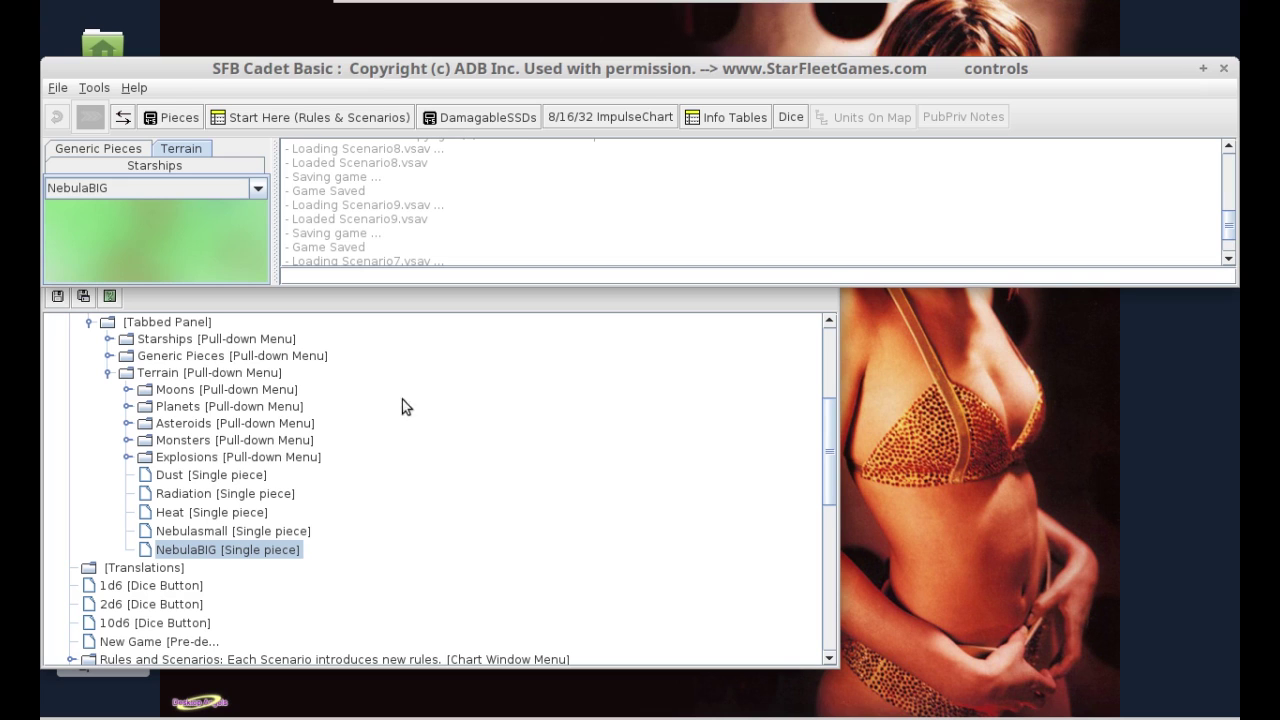
- Bring the Module Editor forward, collapse the Counters palette, and collapse and re-expand the module's root node
{"action": "left_click", "coordinate": [436, 440]}
{"action": "scroll", "coordinate": [642, 443], "scroll_direction": "up", "scroll_amount": 3}
{"action": "scroll", "coordinate": [642, 443], "scroll_direction": "up", "scroll_amount": 4}
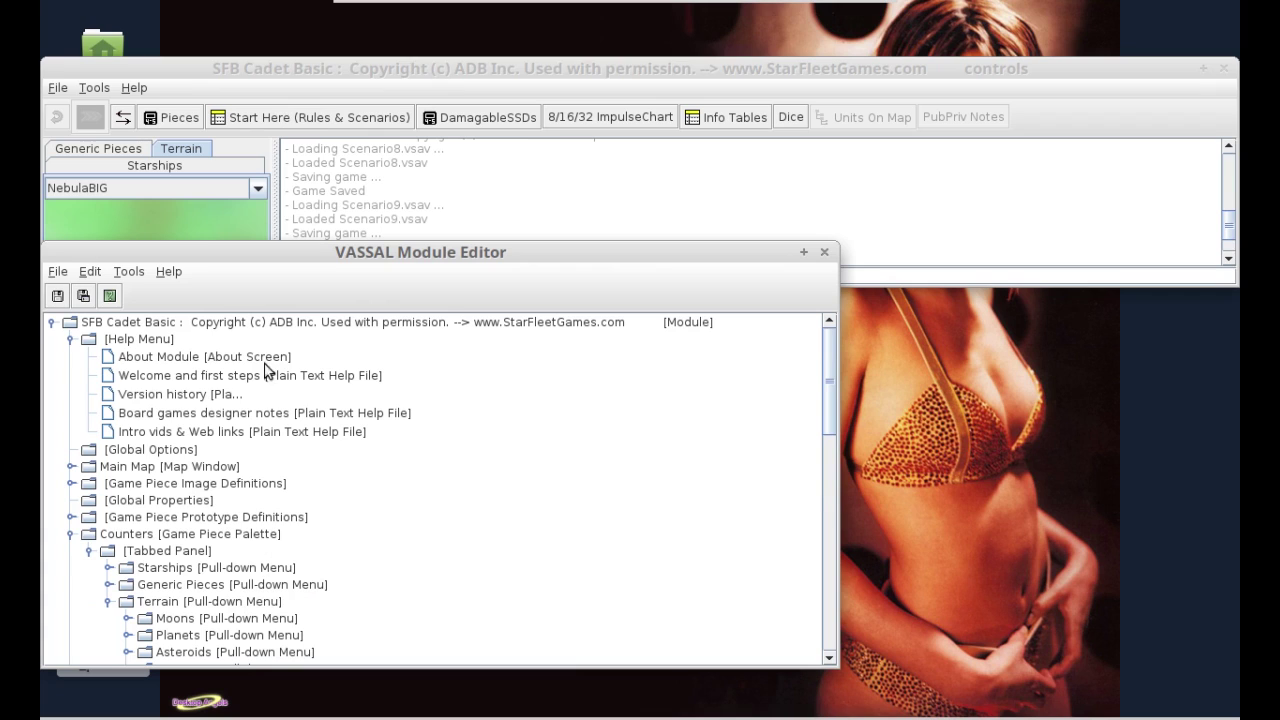
{"action": "left_click", "coordinate": [71, 534]}
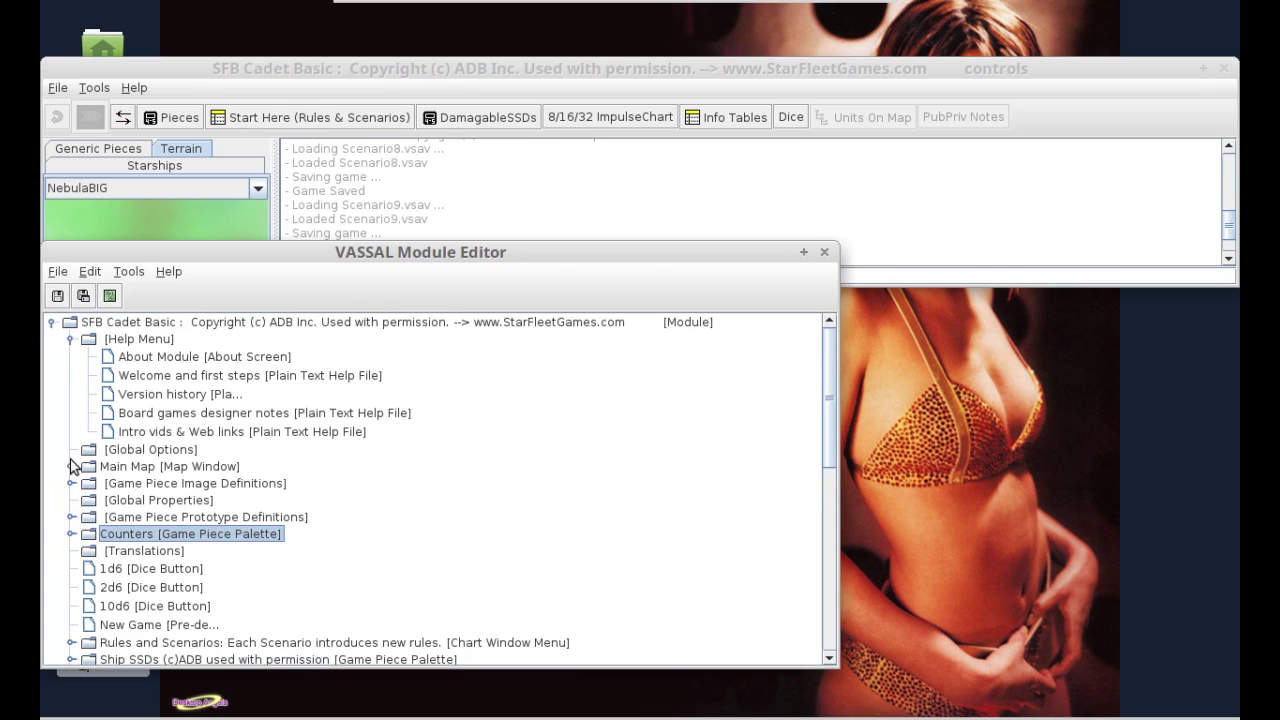
{"action": "left_click", "coordinate": [46, 322]}
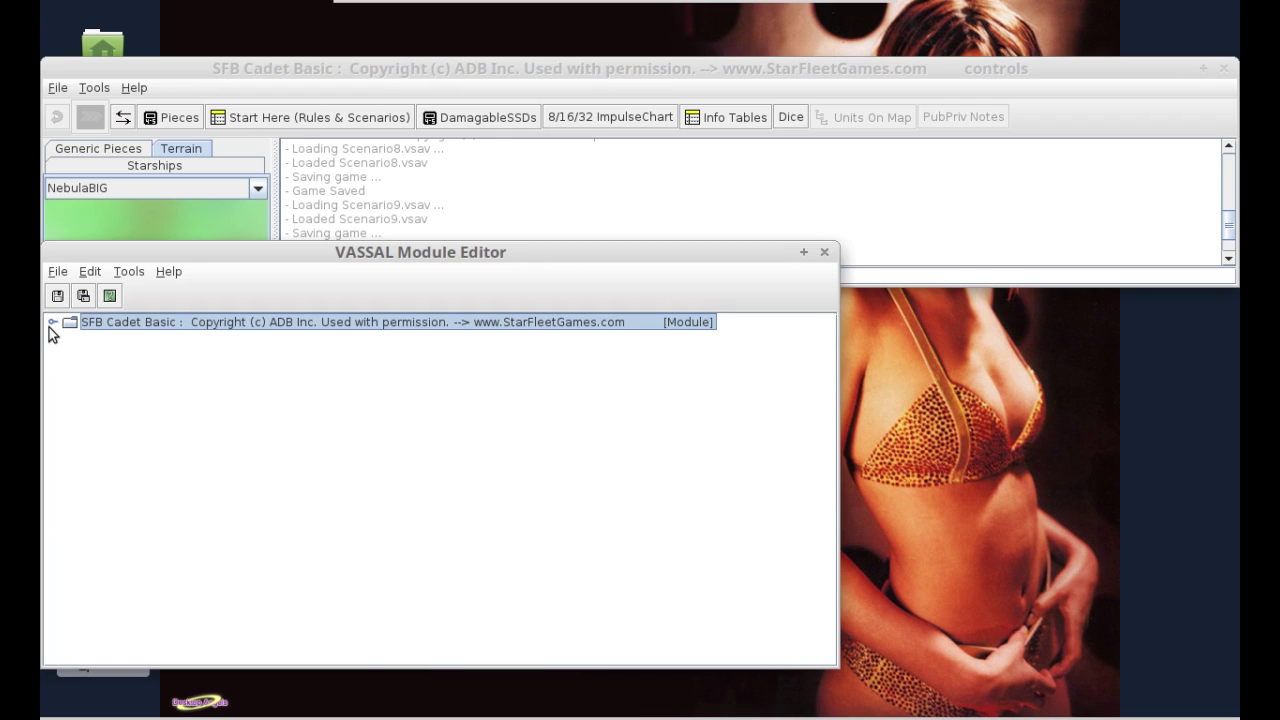
{"action": "left_click", "coordinate": [51, 323]}
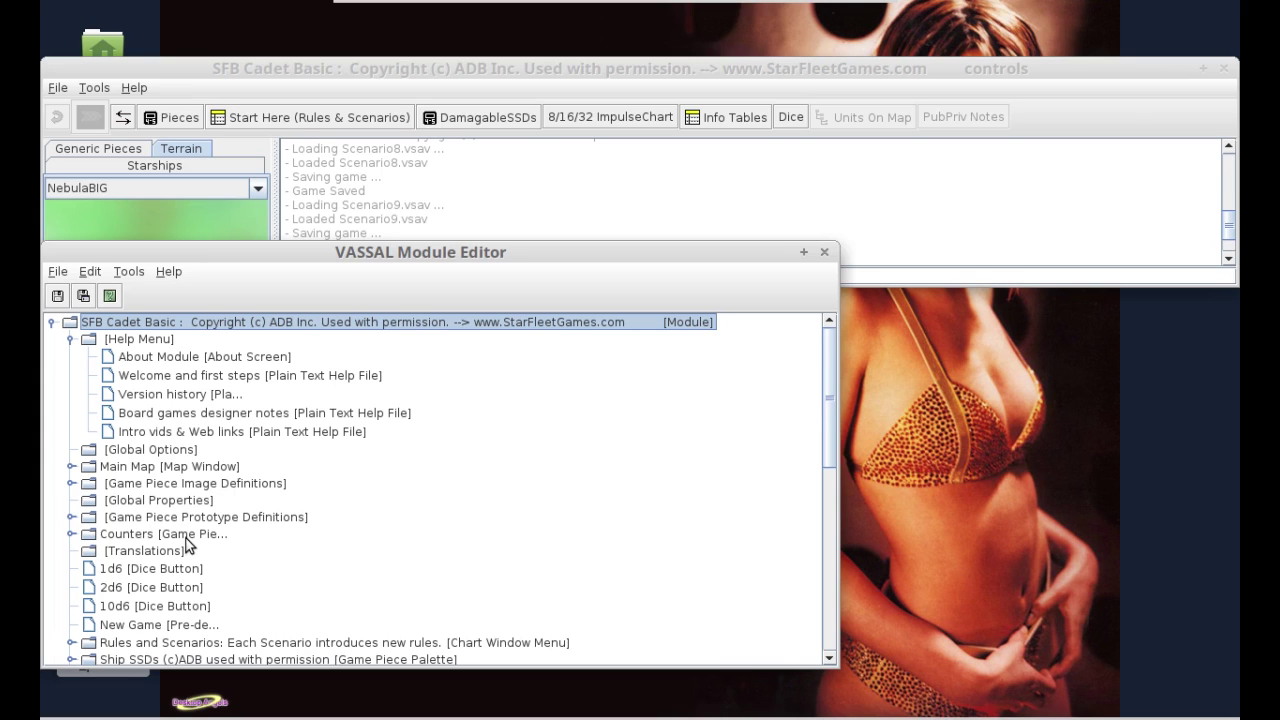
- Look through the module's component tree down to the Notes Window, and at the text files under Help Menu
{"action": "scroll", "coordinate": [186, 543], "scroll_direction": "down", "scroll_amount": 1}
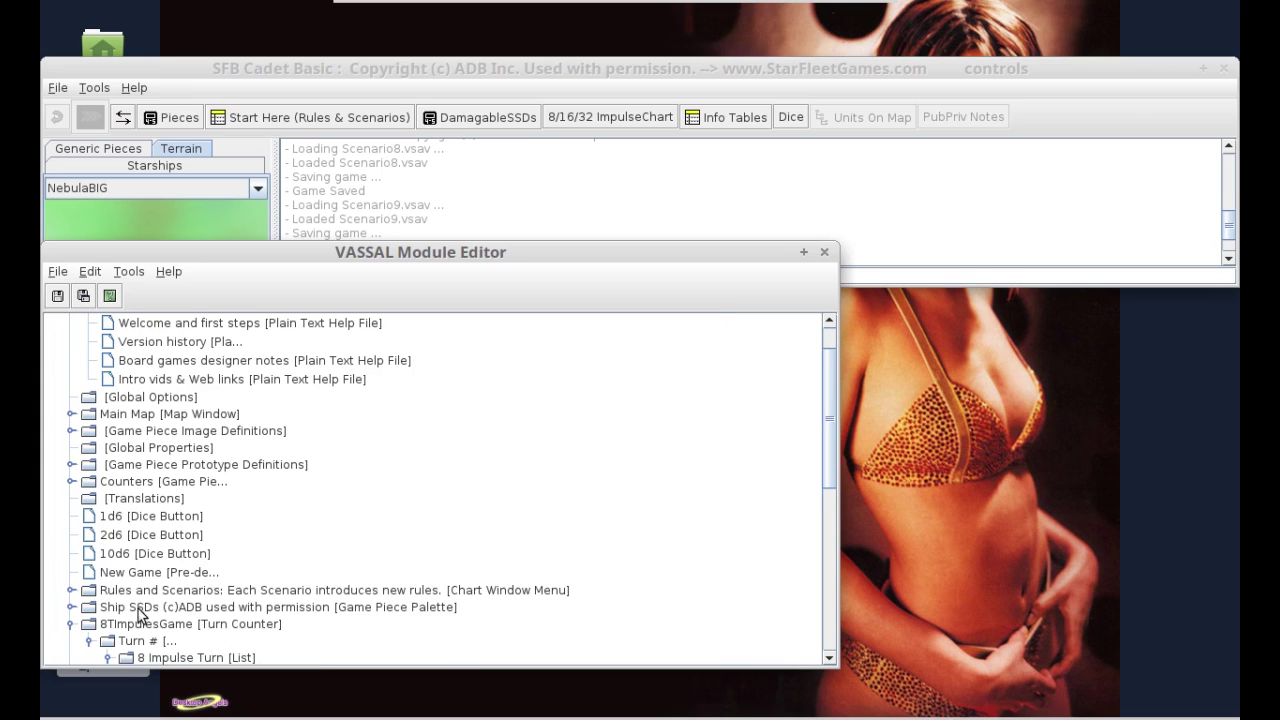
{"action": "scroll", "coordinate": [220, 635], "scroll_direction": "down", "scroll_amount": 4}
{"action": "scroll", "coordinate": [280, 624], "scroll_direction": "down", "scroll_amount": 4}
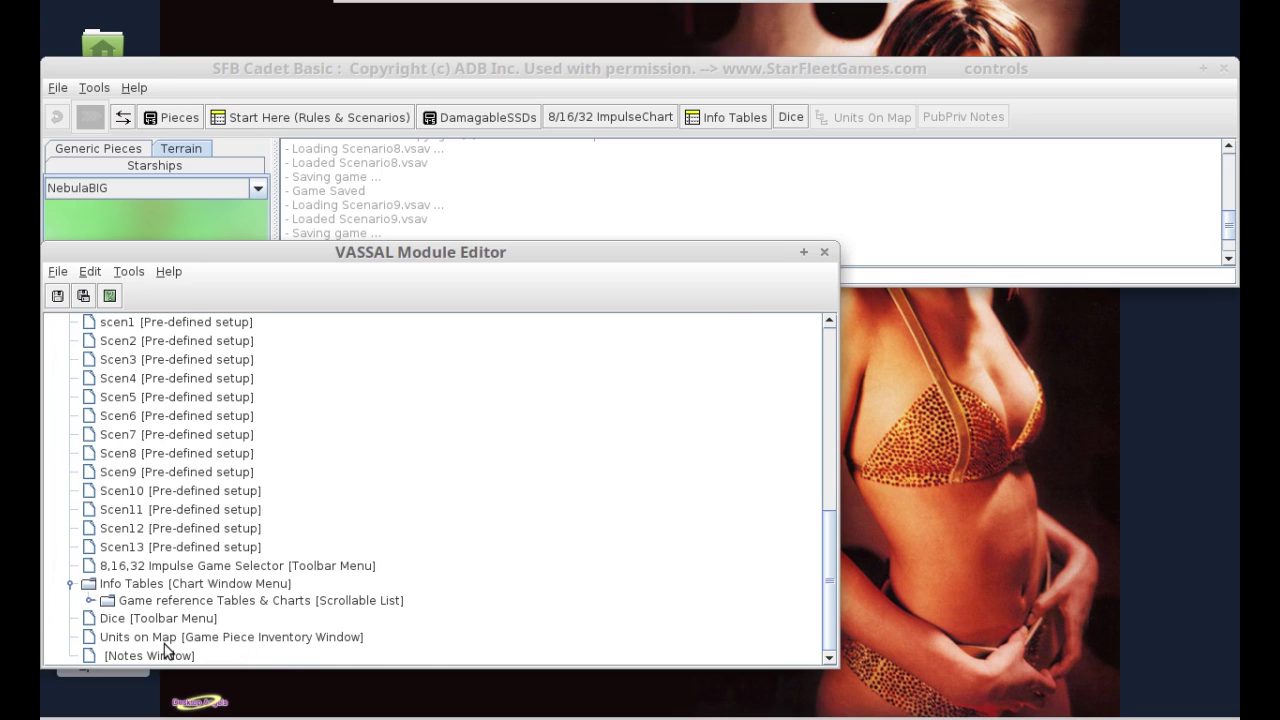
{"action": "scroll", "coordinate": [165, 651], "scroll_direction": "up", "scroll_amount": 10}
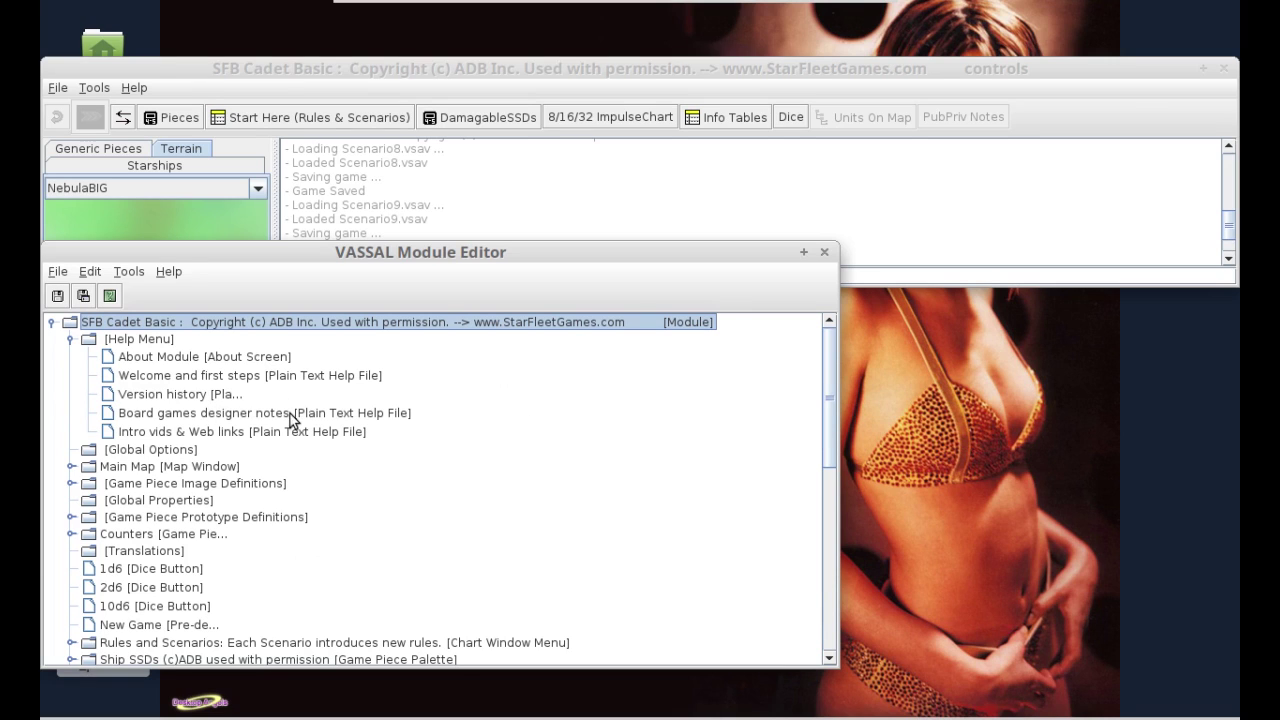
{"action": "left_click", "coordinate": [152, 395]}
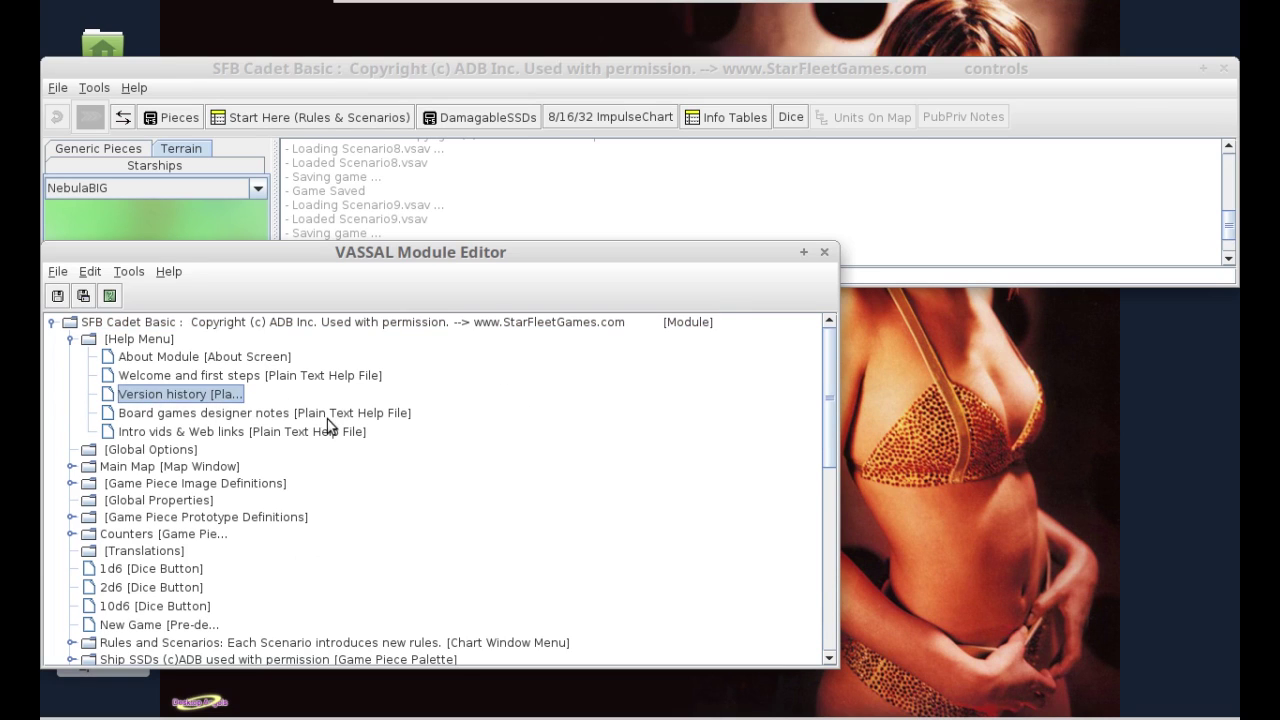
{"action": "left_click", "coordinate": [212, 414]}
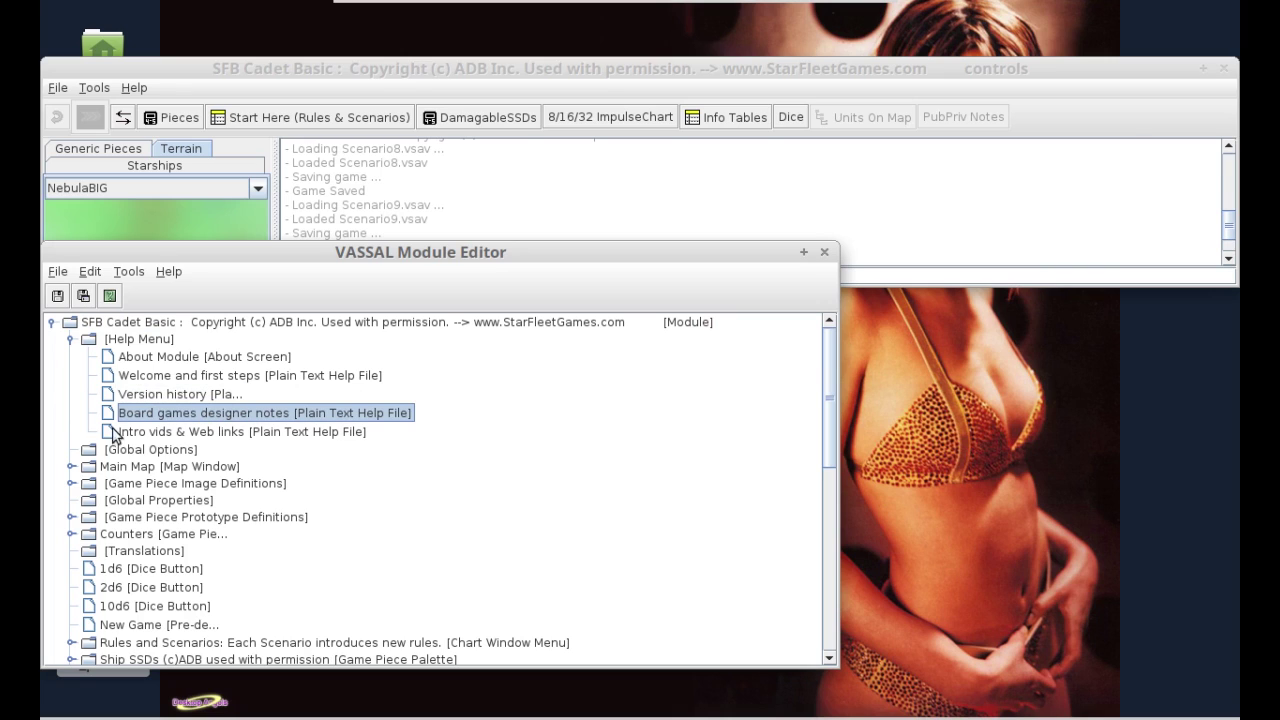
- Check which component types can be added to the Help Menu node, without adding any
{"action": "left_click", "coordinate": [118, 342]}
{"action": "right_click", "coordinate": [118, 342]}
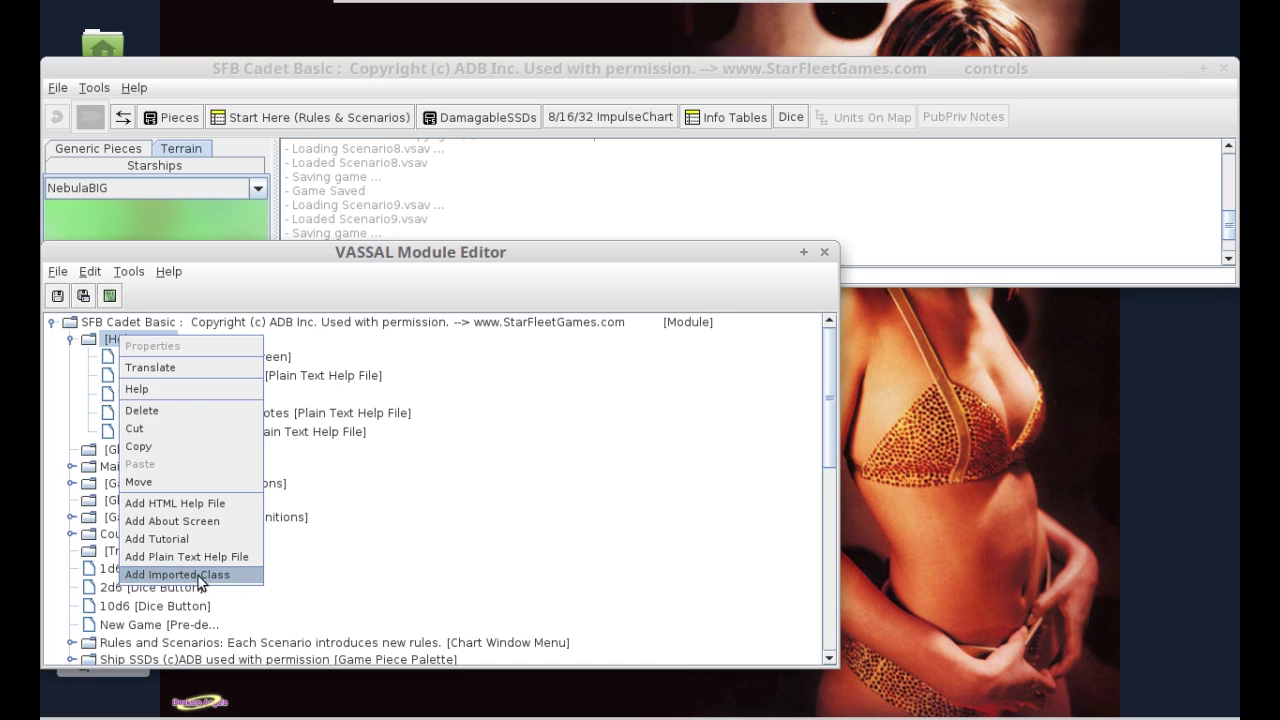
{"action": "left_click", "coordinate": [225, 288]}
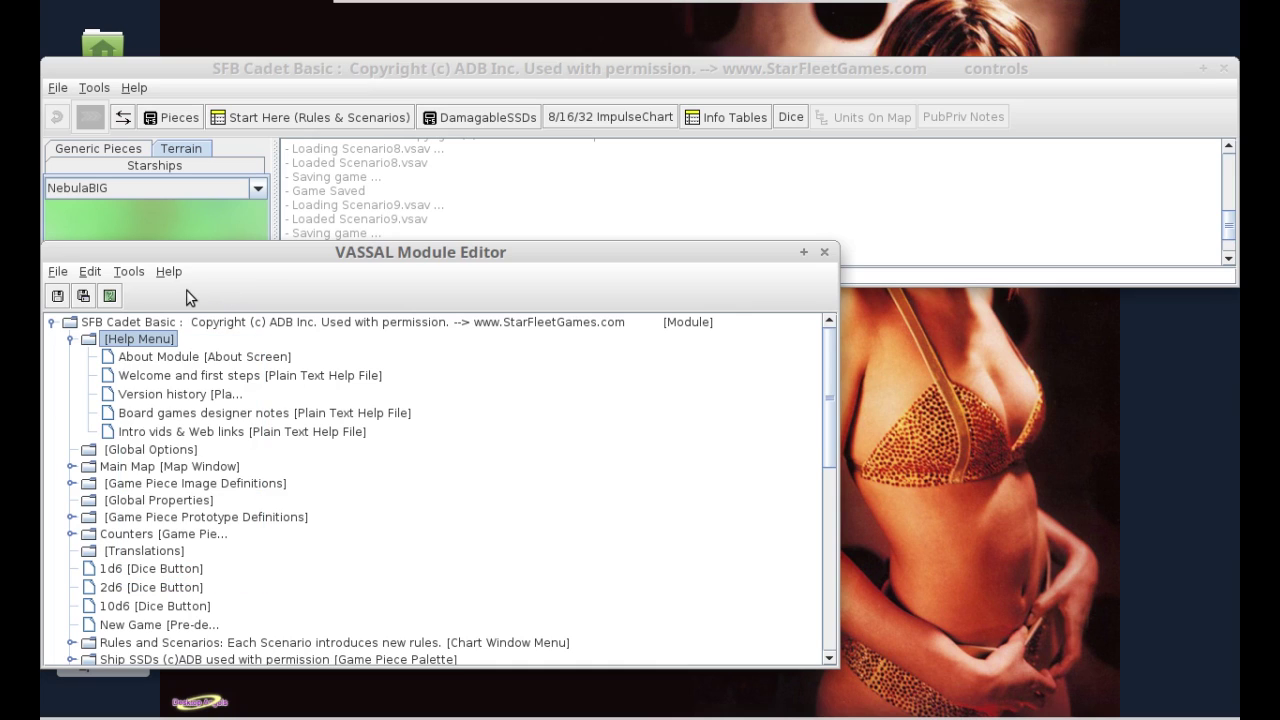
- View the About VASSAL screen and the module's own About Module screen, closing each one
{"action": "left_click", "coordinate": [162, 270]}
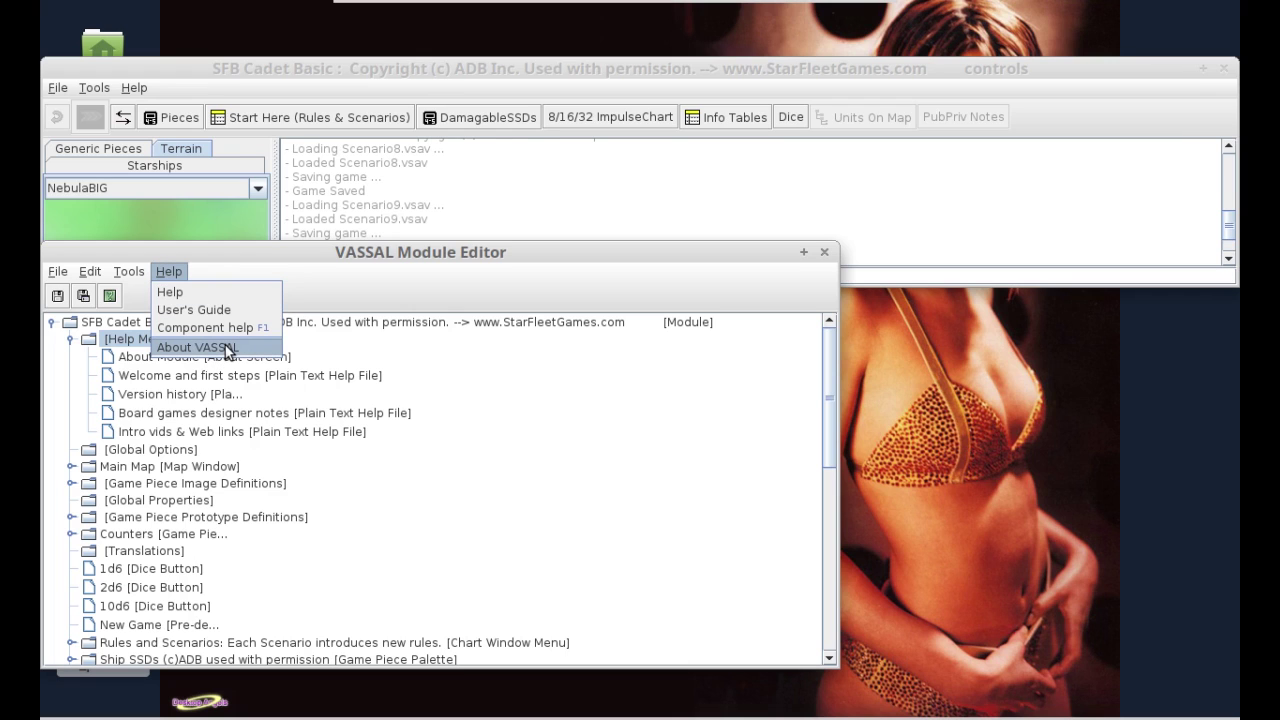
{"action": "left_click", "coordinate": [275, 347]}
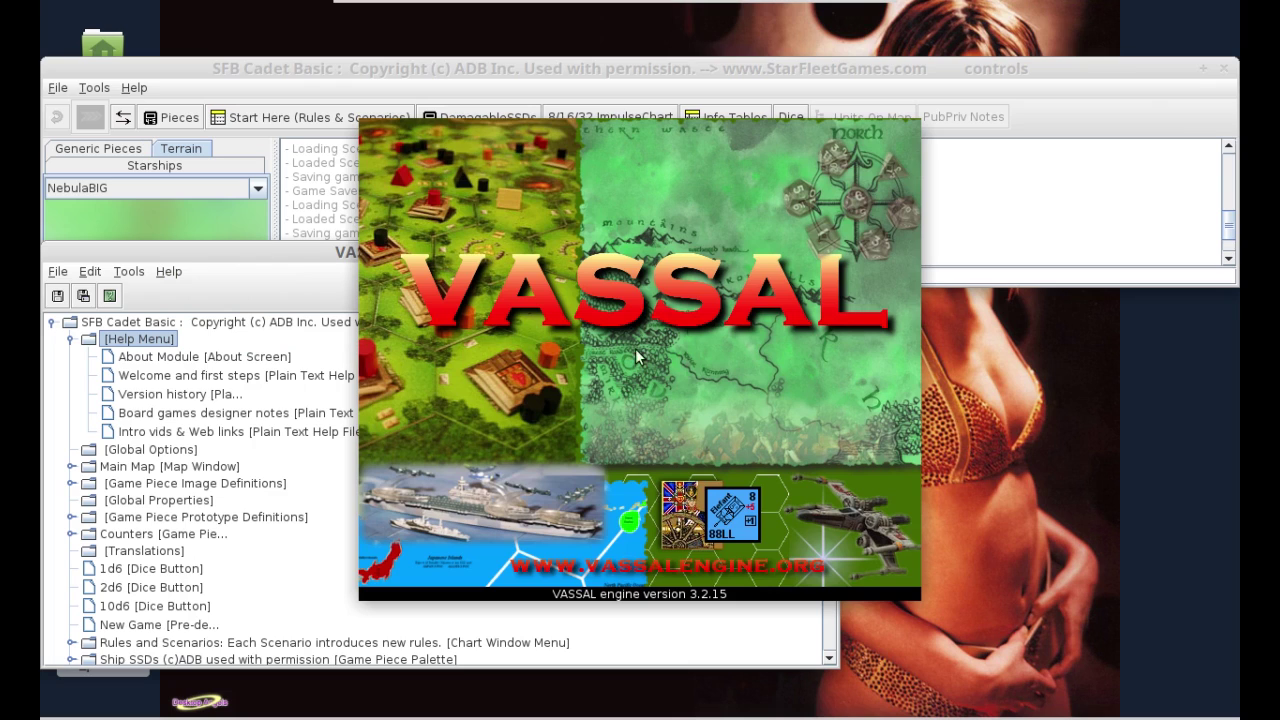
{"action": "left_click", "coordinate": [751, 359]}
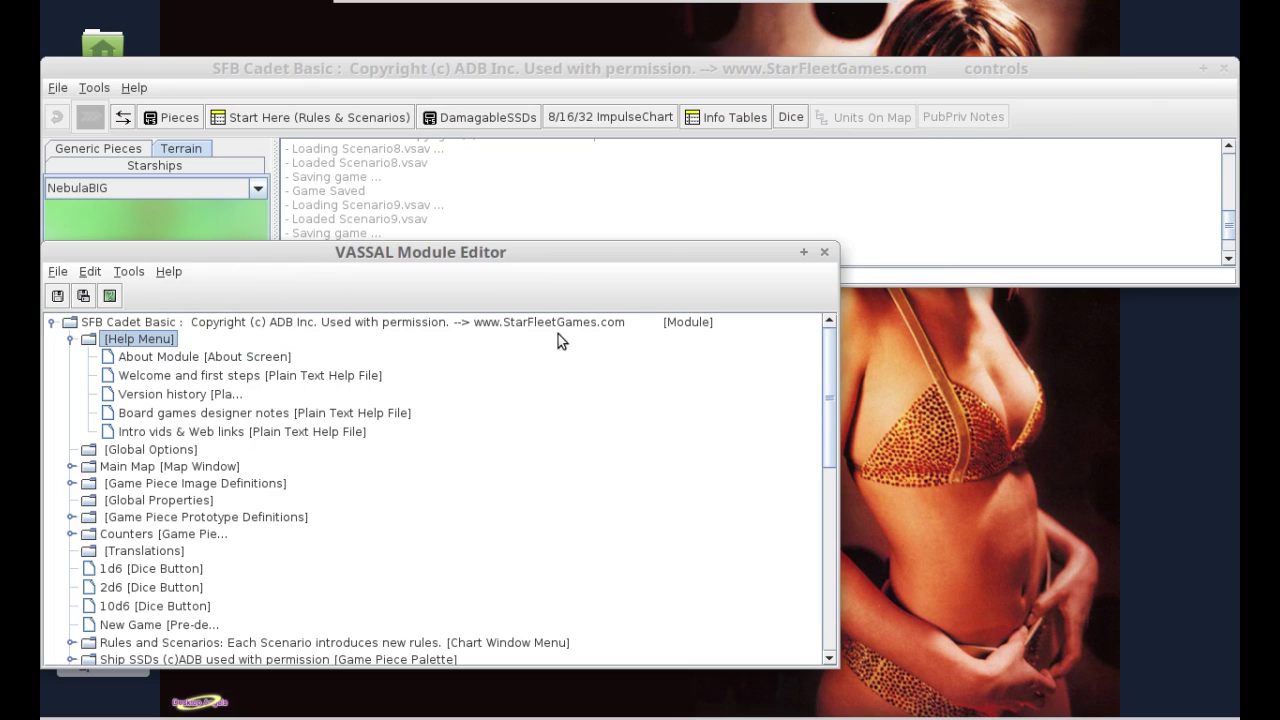
{"action": "left_click", "coordinate": [135, 94]}
{"action": "left_click", "coordinate": [135, 94]}
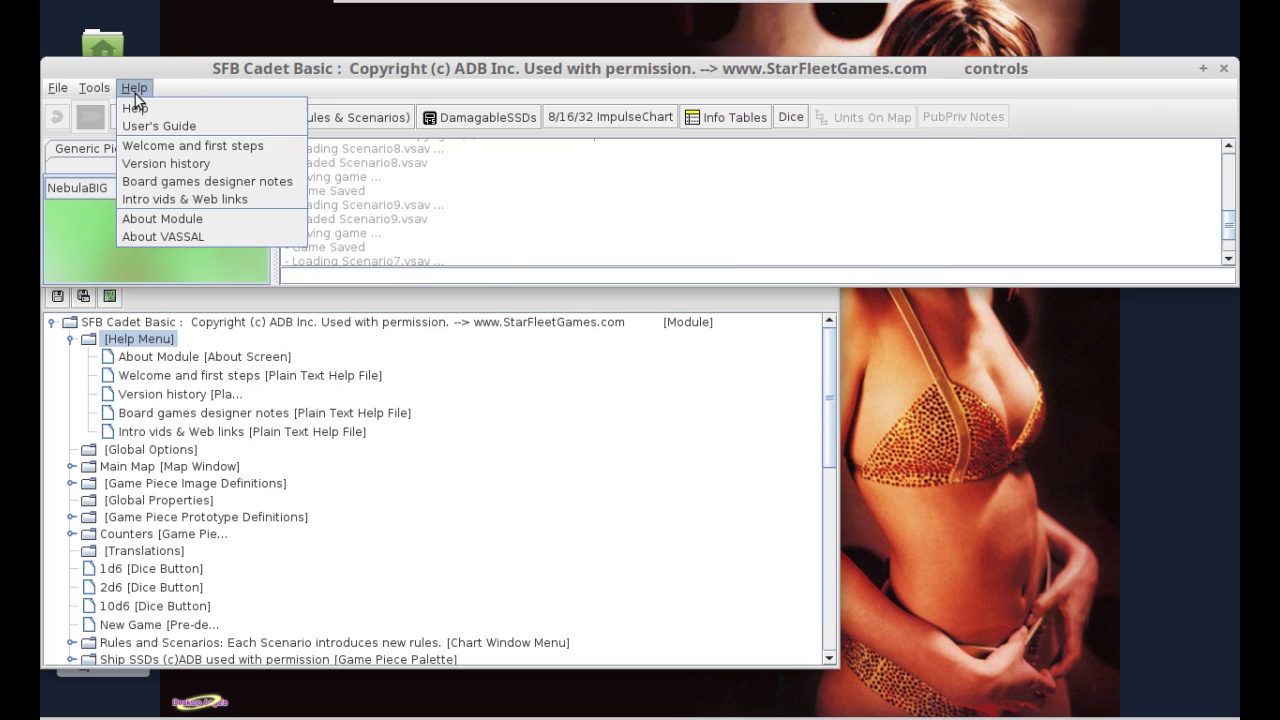
{"action": "left_click", "coordinate": [216, 218]}
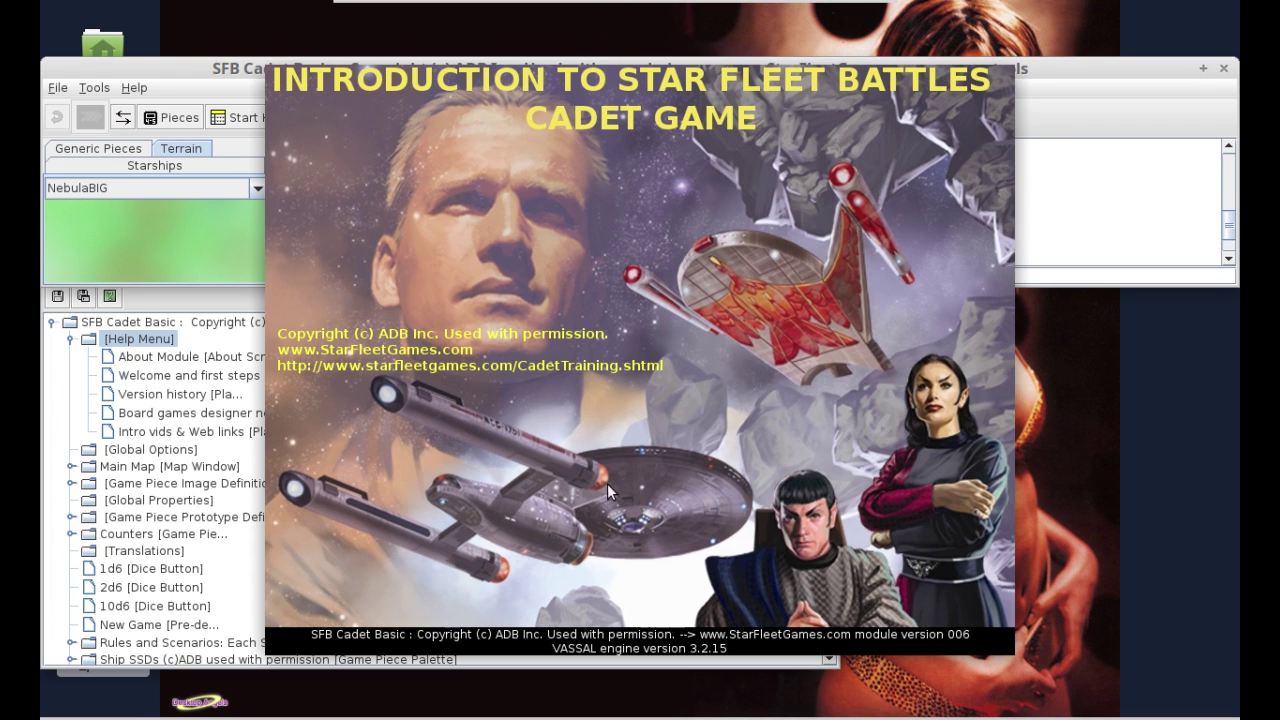
{"action": "left_click", "coordinate": [541, 503]}
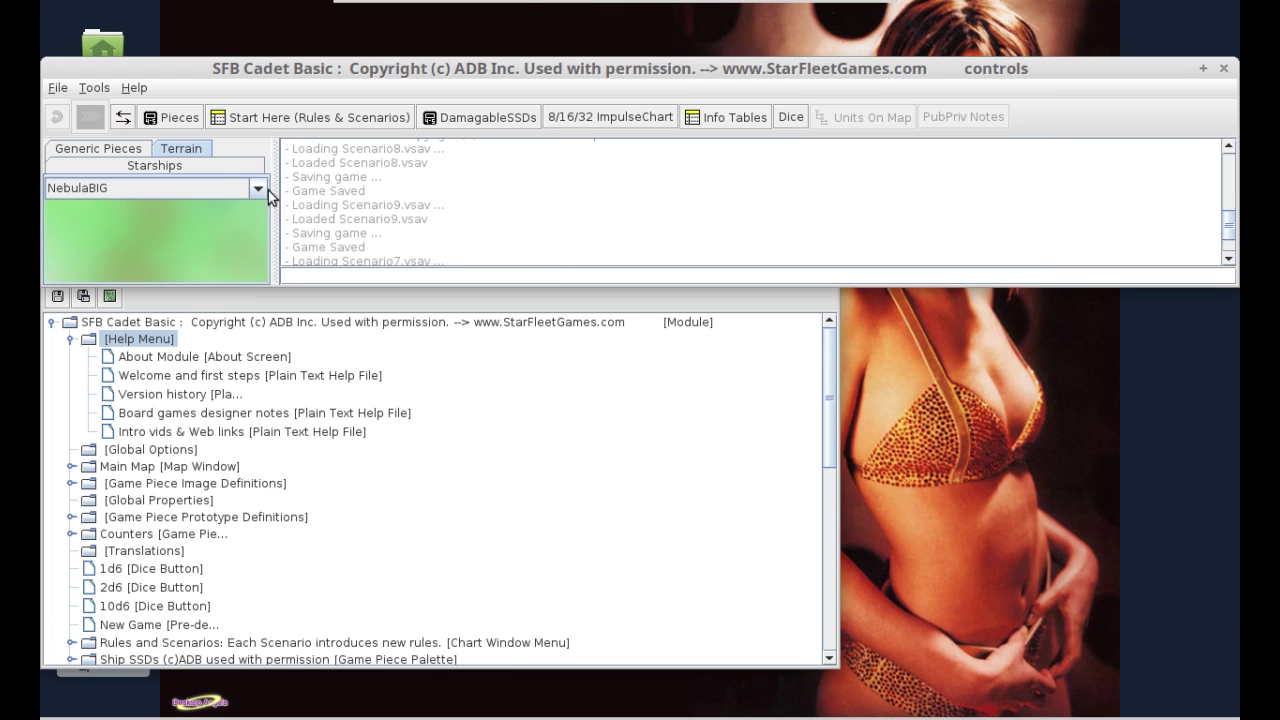
- Check the menu entry and text file in the Version history component's properties, and accept them without changes
{"action": "left_click", "coordinate": [141, 396]}
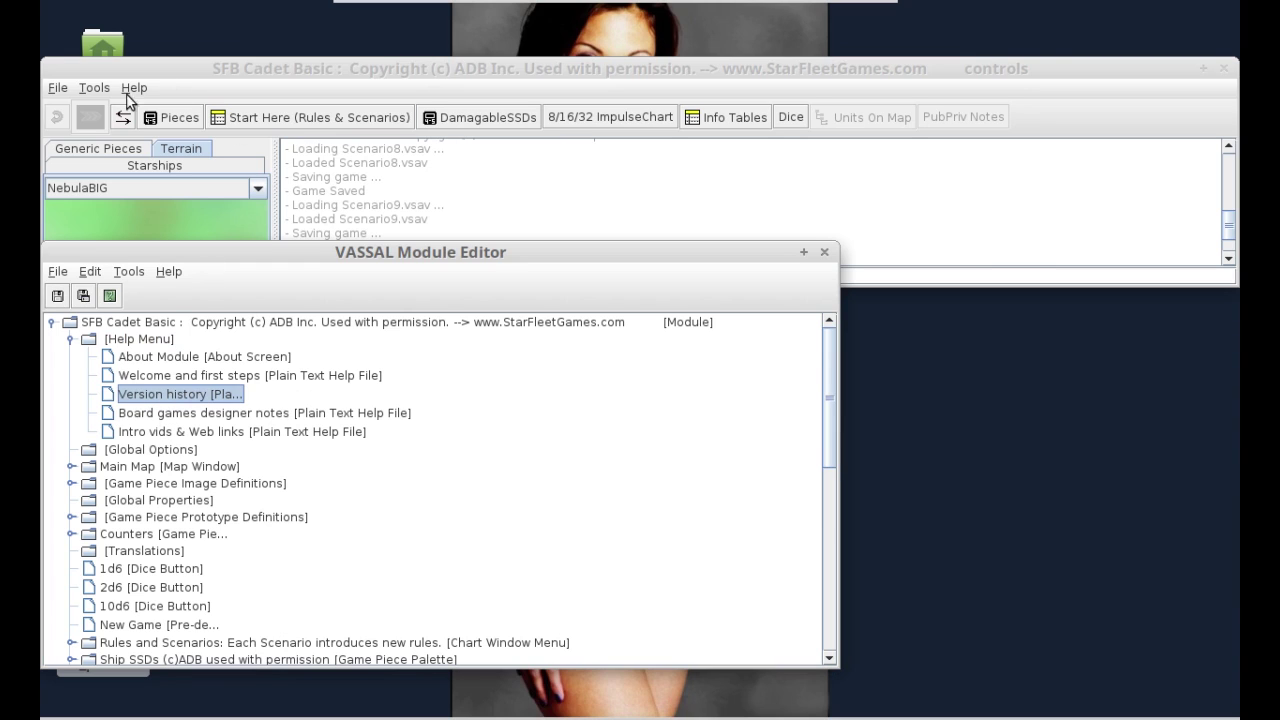
{"action": "double_click", "coordinate": [189, 396]}
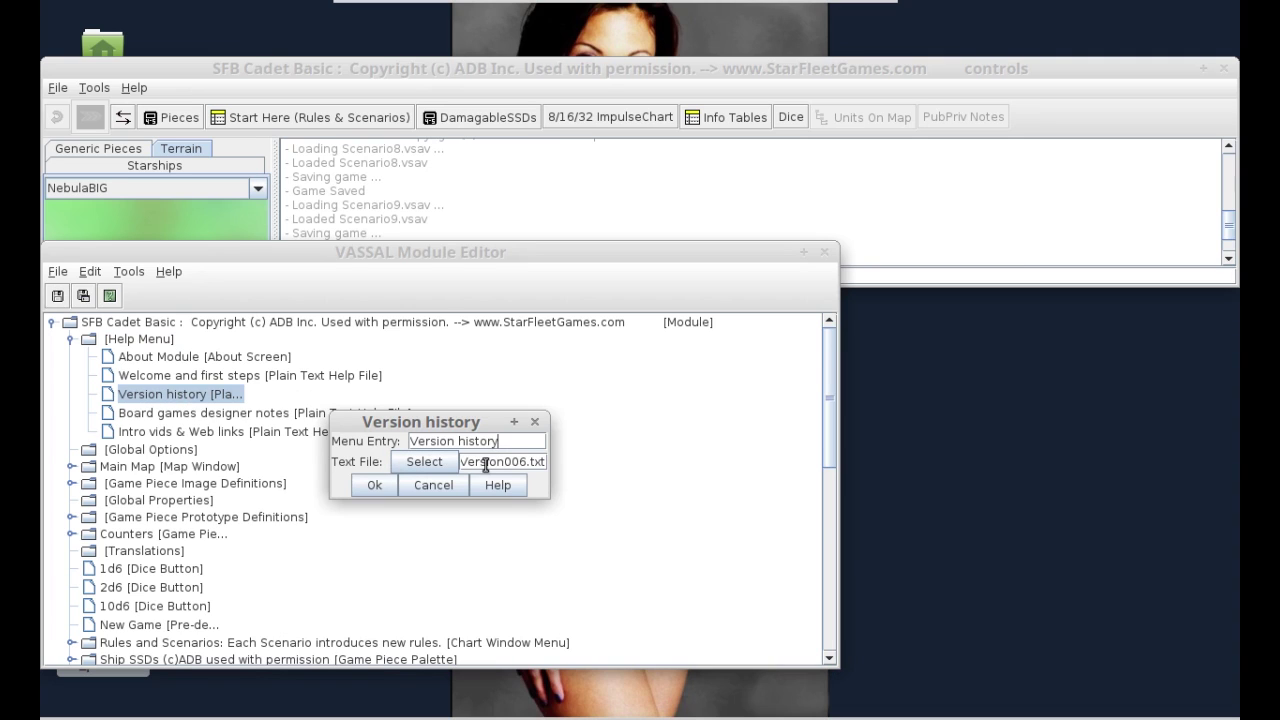
{"action": "left_click", "coordinate": [375, 485]}
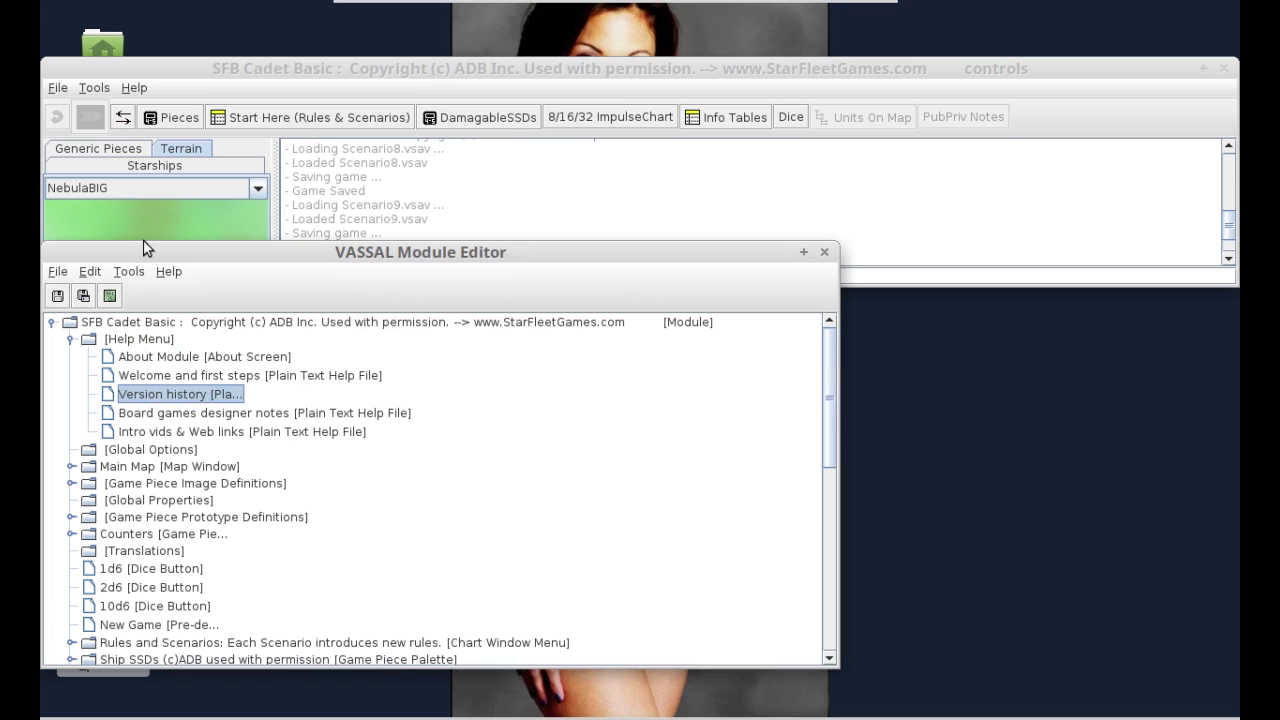
- Show the Version history text from the module's help and move its window fully into view
{"action": "left_click", "coordinate": [134, 87]}
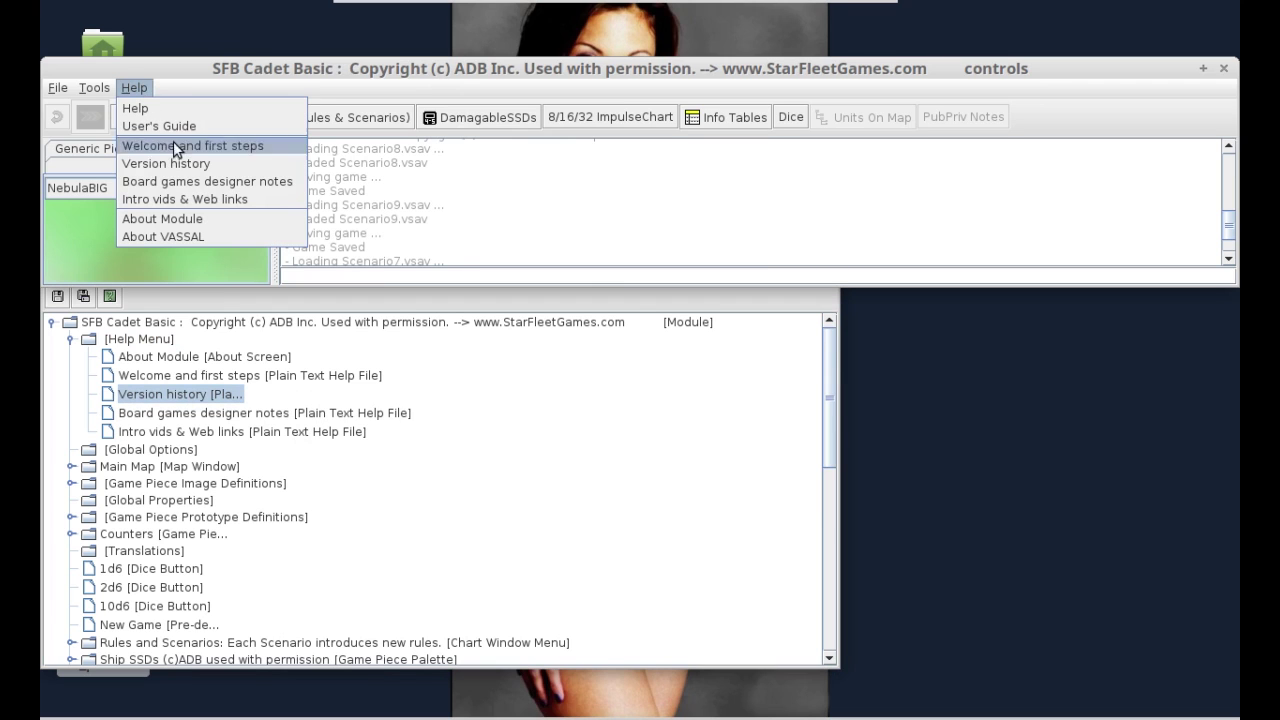
{"action": "left_click", "coordinate": [187, 172]}
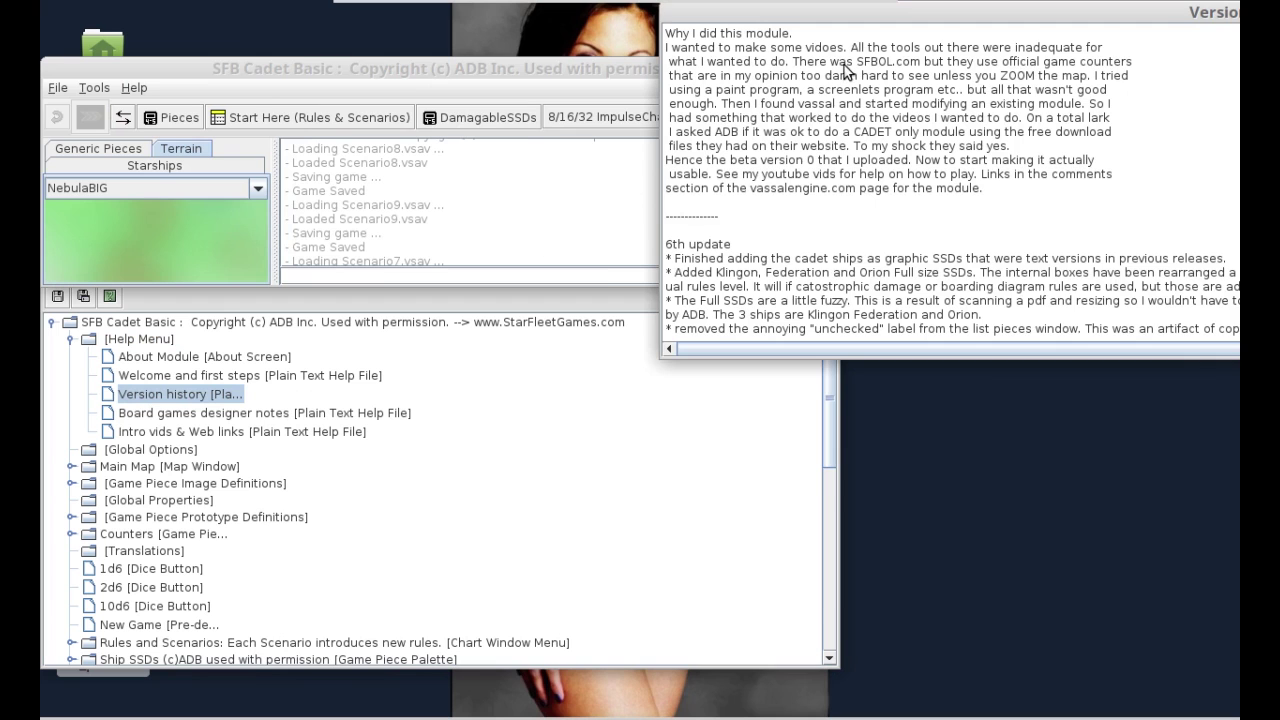
{"action": "left_click_drag", "start_coordinate": [855, 18], "coordinate": [286, 233]}
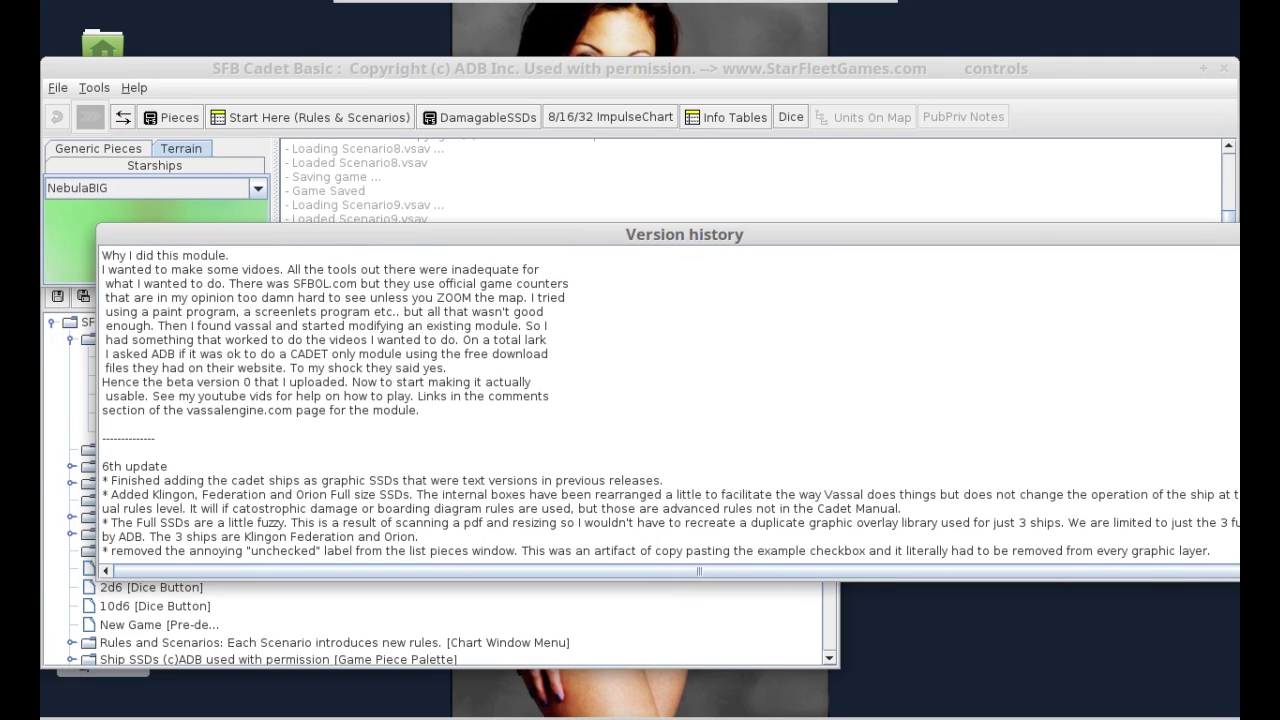
{"action": "scroll", "coordinate": [597, 440], "scroll_direction": "right", "scroll_amount": 3}
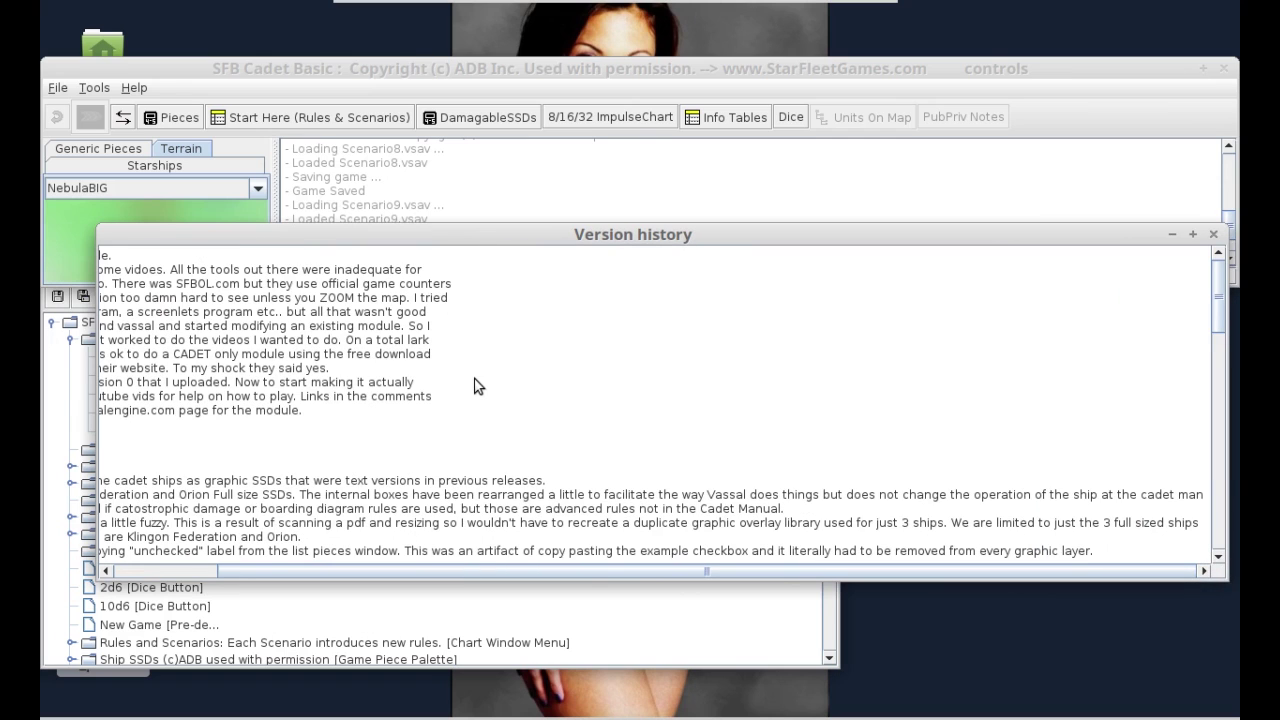
- Read through the version history, highlighting the opening points of the "6th update" section
{"action": "scroll", "coordinate": [477, 386], "scroll_direction": "down", "scroll_amount": 2}
{"action": "left_click_drag", "start_coordinate": [1222, 297], "coordinate": [1226, 250]}
{"action": "left_click", "coordinate": [179, 570]}
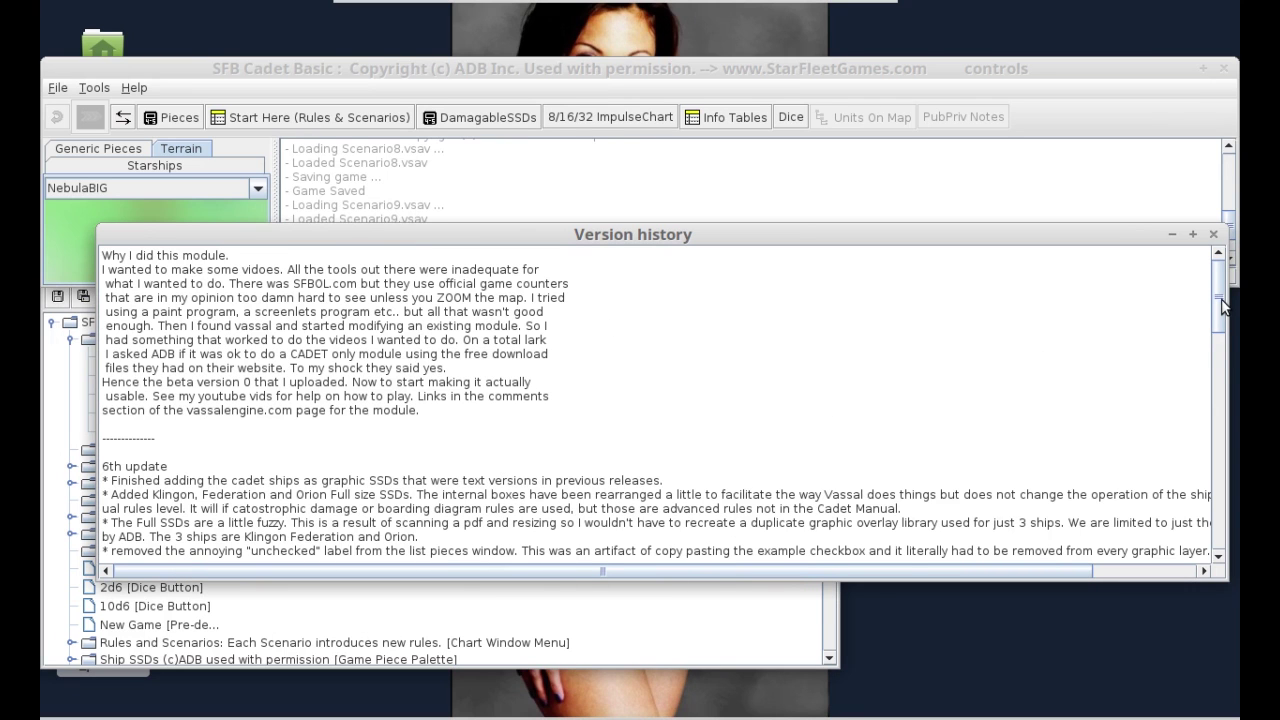
{"action": "mouse_move", "coordinate": [1222, 306]}
{"action": "left_mouse_down"}
{"action": "mouse_move", "coordinate": [1235, 530]}
{"action": "mouse_move", "coordinate": [1219, 298]}
{"action": "left_mouse_up"}
{"action": "left_click_drag", "start_coordinate": [164, 480], "coordinate": [485, 508]}
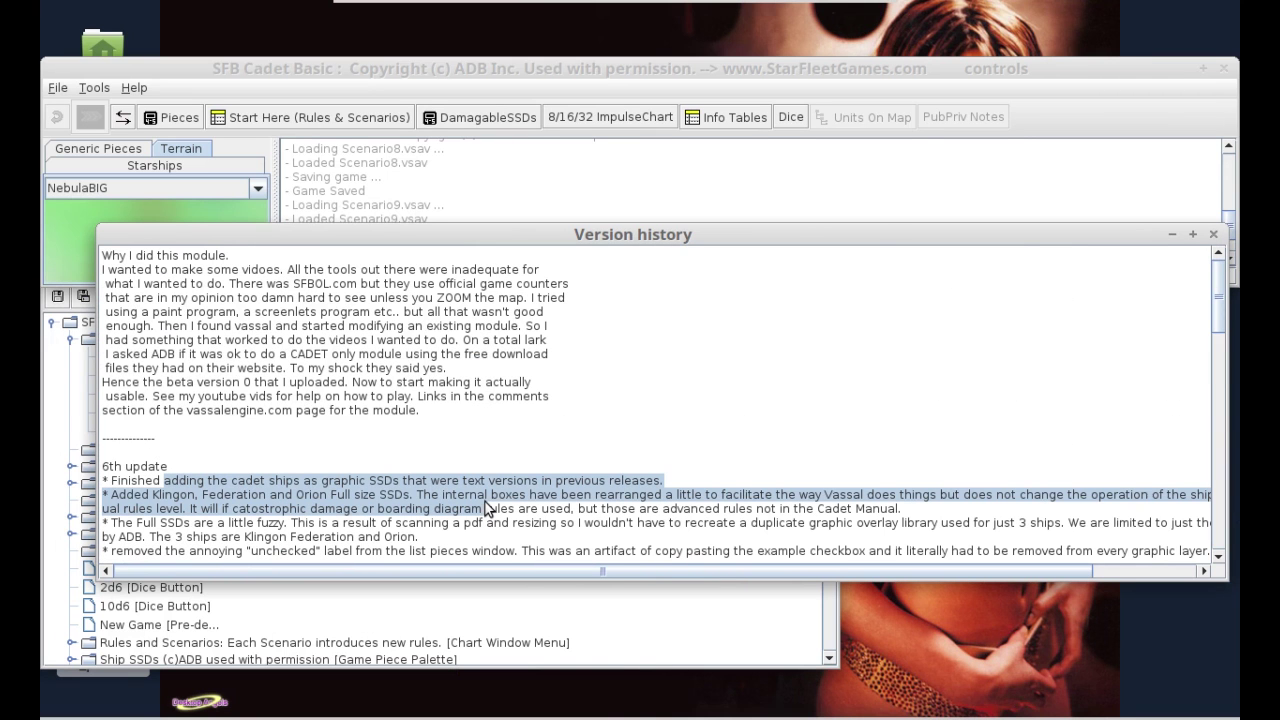
- Switch to gedit, load the recent file Version006.txt and go to the beginning of the text
{"action": "mouse_move", "coordinate": [530, 20]}
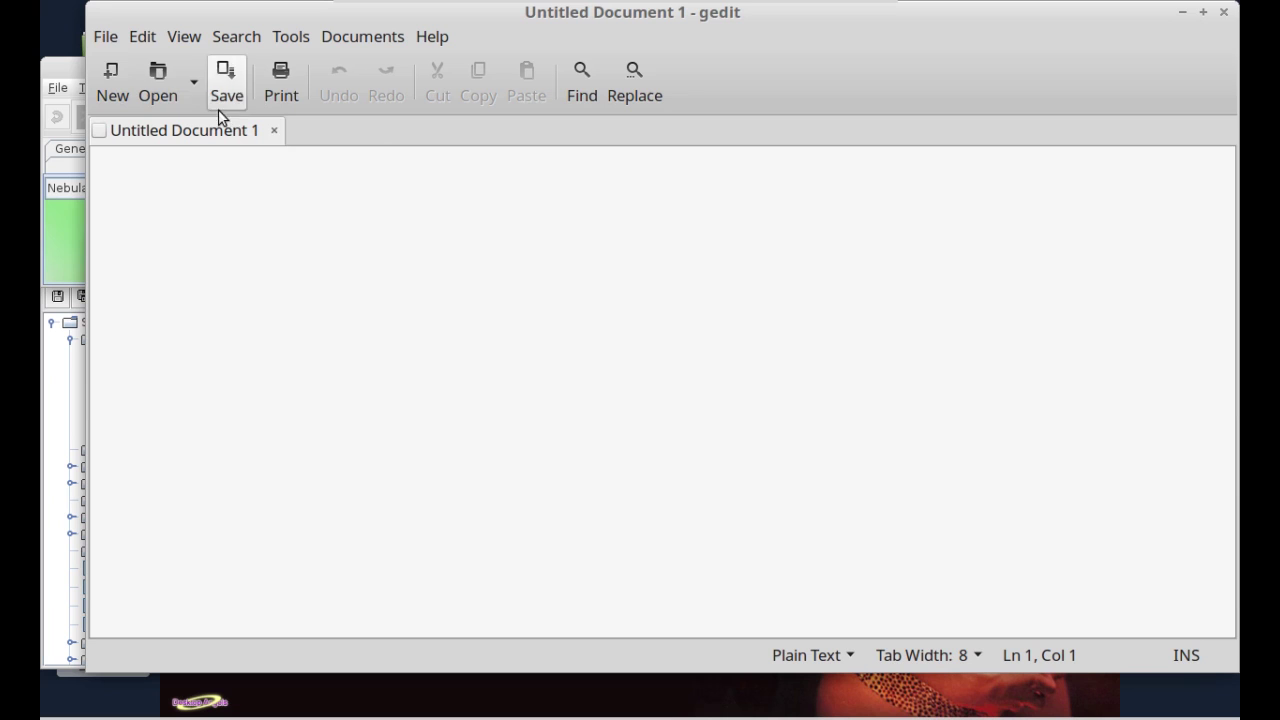
{"action": "left_click", "coordinate": [100, 40]}
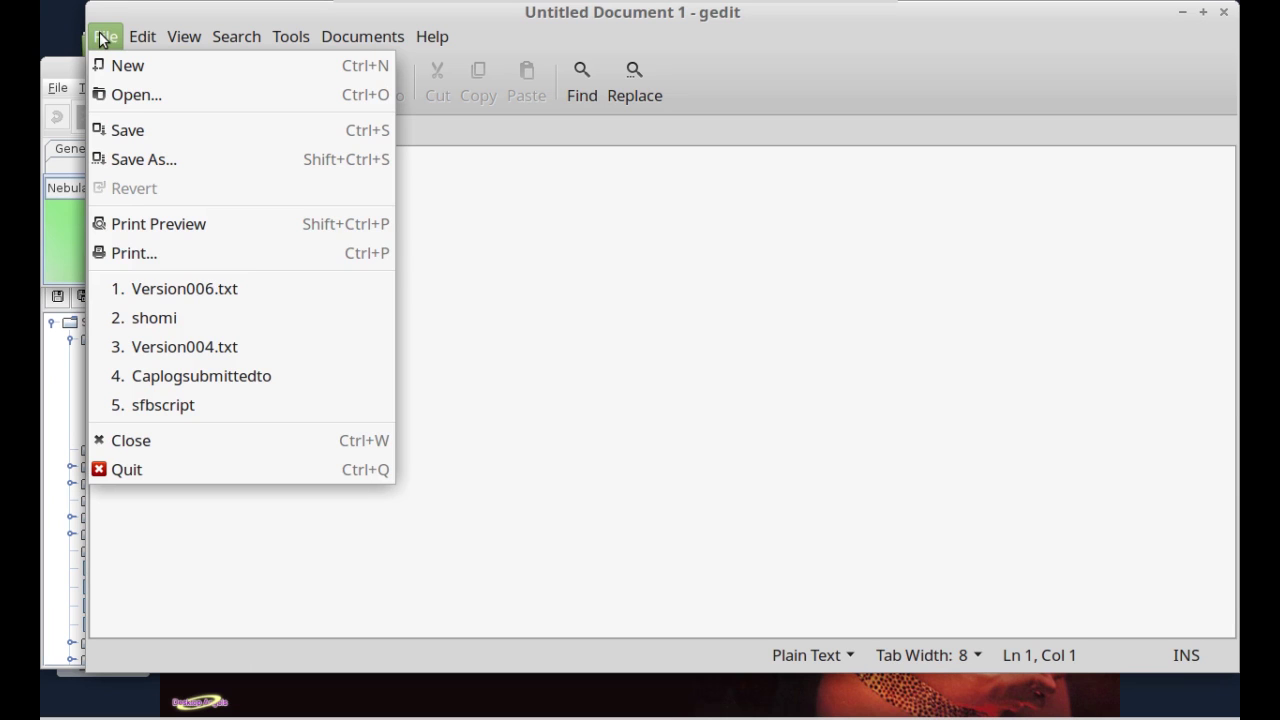
{"action": "left_click", "coordinate": [150, 299]}
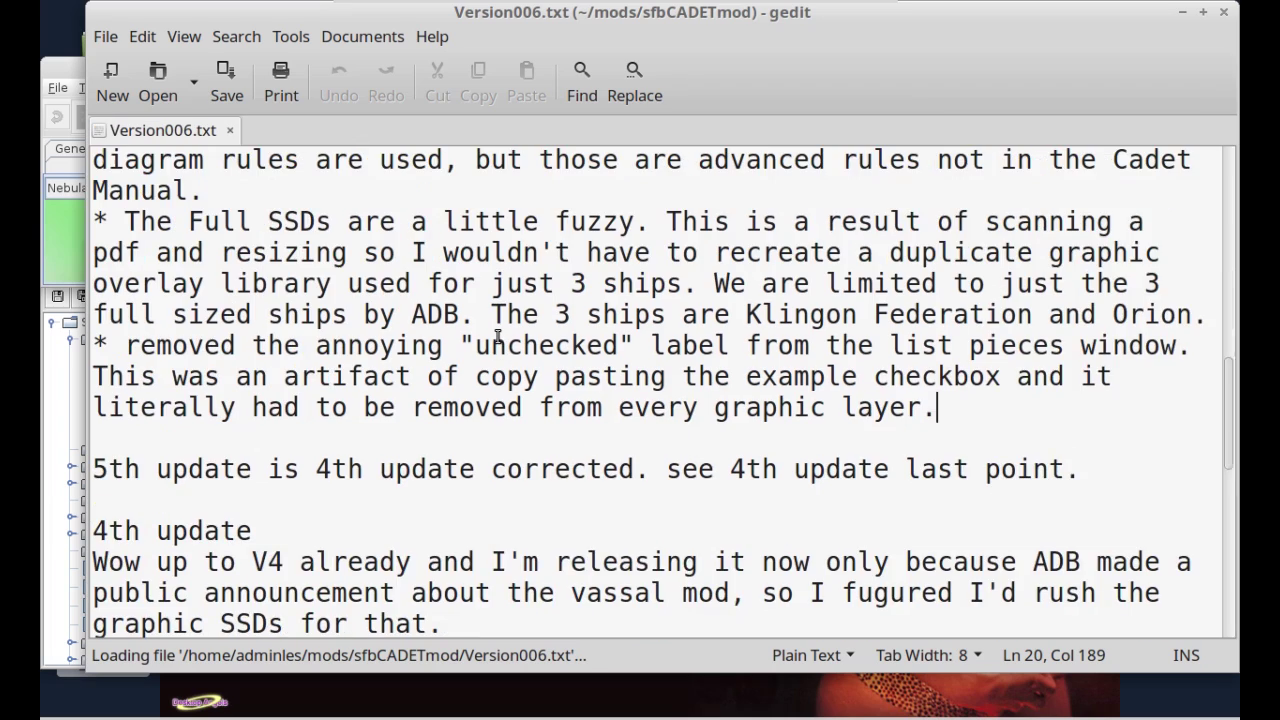
{"action": "scroll", "coordinate": [497, 438], "scroll_direction": "up", "scroll_amount": 3}
{"action": "scroll", "coordinate": [497, 438], "scroll_direction": "up", "scroll_amount": 8}
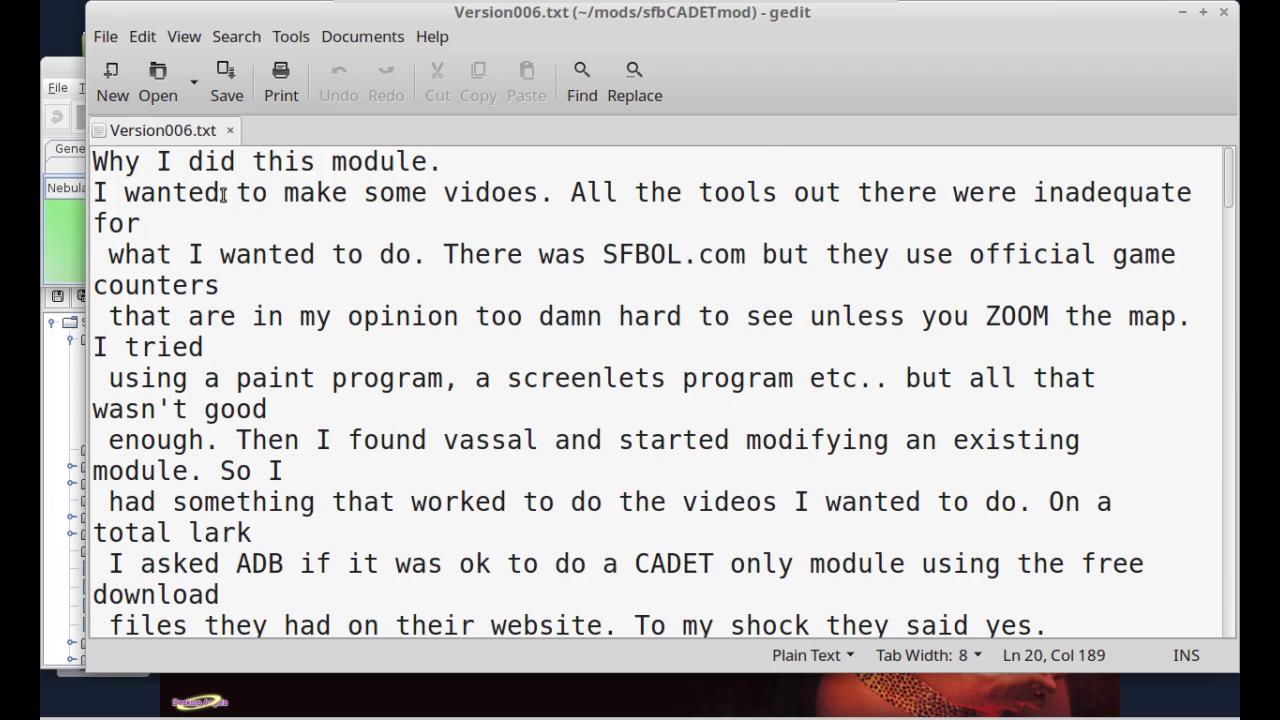
- Remove the hard line breaks after "inadequate for", "game counters" and "I tried" in the introductory paragraph
{"action": "left_click", "coordinate": [298, 231]}
{"action": "key", "text": "Delete"}
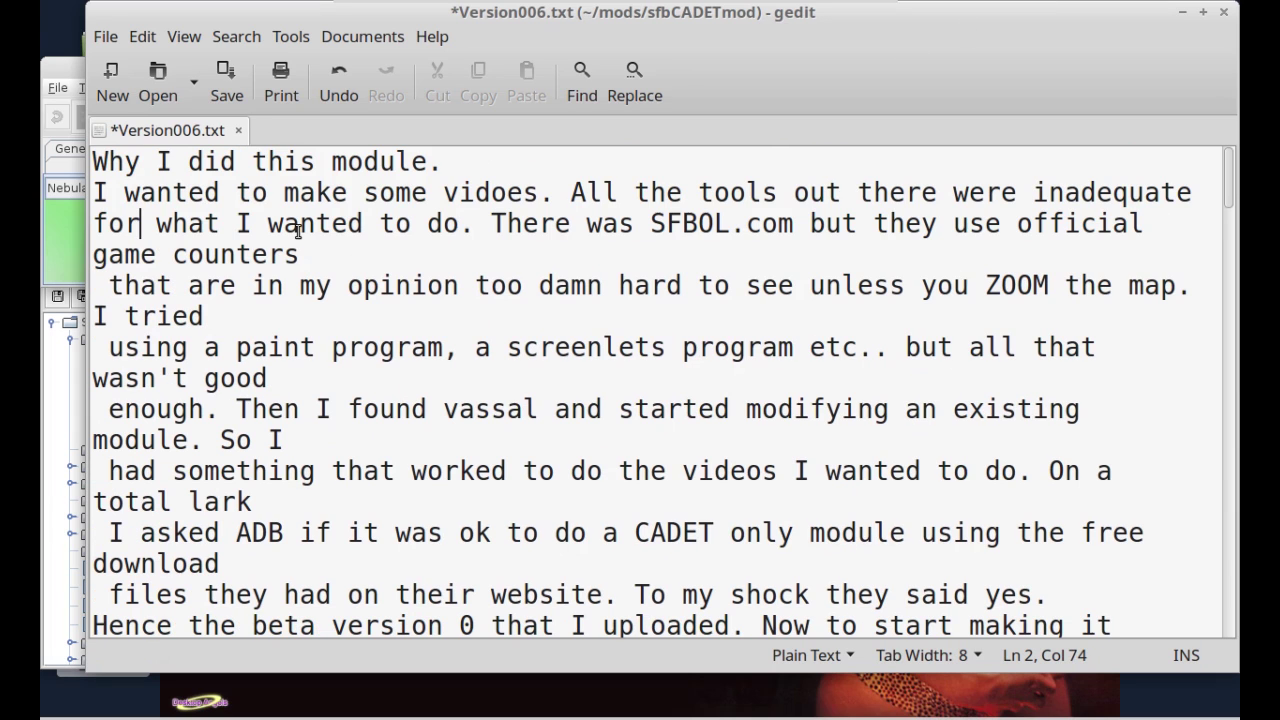
{"action": "key", "text": "Down"}
{"action": "key", "text": "End"}
{"action": "key", "text": "Delete"}
{"action": "key", "text": "Down"}
{"action": "key", "text": "End"}
{"action": "key", "text": "Delete"}
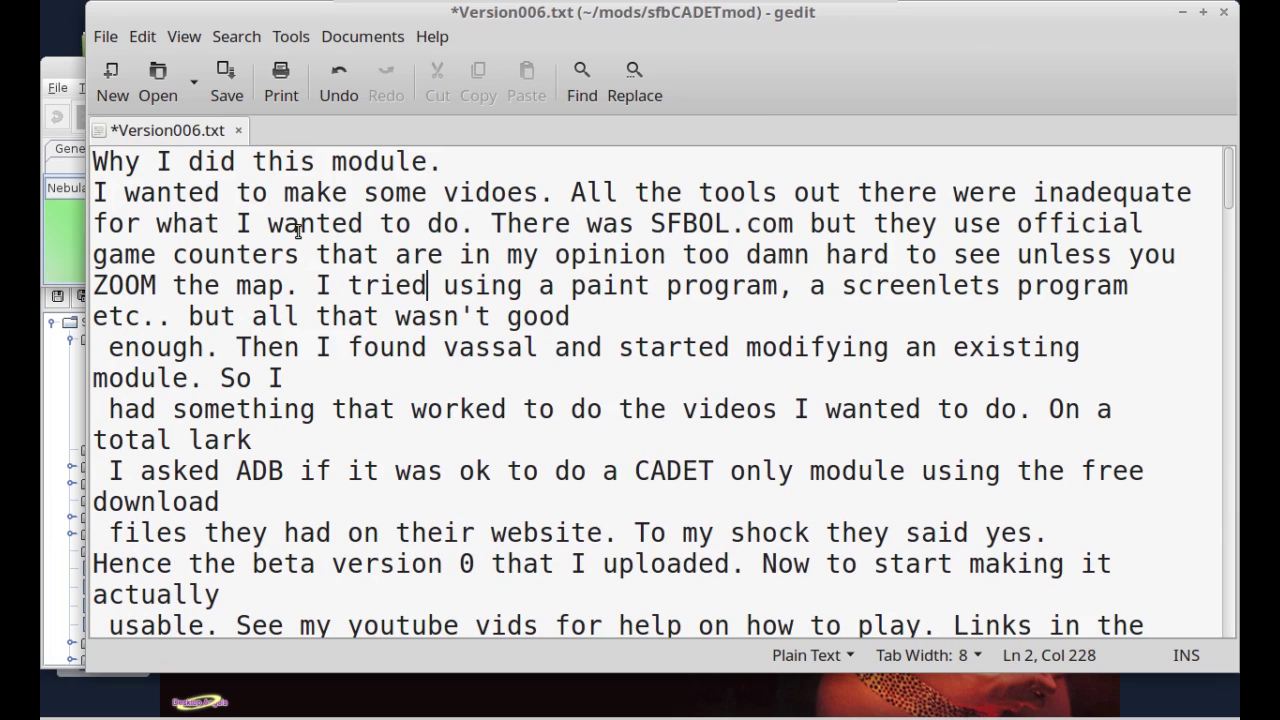
- Remove the hard line breaks after "wasn't good", "So I", "total lark" and "free download" in the introductory paragraph
{"action": "key", "text": "Down"}
{"action": "key", "text": "End"}
{"action": "key", "text": "Delete"}
{"action": "key", "text": "Down"}
{"action": "key", "text": "End"}
{"action": "key", "text": "Delete"}
{"action": "key", "text": "Down"}
{"action": "key", "text": "End"}
{"action": "key", "text": "Delete"}
{"action": "key", "text": "Down"}
{"action": "key", "text": "End"}
{"action": "key", "text": "Delete"}
- Join the lines of the "Hence the beta version 0" paragraph by removing the breaks after "actually" and "comments"
{"action": "key", "text": "Down"}
{"action": "key", "text": "Down"}
{"action": "key", "text": "End"}
{"action": "key", "text": "Delete"}
{"action": "key", "text": "End"}
{"action": "key", "text": "Delete"}
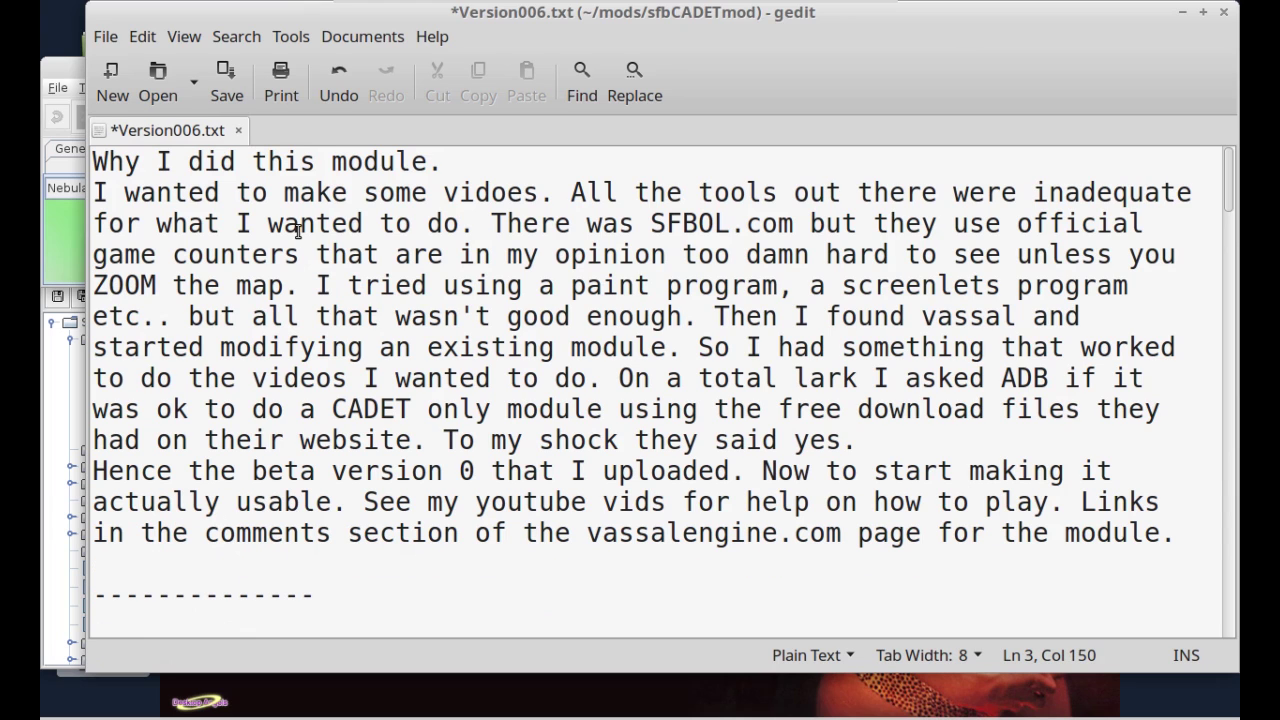
- Maximize the text editor window and delete the space between "I" and "wanted" after "to do the videos"
{"action": "double_click", "coordinate": [270, 18]}
{"action": "left_click", "coordinate": [1101, 350]}
{"action": "key", "text": "Delete"}
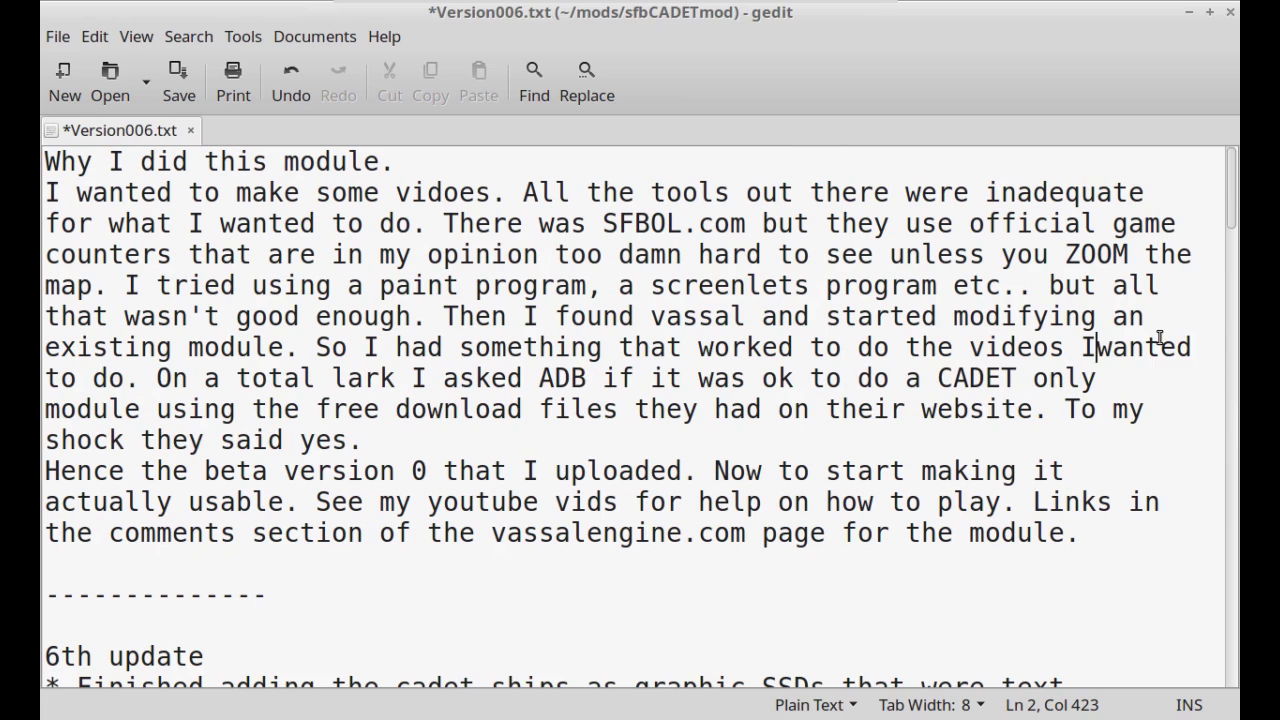
- Restore the space between "I" and "wanted" and place the cursor at the start of the line "for what I wanted to do"
{"action": "key", "text": "Home"}
{"action": "key", "text": "Up"}
{"action": "key", "text": "Up"}
{"action": "key", "text": "Up"}
{"action": "key", "text": "Up"}
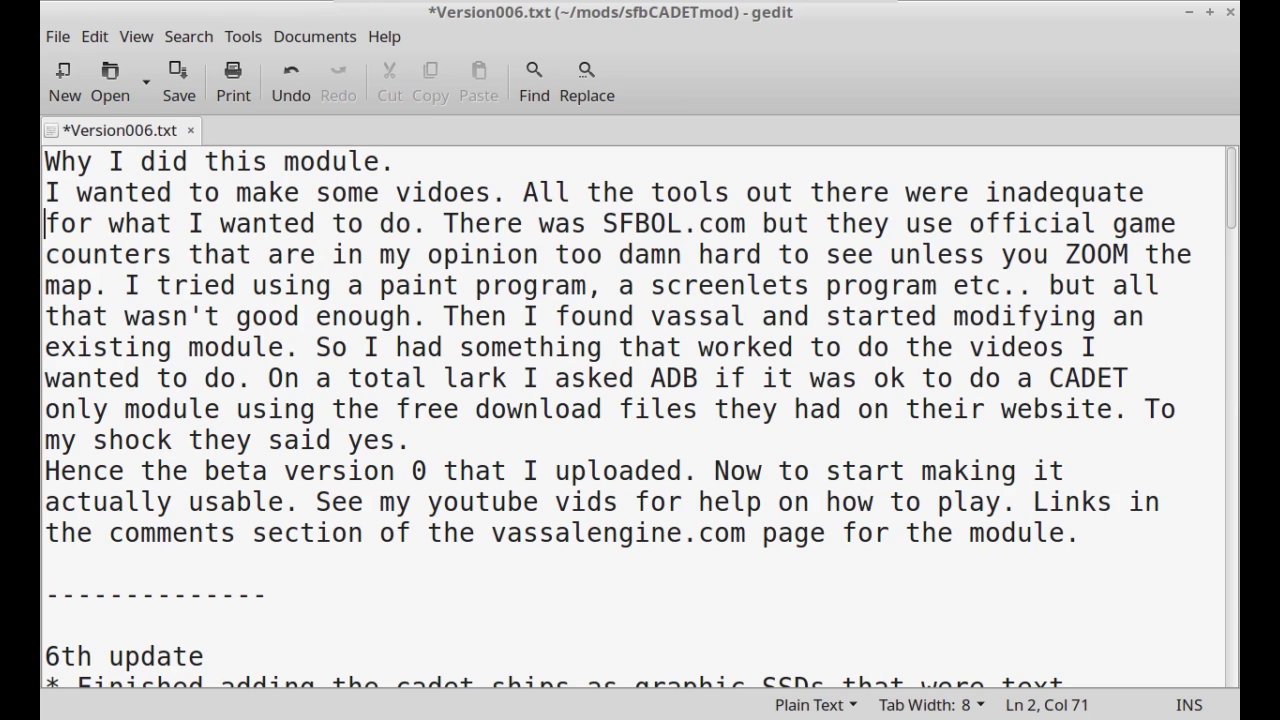
- Check the start of each wrapped line in the introductory paragraph for leftover hard line breaks, keeping the spaces between words
{"action": "key", "text": "BackSpace"}
{"action": "key", "text": "BackSpace"}
{"action": "key", "text": "Down"}
{"action": "key", "text": "BackSpace"}
{"action": "key", "text": "Down"}
{"action": "key", "text": "BackSpace"}
{"action": "key", "text": "Down"}
{"action": "key", "text": "BackSpace"}
{"action": "key", "text": "Down"}
{"action": "key", "text": "BackSpace"}
{"action": "key", "text": "Down"}
{"action": "key", "text": "BackSpace"}
{"action": "key", "text": "Down"}
{"action": "key", "text": "BackSpace"}
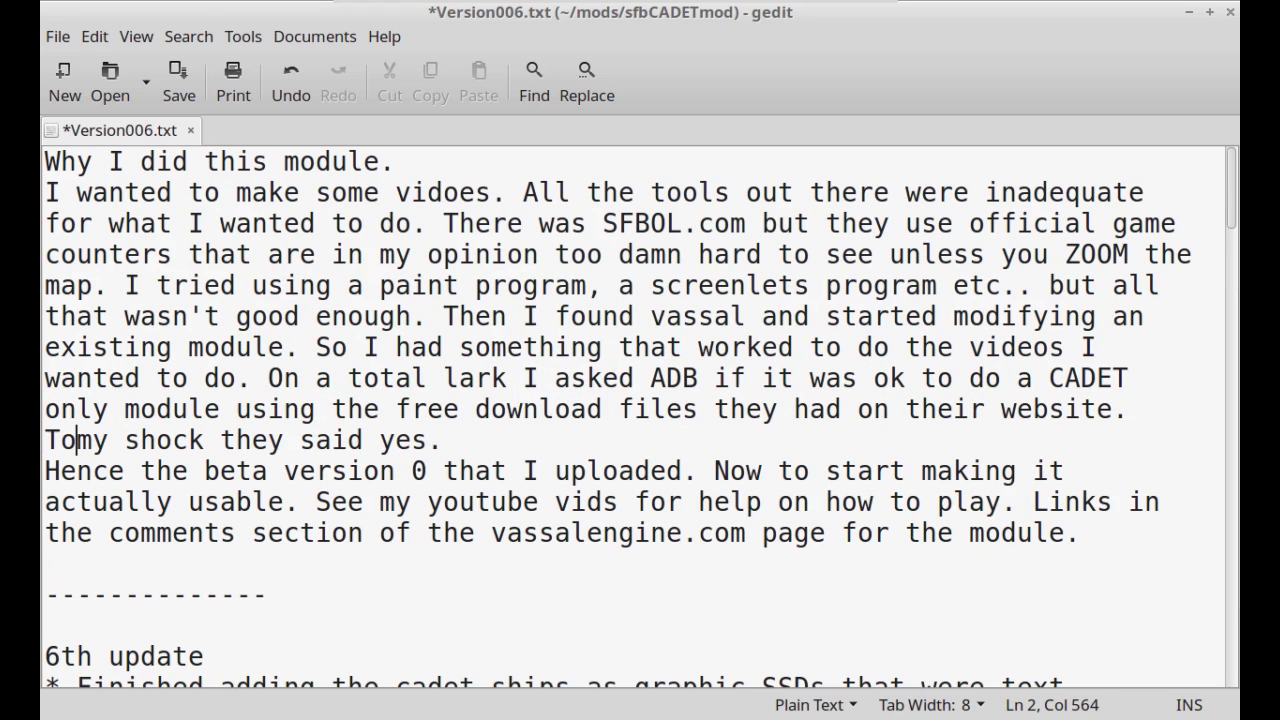
{"action": "key", "text": "Down"}
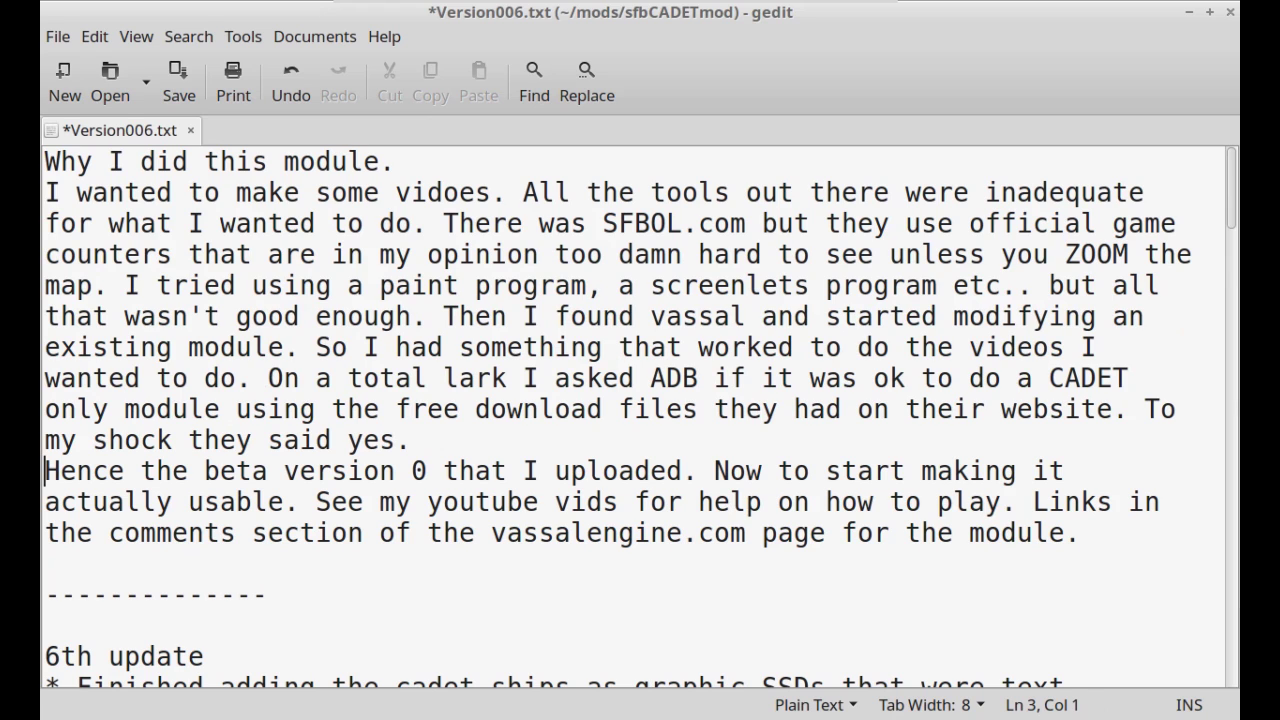
- Check the wrapped lines of the "Hence the beta version 0" paragraph for leftover breaks and save Version006.txt
{"action": "key", "text": "Down"}
{"action": "key", "text": "BackSpace"}
{"action": "key", "text": "Down"}
{"action": "key", "text": "BackSpace"}
{"action": "key", "text": "Down"}
{"action": "key", "text": "Down"}
{"action": "key", "text": "Down"}
{"action": "left_click", "coordinate": [179, 80]}
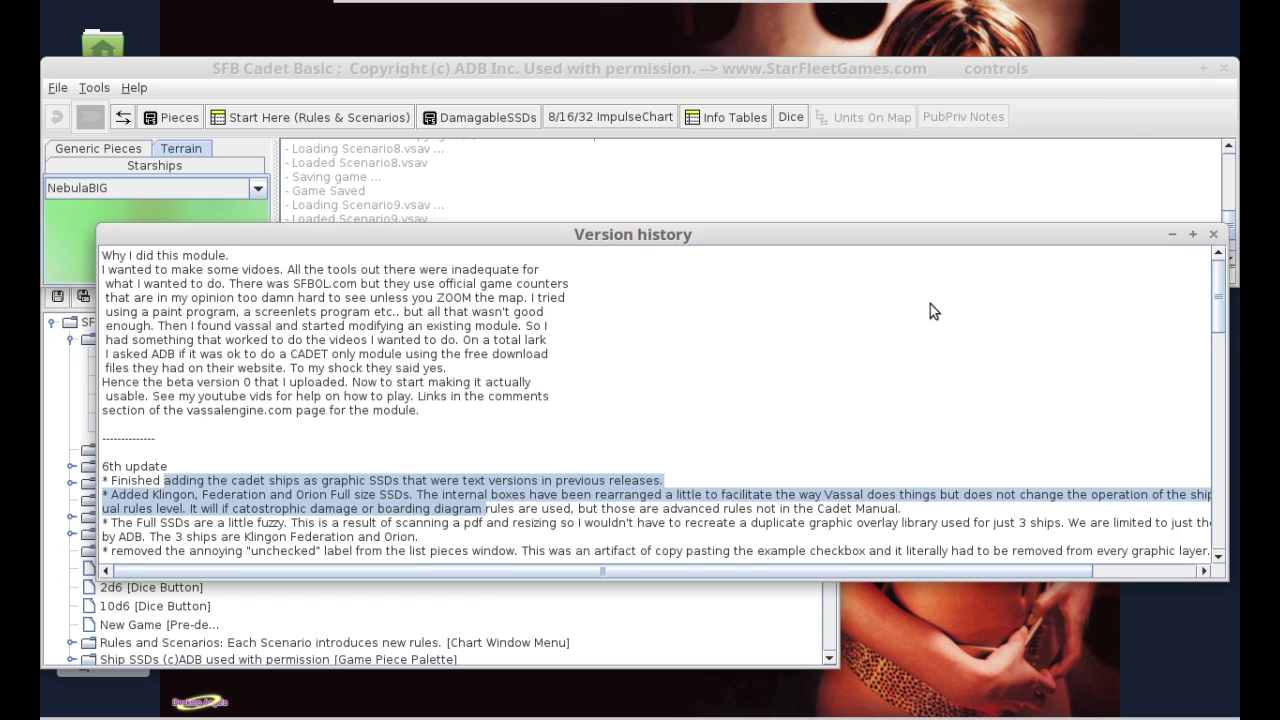
- In the VASSAL Module Editor, reselect Version006.txt as the Version history help entry's text file and save the module
{"action": "left_click", "coordinate": [1213, 234]}
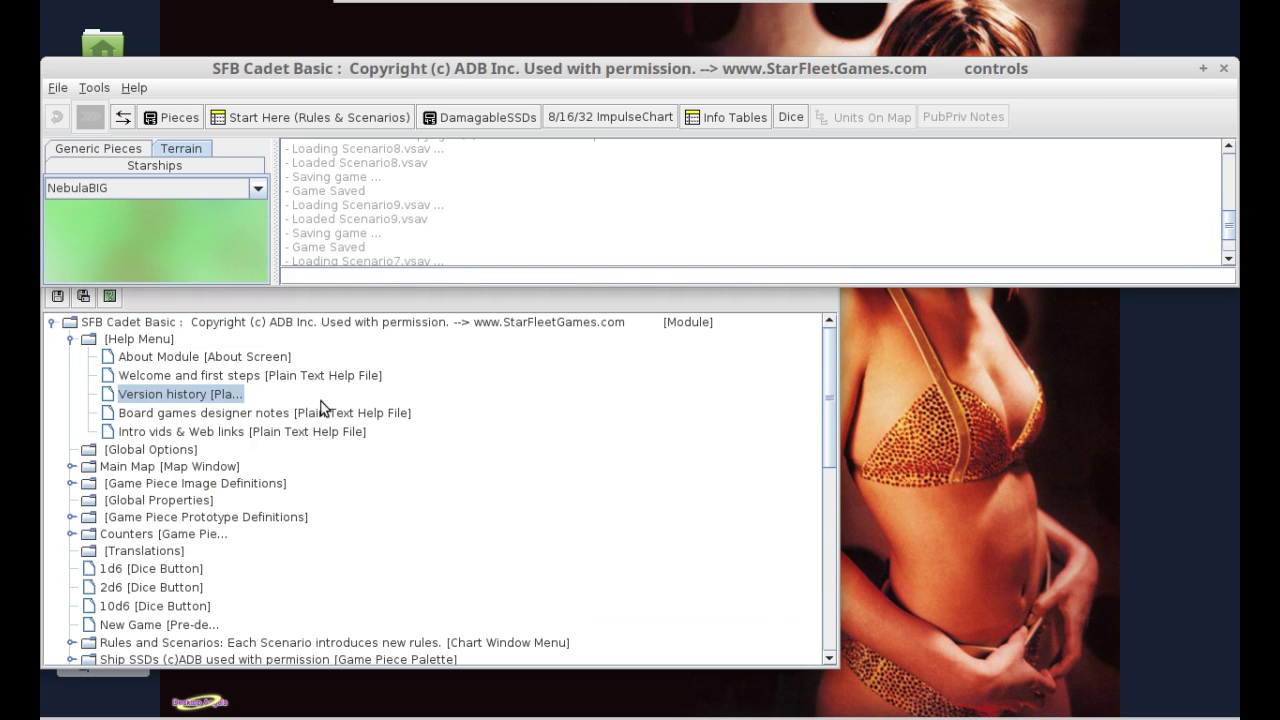
{"action": "double_click", "coordinate": [152, 390]}
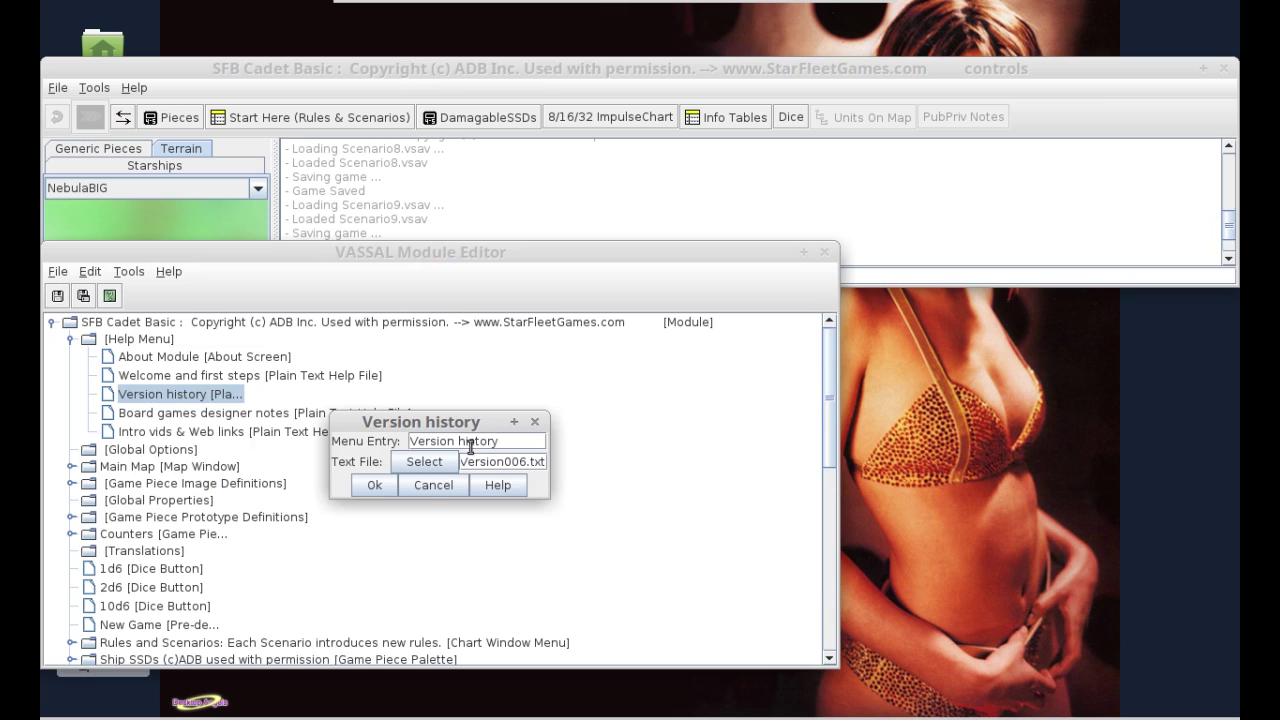
{"action": "left_click", "coordinate": [424, 463]}
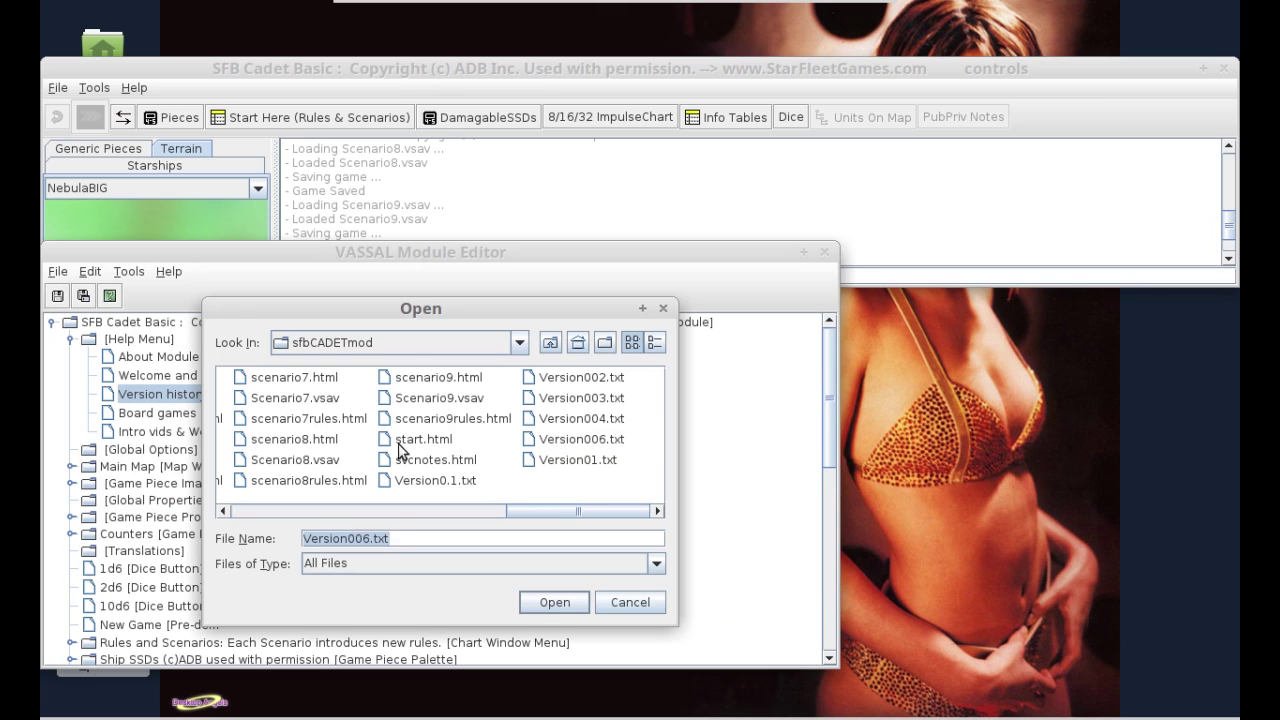
{"action": "left_click", "coordinate": [573, 440]}
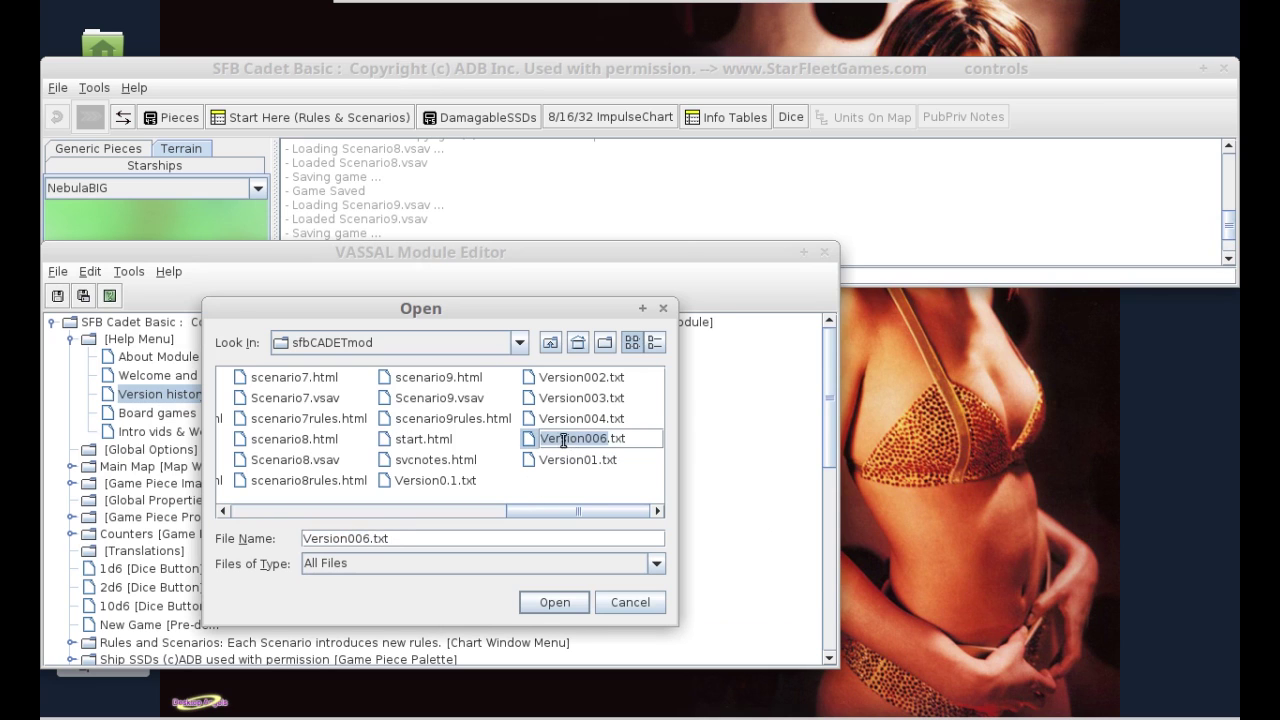
{"action": "double_click", "coordinate": [533, 438]}
{"action": "left_click", "coordinate": [375, 485]}
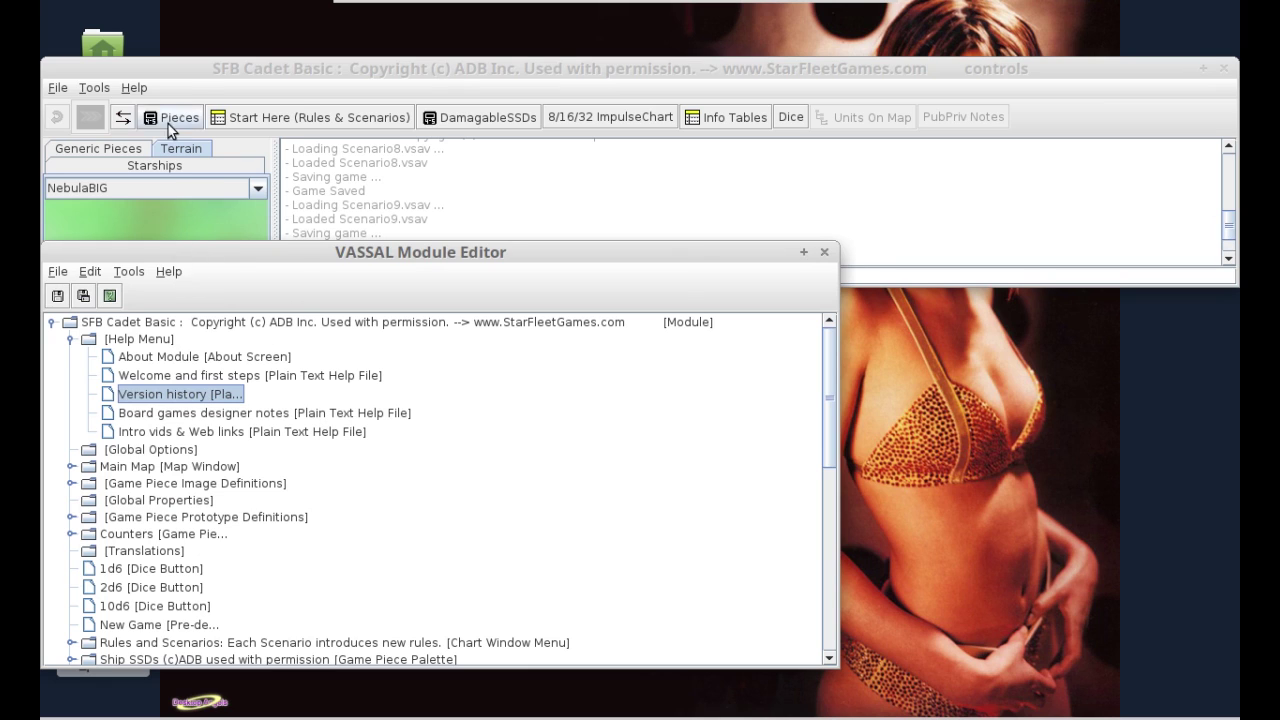
{"action": "left_click", "coordinate": [140, 89]}
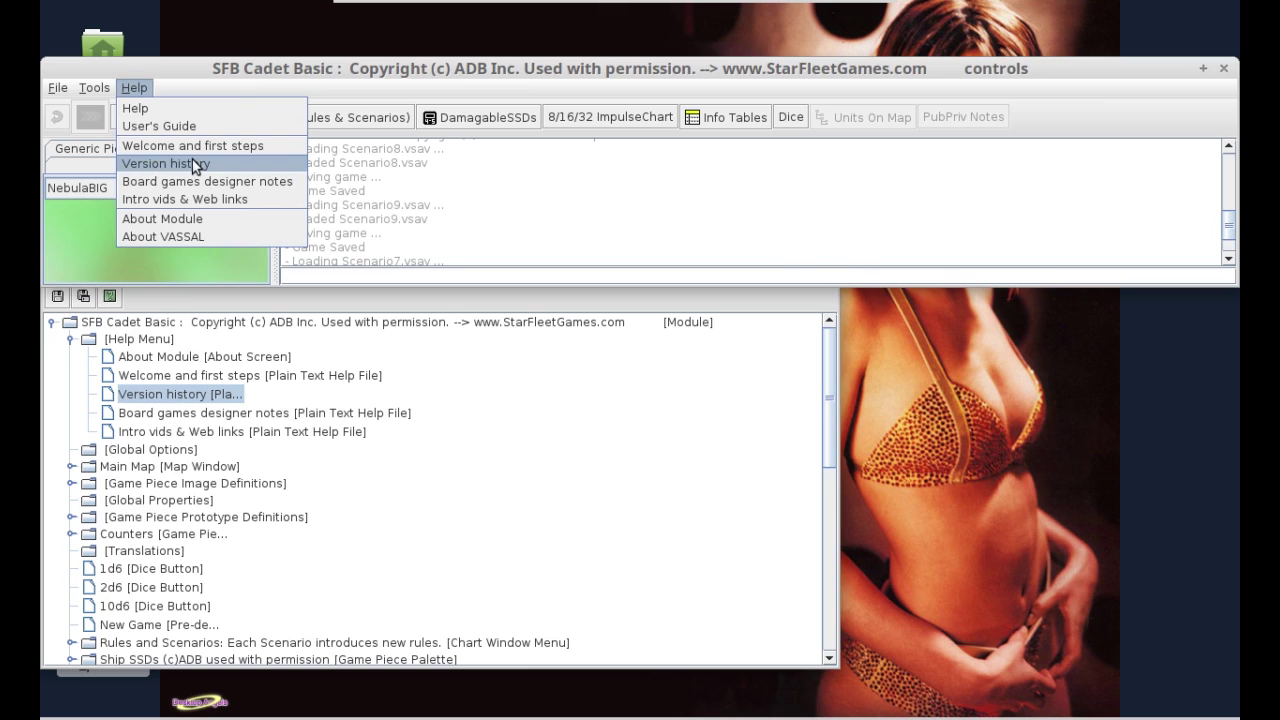
{"action": "left_click", "coordinate": [192, 304]}
{"action": "left_click", "coordinate": [66, 300]}
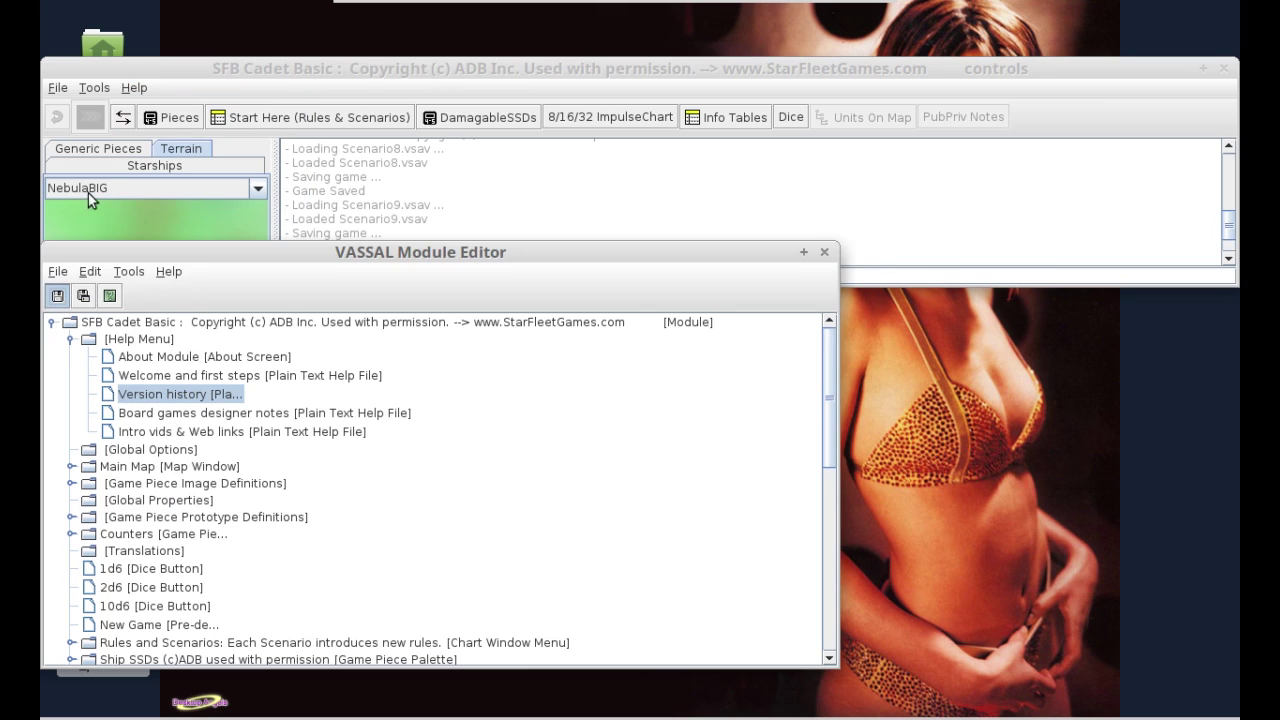
- View the module's Version history help page to check the introductory paragraph's line breaks, and close it
{"action": "left_click", "coordinate": [131, 88]}
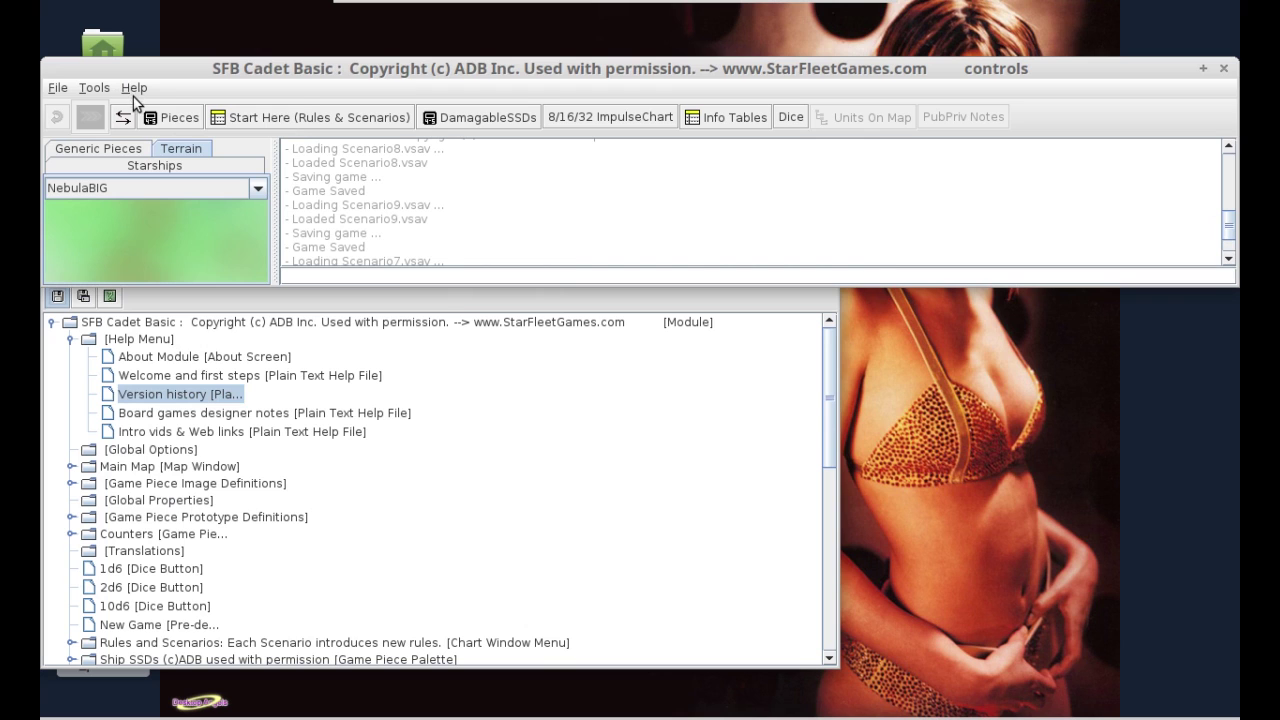
{"action": "left_click", "coordinate": [136, 89]}
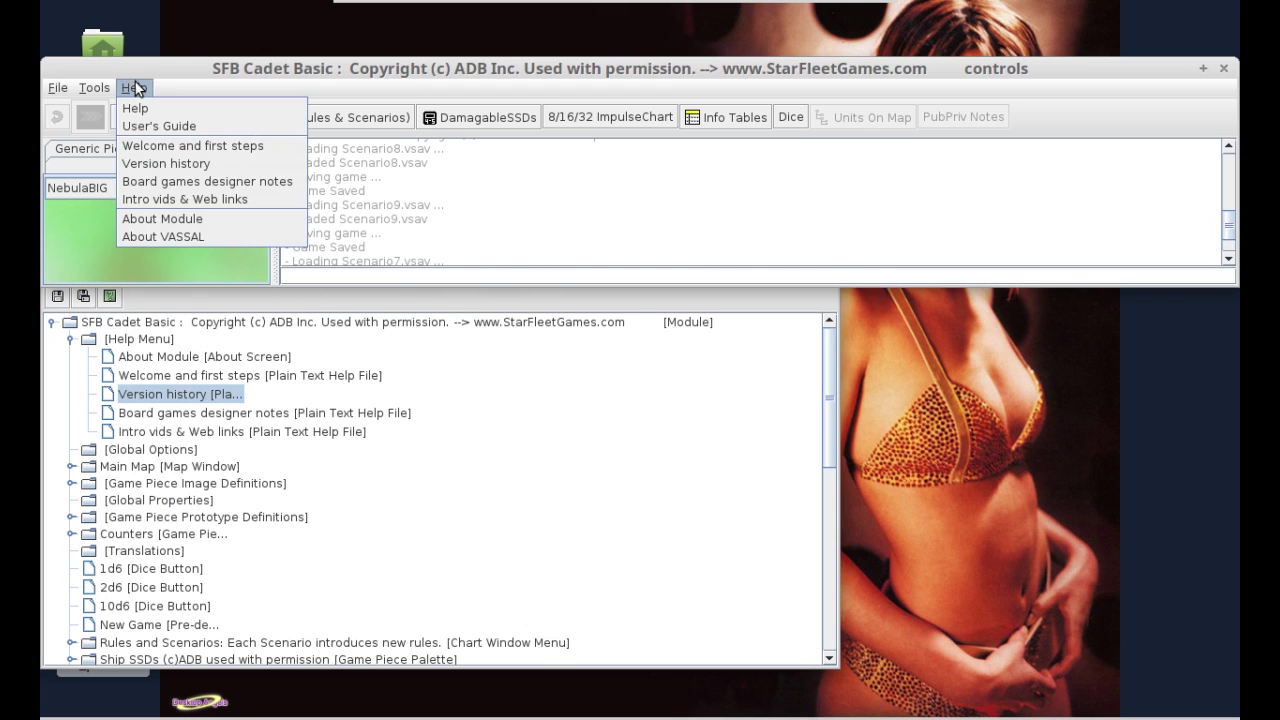
{"action": "left_click", "coordinate": [160, 163]}
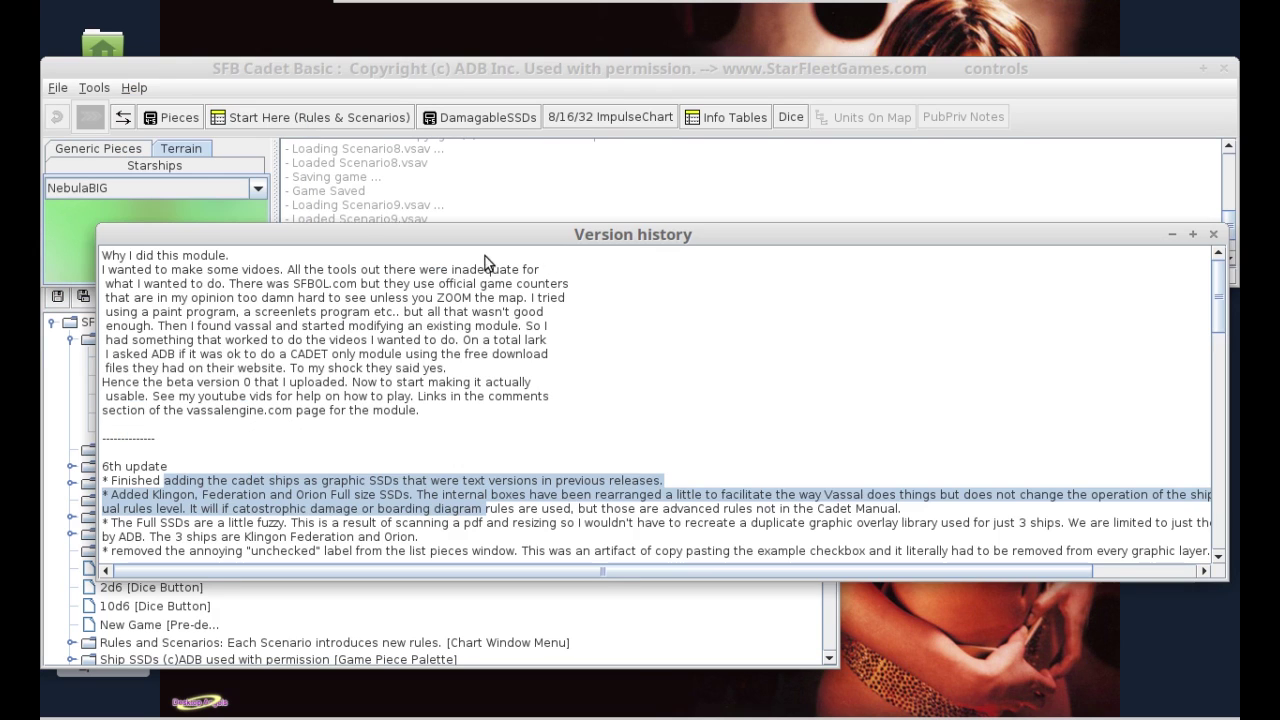
{"action": "left_click", "coordinate": [568, 325]}
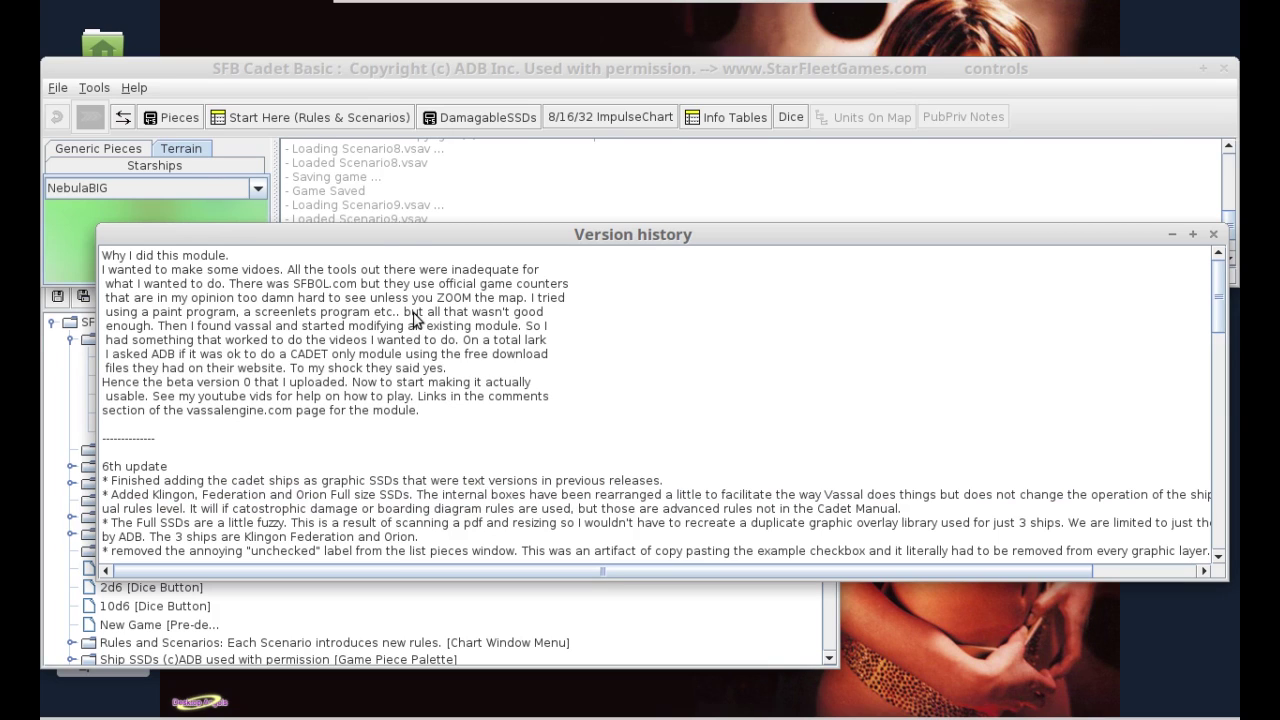
{"action": "left_click", "coordinate": [1213, 234]}
- Open Version006.txt in gedit to check its saved text and save folder, and close it without saving a copy
{"action": "mouse_move", "coordinate": [802, 8]}
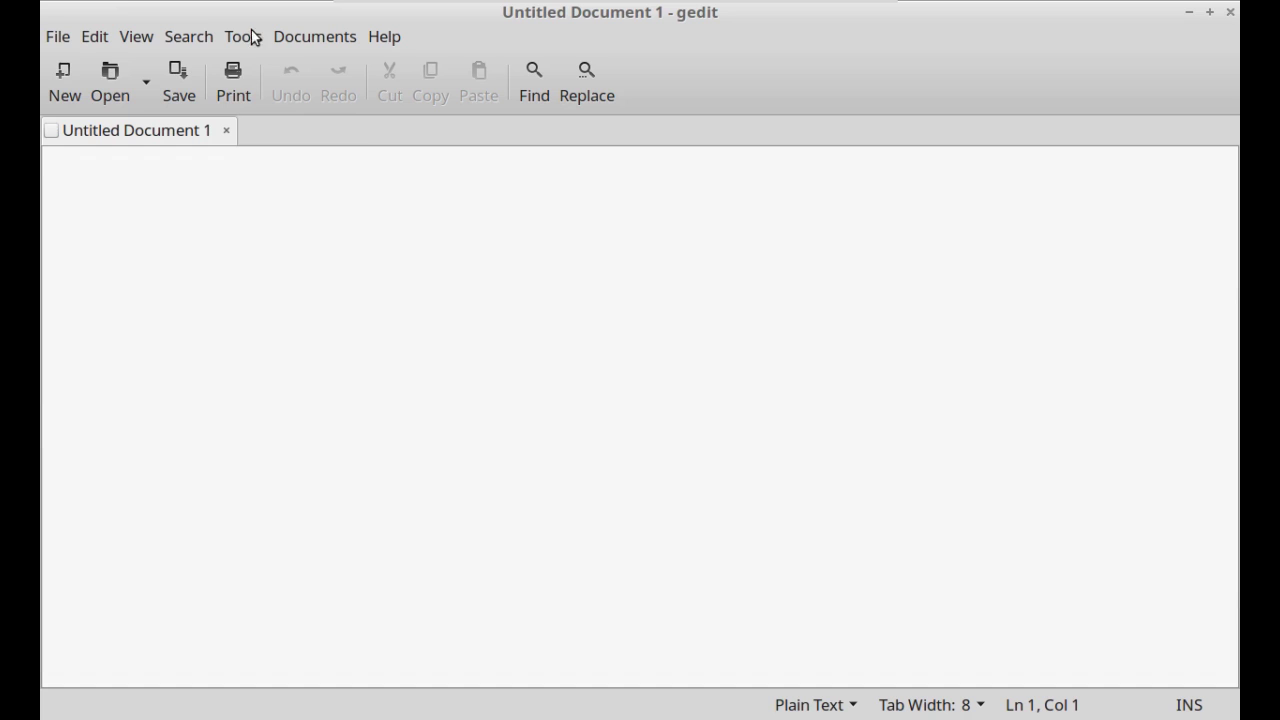
{"action": "left_click", "coordinate": [61, 40]}
{"action": "left_click", "coordinate": [172, 286]}
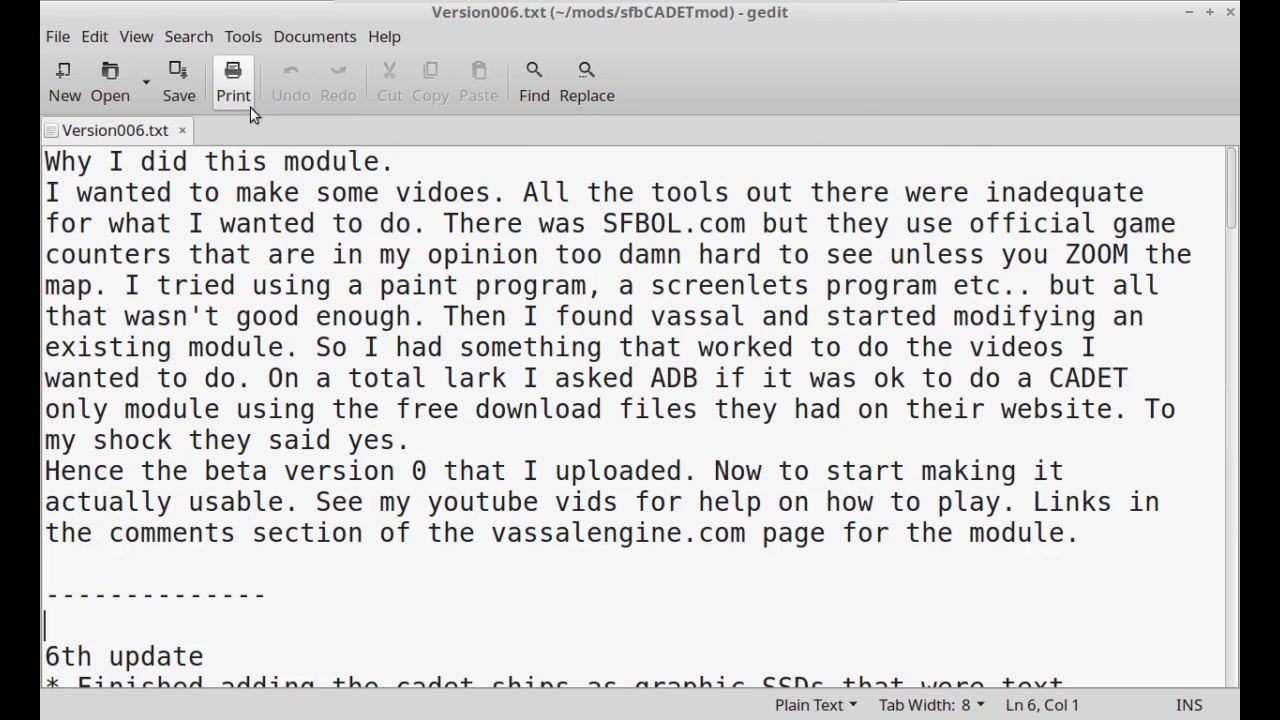
{"action": "left_click", "coordinate": [62, 37]}
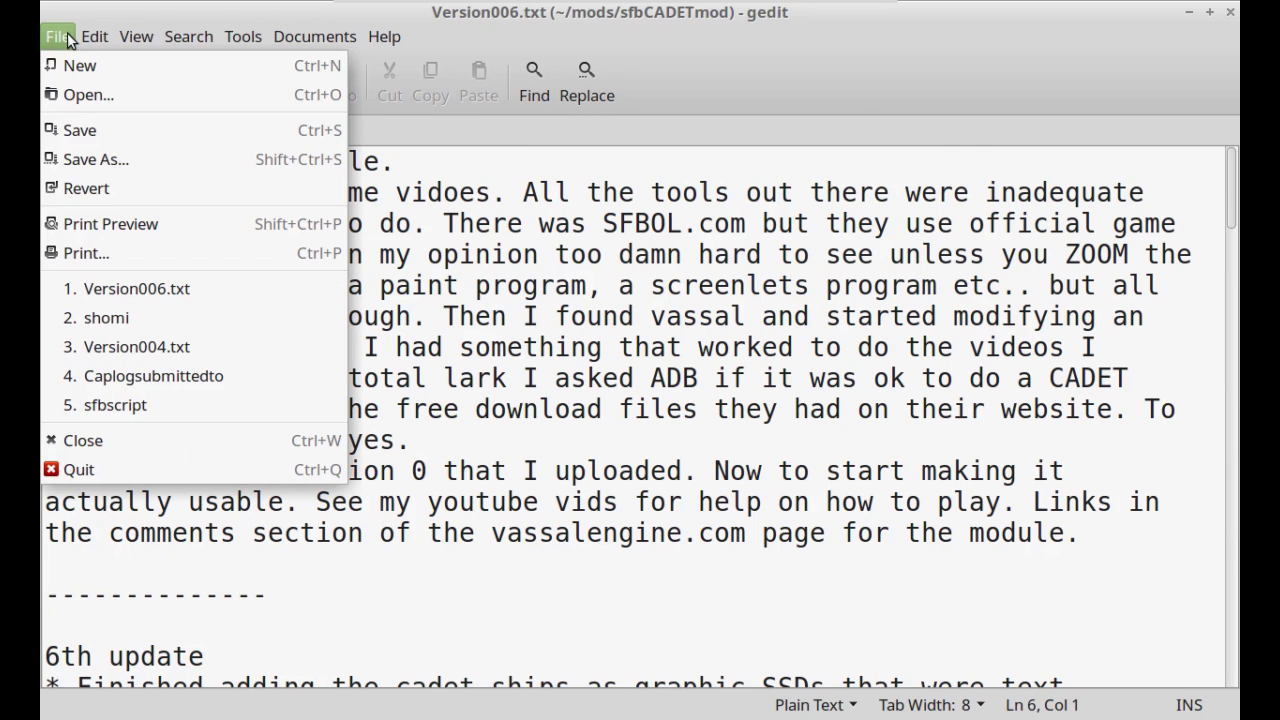
{"action": "left_click", "coordinate": [118, 159]}
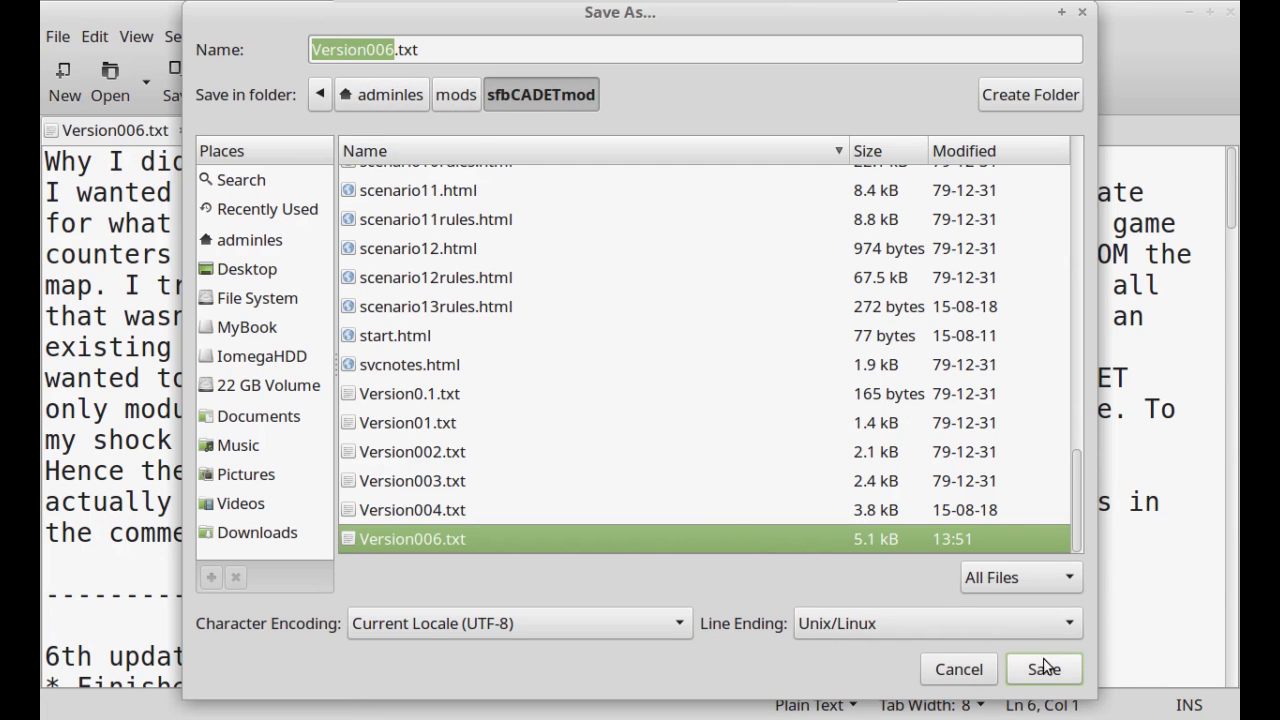
{"action": "left_click", "coordinate": [956, 668]}
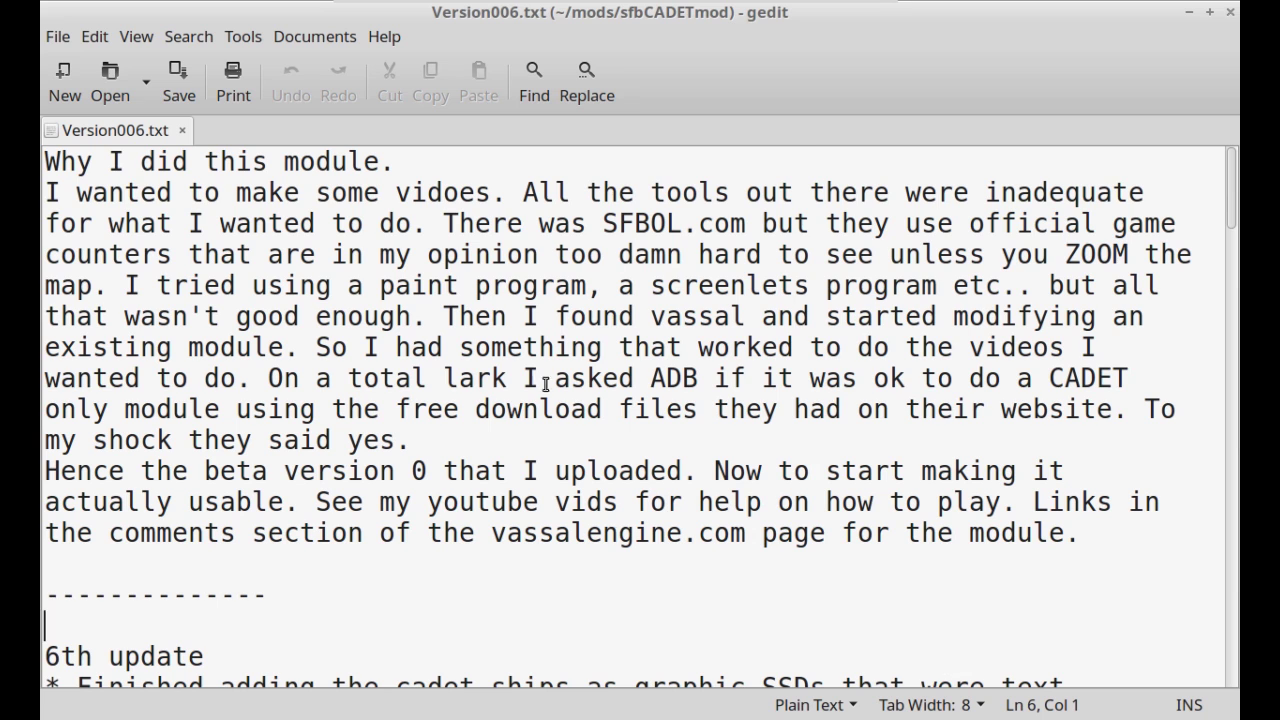
{"action": "left_click", "coordinate": [1230, 12]}
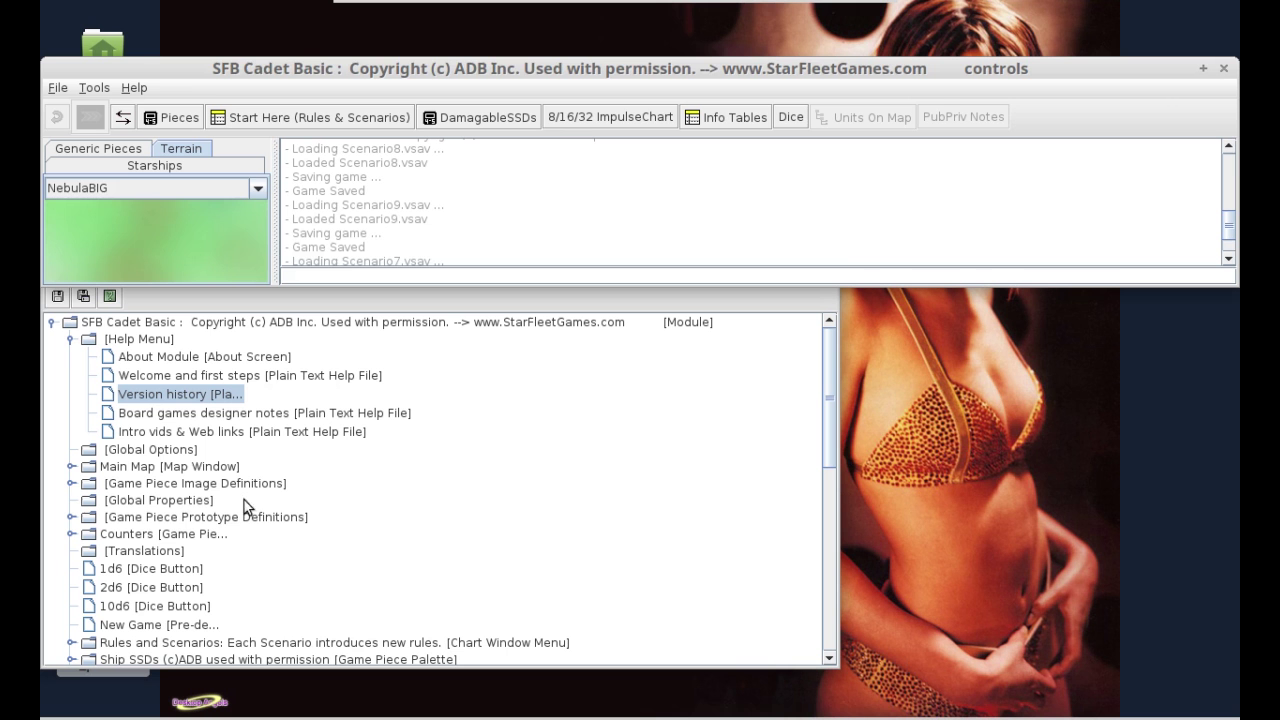
- Reassign Version006.txt from the sfbCADETmod folder to the Version history help component and save the module again
{"action": "double_click", "coordinate": [178, 396]}
{"action": "left_click", "coordinate": [420, 461]}
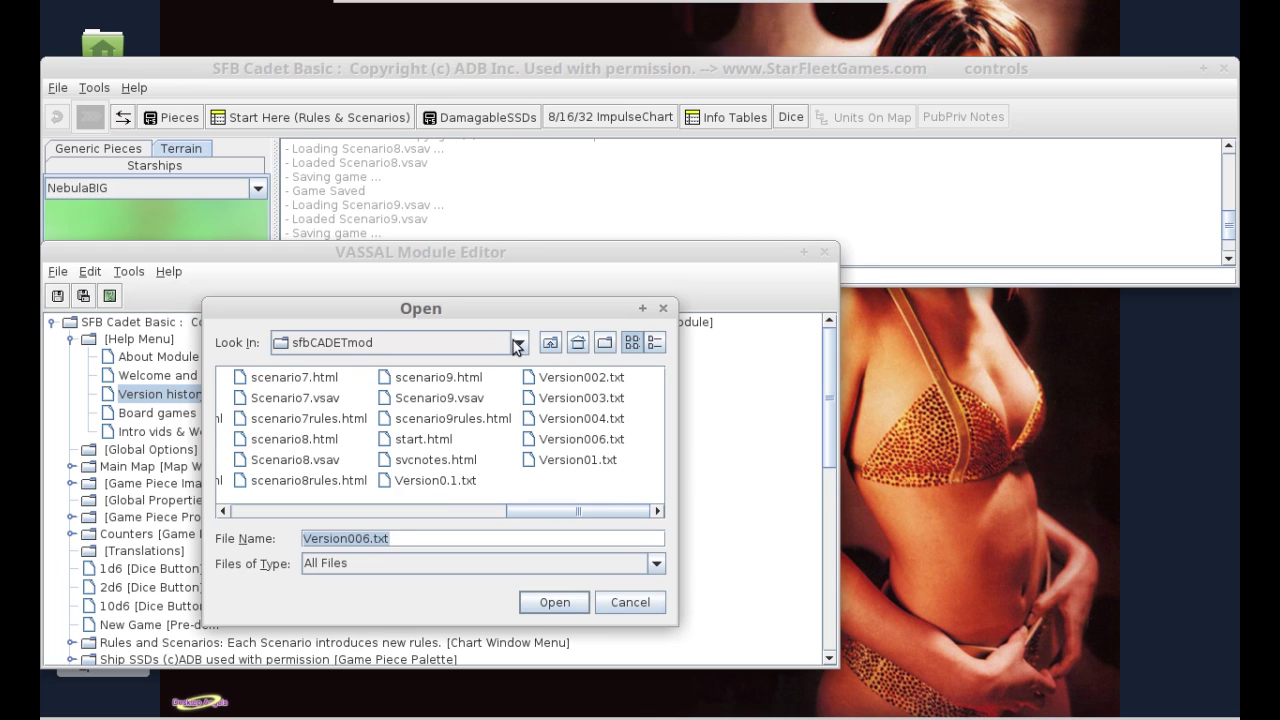
{"action": "left_click", "coordinate": [519, 345]}
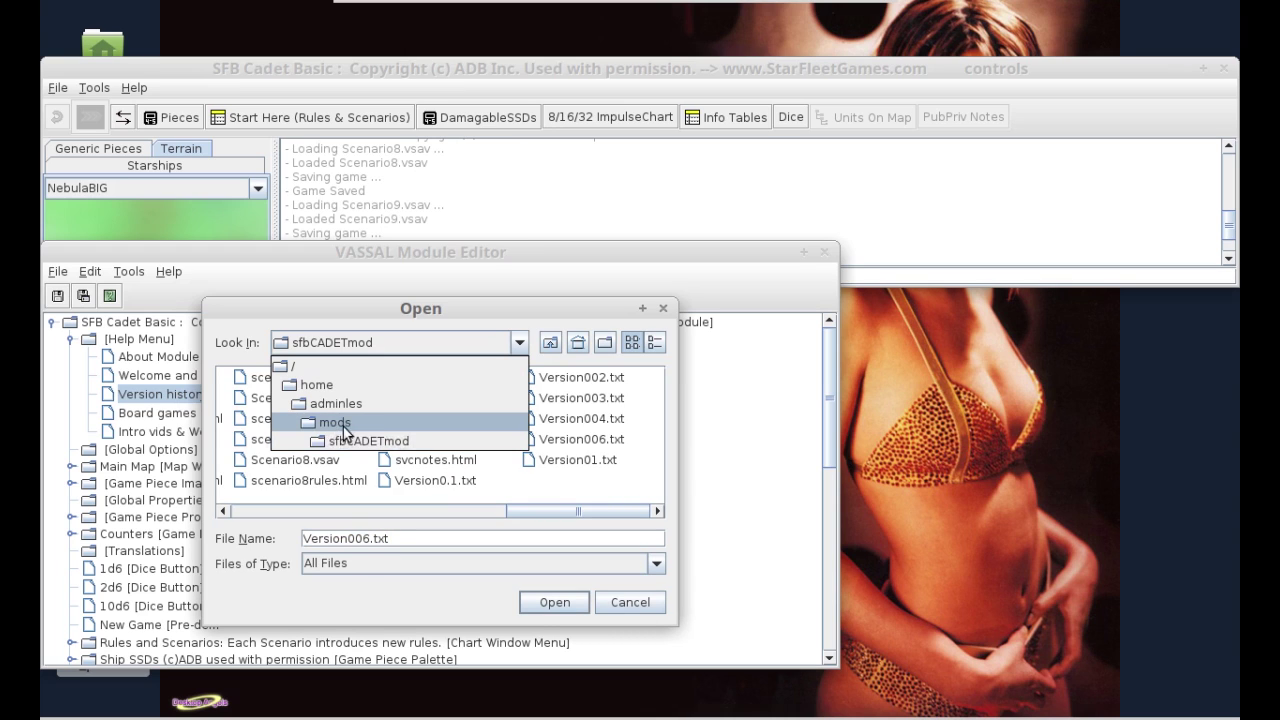
{"action": "left_click", "coordinate": [380, 441]}
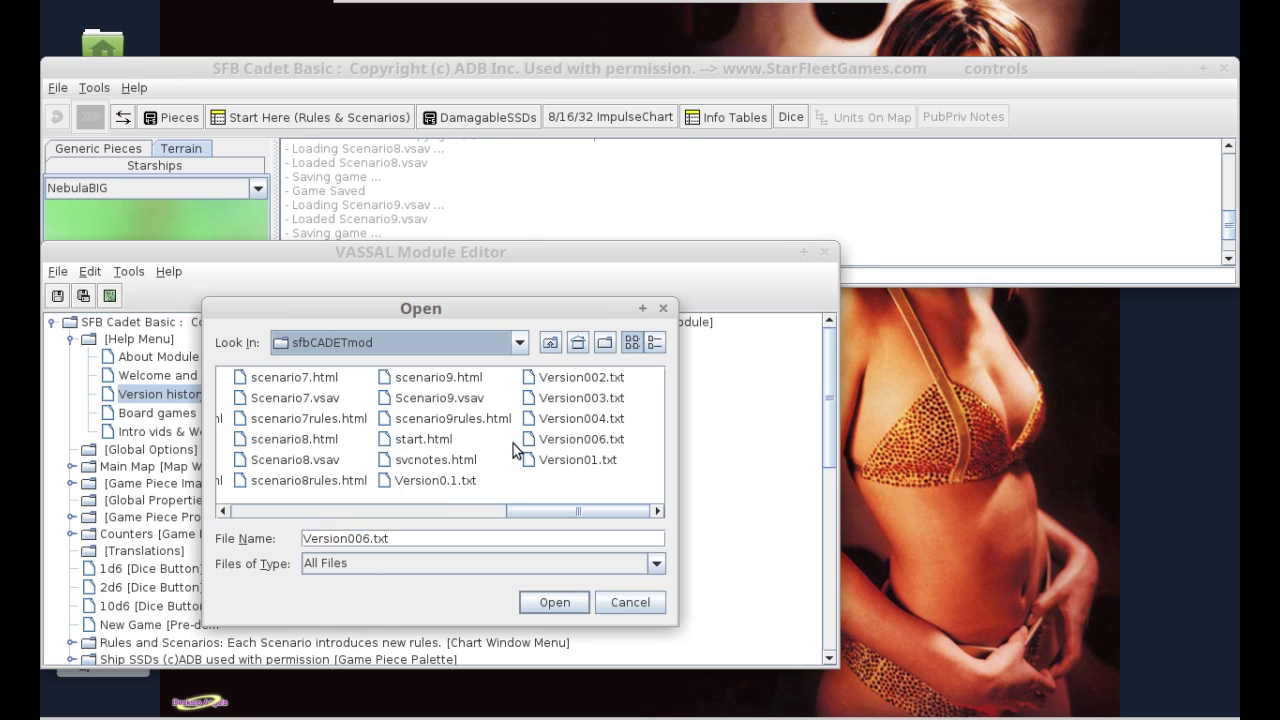
{"action": "double_click", "coordinate": [558, 440]}
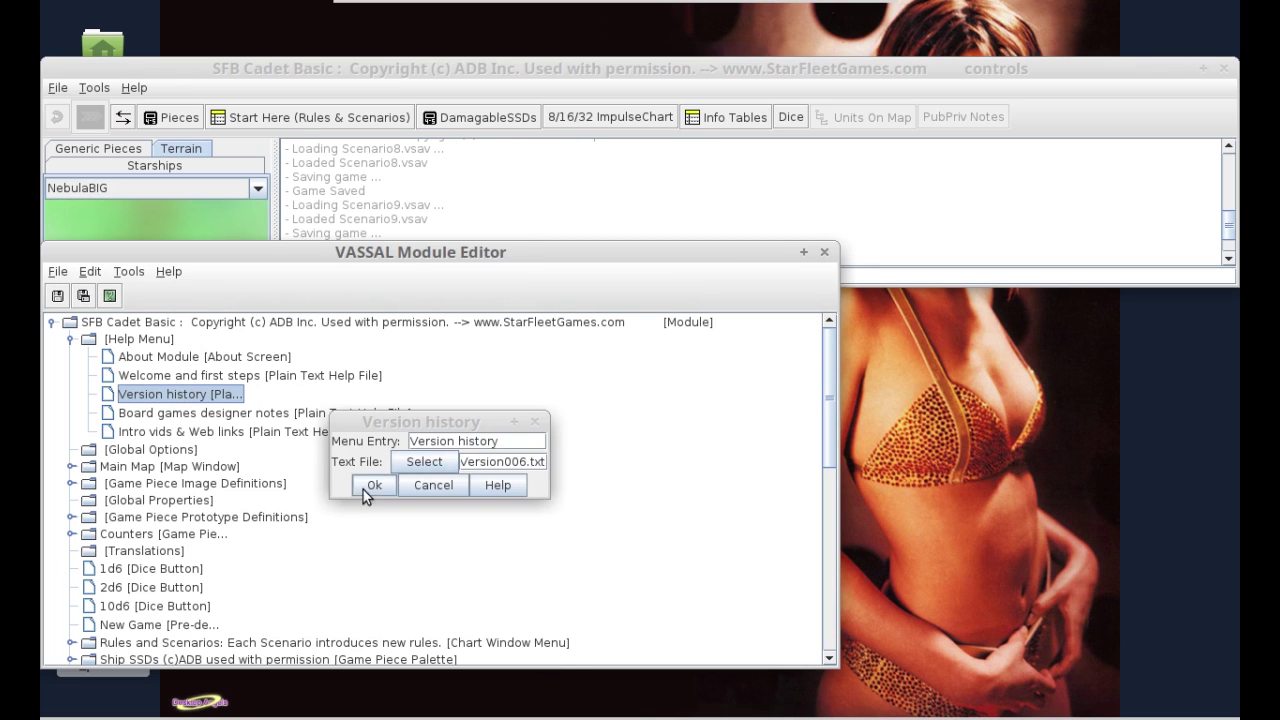
{"action": "left_click", "coordinate": [365, 487]}
{"action": "left_click", "coordinate": [57, 295]}
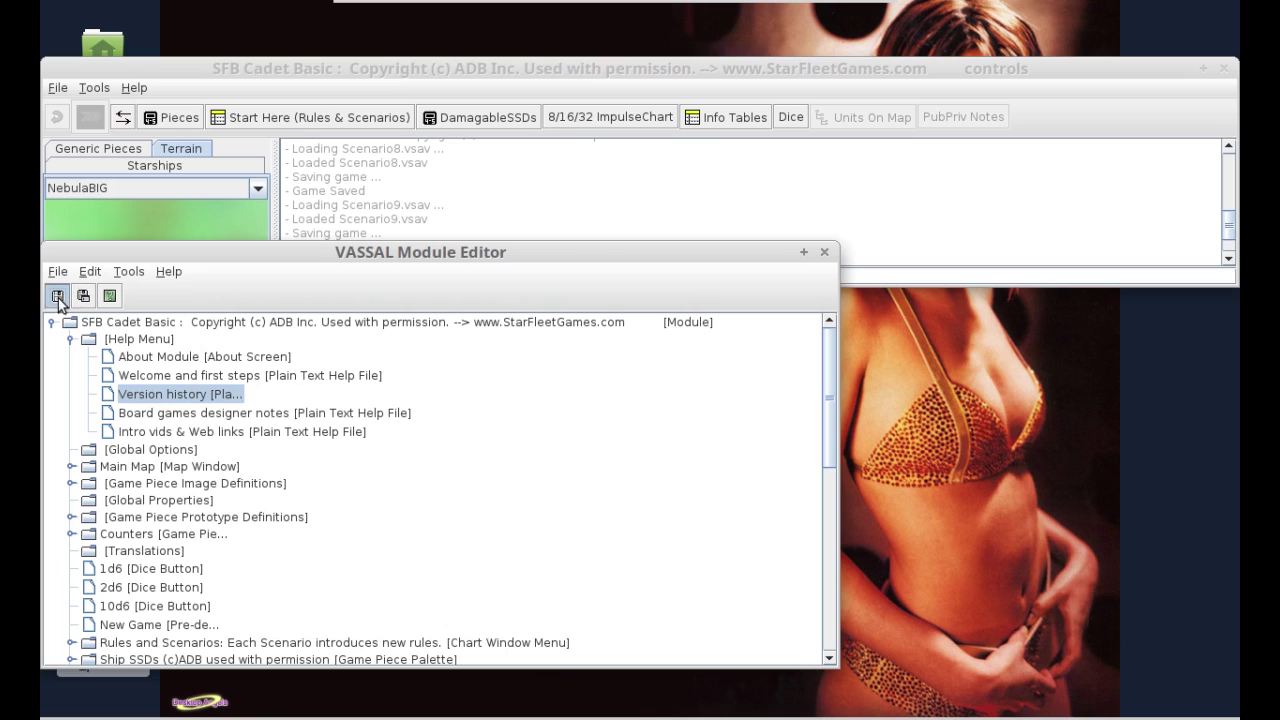
- Reopen the Version history help page, read through its introduction and update notes, and close it
{"action": "left_click", "coordinate": [133, 88]}
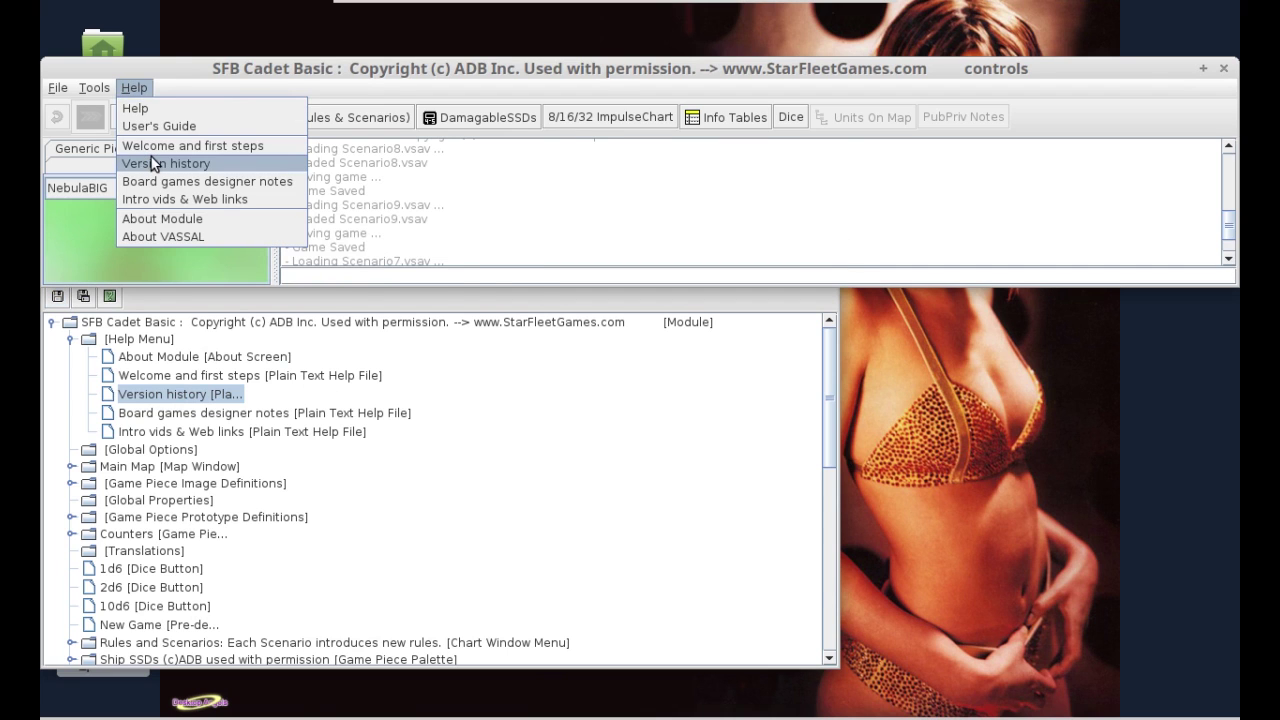
{"action": "left_click", "coordinate": [155, 164]}
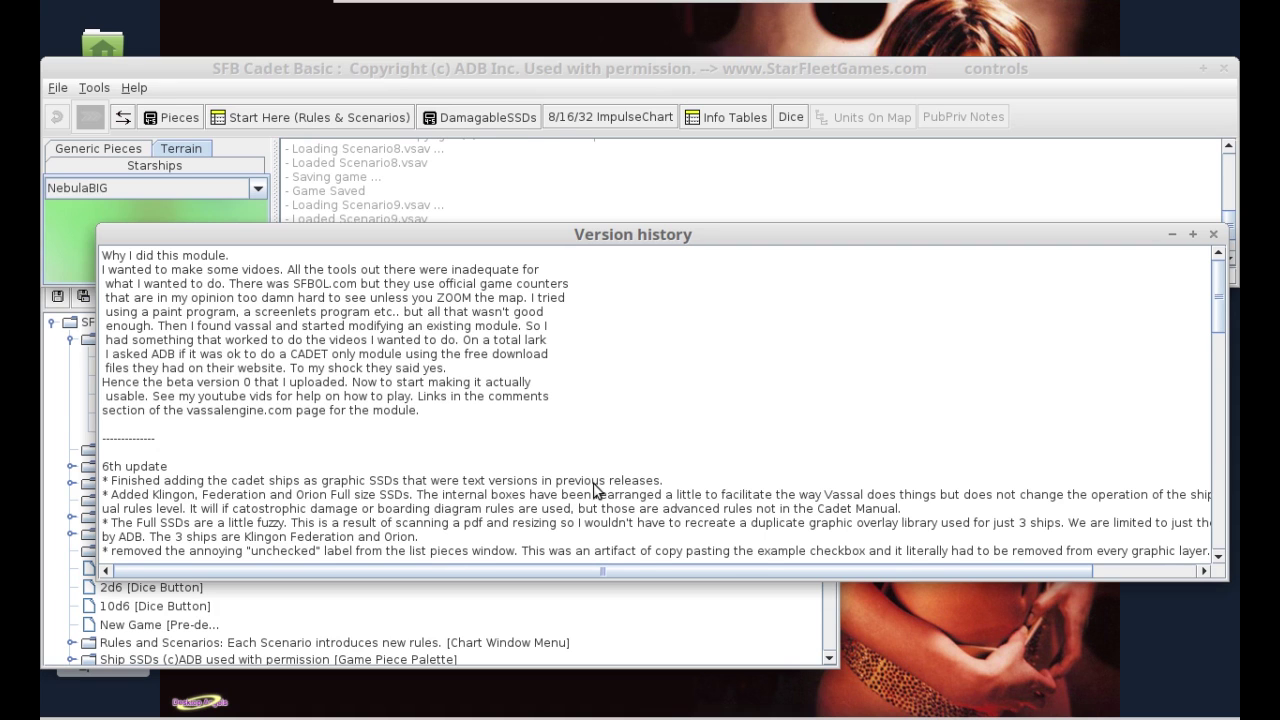
{"action": "scroll", "coordinate": [596, 490], "scroll_direction": "down", "scroll_amount": 3}
{"action": "scroll", "coordinate": [666, 503], "scroll_direction": "down", "scroll_amount": 2}
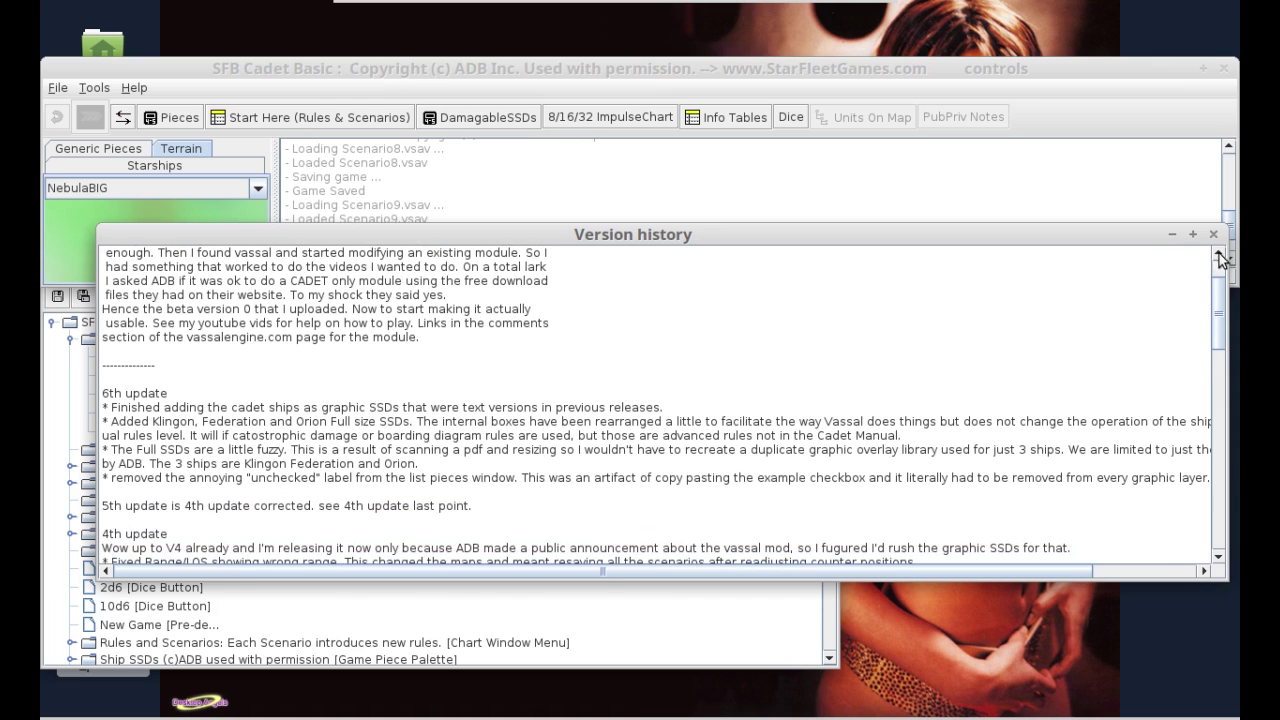
{"action": "left_click", "coordinate": [1213, 234]}
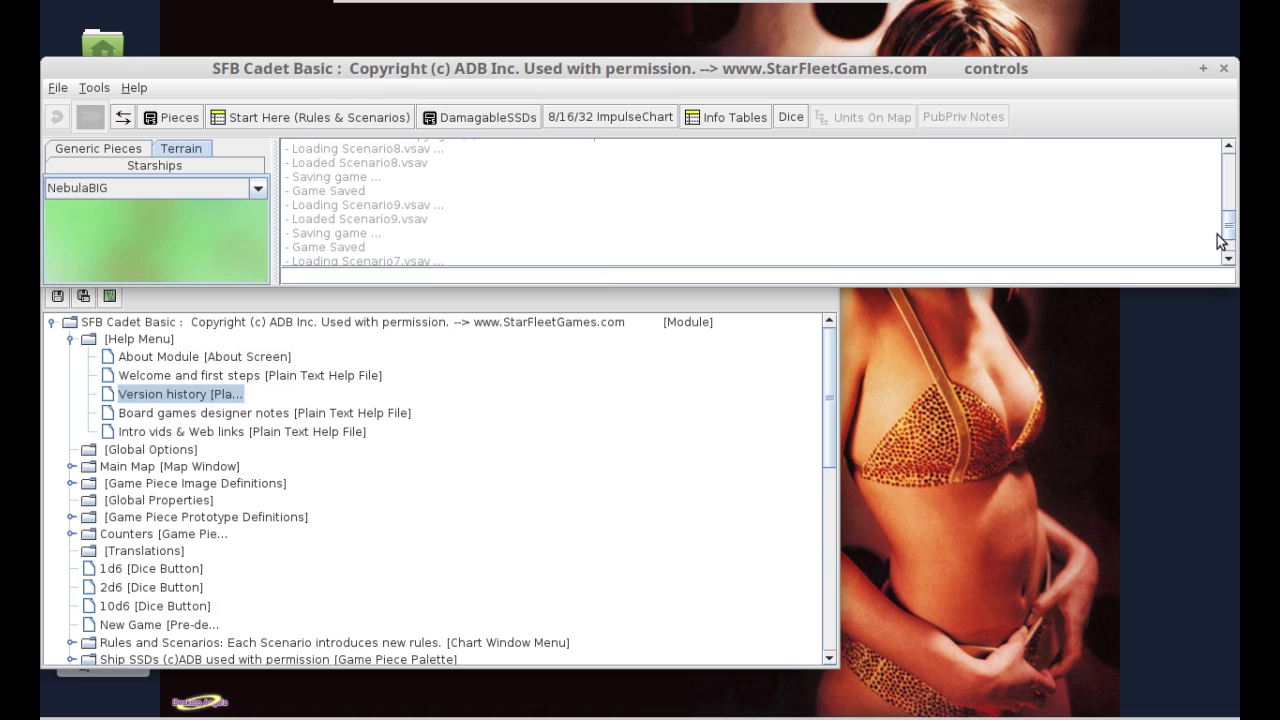
- Expand the Main Map component in place of the Help Menu and view the component types that can be added to the module
{"action": "left_click", "coordinate": [69, 342]}
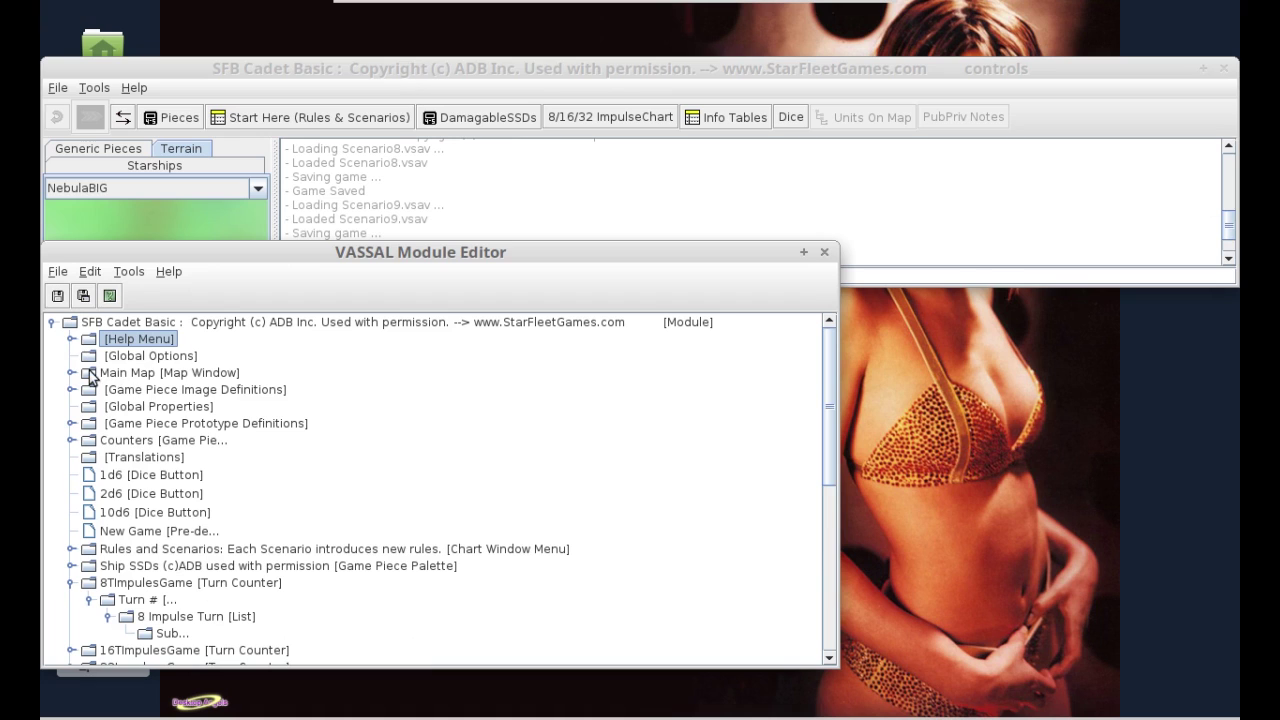
{"action": "left_click", "coordinate": [70, 373]}
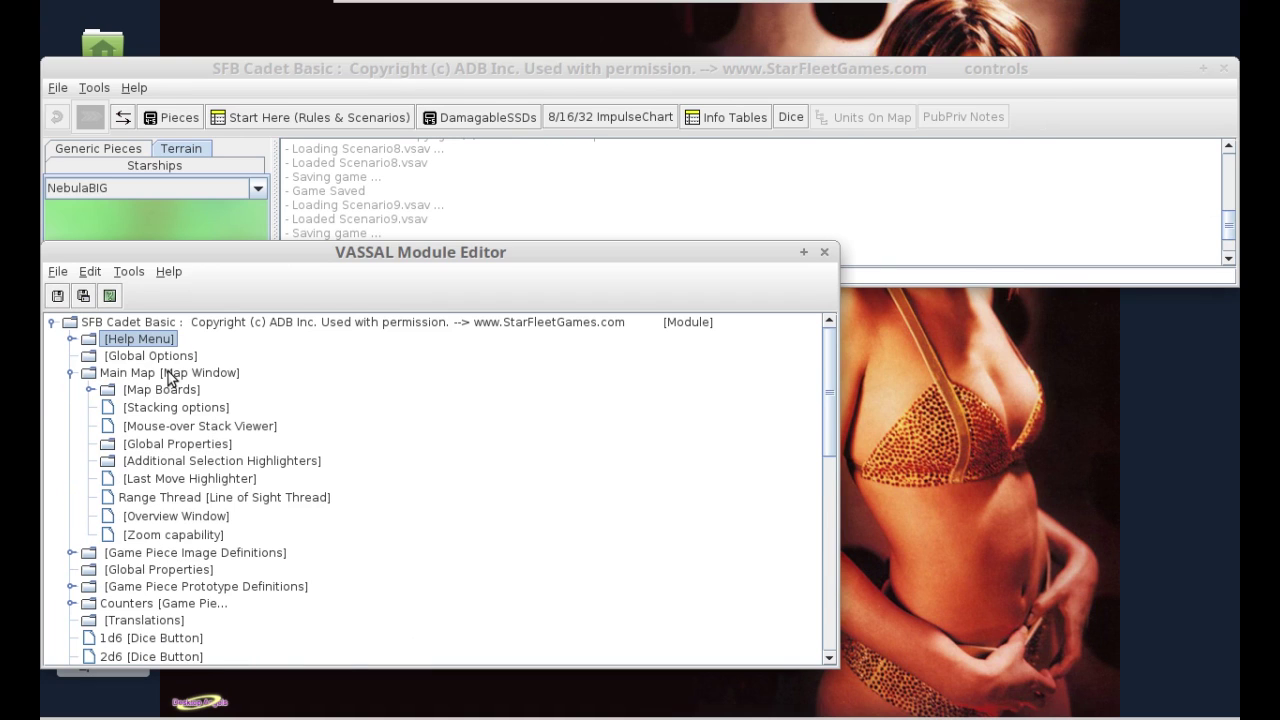
{"action": "right_click", "coordinate": [170, 378]}
{"action": "left_click", "coordinate": [91, 324]}
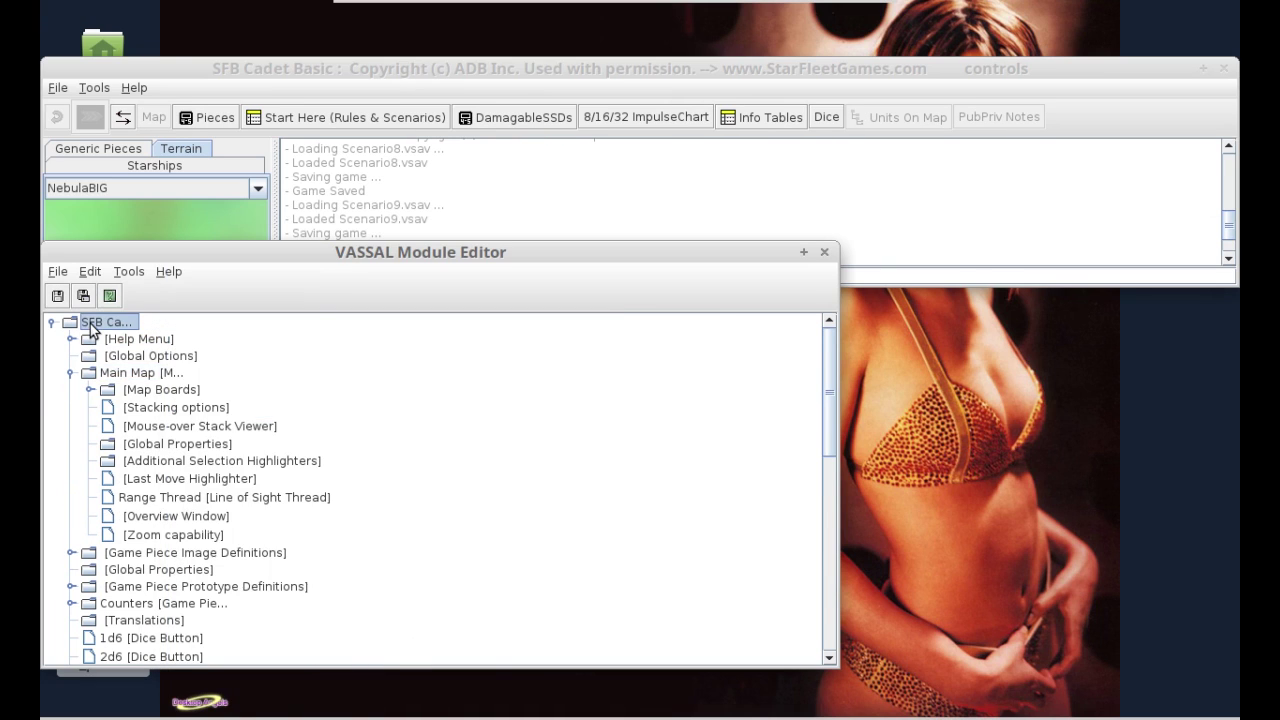
{"action": "right_click", "coordinate": [91, 325]}
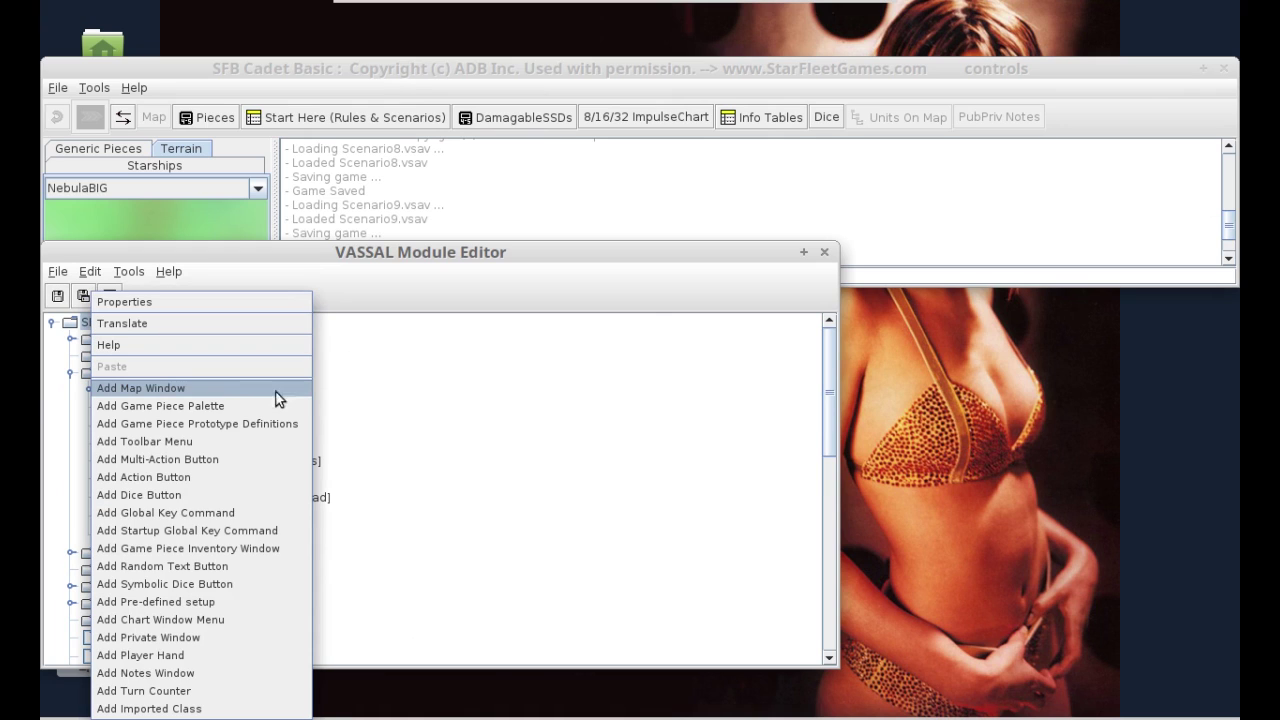
{"action": "left_click", "coordinate": [49, 372]}
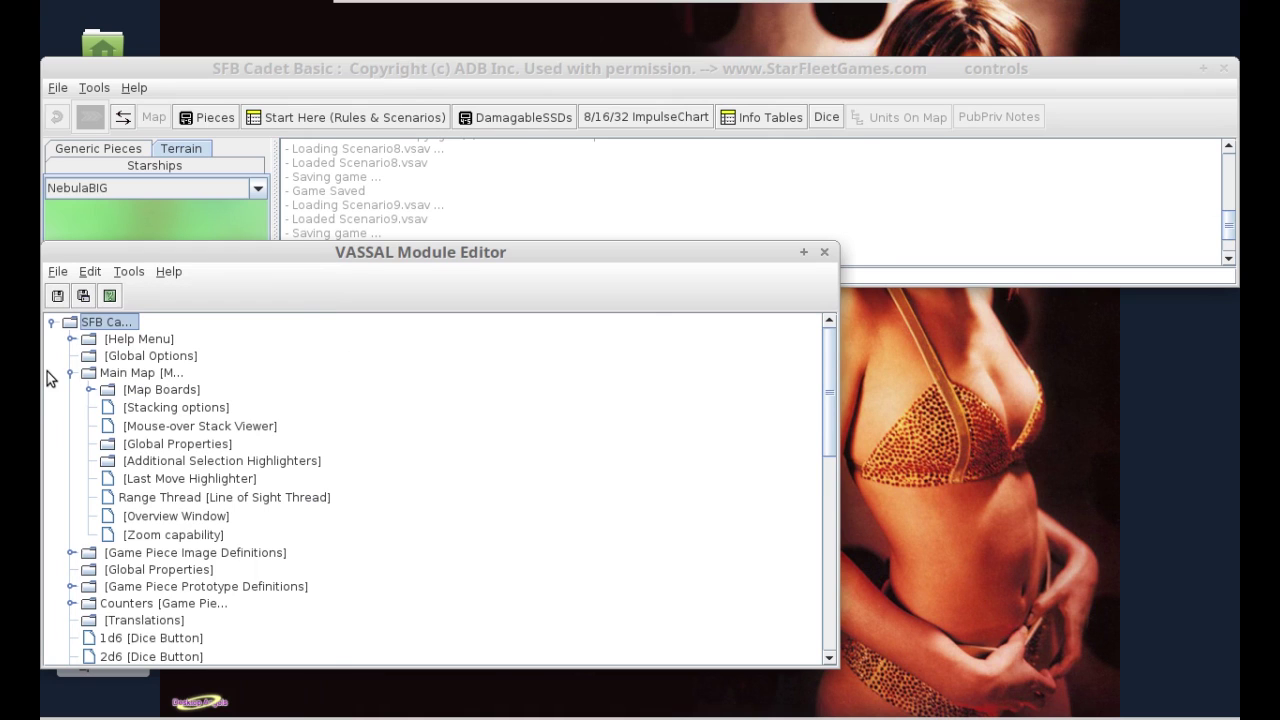
{"action": "left_click", "coordinate": [120, 375]}
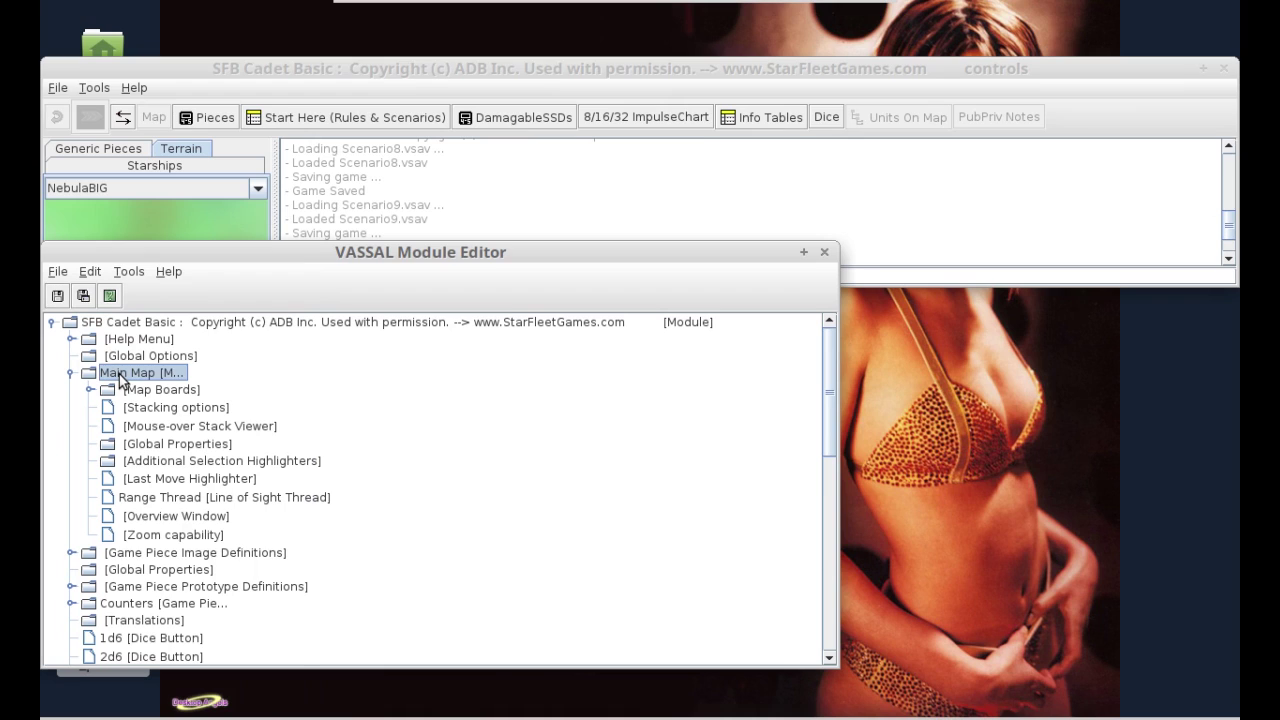
- View the component types that can be added to Main Map and compare them with those for the module root
{"action": "right_click", "coordinate": [120, 380]}
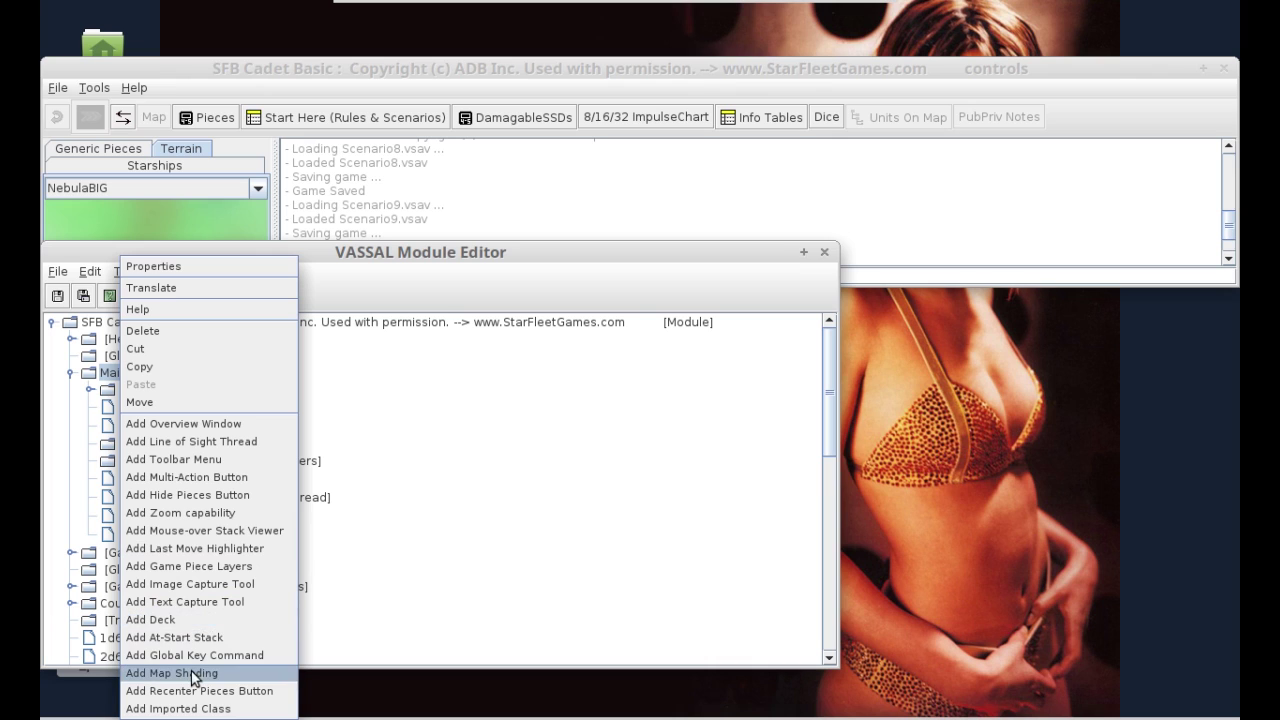
{"action": "left_click", "coordinate": [58, 446]}
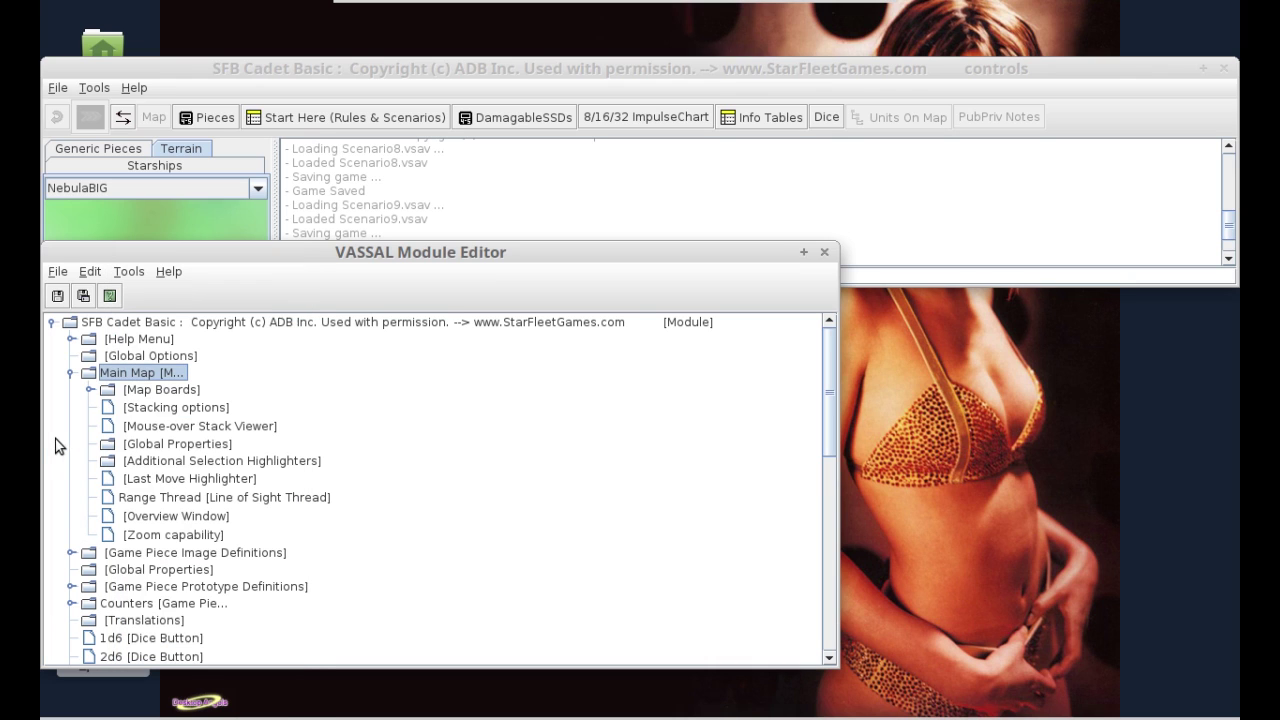
{"action": "right_click", "coordinate": [130, 376]}
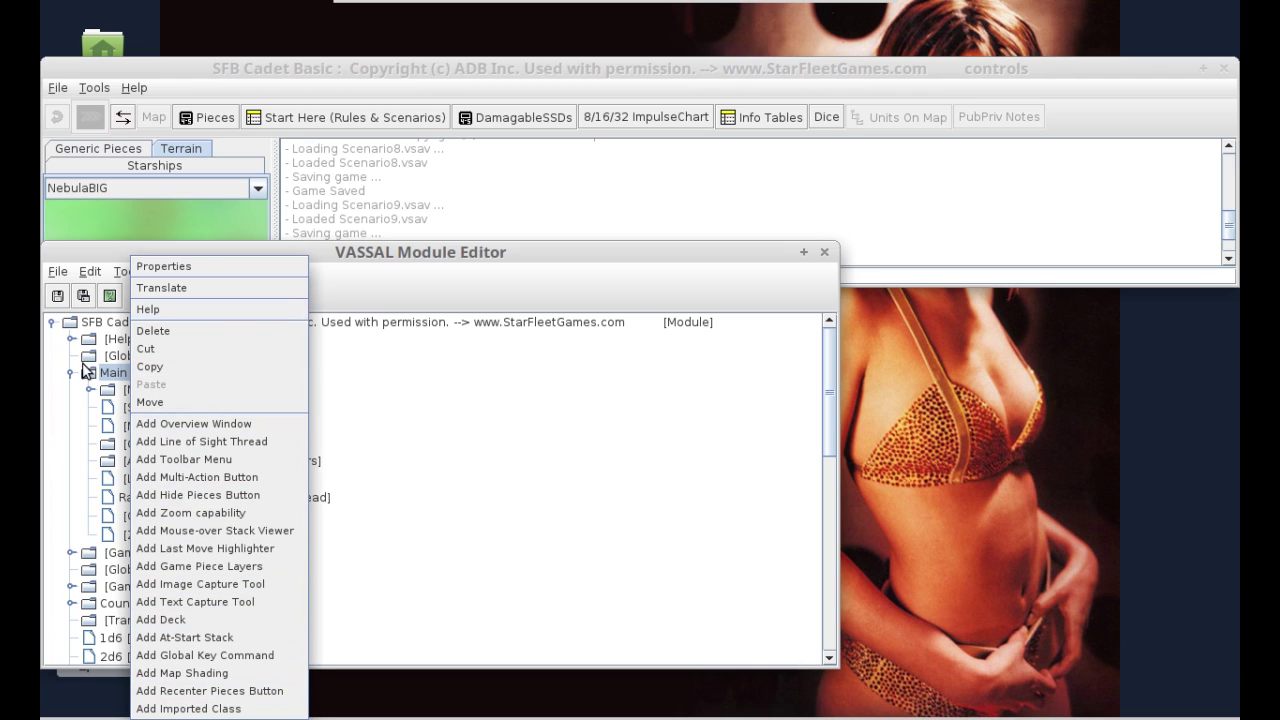
{"action": "left_click", "coordinate": [76, 326]}
{"action": "right_click", "coordinate": [76, 326]}
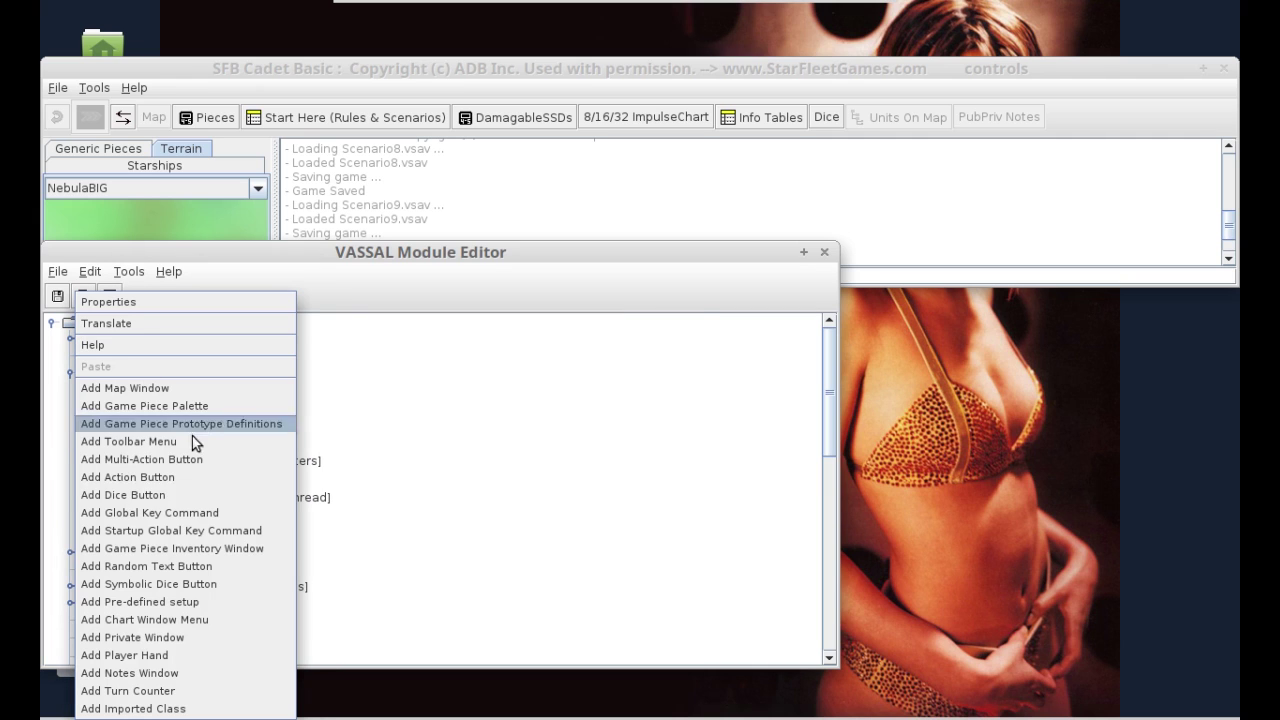
{"action": "left_click", "coordinate": [58, 397]}
- Expand Map Boards under Main Map and view the component types that can be added to it
{"action": "left_click", "coordinate": [155, 390]}
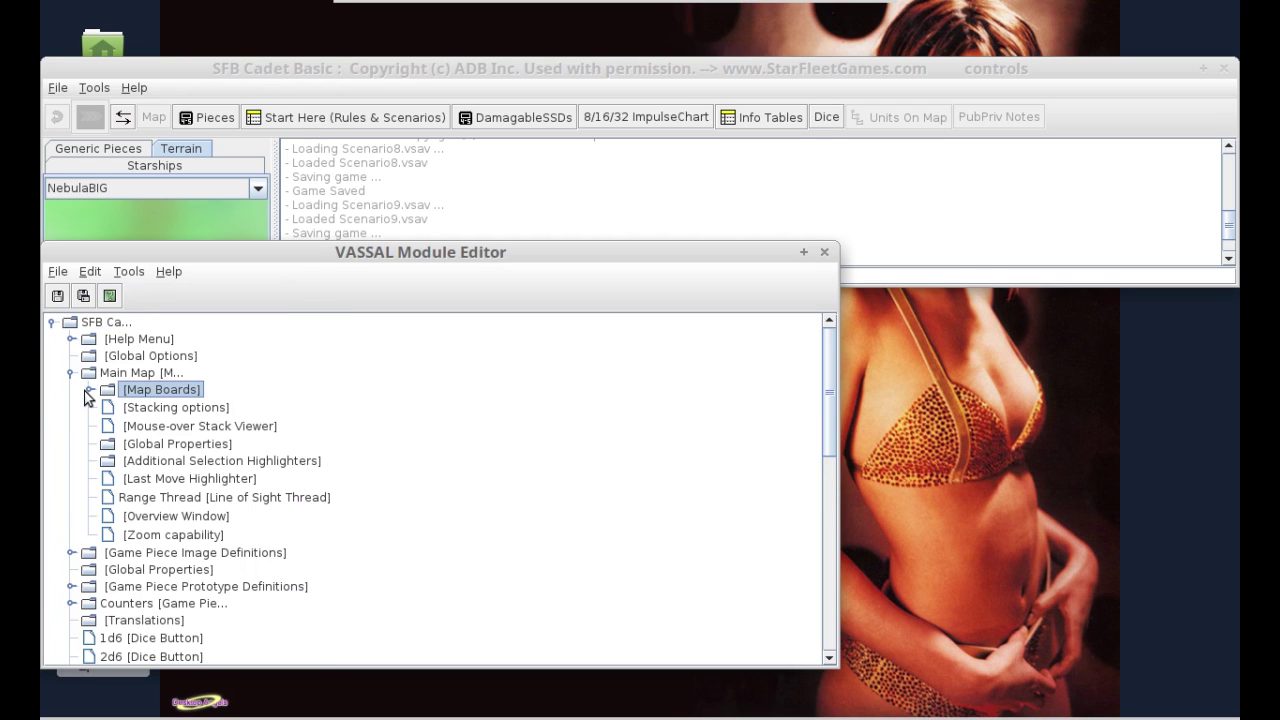
{"action": "left_click", "coordinate": [89, 389]}
{"action": "right_click", "coordinate": [156, 390]}
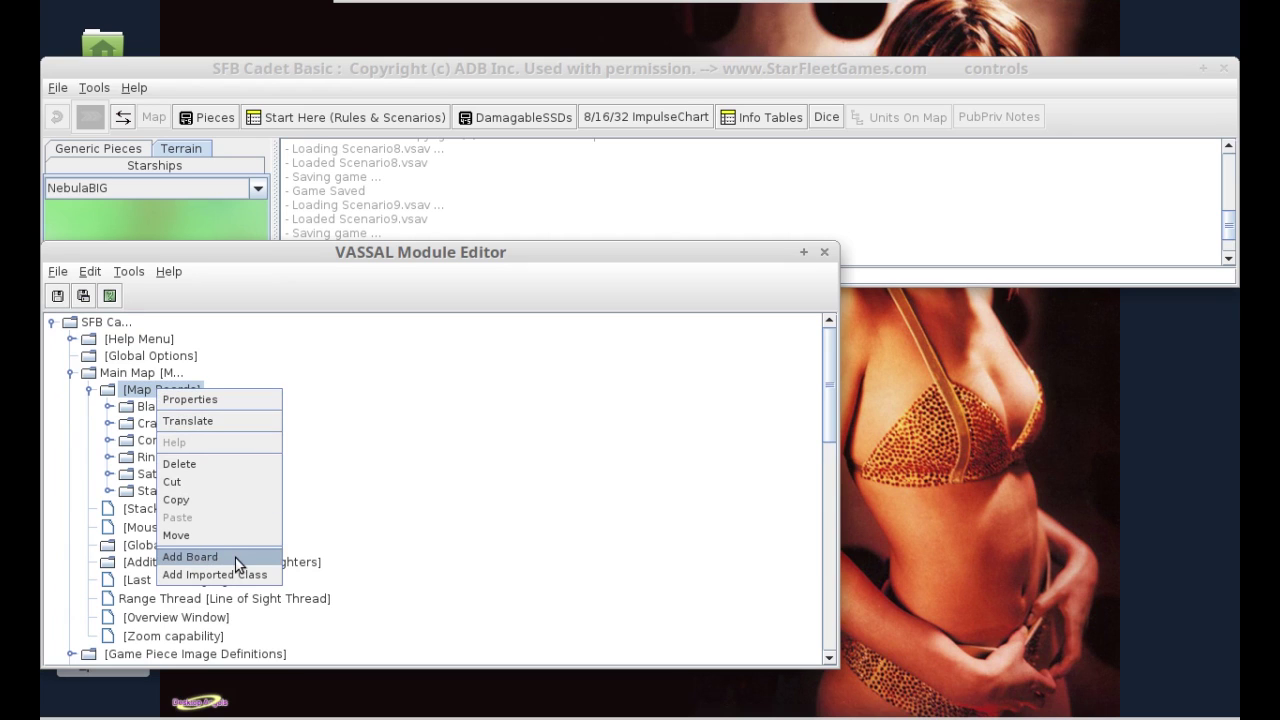
{"action": "left_click", "coordinate": [387, 363]}
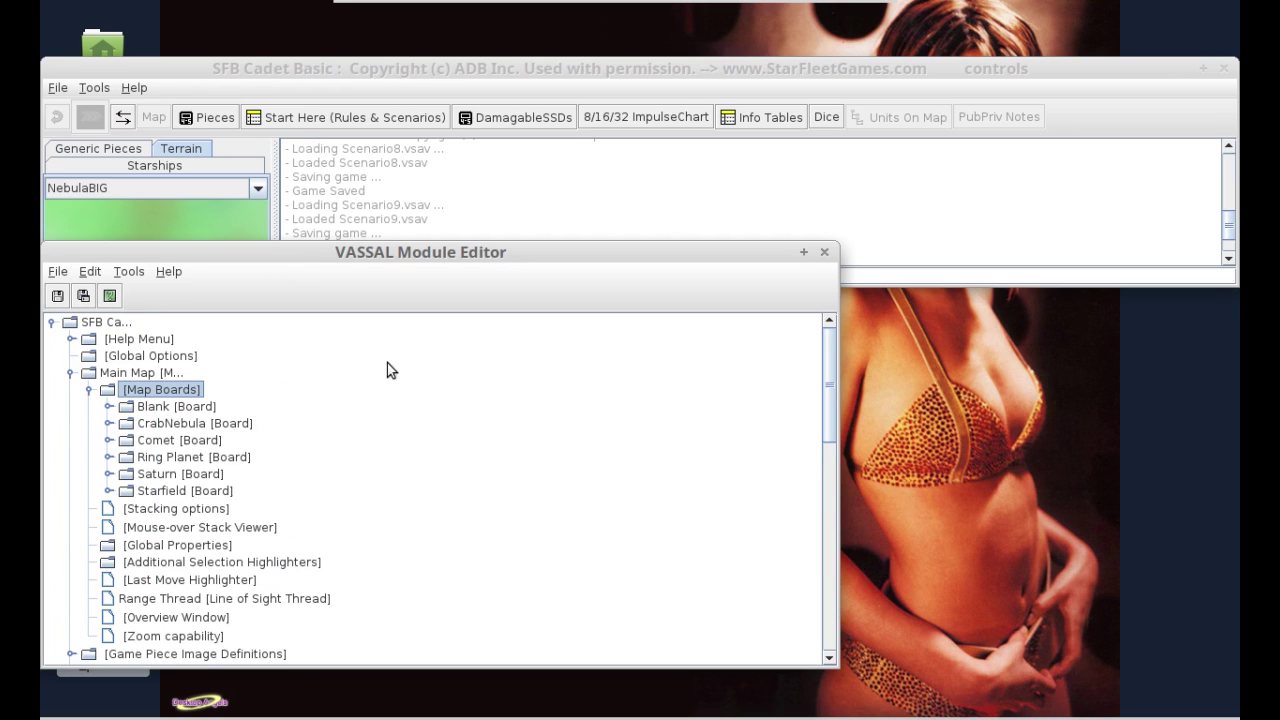
- Expand the Blank and CrabNebula boards with their hex grids down to the grid numbering components
{"action": "left_click", "coordinate": [107, 407]}
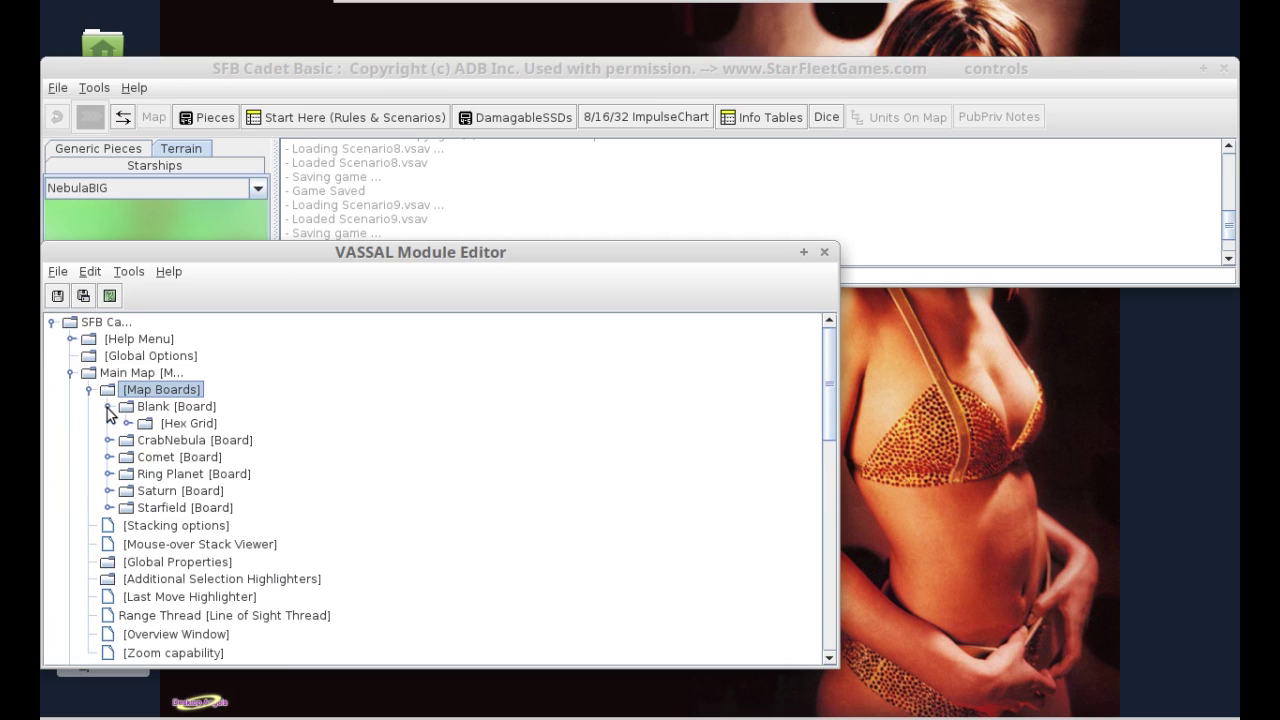
{"action": "left_click", "coordinate": [140, 407]}
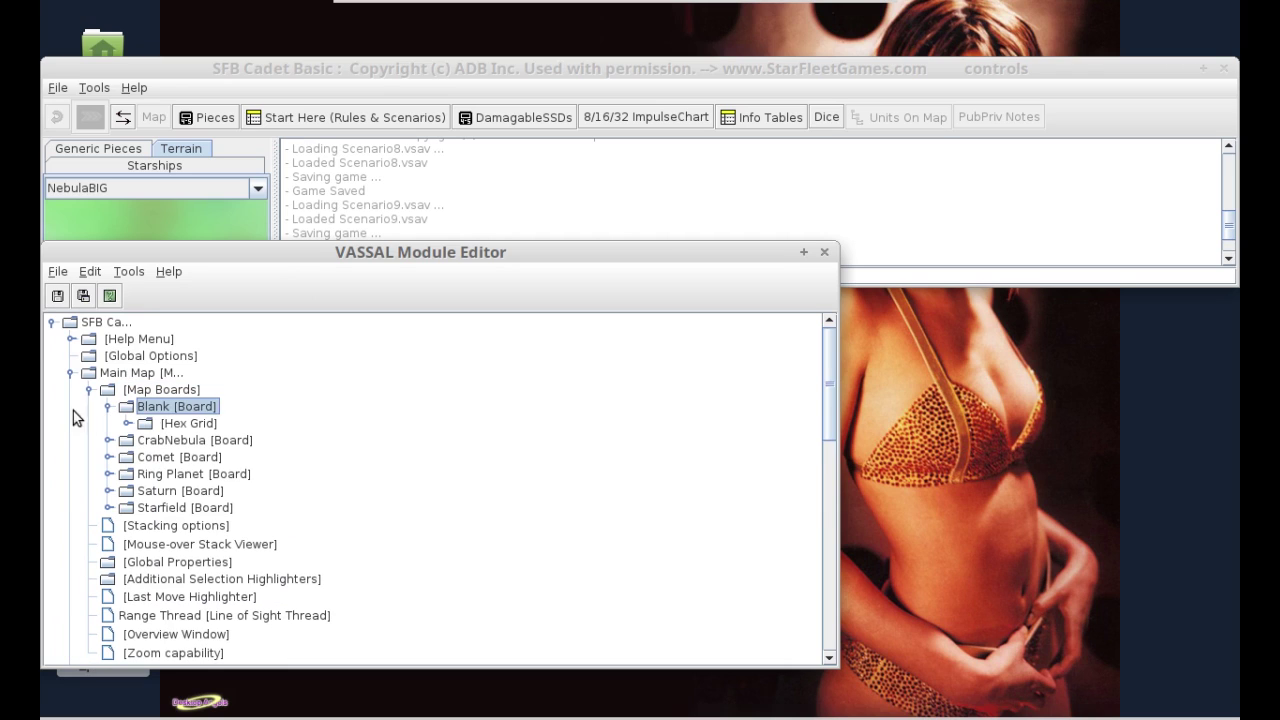
{"action": "left_click", "coordinate": [140, 442]}
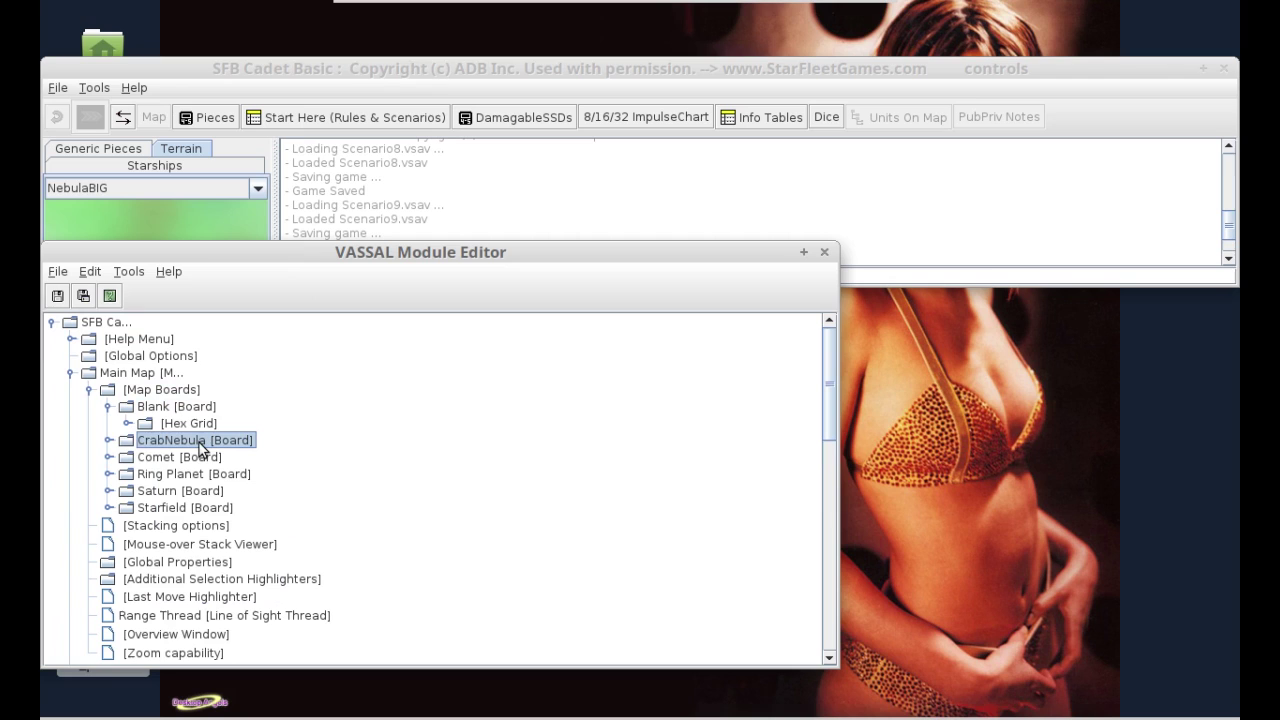
{"action": "left_click", "coordinate": [108, 441]}
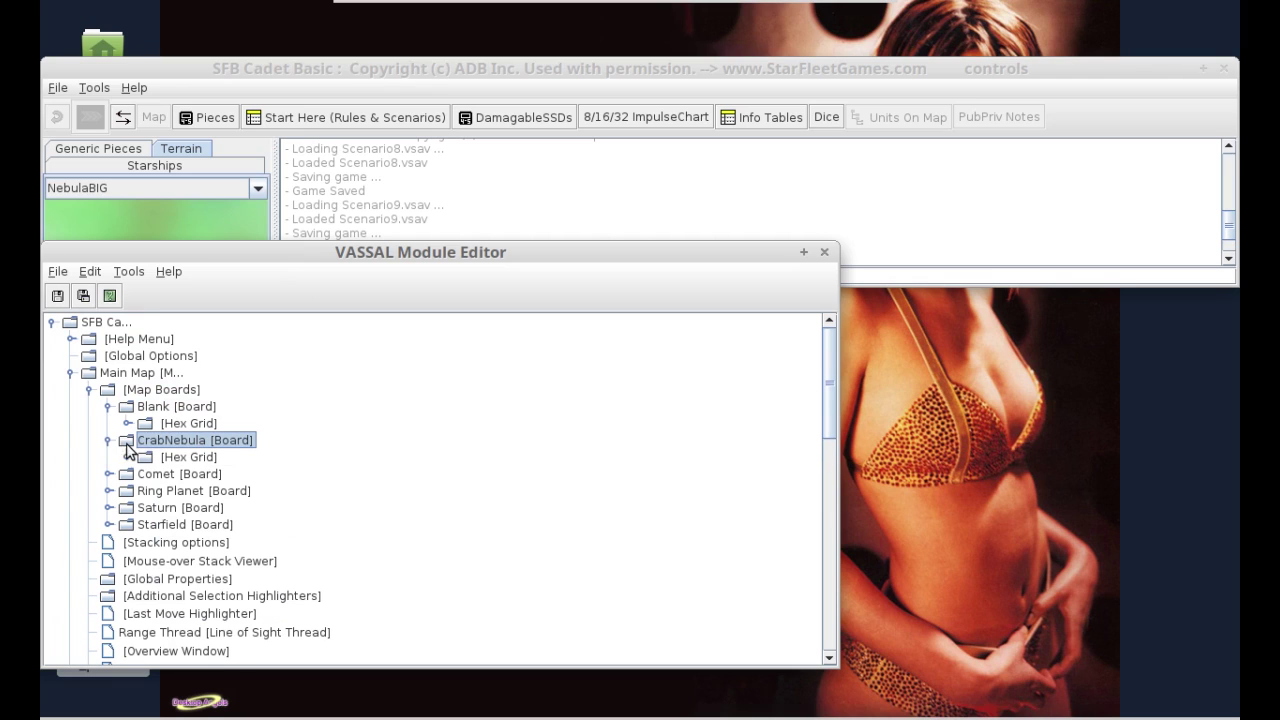
{"action": "left_click", "coordinate": [126, 457]}
{"action": "left_click", "coordinate": [127, 423]}
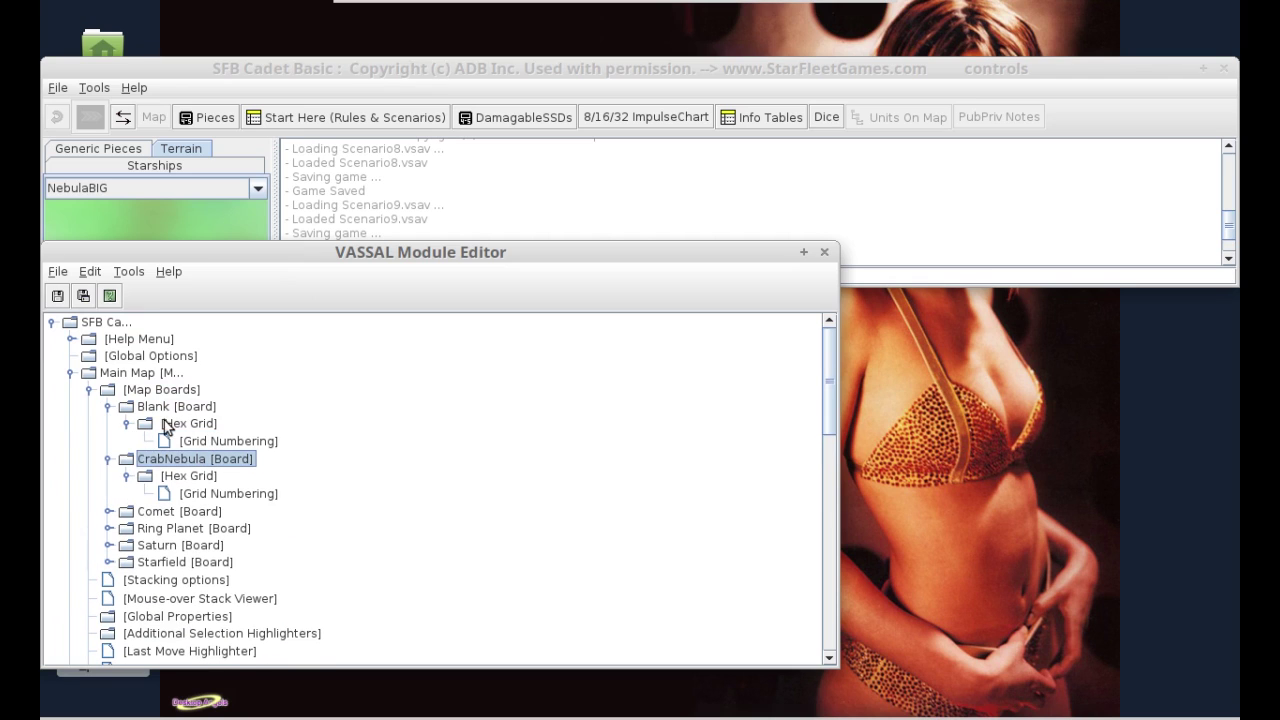
- View the component types that can be added to the Blank board
{"action": "left_click", "coordinate": [168, 410]}
{"action": "right_click", "coordinate": [172, 411]}
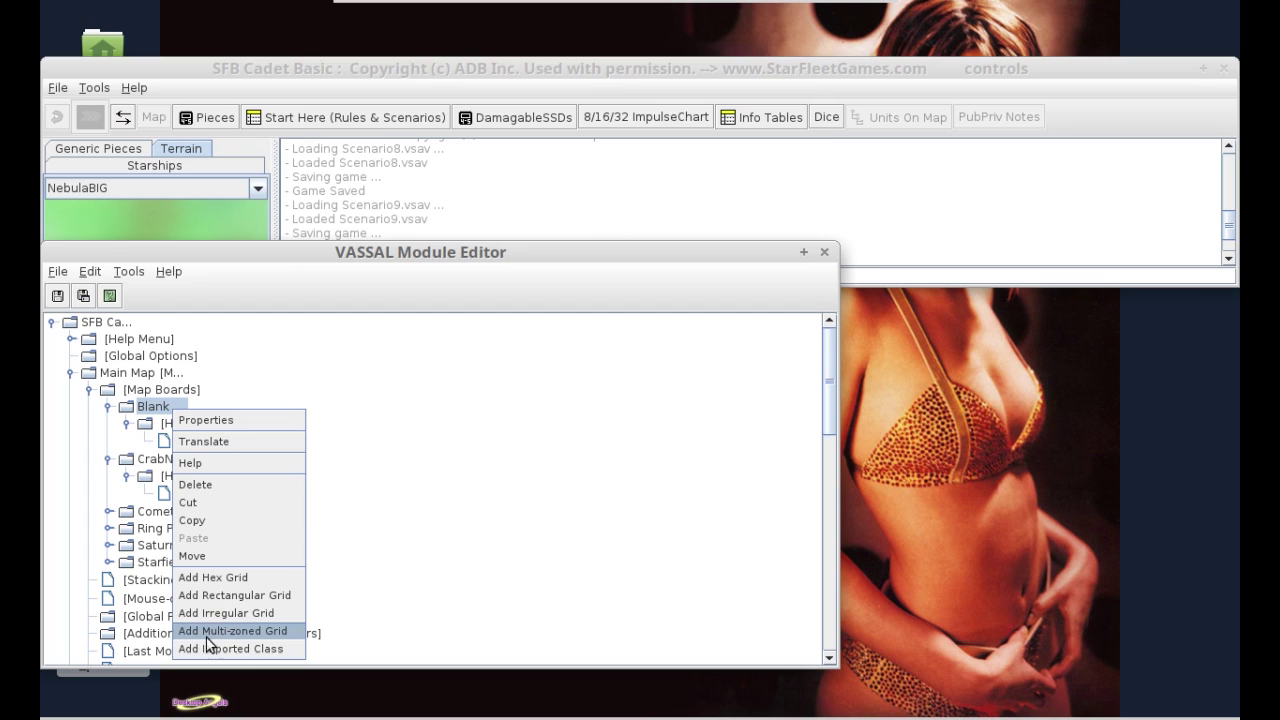
{"action": "left_click", "coordinate": [458, 491]}
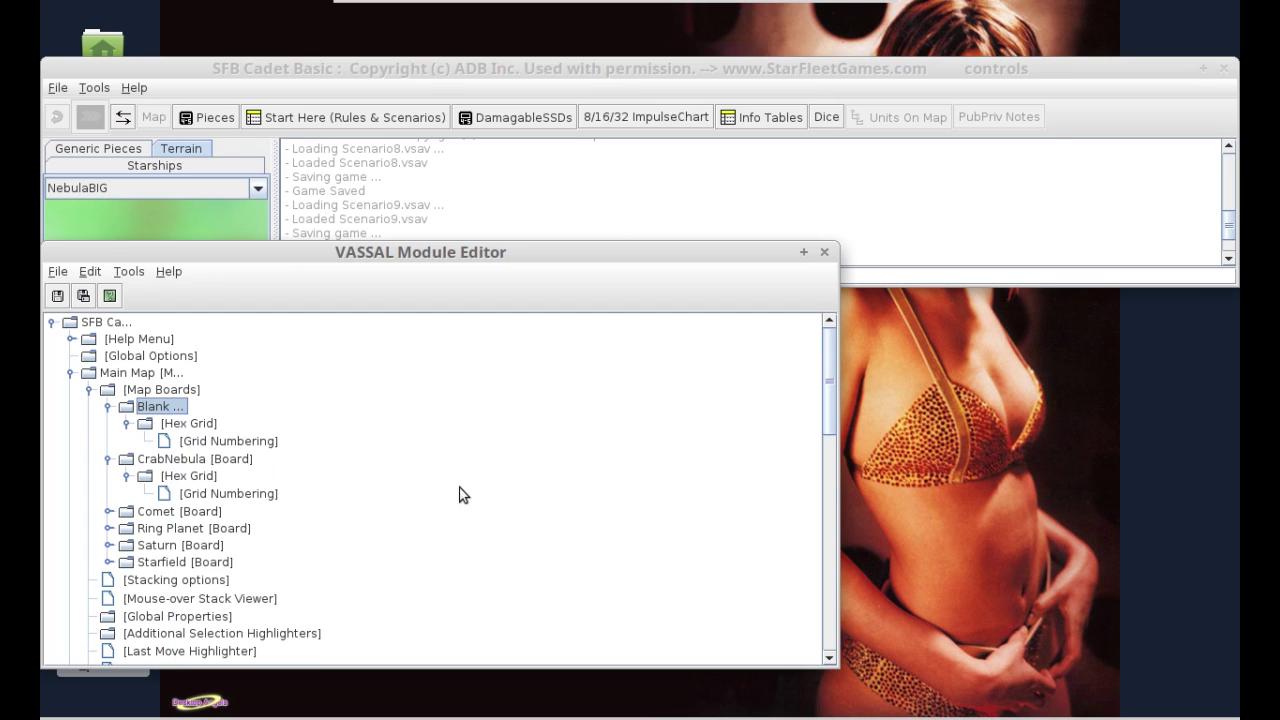
- Inspect the Blank board's Hex Grid properties and its grid editor, and close both without changing anything
{"action": "left_click", "coordinate": [183, 428]}
{"action": "right_click", "coordinate": [178, 425]}
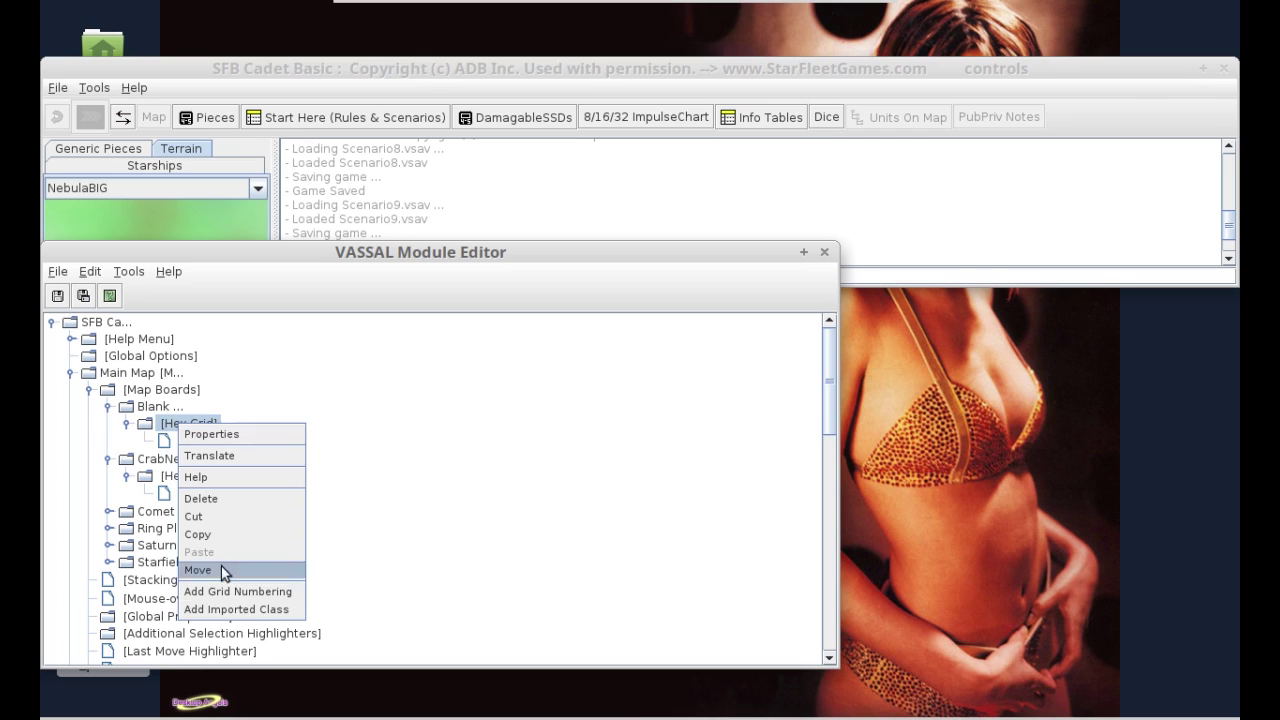
{"action": "left_click", "coordinate": [221, 434]}
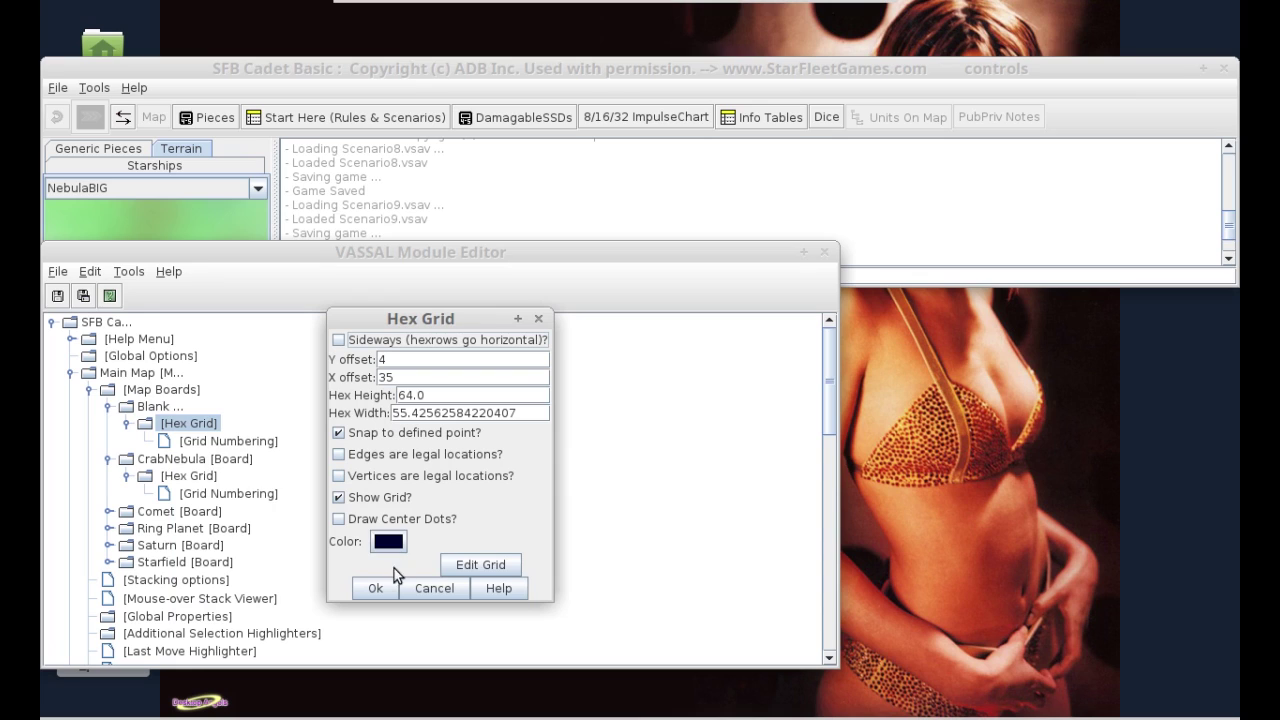
{"action": "left_click", "coordinate": [498, 569]}
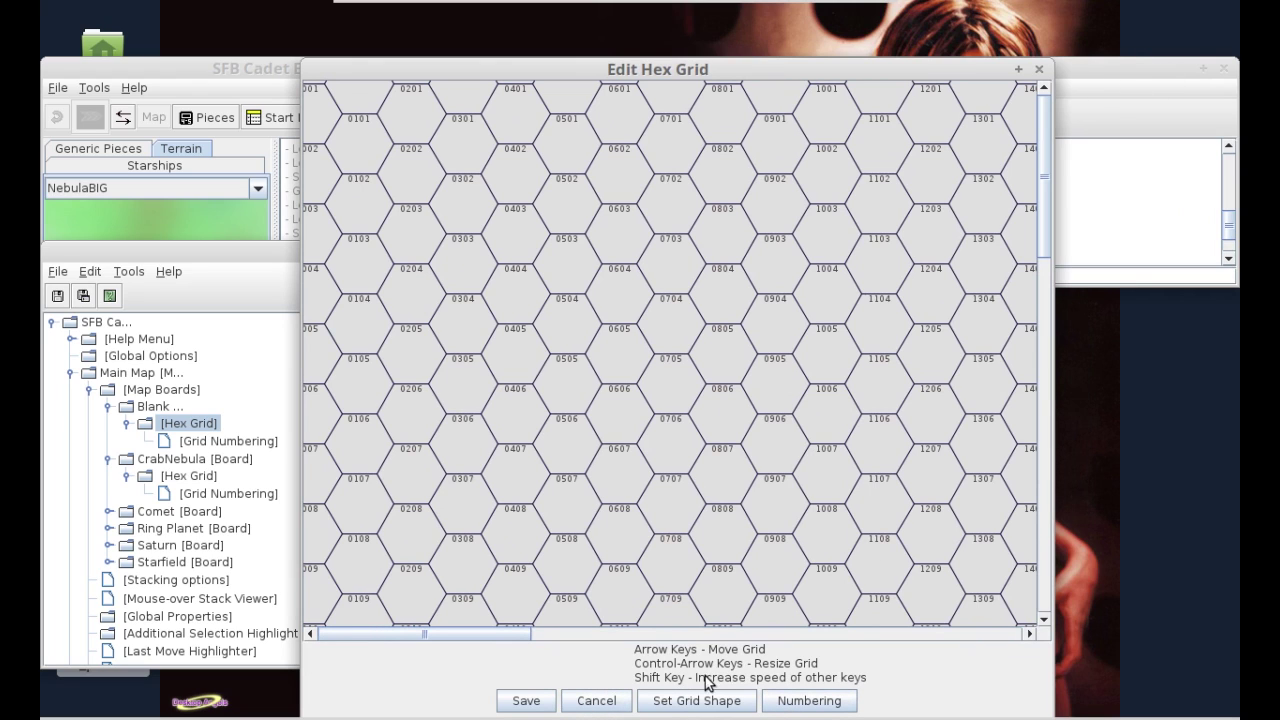
{"action": "left_click", "coordinate": [612, 704]}
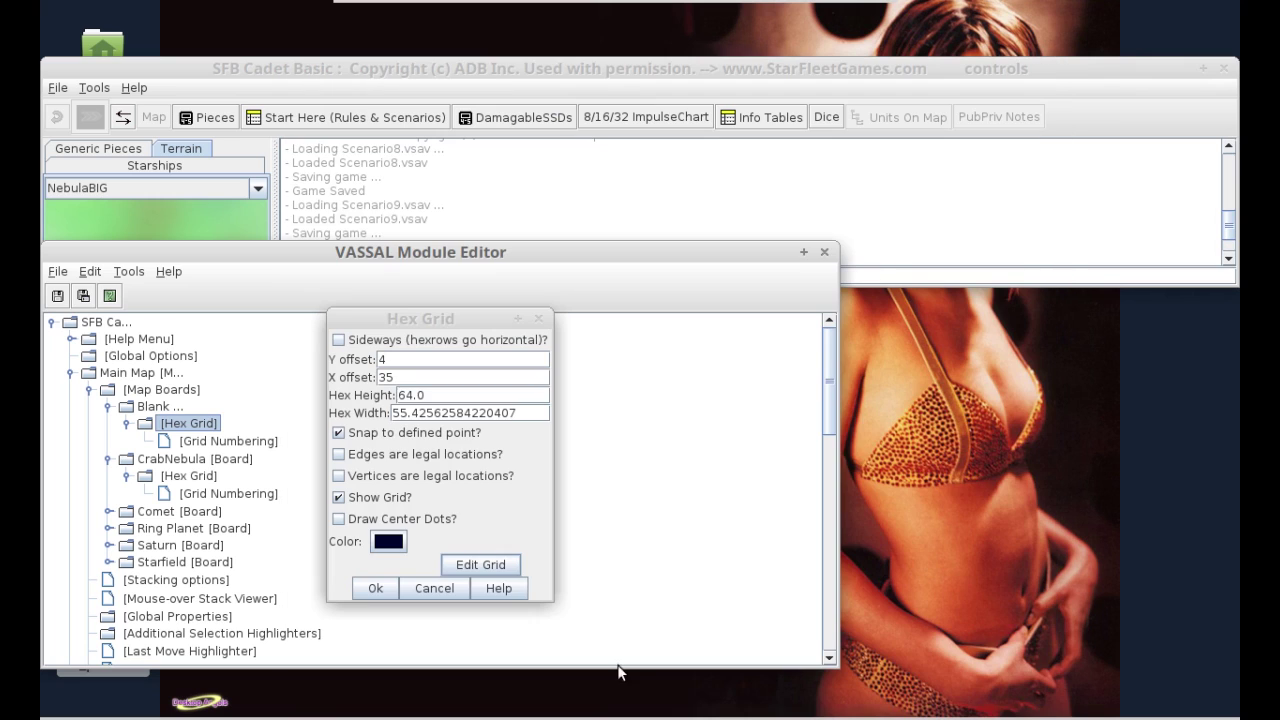
{"action": "left_click", "coordinate": [439, 588]}
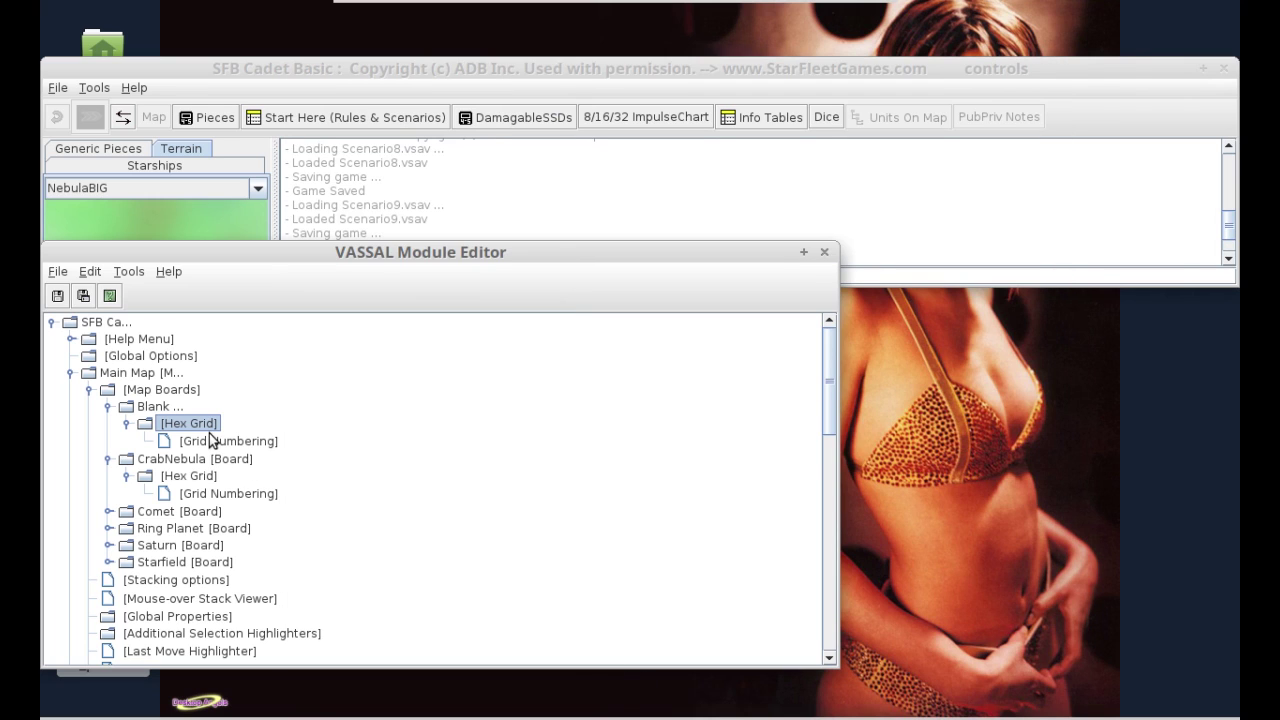
- Review the Blank board's Grid Numbering settings and preview, and close them without changes
{"action": "double_click", "coordinate": [219, 441]}
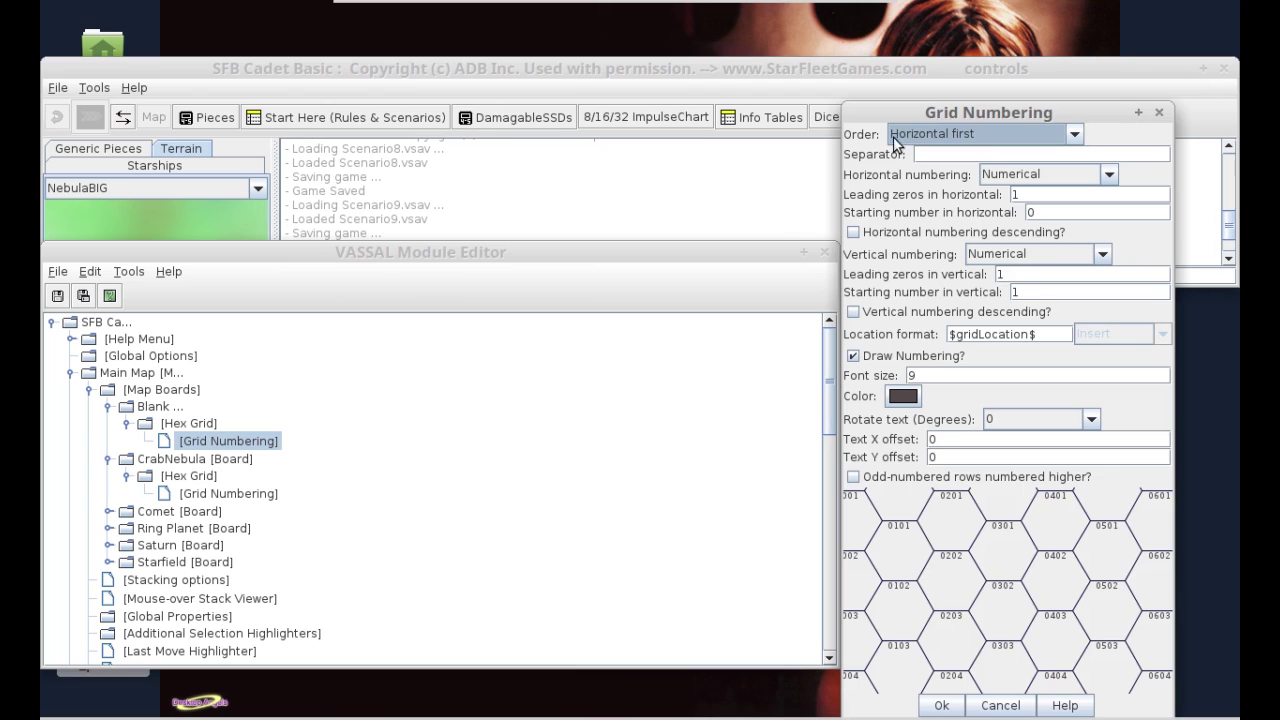
{"action": "left_click_drag", "start_coordinate": [906, 112], "coordinate": [722, 57]}
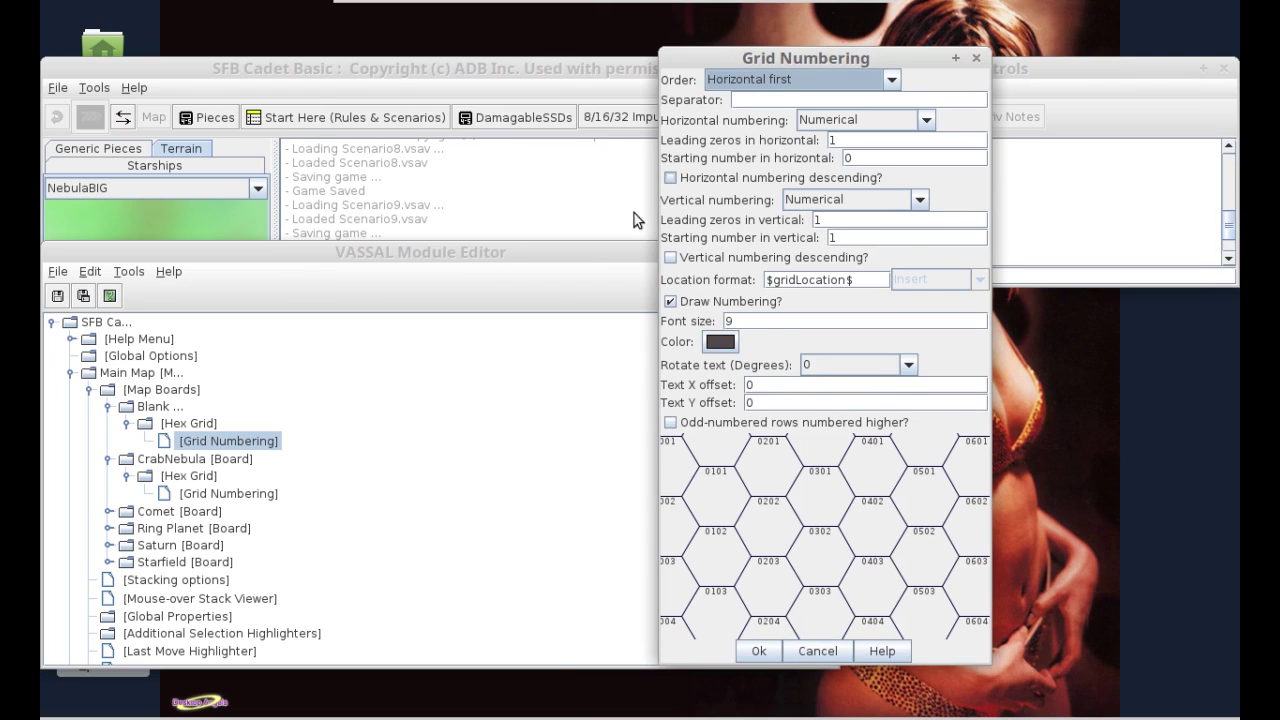
{"action": "left_click", "coordinate": [817, 651]}
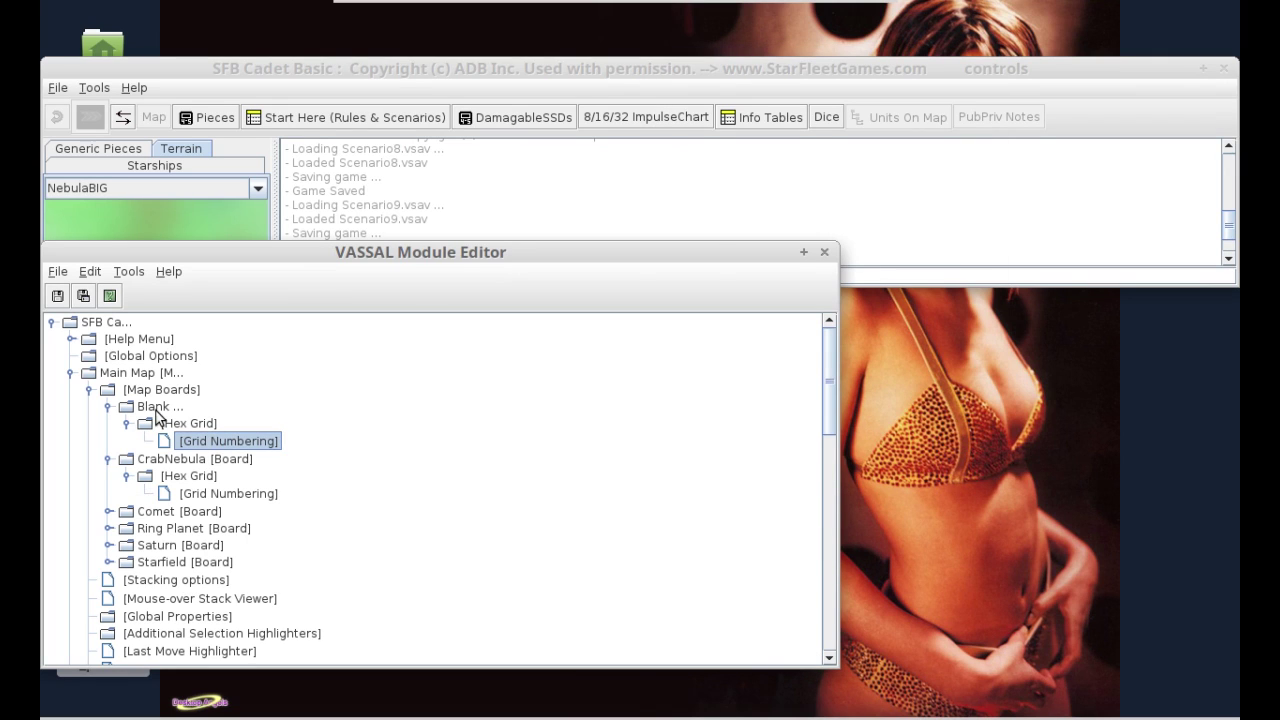
- Check the properties of the CrabNebula and Blank boards, and collapse both boards in the component tree
{"action": "double_click", "coordinate": [177, 466]}
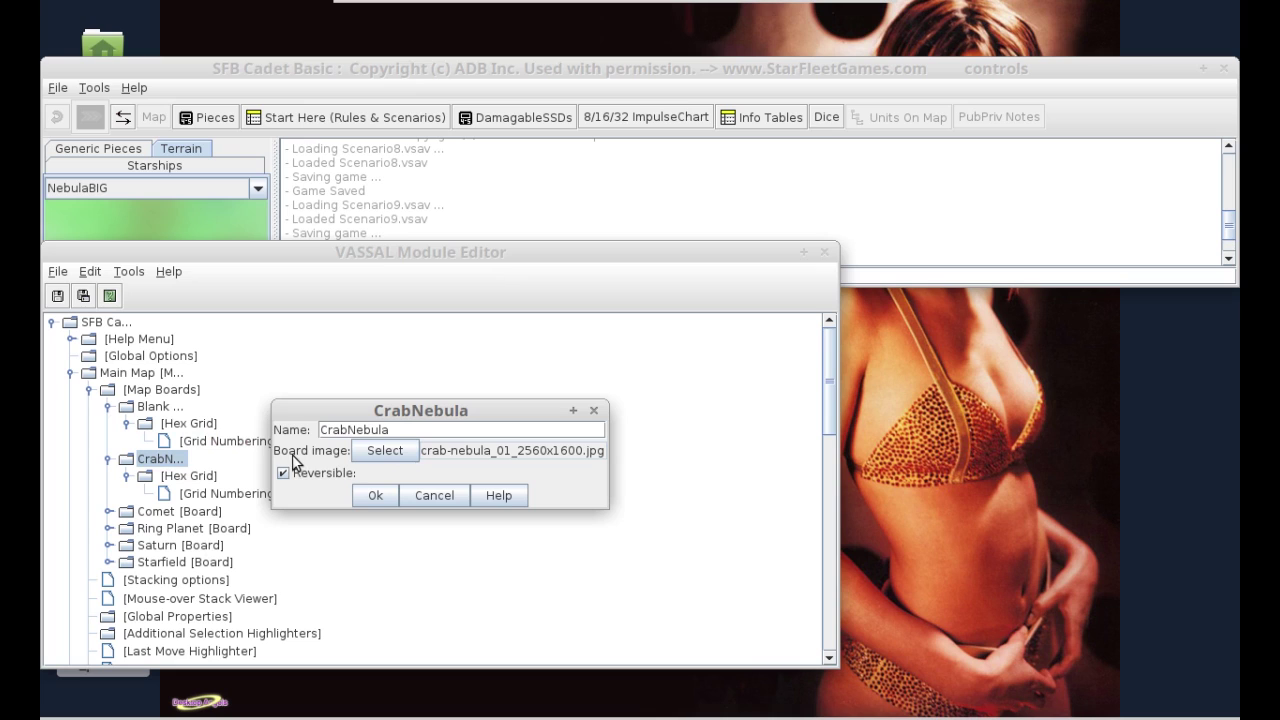
{"action": "left_click", "coordinate": [372, 497]}
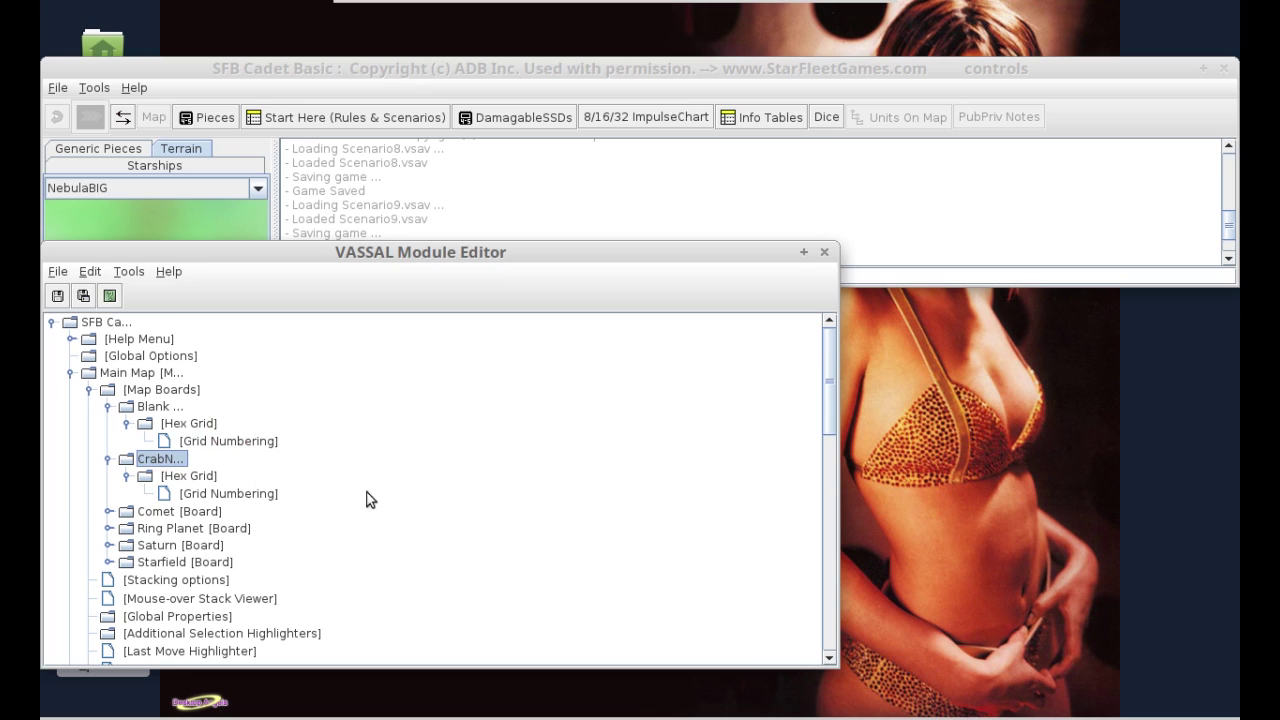
{"action": "double_click", "coordinate": [141, 410]}
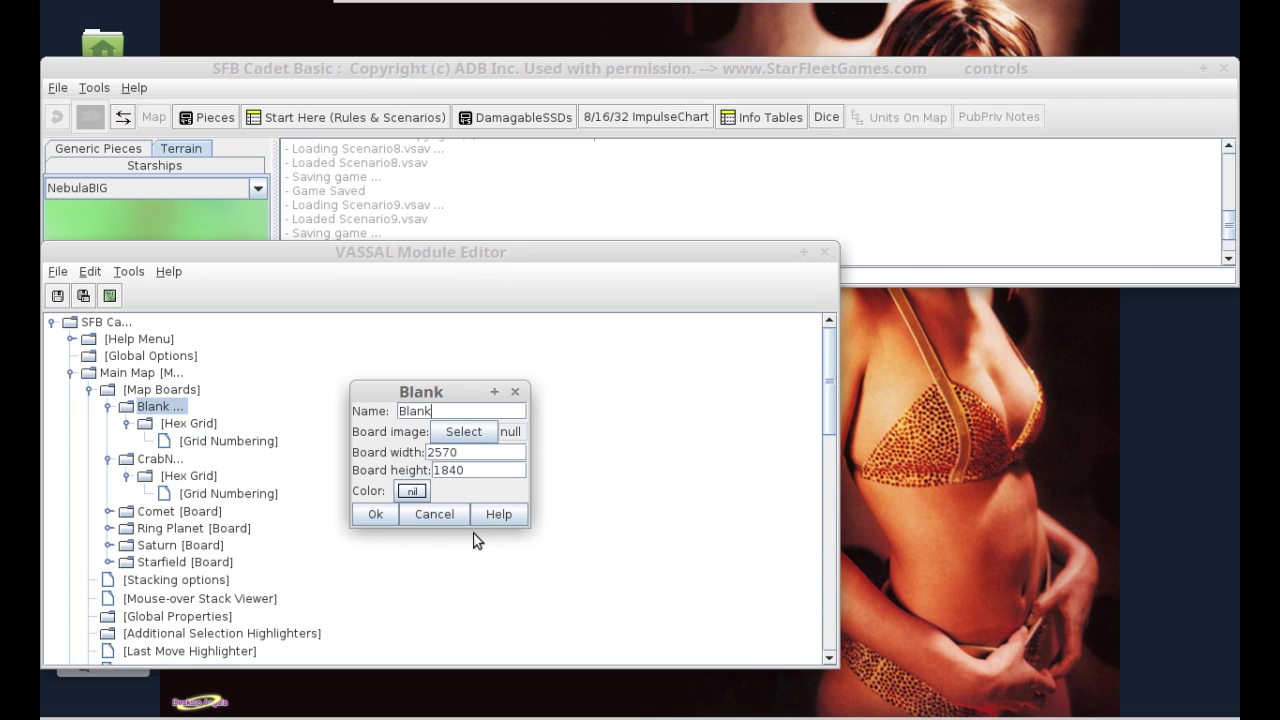
{"action": "left_click", "coordinate": [424, 514]}
{"action": "left_click", "coordinate": [107, 406]}
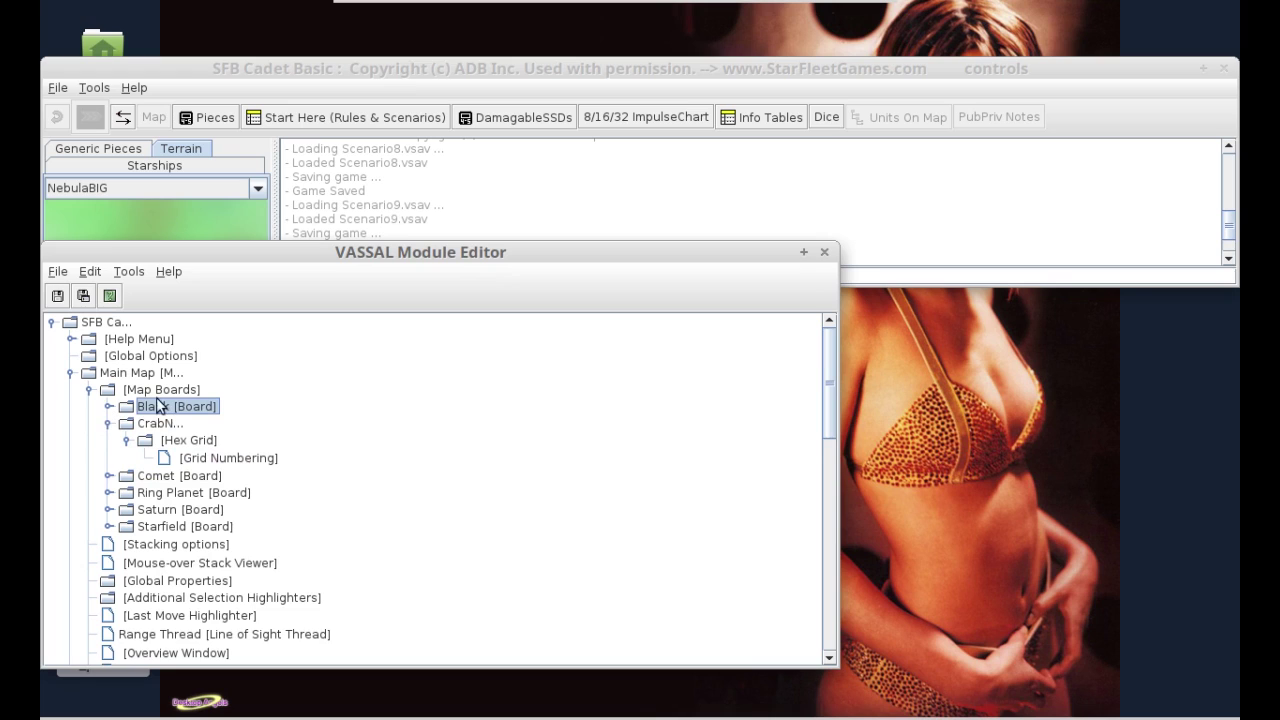
{"action": "left_click", "coordinate": [108, 424]}
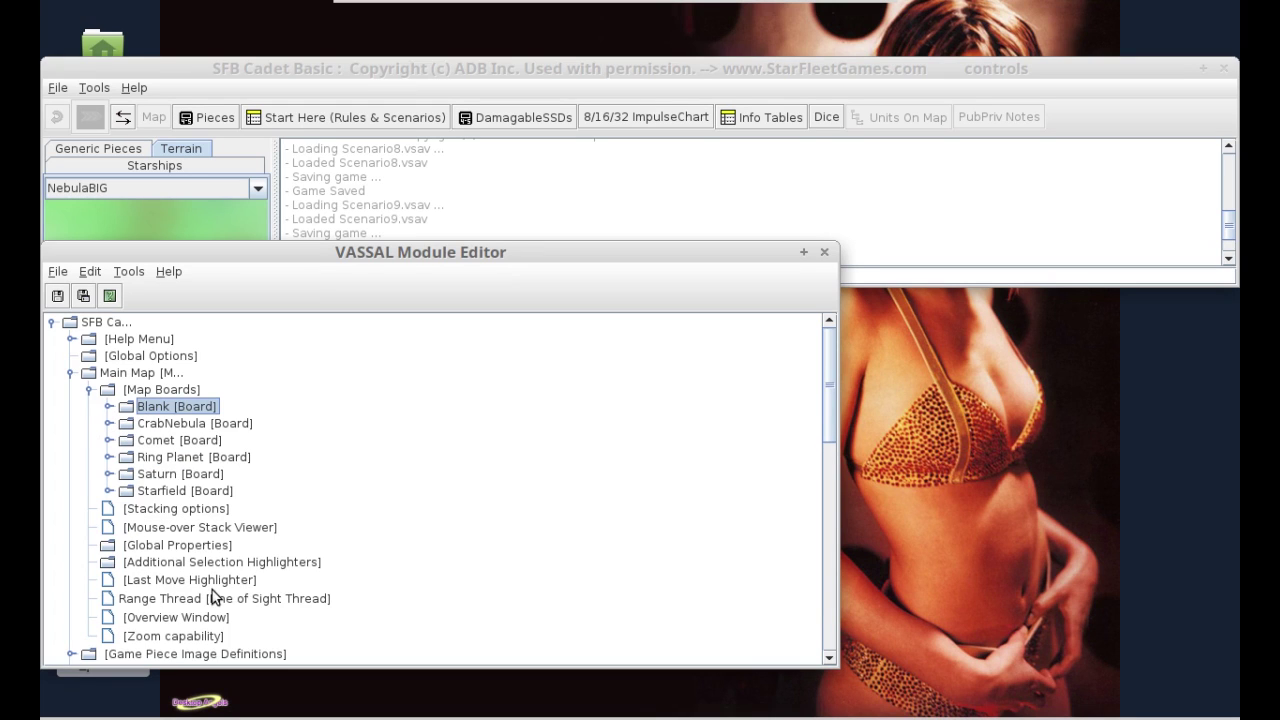
- Review Main Map's Stacking options and Range Thread properties, closing each without changes
{"action": "double_click", "coordinate": [165, 512]}
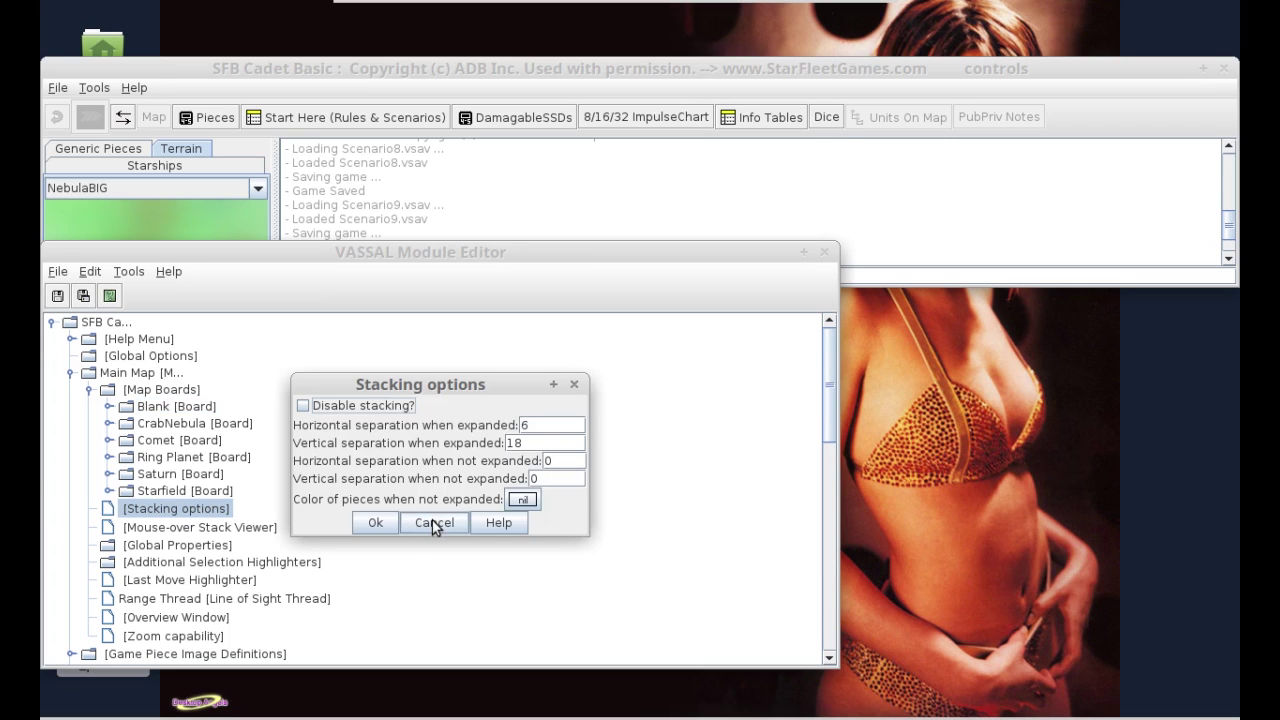
{"action": "left_click", "coordinate": [433, 521]}
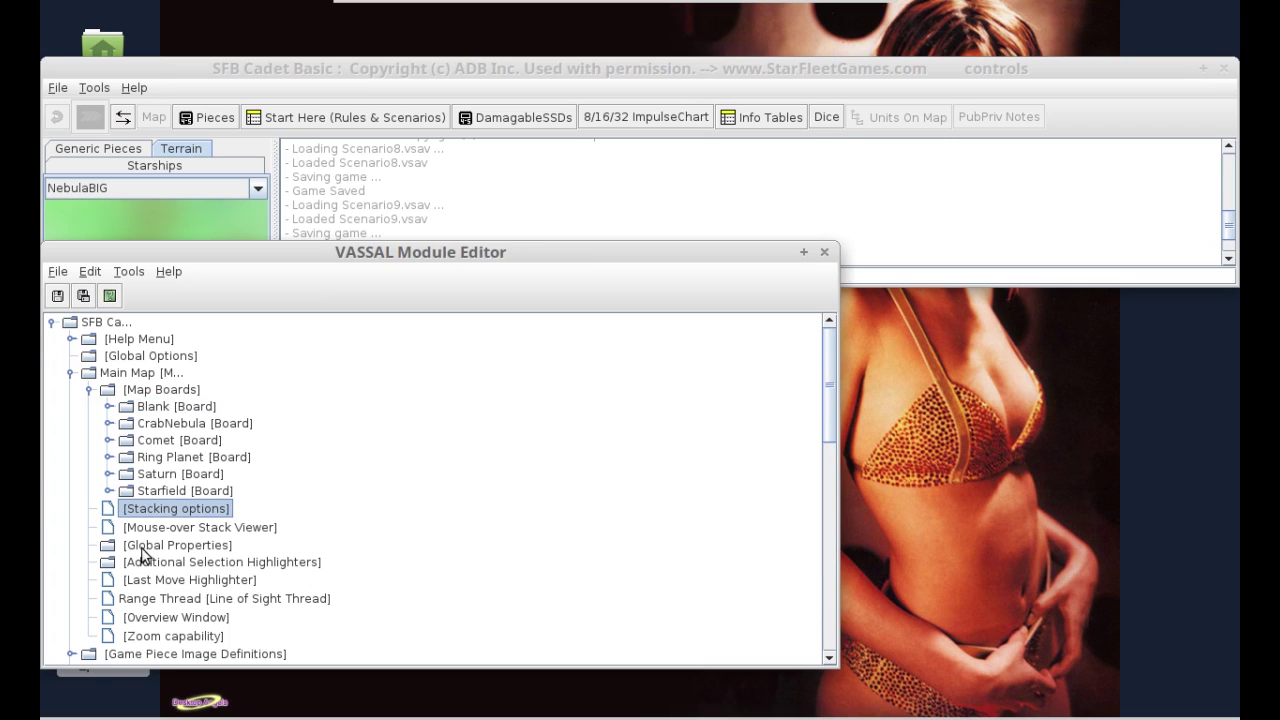
{"action": "left_click", "coordinate": [174, 598]}
{"action": "double_click", "coordinate": [172, 599]}
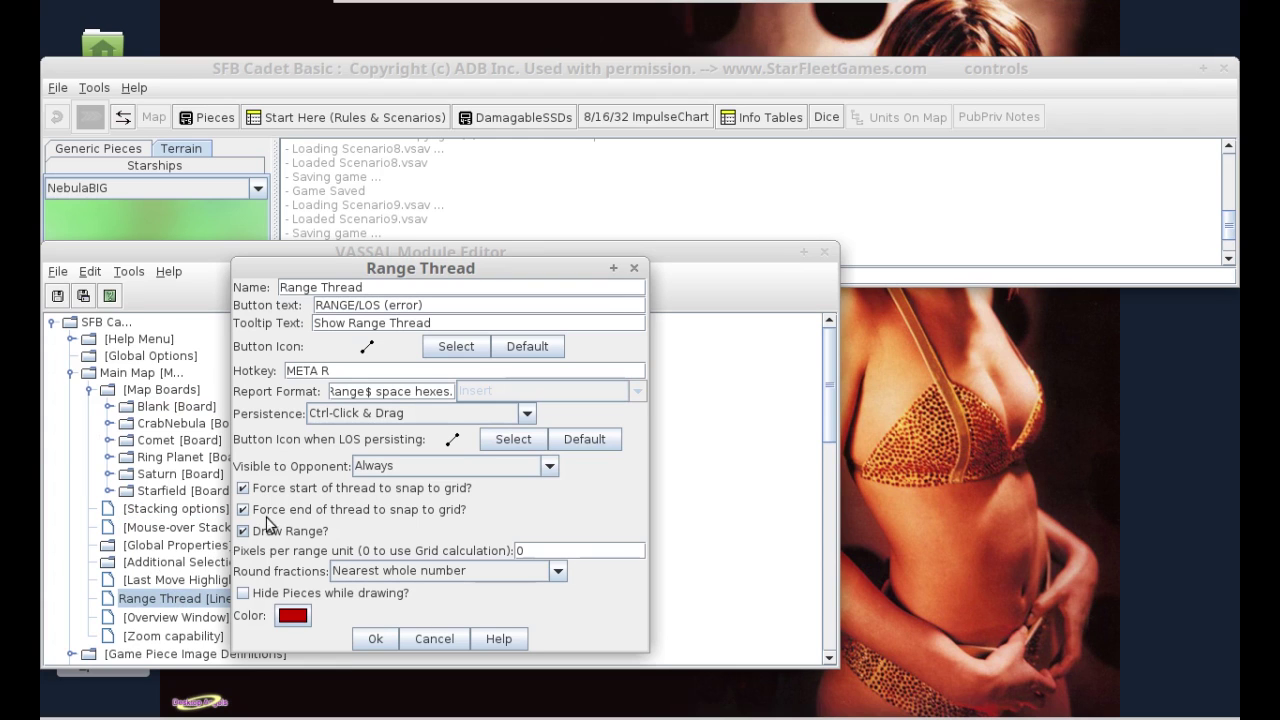
{"action": "left_click", "coordinate": [432, 641]}
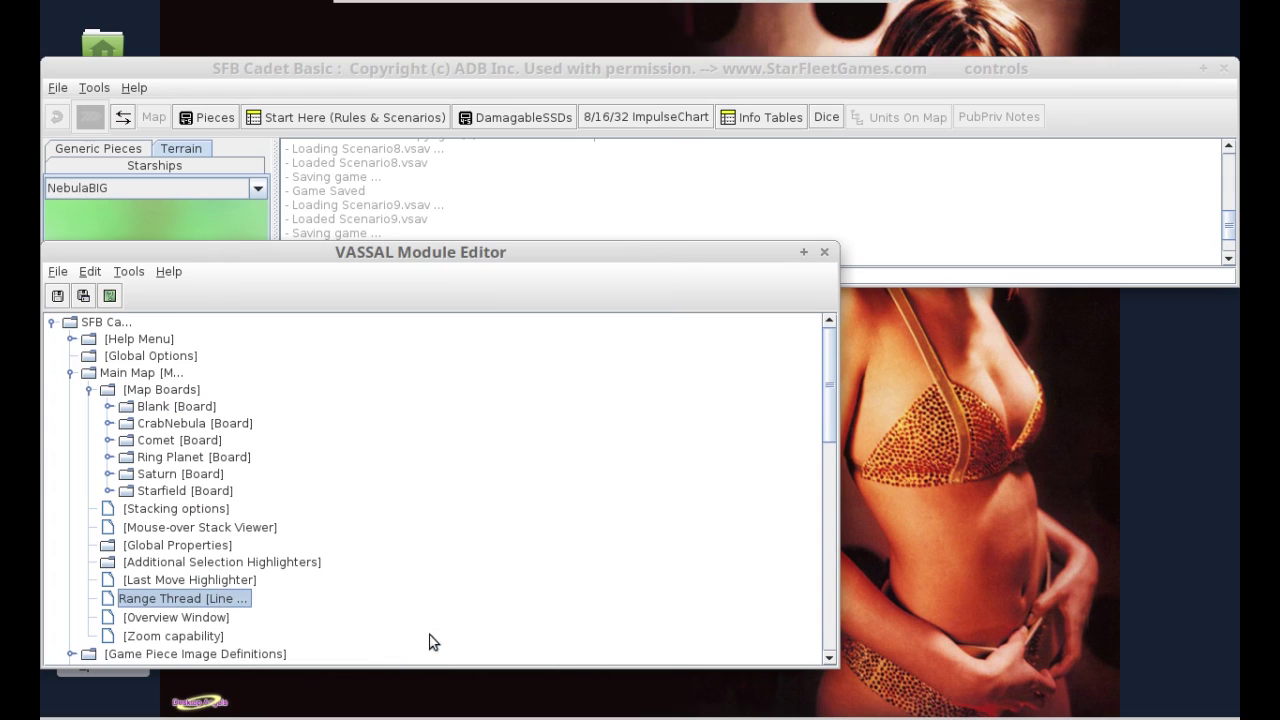
- Open Main Map's Zoom capability properties and look through all the preset zoom levels
{"action": "double_click", "coordinate": [155, 638]}
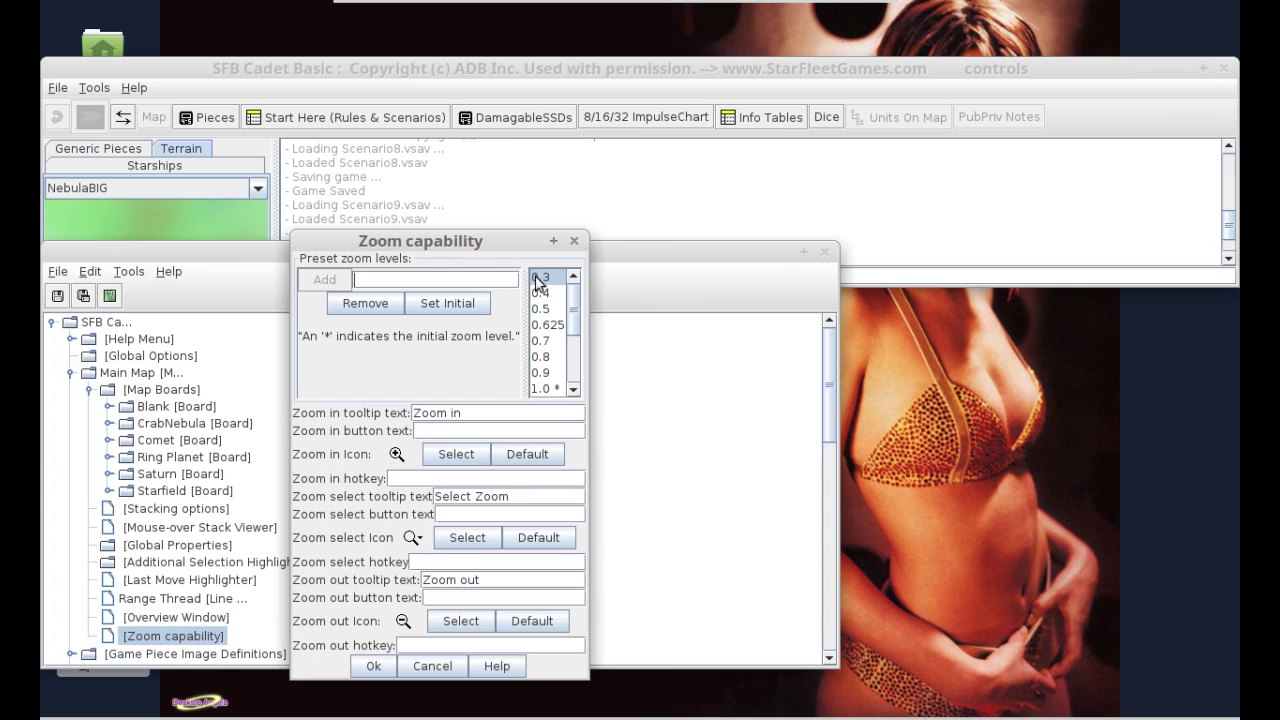
{"action": "left_click_drag", "start_coordinate": [577, 306], "coordinate": [580, 366]}
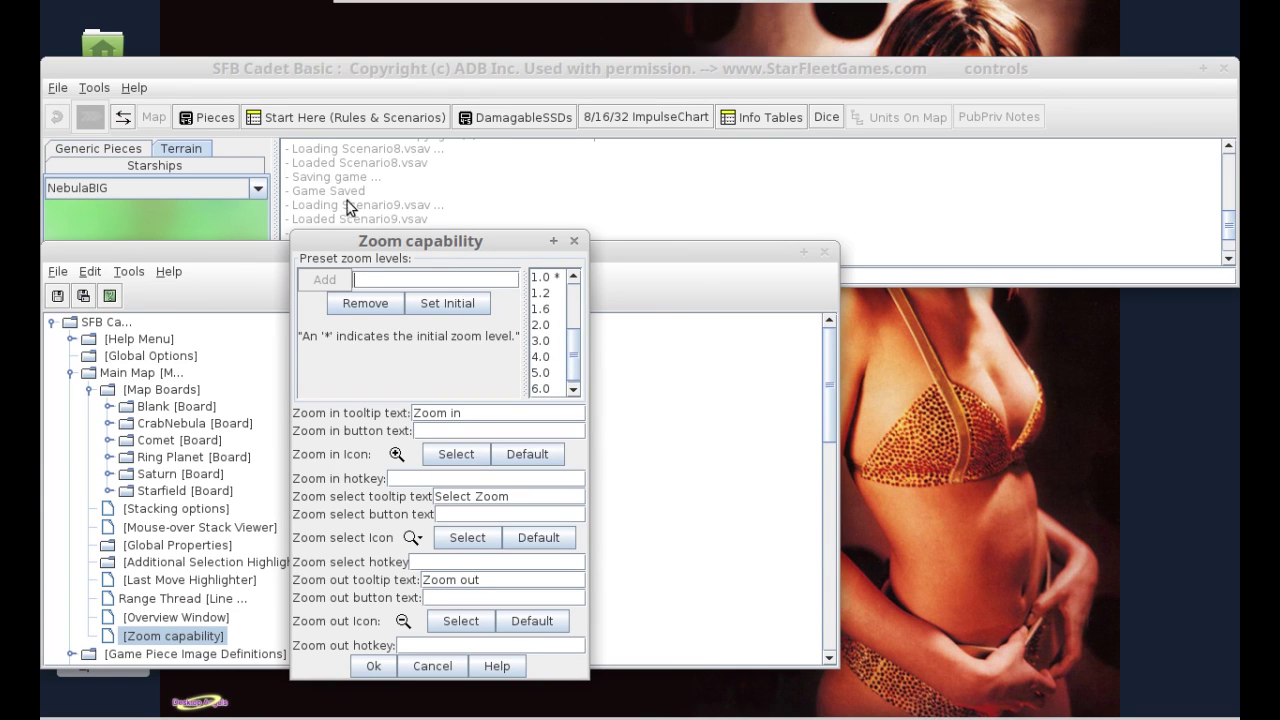
- Load Scenario1.vsav in the SFB Cadet Basic module window and view the map's selectable zoom levels
{"action": "left_click", "coordinate": [55, 90]}
{"action": "left_click", "coordinate": [55, 88]}
{"action": "left_click", "coordinate": [55, 88]}
{"action": "left_click", "coordinate": [66, 126]}
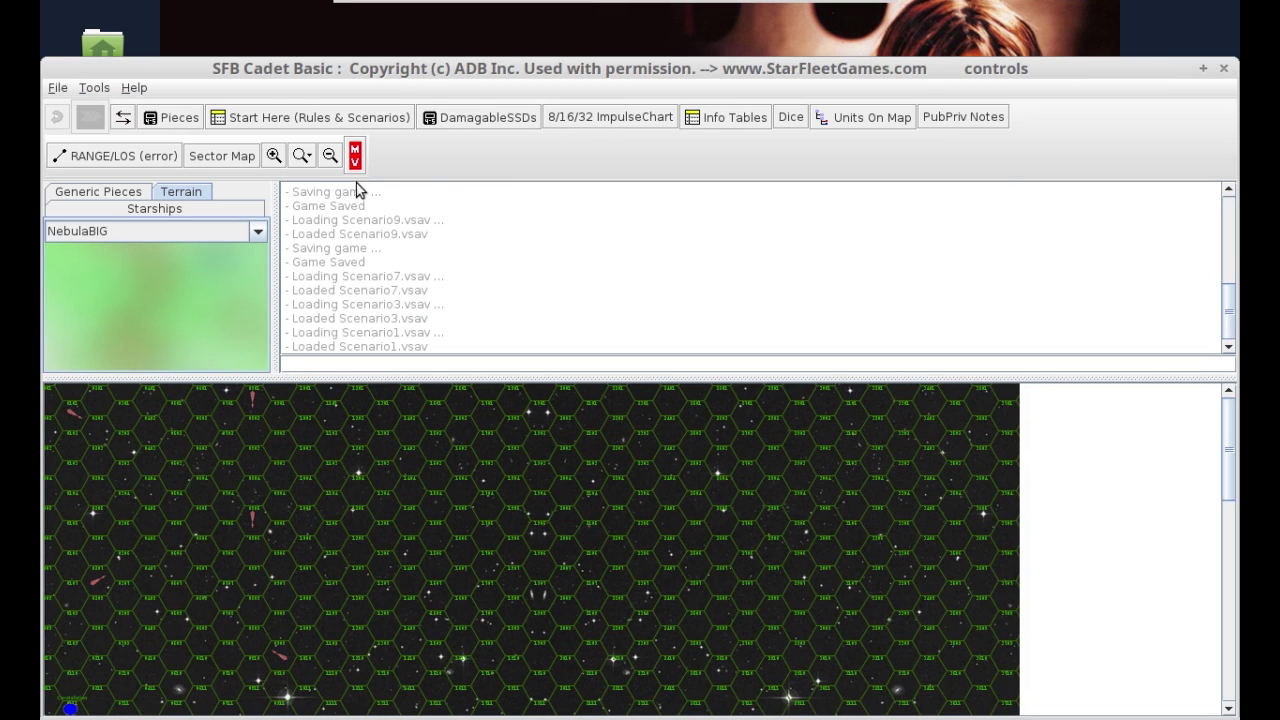
{"action": "left_click", "coordinate": [304, 158]}
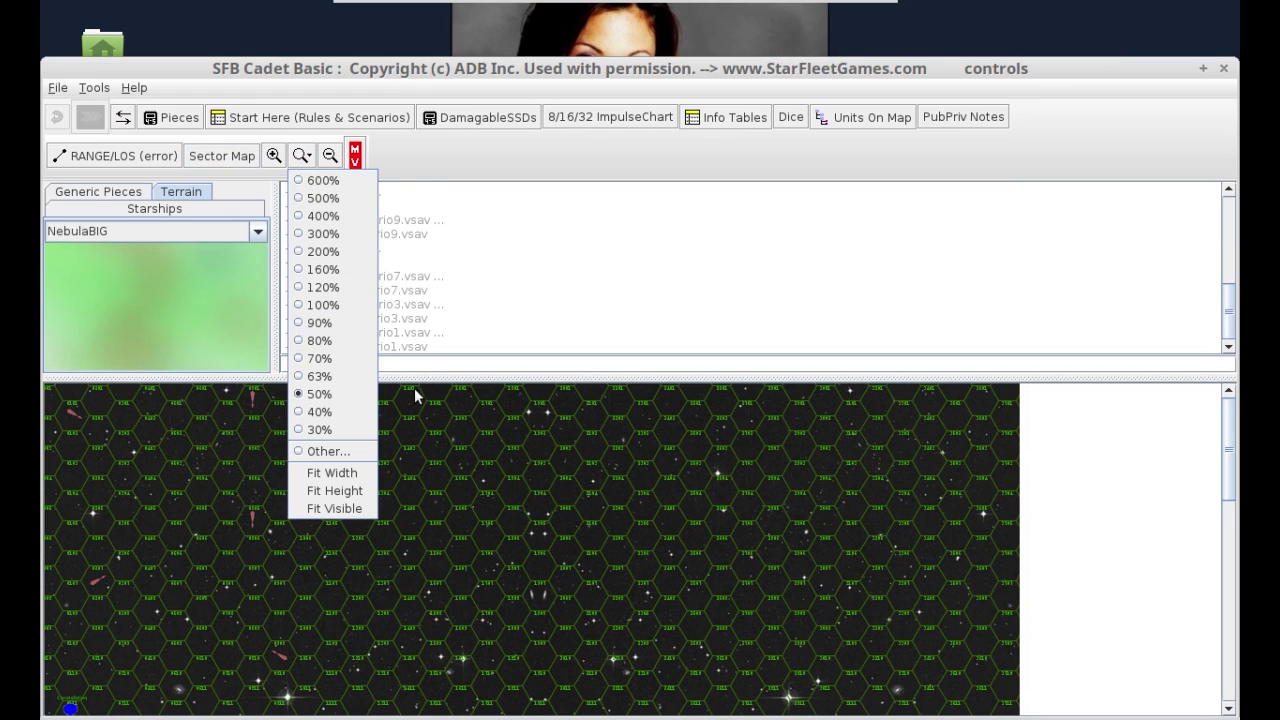
- Close the Scenario1 game and return to Main Map's Zoom capability properties
{"action": "left_click", "coordinate": [448, 277]}
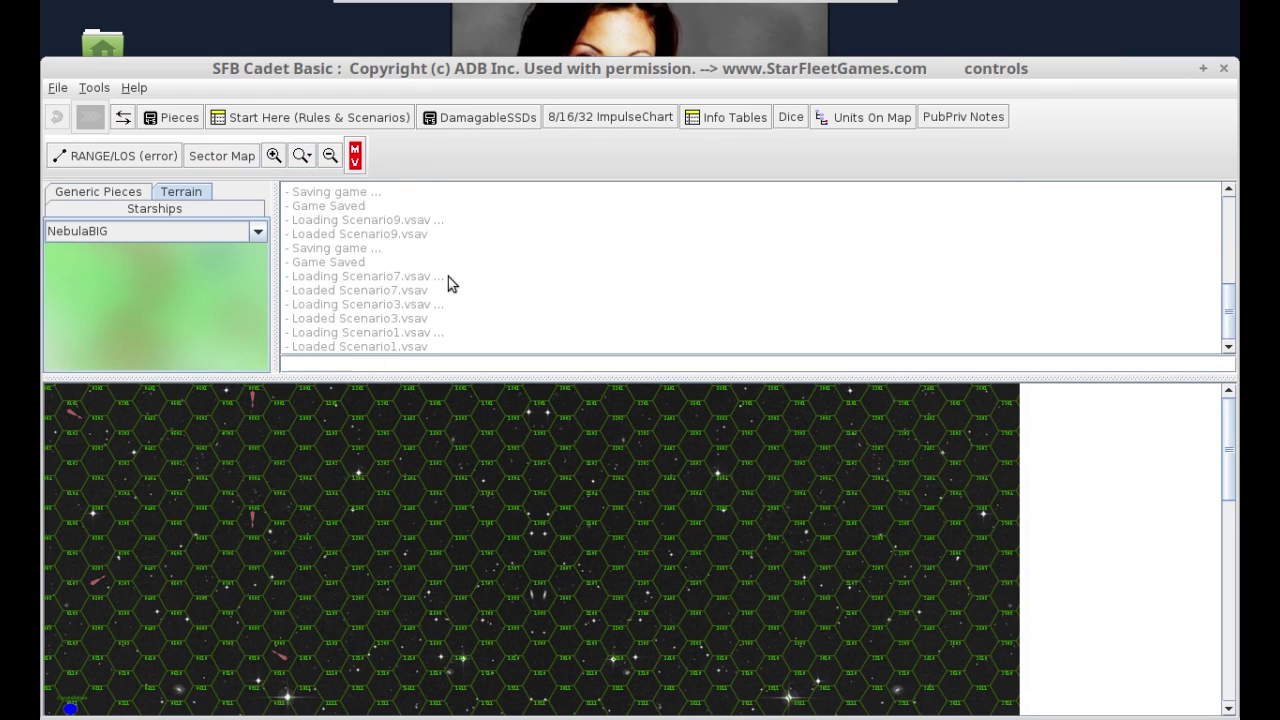
{"action": "left_click", "coordinate": [63, 86]}
{"action": "left_click", "coordinate": [84, 395]}
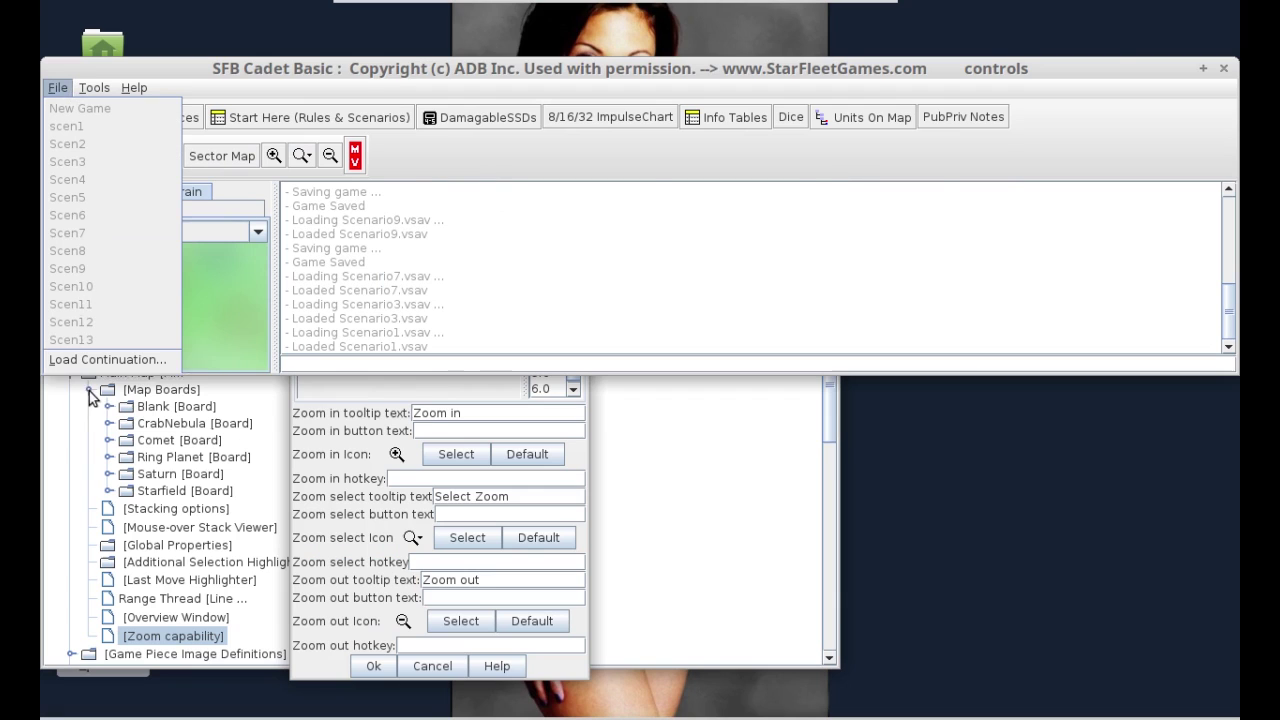
{"action": "left_click", "coordinate": [462, 405]}
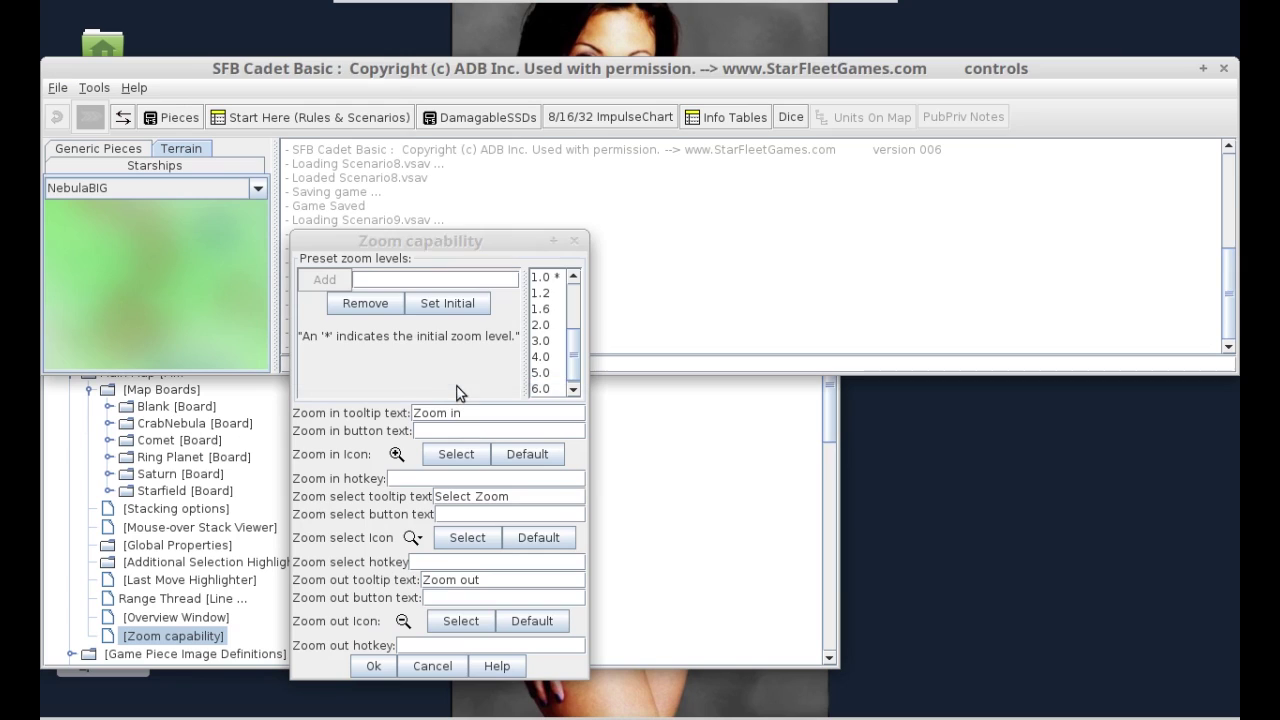
- Remove the 6.0, 5.0 and 4.0 preset zoom levels from Main Map's zoom capability
{"action": "left_click", "coordinate": [553, 389]}
{"action": "left_click", "coordinate": [364, 303]}
{"action": "left_click", "coordinate": [360, 304]}
{"action": "left_click", "coordinate": [360, 304]}
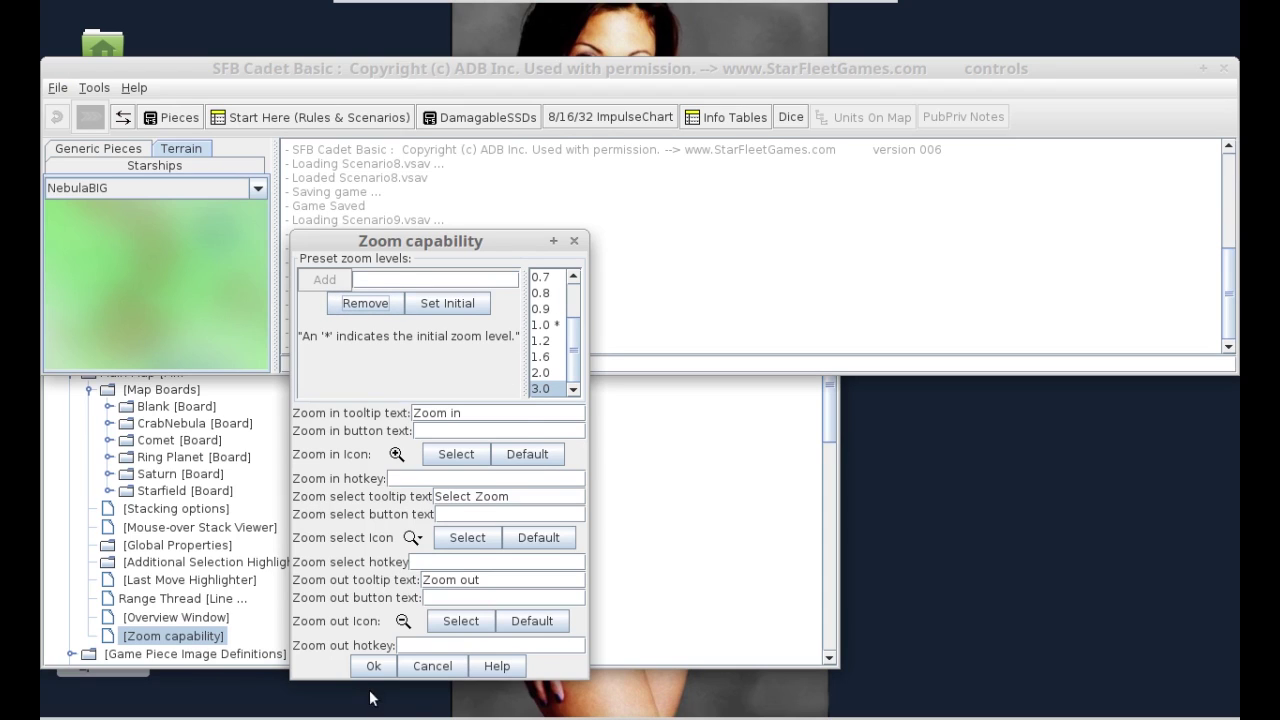
- Add a 0.2 preset zoom level to the Zoom capability and accept the changes
{"action": "left_click_drag", "start_coordinate": [572, 332], "coordinate": [579, 291]}
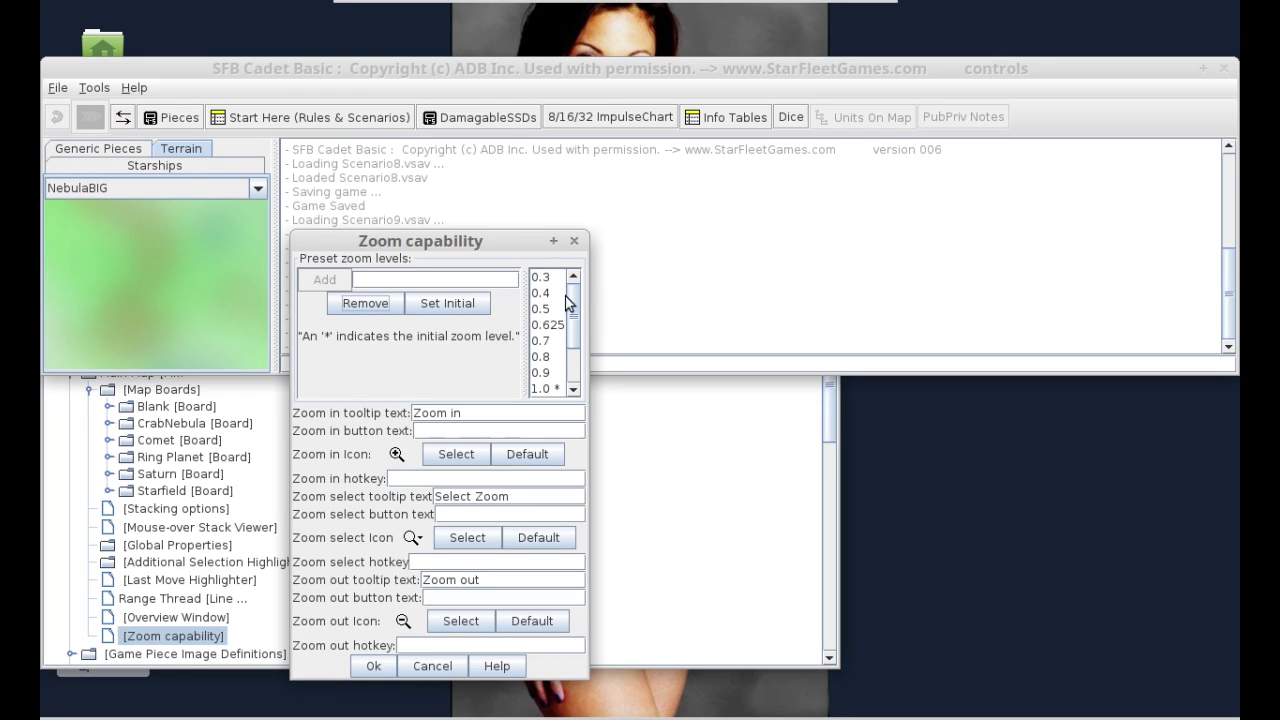
{"action": "left_click", "coordinate": [407, 277]}
{"action": "type", "text": ".2"}
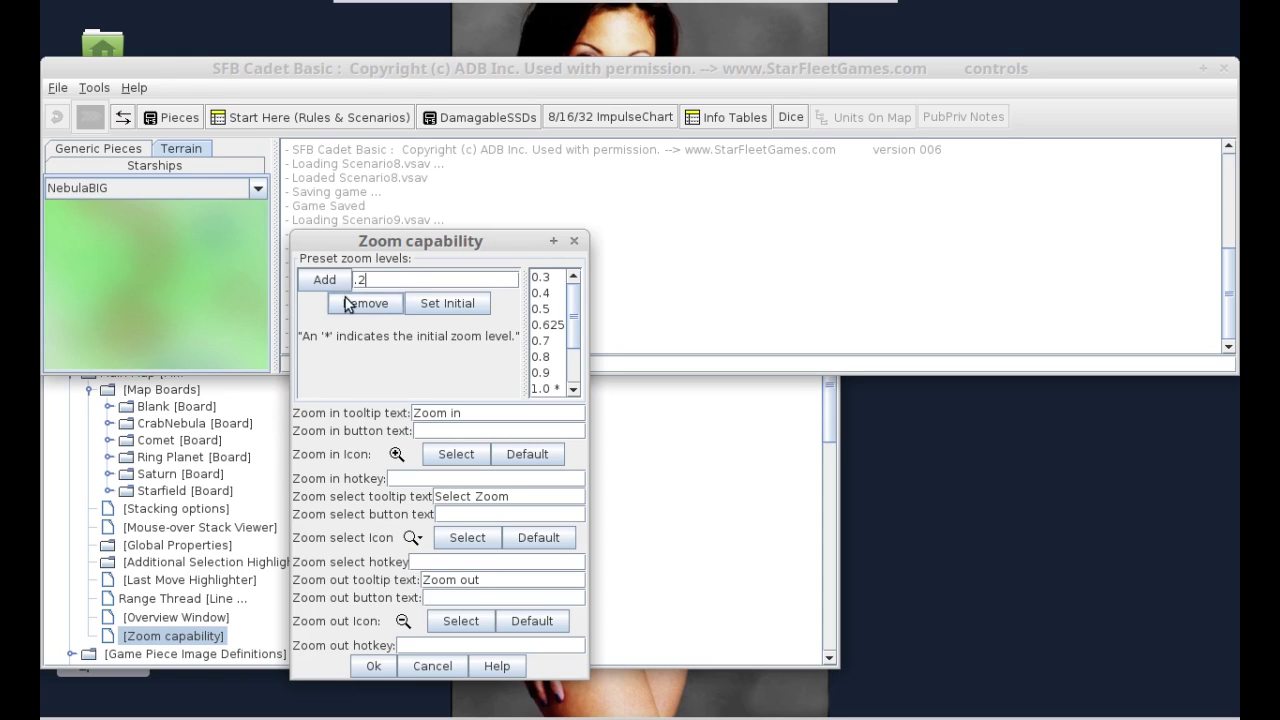
{"action": "left_click", "coordinate": [319, 281]}
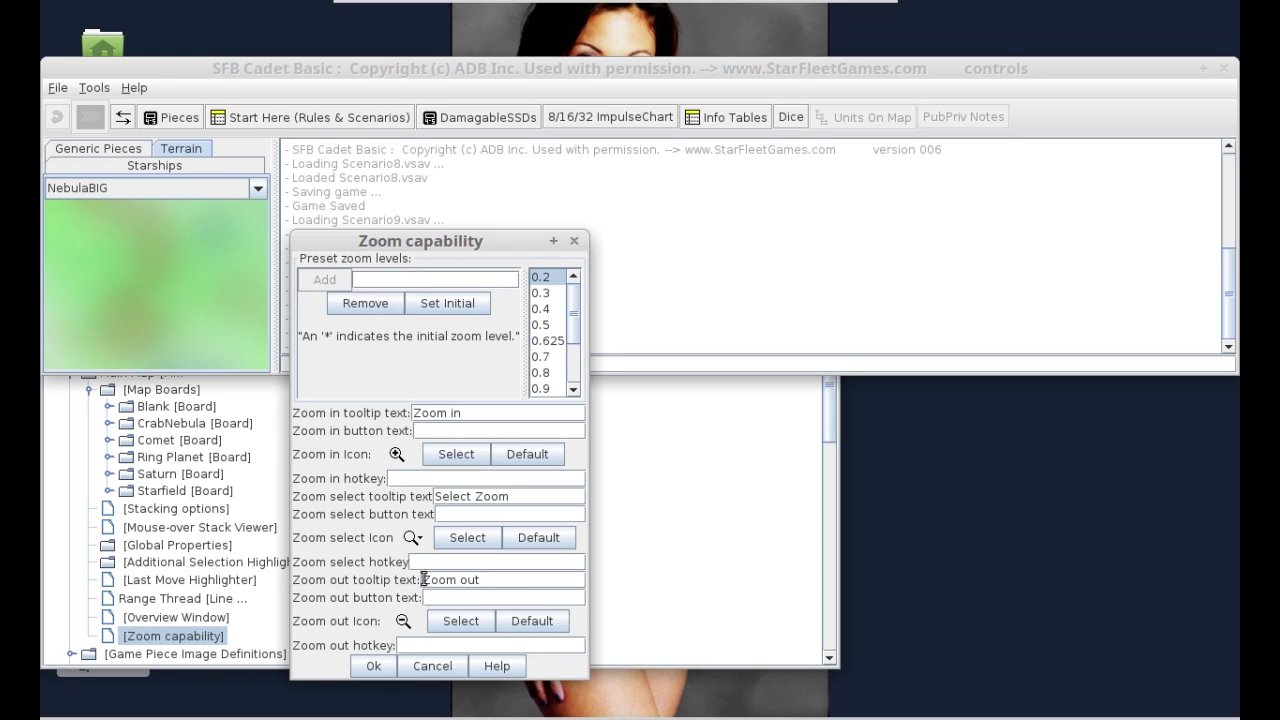
{"action": "left_click", "coordinate": [368, 666]}
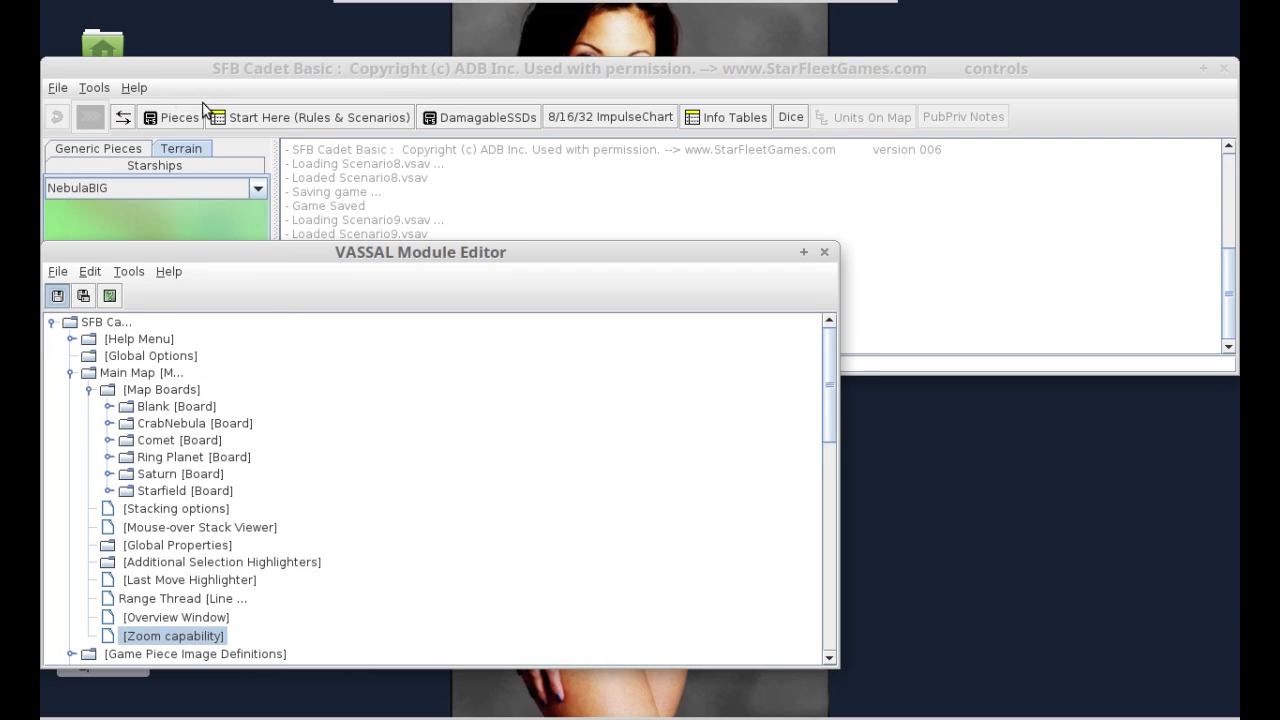
- Load Scen2 in the SFB Cadet Basic window and view the map's selectable zoom levels
{"action": "left_click", "coordinate": [57, 93]}
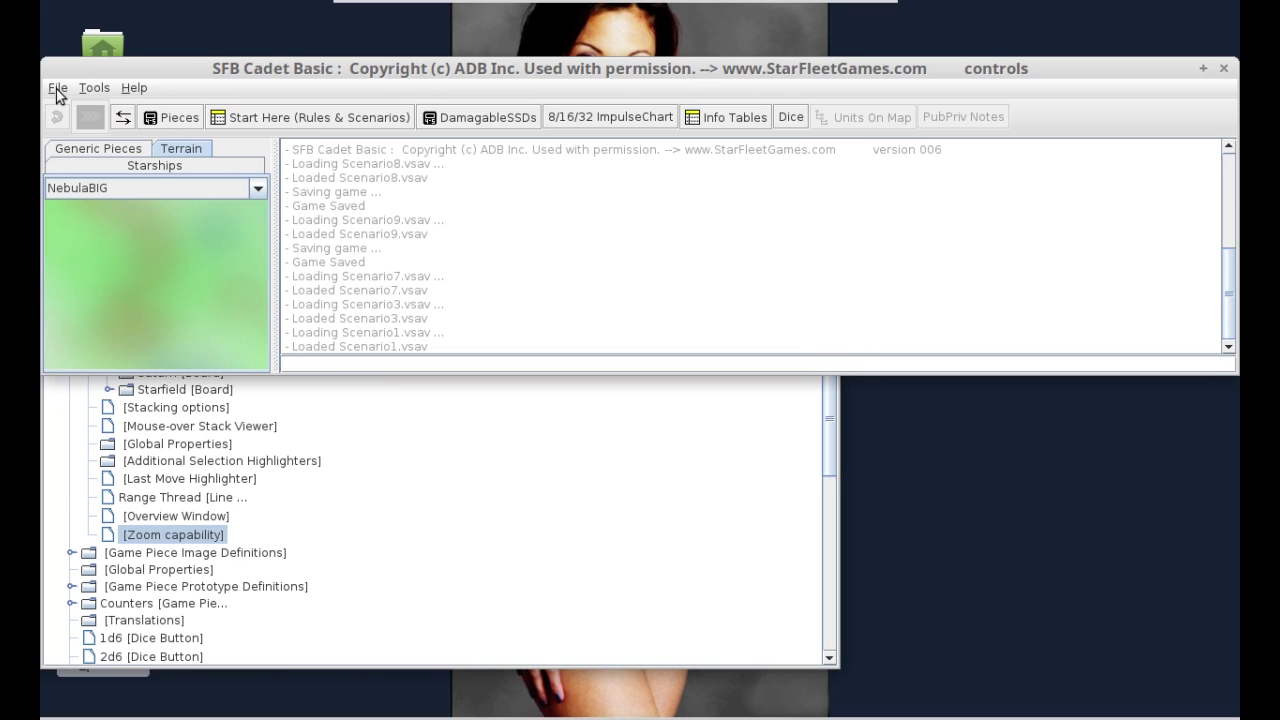
{"action": "left_click", "coordinate": [57, 90]}
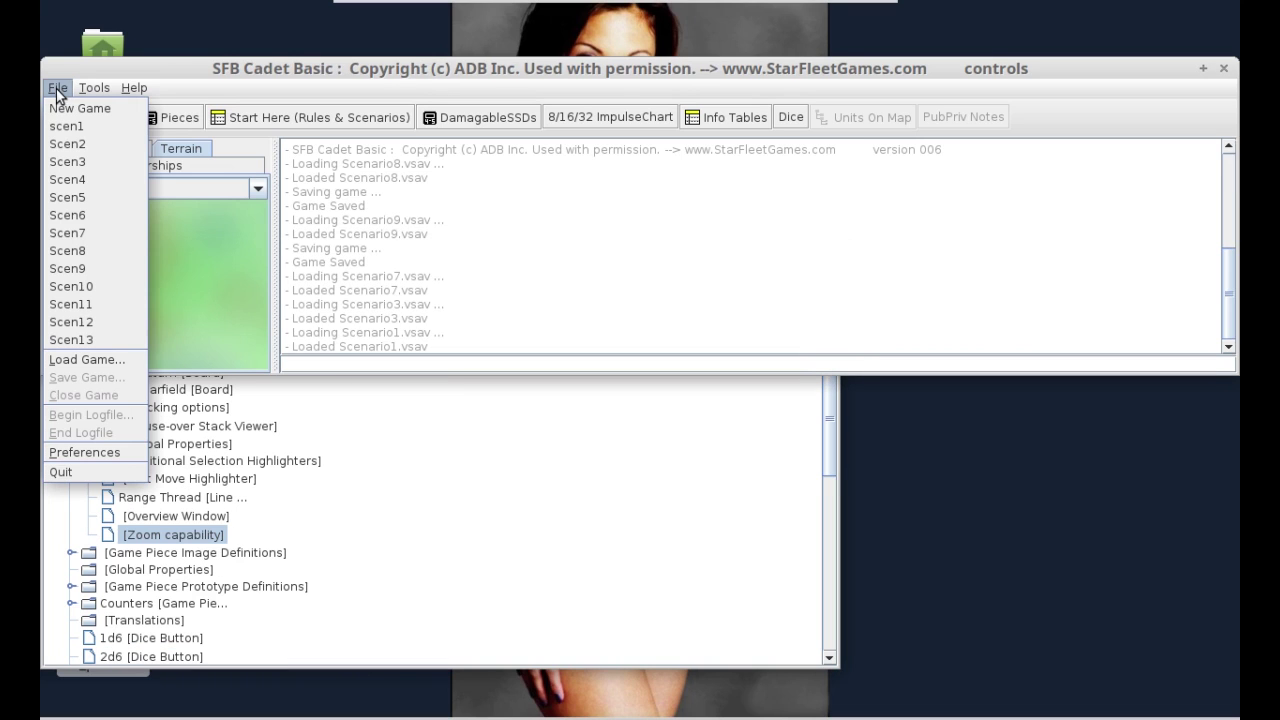
{"action": "left_click", "coordinate": [67, 145]}
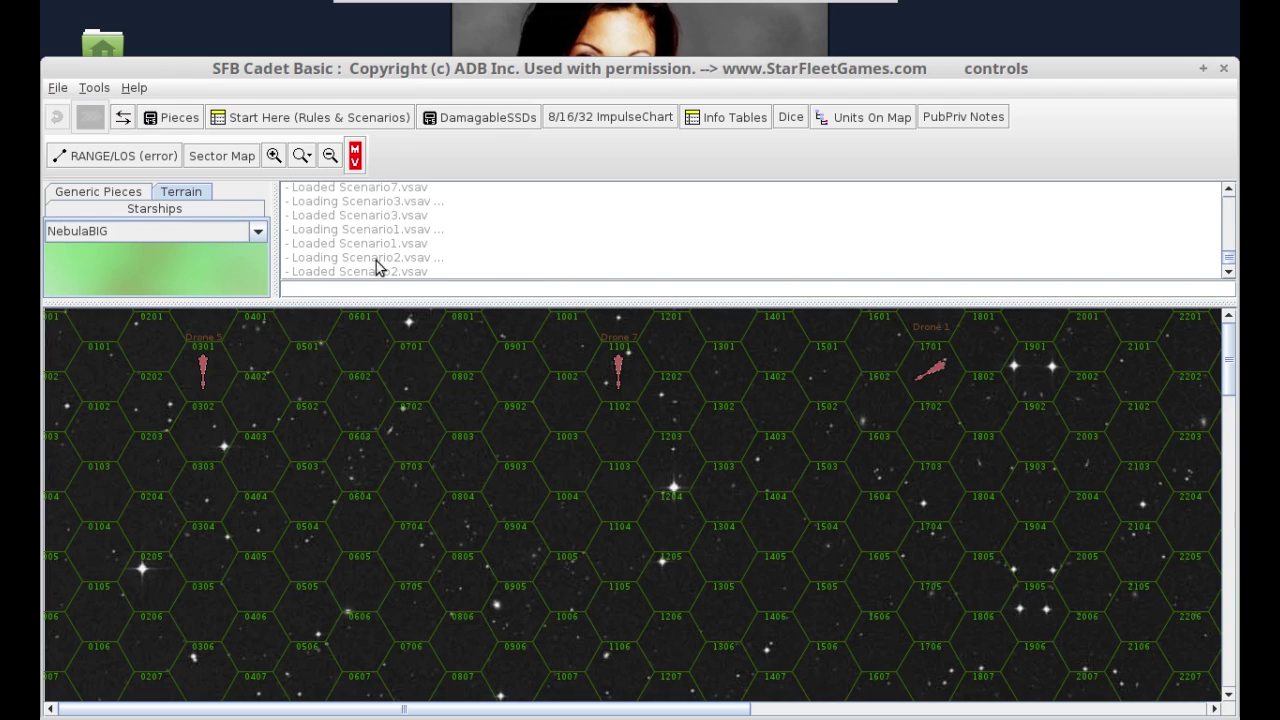
{"action": "left_click", "coordinate": [303, 156]}
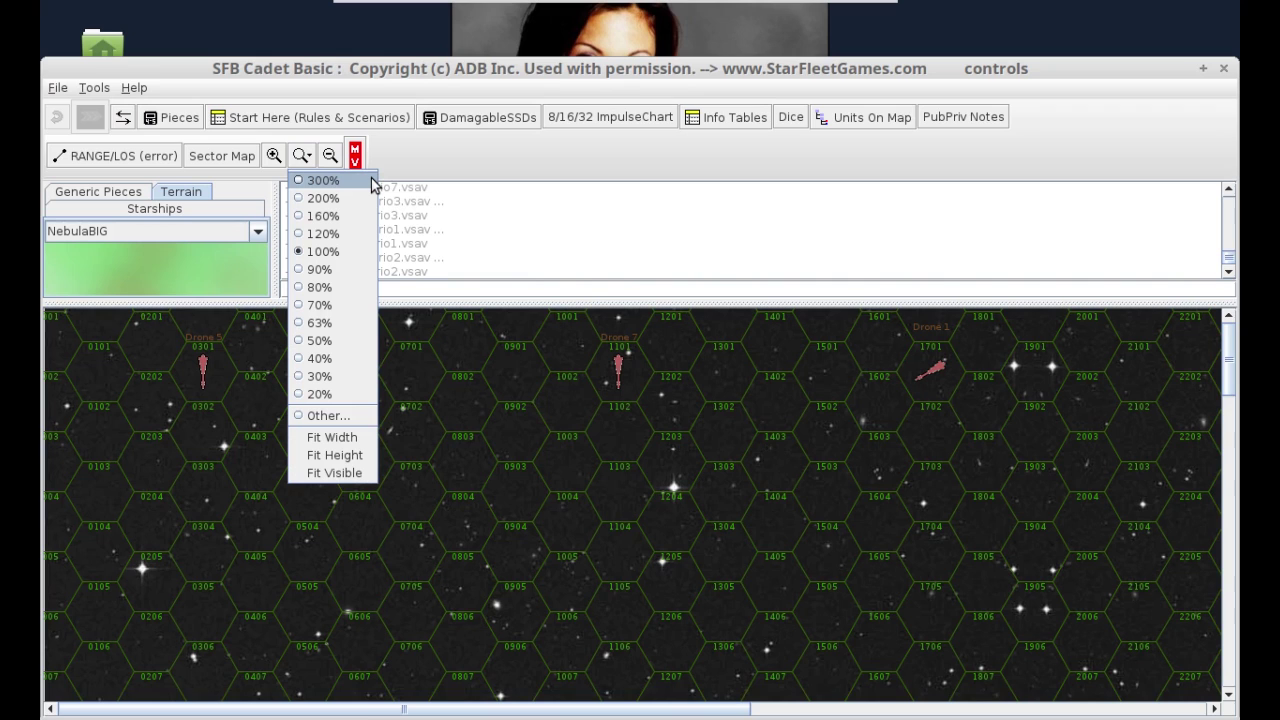
- View the Scen2 map at 300%, 20% and 100% zoom, and close the game
{"action": "left_click", "coordinate": [323, 180]}
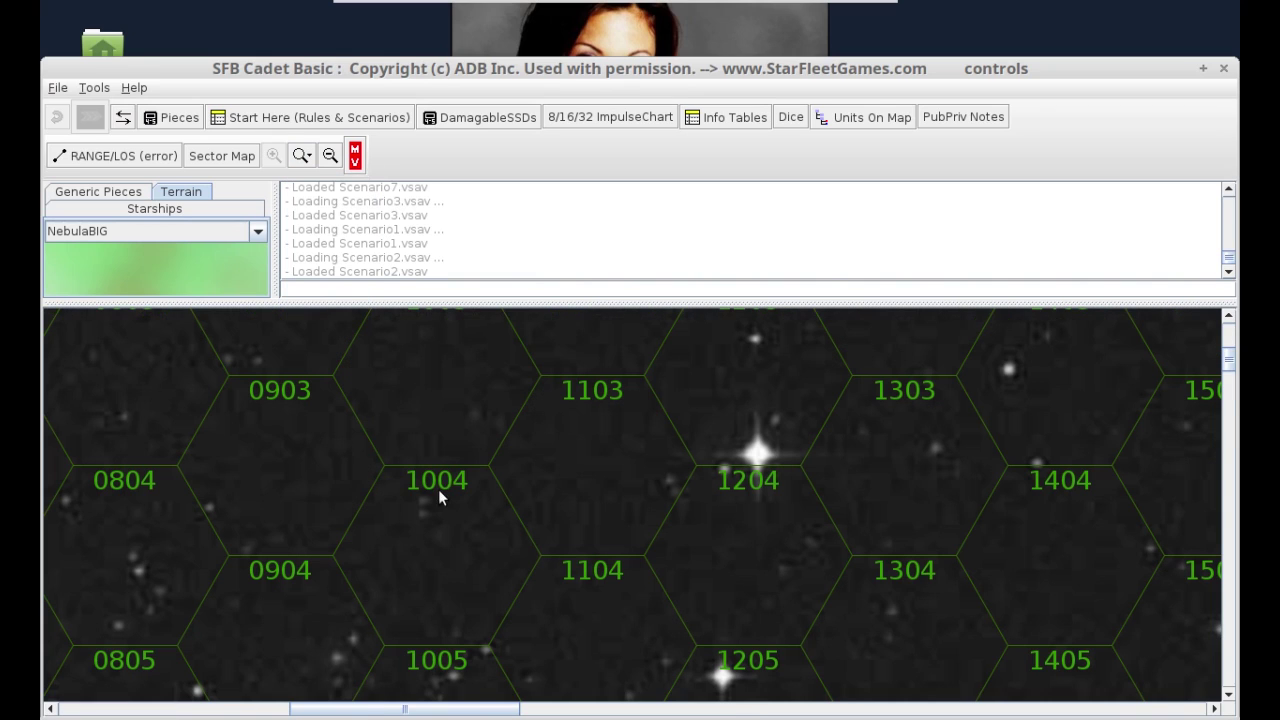
{"action": "left_click", "coordinate": [302, 156]}
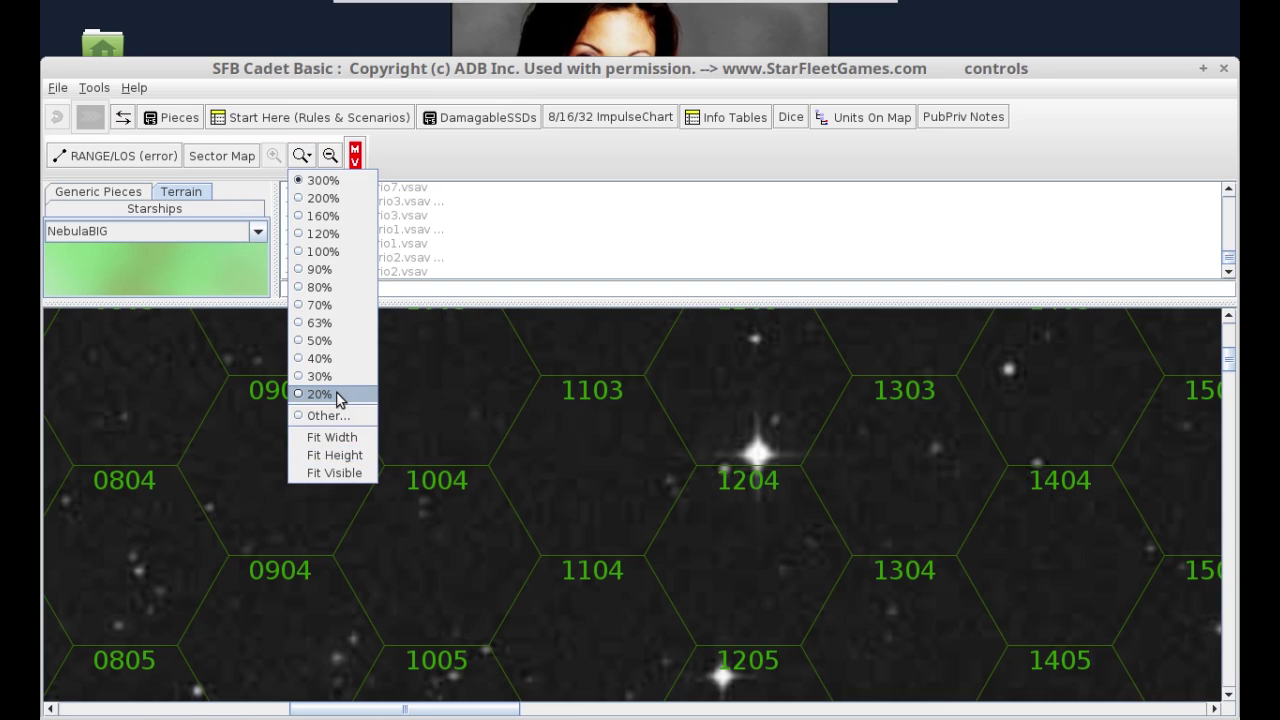
{"action": "left_click", "coordinate": [320, 394]}
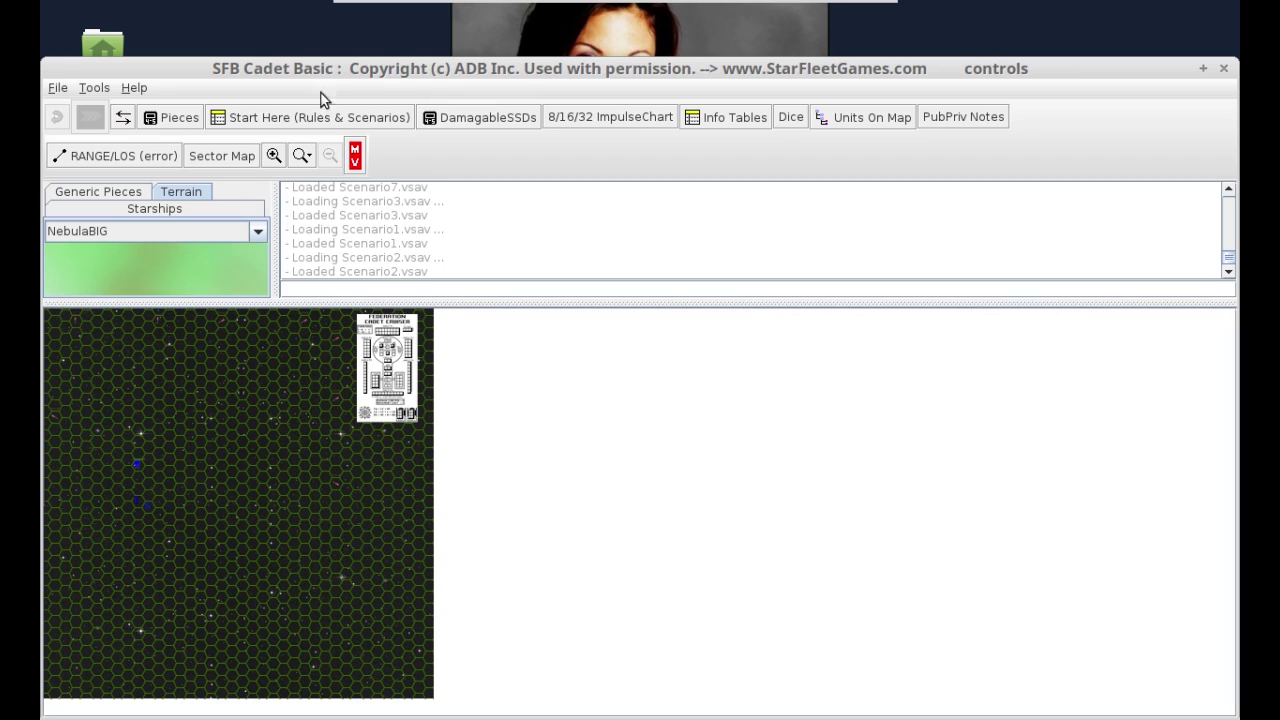
{"action": "left_click", "coordinate": [302, 156]}
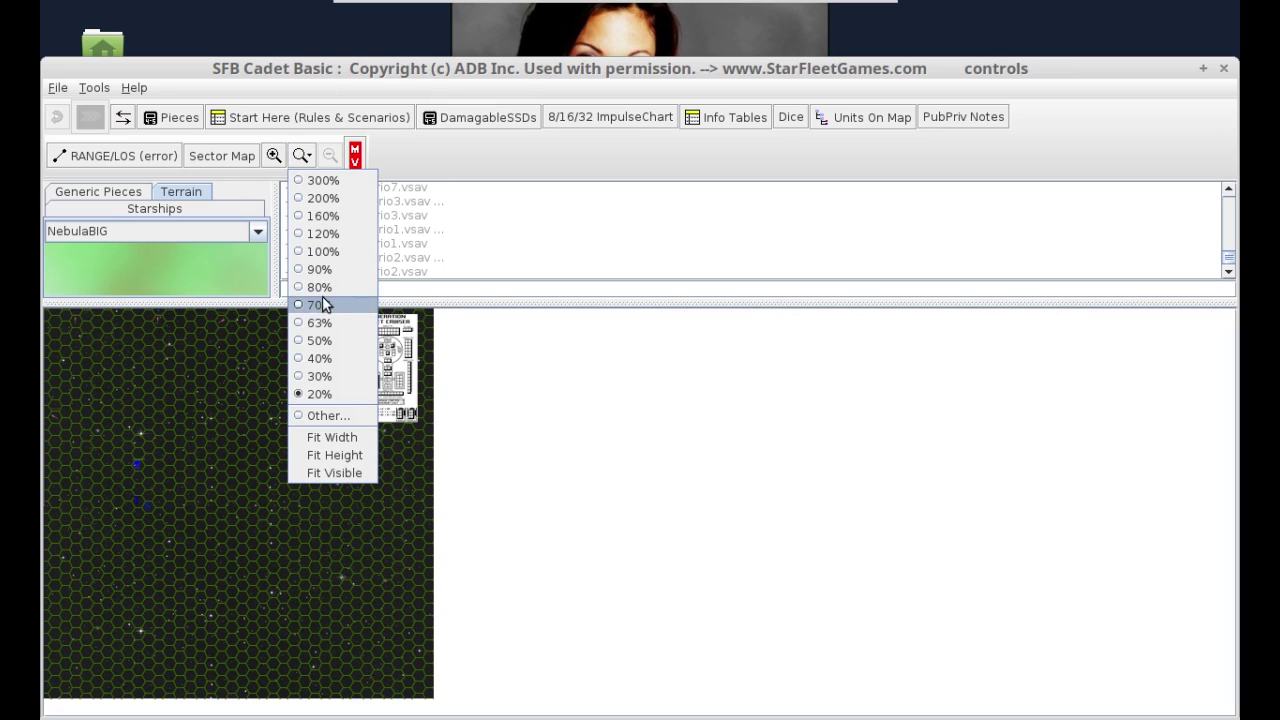
{"action": "left_click", "coordinate": [320, 251]}
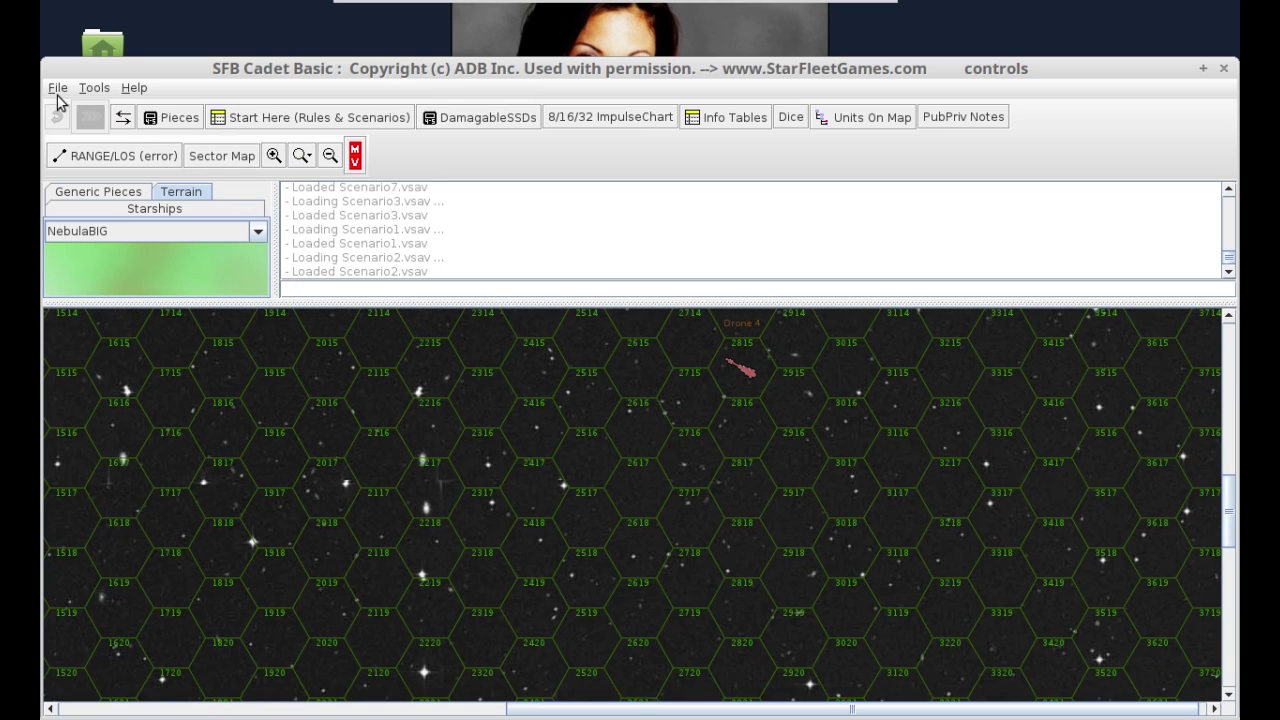
{"action": "left_click", "coordinate": [58, 89]}
{"action": "left_click", "coordinate": [75, 395]}
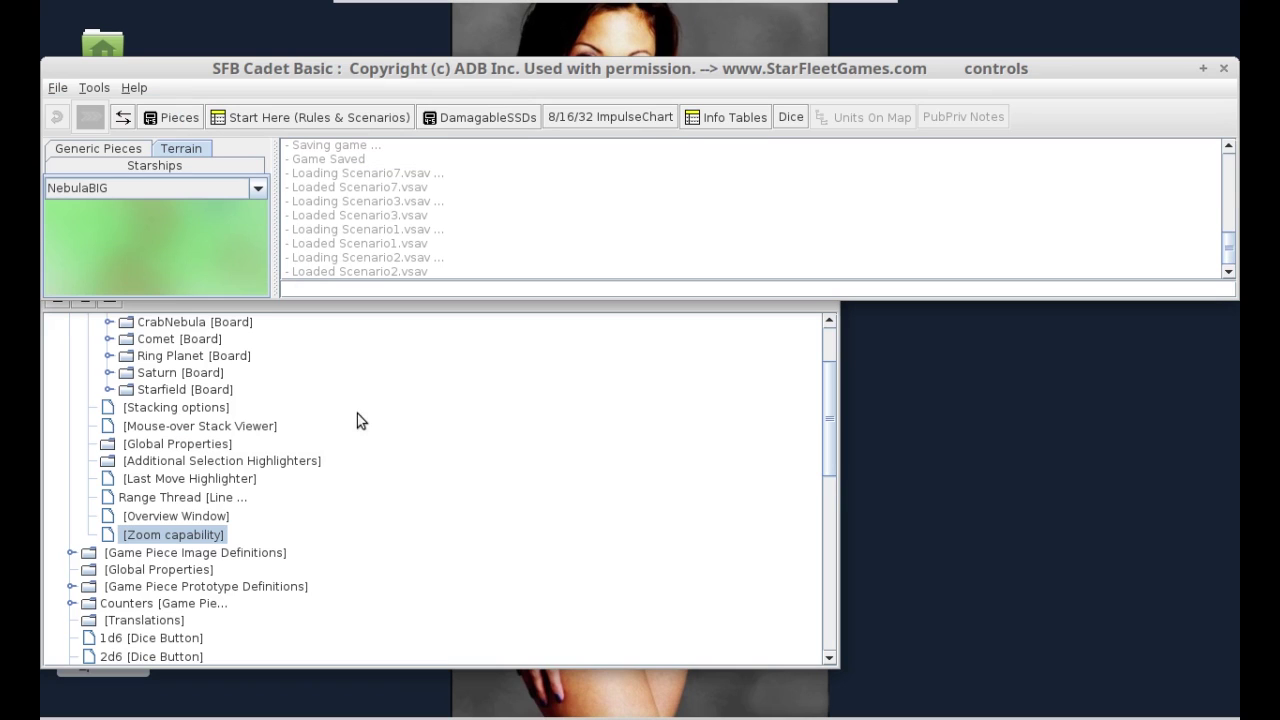
- Expand Game Piece Image Definitions and Game Piece Prototype Definitions in the component tree and look through their entries
{"action": "left_click", "coordinate": [70, 553]}
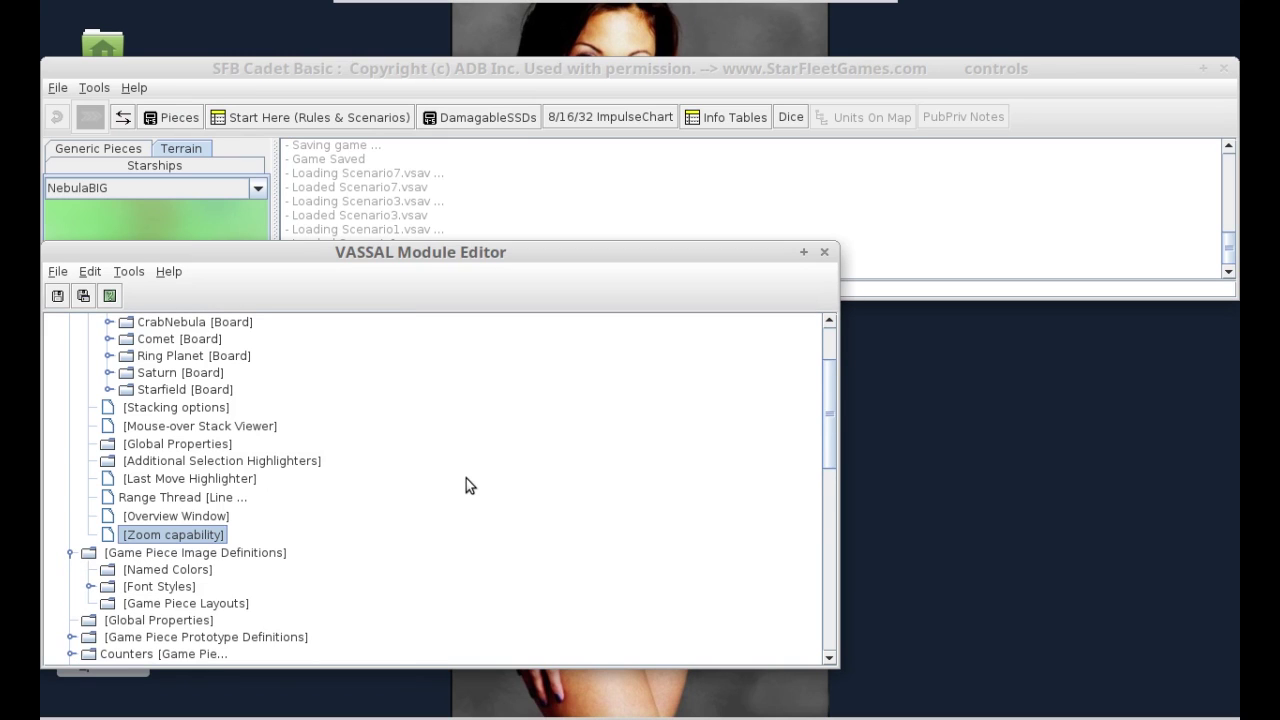
{"action": "scroll", "coordinate": [468, 480], "scroll_direction": "down", "scroll_amount": 4}
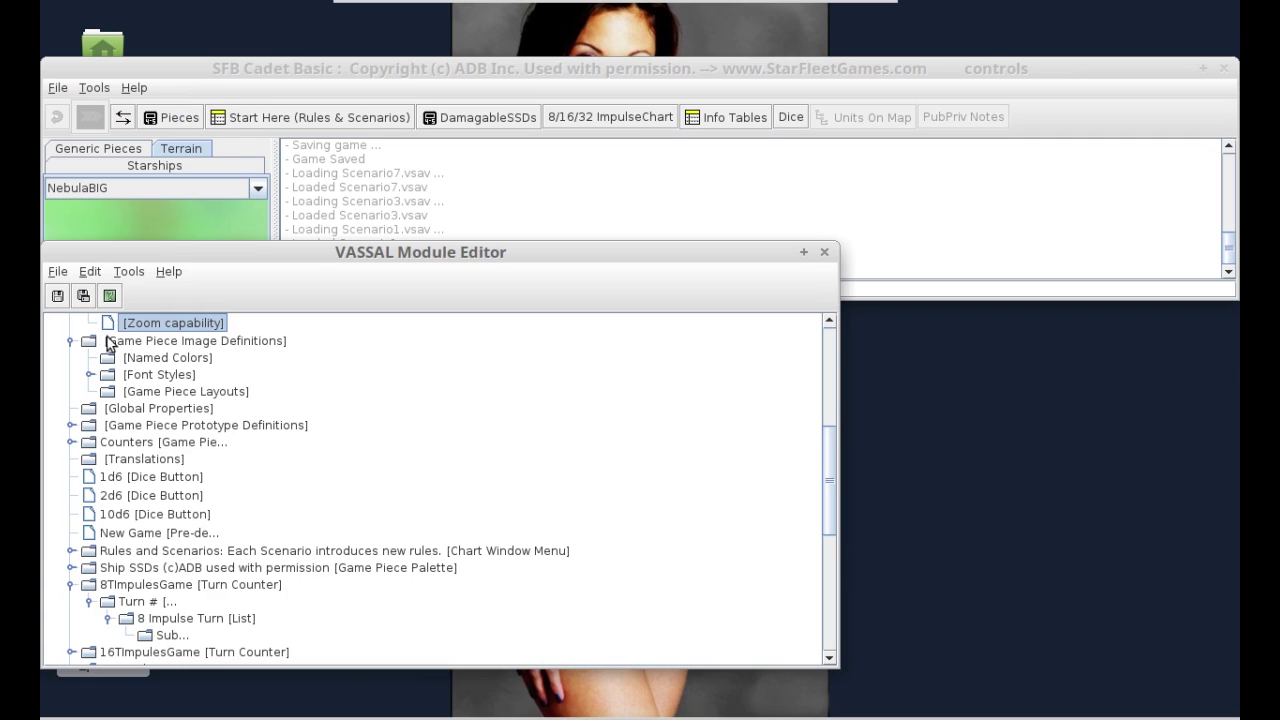
{"action": "left_click", "coordinate": [70, 426]}
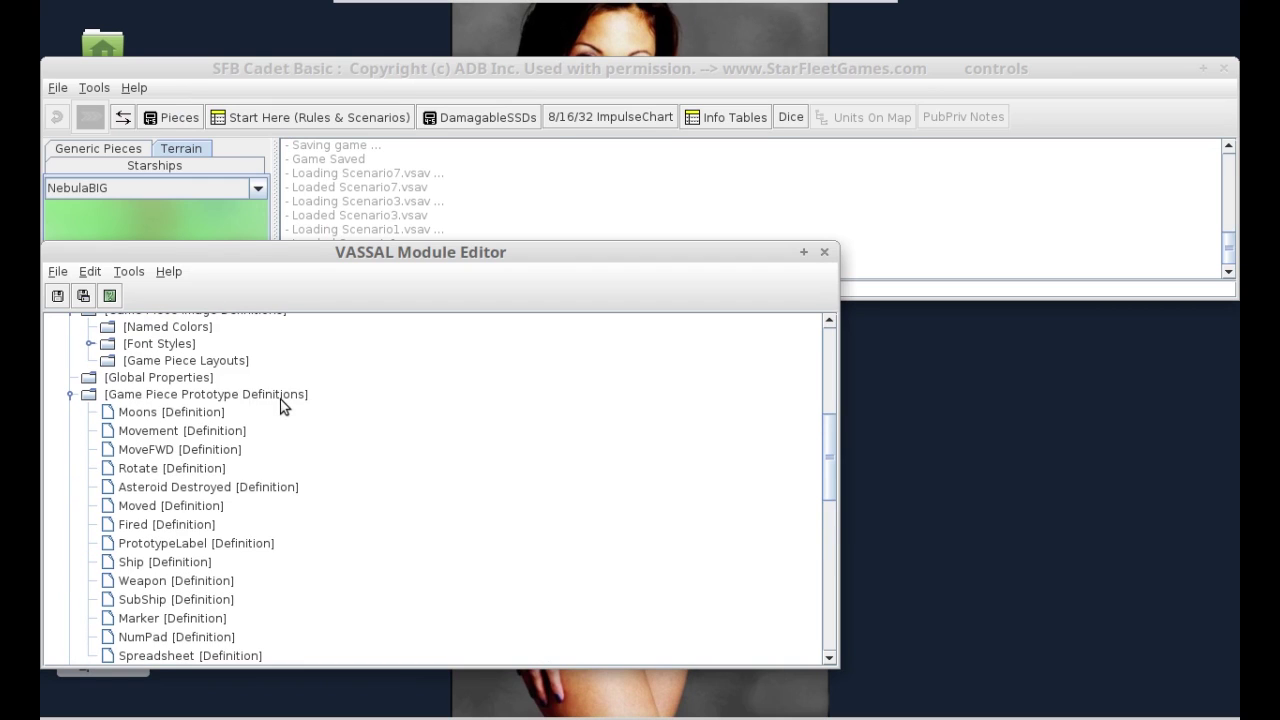
{"action": "scroll", "coordinate": [271, 554], "scroll_direction": "down", "scroll_amount": 3}
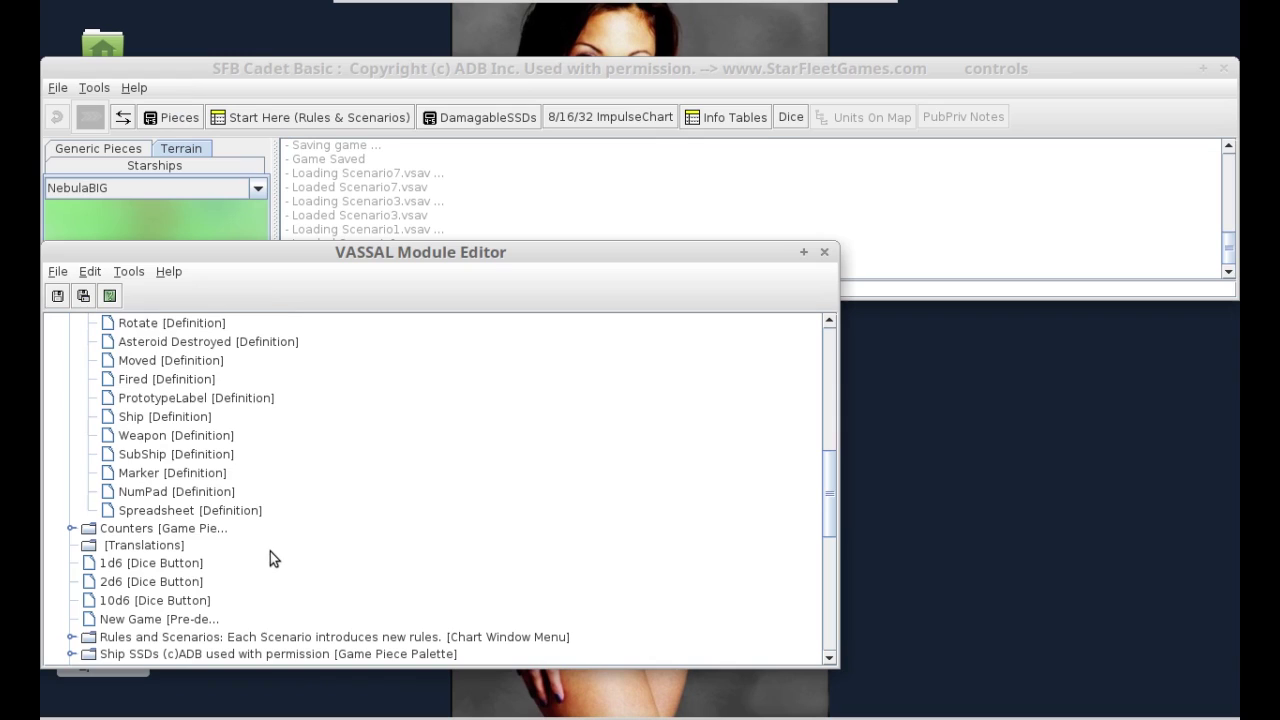
- Review the traits of the NumPad prototype definition and close its properties
{"action": "left_click", "coordinate": [152, 494]}
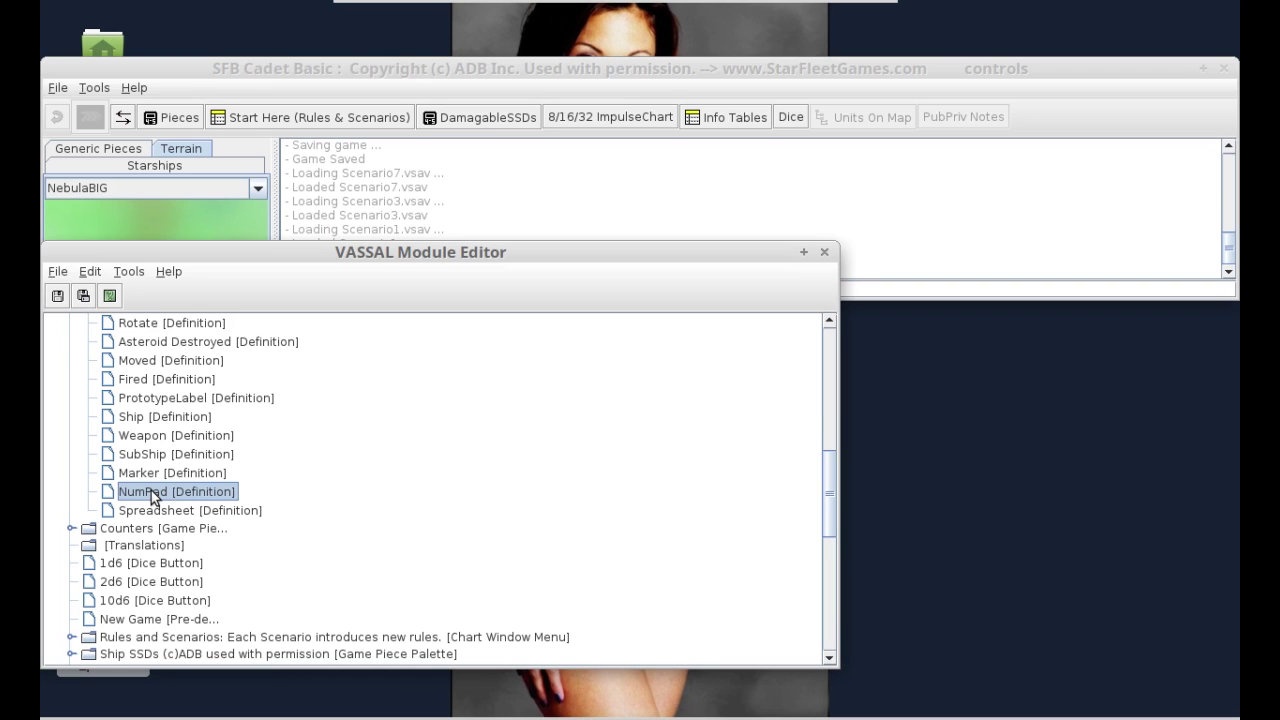
{"action": "double_click", "coordinate": [152, 494]}
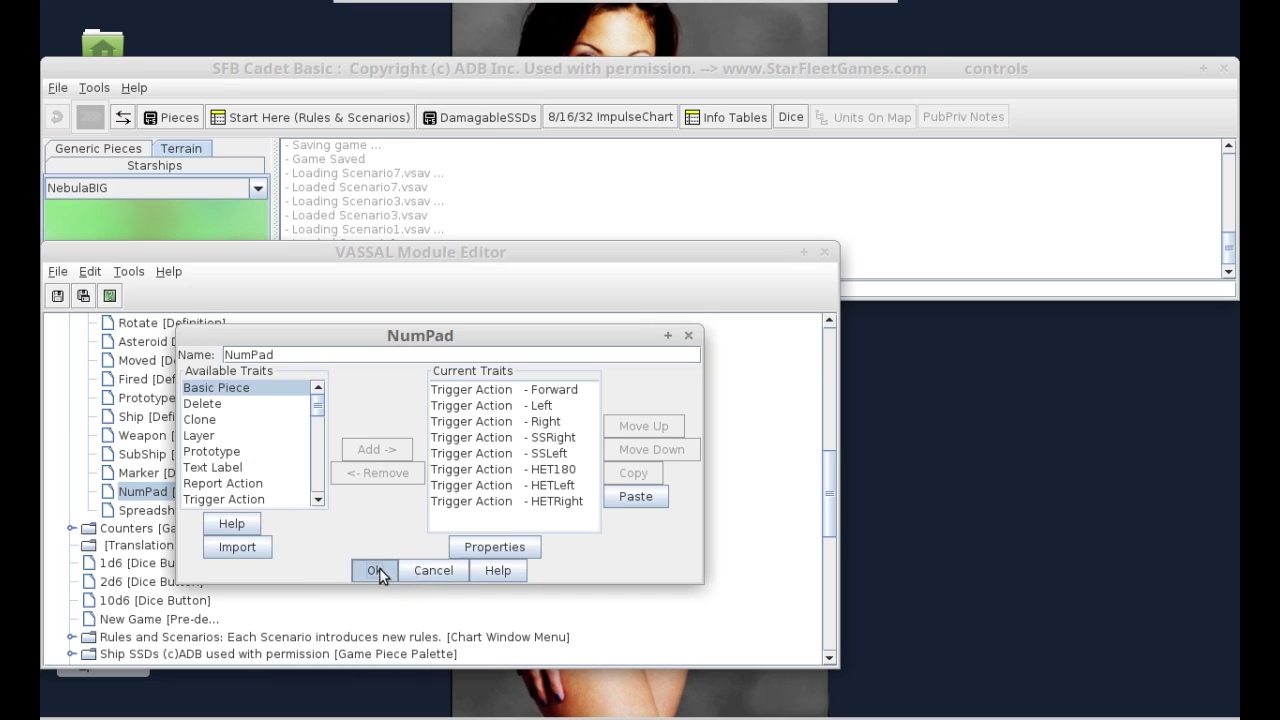
{"action": "left_click", "coordinate": [378, 570]}
- Expand Counters down to the Federation starships and check the Federatian CA piece's traits, closing it without changes
{"action": "left_click", "coordinate": [71, 528]}
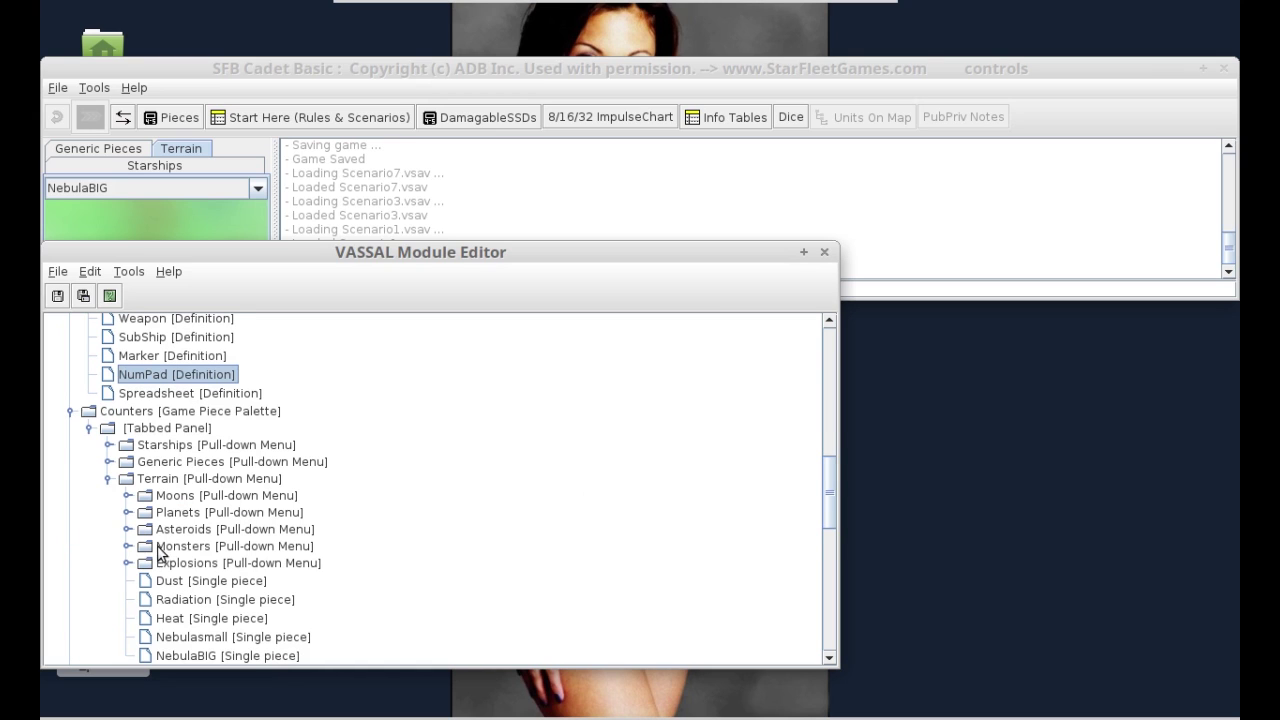
{"action": "left_click", "coordinate": [109, 445]}
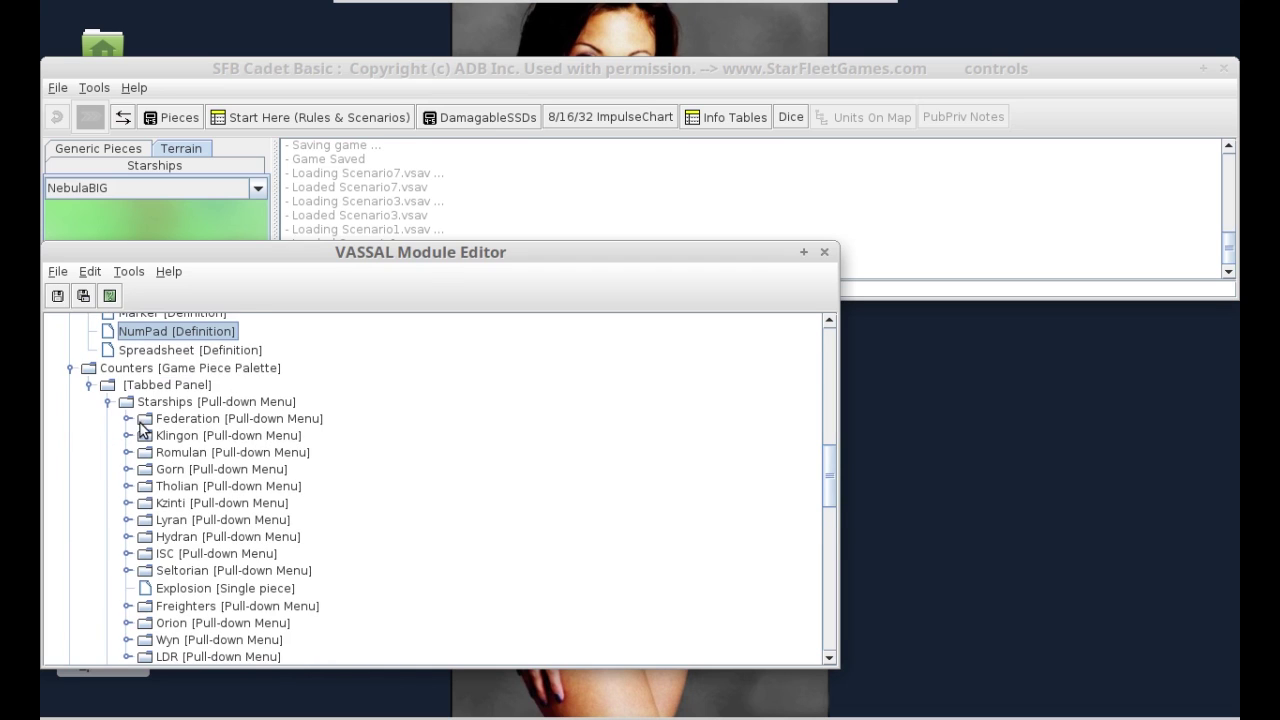
{"action": "left_click", "coordinate": [127, 419]}
{"action": "left_click", "coordinate": [226, 437]}
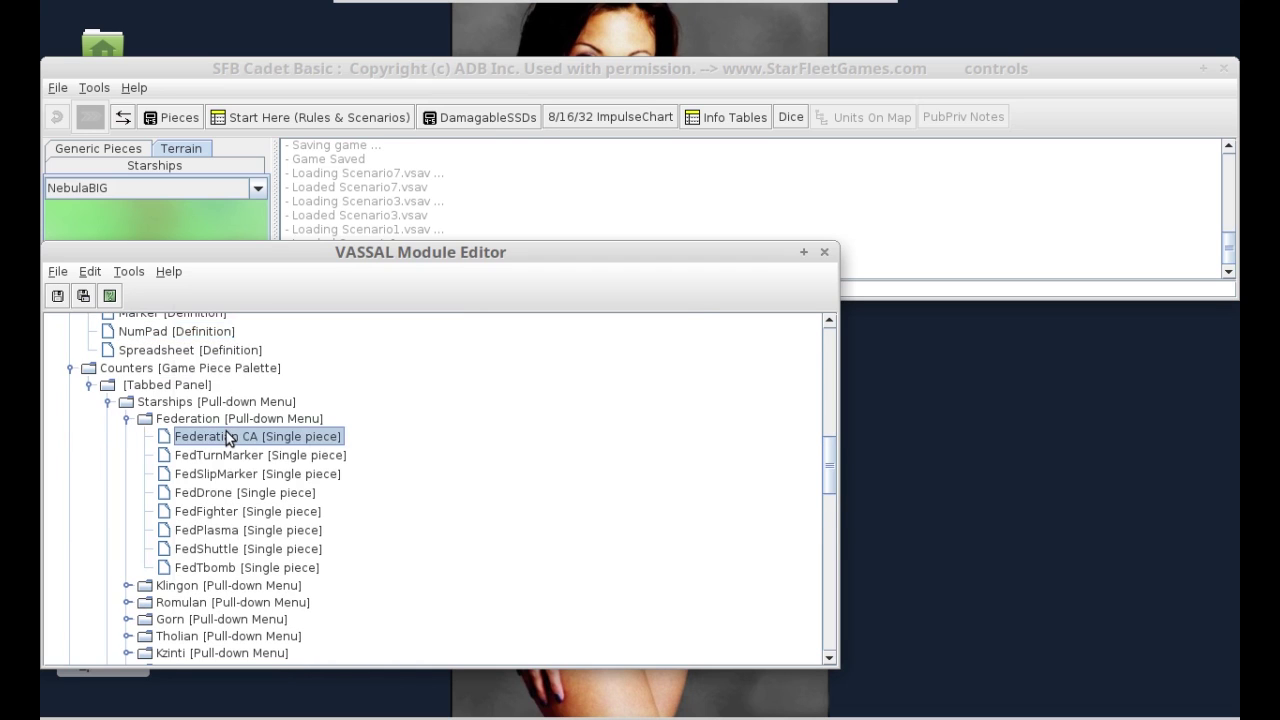
{"action": "double_click", "coordinate": [228, 438]}
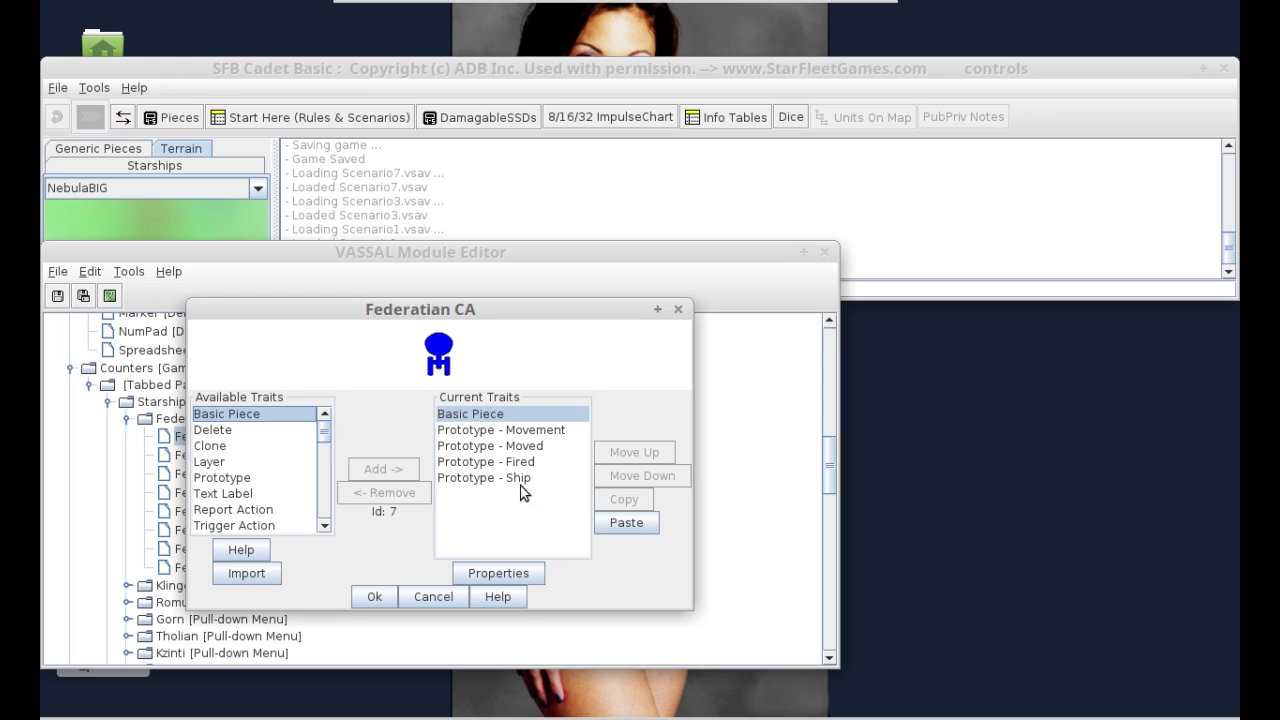
{"action": "left_click", "coordinate": [546, 434]}
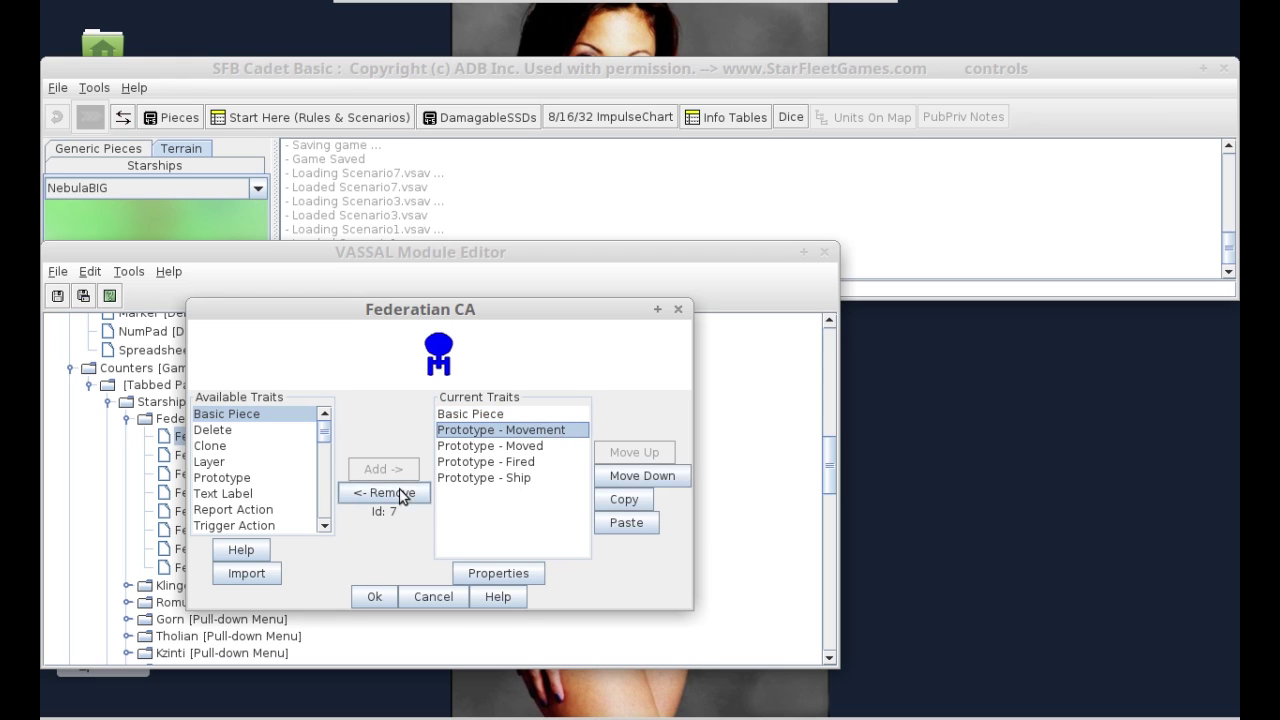
{"action": "left_click", "coordinate": [440, 597]}
- Review the Movement prototype definition's traits and close its properties
{"action": "scroll", "coordinate": [226, 458], "scroll_direction": "up", "scroll_amount": 3}
{"action": "scroll", "coordinate": [226, 458], "scroll_direction": "up", "scroll_amount": 2}
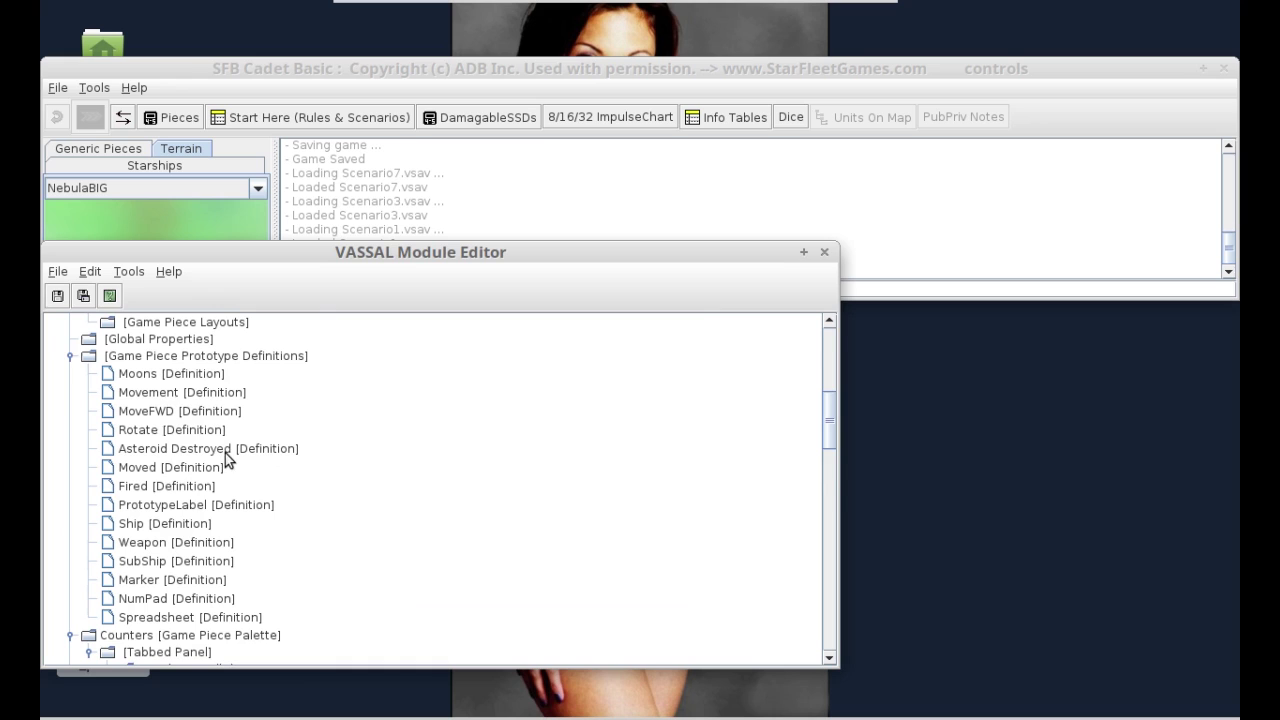
{"action": "left_click", "coordinate": [158, 392]}
{"action": "double_click", "coordinate": [158, 392]}
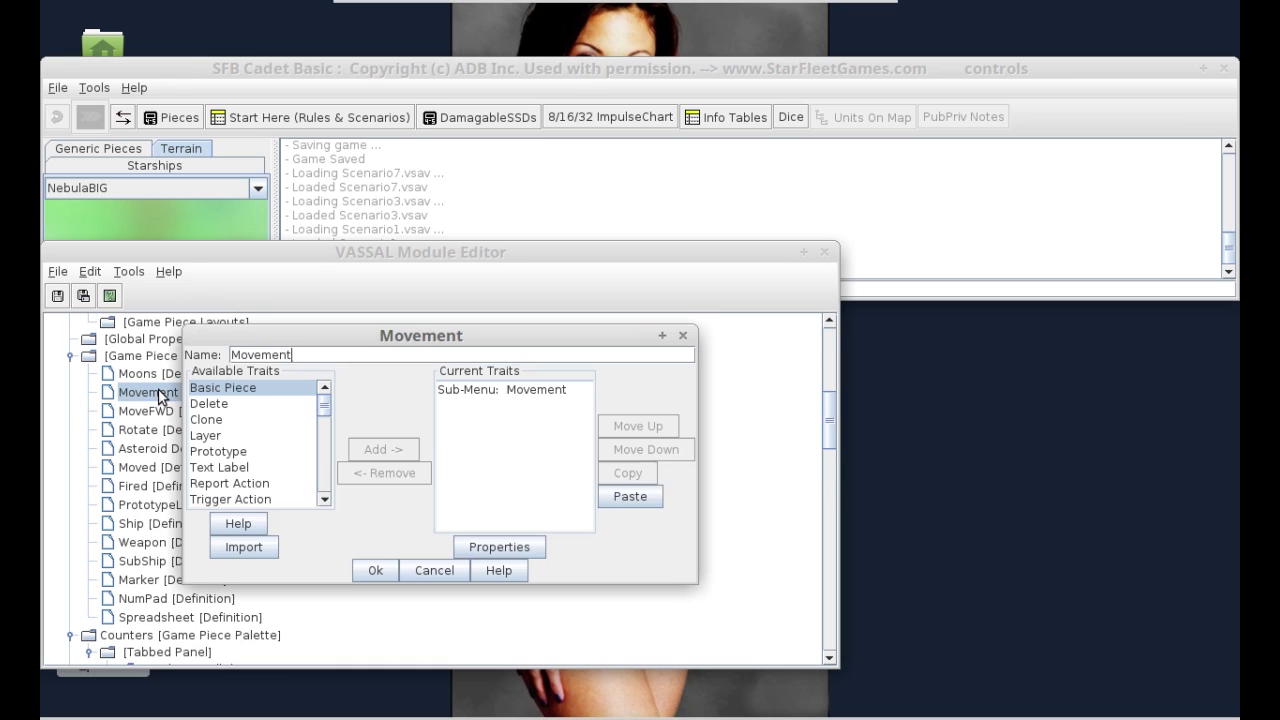
{"action": "left_click", "coordinate": [404, 569]}
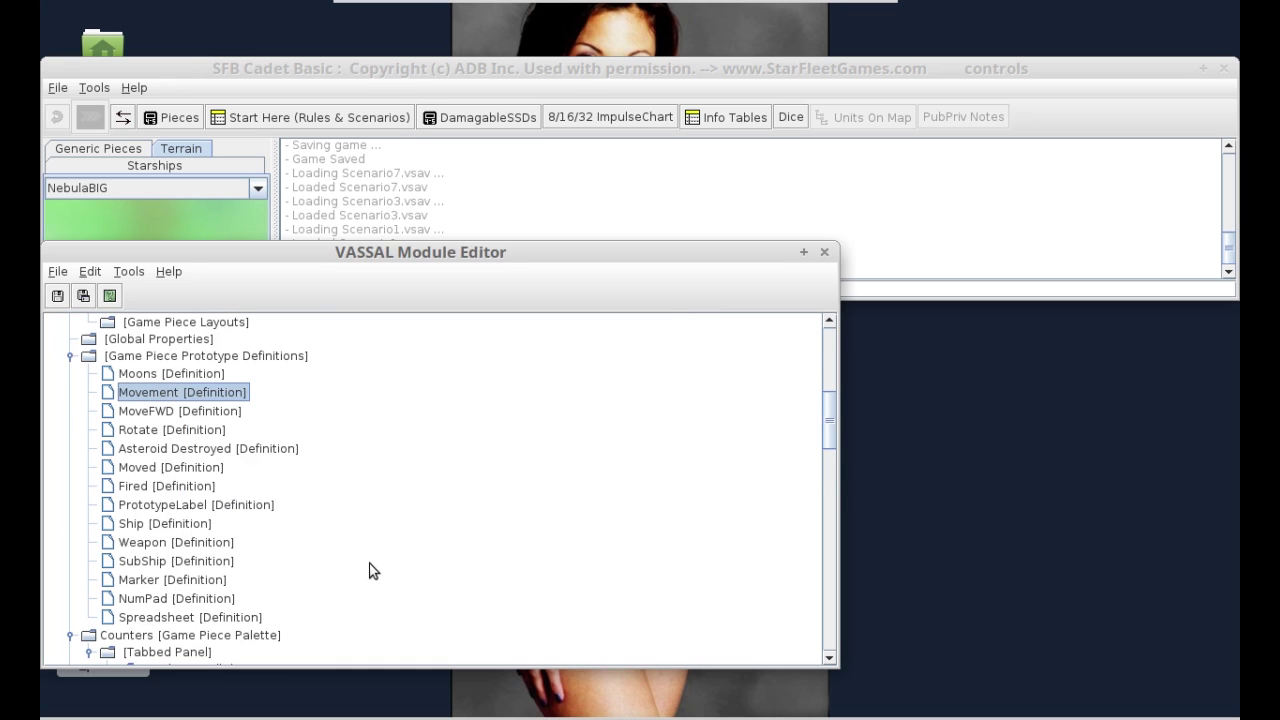
- Check the Rotate prototype definition, and open the Ship prototype definition to view its traits
{"action": "double_click", "coordinate": [140, 430]}
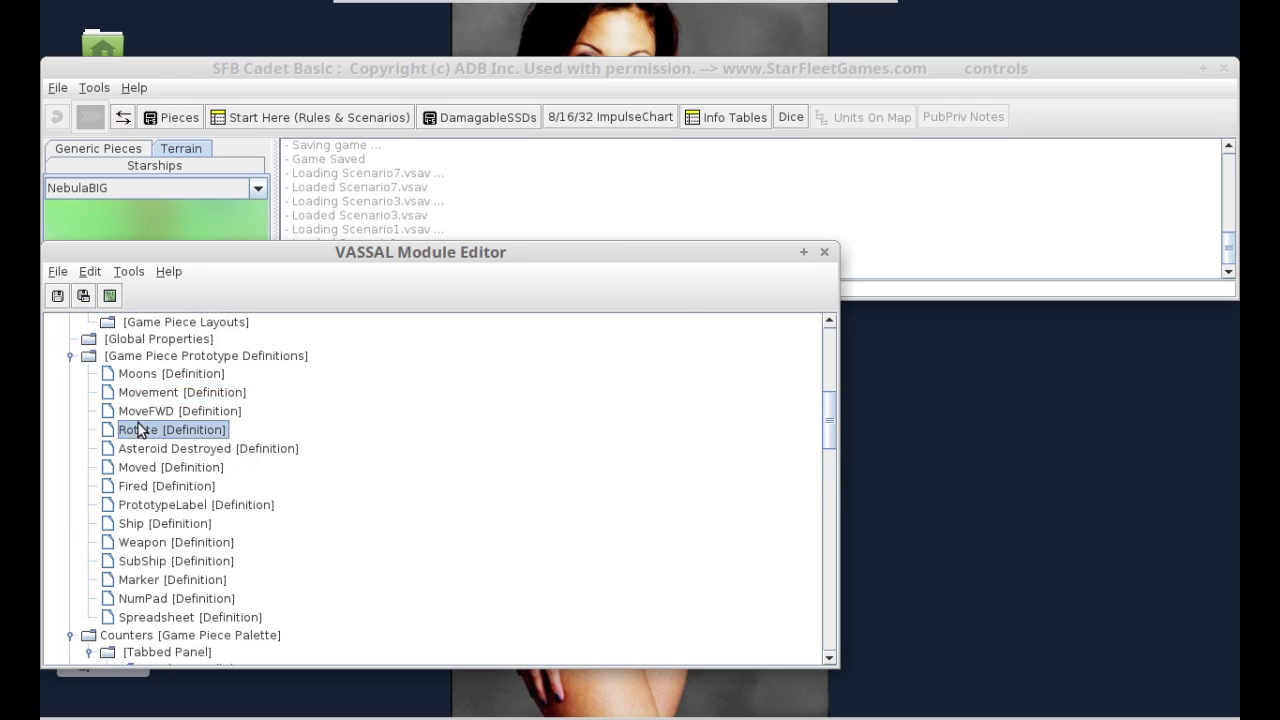
{"action": "left_click", "coordinate": [376, 571]}
{"action": "key", "text": "s"}
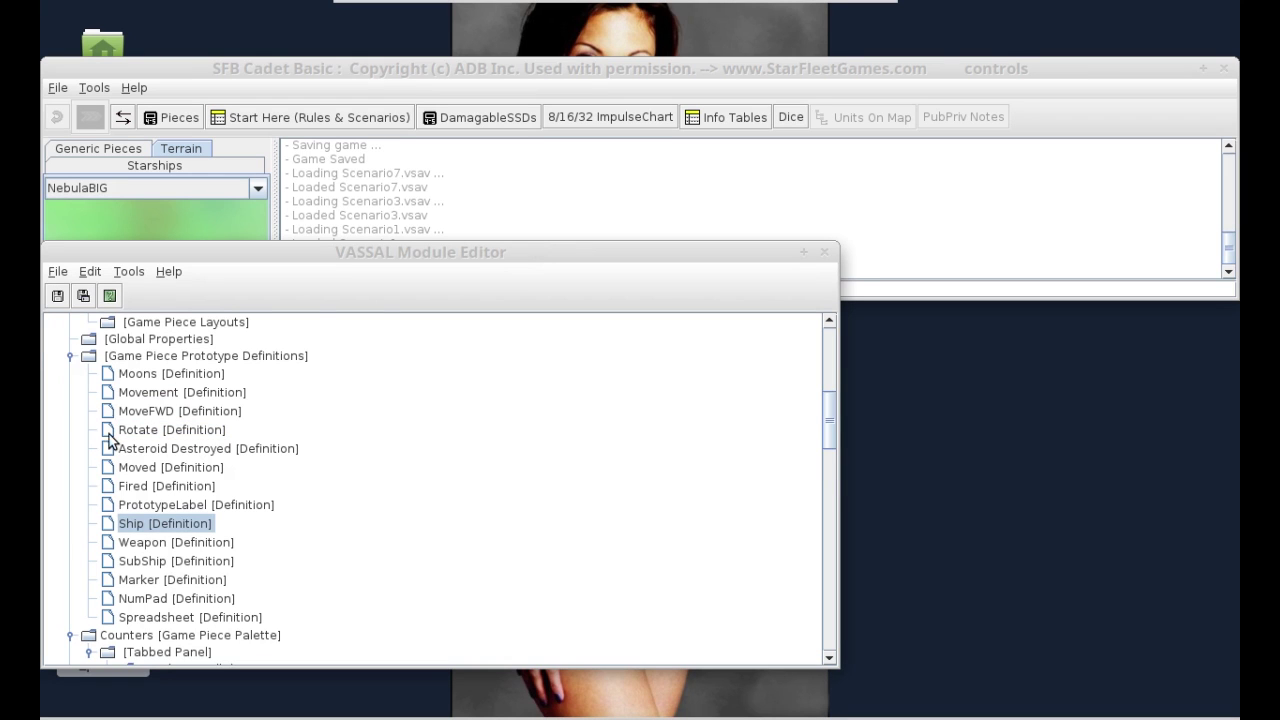
{"action": "double_click", "coordinate": [133, 527]}
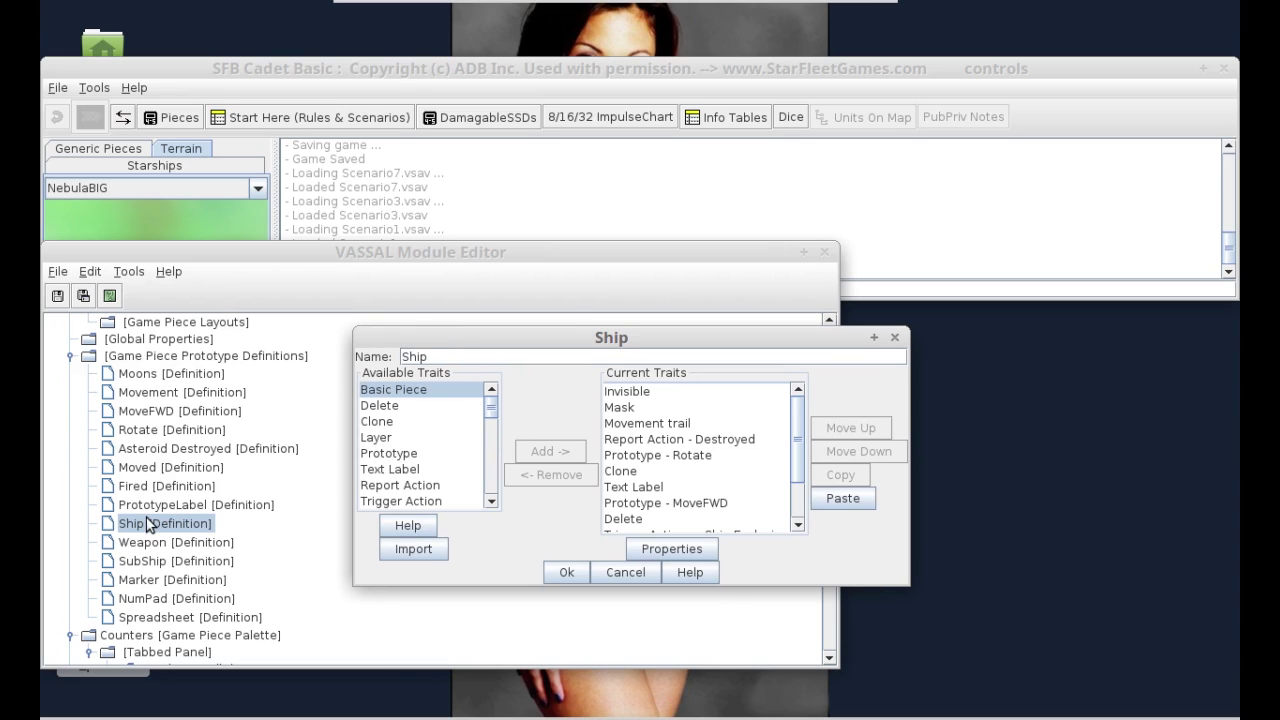
- Examine the Ship prototype definition's current traits down to its NumPad prototype trait, and close it without changes
{"action": "left_click", "coordinate": [190, 543]}
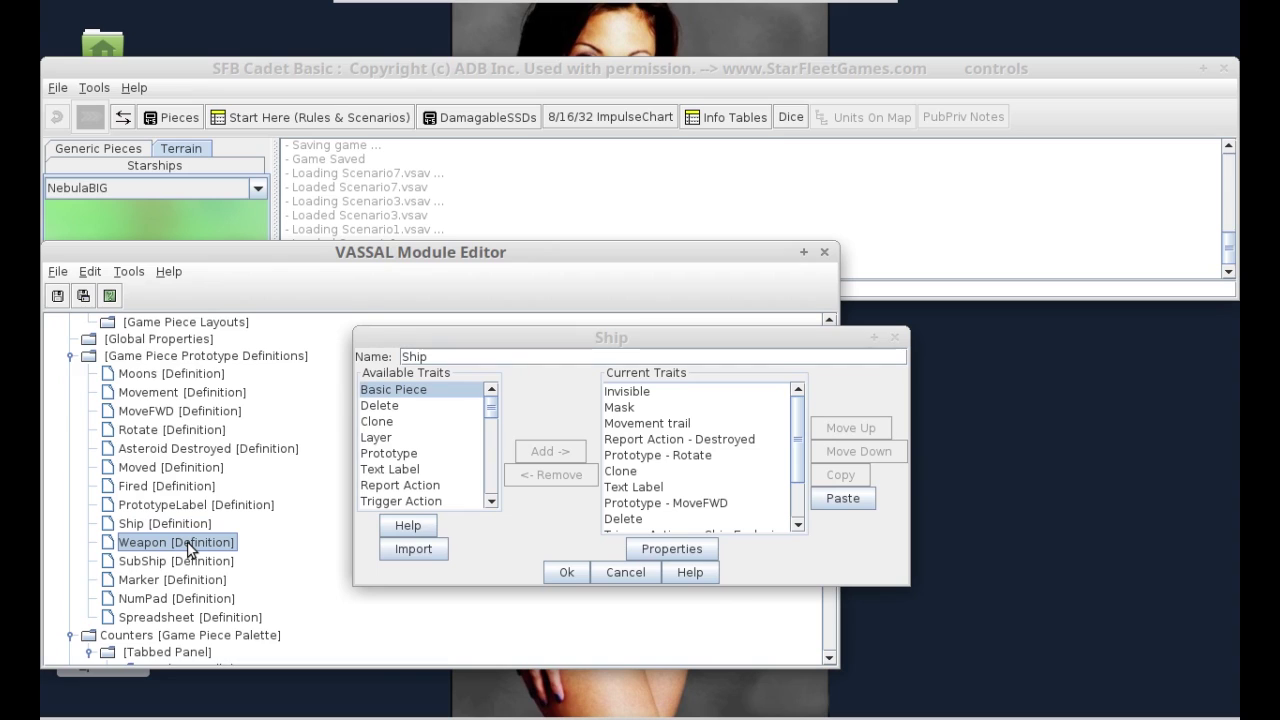
{"action": "left_click", "coordinate": [134, 565]}
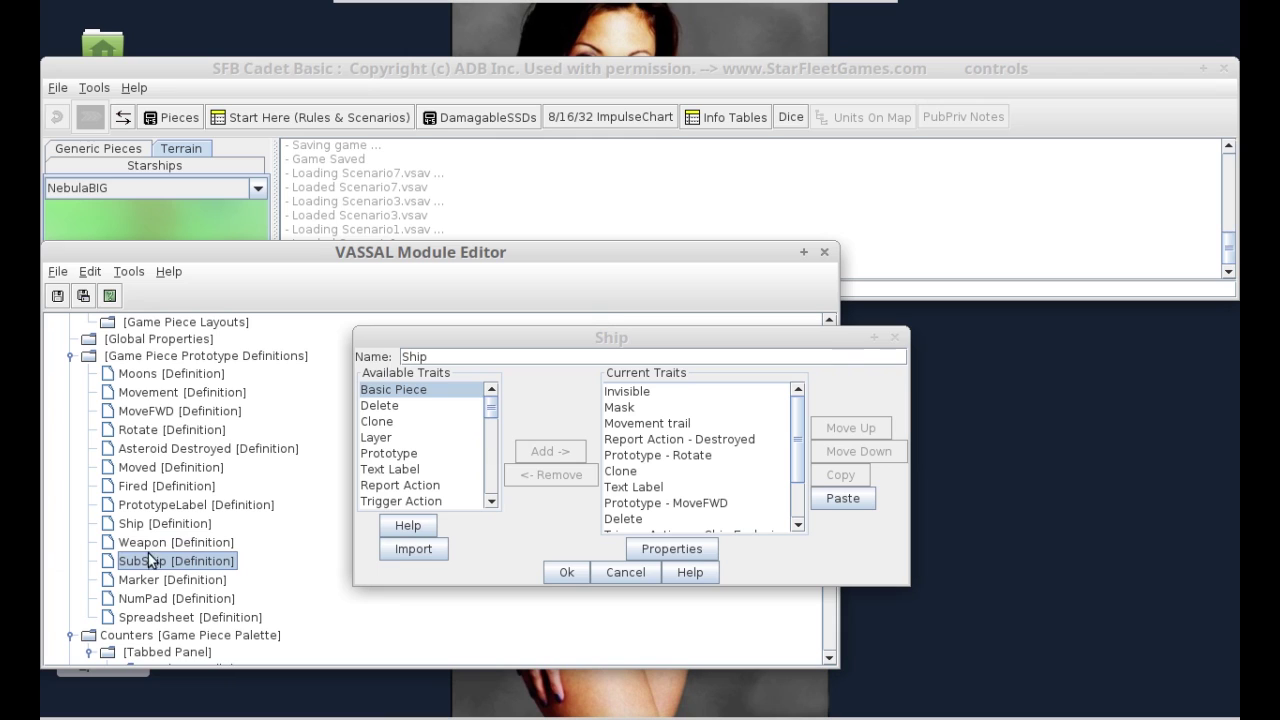
{"action": "left_click", "coordinate": [566, 466]}
{"action": "left_click", "coordinate": [676, 470]}
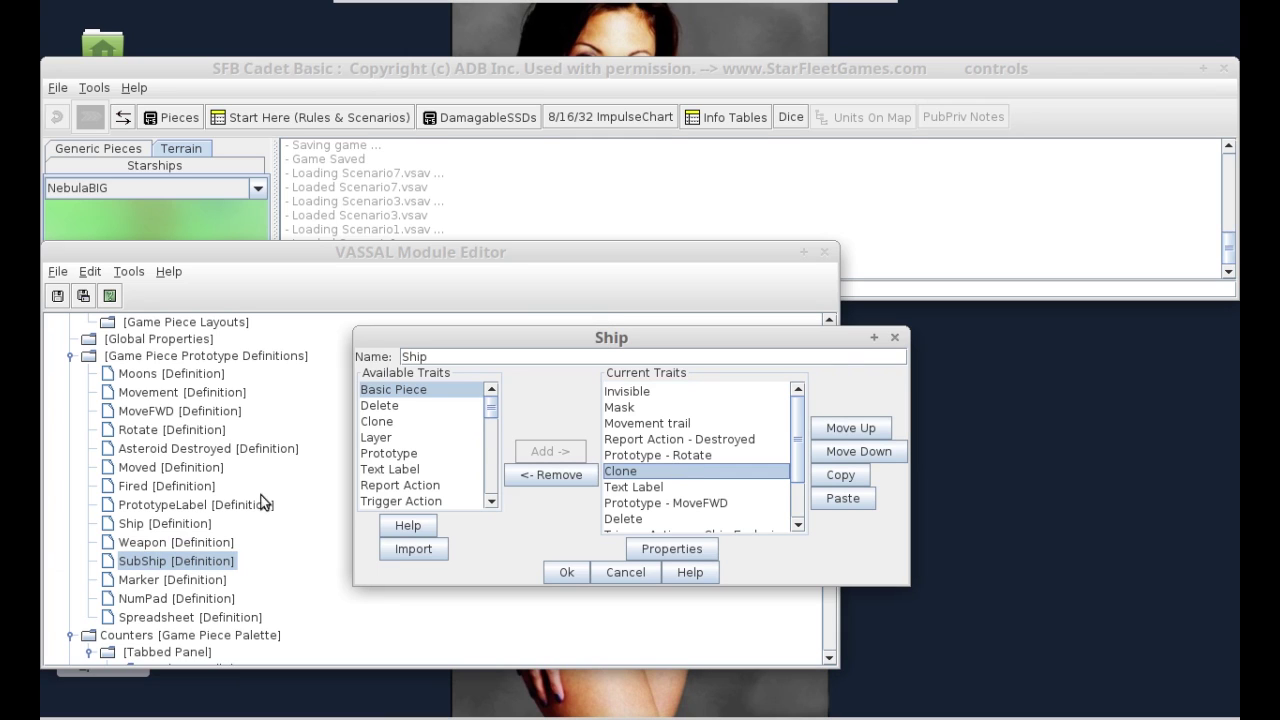
{"action": "left_click", "coordinate": [165, 525]}
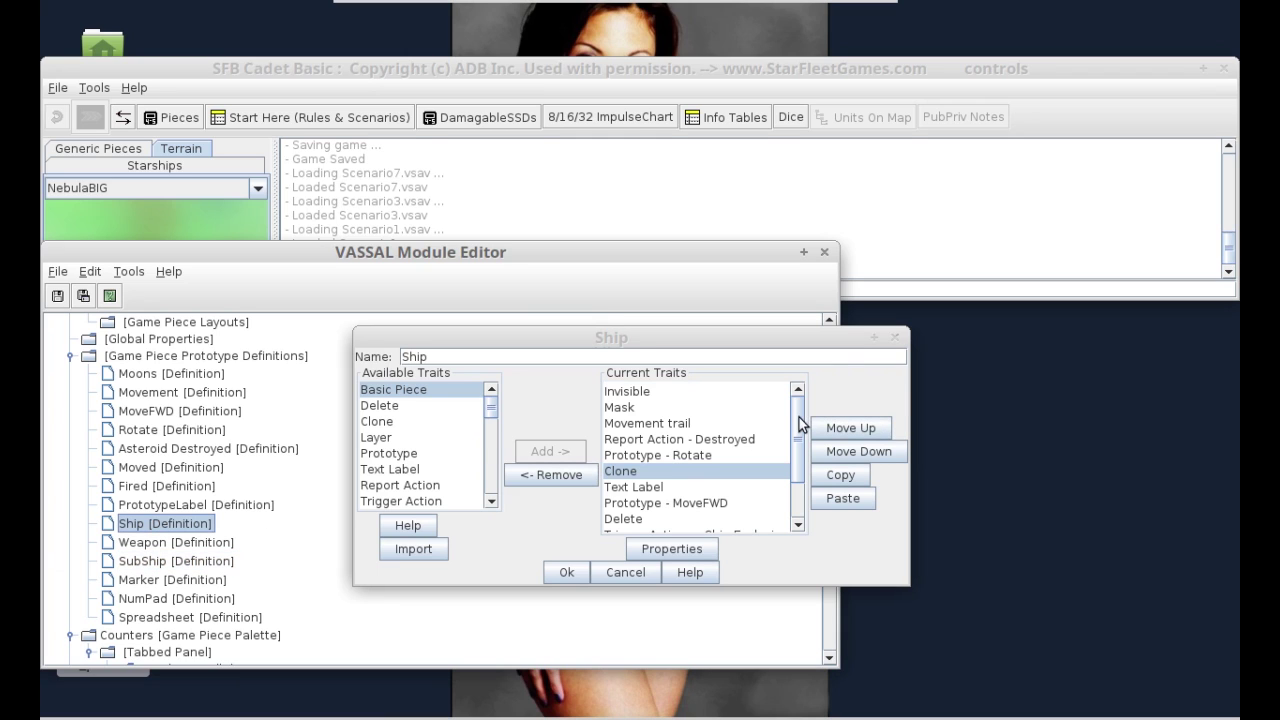
{"action": "left_click_drag", "start_coordinate": [802, 424], "coordinate": [797, 486]}
{"action": "left_click", "coordinate": [618, 511]}
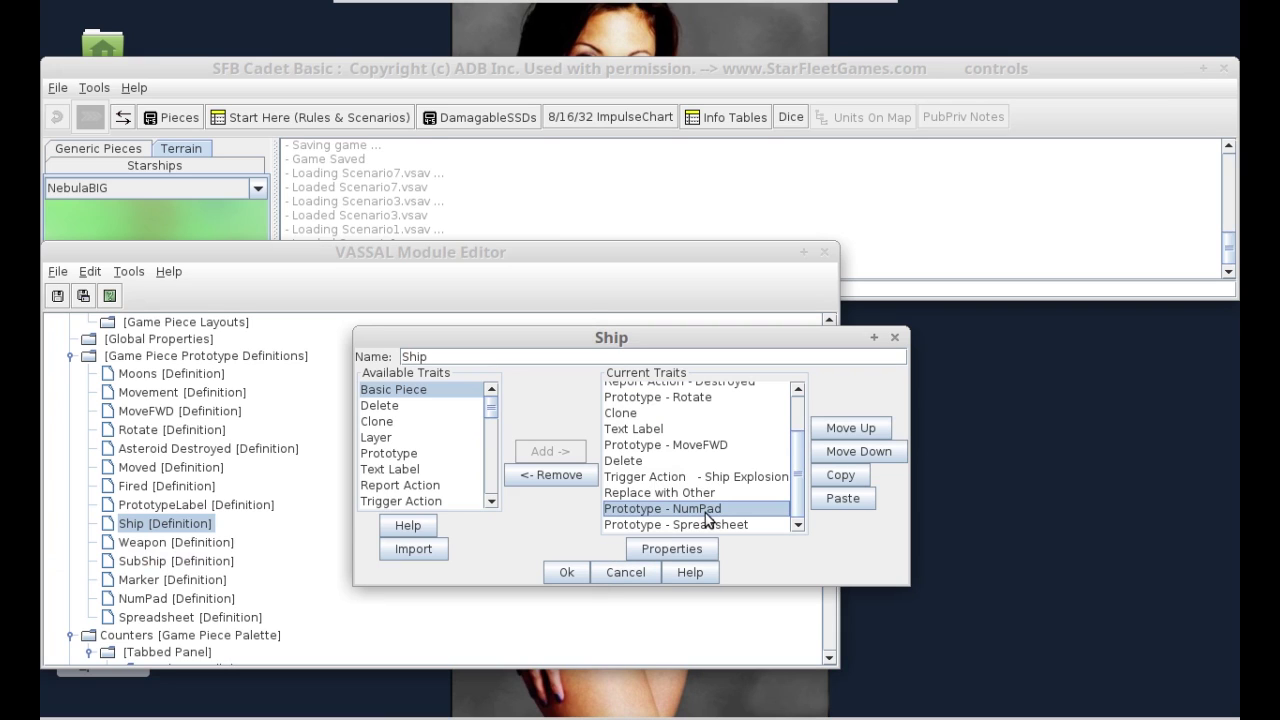
{"action": "left_click", "coordinate": [629, 573]}
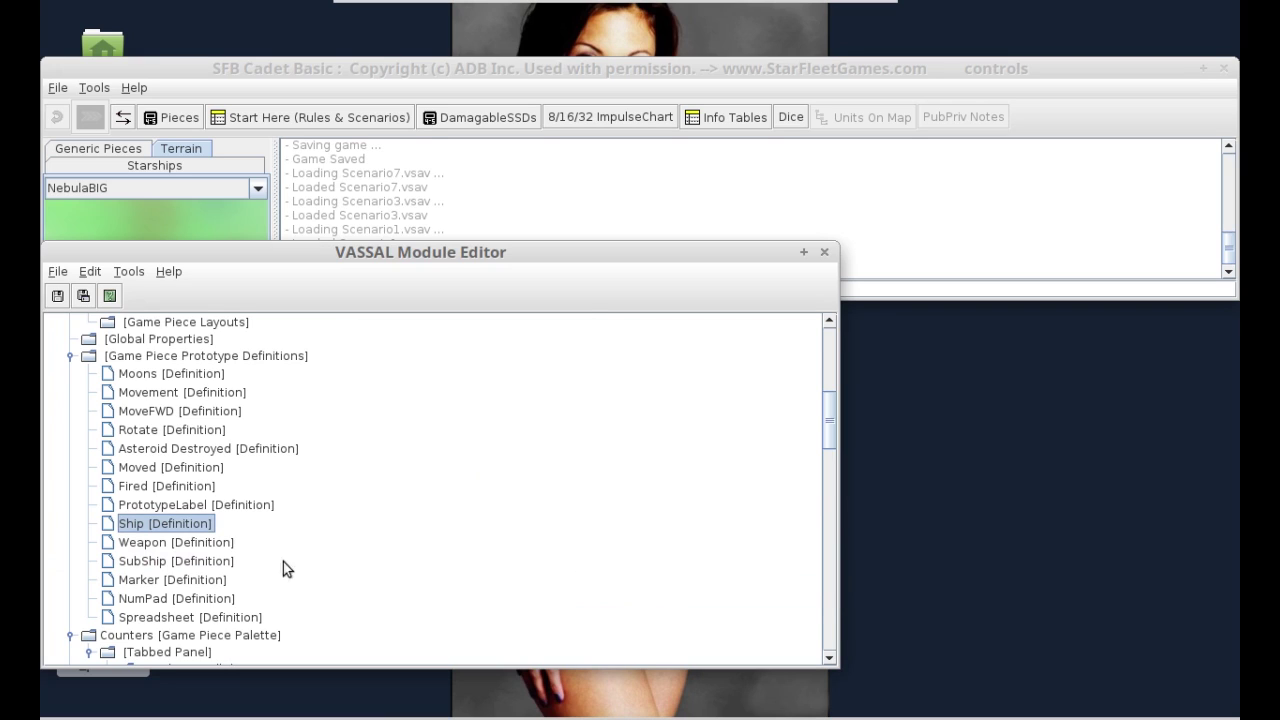
- Open the Weapon prototype definition, check its current traits including the NumPad prototype, and close it
{"action": "double_click", "coordinate": [139, 545]}
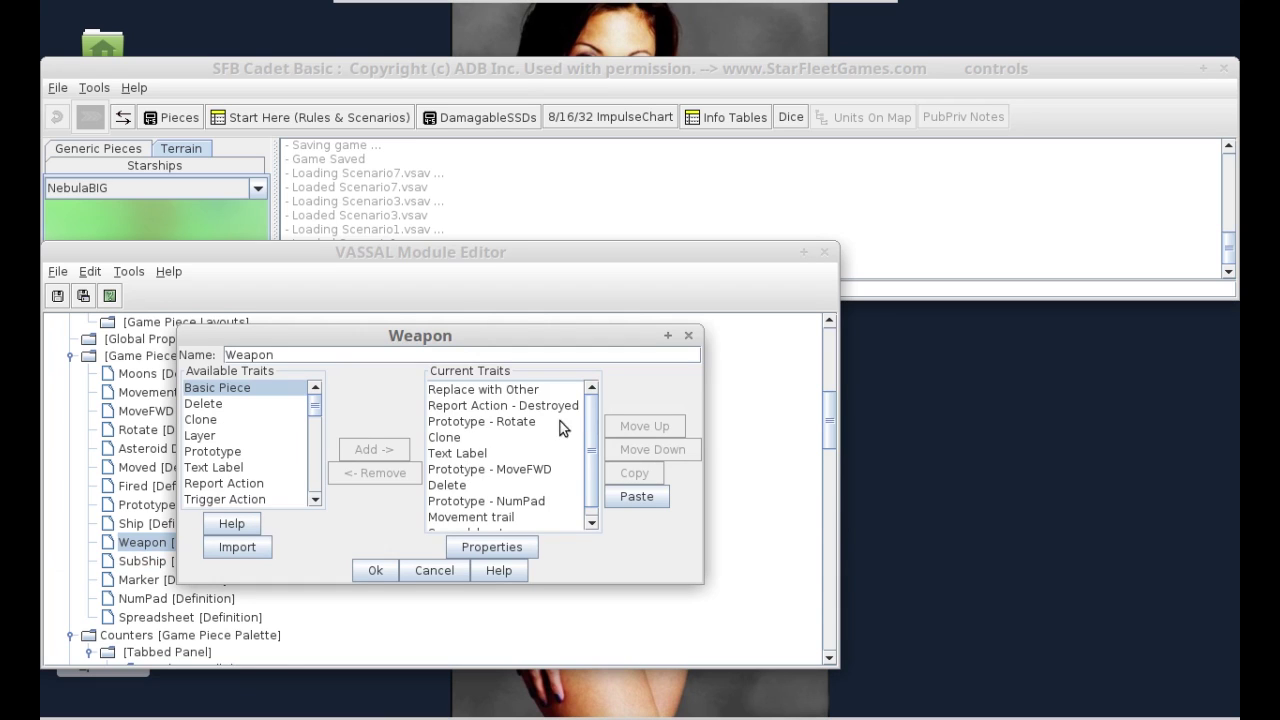
{"action": "scroll", "coordinate": [590, 420], "scroll_direction": "down", "scroll_amount": 1}
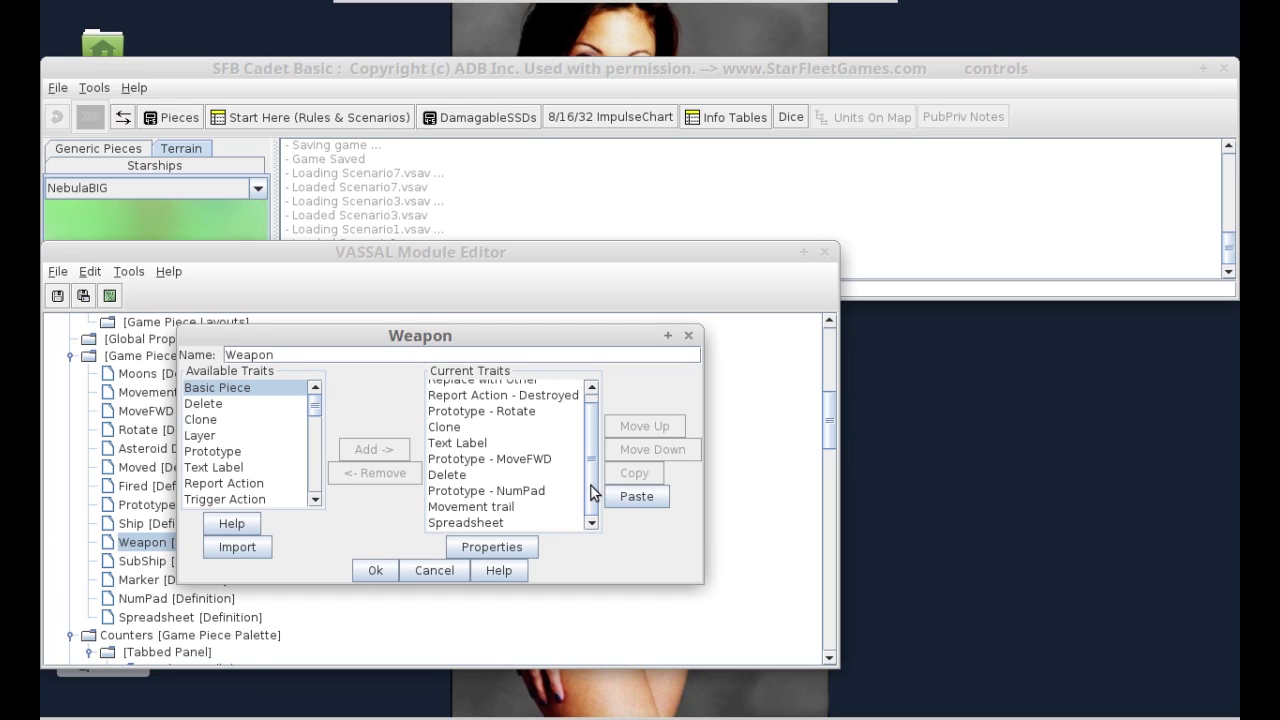
{"action": "left_click_drag", "start_coordinate": [592, 490], "coordinate": [591, 414]}
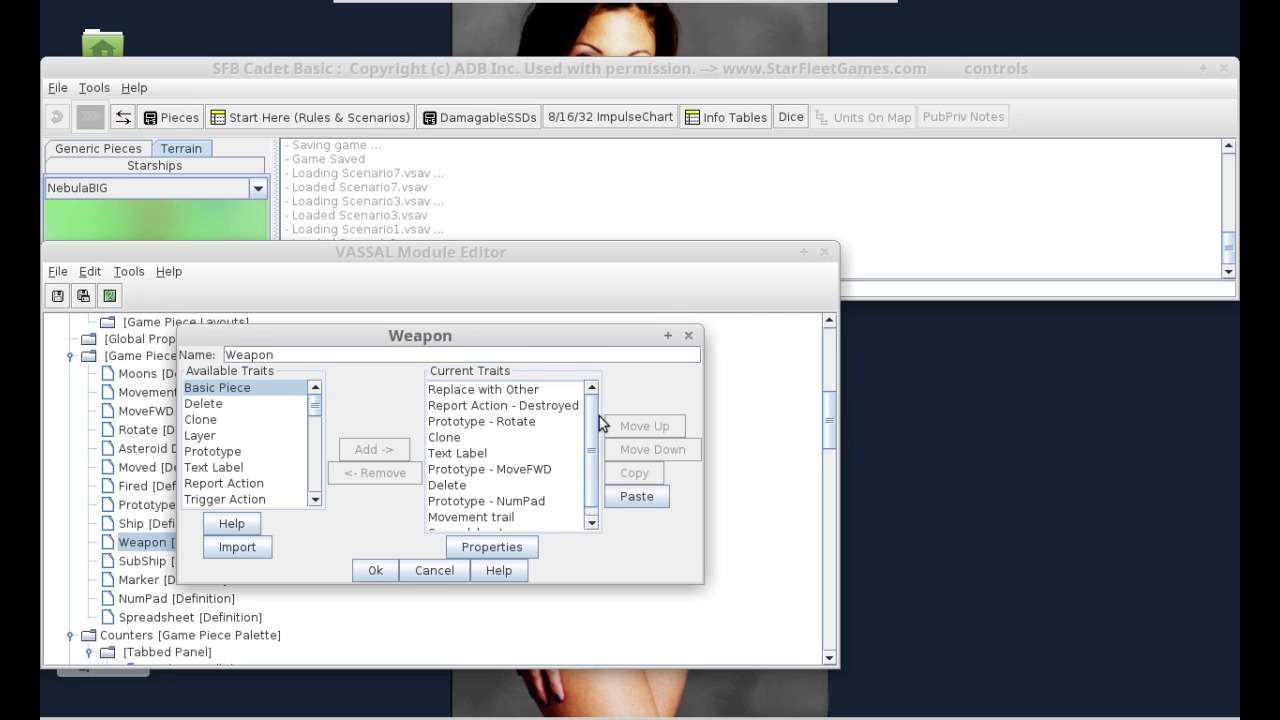
{"action": "left_click", "coordinate": [516, 501]}
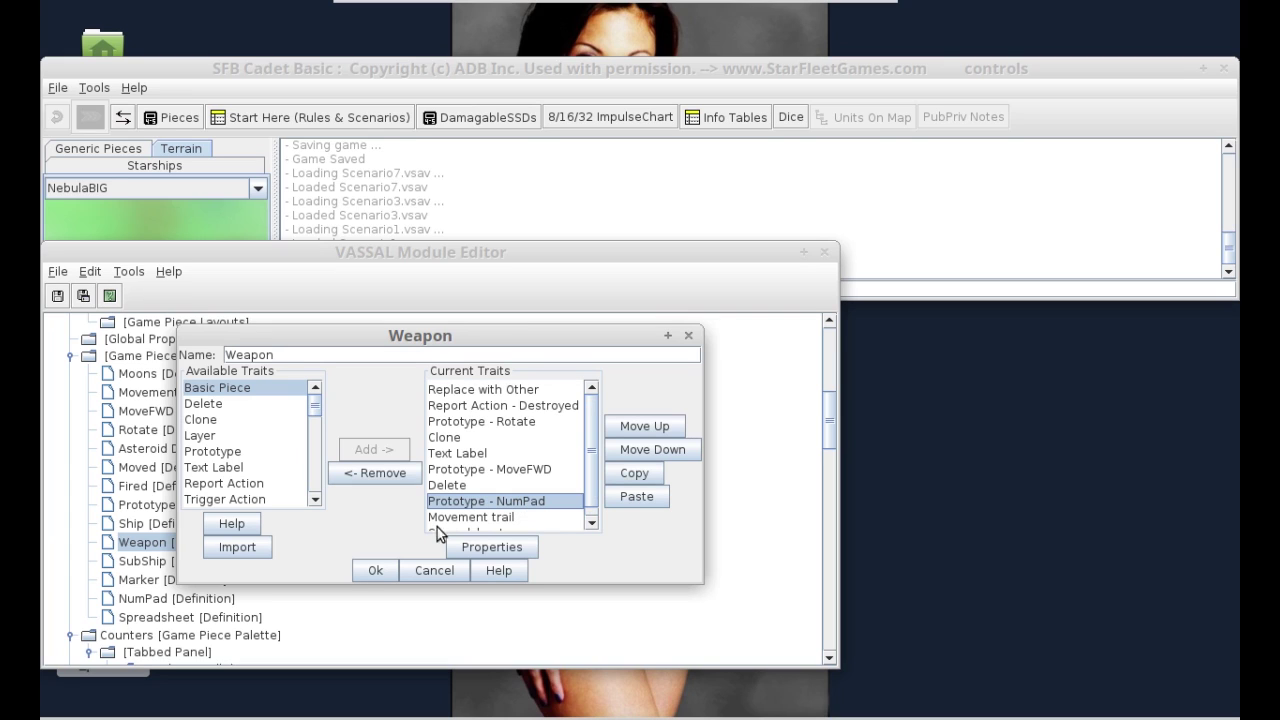
{"action": "left_click", "coordinate": [375, 571]}
- Check the NumPad prototype trait in the SubShip prototype definition and close it without changes
{"action": "double_click", "coordinate": [170, 563]}
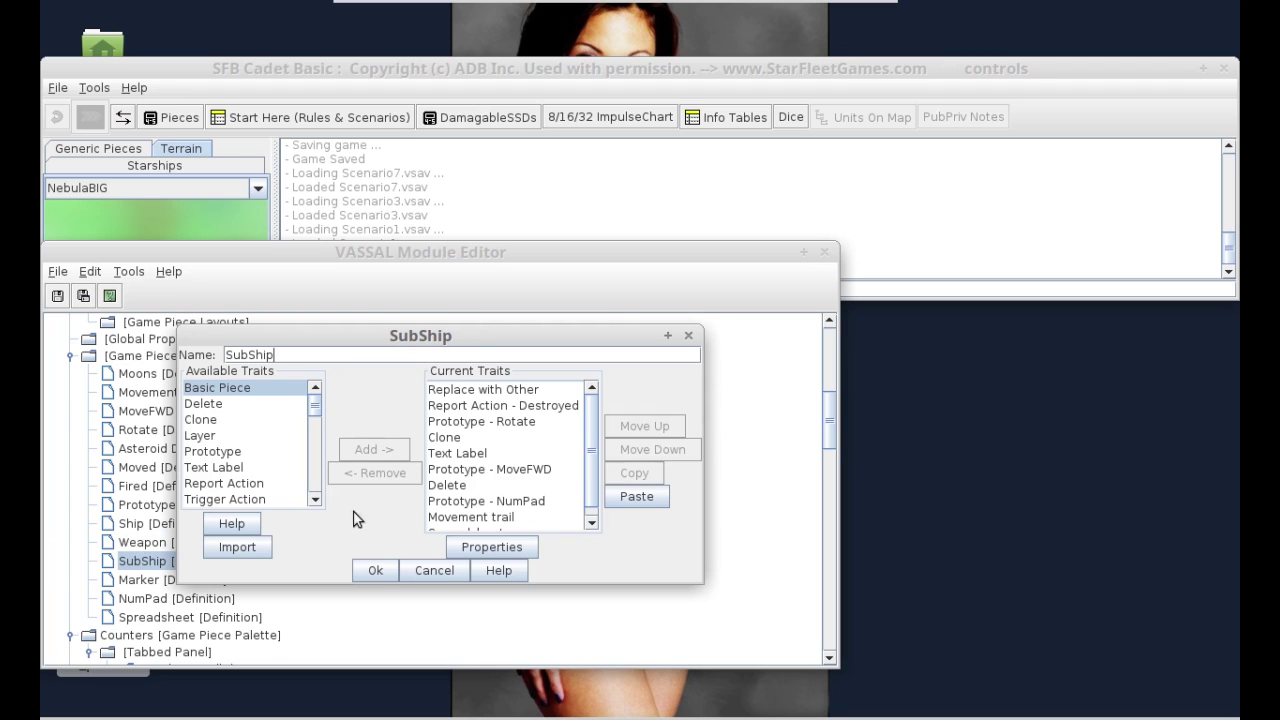
{"action": "left_click", "coordinate": [512, 504]}
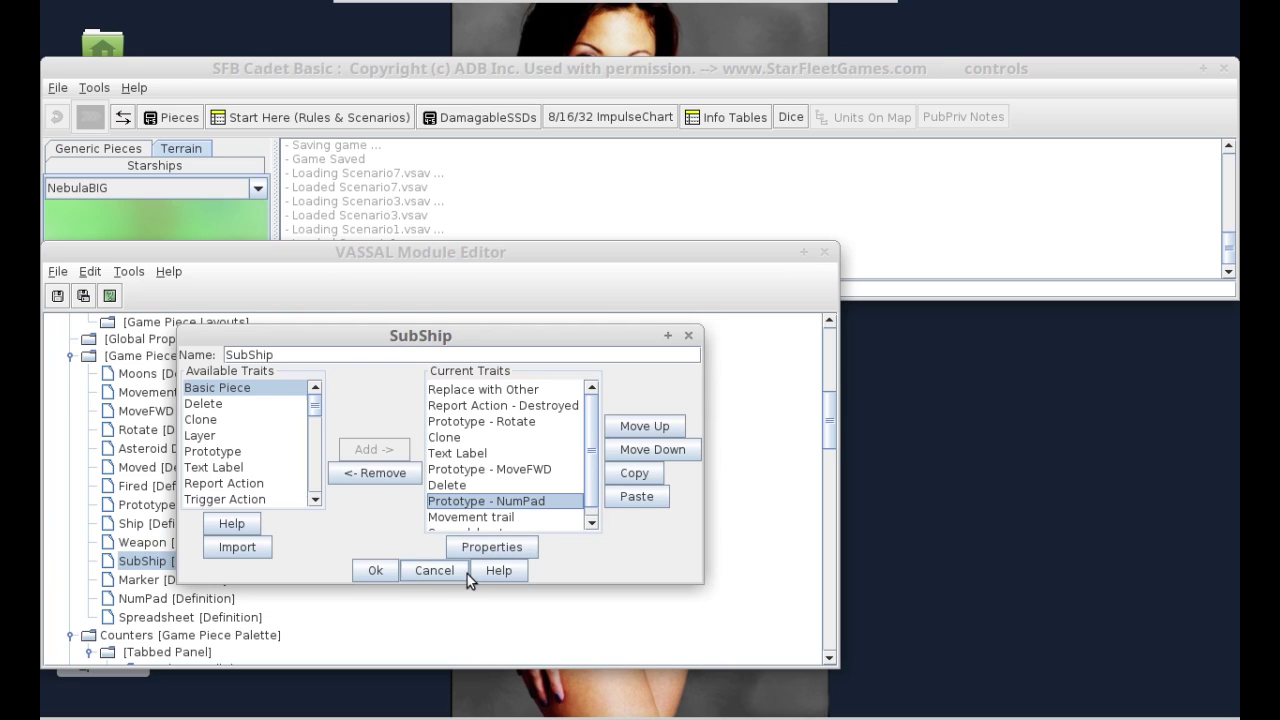
{"action": "left_click", "coordinate": [408, 568]}
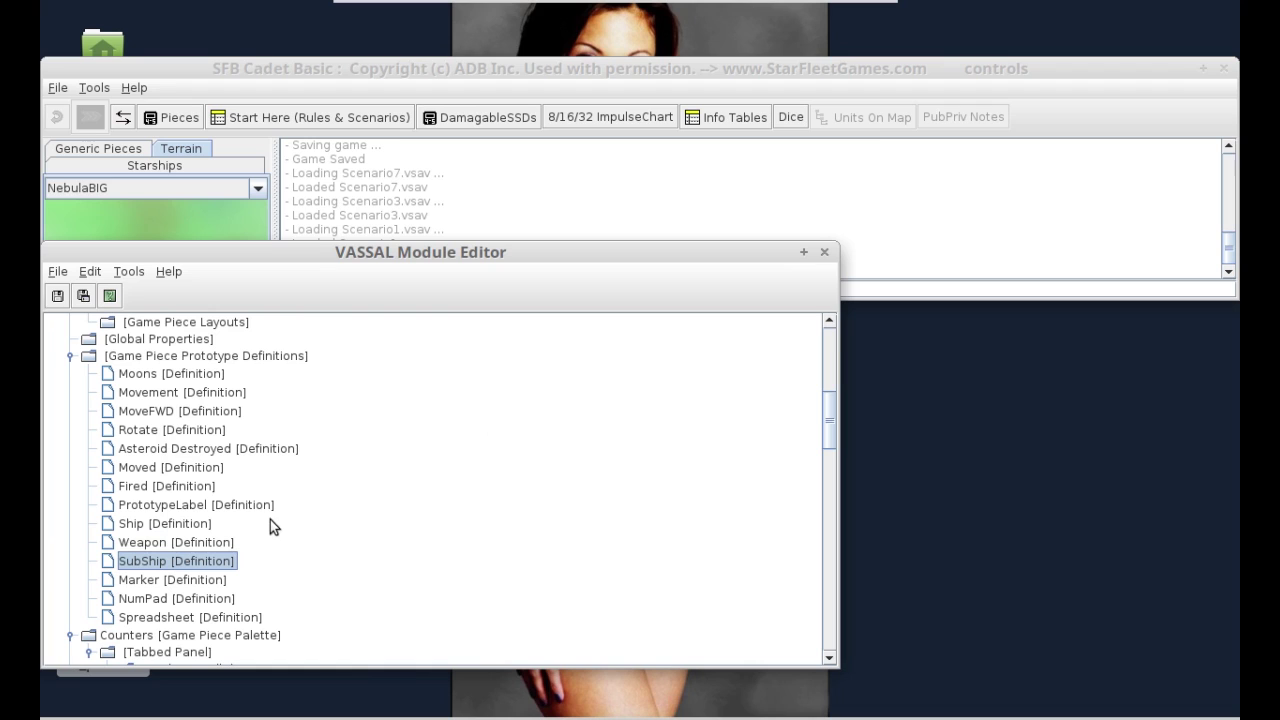
- Inspect the keystrokes of the Forward trigger action in the NumPad prototype definition, and close the definition
{"action": "left_click", "coordinate": [182, 600]}
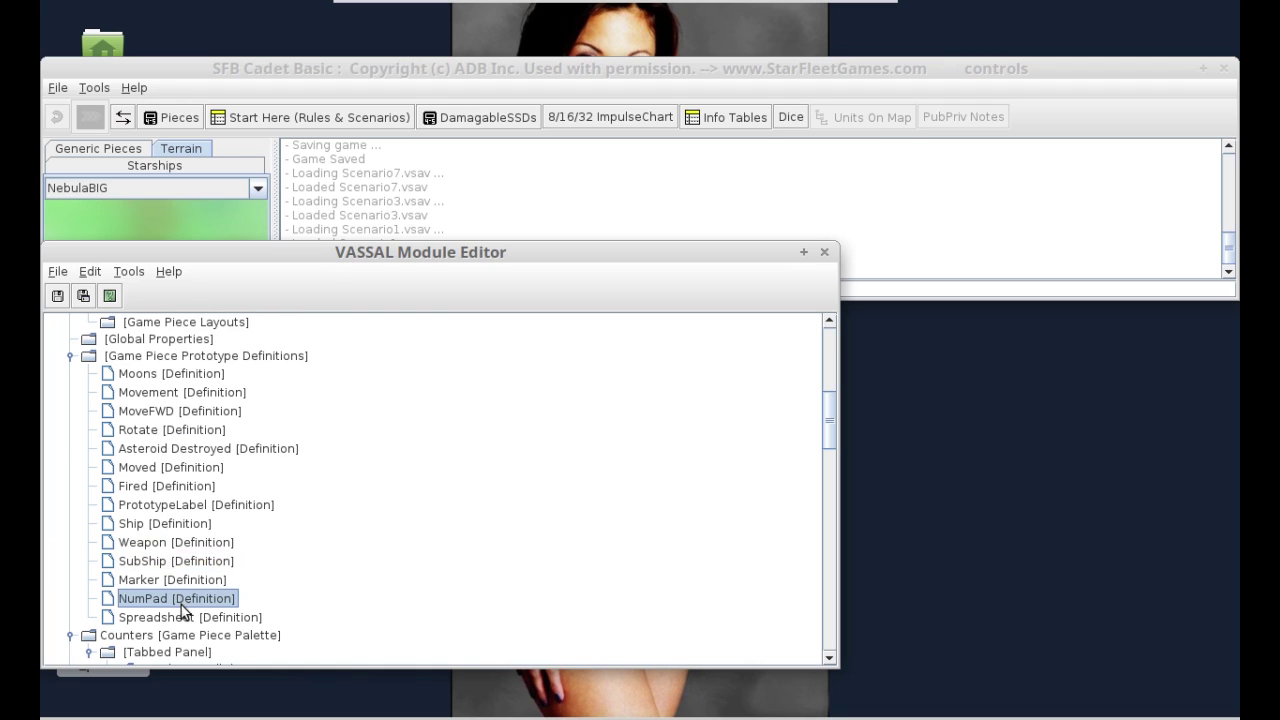
{"action": "double_click", "coordinate": [191, 597]}
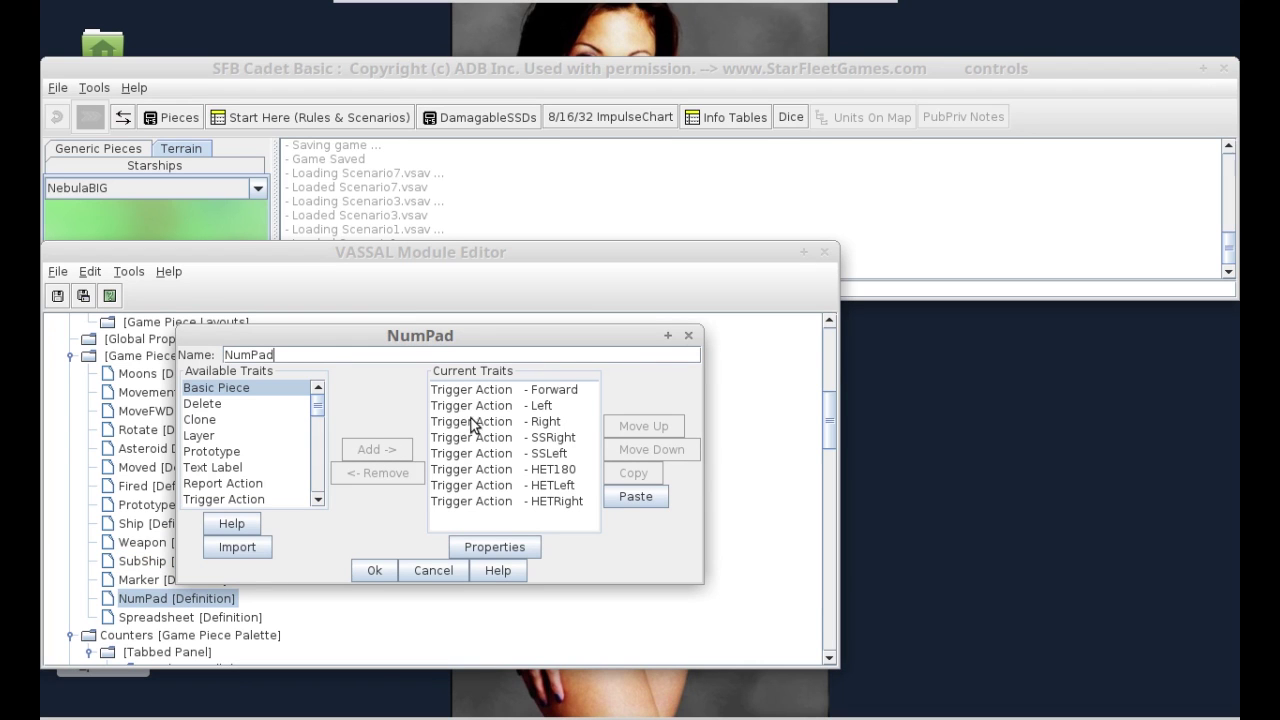
{"action": "double_click", "coordinate": [487, 390]}
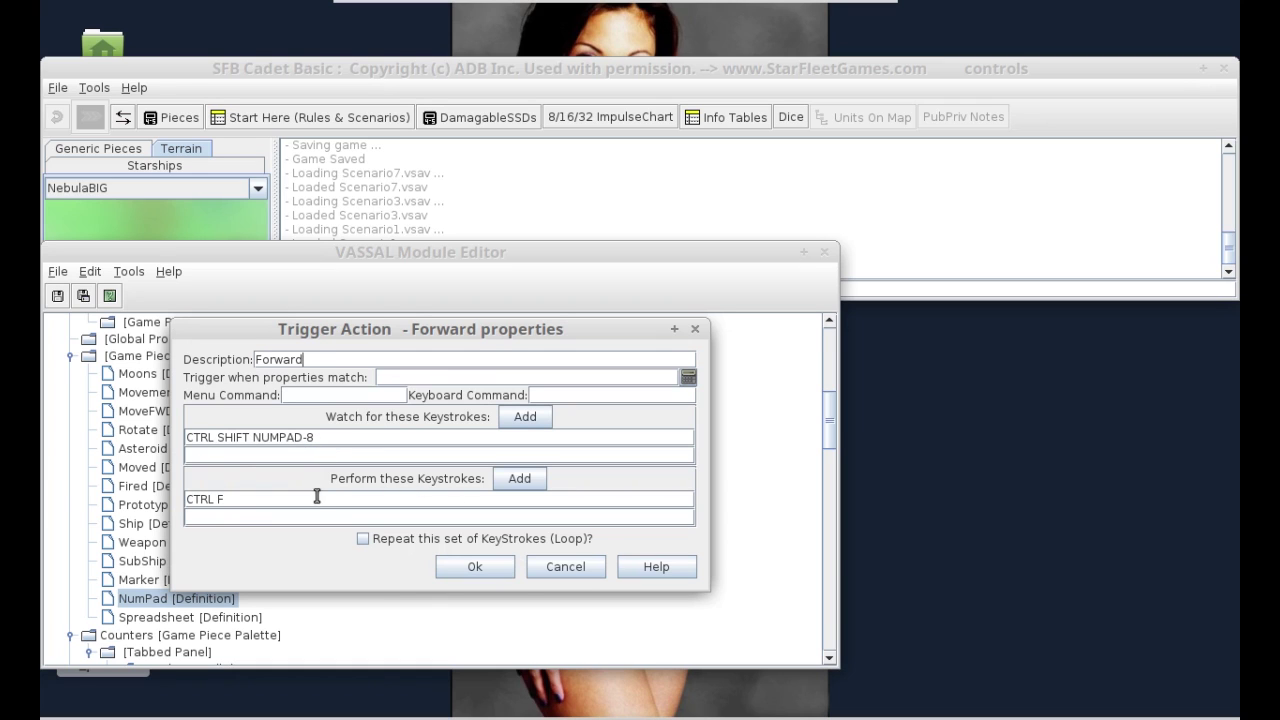
{"action": "left_click", "coordinate": [444, 566]}
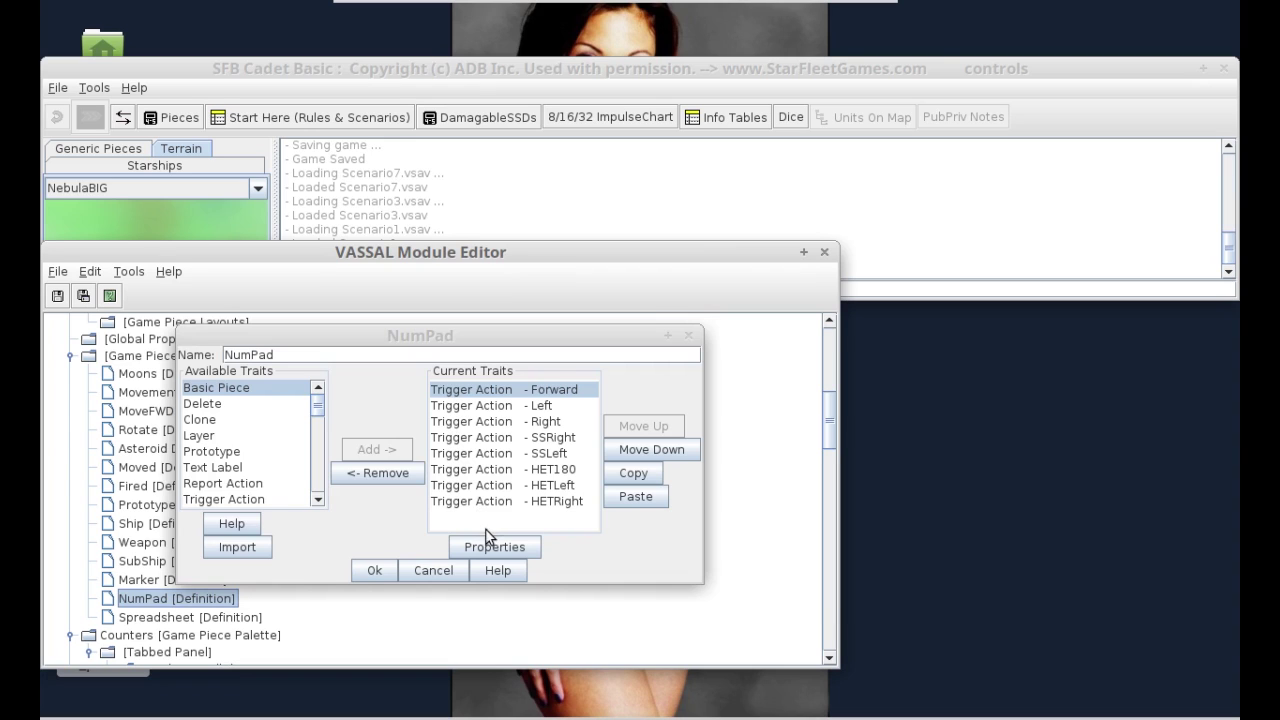
{"action": "left_click", "coordinate": [367, 571]}
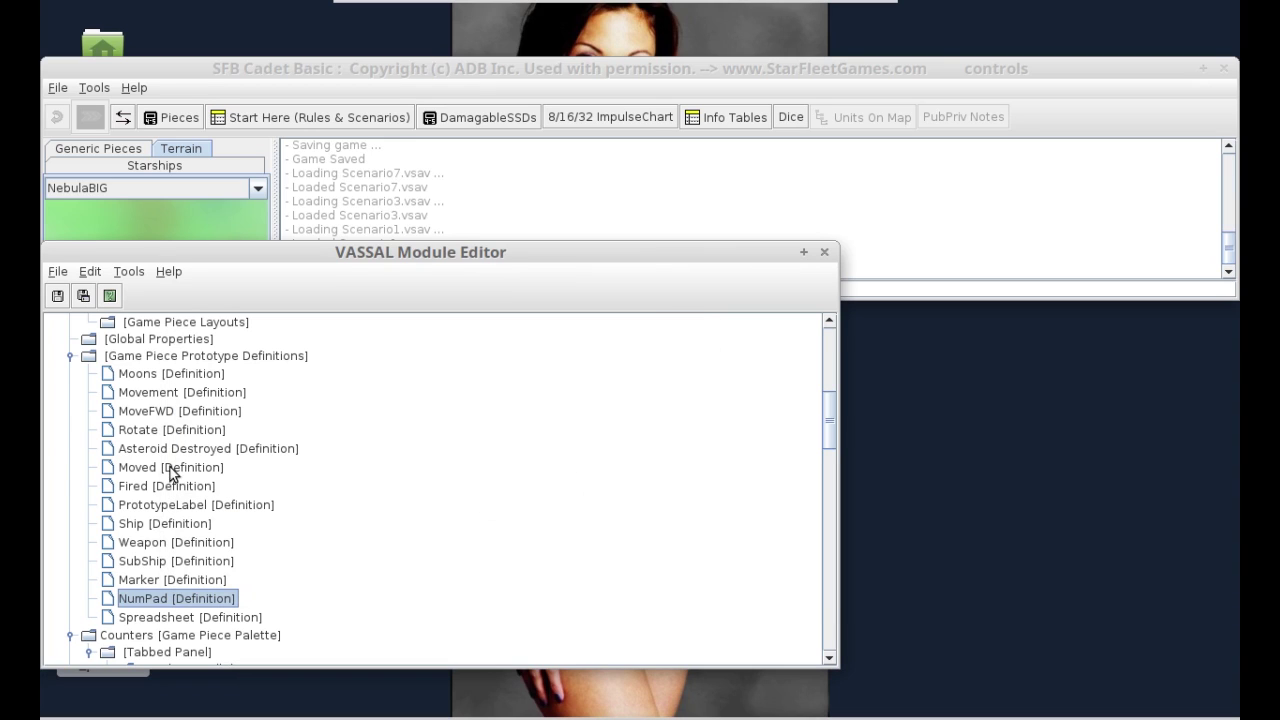
- View the Move fixed distance trait's properties in the MoveFWD prototype definition and close both without changes
{"action": "double_click", "coordinate": [125, 414]}
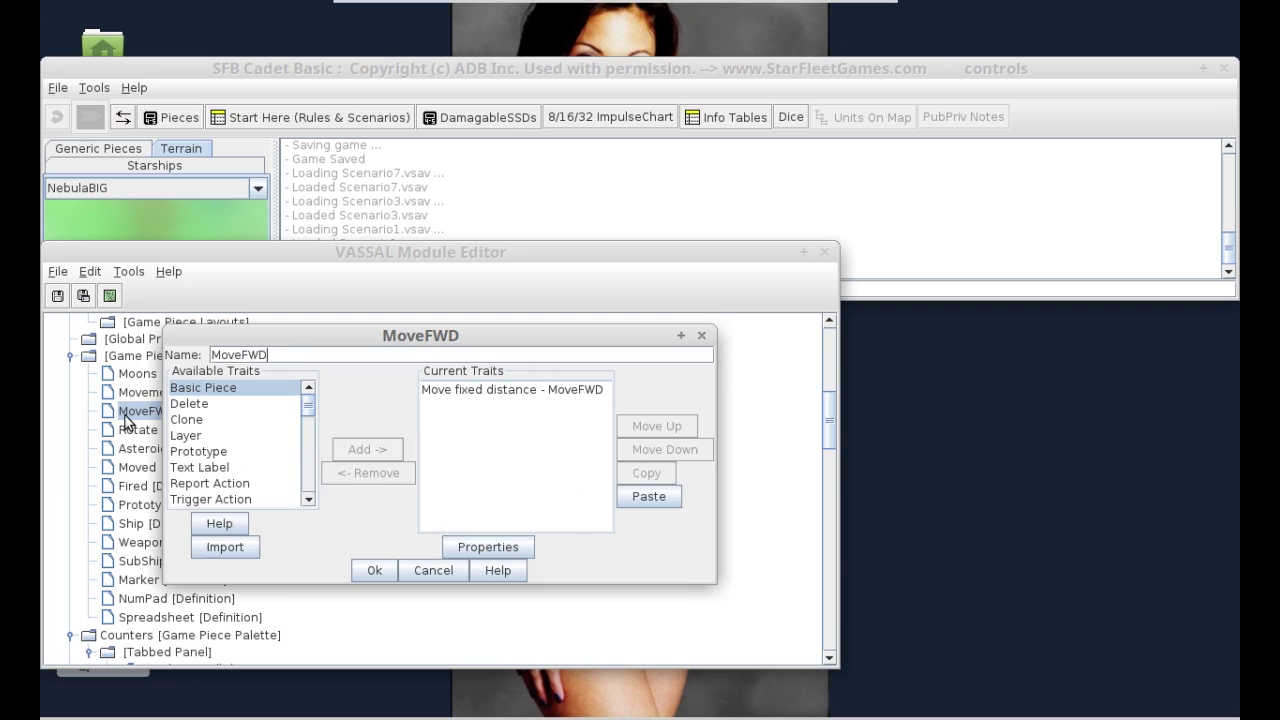
{"action": "double_click", "coordinate": [541, 392]}
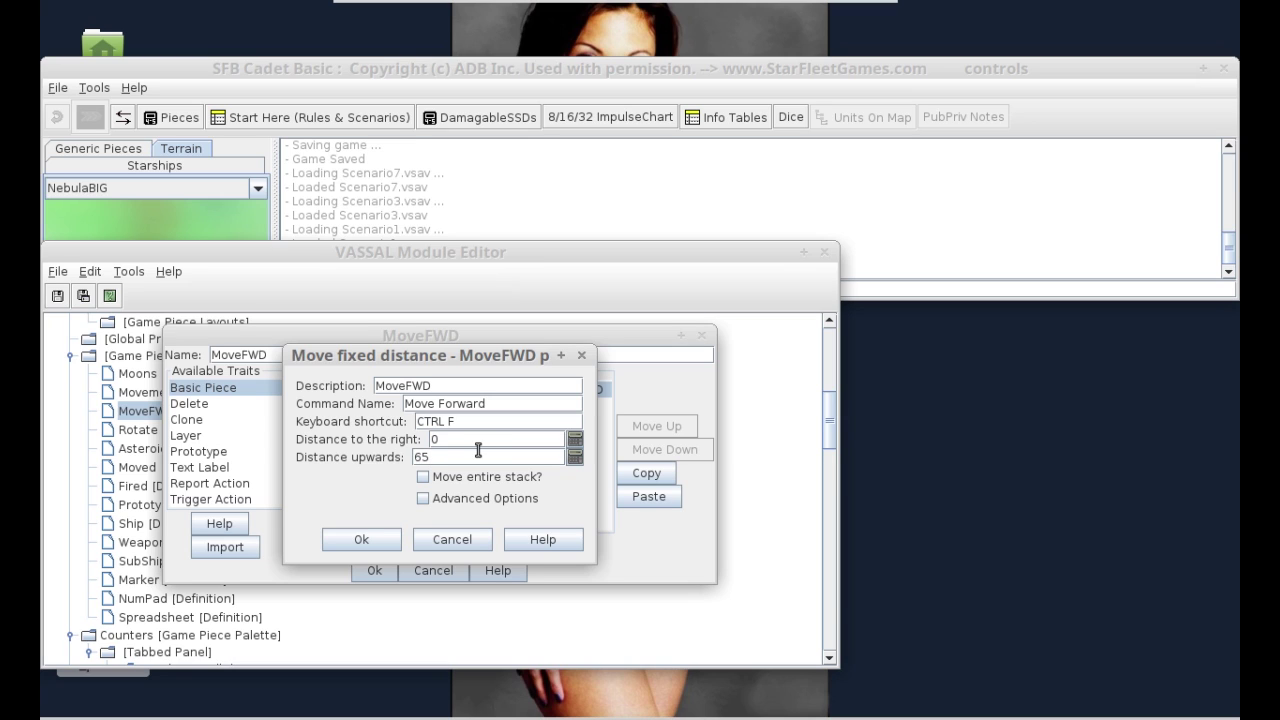
{"action": "left_click", "coordinate": [431, 539]}
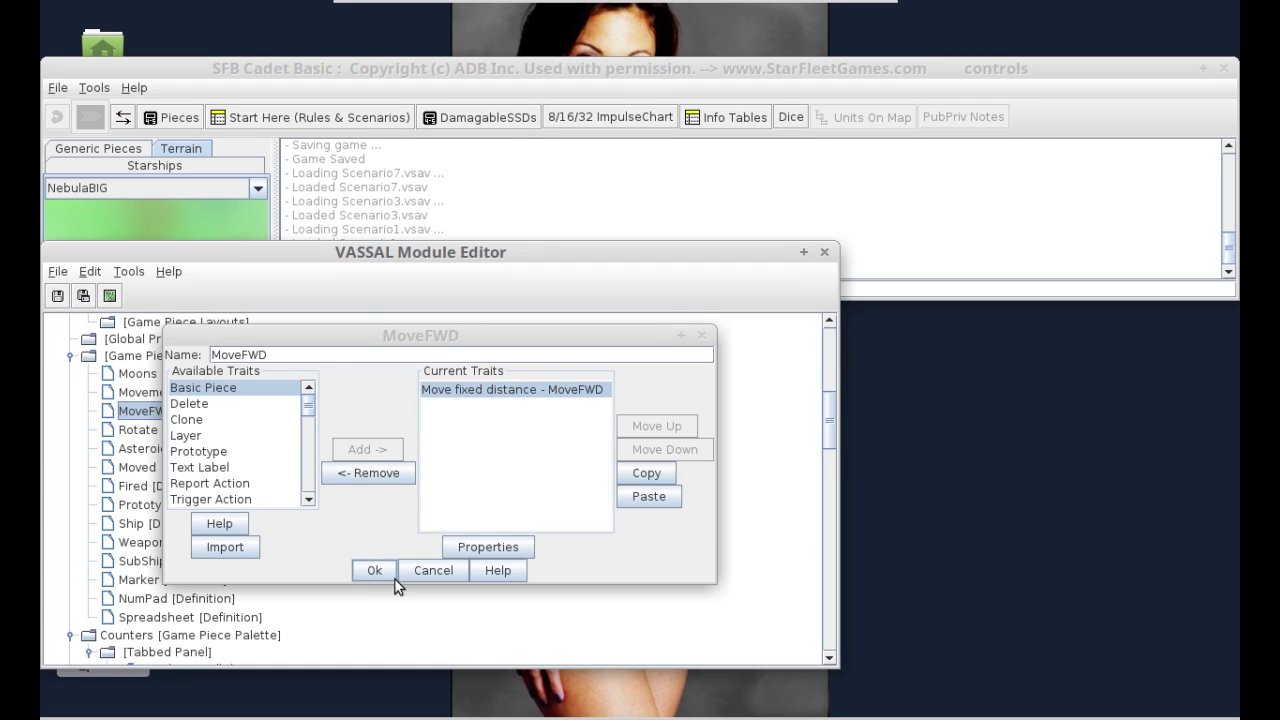
{"action": "left_click", "coordinate": [433, 565]}
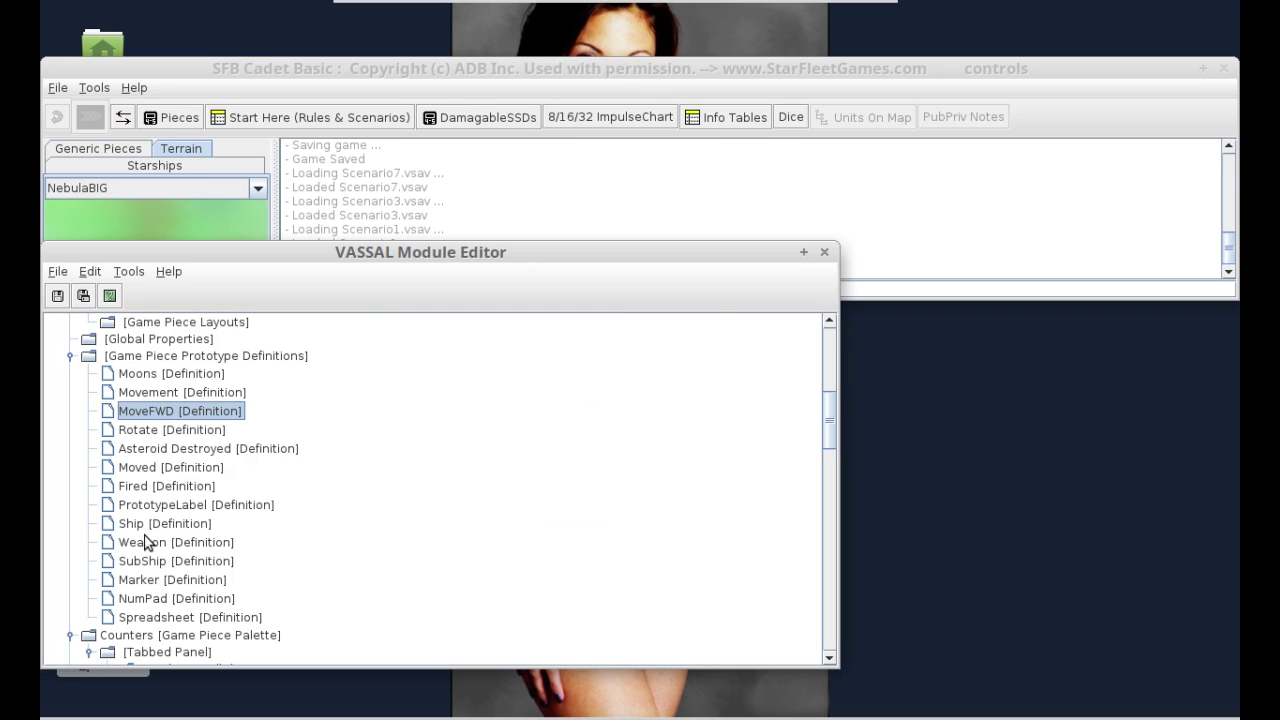
- Check the Spreadsheet trait's keyboard command and size in the Spreadsheet prototype definition, and close it
{"action": "left_click", "coordinate": [160, 619]}
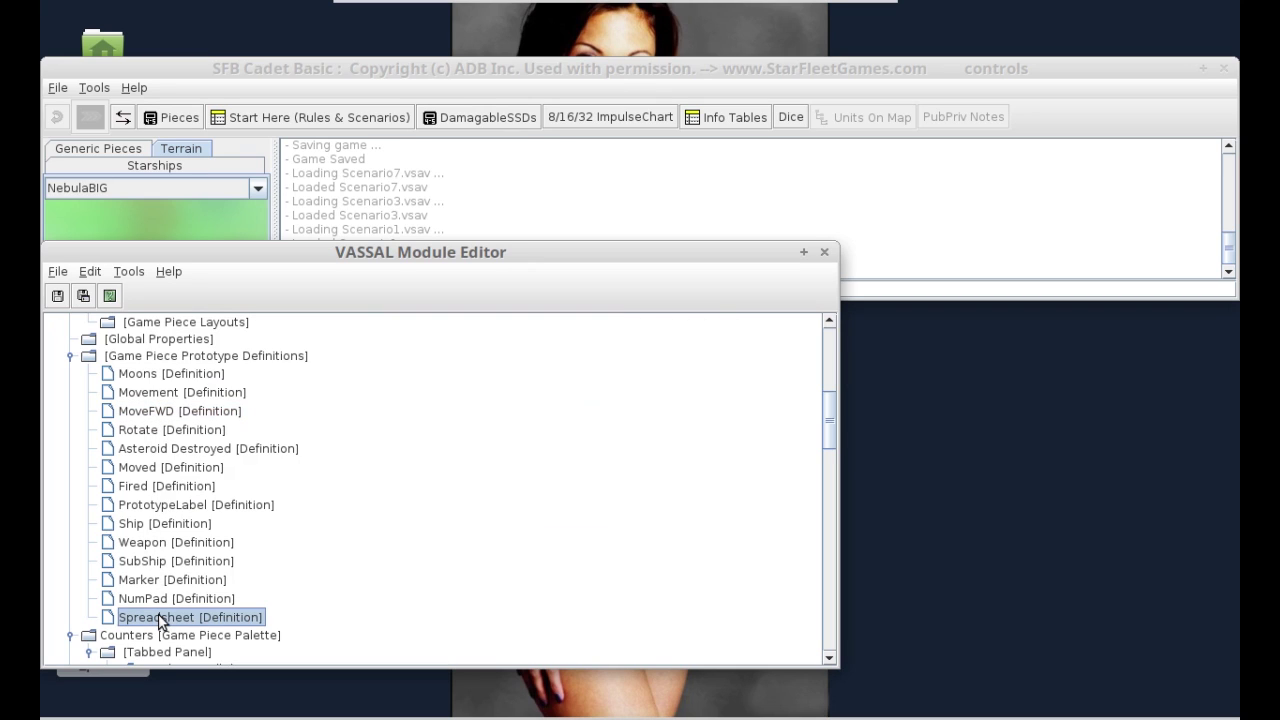
{"action": "double_click", "coordinate": [160, 619]}
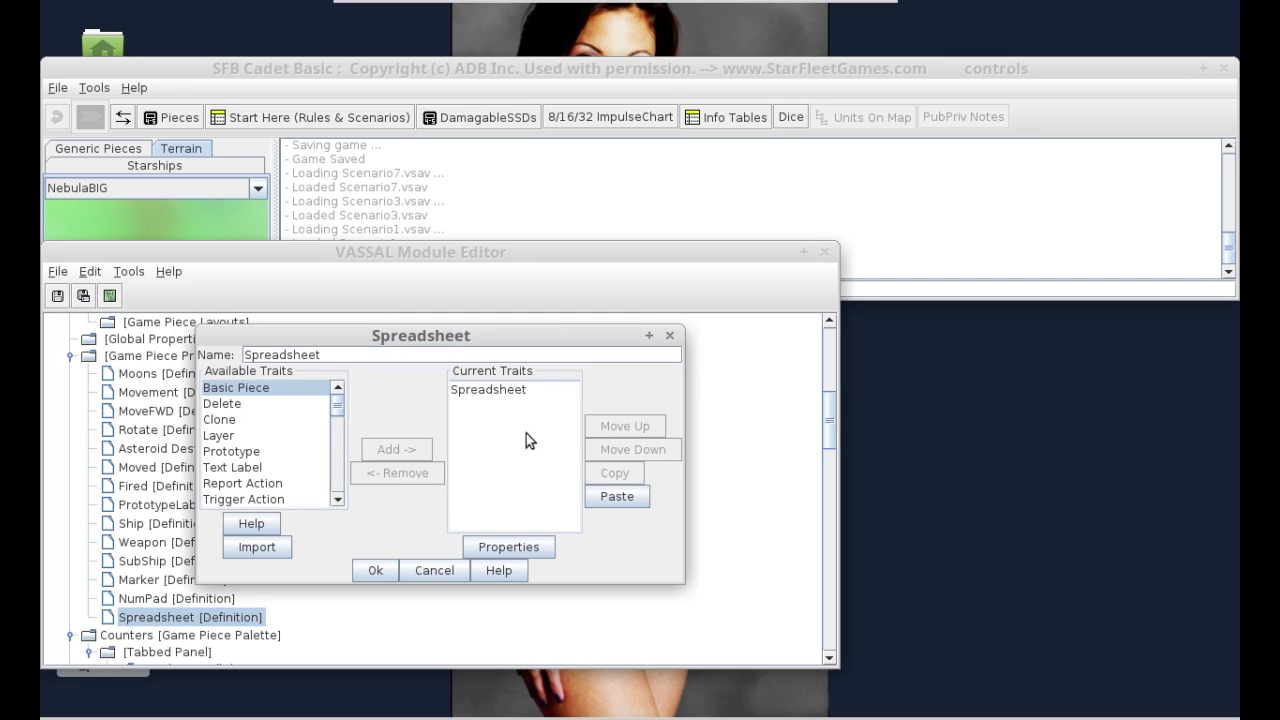
{"action": "left_click", "coordinate": [514, 390]}
{"action": "double_click", "coordinate": [514, 390]}
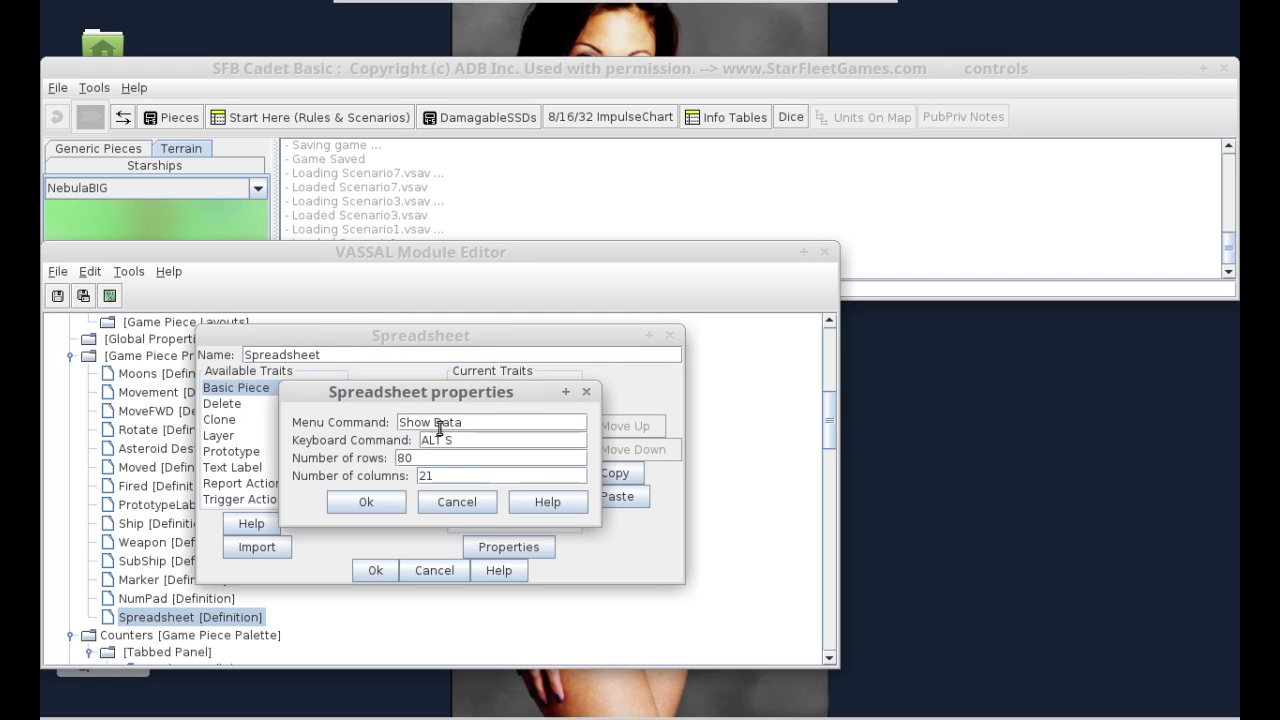
{"action": "left_click_drag", "start_coordinate": [457, 443], "coordinate": [360, 457]}
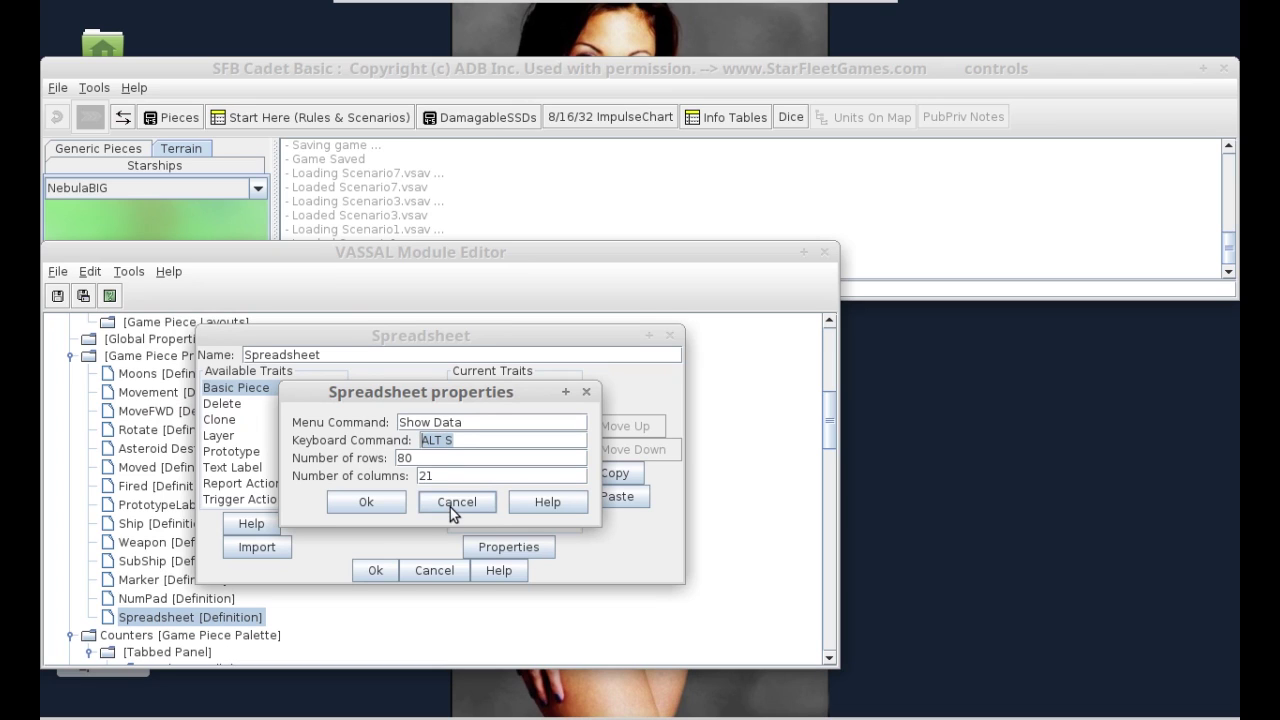
{"action": "left_click", "coordinate": [382, 502]}
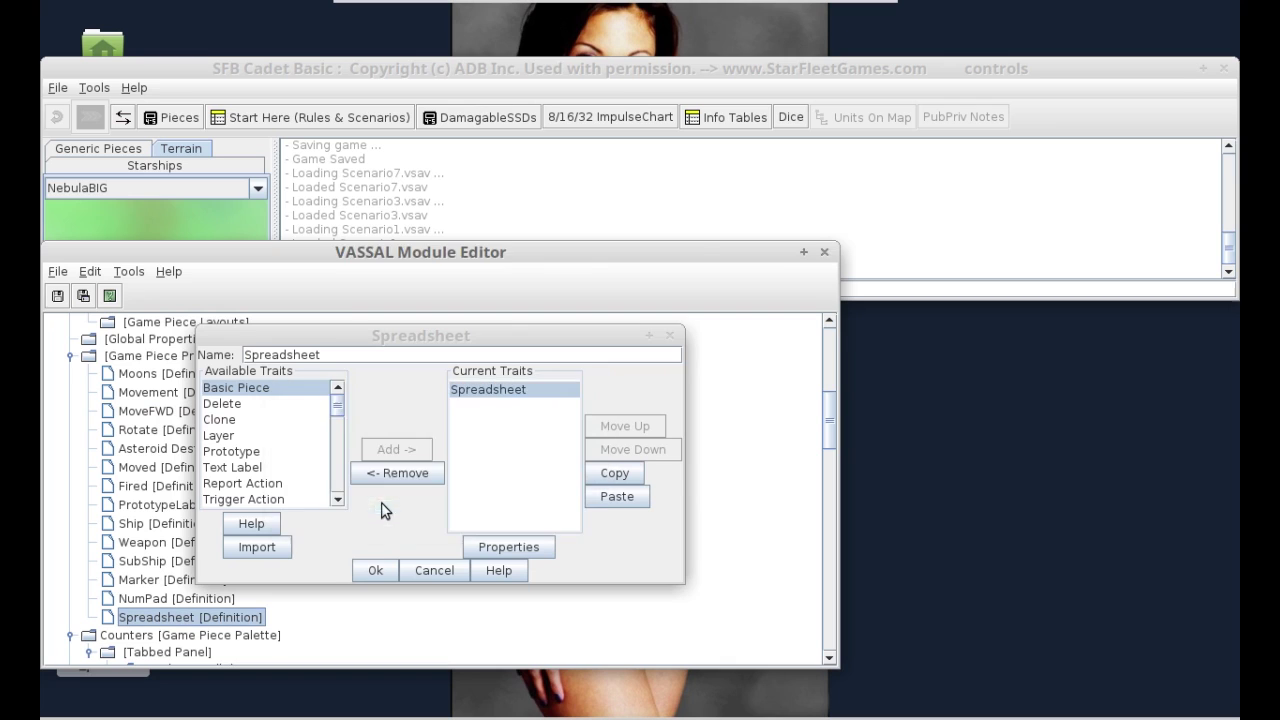
{"action": "left_click", "coordinate": [376, 569]}
- Collapse the prototype definitions and review the Movement, Moved, Fired and Ship prototype traits of the Federatian CA piece
{"action": "left_click", "coordinate": [71, 355]}
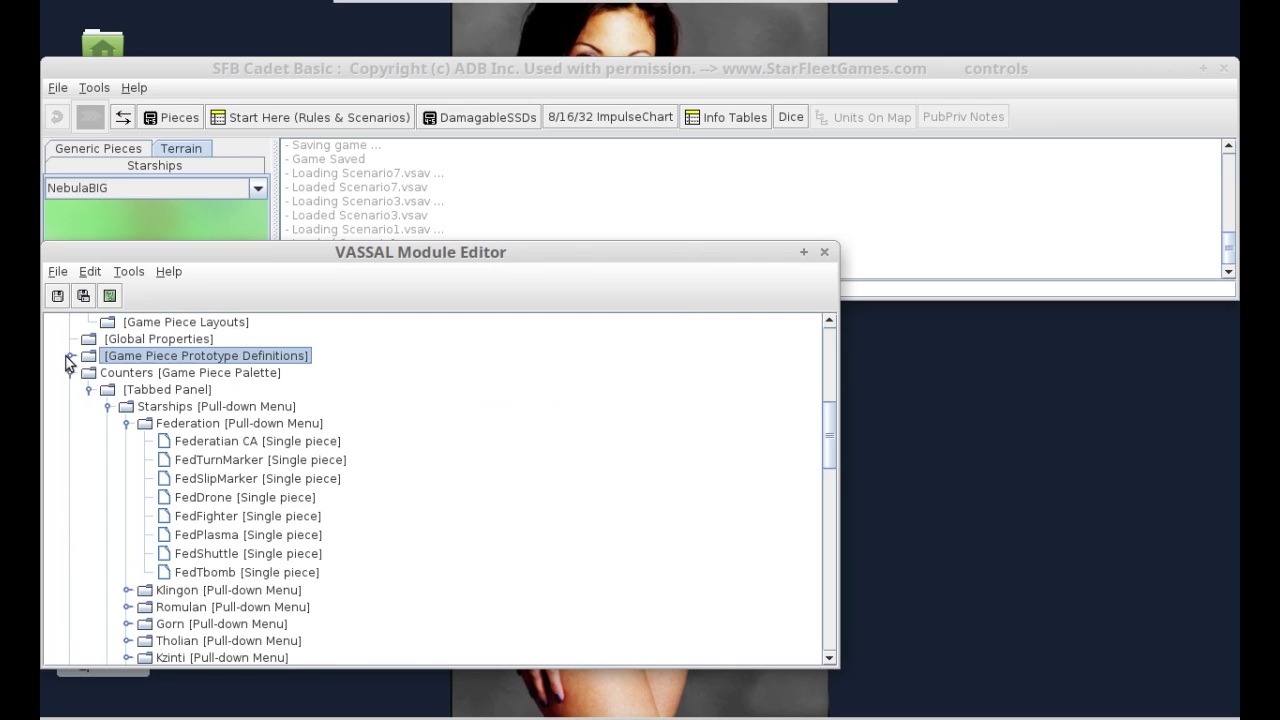
{"action": "double_click", "coordinate": [183, 444]}
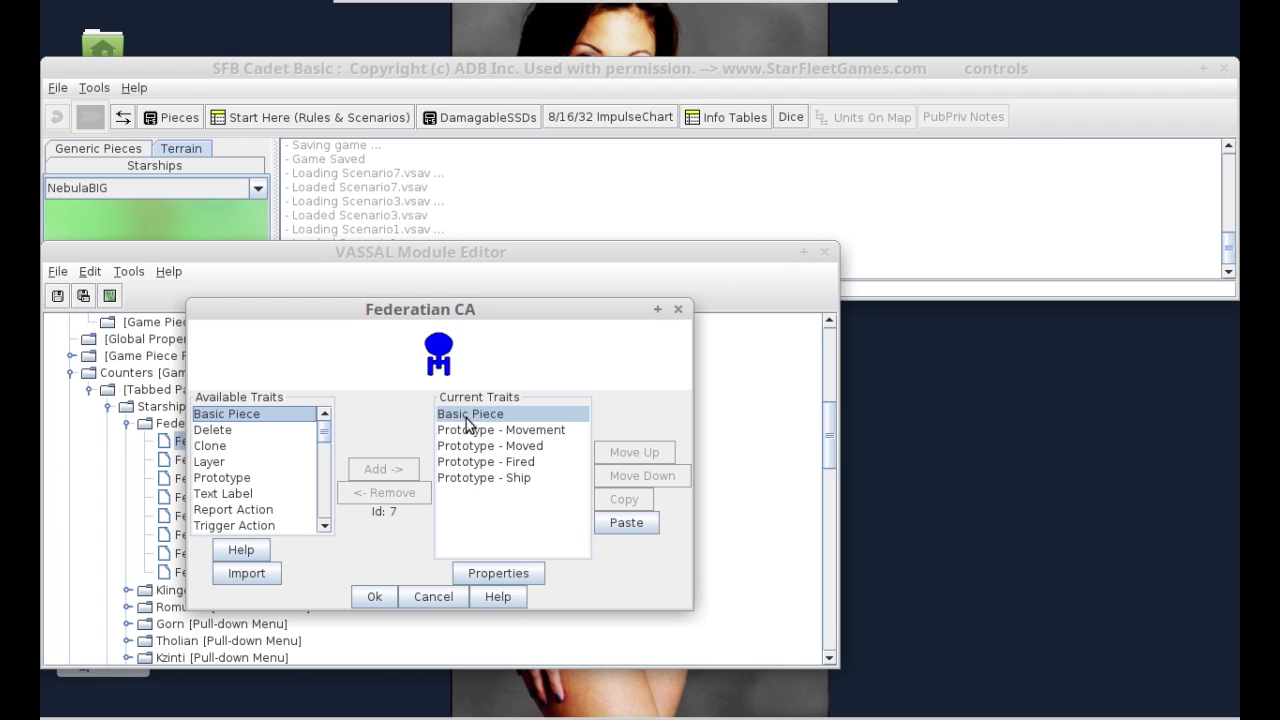
{"action": "left_click", "coordinate": [538, 431]}
{"action": "left_click", "coordinate": [540, 446]}
{"action": "left_click", "coordinate": [538, 462]}
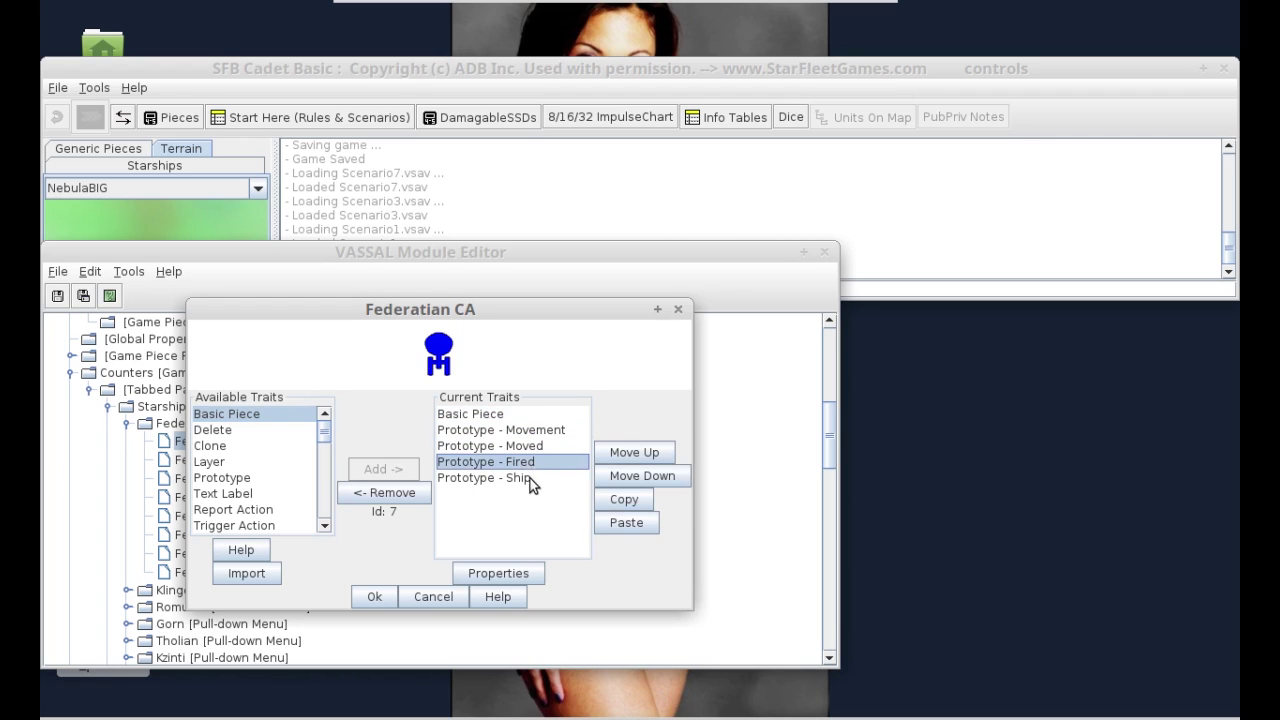
{"action": "left_click", "coordinate": [529, 479]}
{"action": "left_click", "coordinate": [376, 596]}
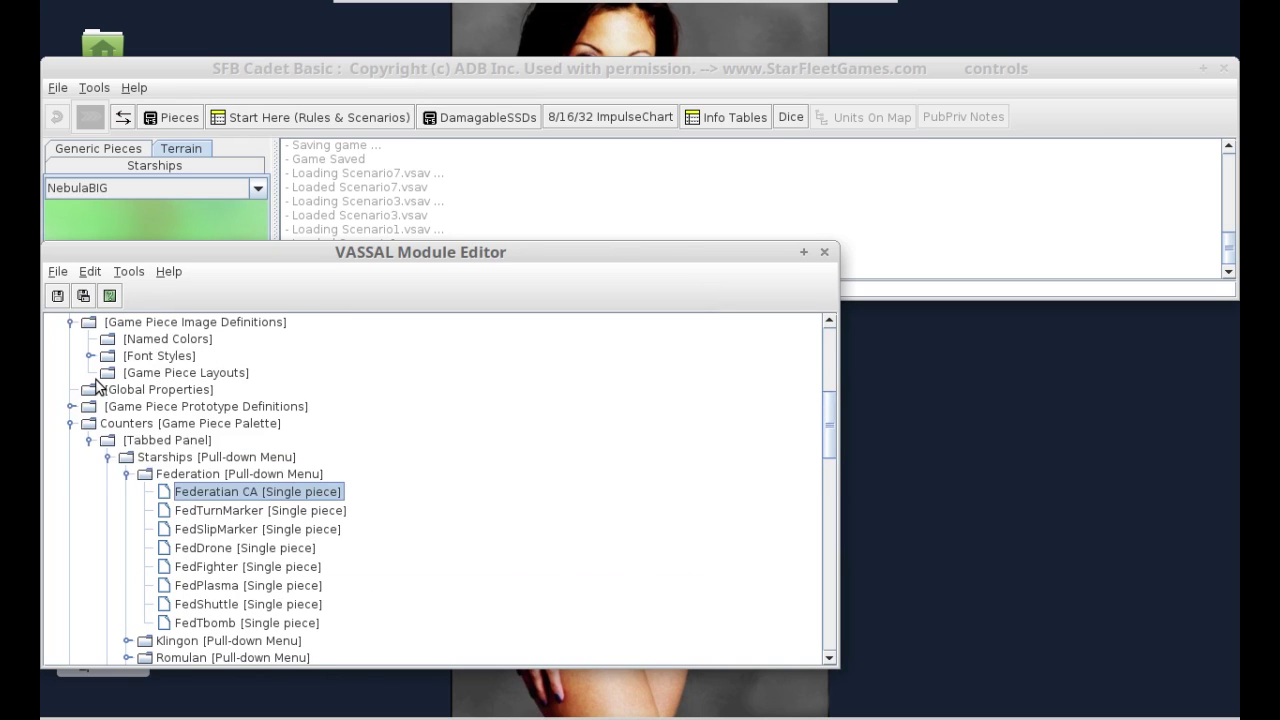
- Expand the prototype definitions again and locate the Spreadsheet prototype trait in the Ship definition
{"action": "scroll", "coordinate": [95, 390], "scroll_direction": "up", "scroll_amount": 2}
{"action": "left_click", "coordinate": [71, 462]}
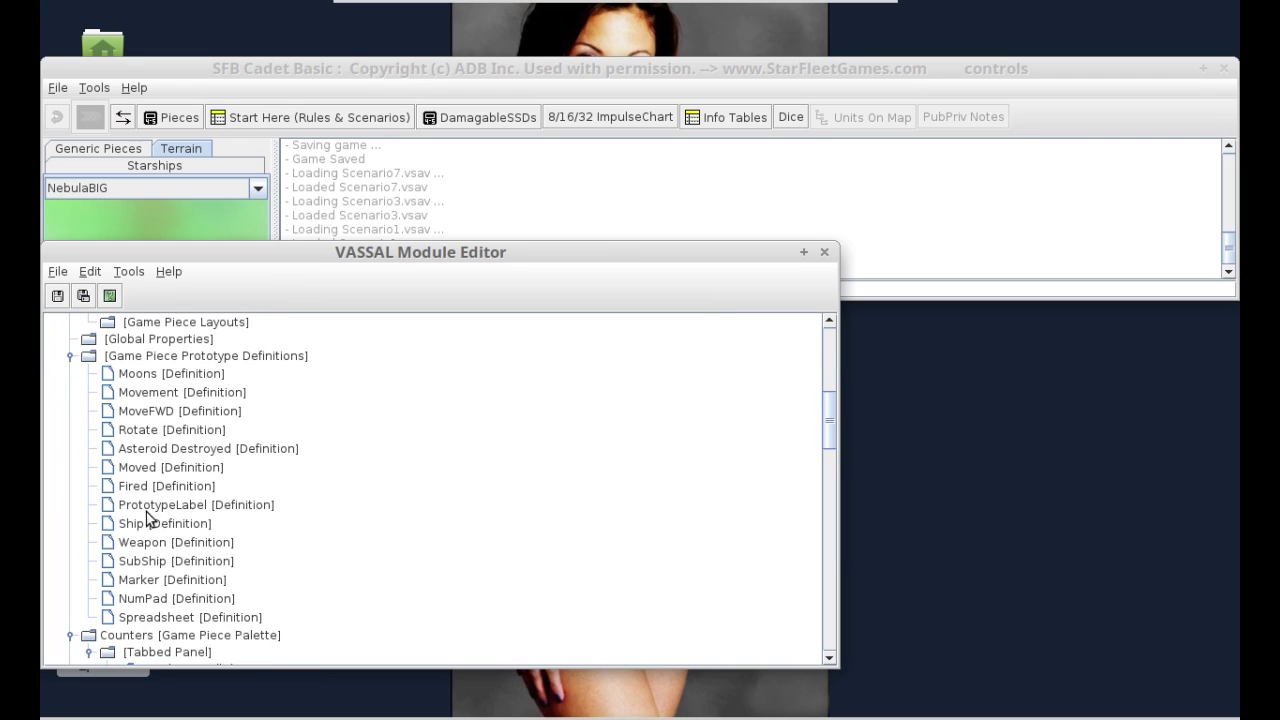
{"action": "double_click", "coordinate": [150, 523]}
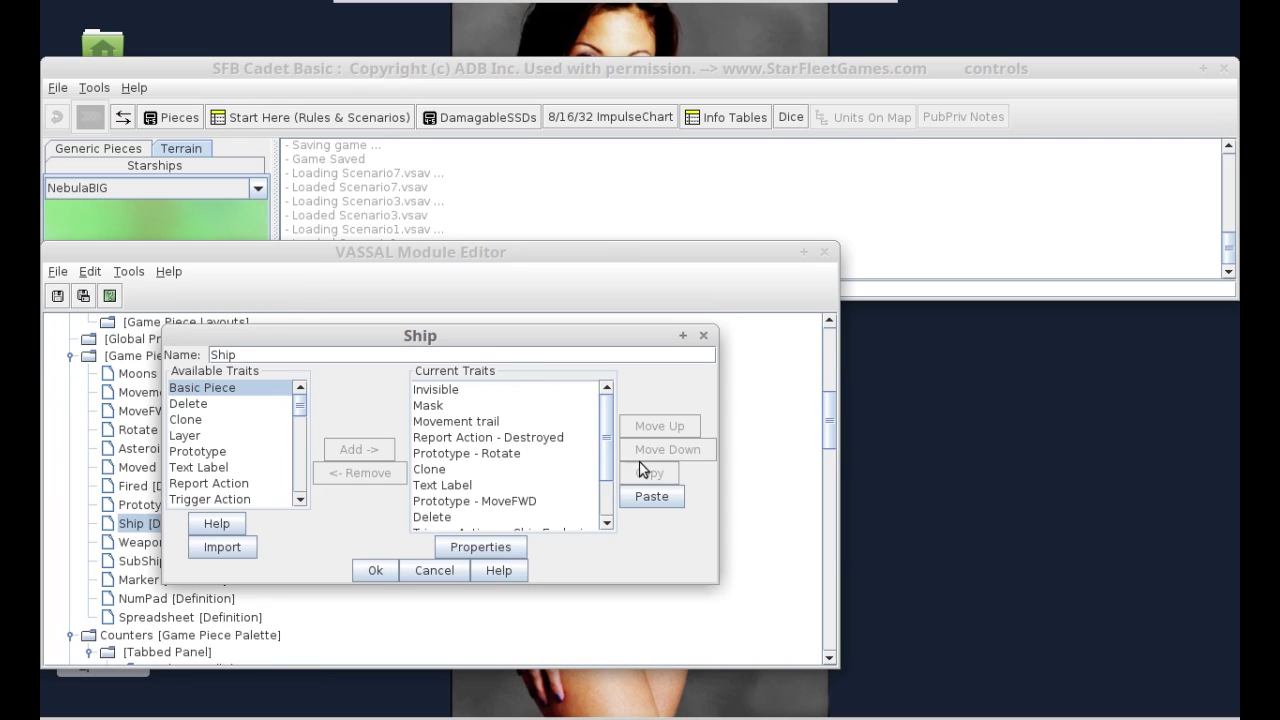
{"action": "left_click_drag", "start_coordinate": [609, 450], "coordinate": [607, 497]}
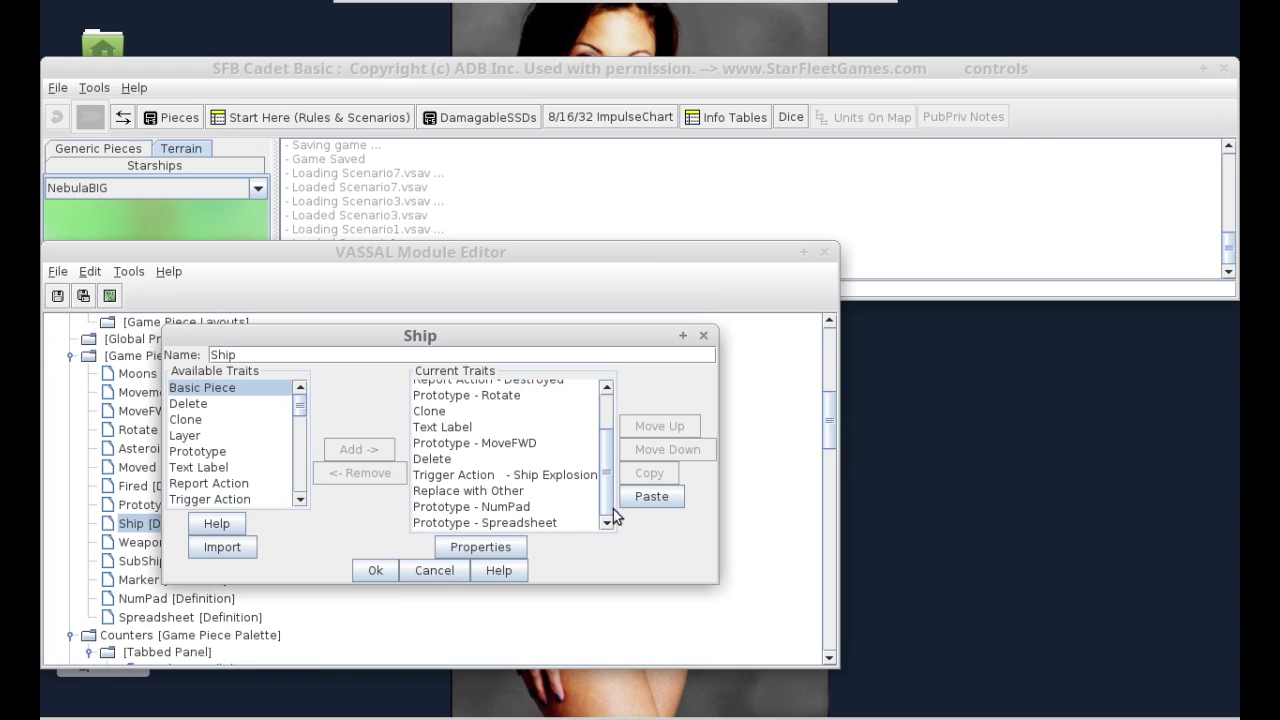
{"action": "left_click", "coordinate": [484, 522]}
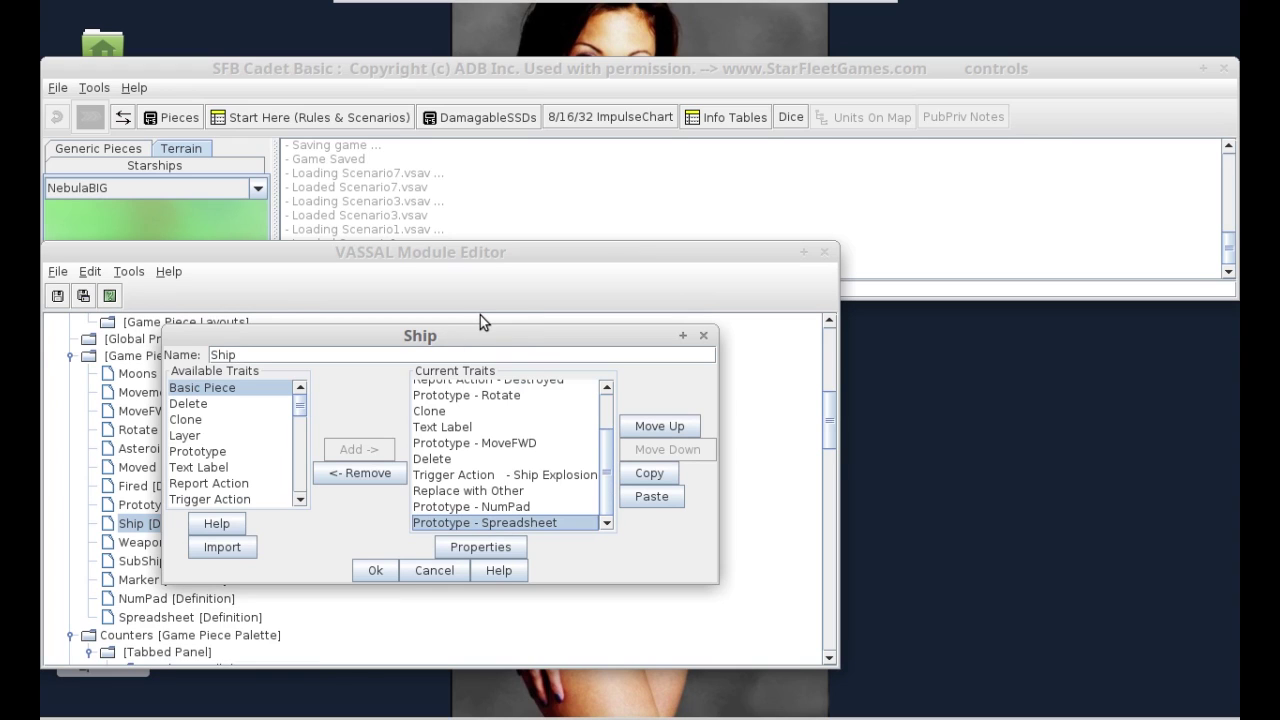
- Review the Ship Explosion trigger action's properties in the Ship prototype definition and close both dialogs
{"action": "mouse_move", "coordinate": [604, 452]}
{"action": "left_mouse_down"}
{"action": "mouse_move", "coordinate": [600, 417]}
{"action": "mouse_move", "coordinate": [608, 444]}
{"action": "left_mouse_up"}
{"action": "left_click", "coordinate": [500, 497]}
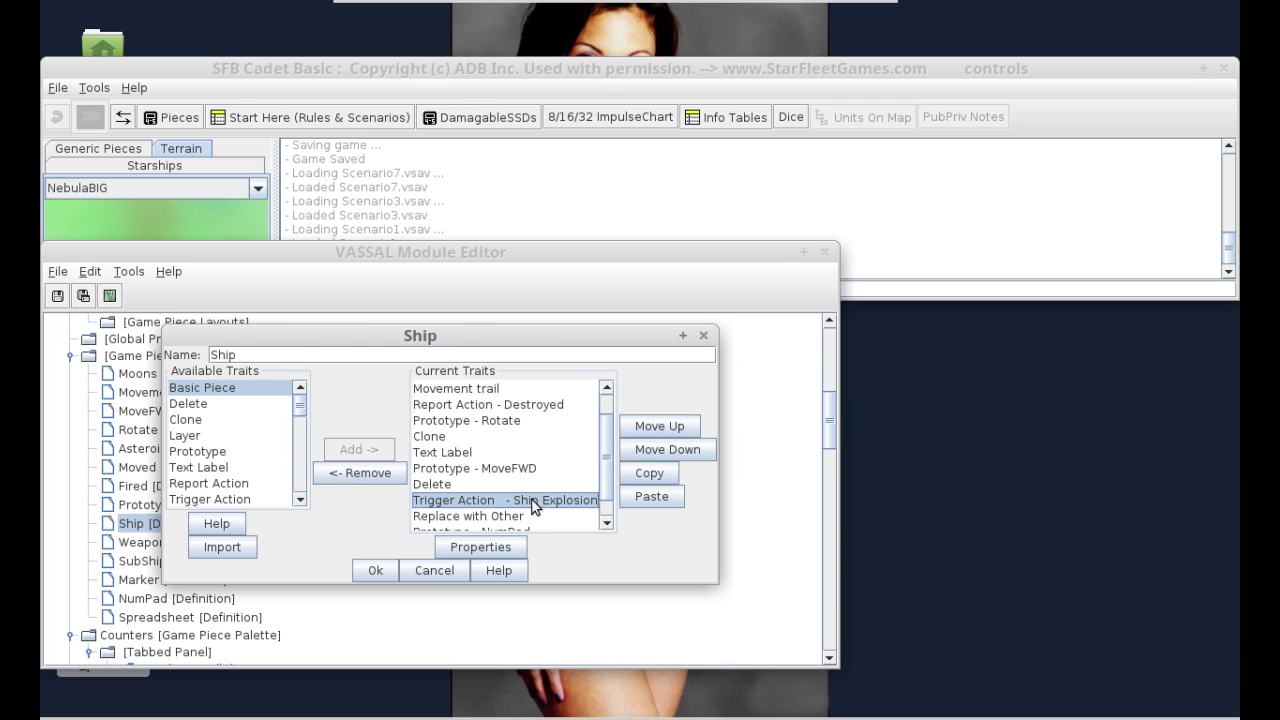
{"action": "double_click", "coordinate": [533, 505]}
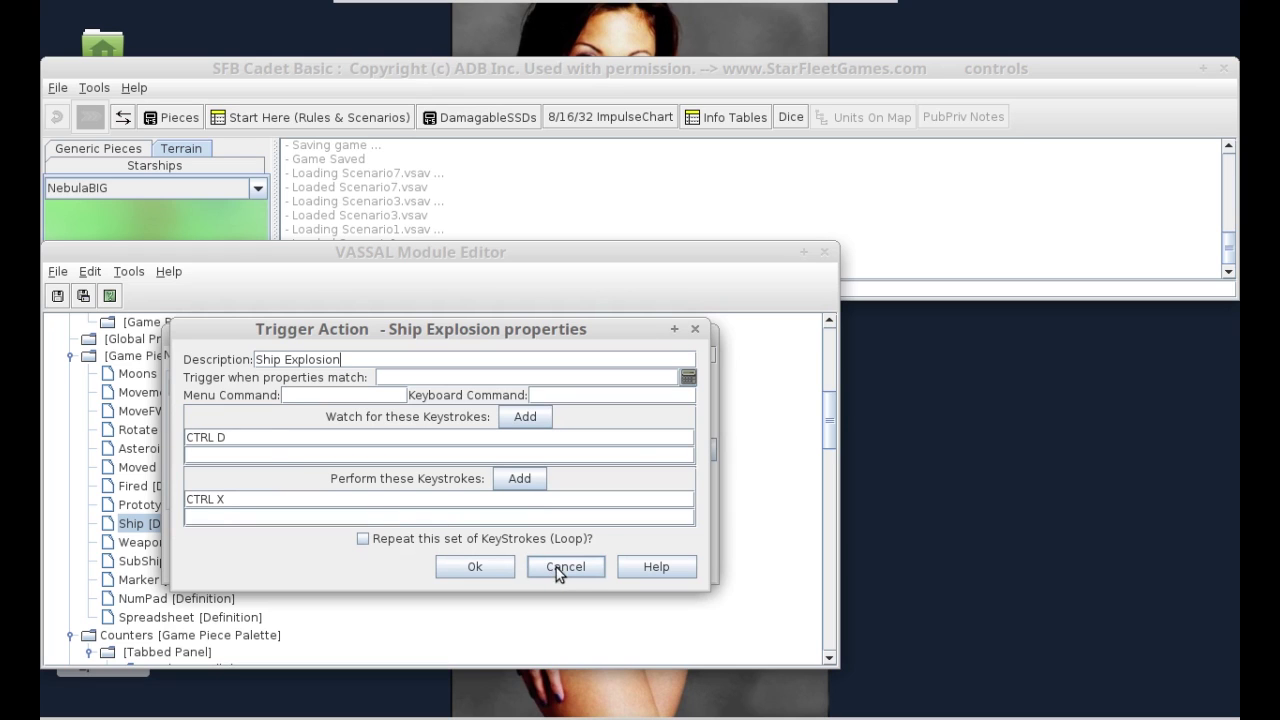
{"action": "left_click", "coordinate": [500, 570]}
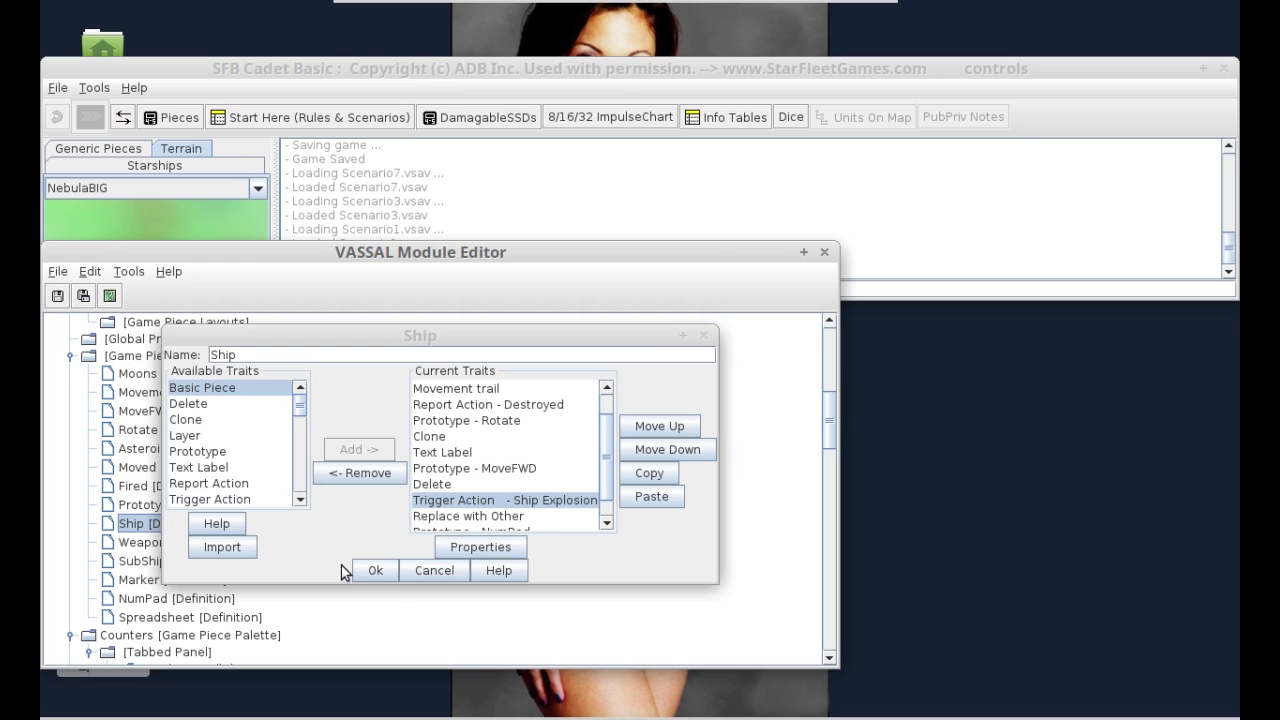
{"action": "left_click", "coordinate": [375, 571]}
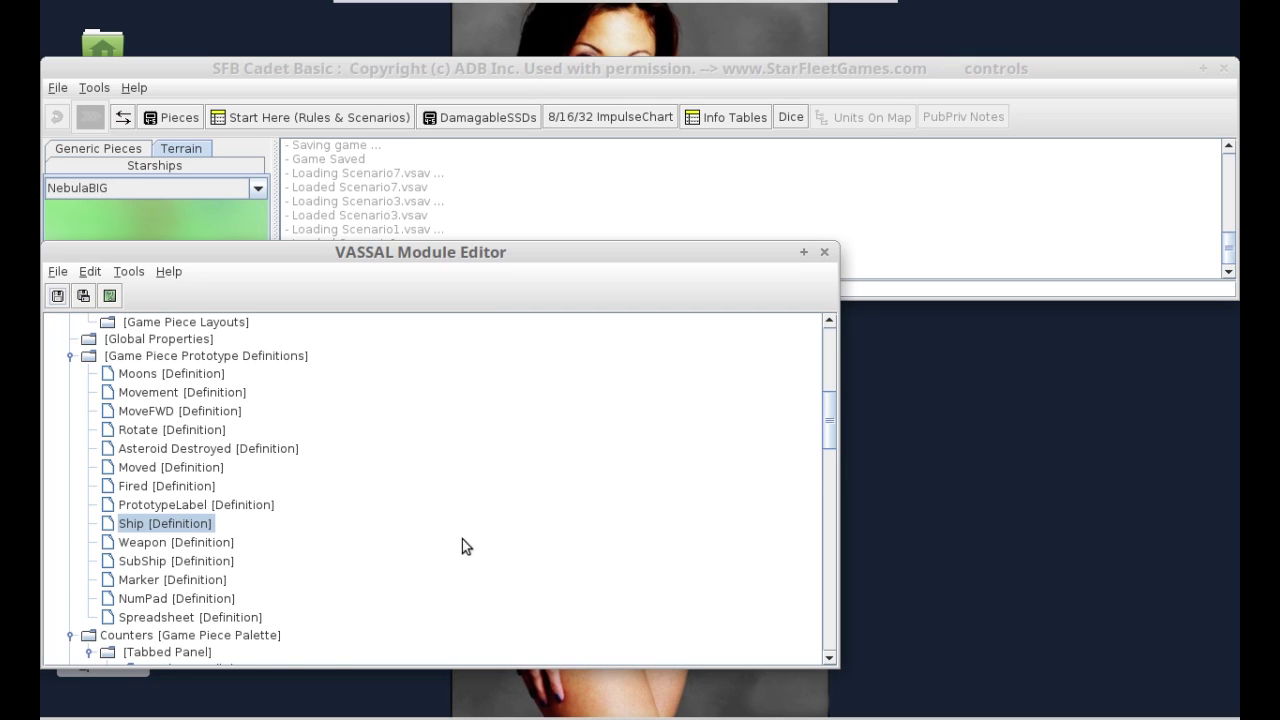
- Collapse the Federation counters, inspect the Area Of Effect trait of the Explosion piece, and close the piece
{"action": "scroll", "coordinate": [462, 539], "scroll_direction": "down", "scroll_amount": 4}
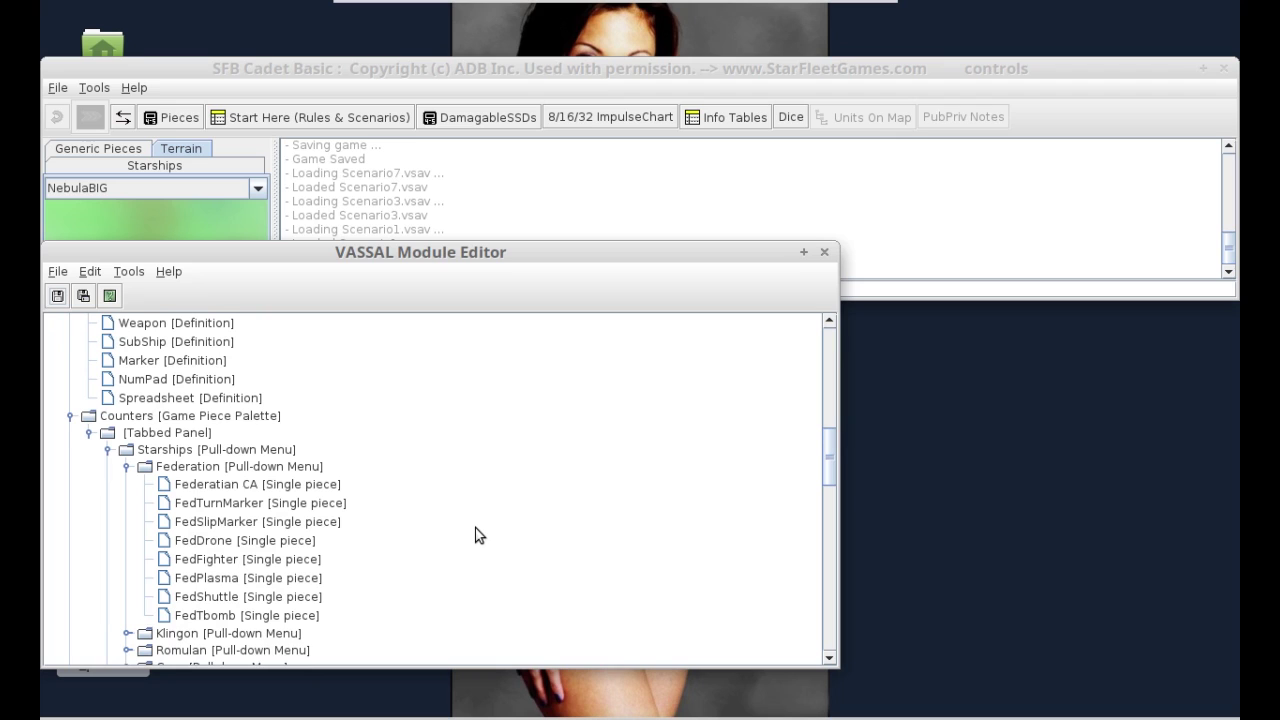
{"action": "left_click", "coordinate": [127, 467]}
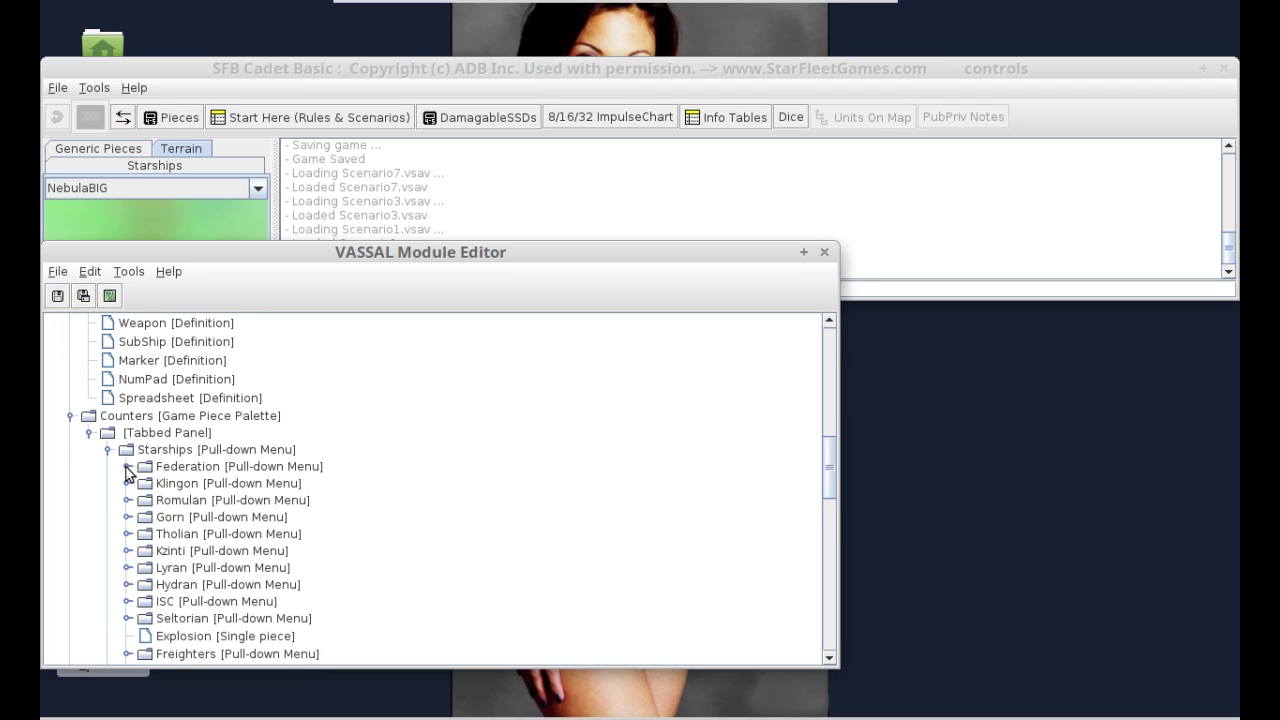
{"action": "scroll", "coordinate": [306, 606], "scroll_direction": "down", "scroll_amount": 1}
{"action": "left_click", "coordinate": [162, 580]}
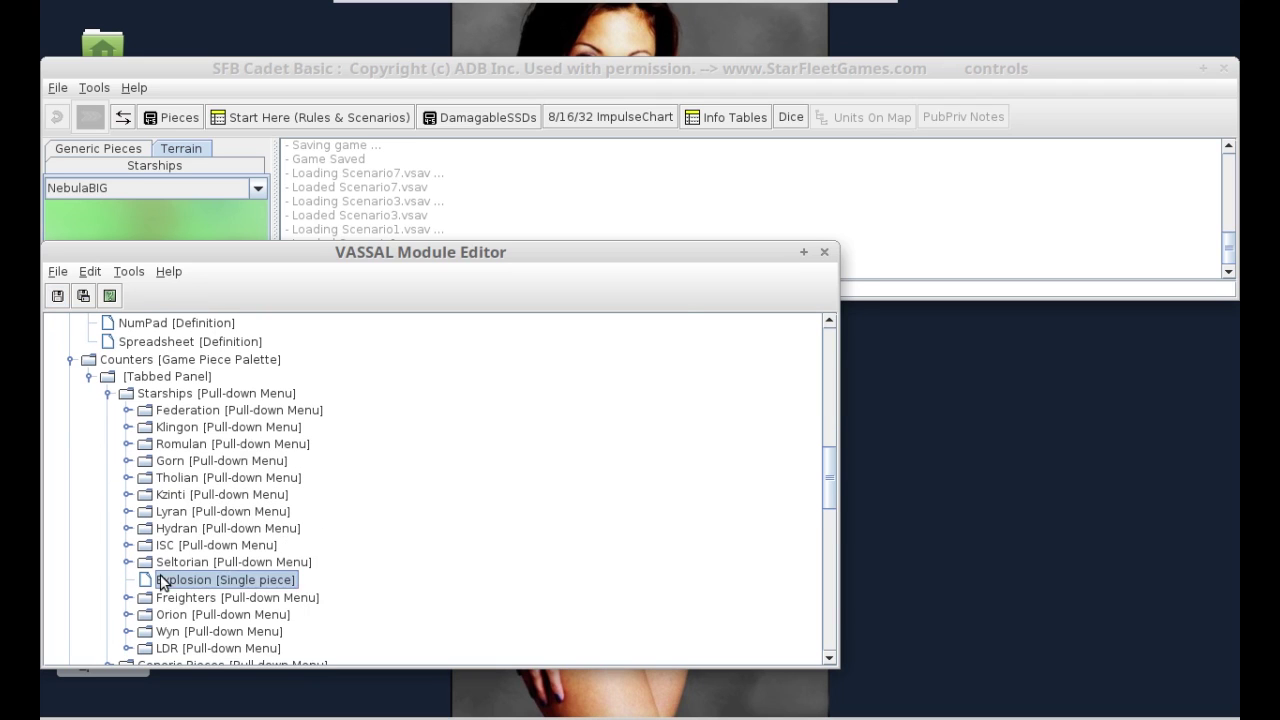
{"action": "double_click", "coordinate": [162, 580]}
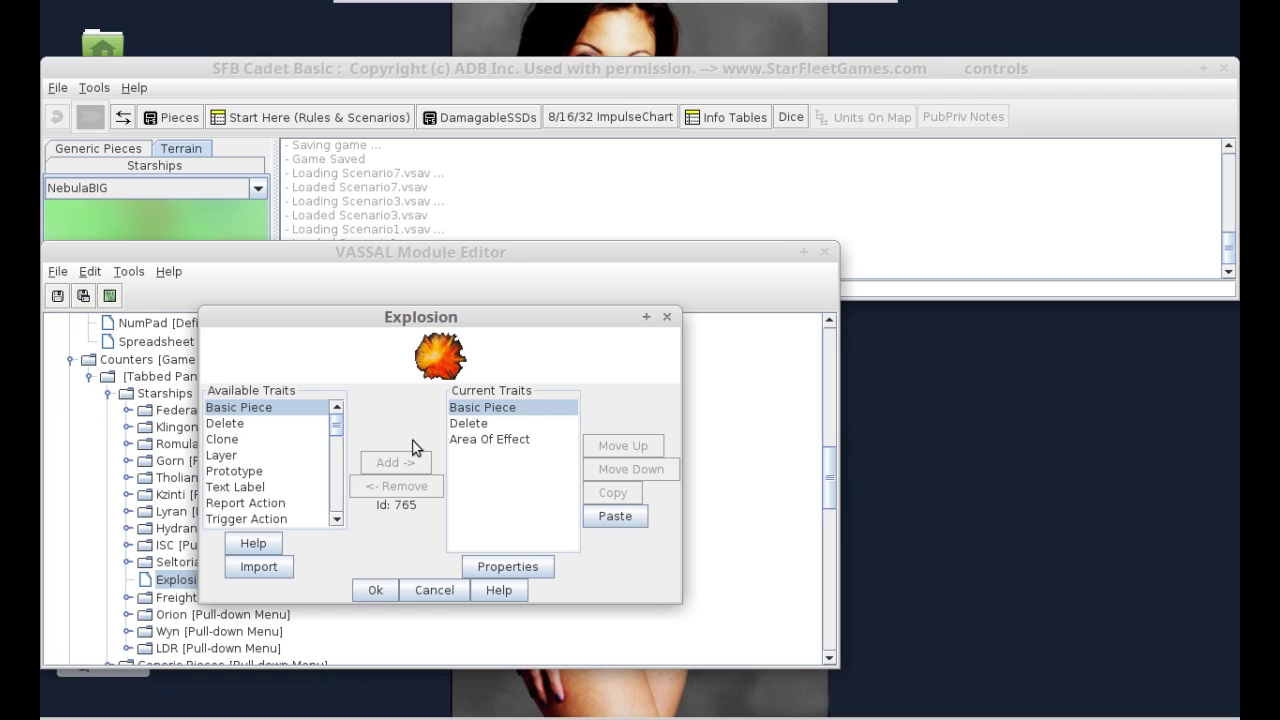
{"action": "left_click", "coordinate": [494, 441]}
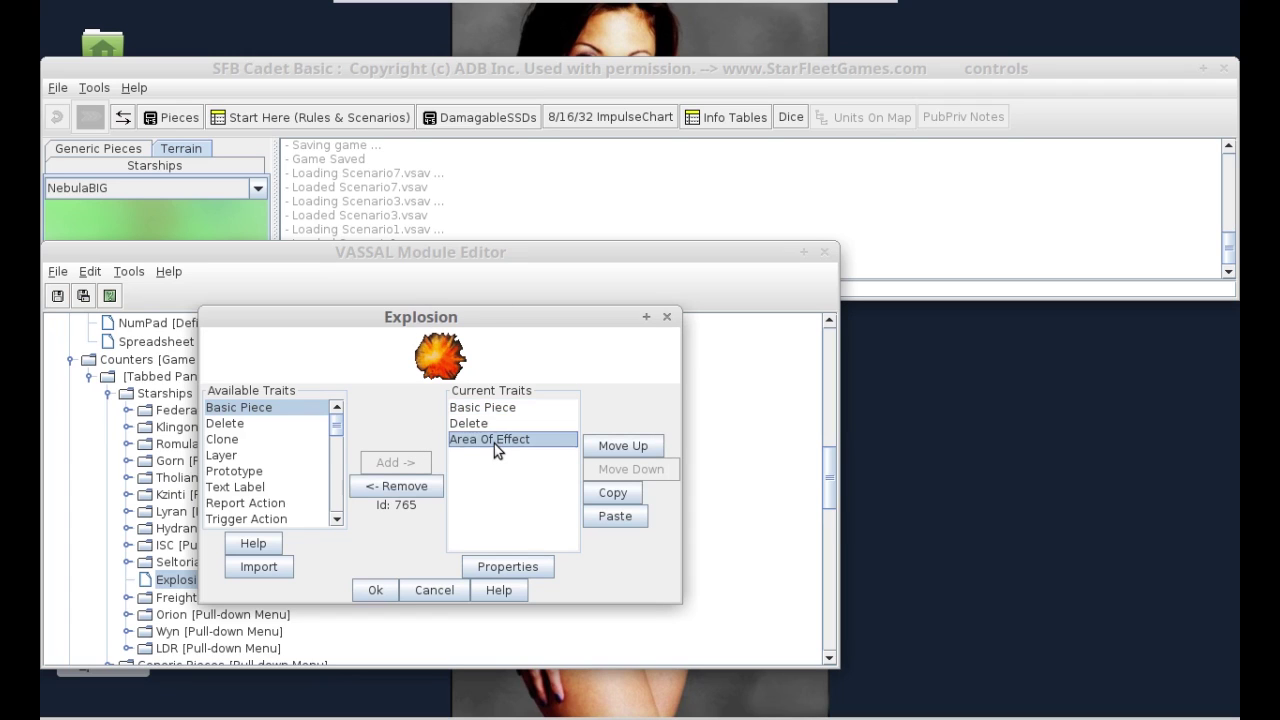
{"action": "double_click", "coordinate": [494, 443]}
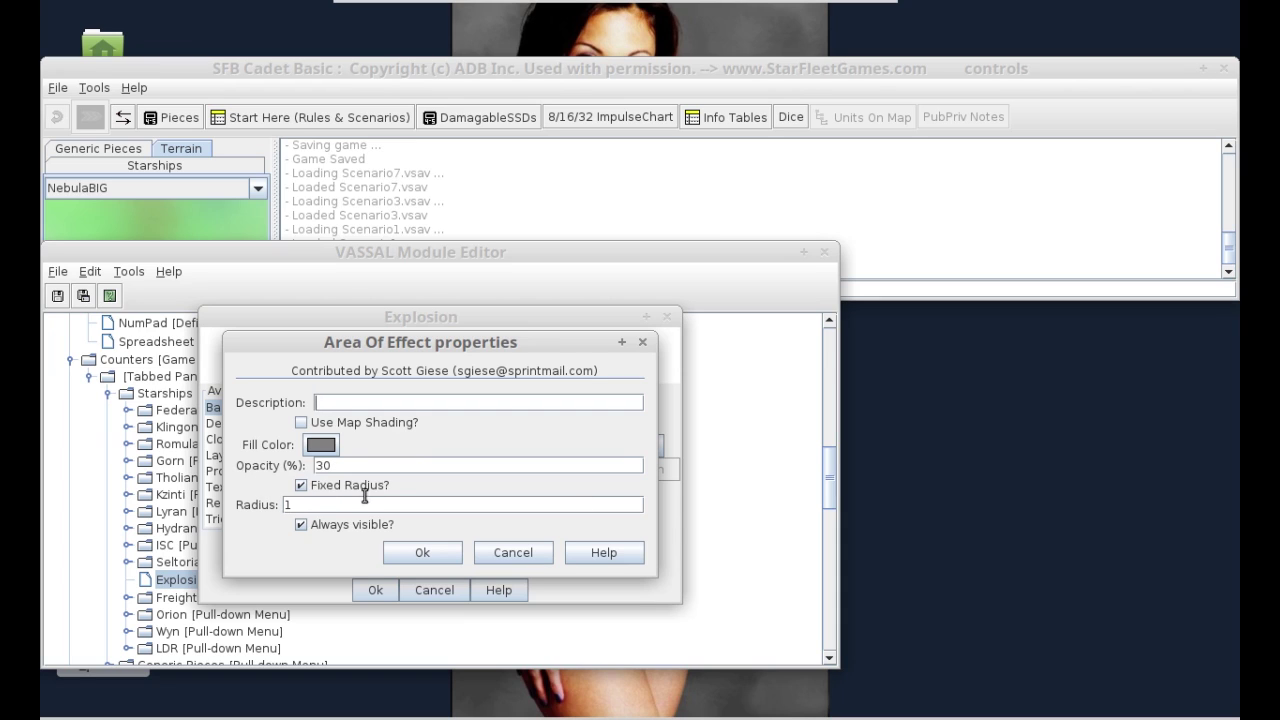
{"action": "left_click", "coordinate": [445, 554]}
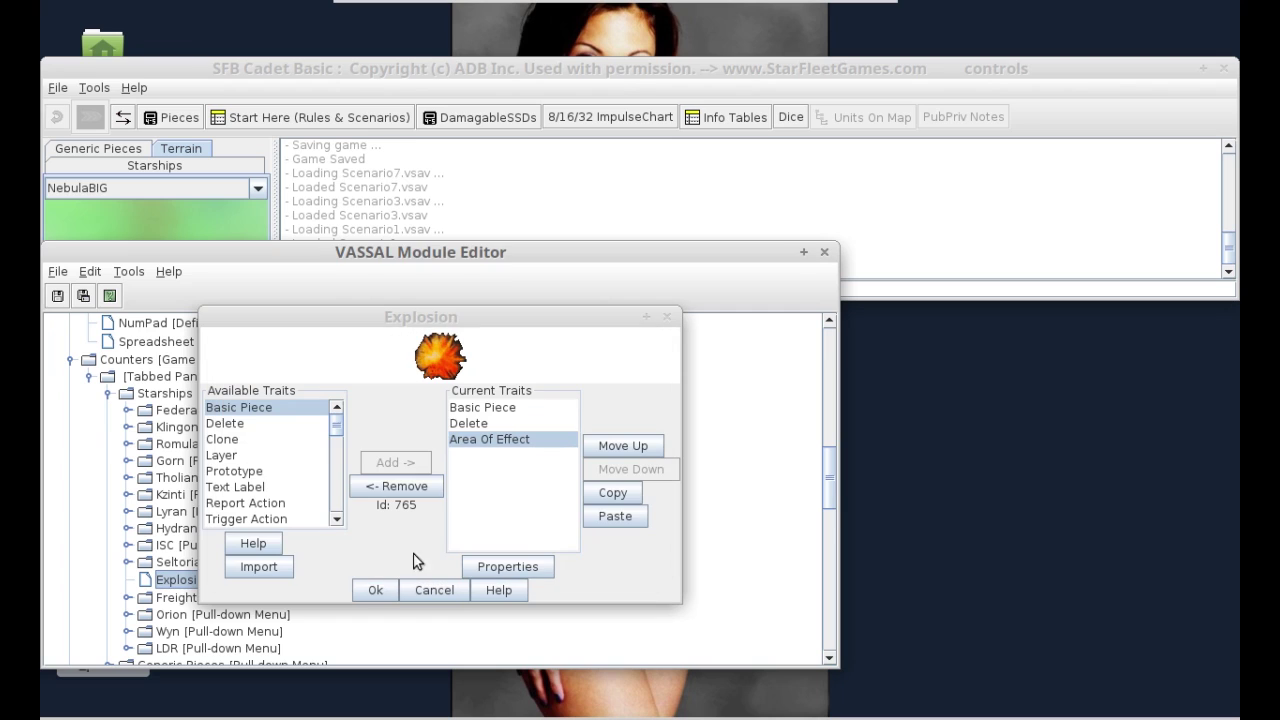
{"action": "left_click", "coordinate": [374, 592]}
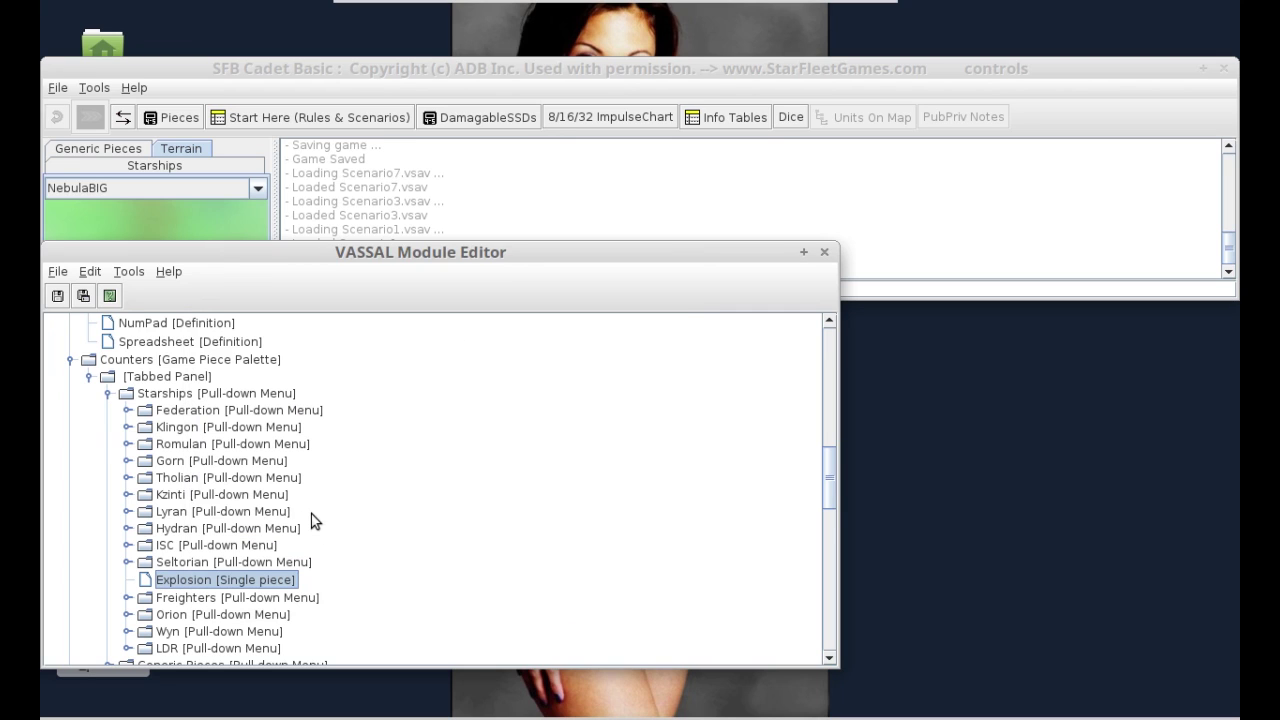
- Expand the Federation and Gorn counter groups and open the Gorn CA piece's traits
{"action": "left_click", "coordinate": [192, 410]}
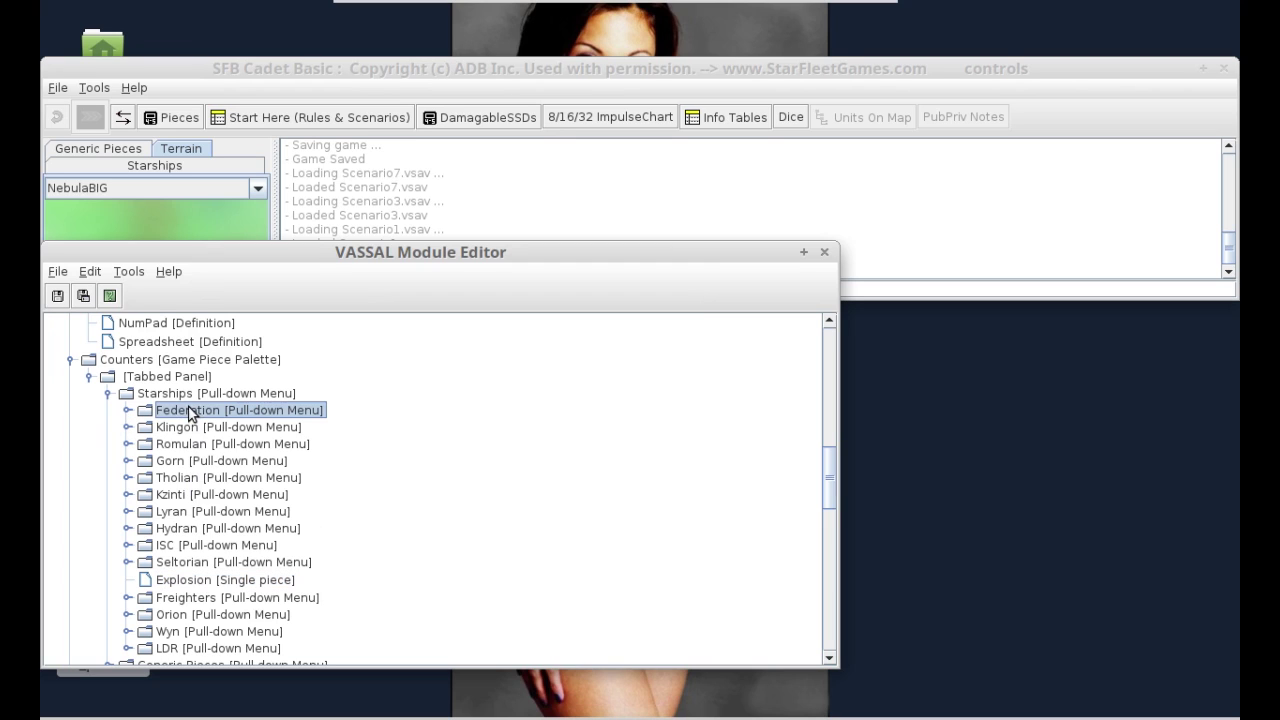
{"action": "left_click", "coordinate": [128, 410]}
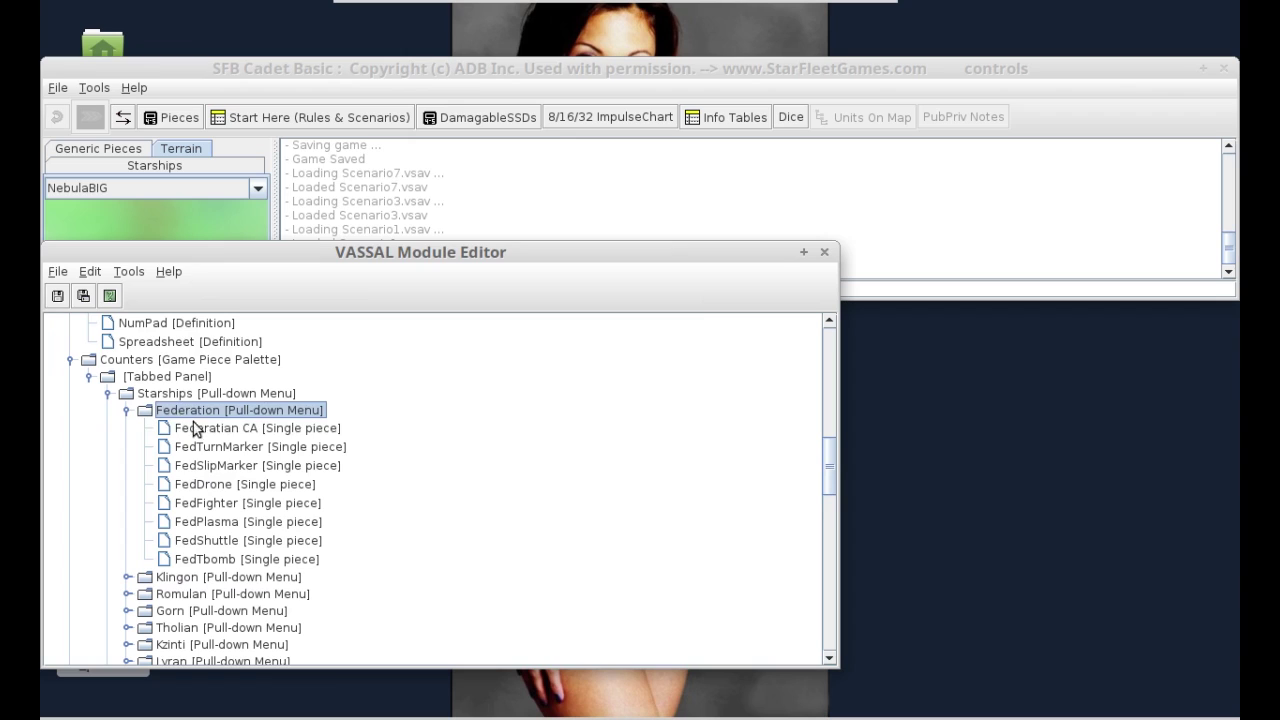
{"action": "left_click", "coordinate": [235, 428]}
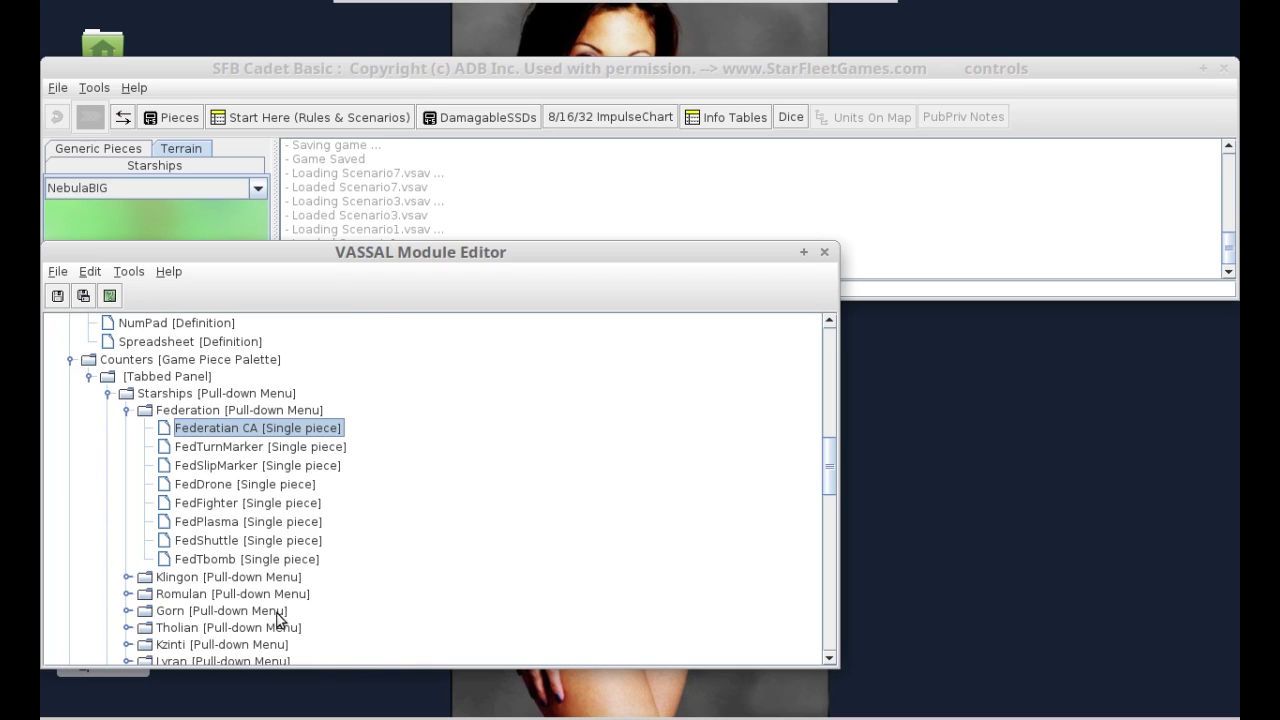
{"action": "left_click", "coordinate": [127, 610]}
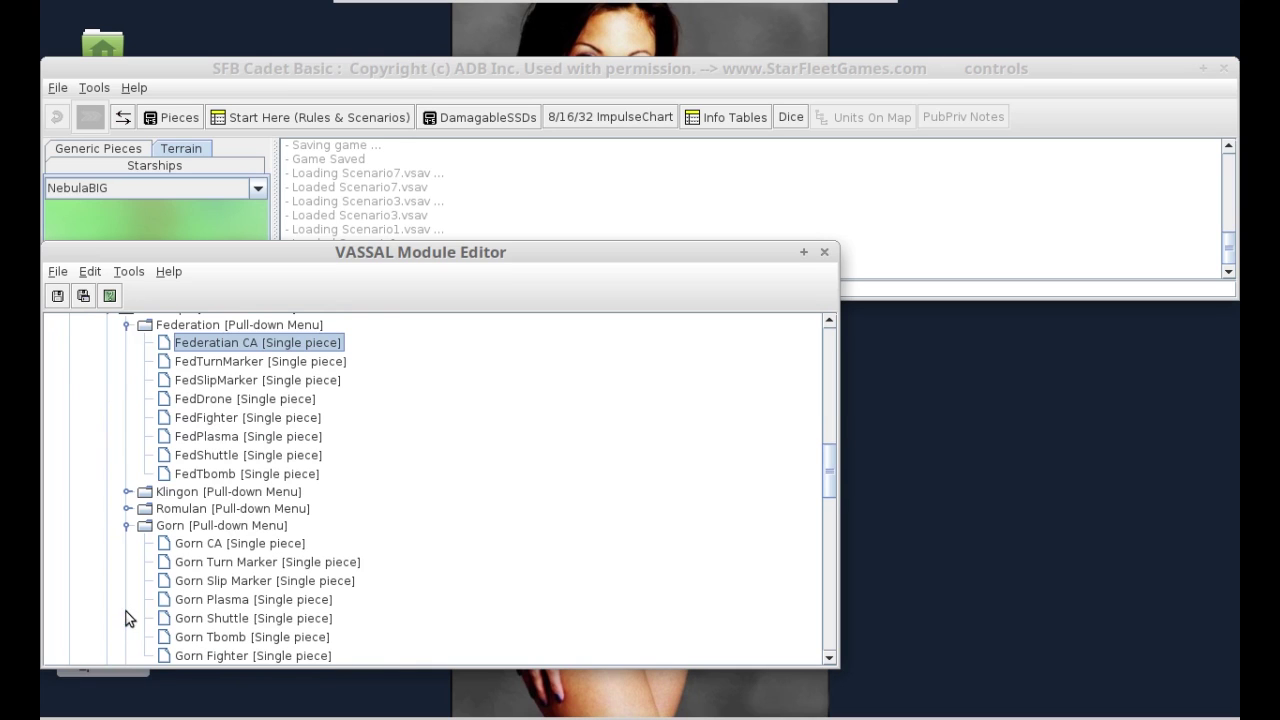
{"action": "scroll", "coordinate": [400, 560], "scroll_direction": "down", "scroll_amount": 2}
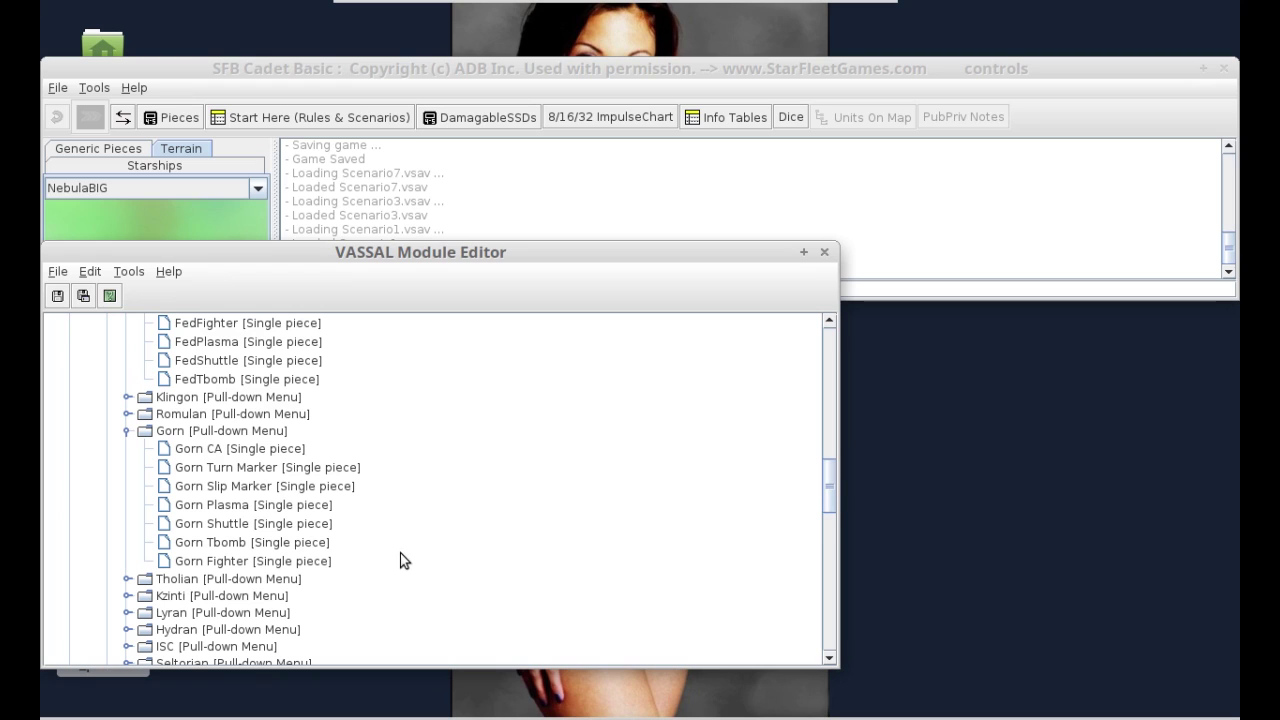
{"action": "double_click", "coordinate": [180, 449]}
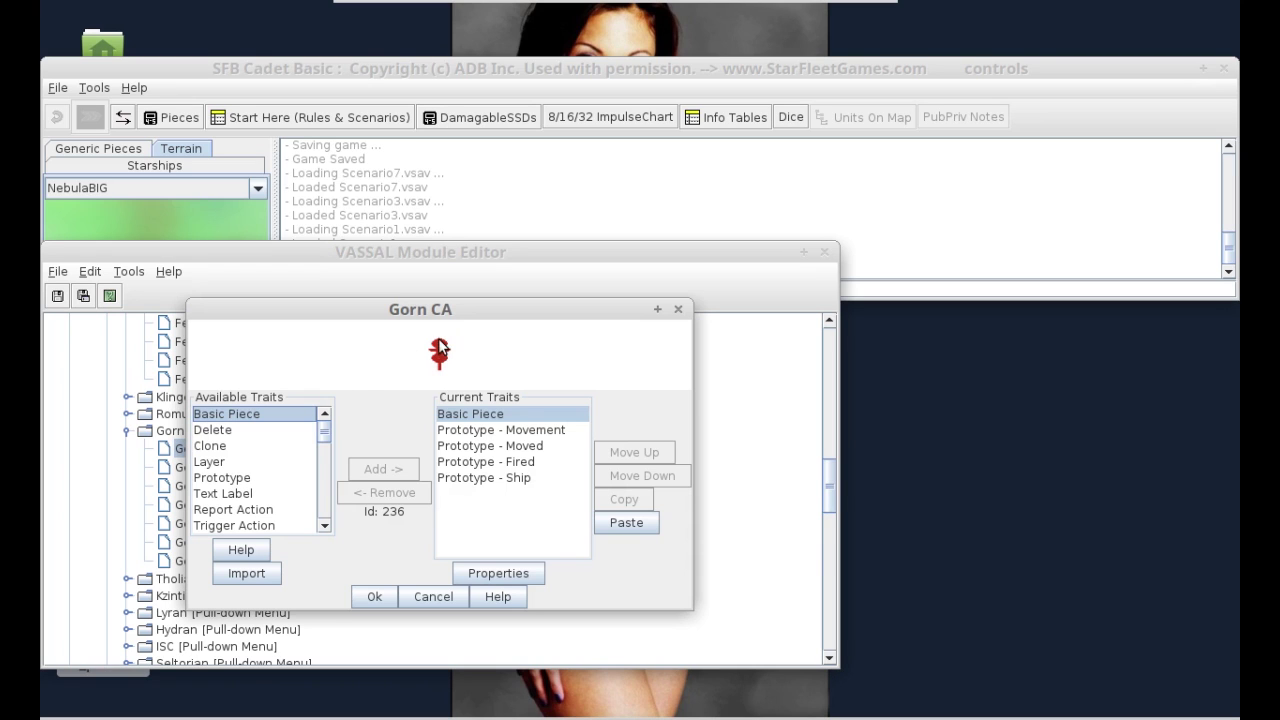
- Change the Gorn CA's basic piece image to GornBB.png from the Gorn images folder
{"action": "double_click", "coordinate": [477, 413]}
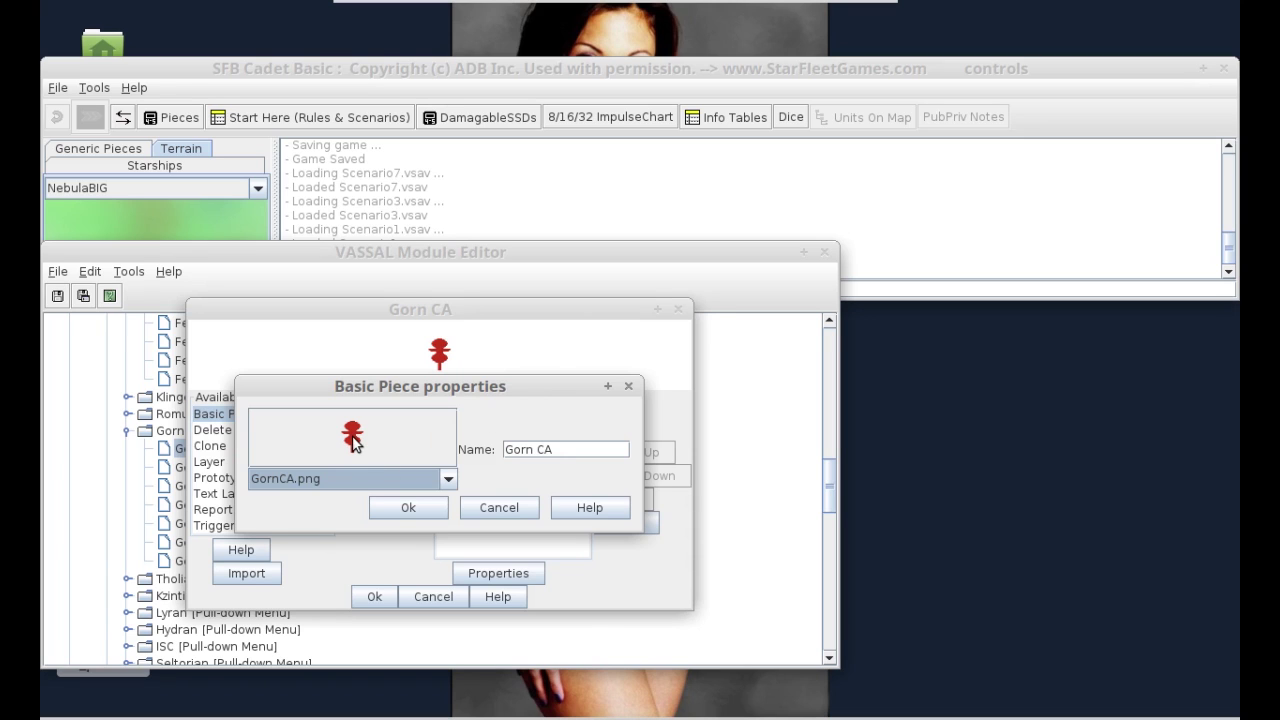
{"action": "left_click", "coordinate": [352, 443]}
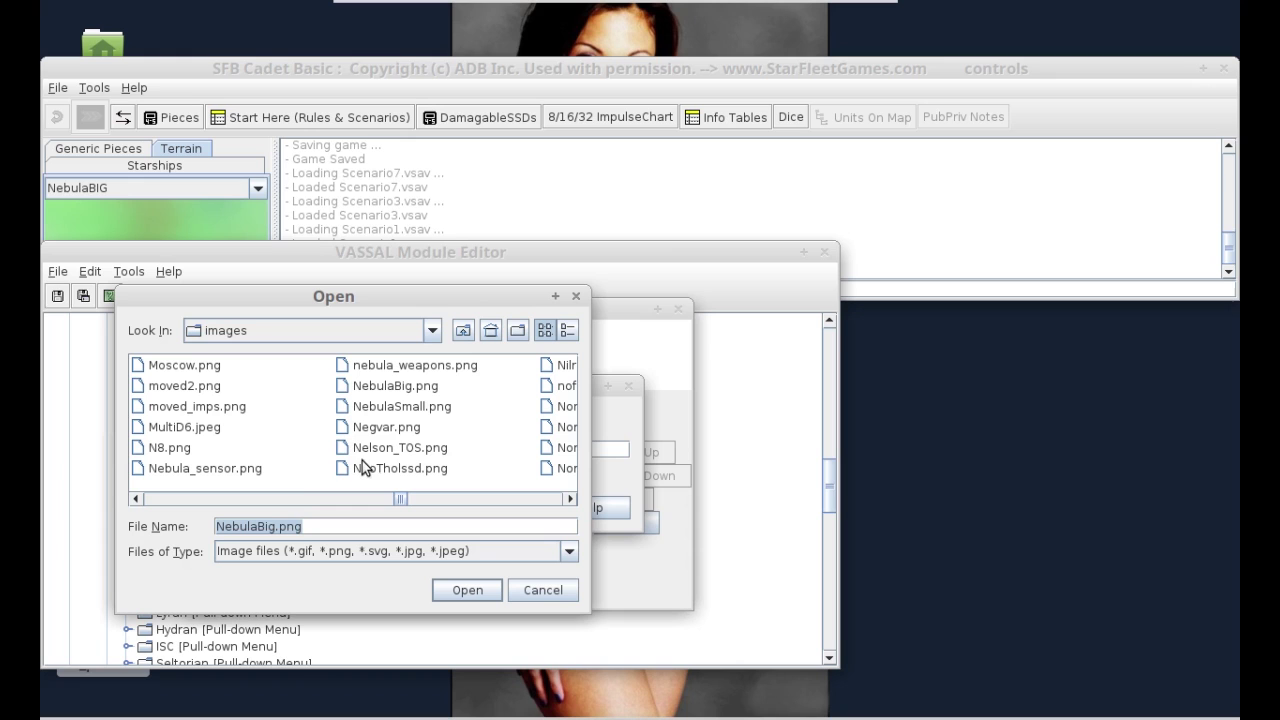
{"action": "left_click_drag", "start_coordinate": [402, 498], "coordinate": [120, 515]}
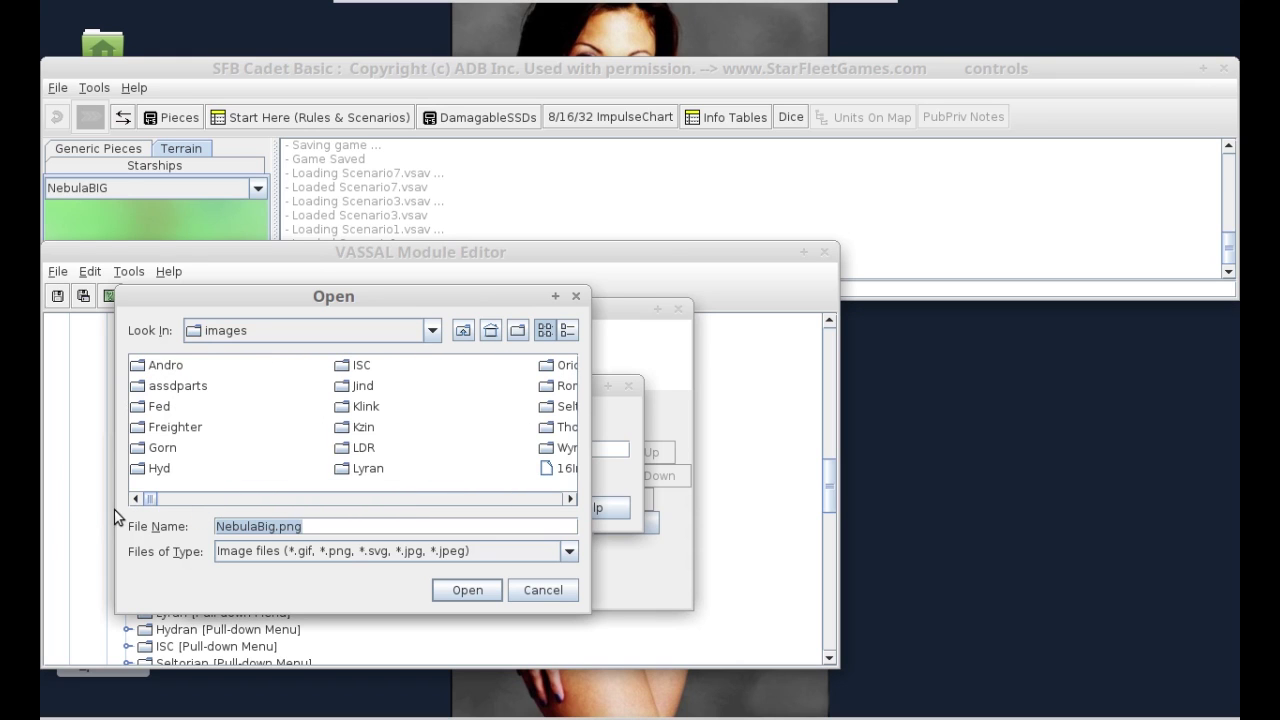
{"action": "double_click", "coordinate": [152, 446]}
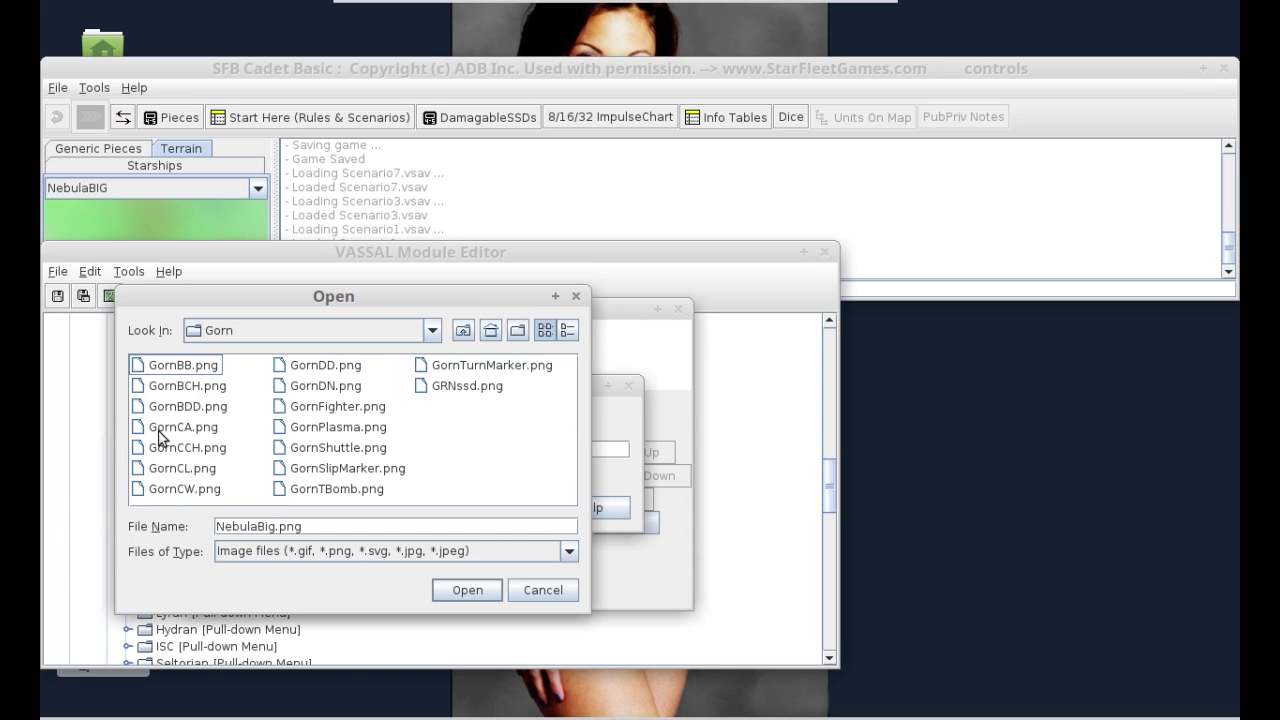
{"action": "double_click", "coordinate": [178, 365]}
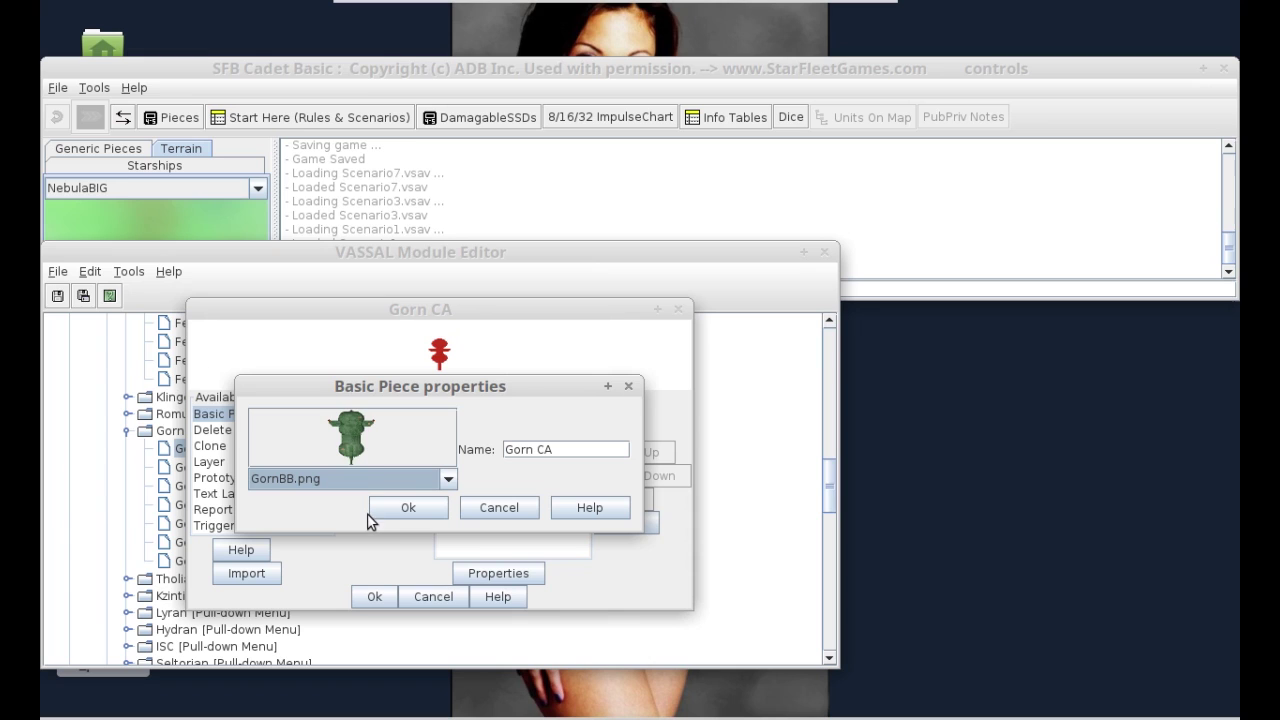
- Try GornBCH.png, GornBDD.png, GornCL.png and GornDN.png in turn as the Gorn CA's image
{"action": "left_click", "coordinate": [345, 432]}
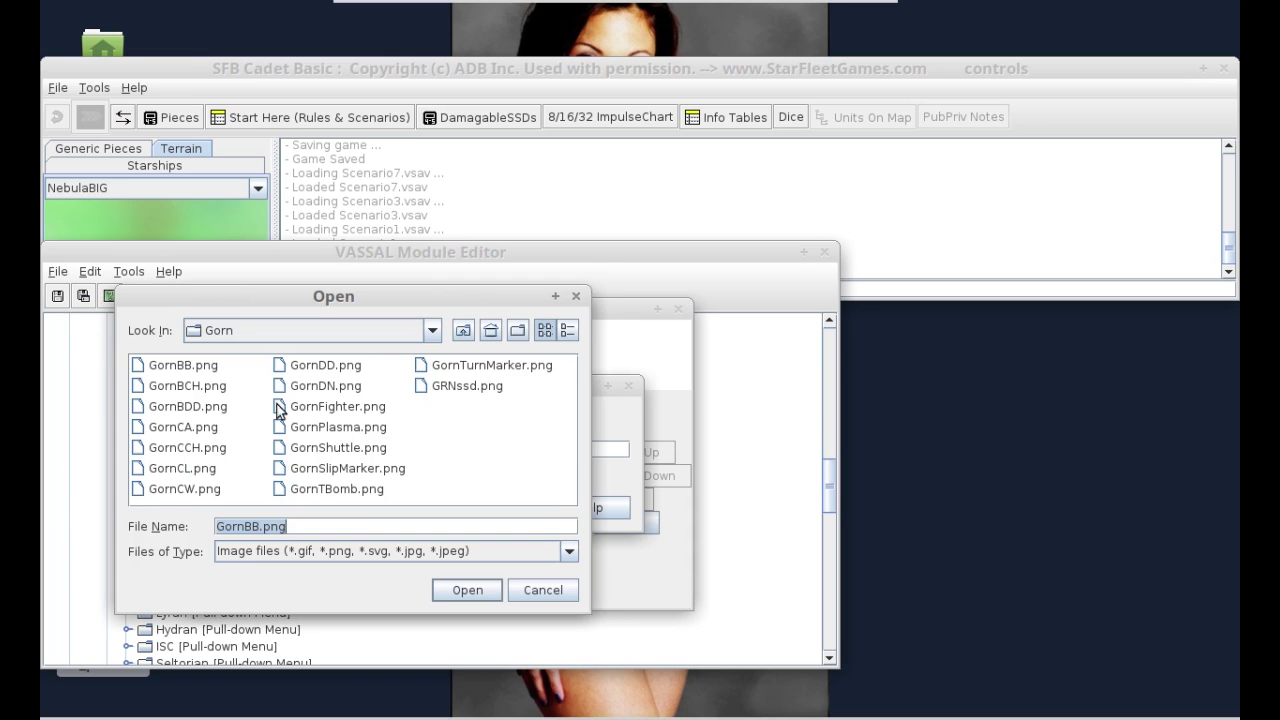
{"action": "double_click", "coordinate": [190, 388]}
{"action": "scroll", "coordinate": [280, 490], "scroll_direction": "down", "scroll_amount": 1}
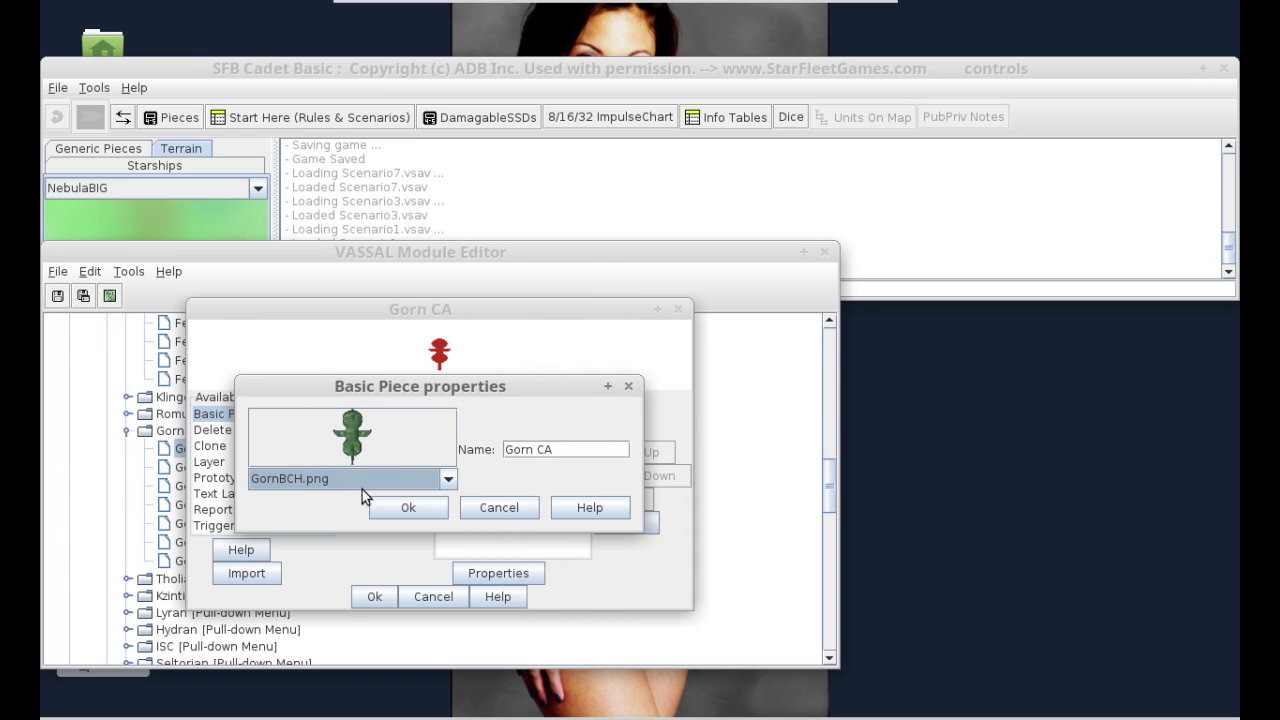
{"action": "left_click", "coordinate": [361, 450]}
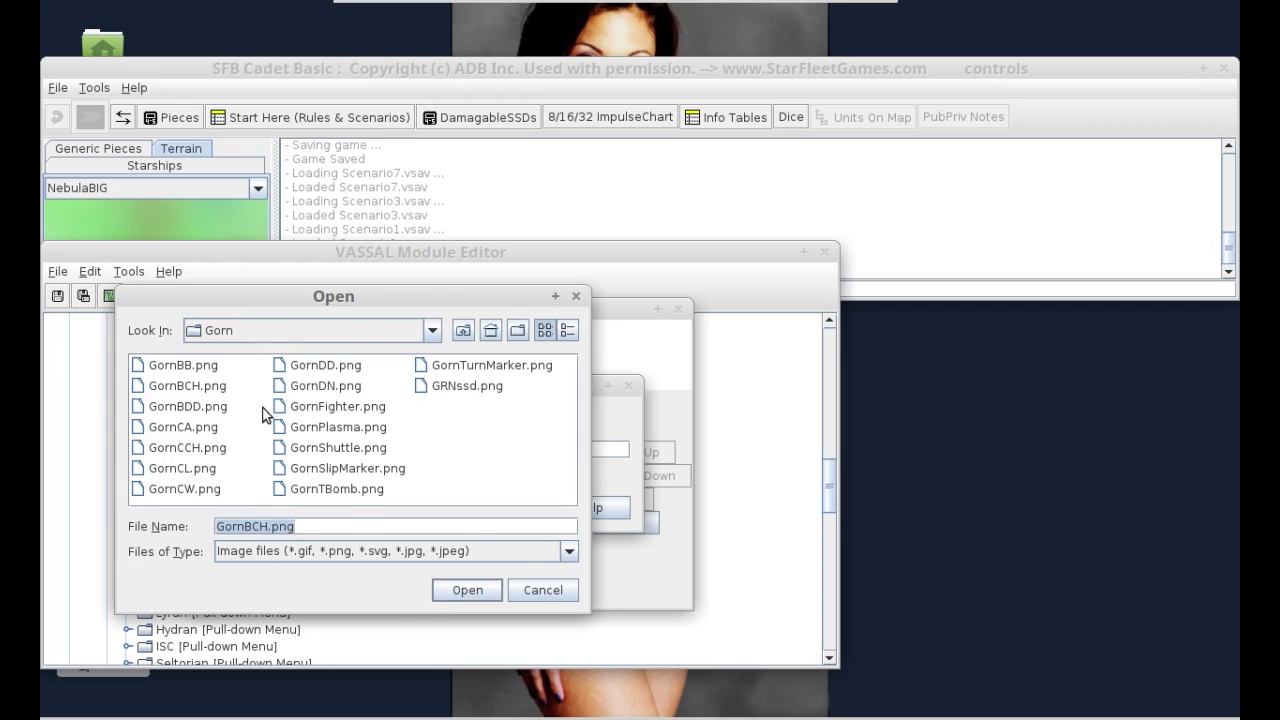
{"action": "double_click", "coordinate": [226, 410]}
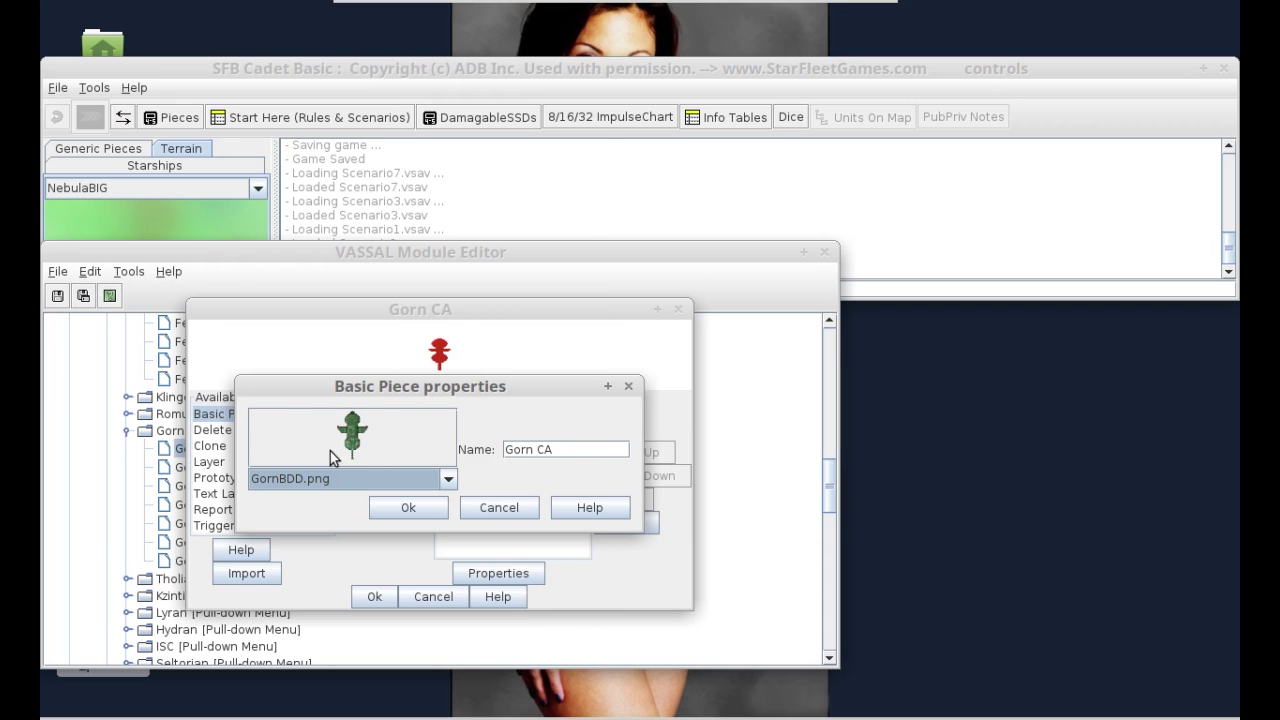
{"action": "left_click", "coordinate": [330, 451]}
{"action": "left_click", "coordinate": [182, 468]}
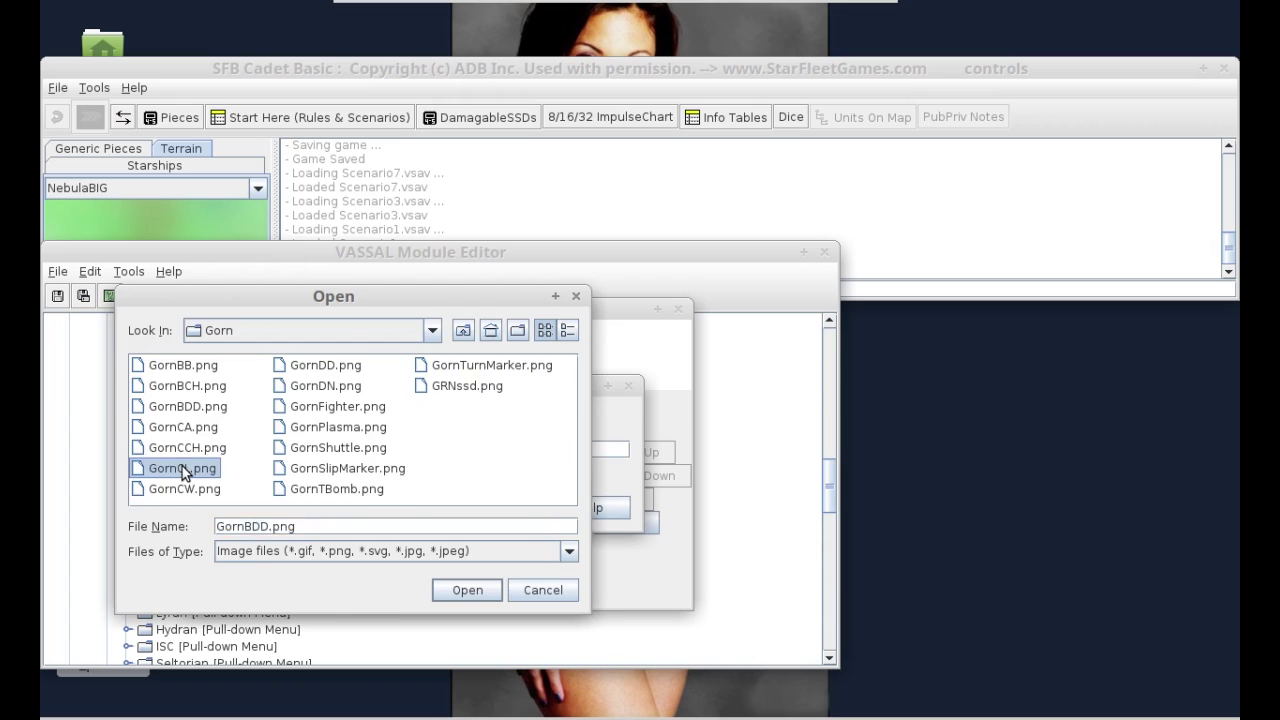
{"action": "double_click", "coordinate": [182, 468]}
{"action": "left_click", "coordinate": [363, 451]}
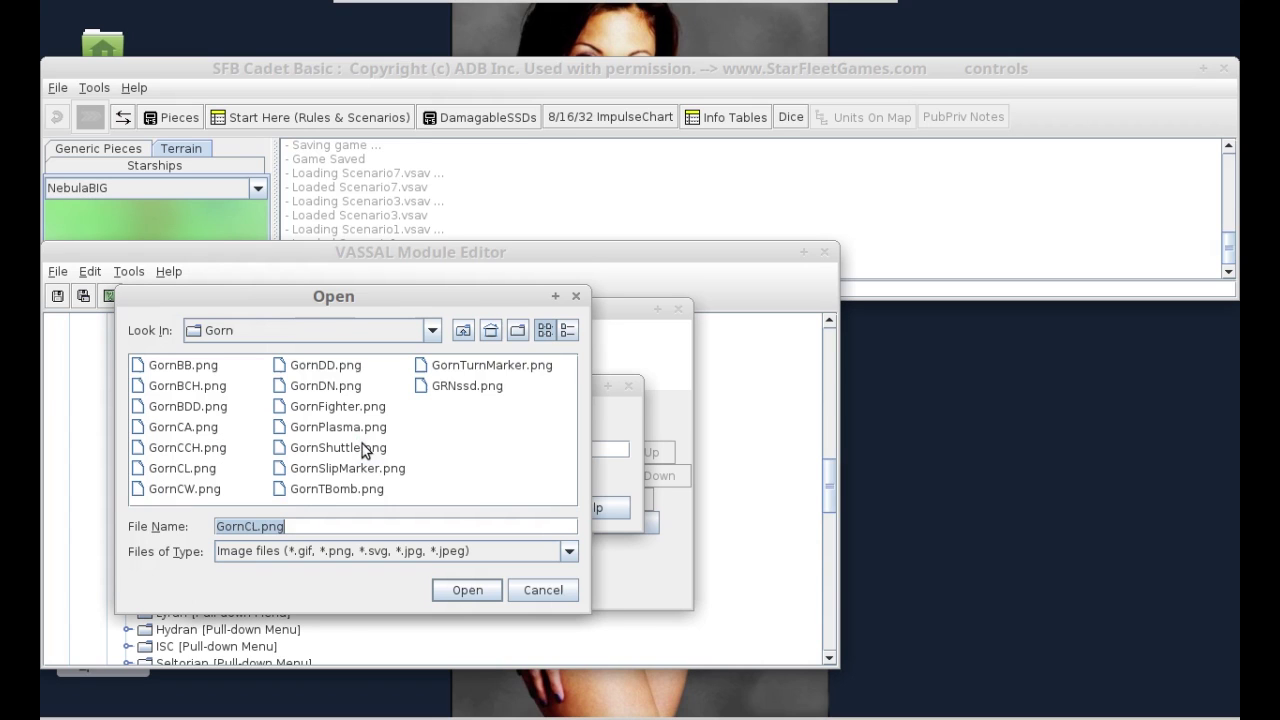
{"action": "double_click", "coordinate": [329, 385]}
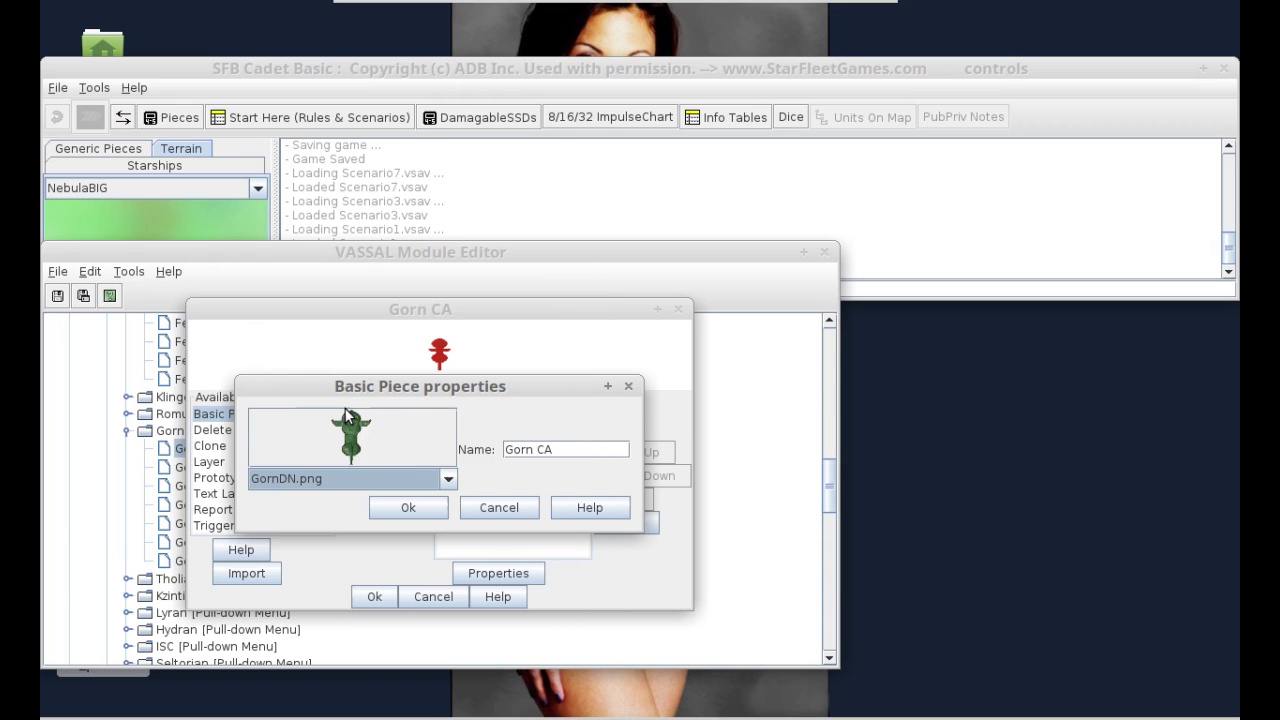
- Set the Gorn CA's image back to GornCA.png, accept the properties and close the piece
{"action": "left_click", "coordinate": [369, 455]}
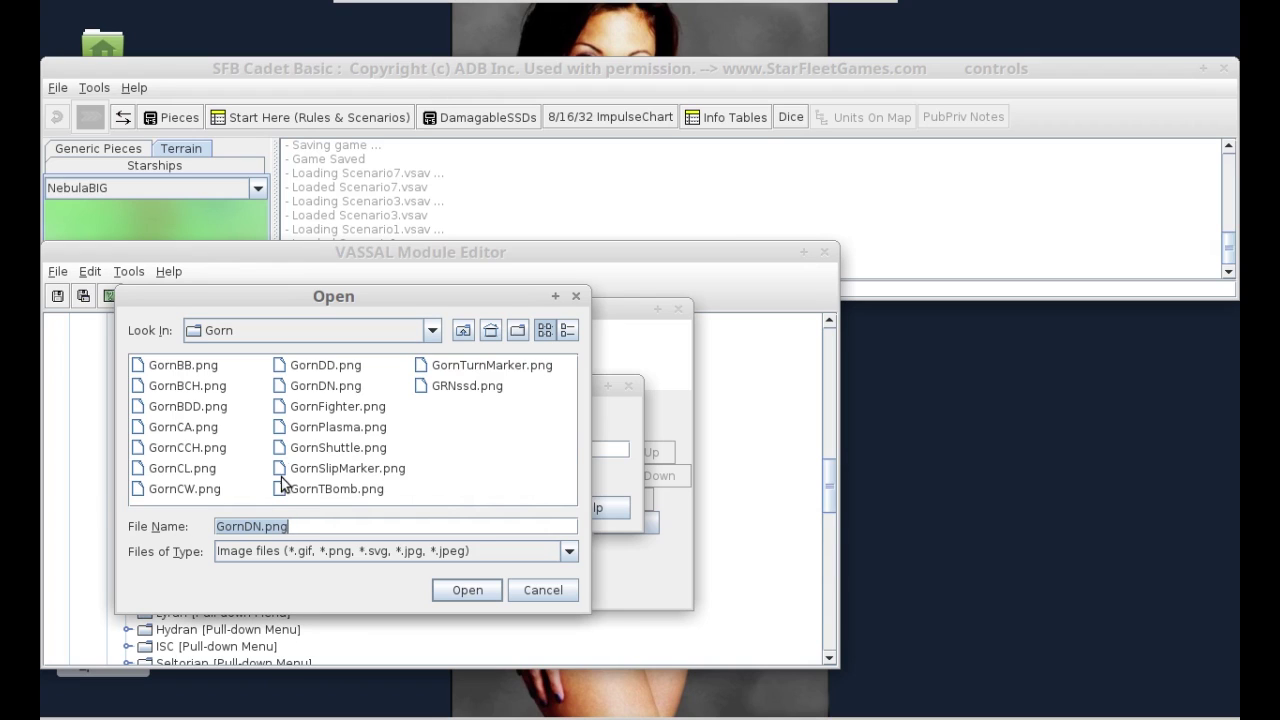
{"action": "left_click", "coordinate": [146, 432]}
{"action": "double_click", "coordinate": [146, 432]}
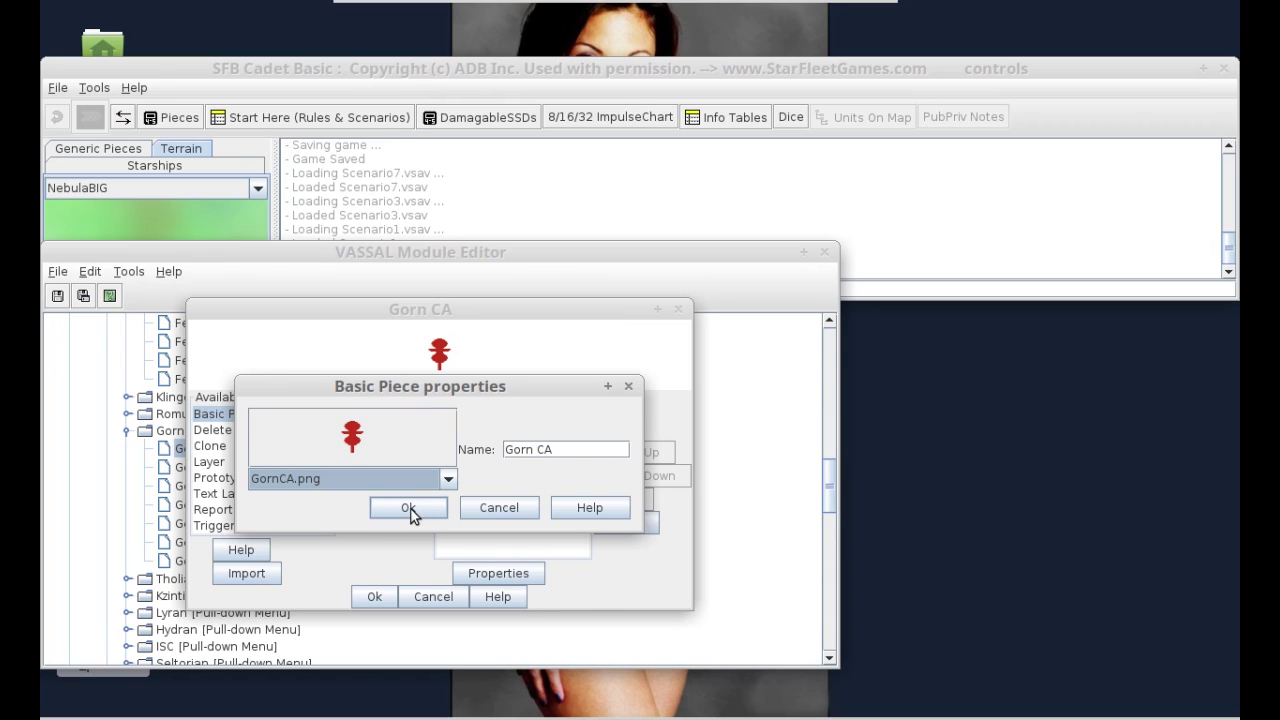
{"action": "left_click", "coordinate": [409, 508]}
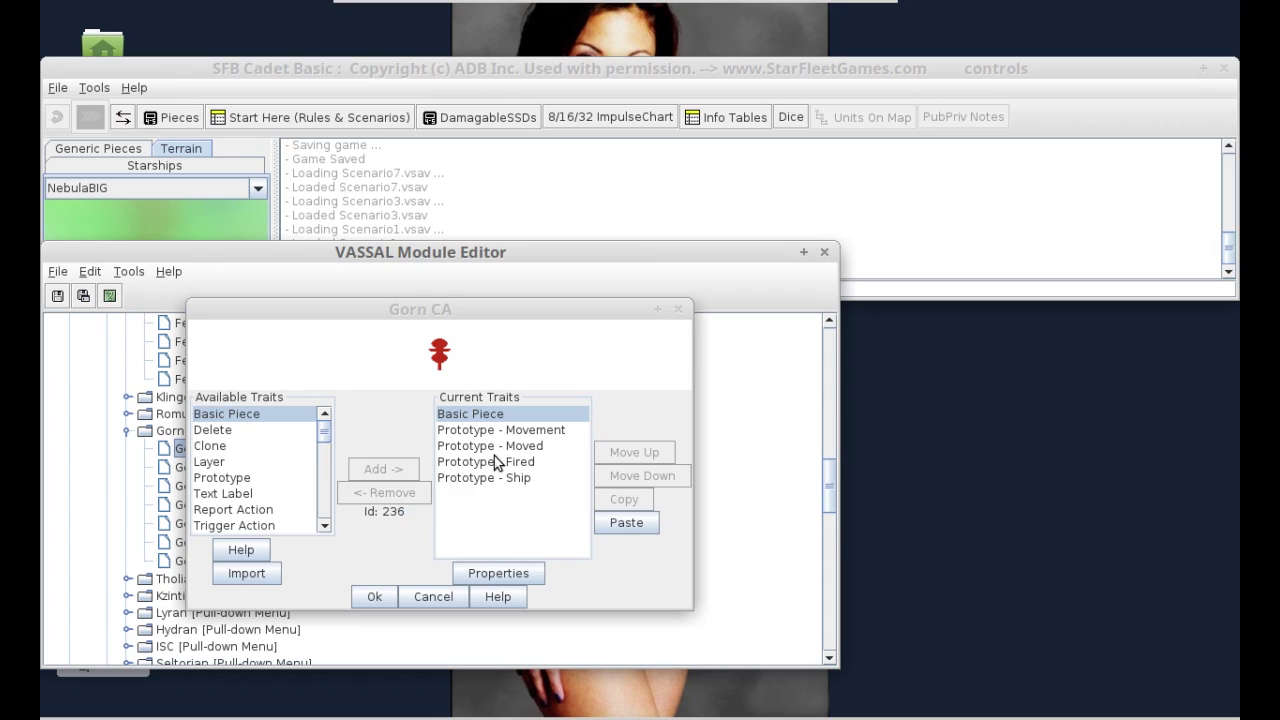
{"action": "left_click", "coordinate": [374, 594]}
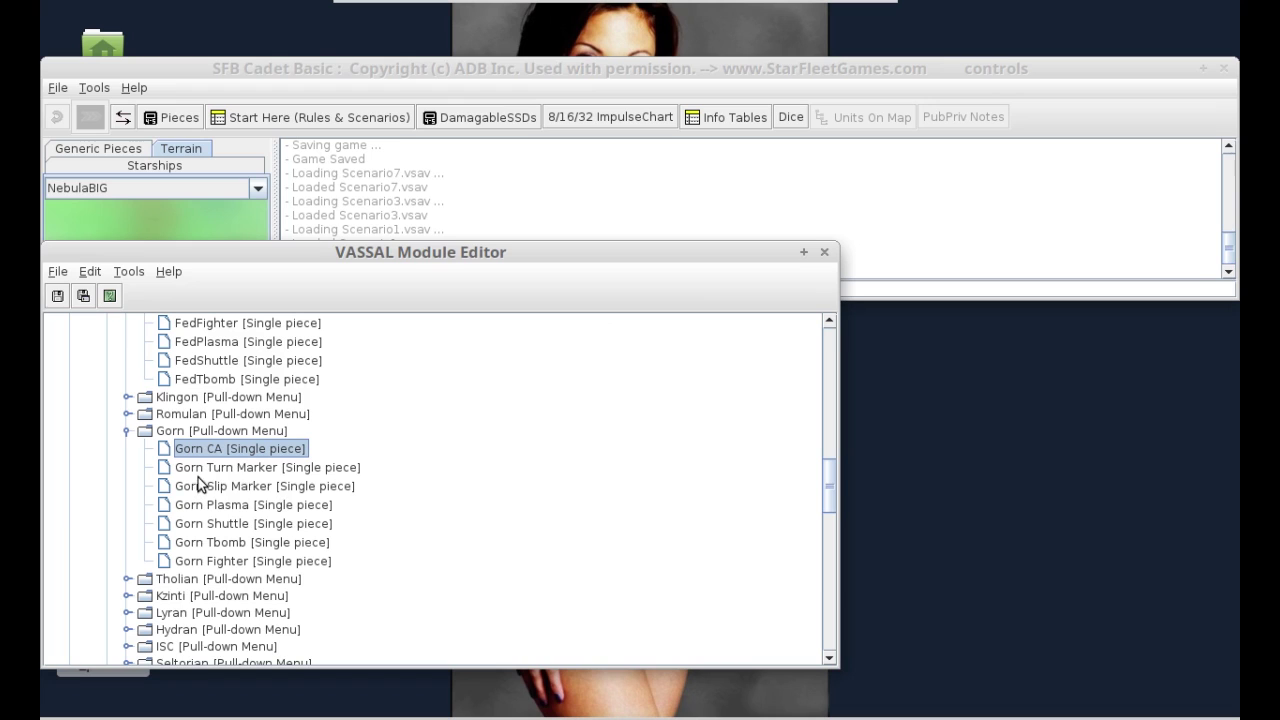
- Review the Gorn Plasma piece's traits, including its Movement and Weapon prototypes, and close the piece
{"action": "double_click", "coordinate": [213, 506]}
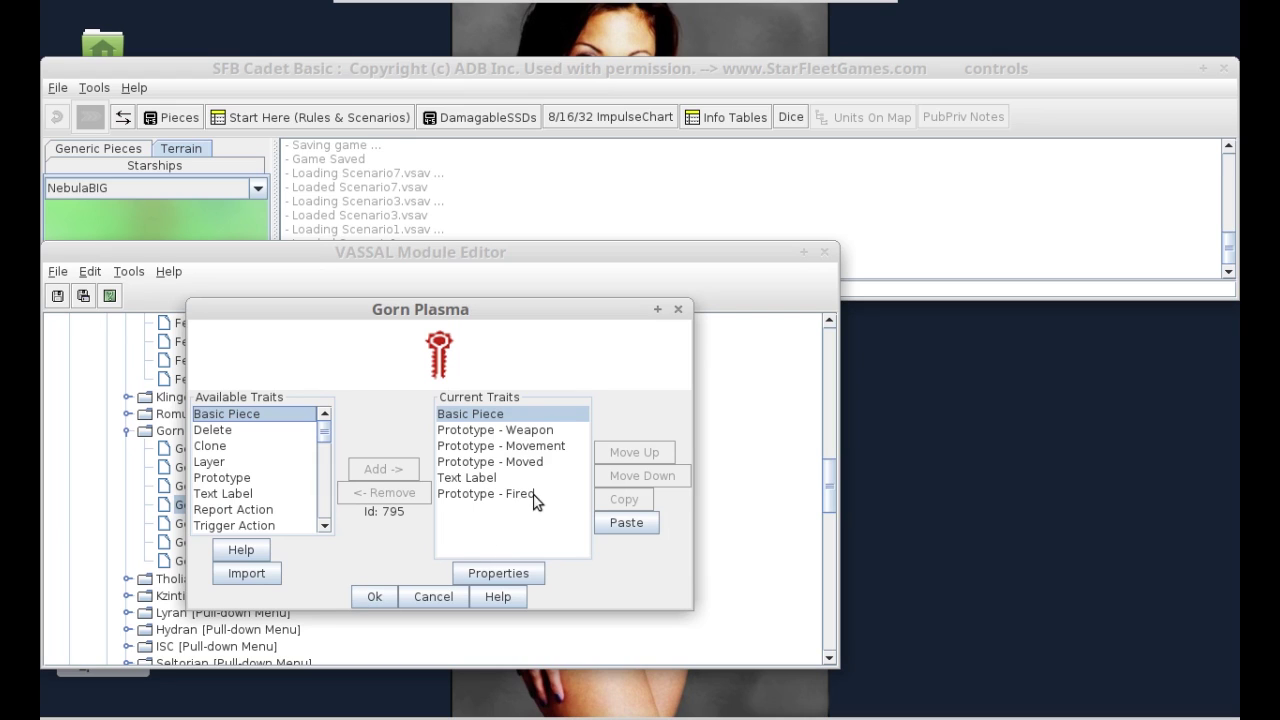
{"action": "left_click", "coordinate": [470, 448]}
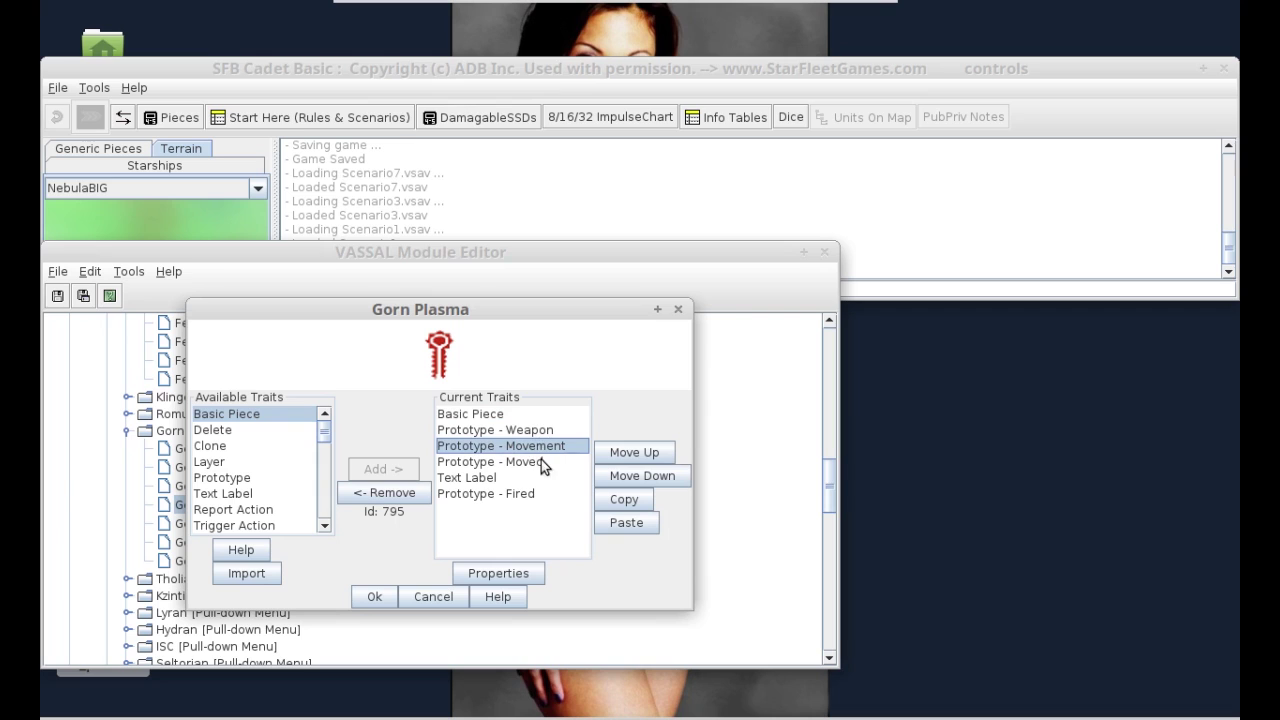
{"action": "left_click", "coordinate": [538, 431]}
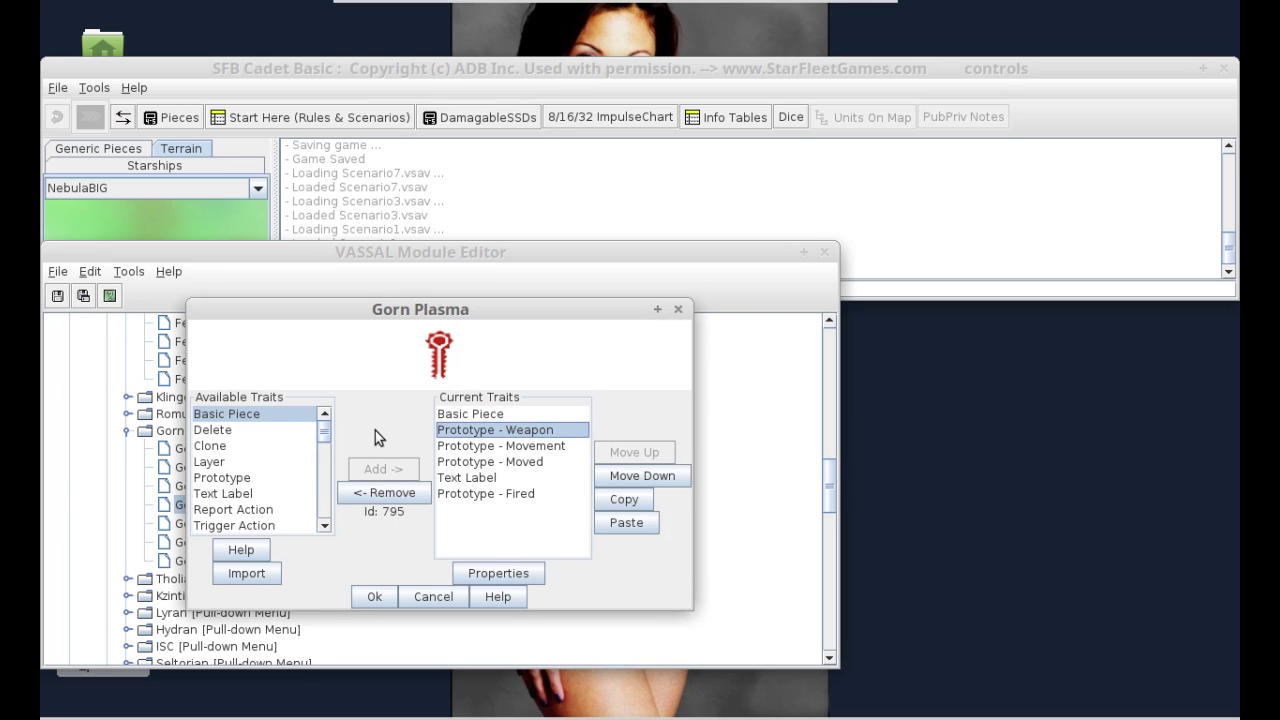
{"action": "left_click", "coordinate": [384, 603]}
- Examine the Weapon prototype definition's traits, from Replace with Other through Spreadsheet, and close the definition
{"action": "scroll", "coordinate": [251, 514], "scroll_direction": "up", "scroll_amount": 7}
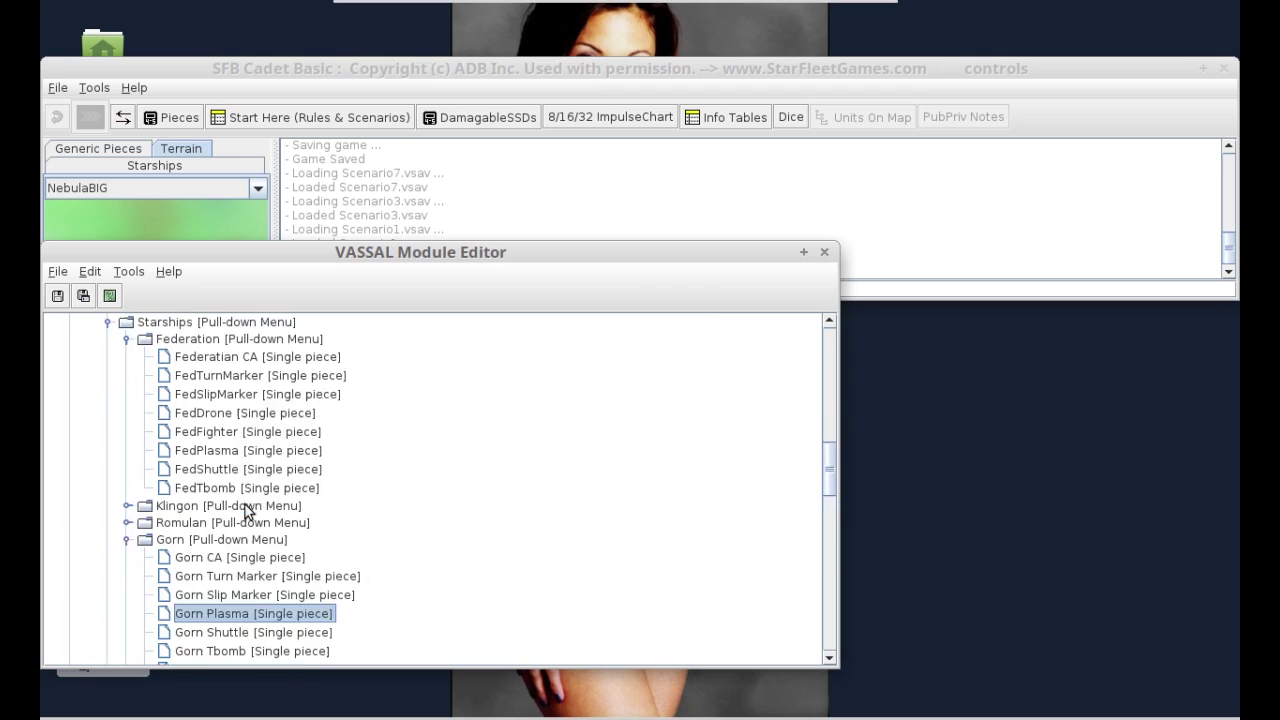
{"action": "double_click", "coordinate": [140, 474]}
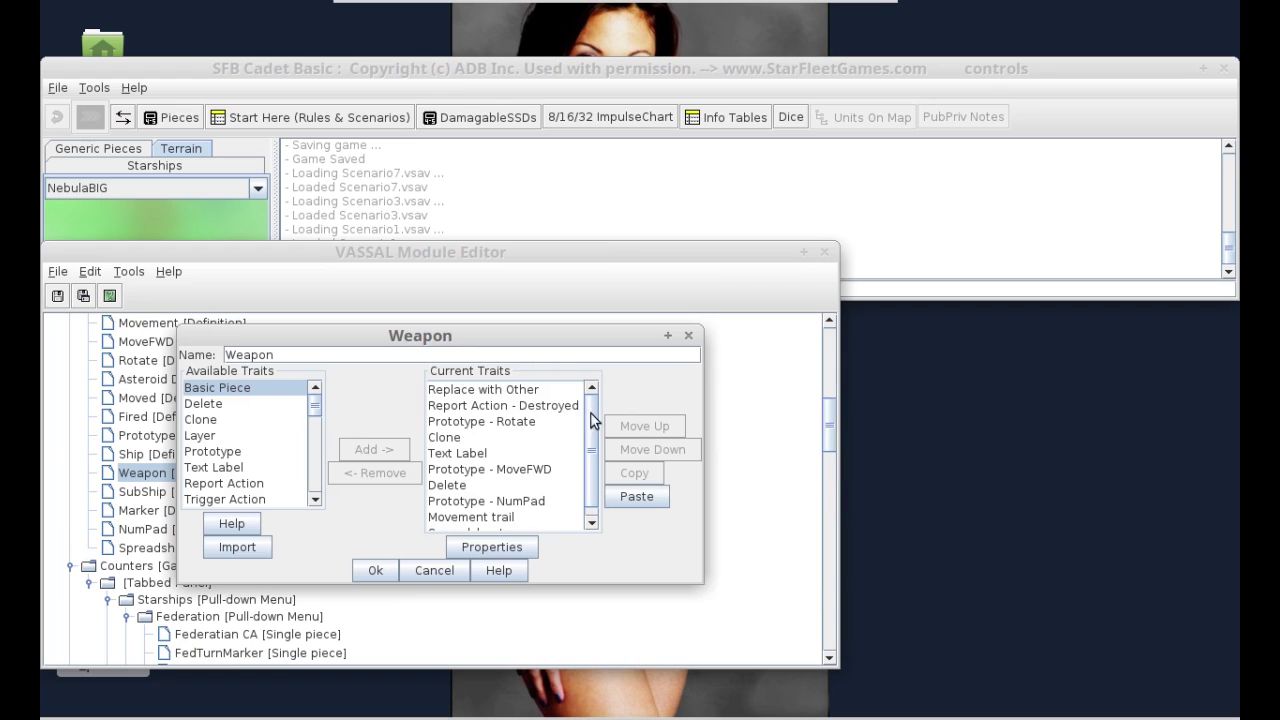
{"action": "left_click_drag", "start_coordinate": [592, 420], "coordinate": [596, 490]}
{"action": "left_click", "coordinate": [482, 499]}
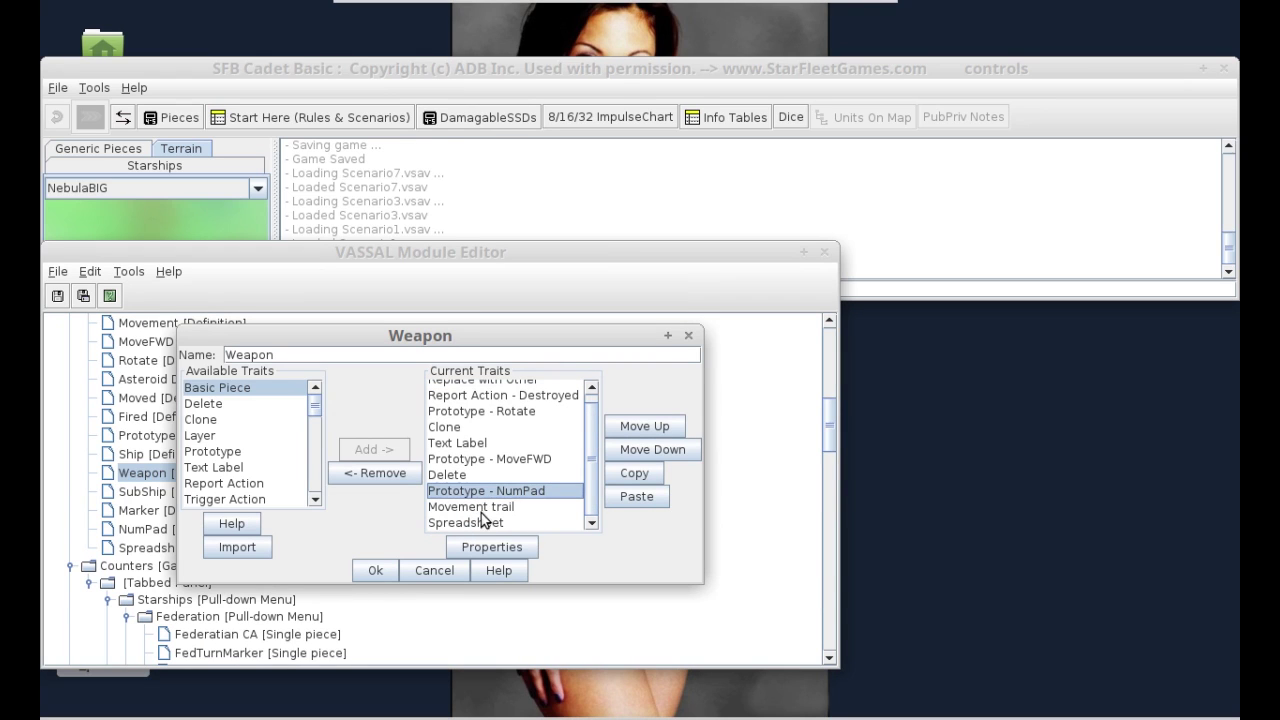
{"action": "key", "text": "Down"}
{"action": "key", "text": "Down"}
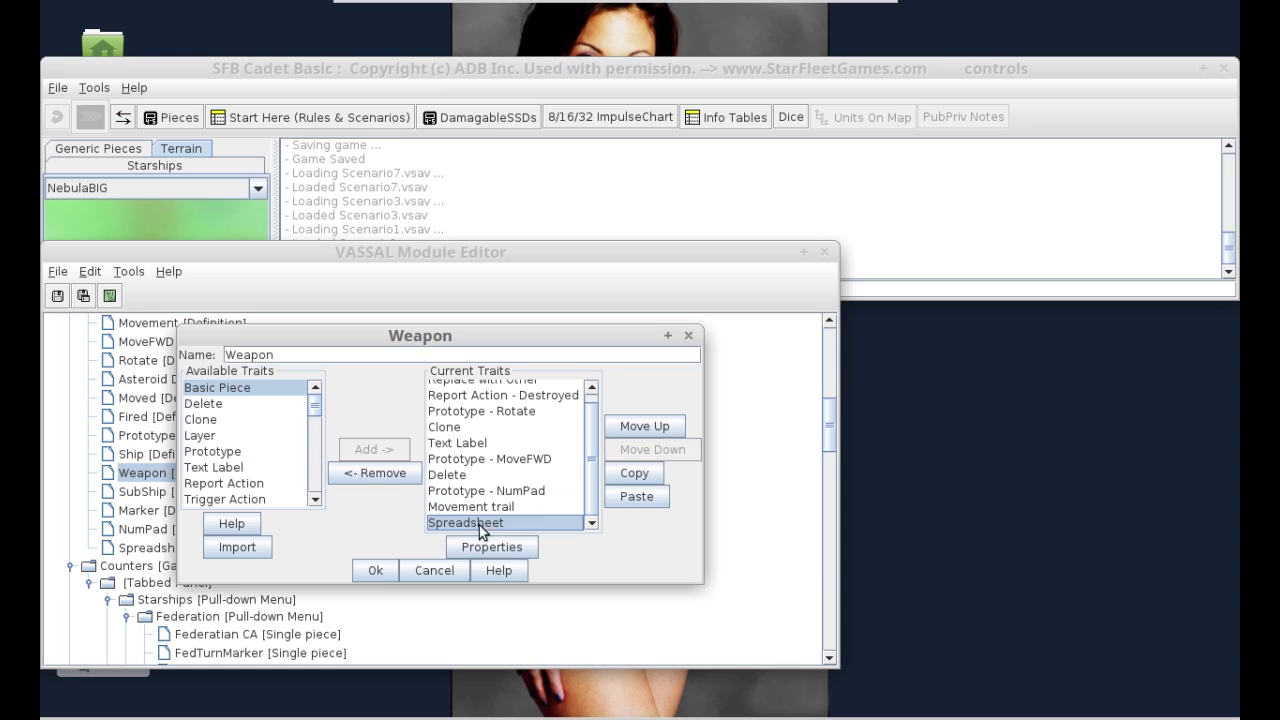
{"action": "left_click", "coordinate": [463, 435]}
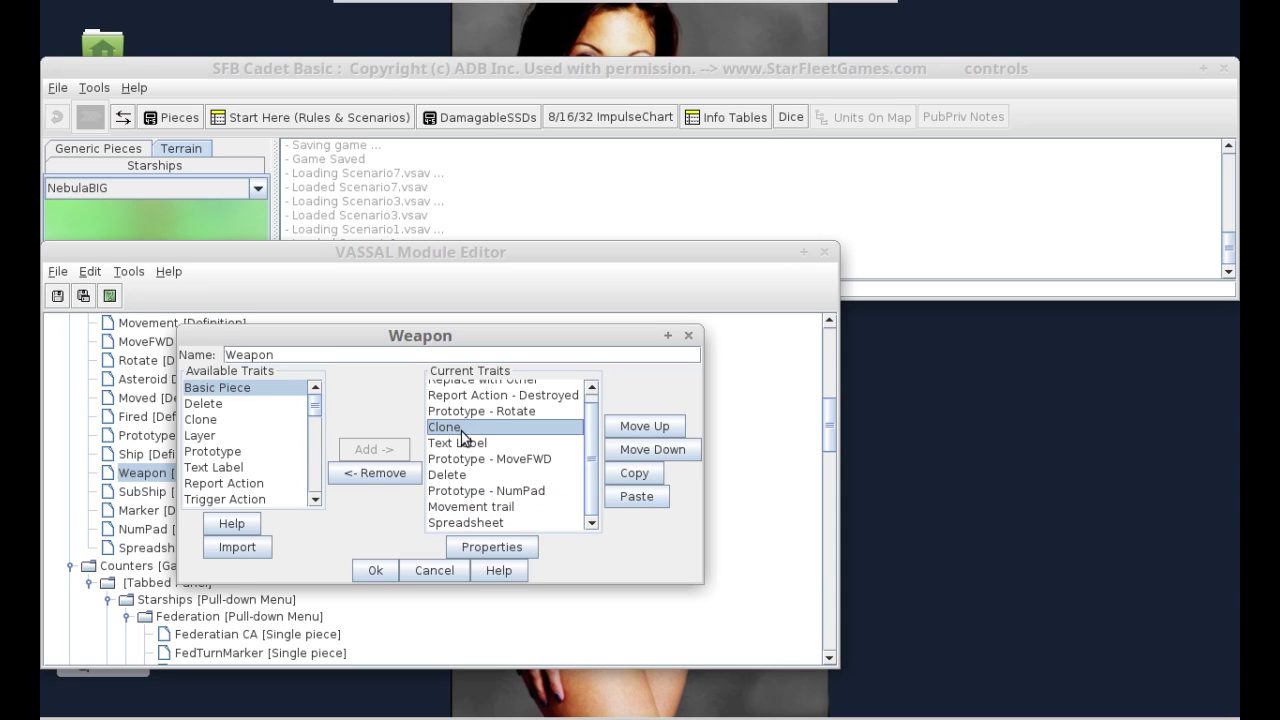
{"action": "left_click", "coordinate": [507, 442]}
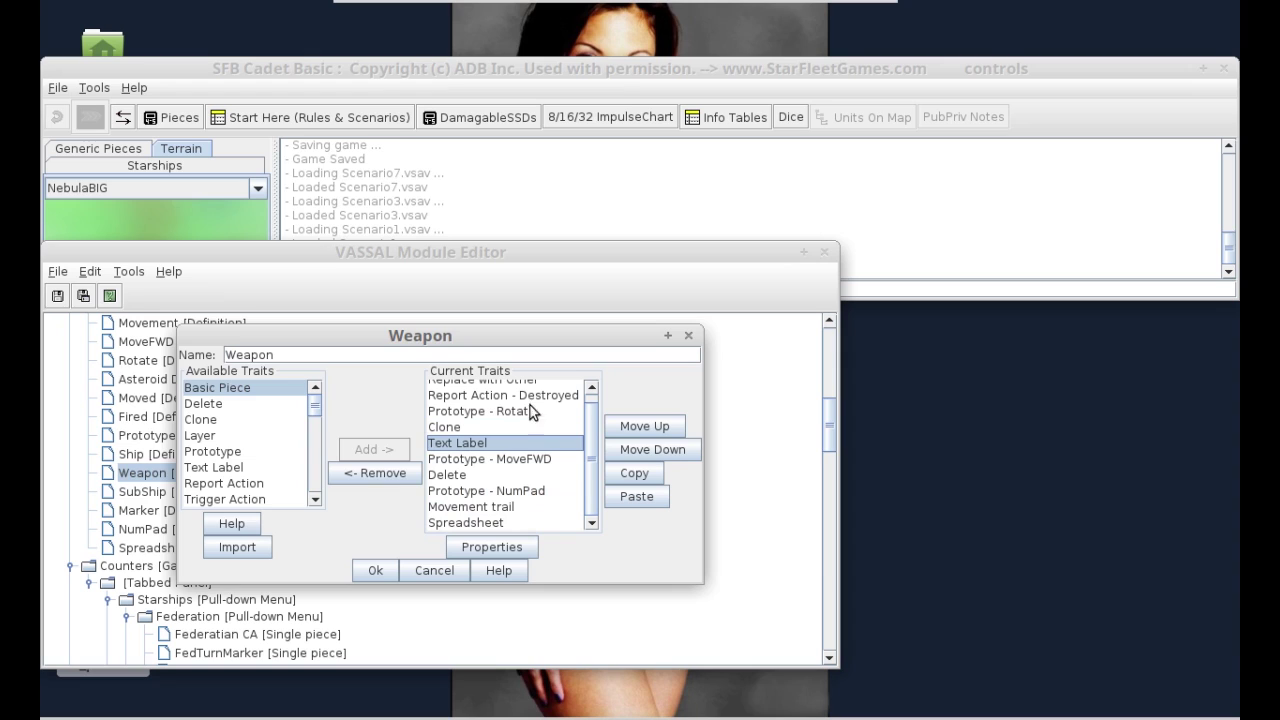
{"action": "left_click", "coordinate": [556, 410]}
{"action": "scroll", "coordinate": [595, 415], "scroll_direction": "up", "scroll_amount": 1}
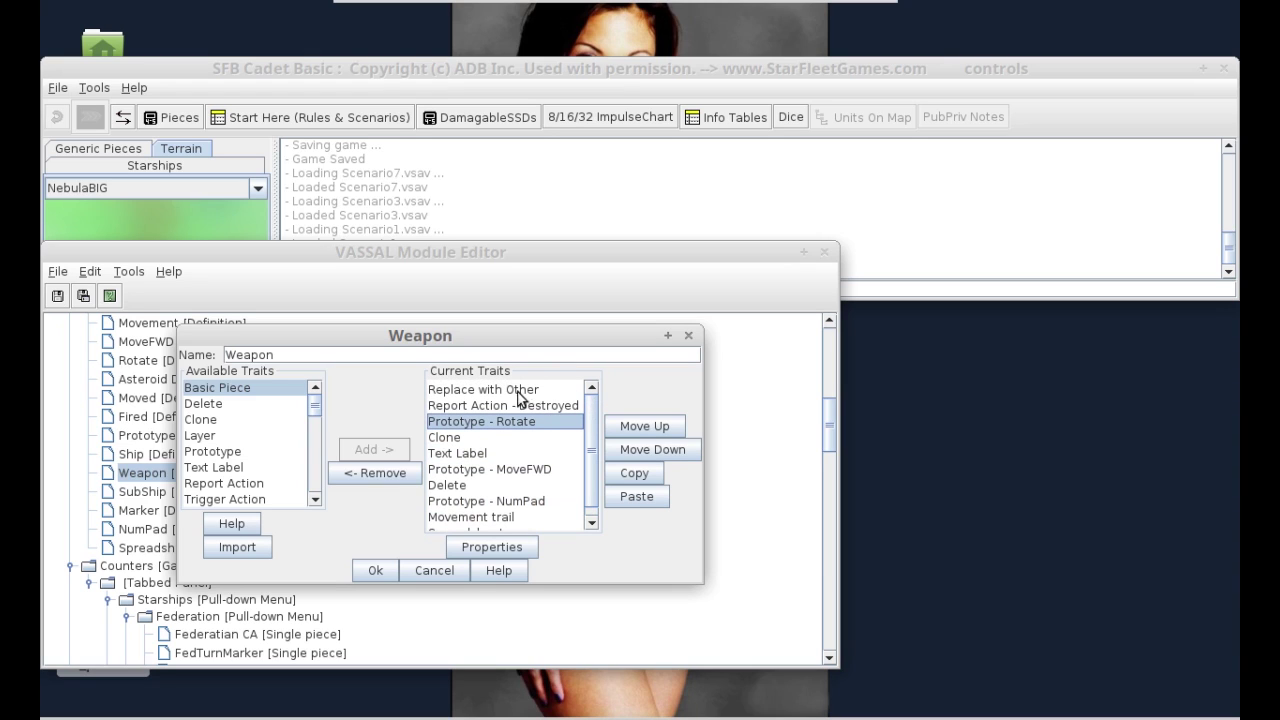
{"action": "left_click", "coordinate": [538, 406]}
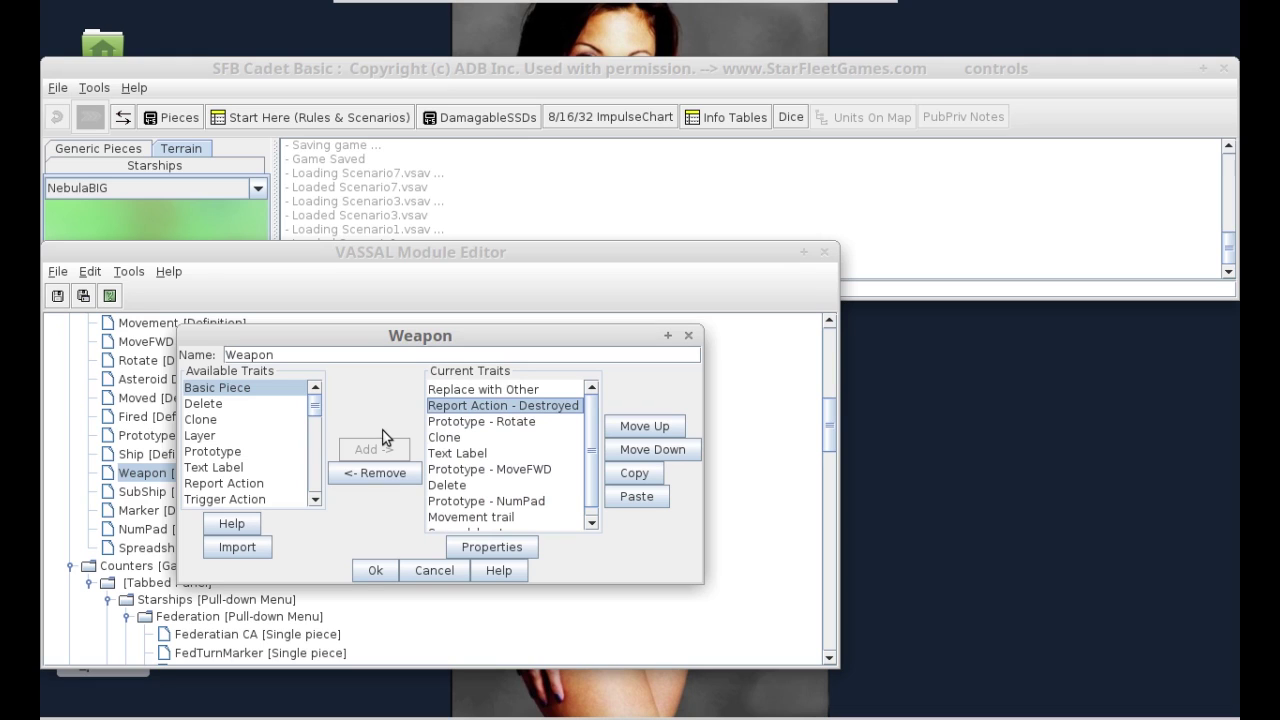
{"action": "left_click", "coordinate": [376, 570]}
- Review the traits of the SubShip prototype definition and close it
{"action": "left_click", "coordinate": [148, 493]}
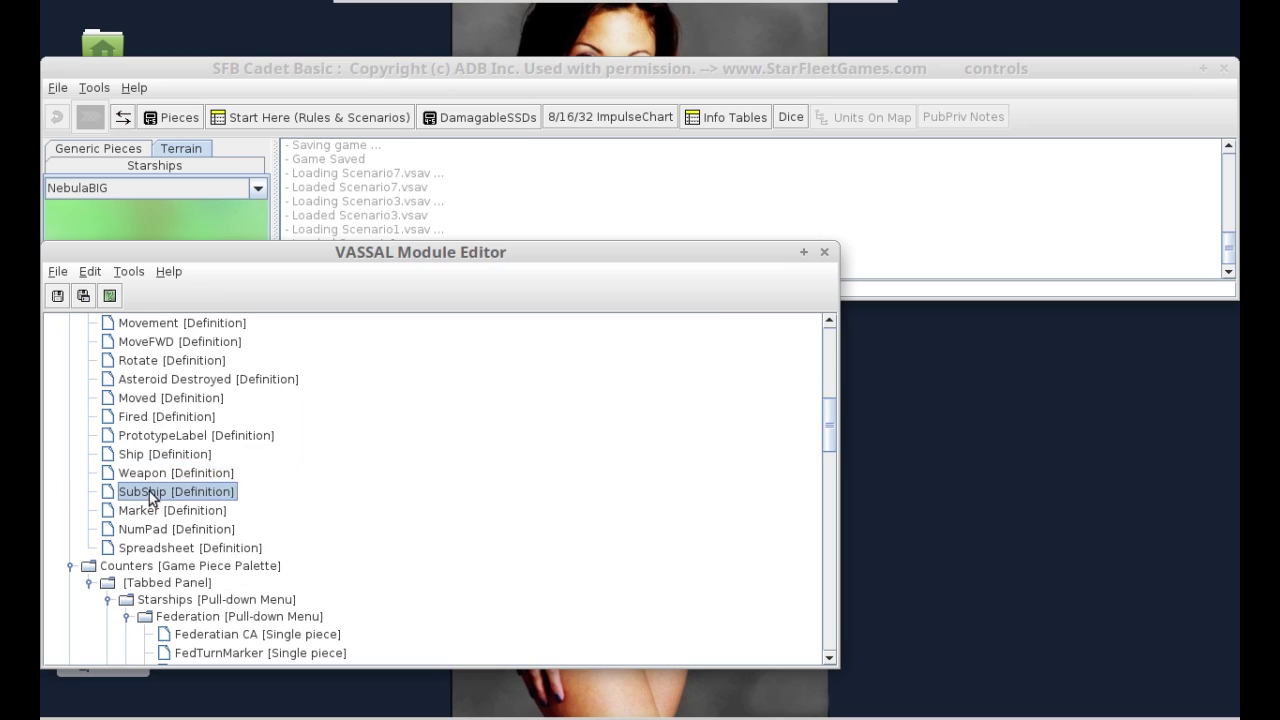
{"action": "double_click", "coordinate": [148, 493]}
{"action": "left_click_drag", "start_coordinate": [588, 415], "coordinate": [590, 380]}
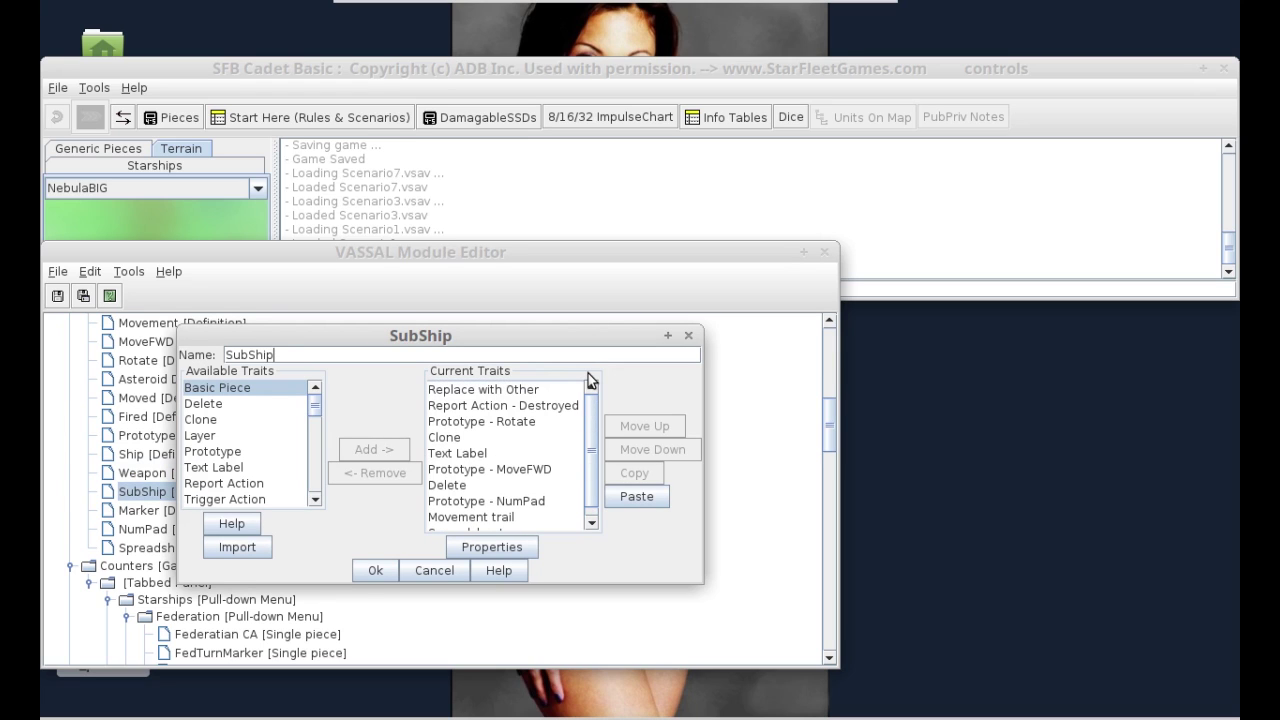
{"action": "left_click", "coordinate": [375, 570]}
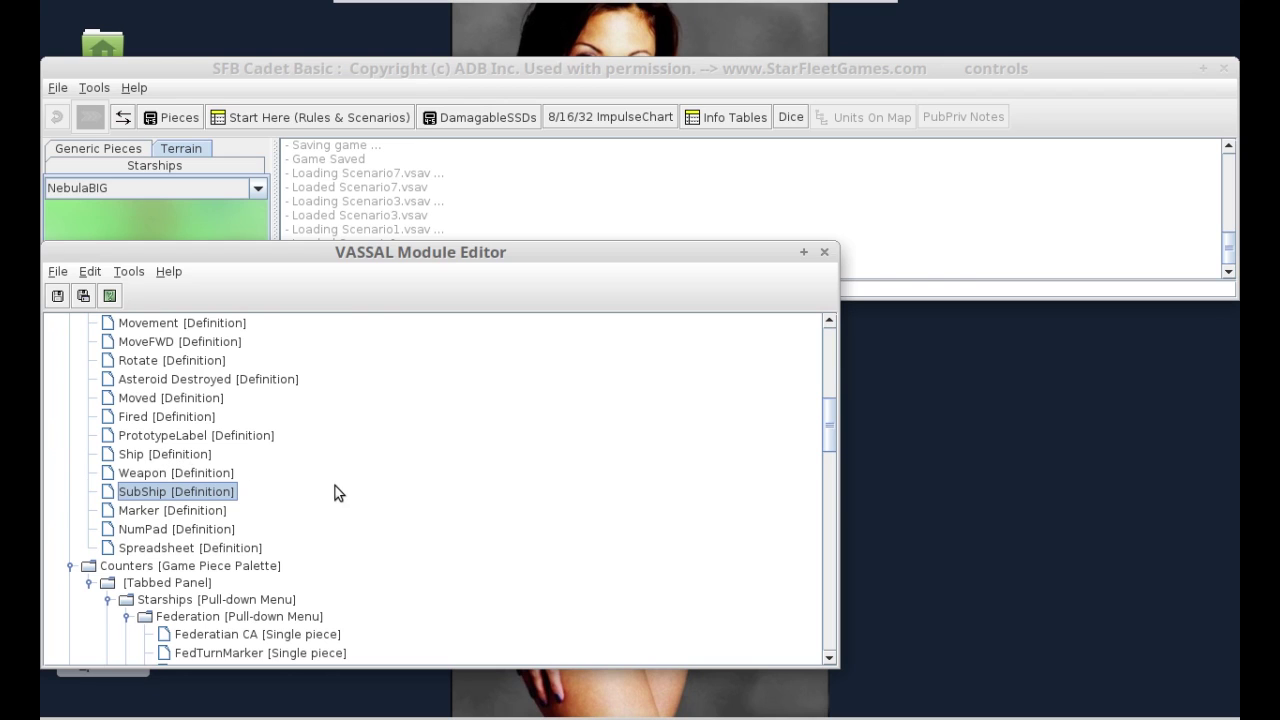
- Expand the Klingon counter group and open the Klingon D7 piece's traits
{"action": "scroll", "coordinate": [340, 490], "scroll_direction": "down", "scroll_amount": 4}
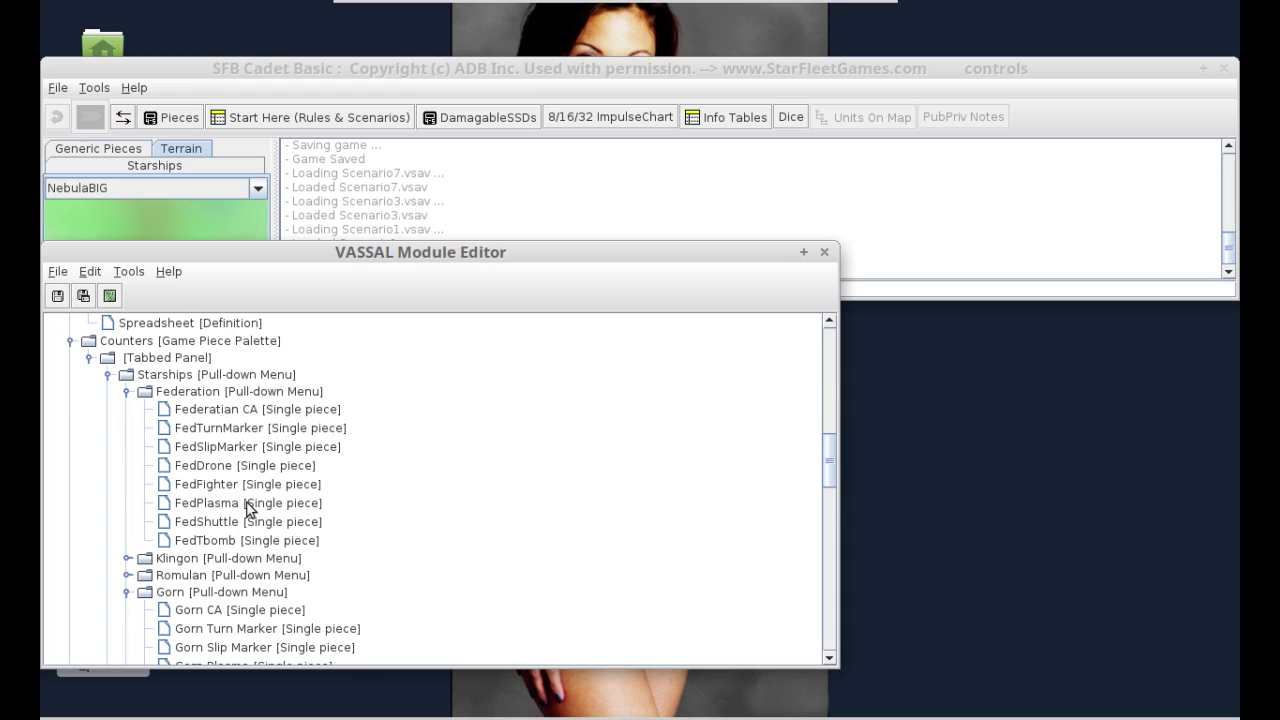
{"action": "left_click", "coordinate": [127, 558]}
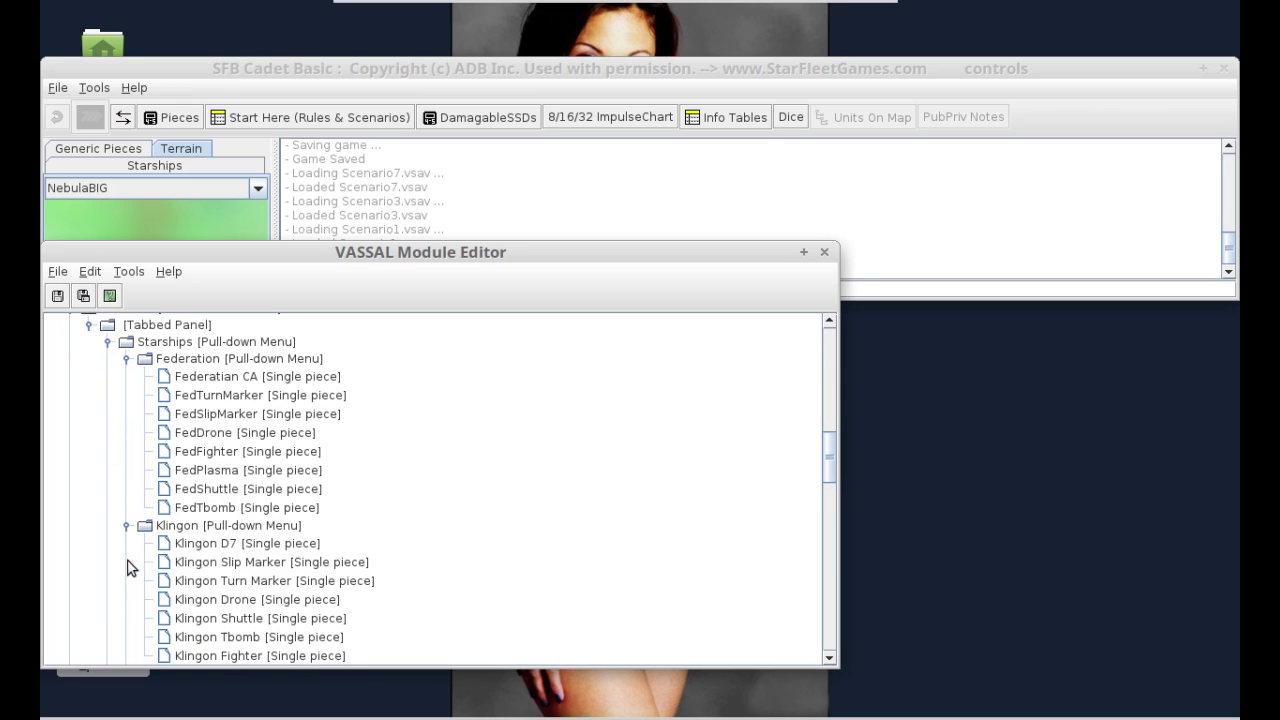
{"action": "left_click", "coordinate": [205, 543]}
{"action": "double_click", "coordinate": [203, 543]}
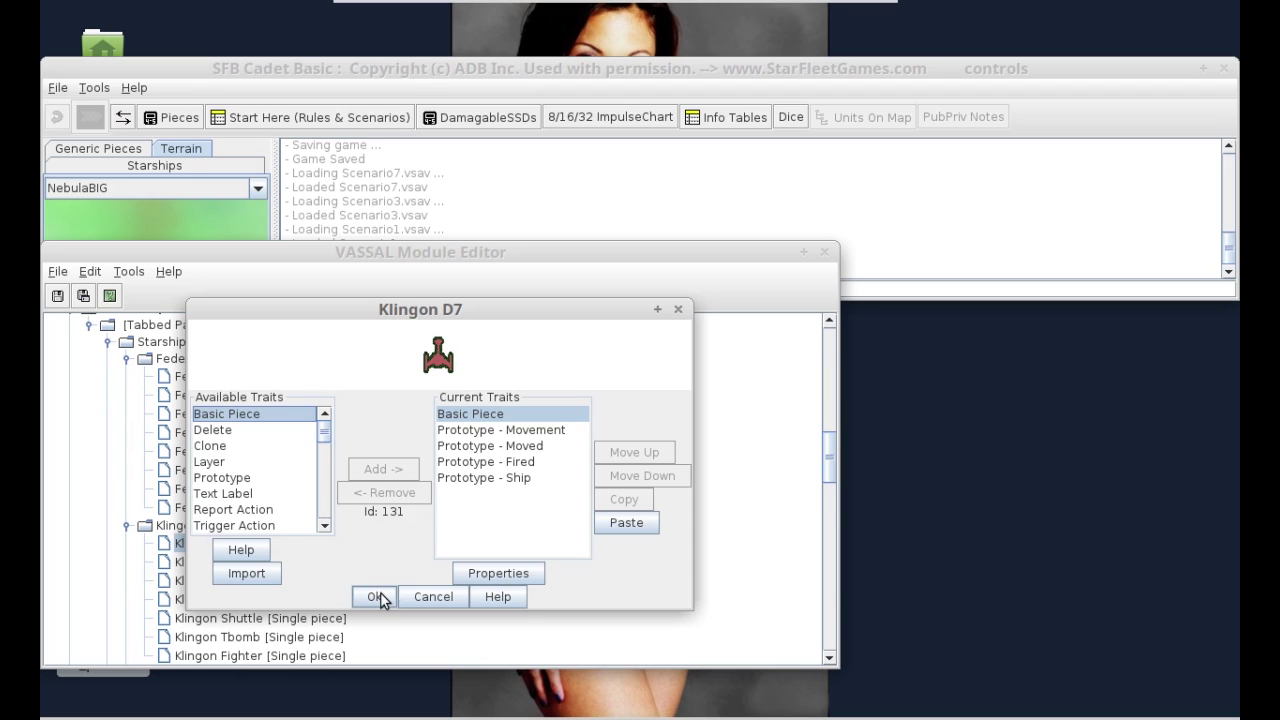
- Browse the Klink images folder for the Klingon D7's basic piece image and cancel the file selection
{"action": "double_click", "coordinate": [457, 412]}
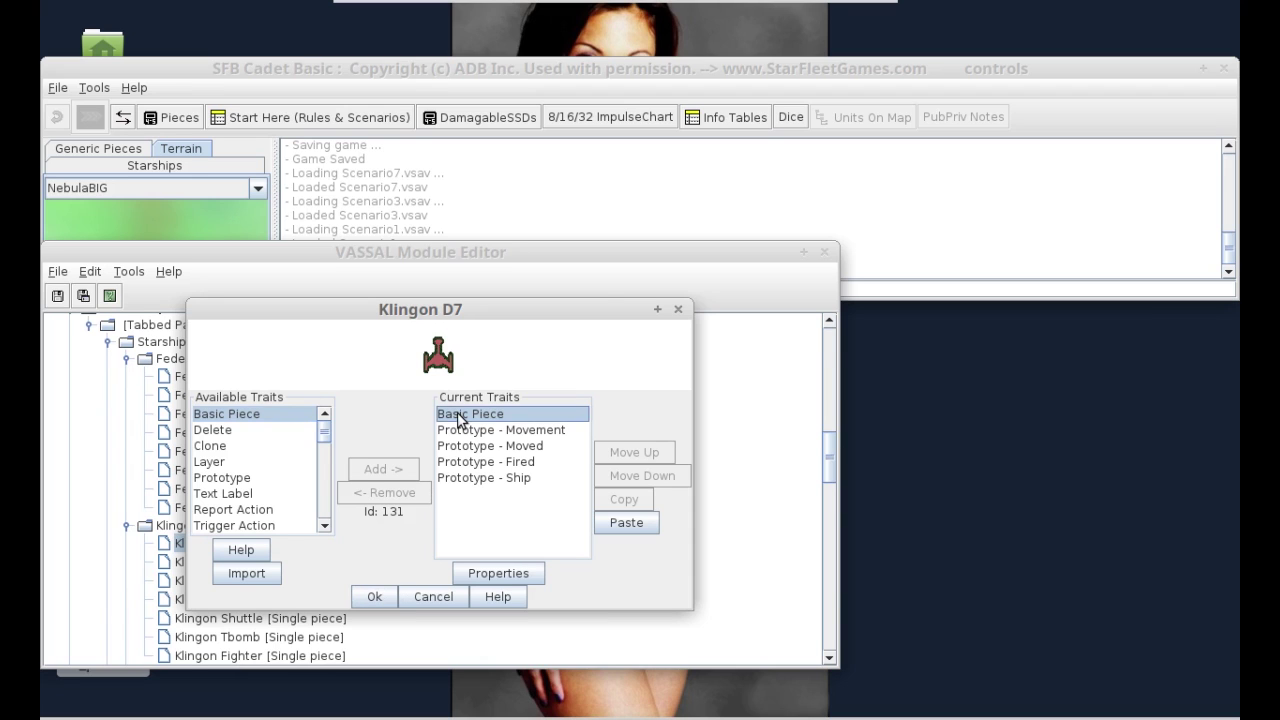
{"action": "left_click", "coordinate": [281, 430]}
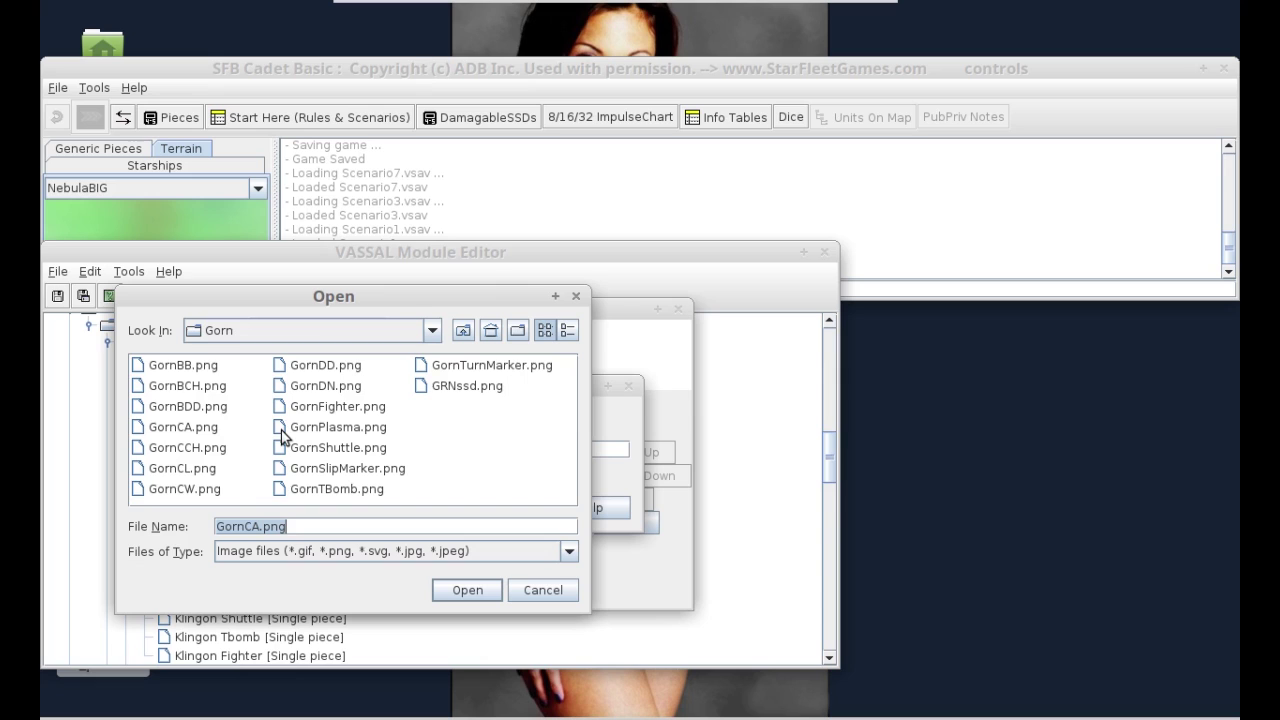
{"action": "left_click", "coordinate": [462, 330]}
{"action": "double_click", "coordinate": [362, 408]}
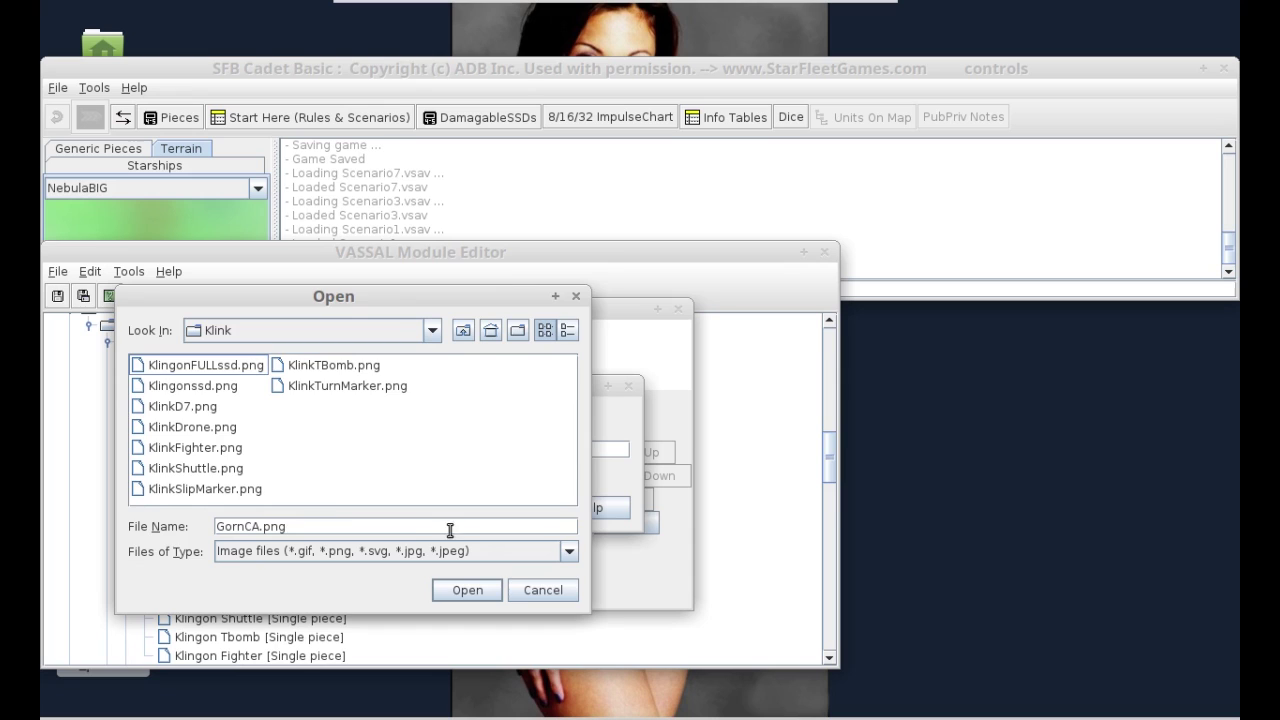
{"action": "left_click", "coordinate": [553, 590]}
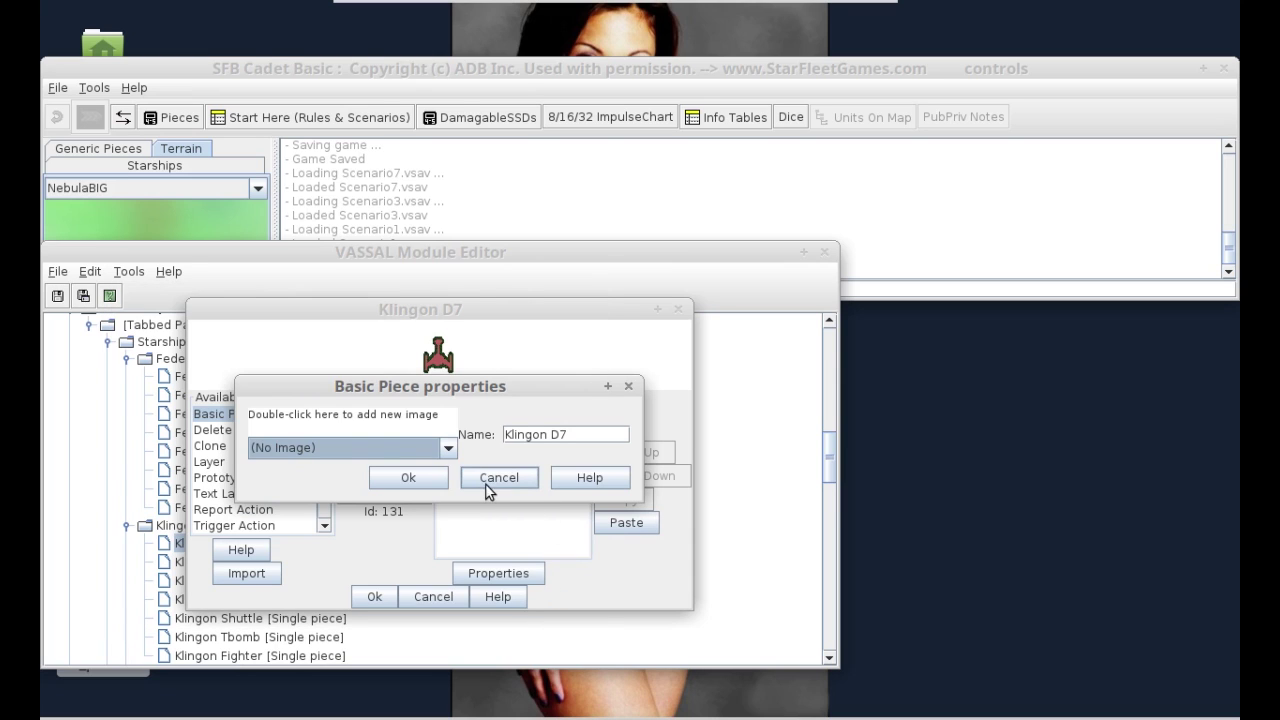
- Set the Klingon D7's image to KlinkD7.png, accept the properties and close the piece
{"action": "left_click", "coordinate": [337, 447]}
{"action": "double_click", "coordinate": [336, 419]}
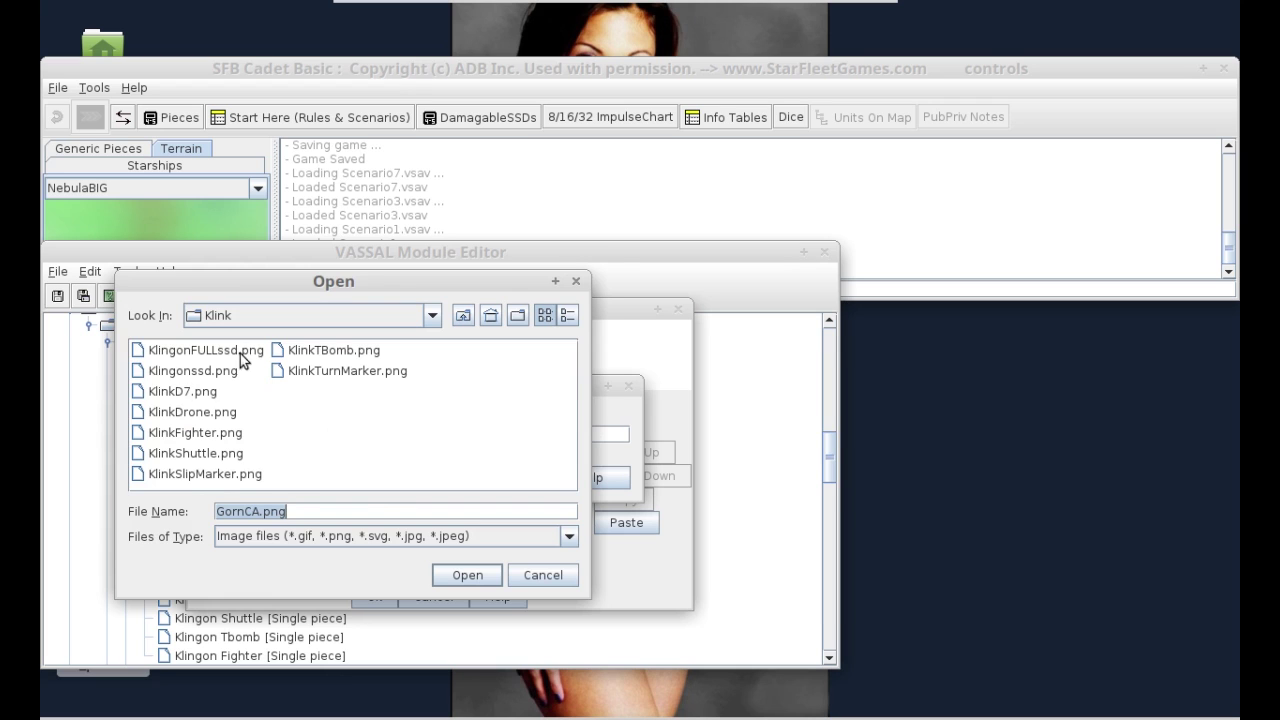
{"action": "double_click", "coordinate": [176, 396]}
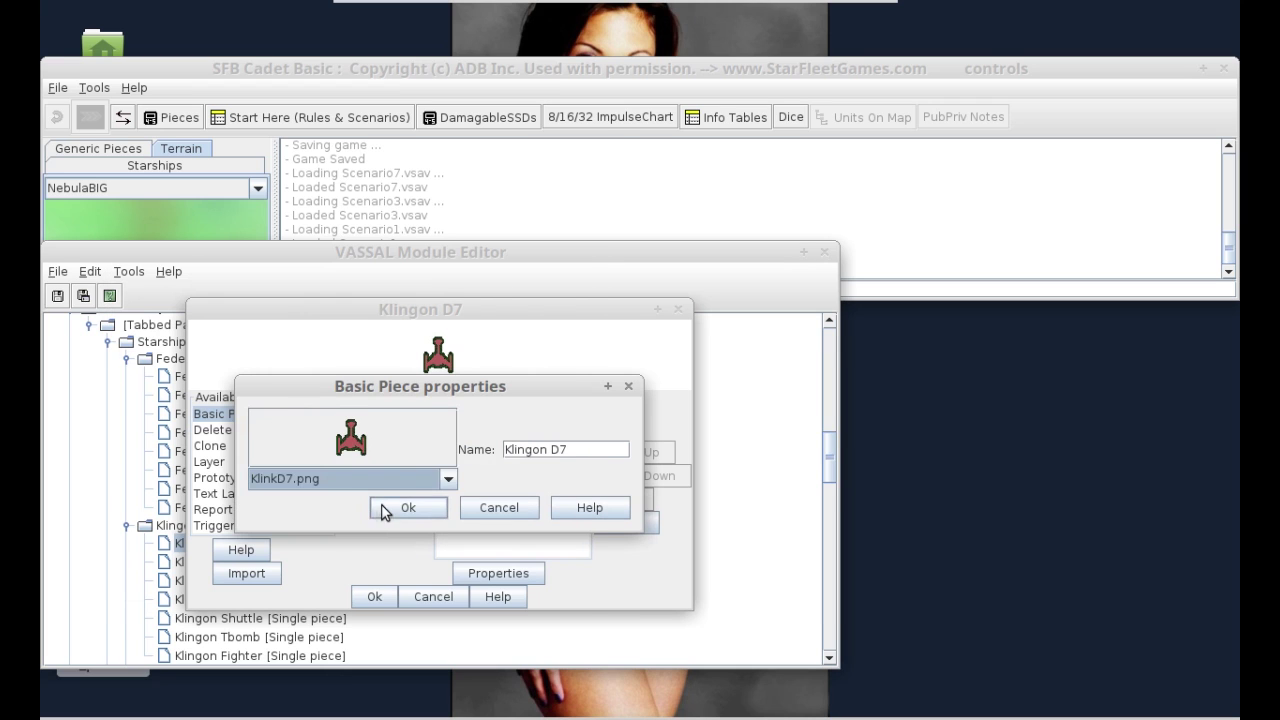
{"action": "left_click", "coordinate": [383, 511]}
{"action": "left_click", "coordinate": [372, 597]}
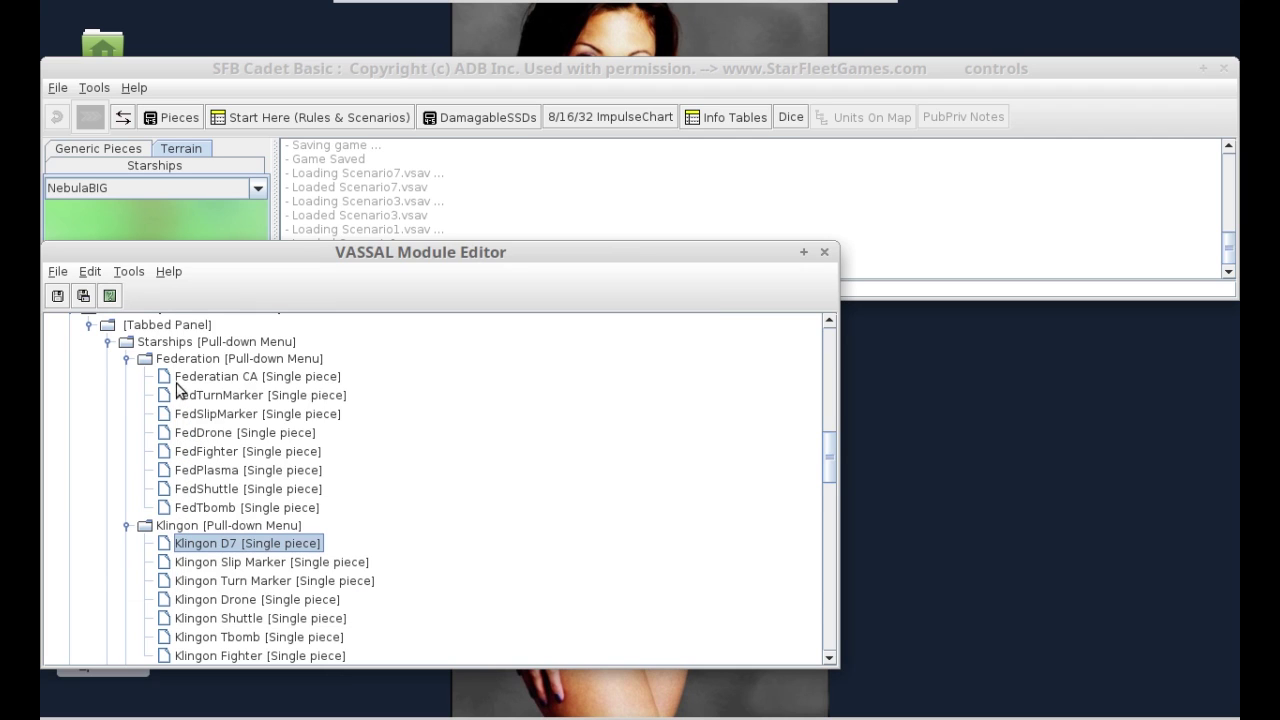
- Collapse and re-expand the Federation counter group and open the Federatian CA piece's traits
{"action": "left_click", "coordinate": [126, 359]}
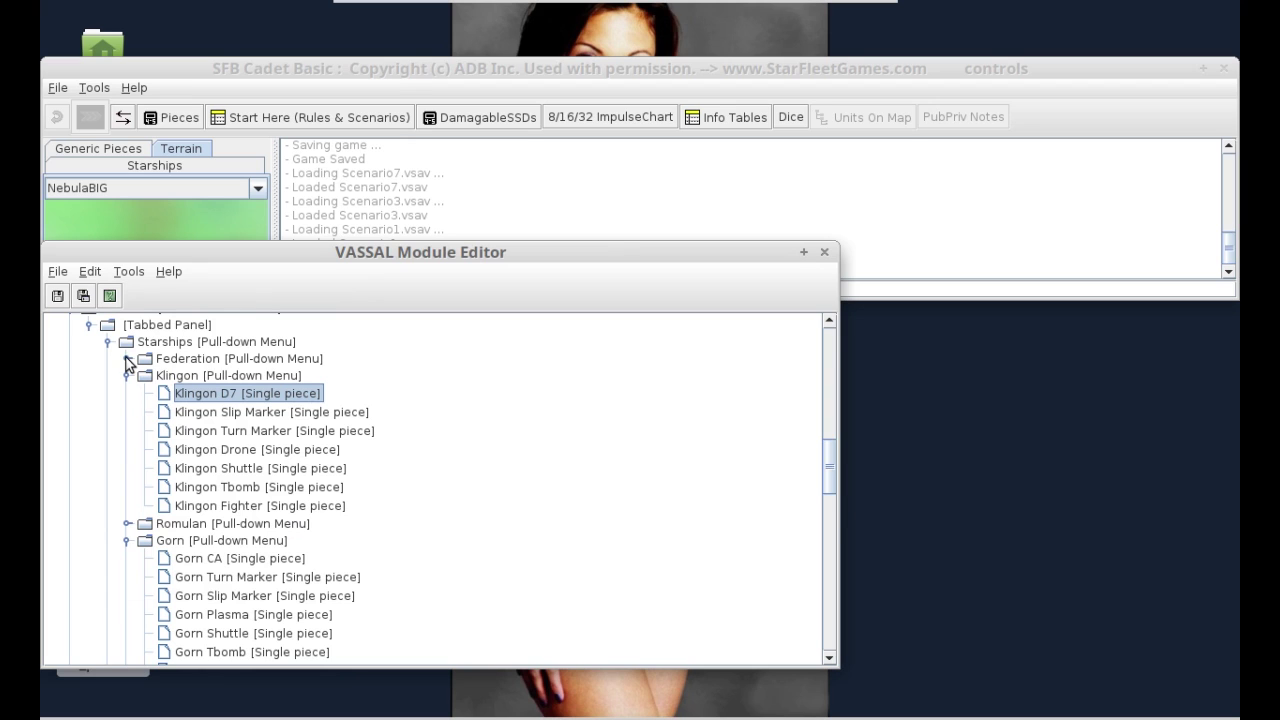
{"action": "left_click", "coordinate": [126, 359]}
{"action": "left_click", "coordinate": [258, 377]}
{"action": "double_click", "coordinate": [312, 380]}
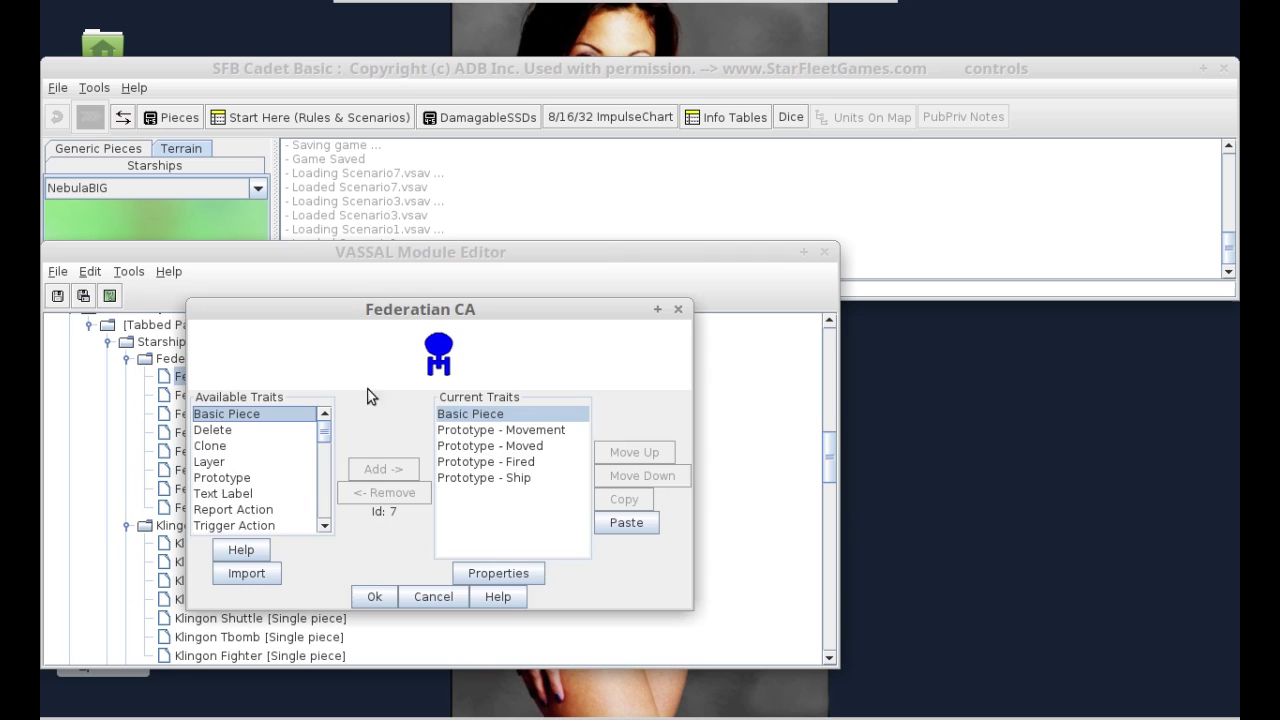
- Change the Federatian CA's basic piece image to ExcelsiorSFBOL.JPG from the Fed images folder
{"action": "double_click", "coordinate": [492, 414]}
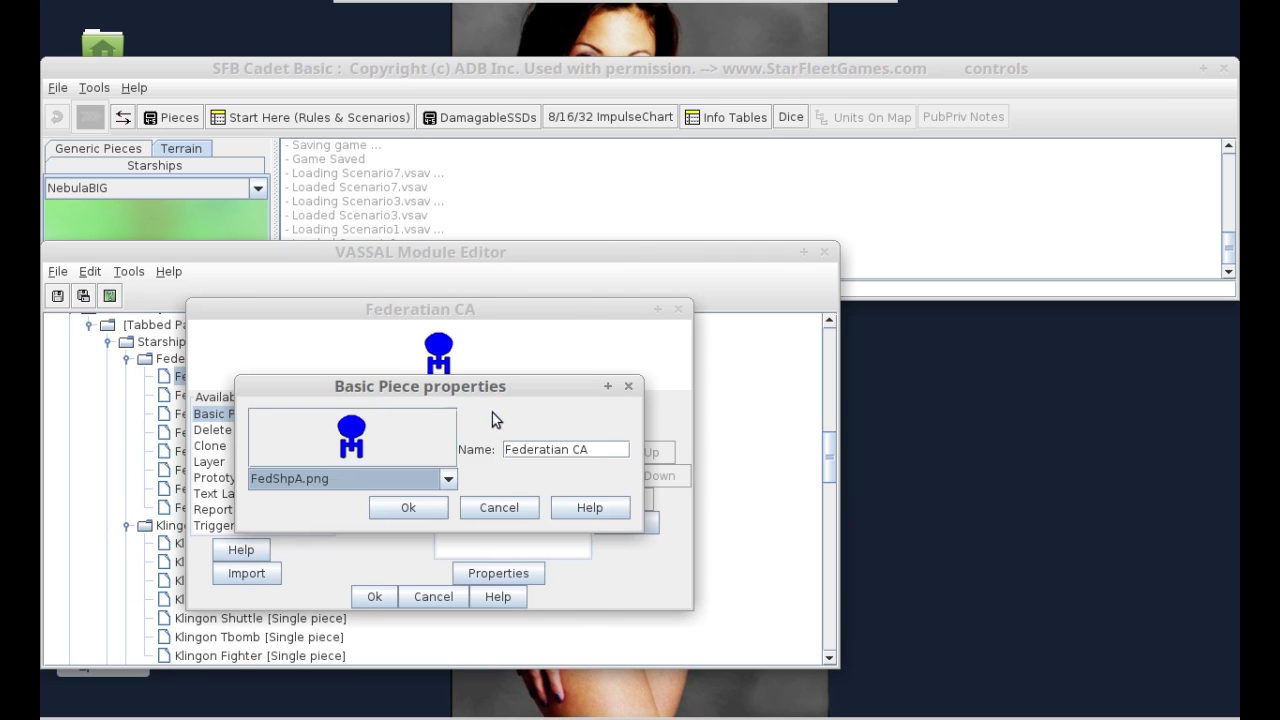
{"action": "left_click", "coordinate": [373, 430]}
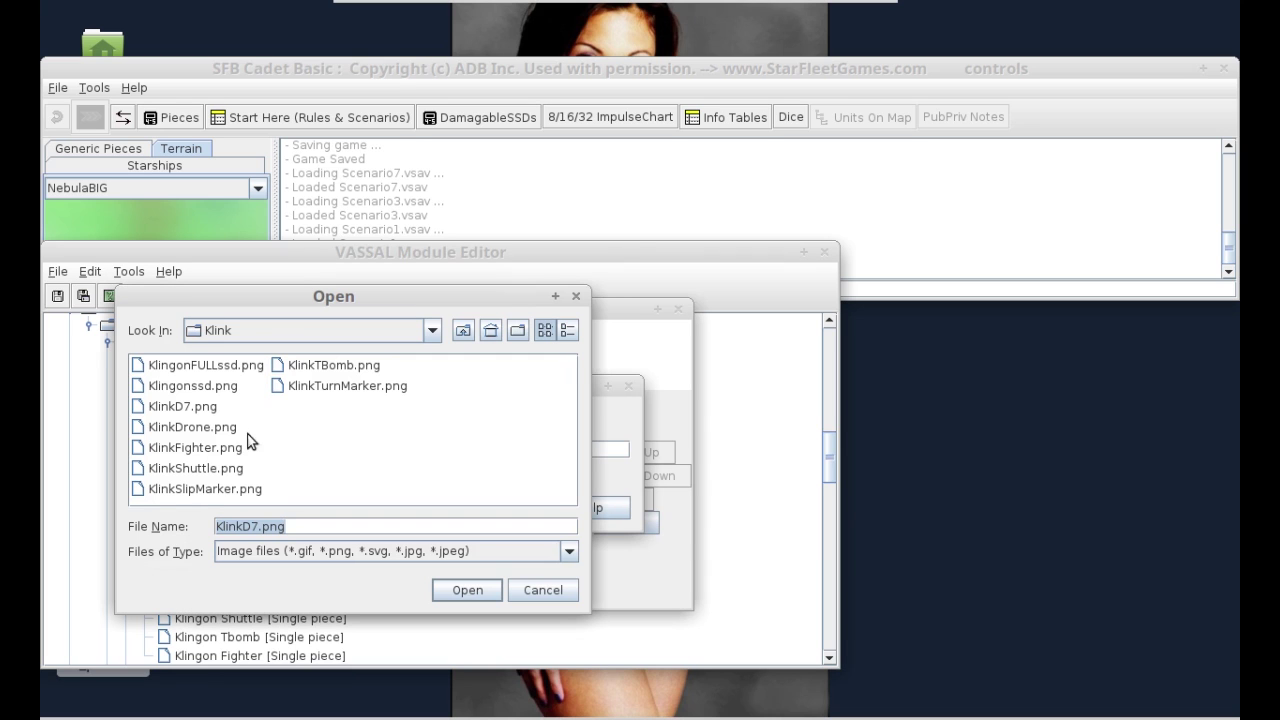
{"action": "left_click", "coordinate": [463, 330]}
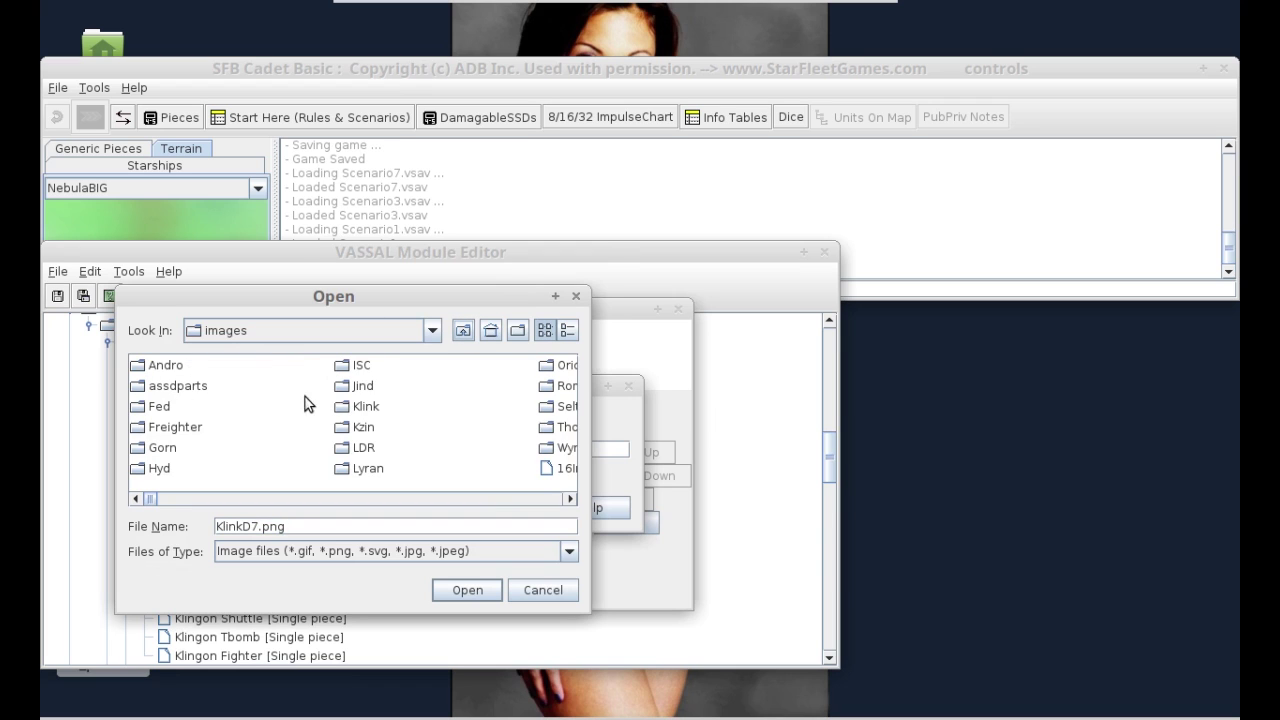
{"action": "double_click", "coordinate": [162, 408]}
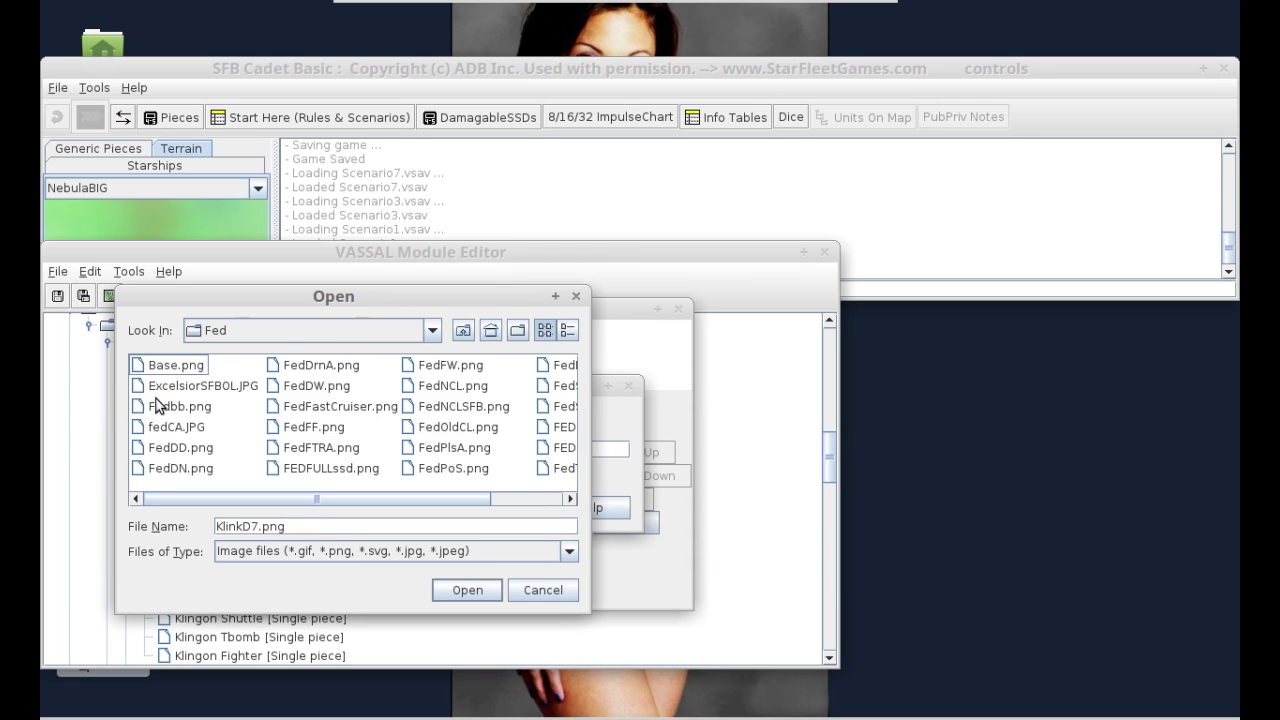
{"action": "left_click", "coordinate": [183, 386]}
{"action": "left_click", "coordinate": [178, 386]}
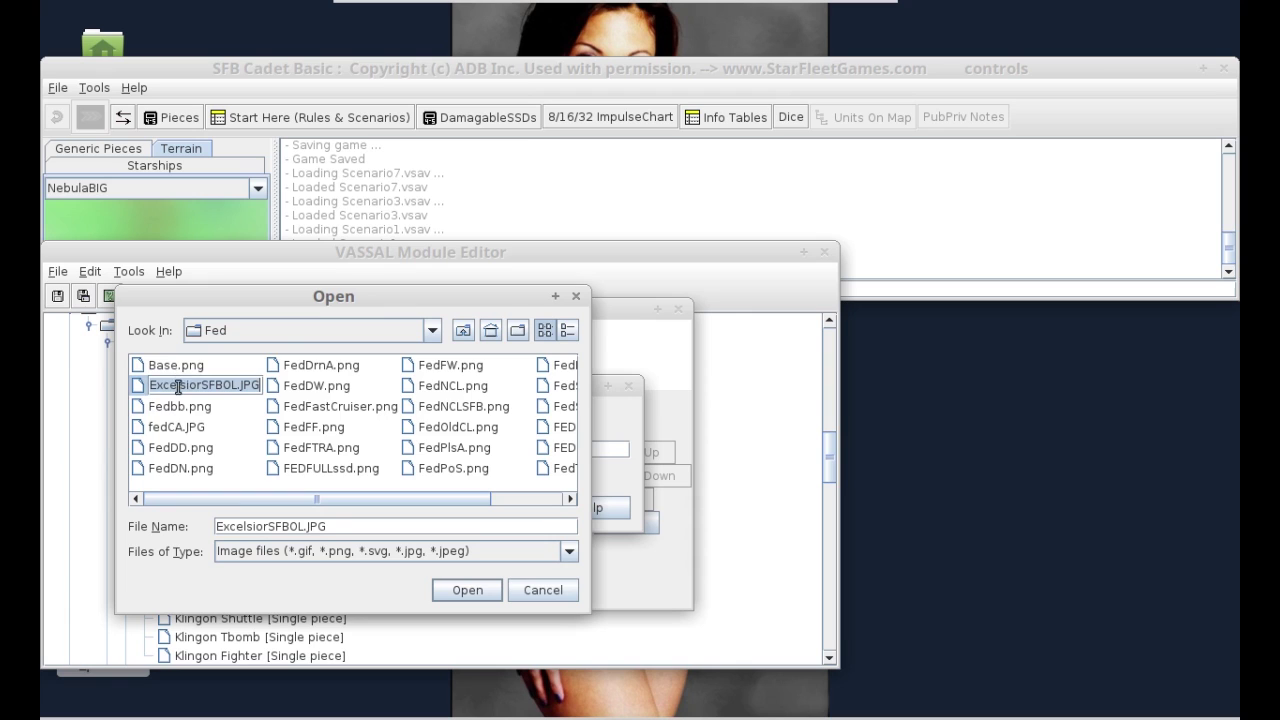
{"action": "double_click", "coordinate": [140, 386]}
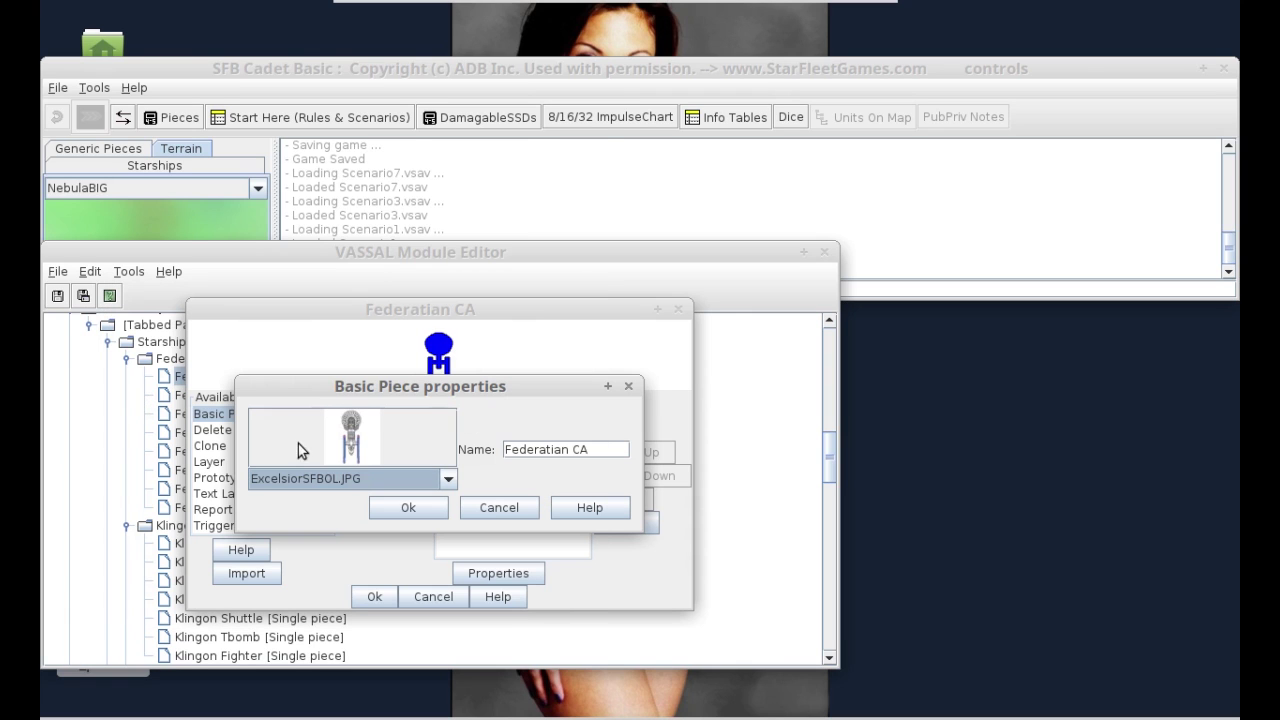
- Try FedFF.png, FedDN.png and fedCA.JPG in turn as the Federatian CA's basic piece image
{"action": "left_click", "coordinate": [359, 431]}
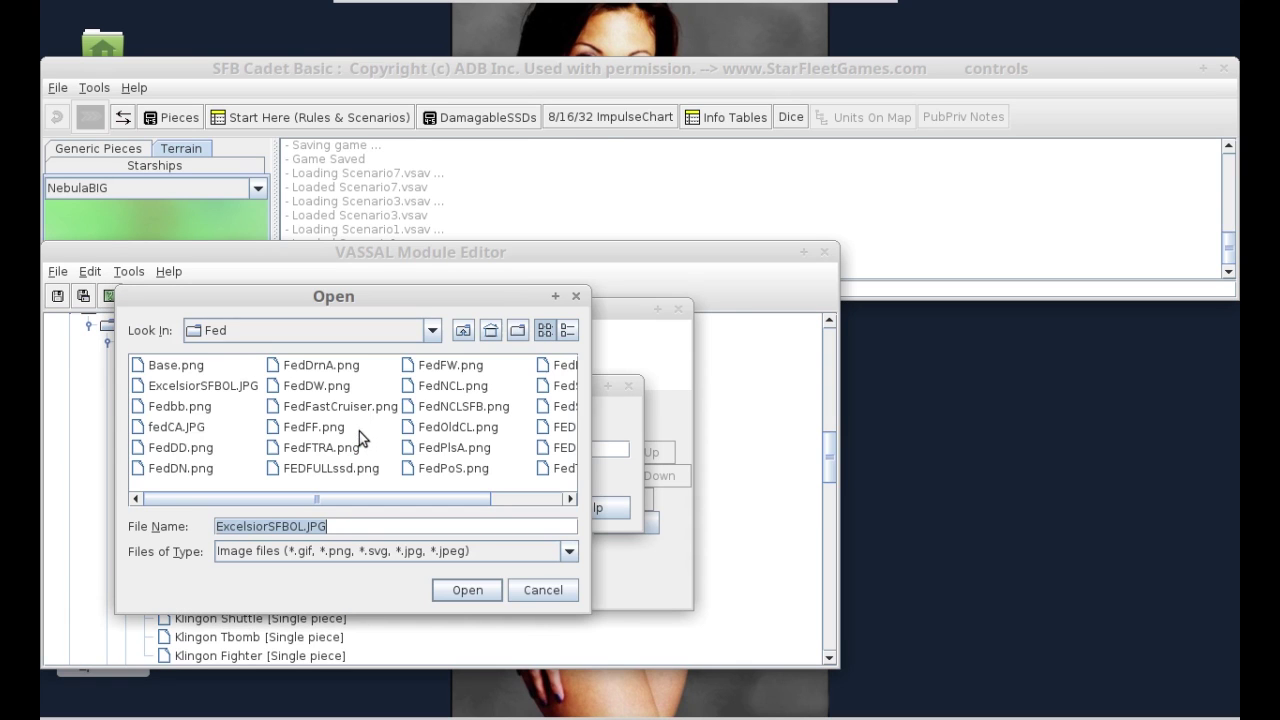
{"action": "double_click", "coordinate": [356, 433]}
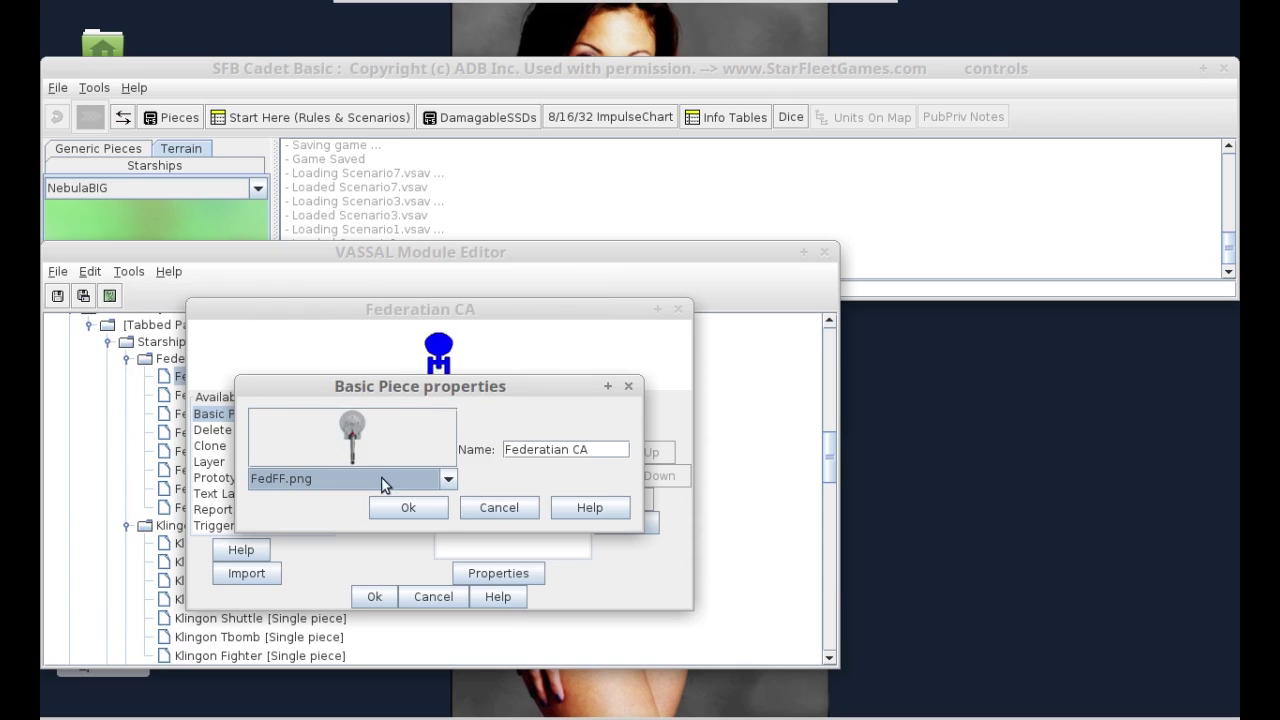
{"action": "left_click", "coordinate": [348, 423]}
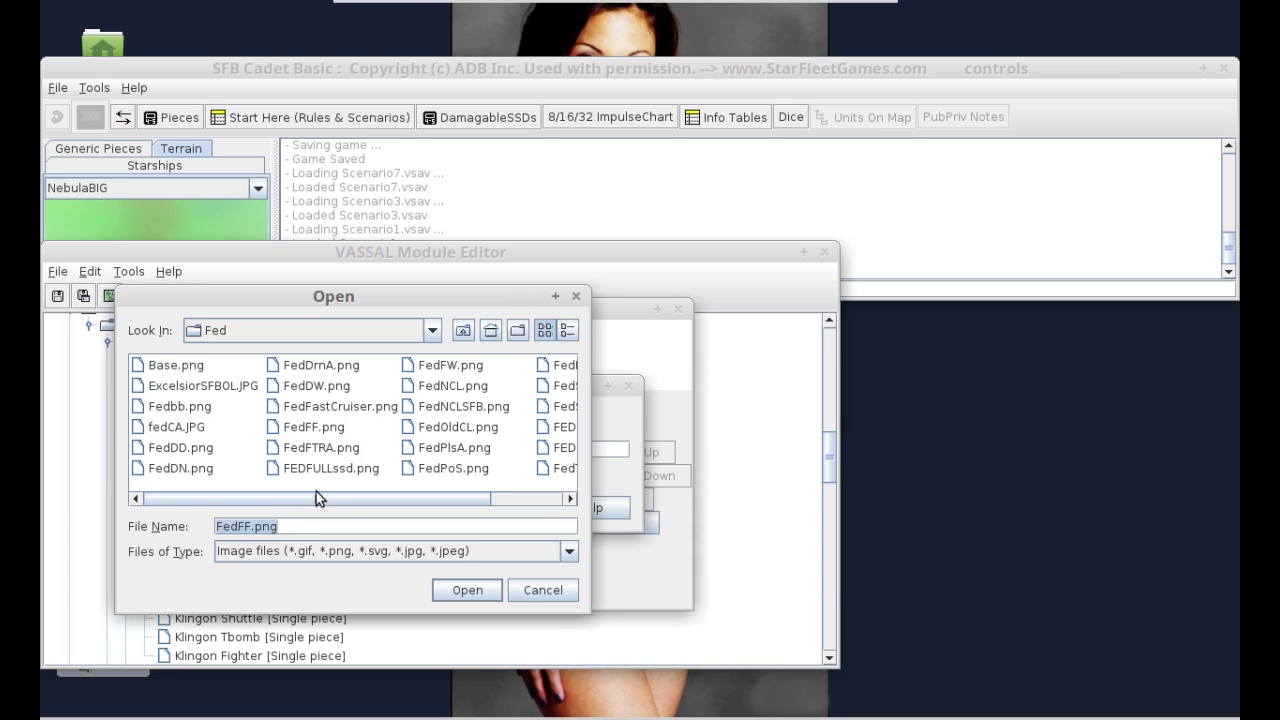
{"action": "double_click", "coordinate": [165, 469]}
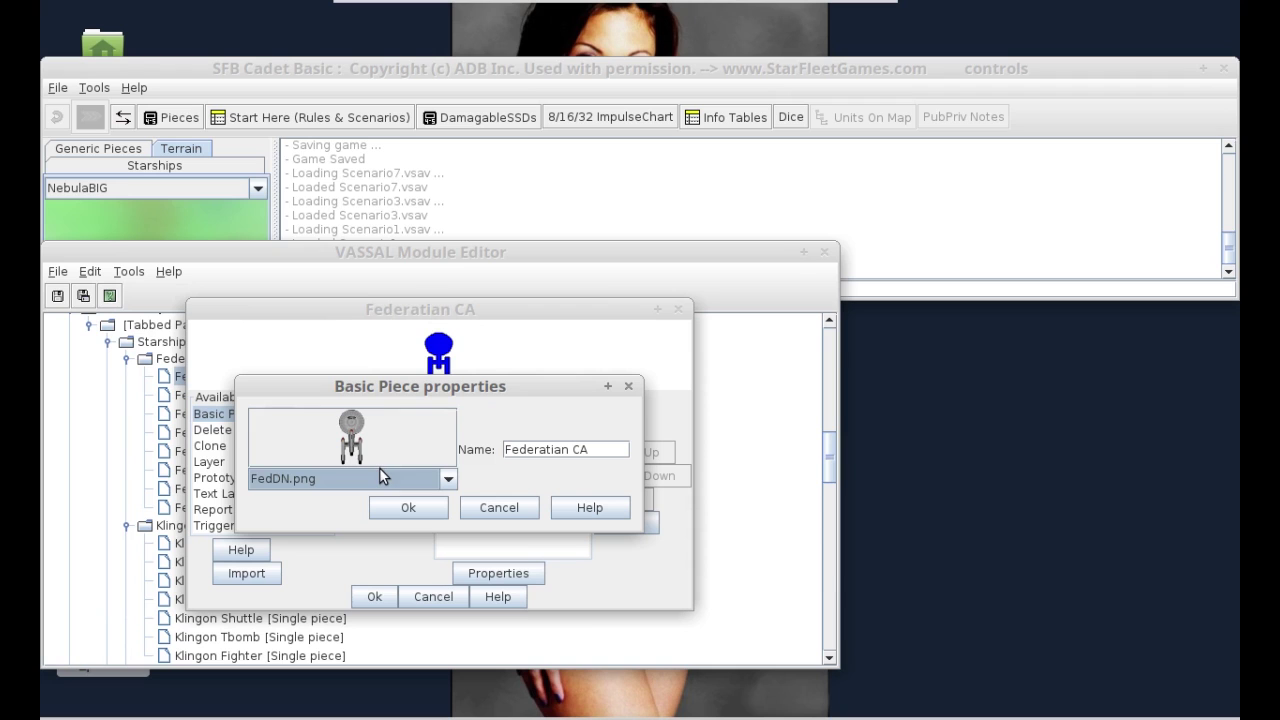
{"action": "left_click", "coordinate": [361, 440]}
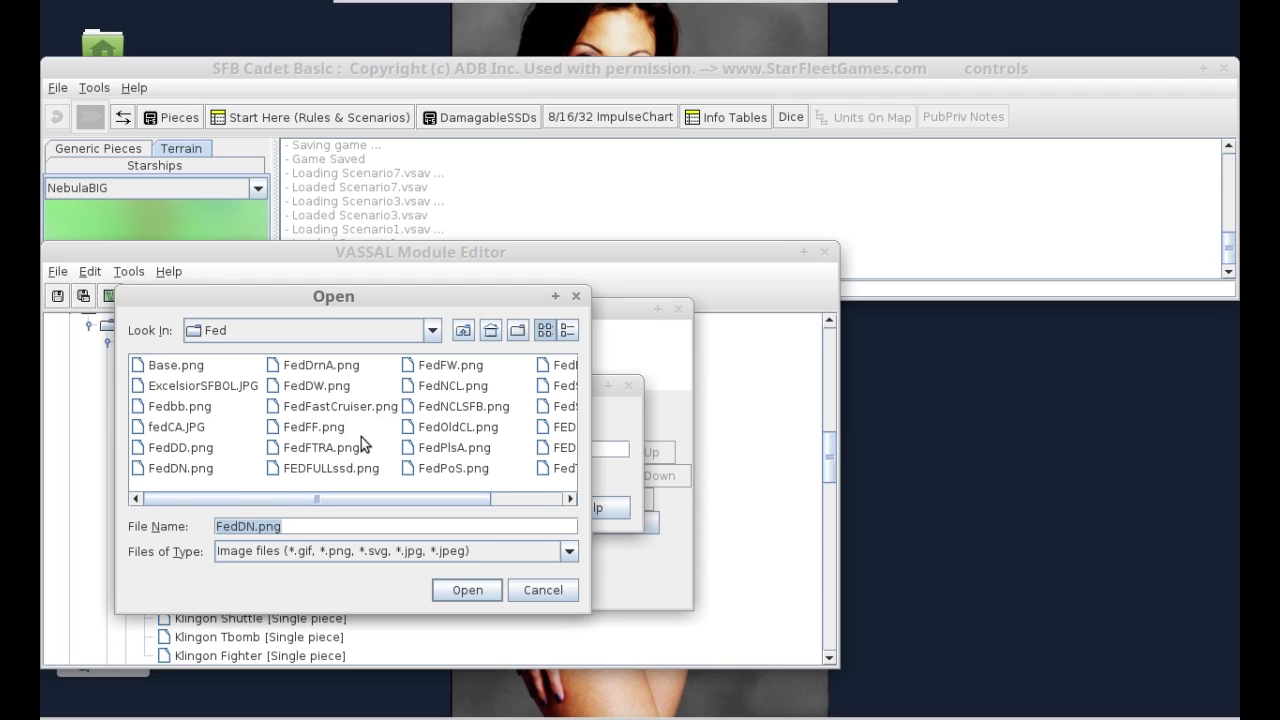
{"action": "left_click", "coordinate": [160, 433]}
{"action": "double_click", "coordinate": [159, 432]}
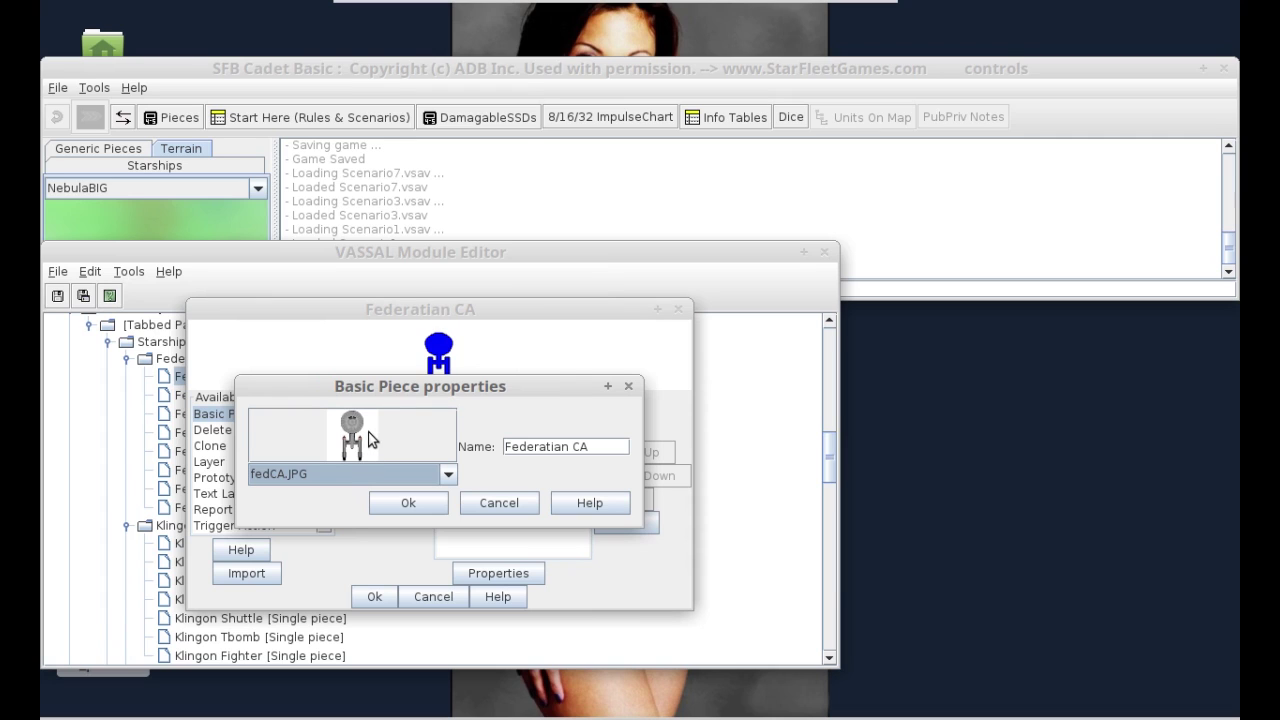
- Try FedNCLSFB.png and FedOldCL.png from the Fed folder as the Federatian CA's basic piece image
{"action": "left_click", "coordinate": [368, 440]}
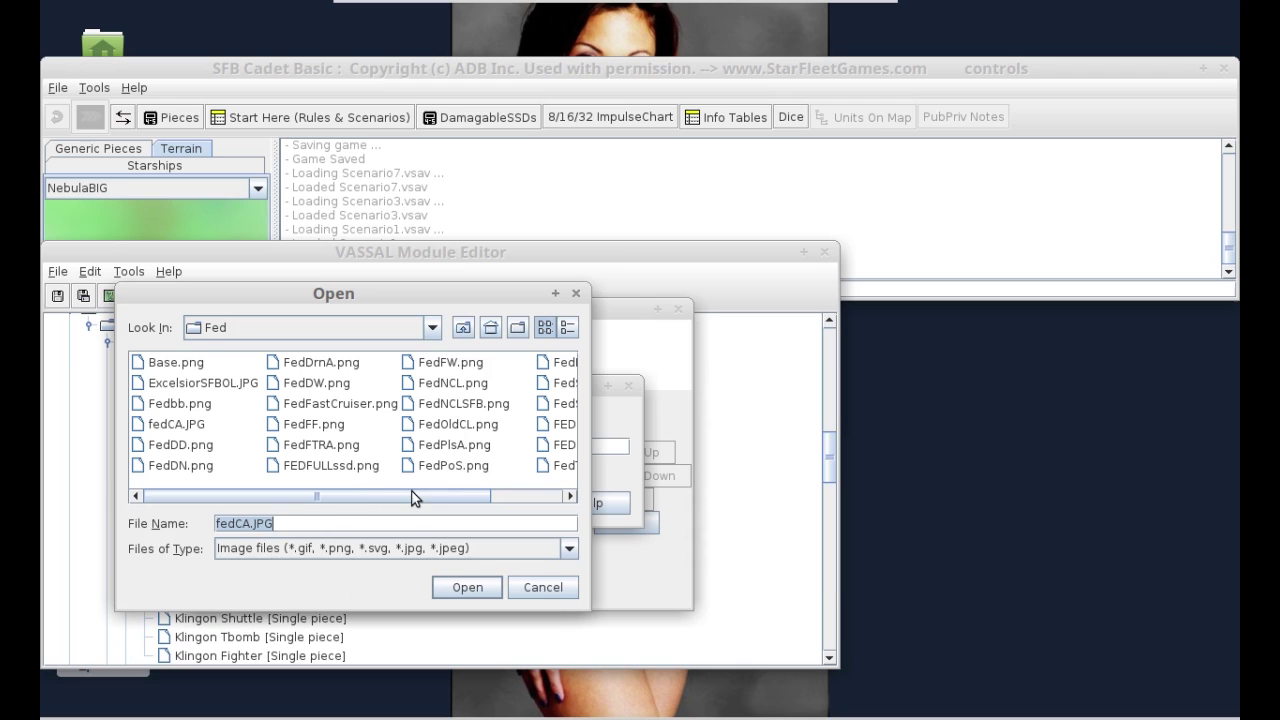
{"action": "double_click", "coordinate": [456, 400]}
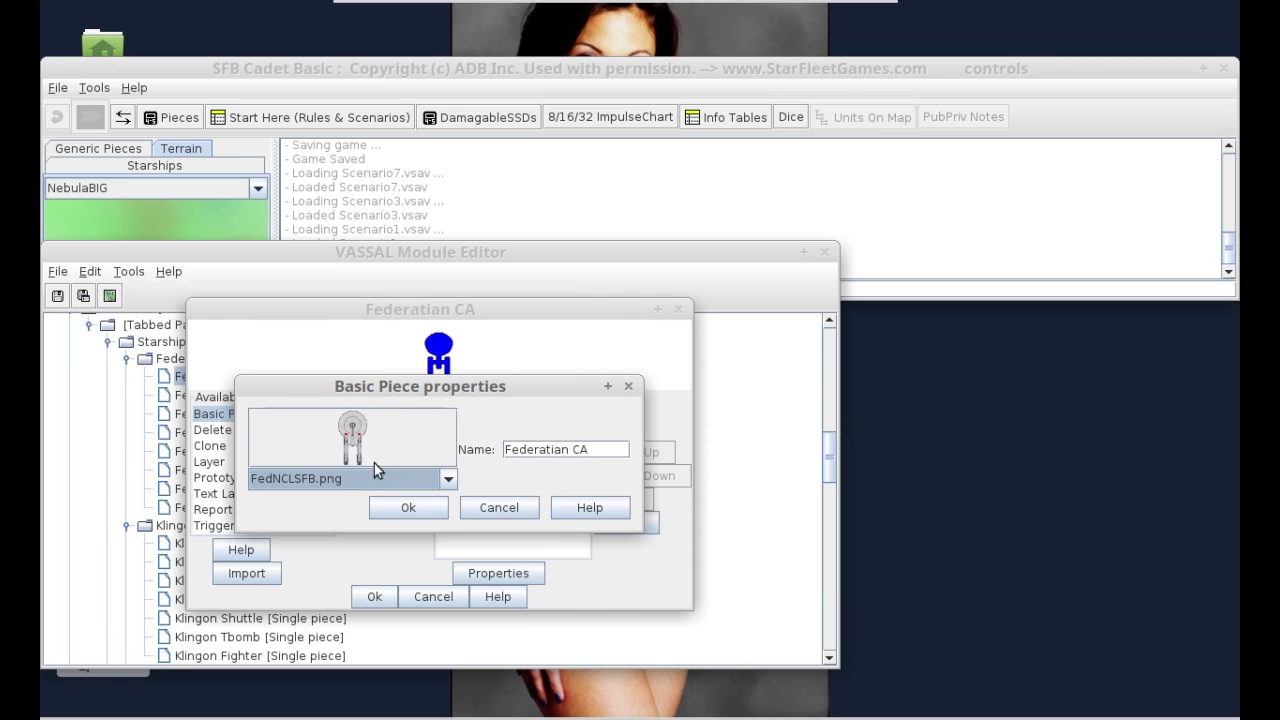
{"action": "left_click", "coordinate": [352, 430]}
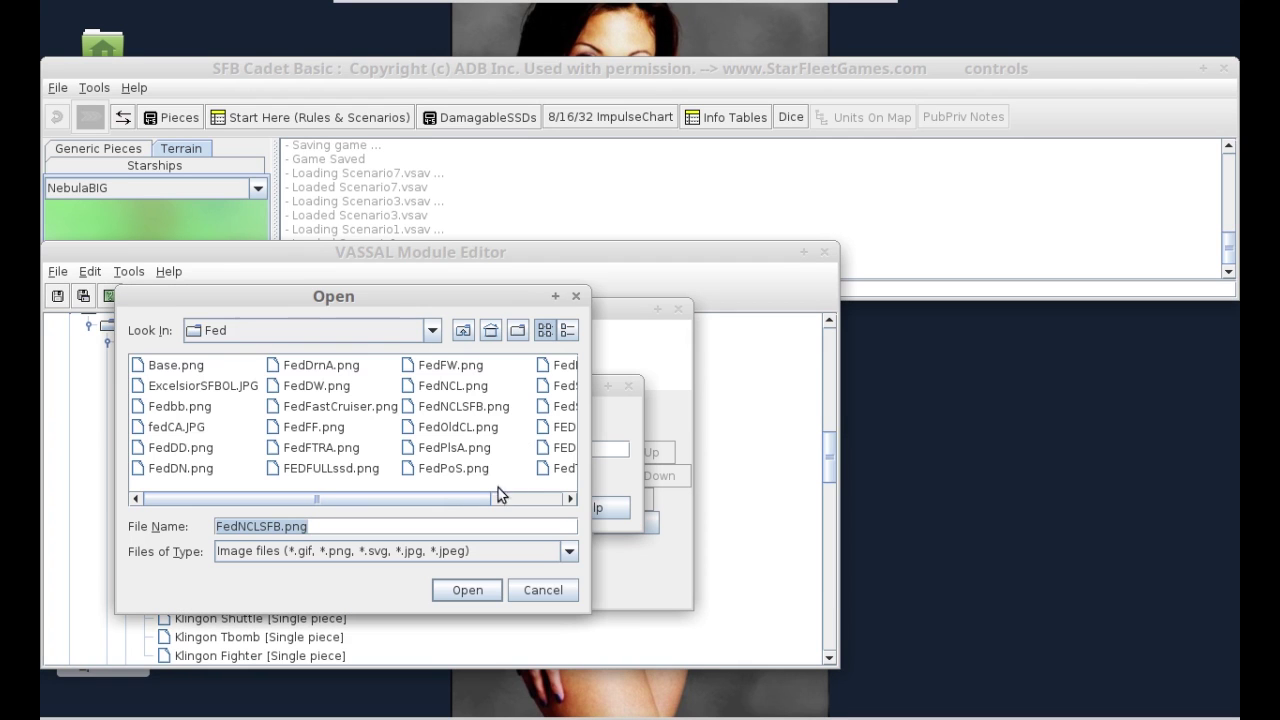
{"action": "left_click_drag", "start_coordinate": [455, 493], "coordinate": [554, 488]}
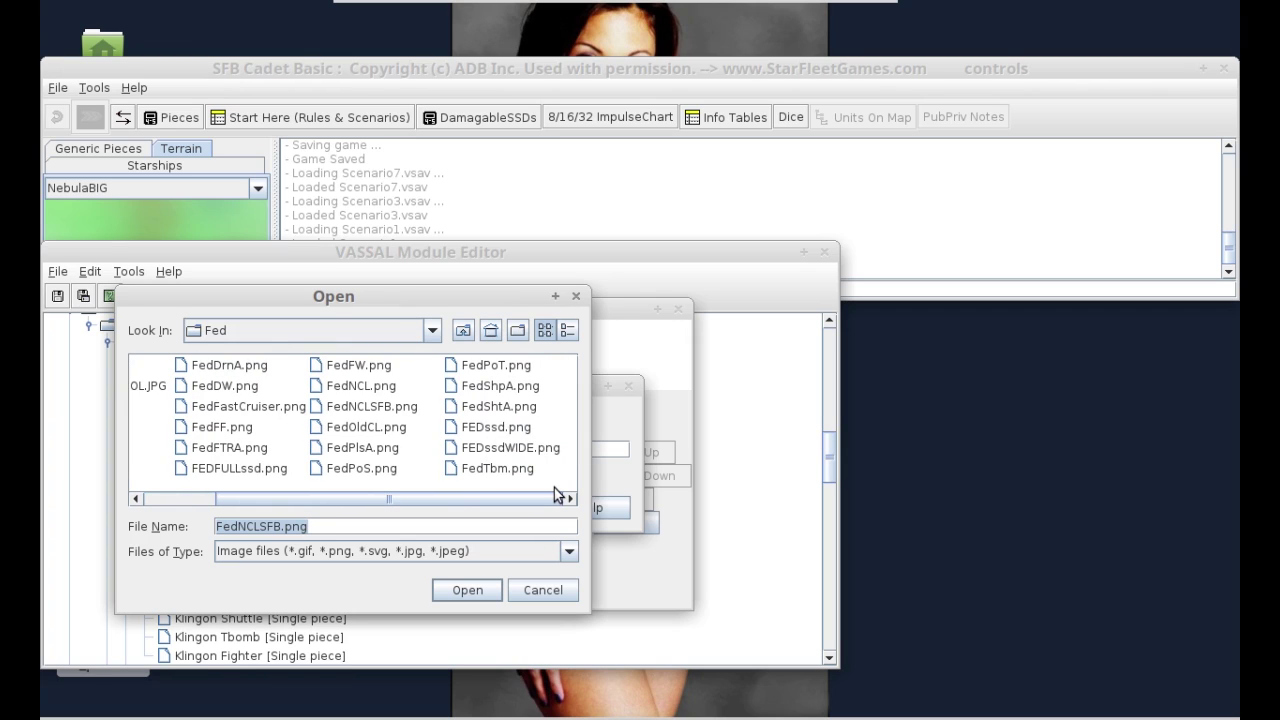
{"action": "double_click", "coordinate": [376, 425]}
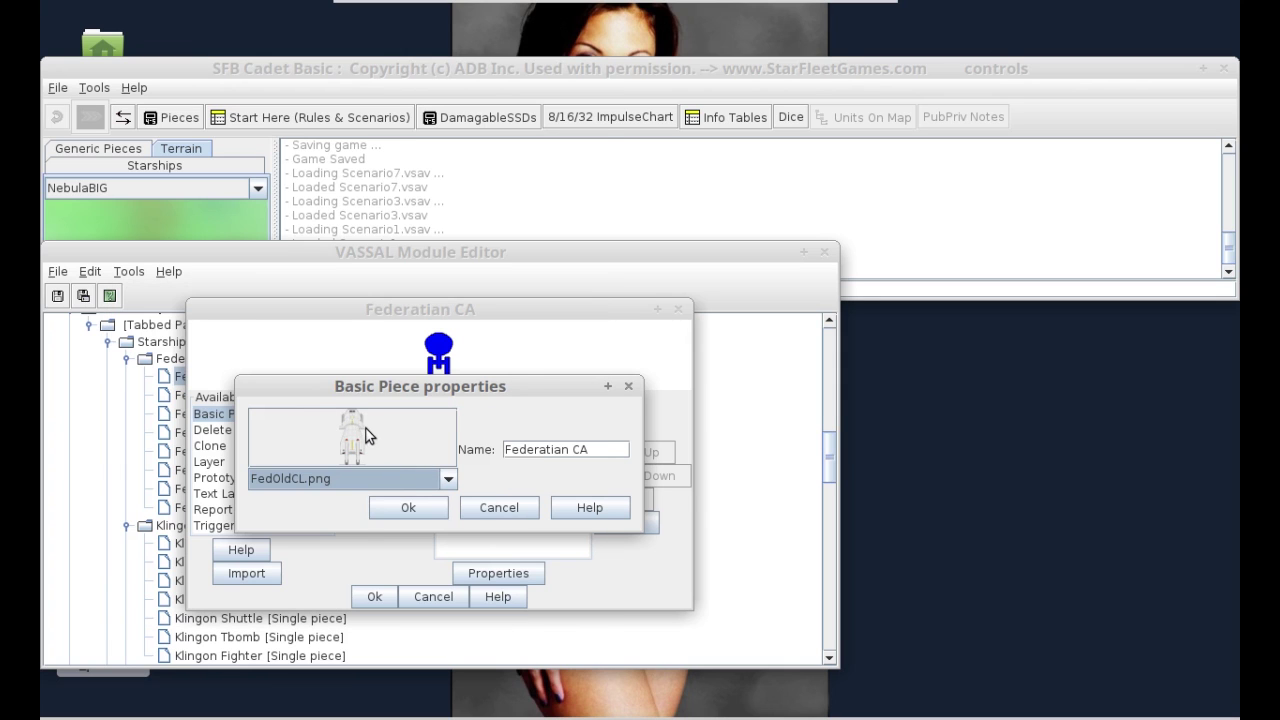
- Try fedCA.JPG, Base.png and FedFastCruiser.png in turn as the Federatian CA's basic piece image
{"action": "left_click", "coordinate": [366, 435]}
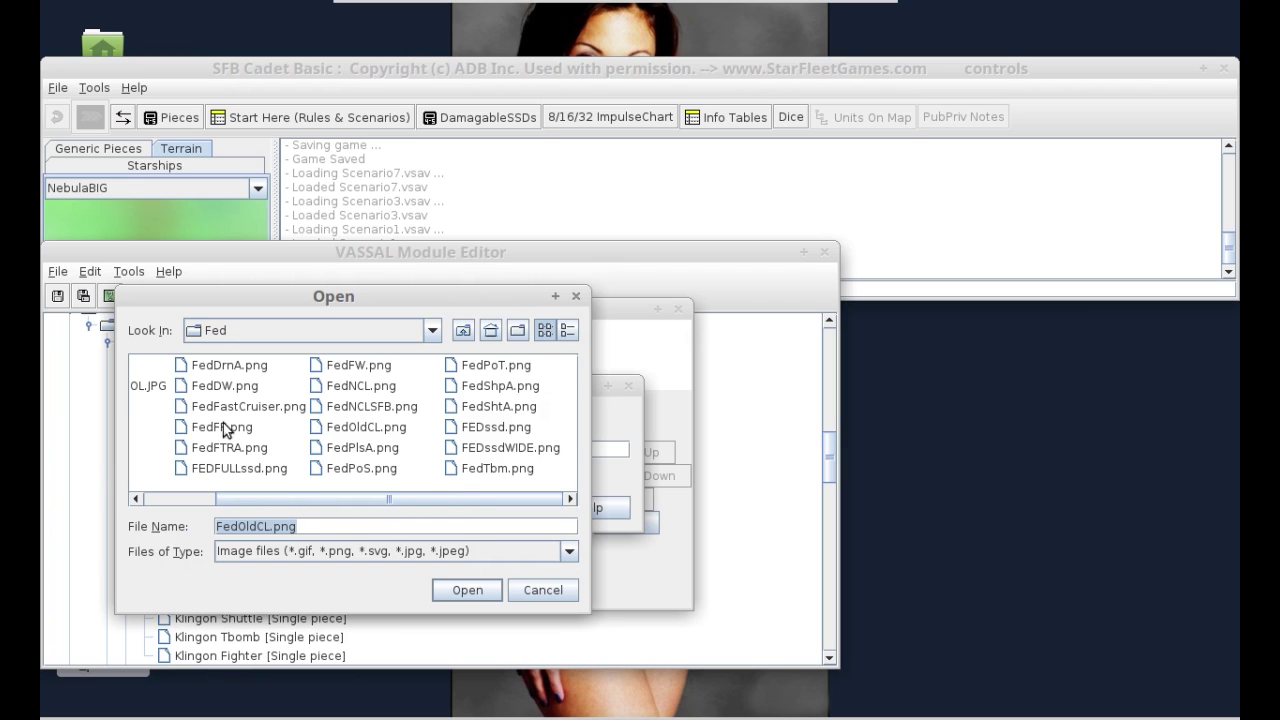
{"action": "left_click_drag", "start_coordinate": [262, 498], "coordinate": [155, 509]}
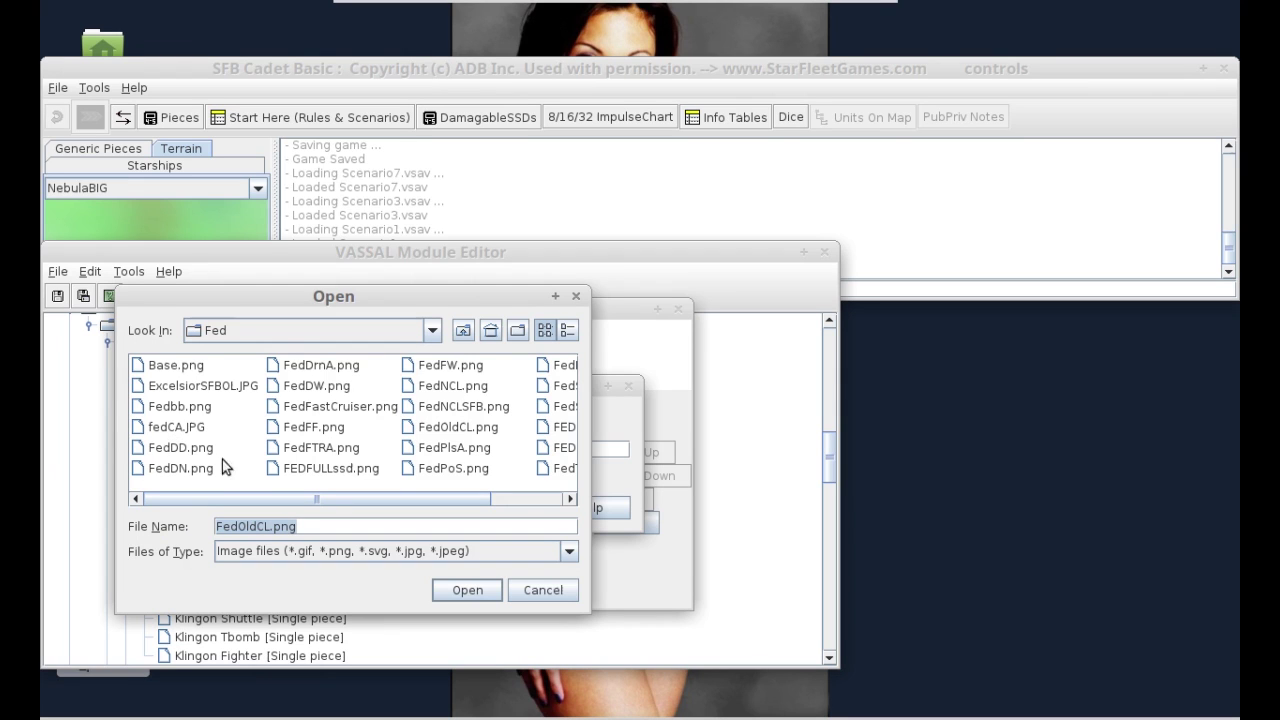
{"action": "left_click", "coordinate": [174, 430]}
{"action": "double_click", "coordinate": [174, 430]}
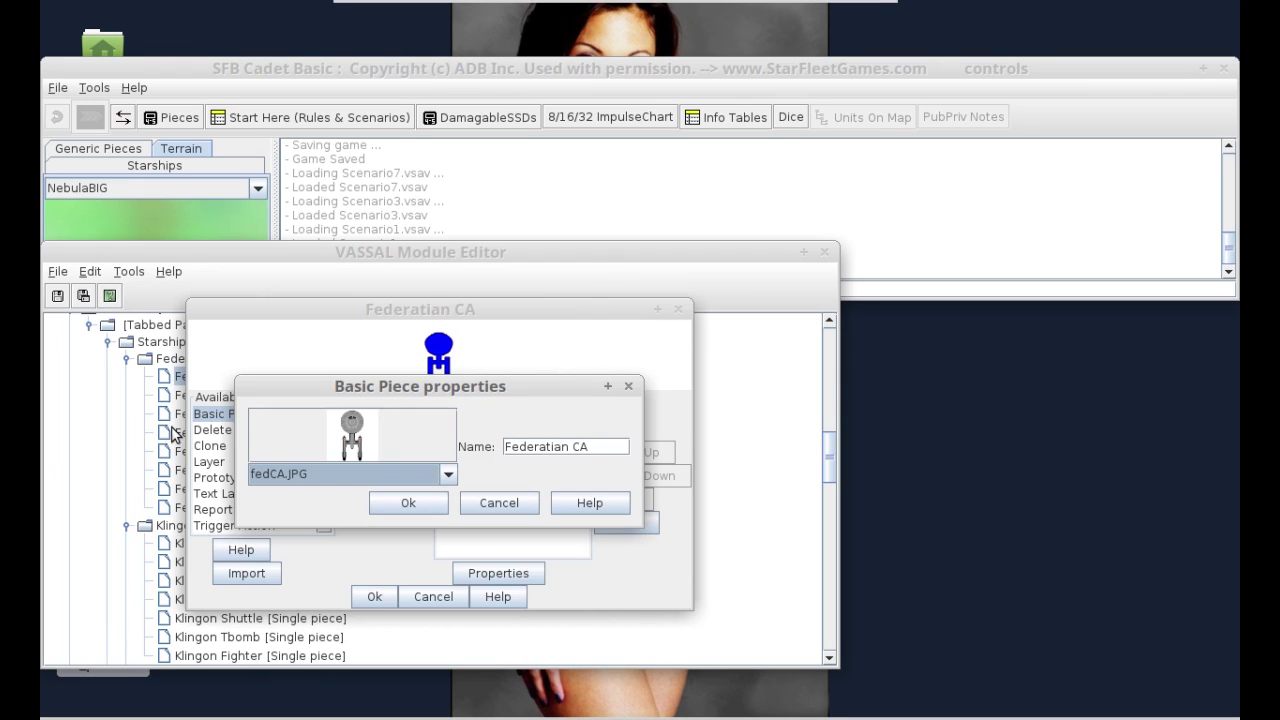
{"action": "left_click", "coordinate": [370, 445]}
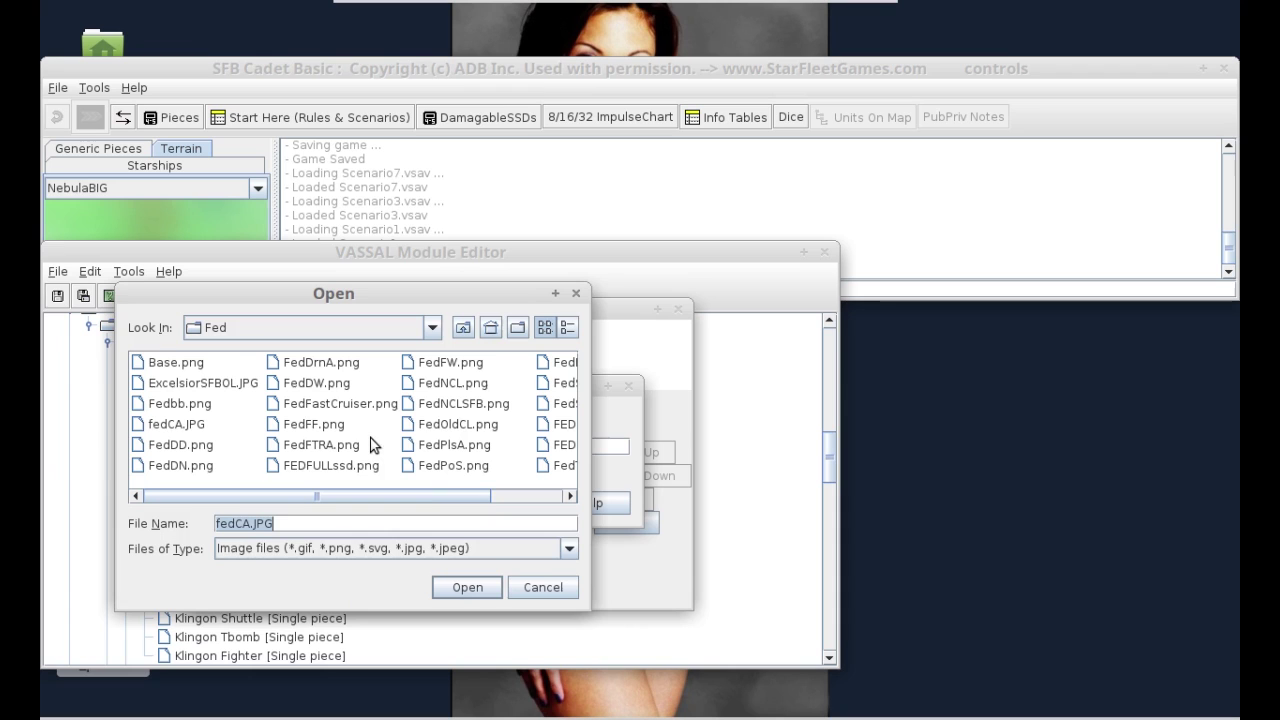
{"action": "double_click", "coordinate": [157, 369]}
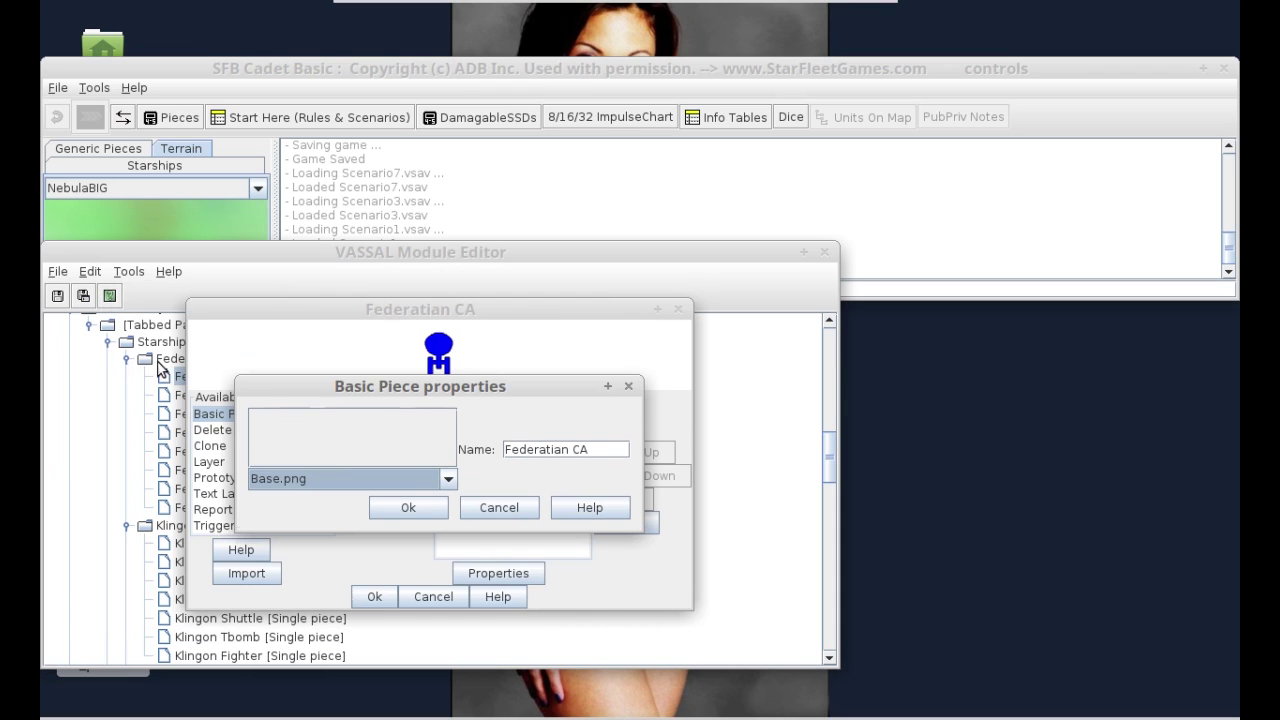
{"action": "left_click", "coordinate": [357, 455]}
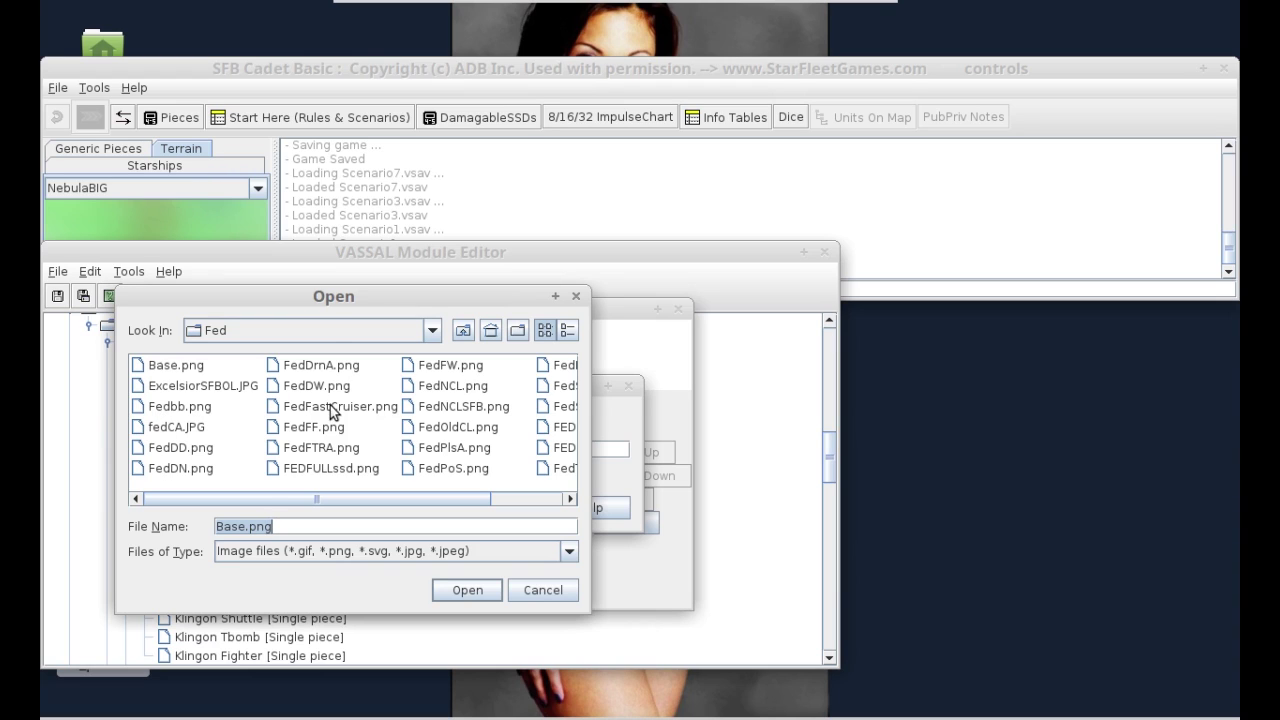
{"action": "left_click", "coordinate": [297, 411]}
{"action": "double_click", "coordinate": [297, 410]}
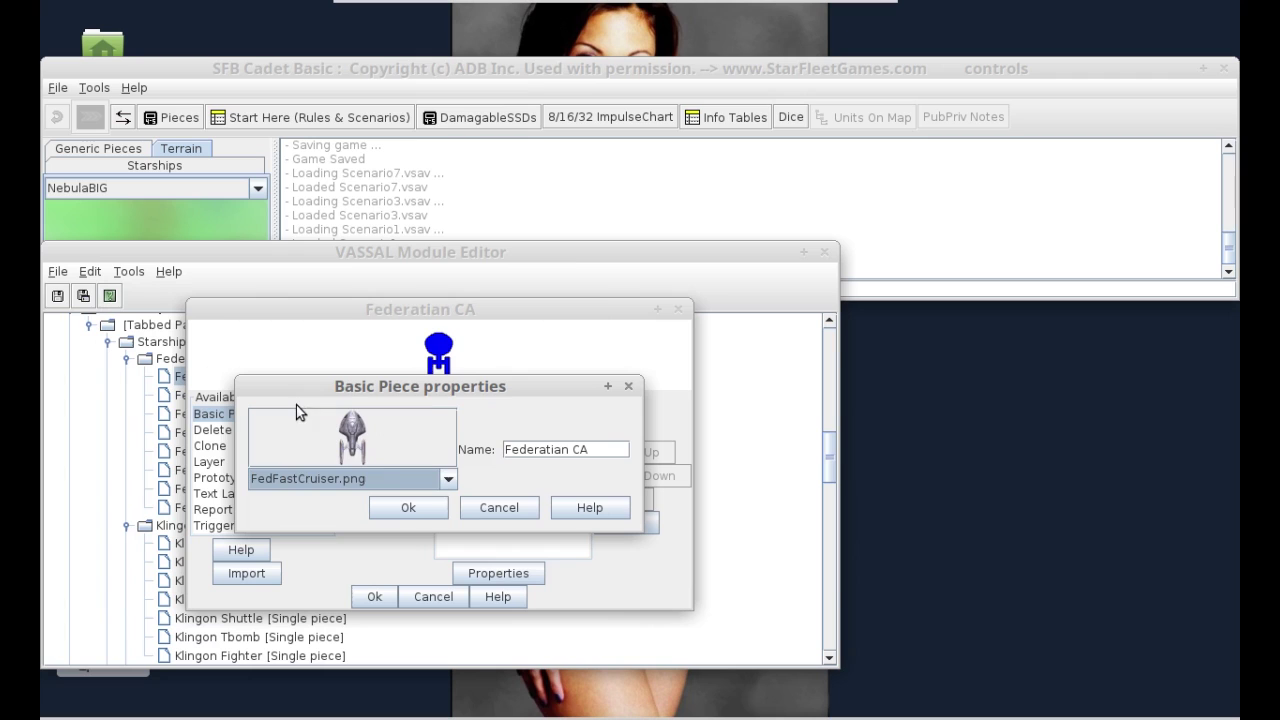
- Set the Federatian CA's basic piece image to FedShpA.png, accept the properties and close the piece
{"action": "left_click", "coordinate": [372, 447]}
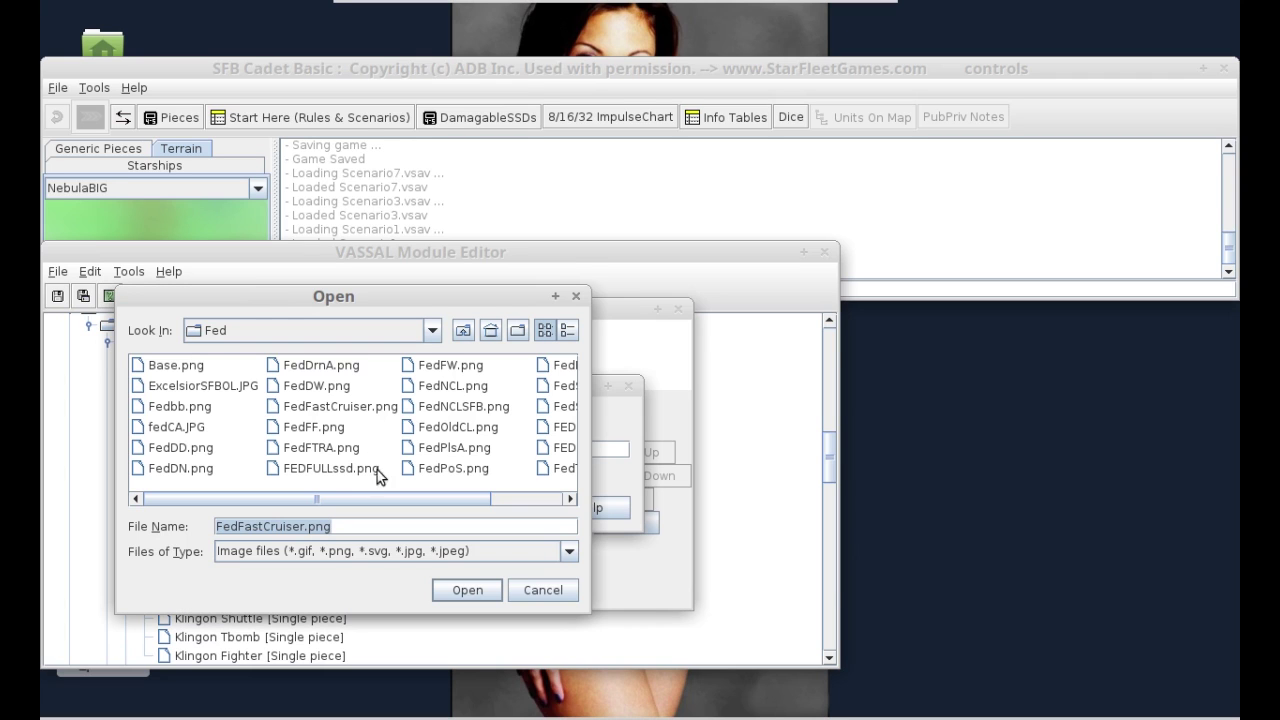
{"action": "left_click", "coordinate": [506, 497]}
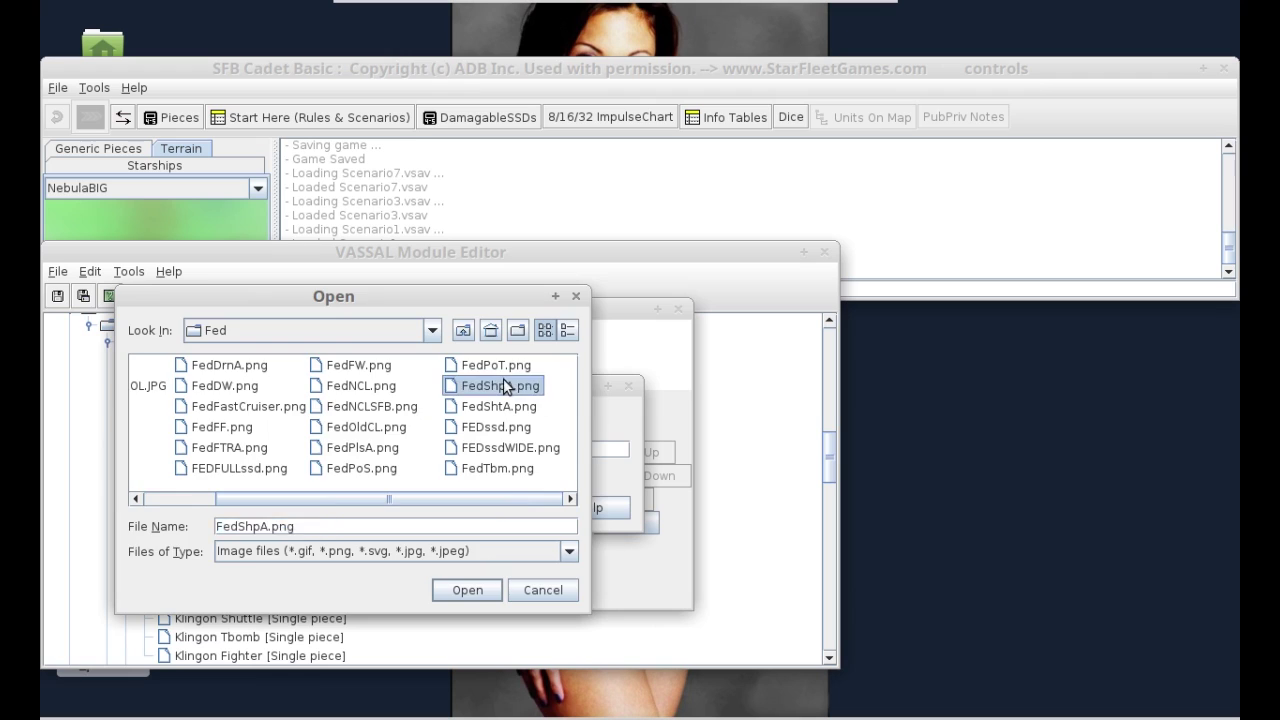
{"action": "double_click", "coordinate": [503, 385]}
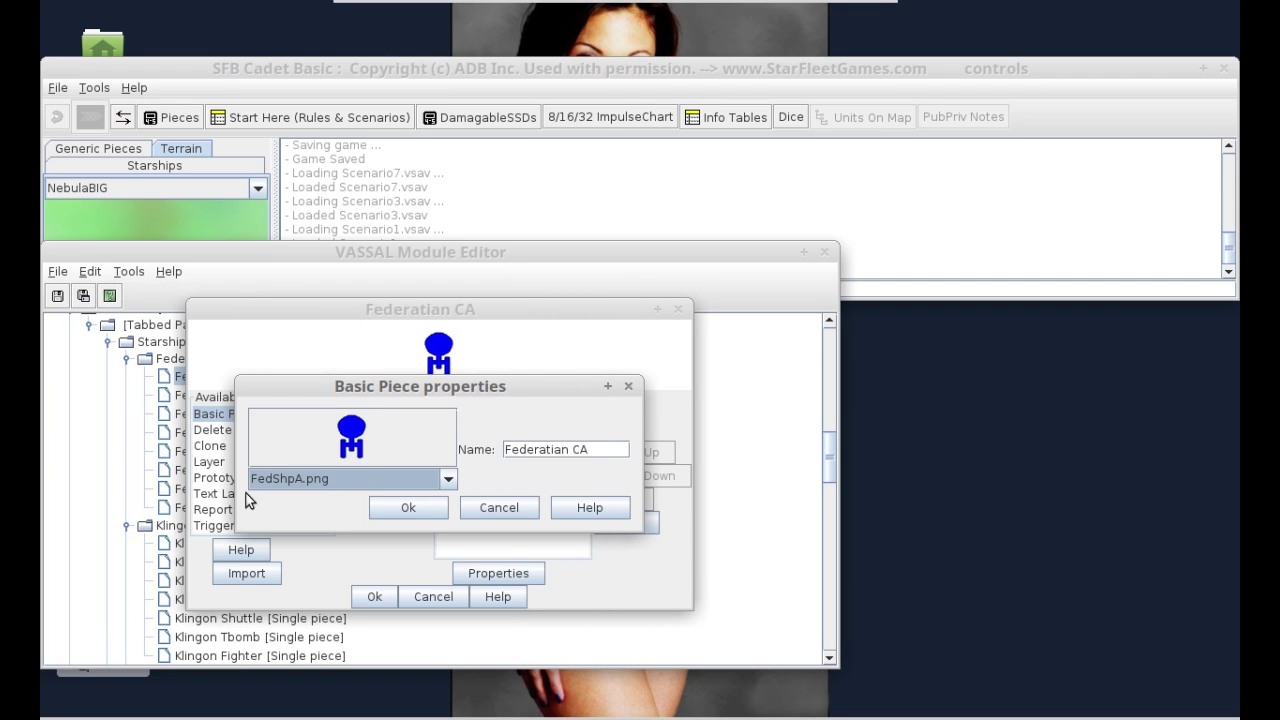
{"action": "left_click", "coordinate": [388, 512]}
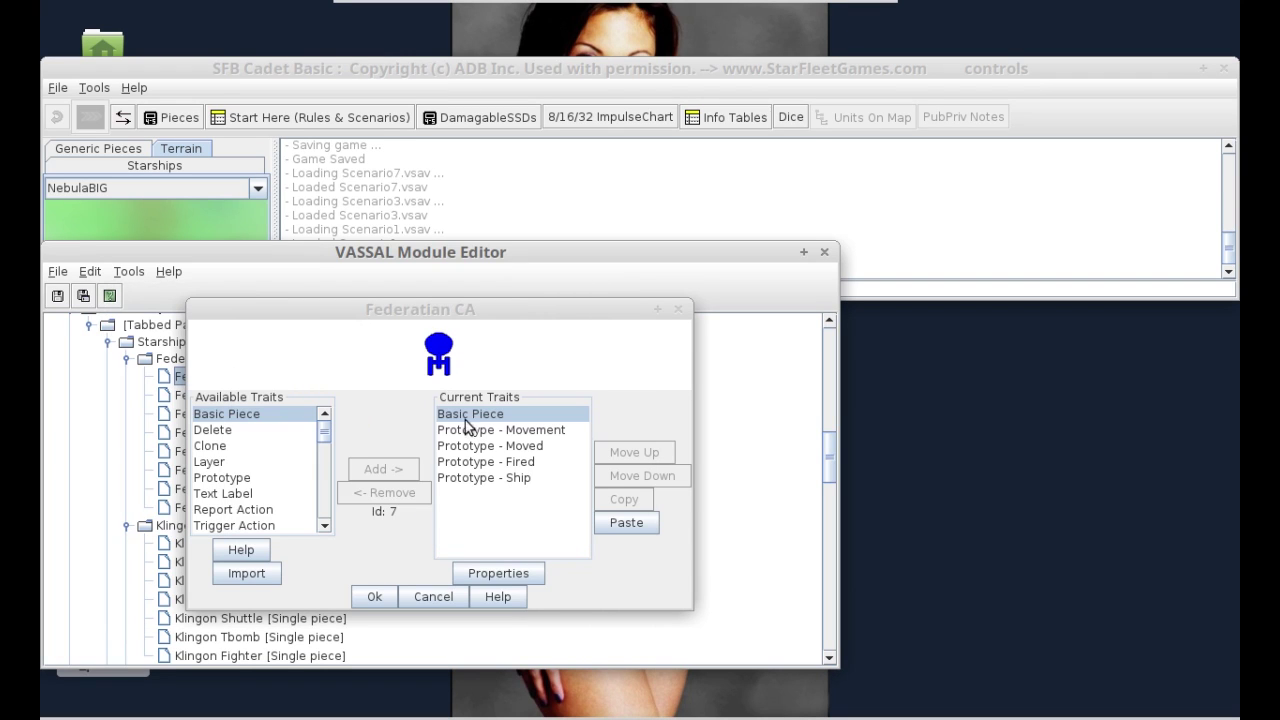
{"action": "left_click", "coordinate": [374, 597]}
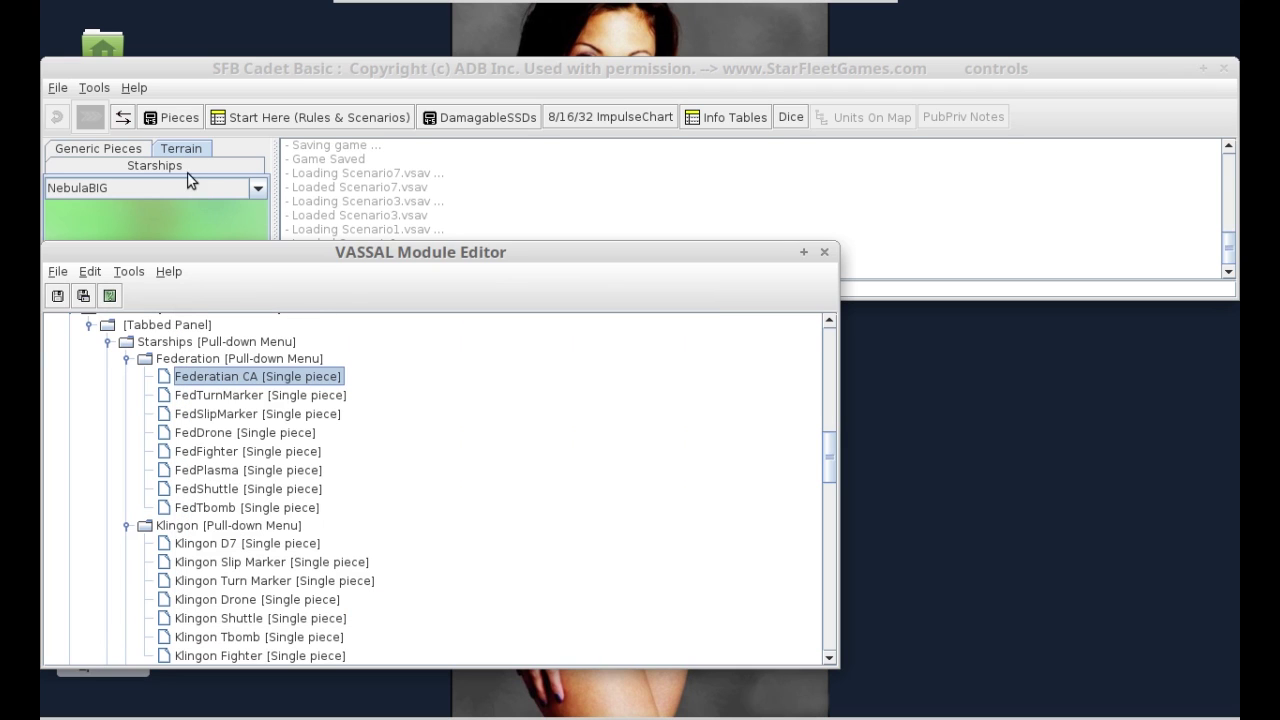
- Reopen the game's piece palette and examine the Federation, Klingon and Romulan starship counters
{"action": "left_click", "coordinate": [166, 119]}
{"action": "left_click", "coordinate": [166, 119]}
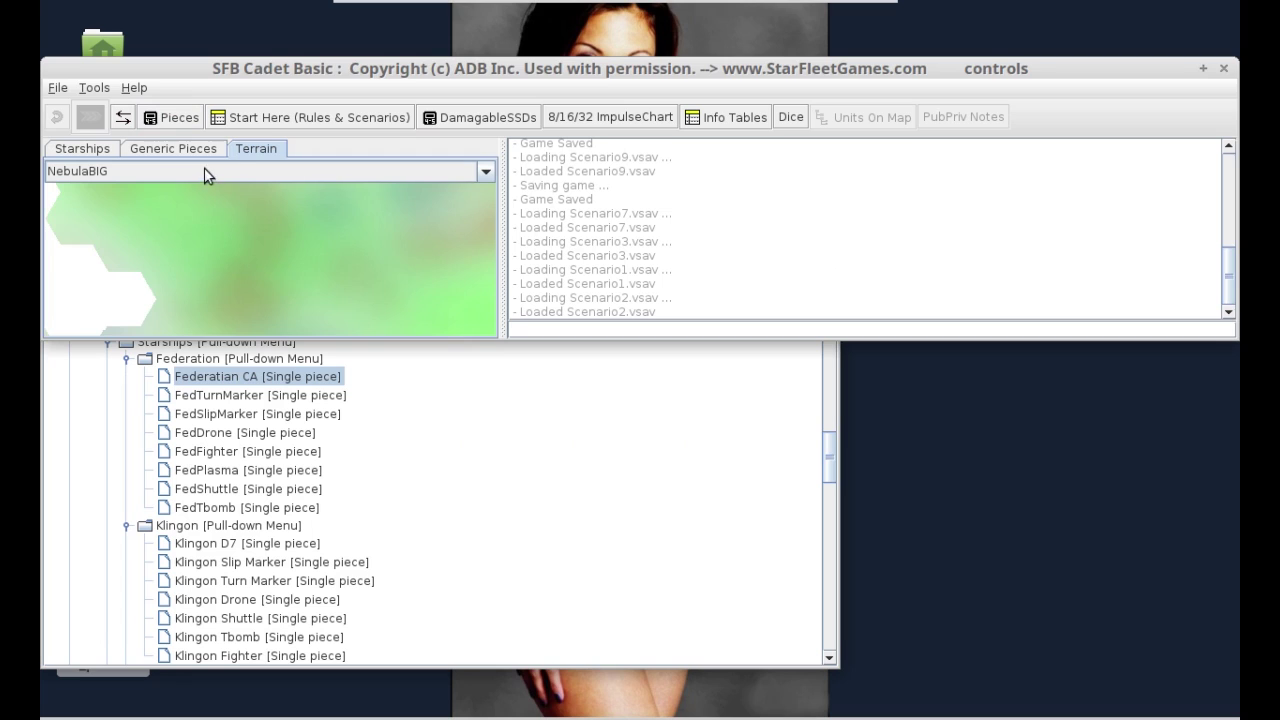
{"action": "left_click", "coordinate": [211, 166]}
{"action": "left_click", "coordinate": [80, 148]}
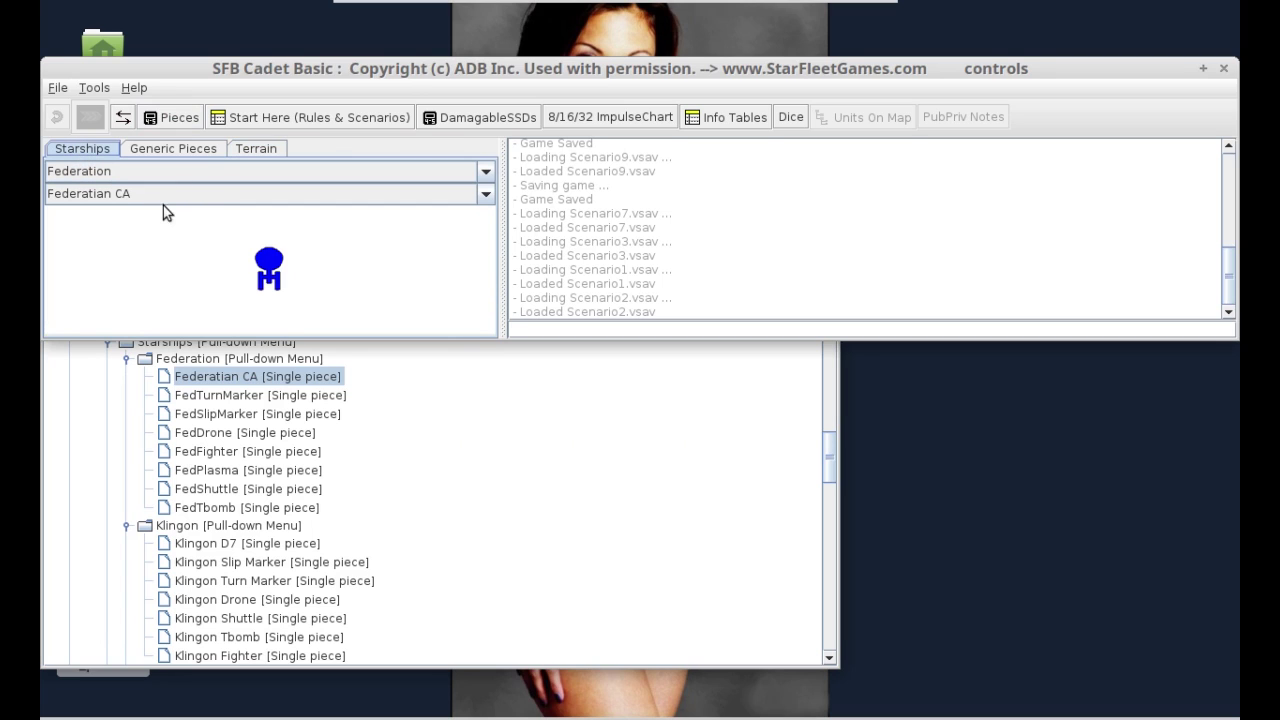
{"action": "left_click", "coordinate": [132, 170]}
{"action": "left_click", "coordinate": [88, 205]}
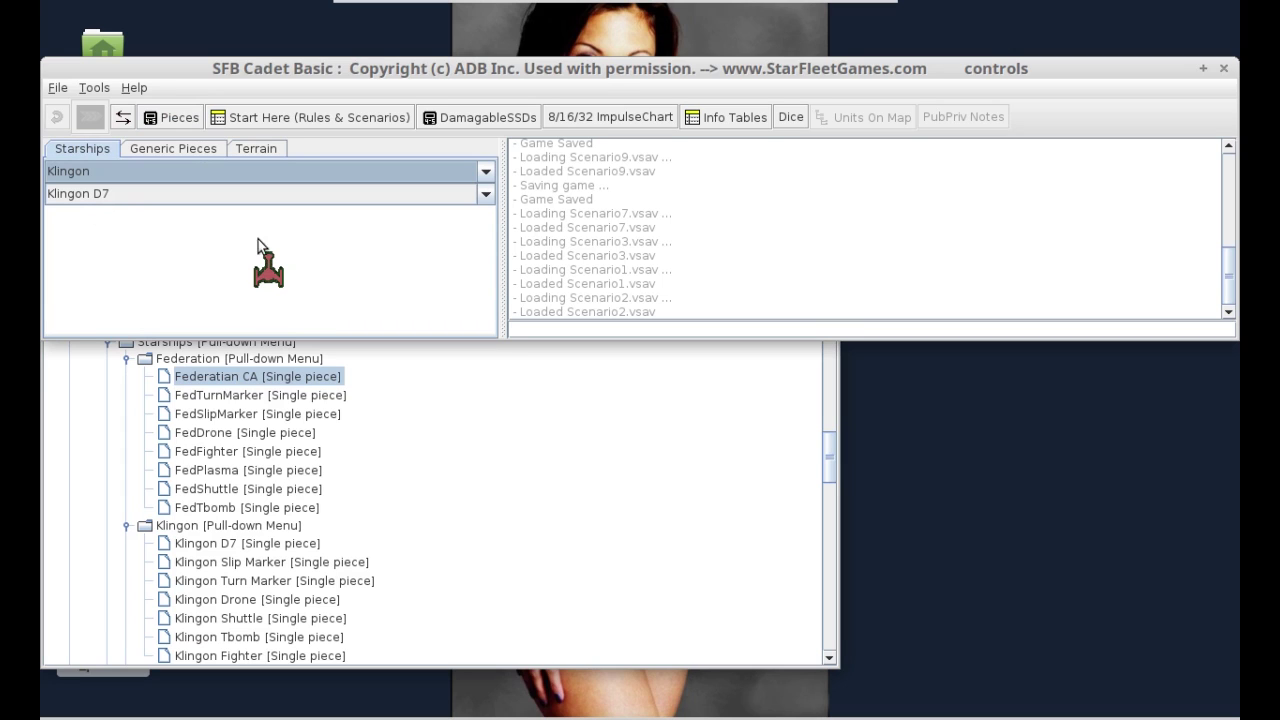
{"action": "left_click", "coordinate": [112, 170]}
{"action": "left_click", "coordinate": [91, 224]}
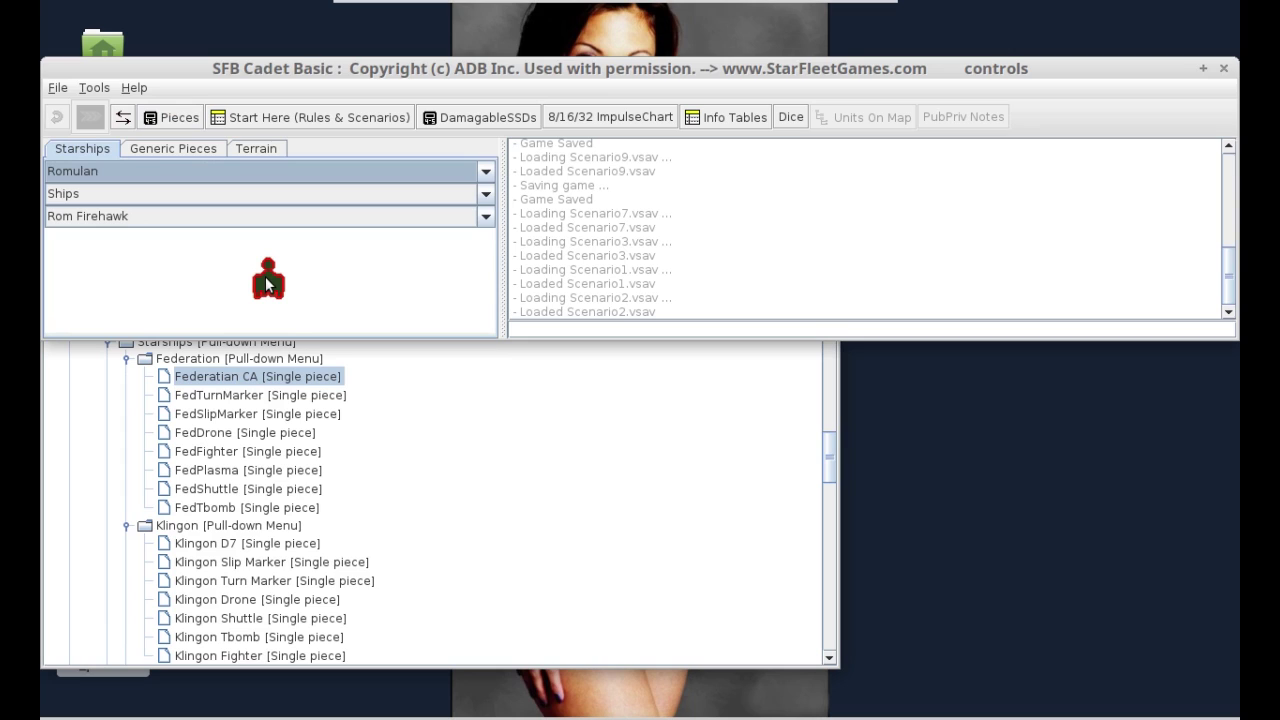
{"action": "mouse_move", "coordinate": [267, 285]}
{"action": "left_mouse_down"}
{"action": "mouse_move", "coordinate": [309, 336]}
{"action": "mouse_move", "coordinate": [729, 253]}
{"action": "mouse_move", "coordinate": [905, 239]}
{"action": "mouse_move", "coordinate": [281, 304]}
{"action": "left_mouse_up"}
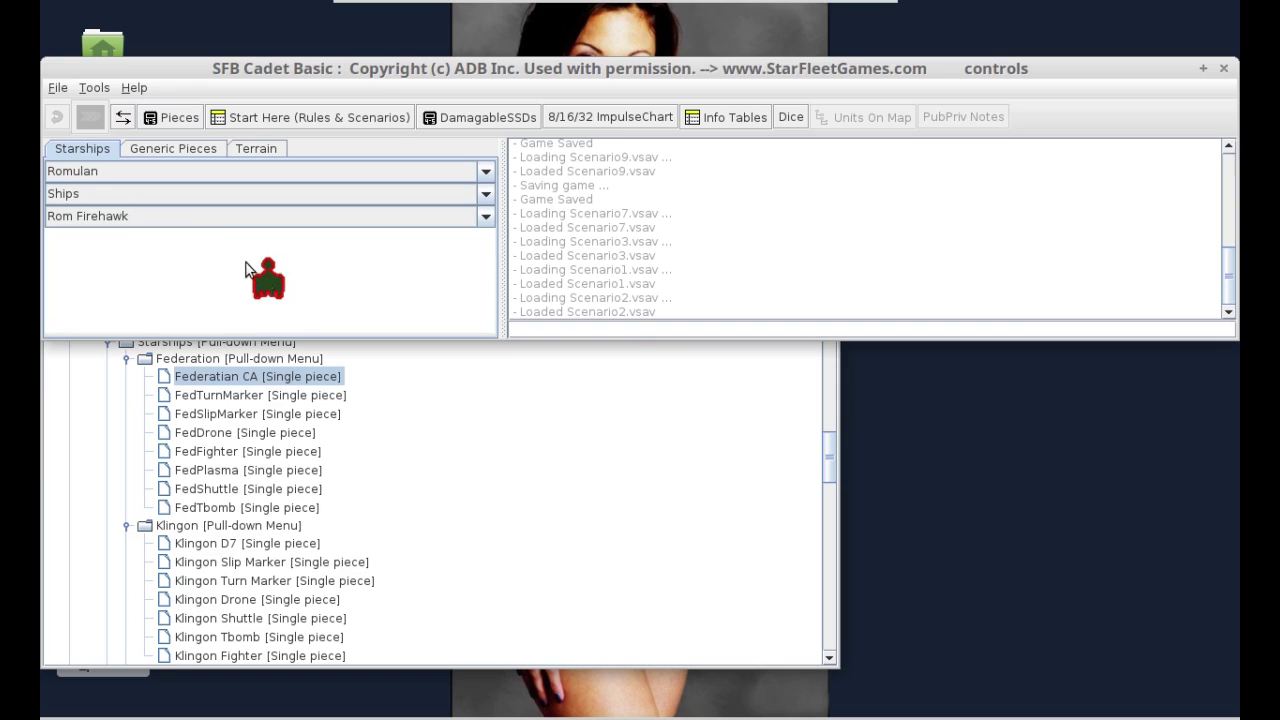
- Examine the Dust counter in the Terrain pieces and display Asteroid 1 from the Asteroids group
{"action": "left_click", "coordinate": [165, 154]}
{"action": "left_click", "coordinate": [252, 154]}
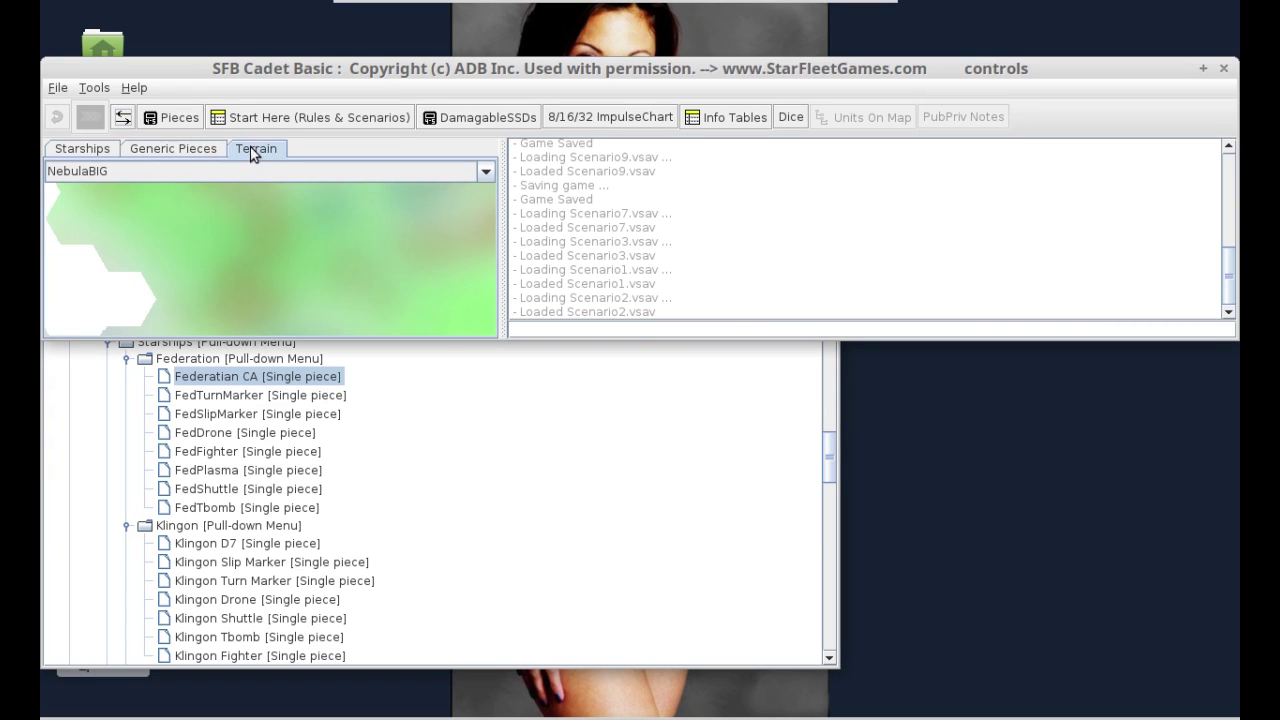
{"action": "left_click", "coordinate": [121, 168]}
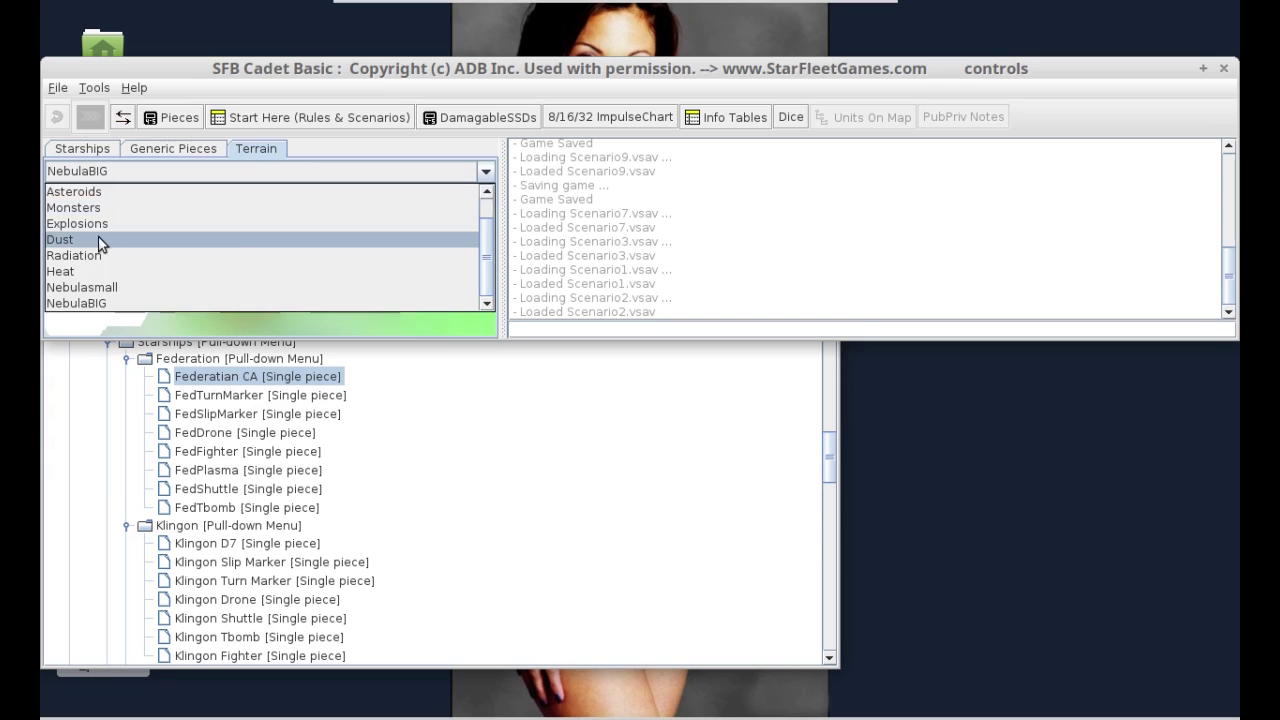
{"action": "left_click", "coordinate": [98, 238]}
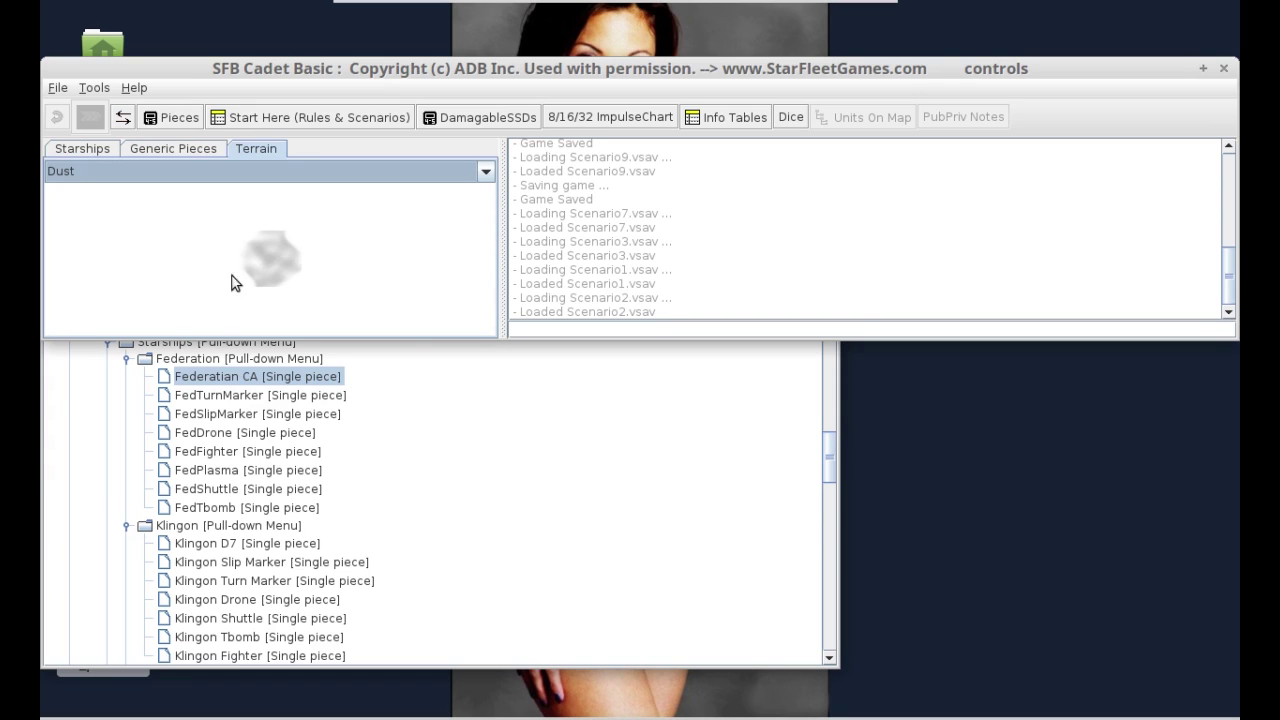
{"action": "left_click", "coordinate": [71, 172]}
{"action": "left_click", "coordinate": [90, 192]}
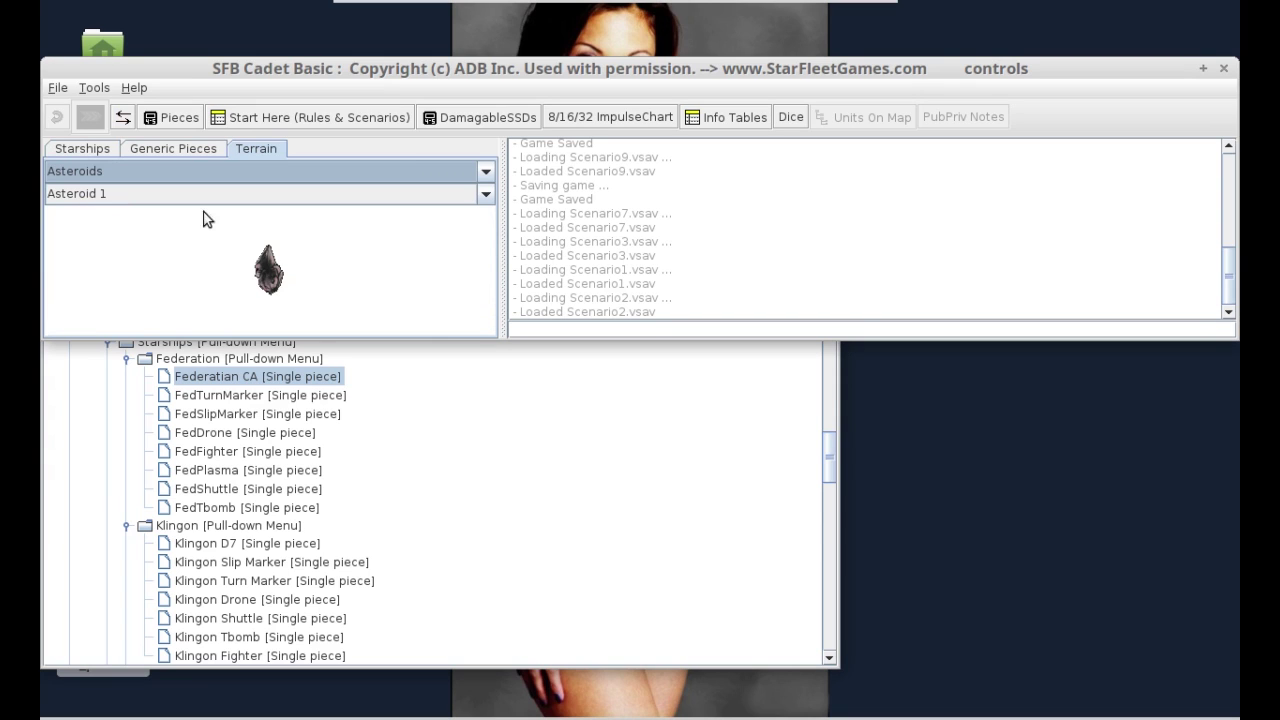
{"action": "left_click_drag", "start_coordinate": [270, 272], "coordinate": [223, 253]}
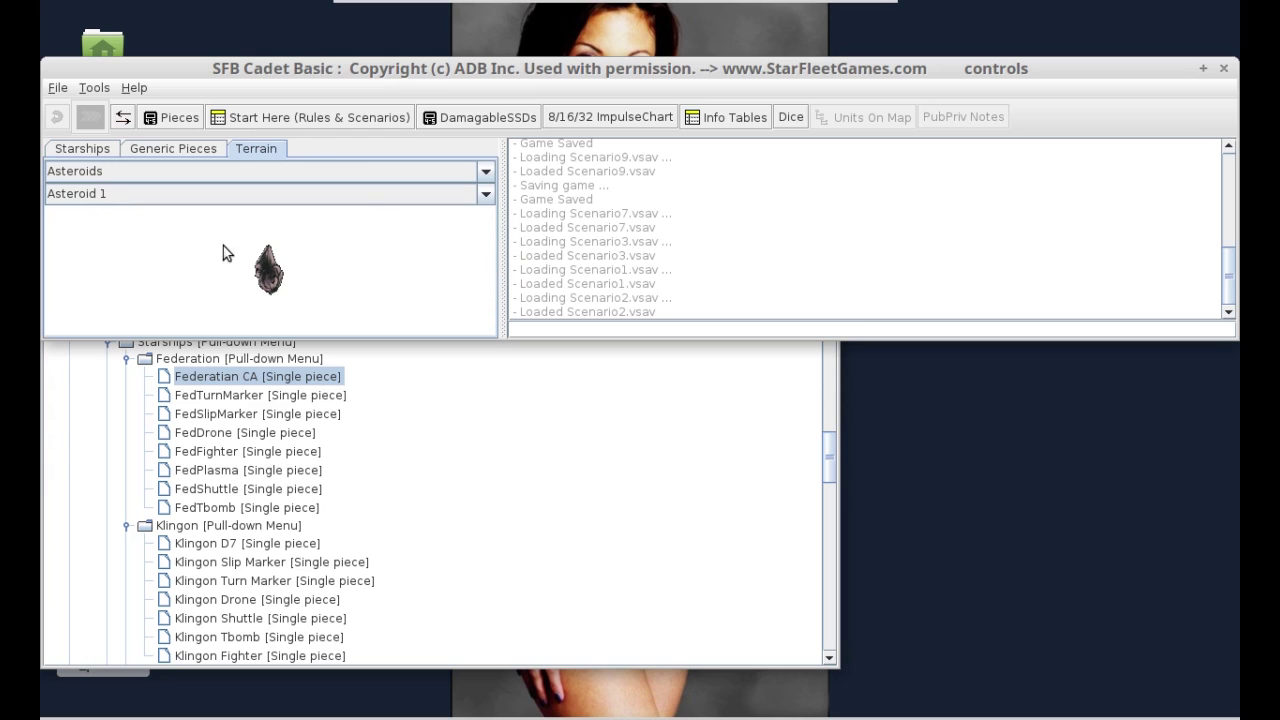
- Load the scen1 scenario and place an Asteroid 1 counter in hex 1503 of the map
{"action": "left_click", "coordinate": [56, 88]}
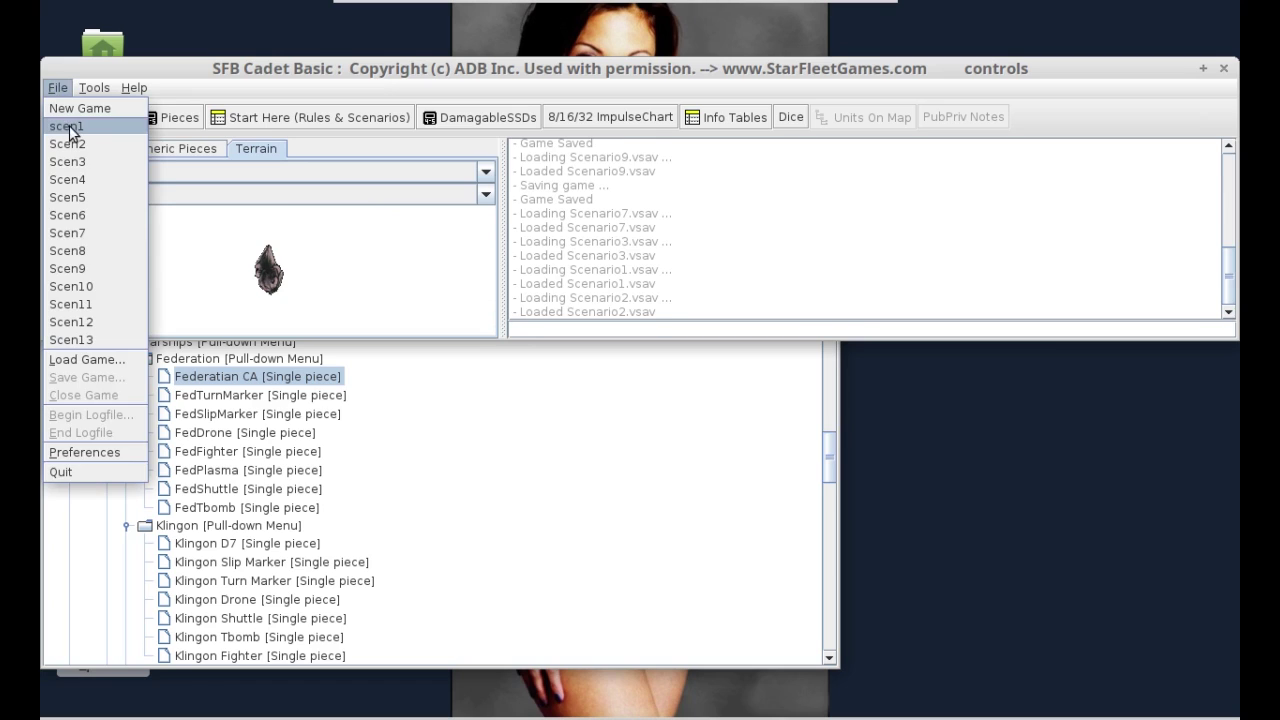
{"action": "left_click", "coordinate": [62, 123]}
{"action": "left_click_drag", "start_coordinate": [294, 266], "coordinate": [831, 499]}
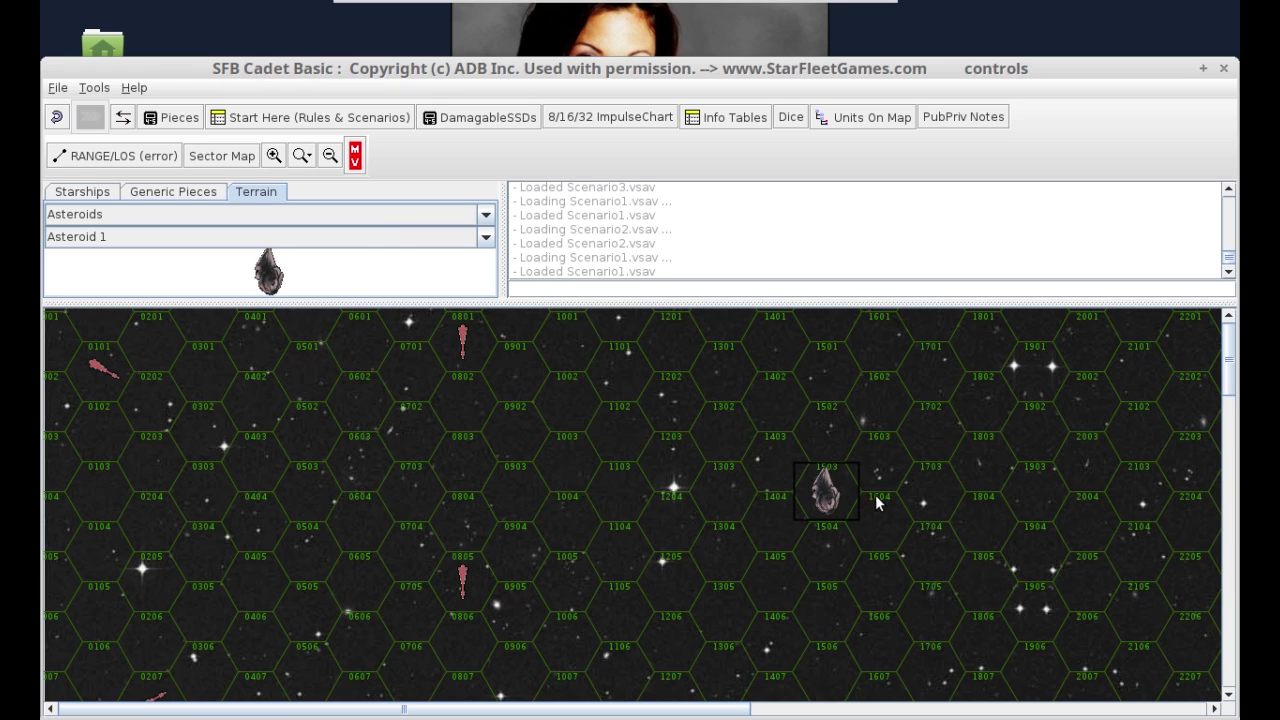
- Close the current game with the asteroid test piece on its map
{"action": "left_click", "coordinate": [56, 90]}
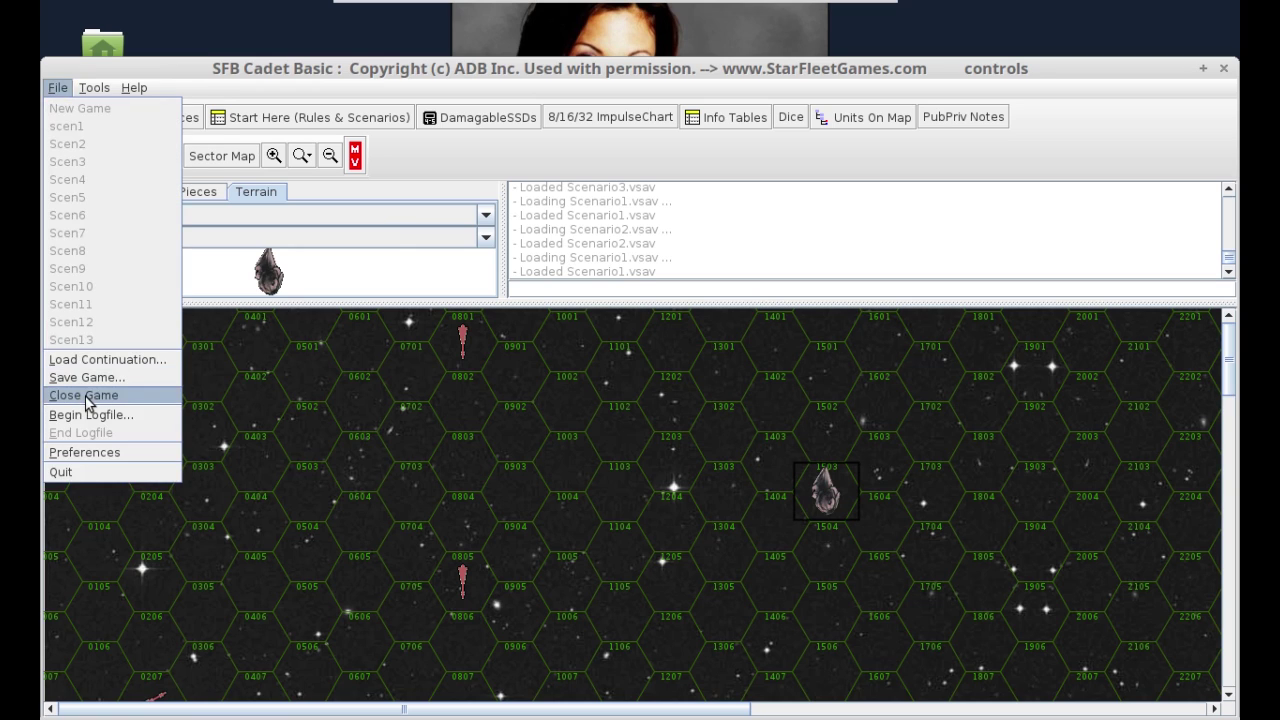
{"action": "left_click", "coordinate": [86, 396]}
{"action": "left_click", "coordinate": [638, 378]}
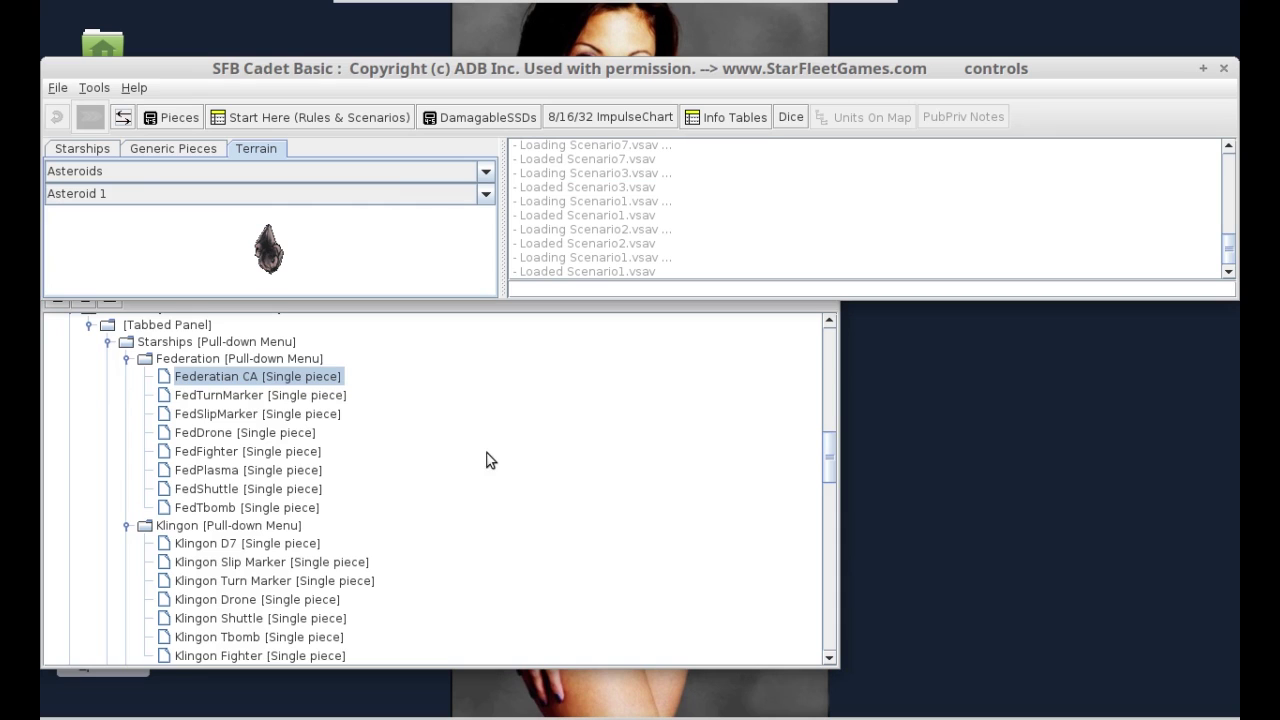
- Collapse the Federation, Klingon, Gorn and Starships menus in the module tree, and the Tabbed Panel that contains them
{"action": "left_click", "coordinate": [127, 358]}
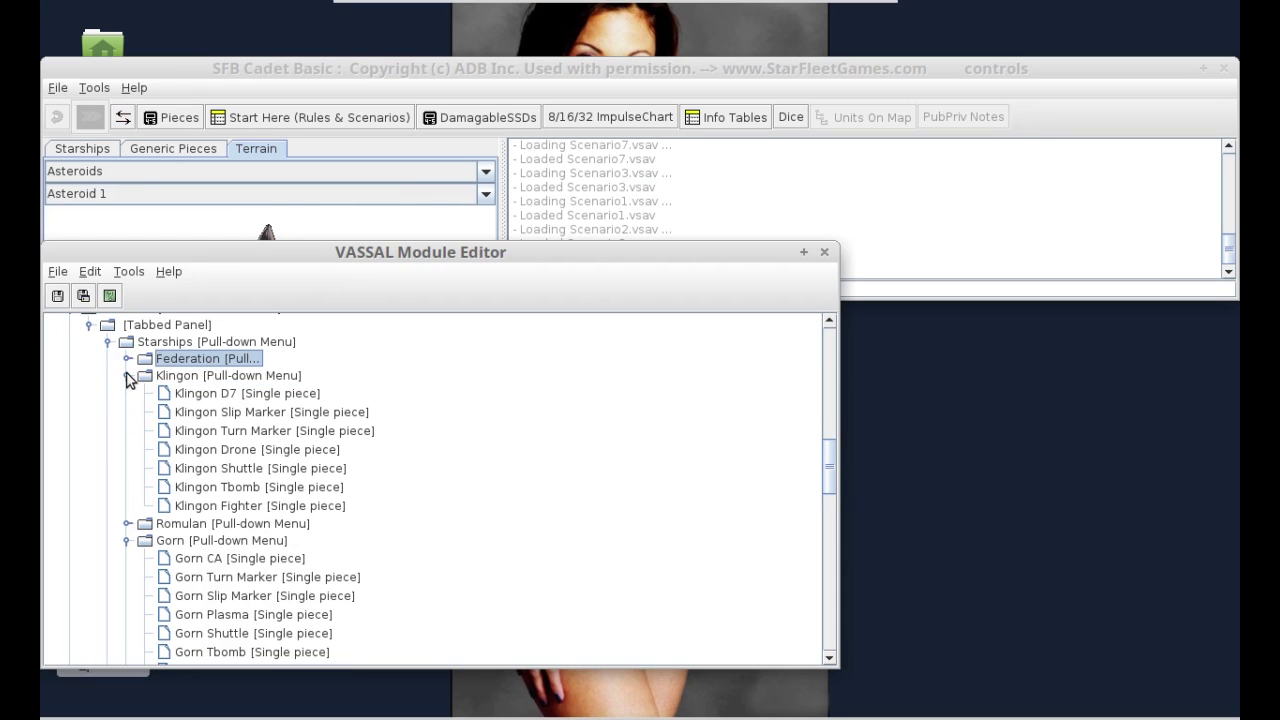
{"action": "left_click", "coordinate": [127, 376]}
{"action": "left_click", "coordinate": [127, 410]}
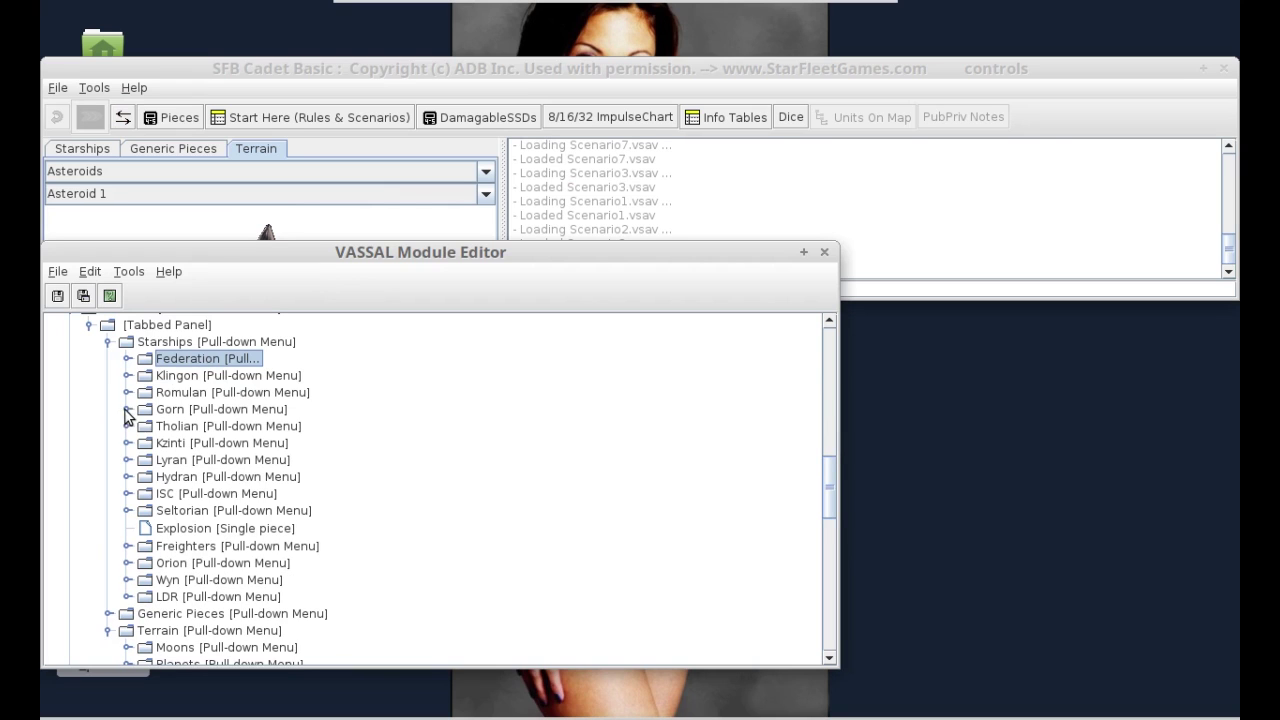
{"action": "left_click", "coordinate": [109, 342]}
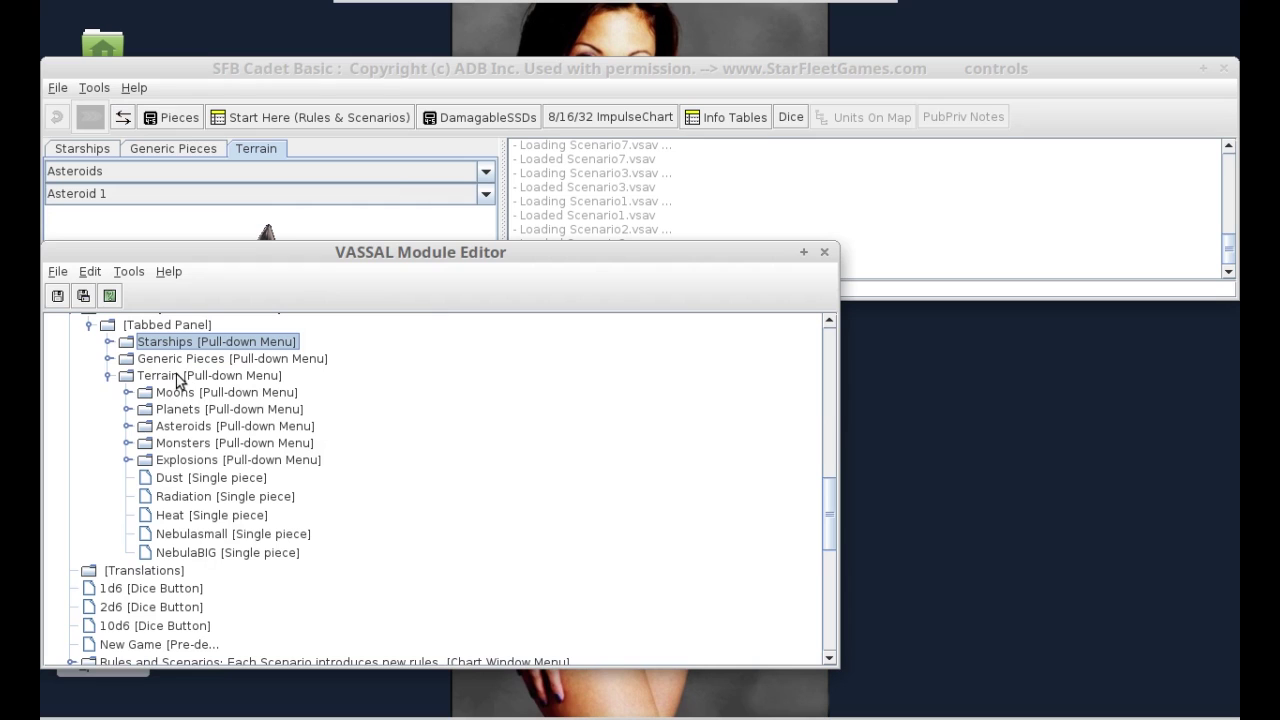
{"action": "left_click", "coordinate": [88, 326]}
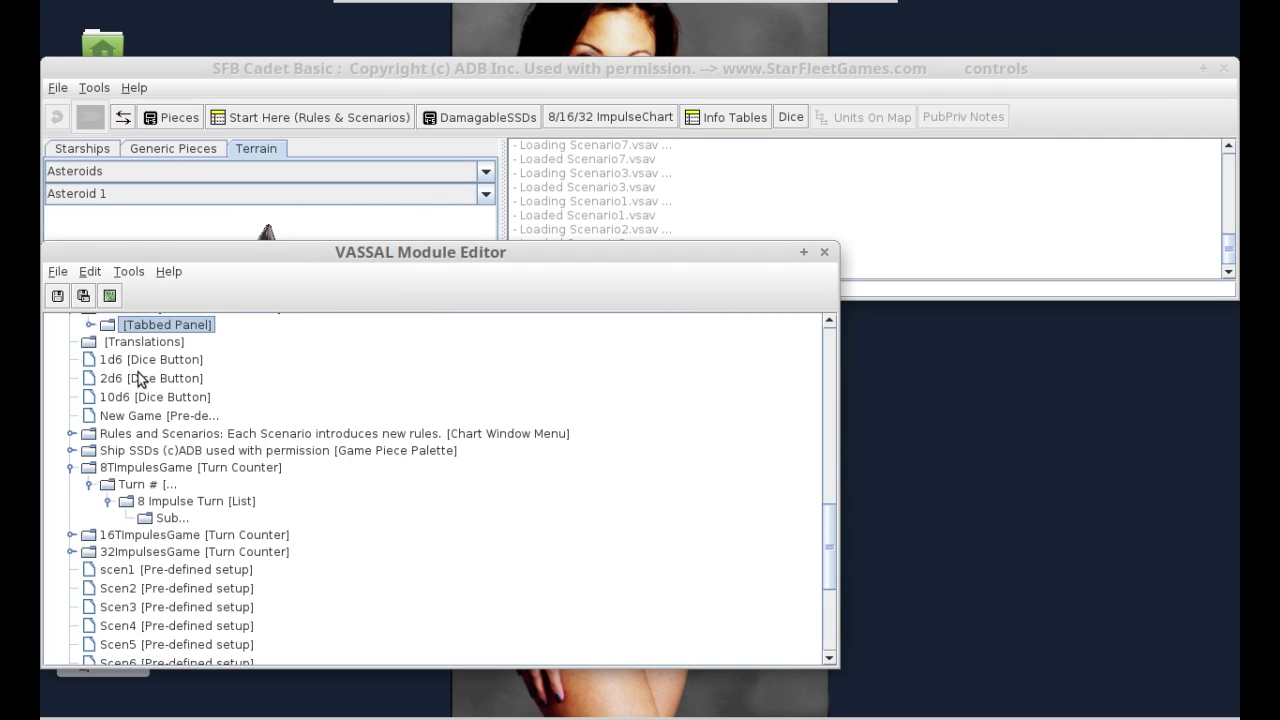
- Expand the Rules and Scenarios chart window menu down to the HTML charts of Scenario 1 and select Scenario 1
{"action": "left_click", "coordinate": [71, 434]}
{"action": "left_click", "coordinate": [89, 451]}
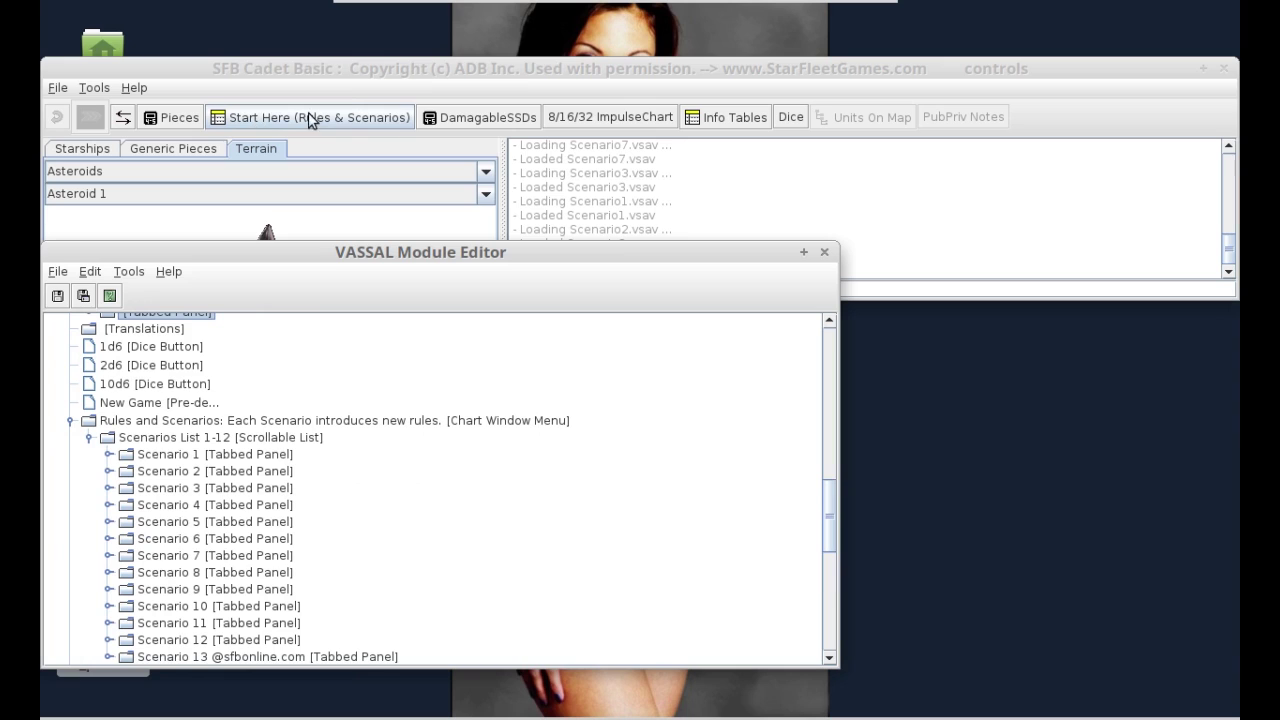
{"action": "left_click", "coordinate": [109, 454]}
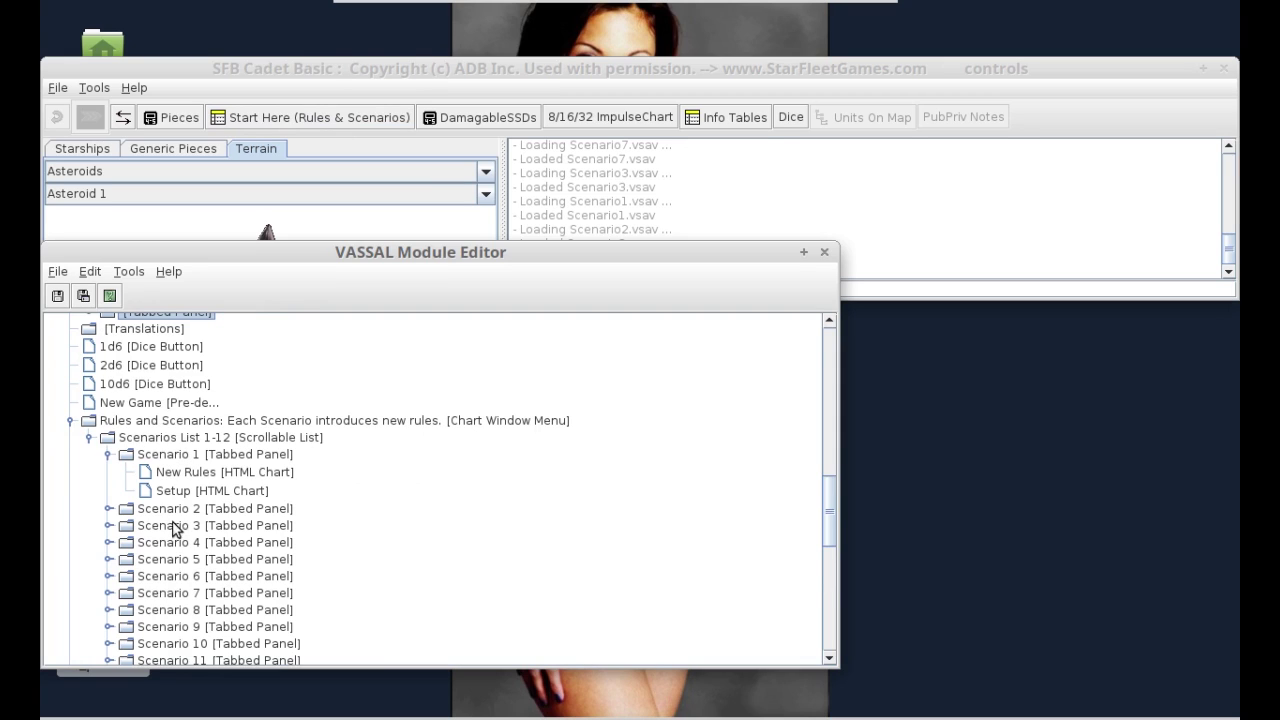
{"action": "left_click", "coordinate": [155, 454]}
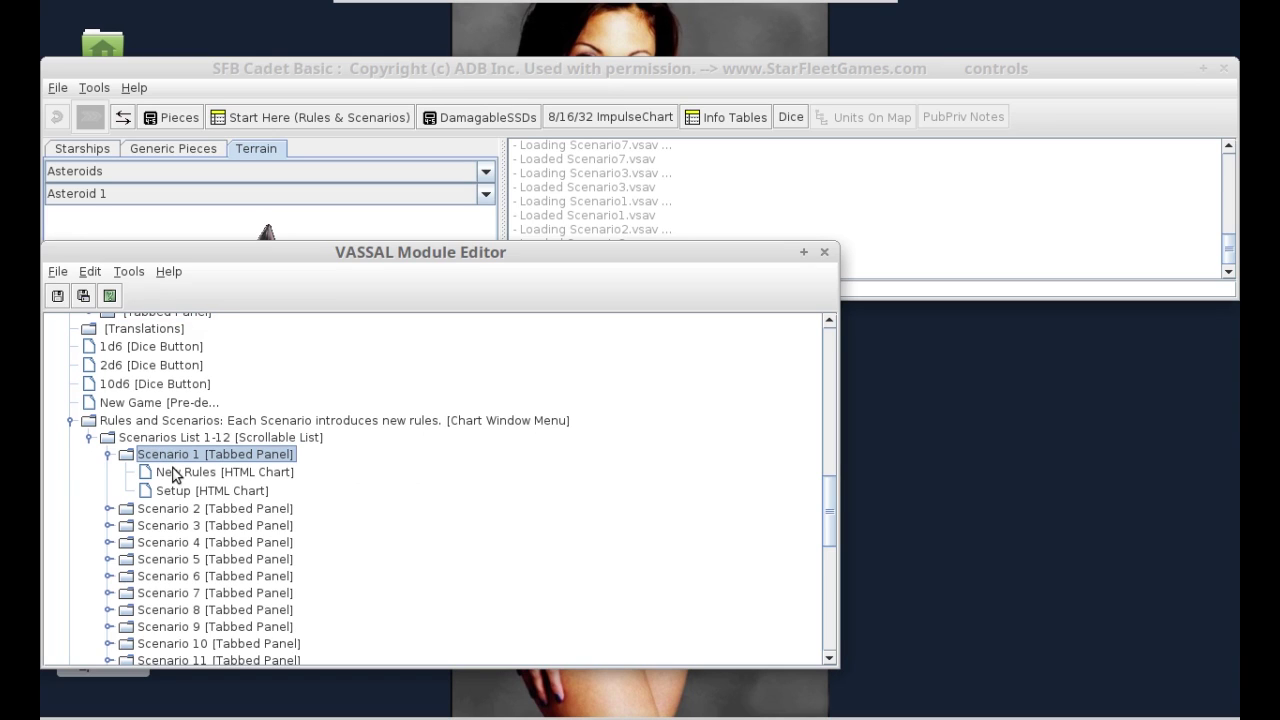
- Open the Rules & Scenarios window, examine the Scenario 8 rules and setup and the pages for Scenarios 2, 5, 9 and 12, and close it
{"action": "left_click", "coordinate": [315, 153]}
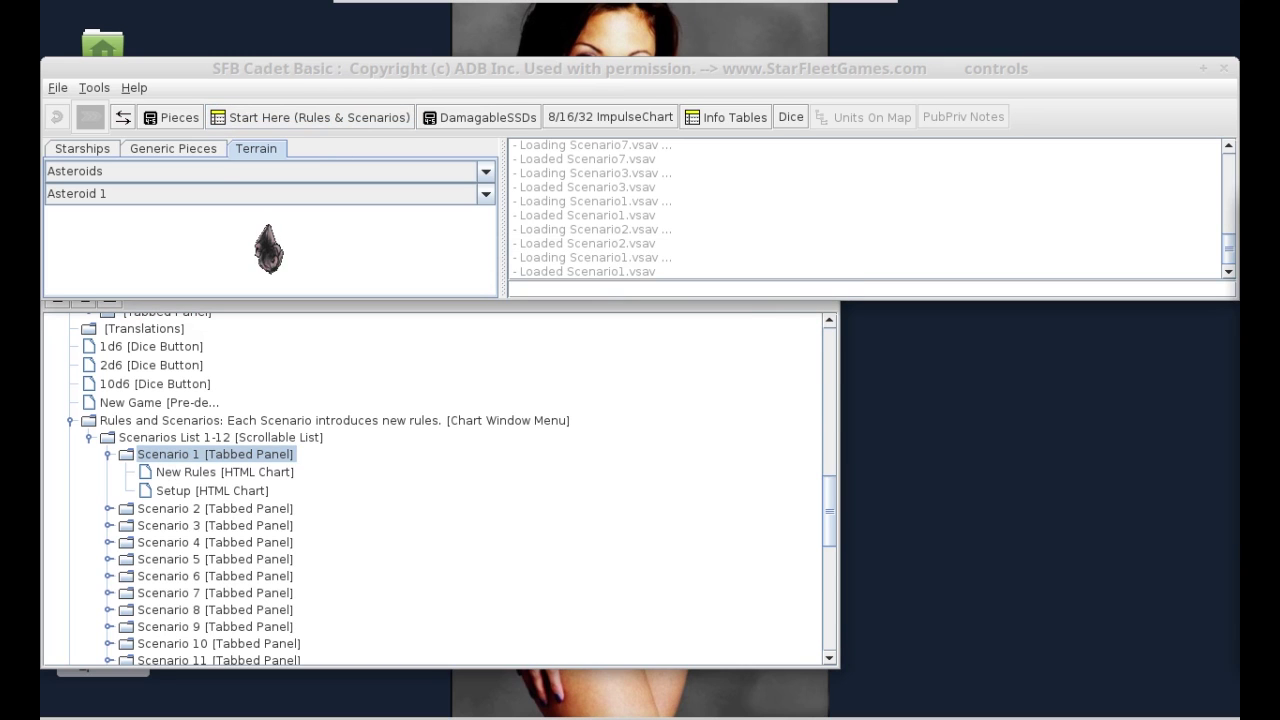
{"action": "left_click", "coordinate": [310, 117]}
{"action": "left_click", "coordinate": [262, 198]}
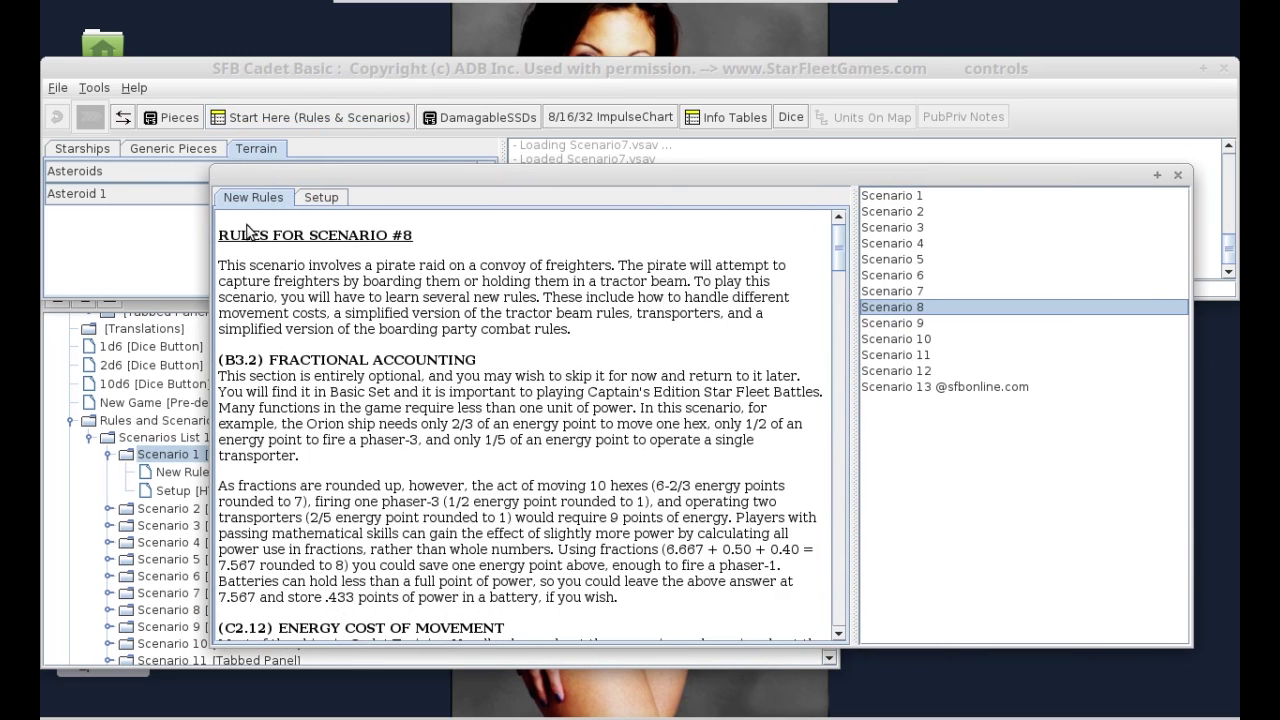
{"action": "left_click", "coordinate": [315, 197]}
{"action": "left_click", "coordinate": [898, 212]}
{"action": "left_click", "coordinate": [905, 260]}
{"action": "left_click", "coordinate": [906, 323]}
{"action": "left_click", "coordinate": [915, 371]}
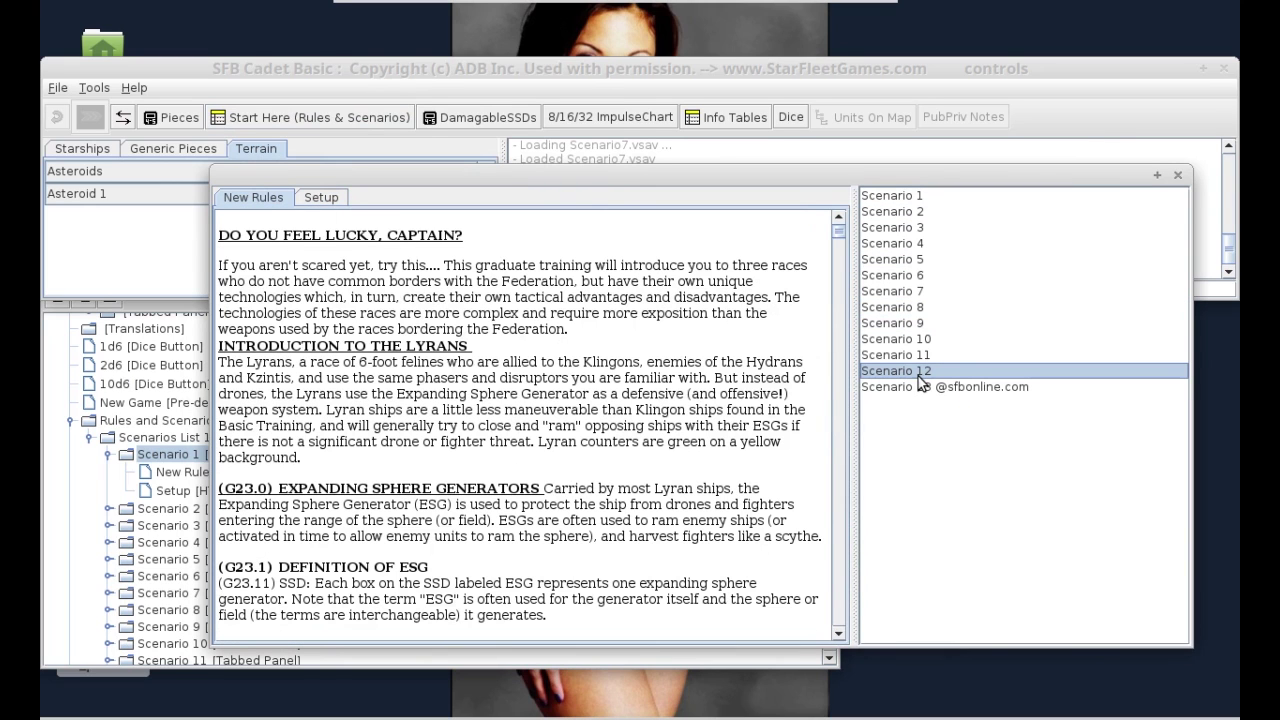
{"action": "left_click", "coordinate": [1178, 175]}
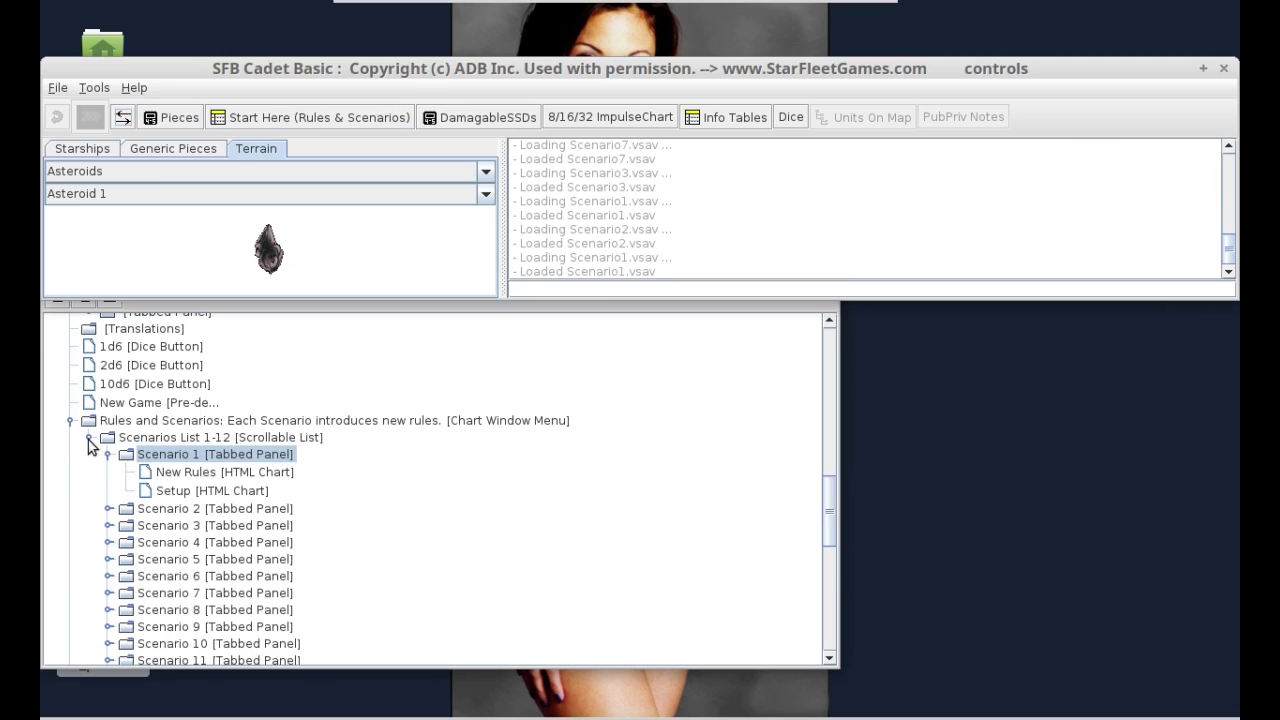
- Collapse the scenarios list, expand the Ship SSDs palette in the module tree, and display the Federation SSD in the damageable SSDs window
{"action": "left_click", "coordinate": [89, 438]}
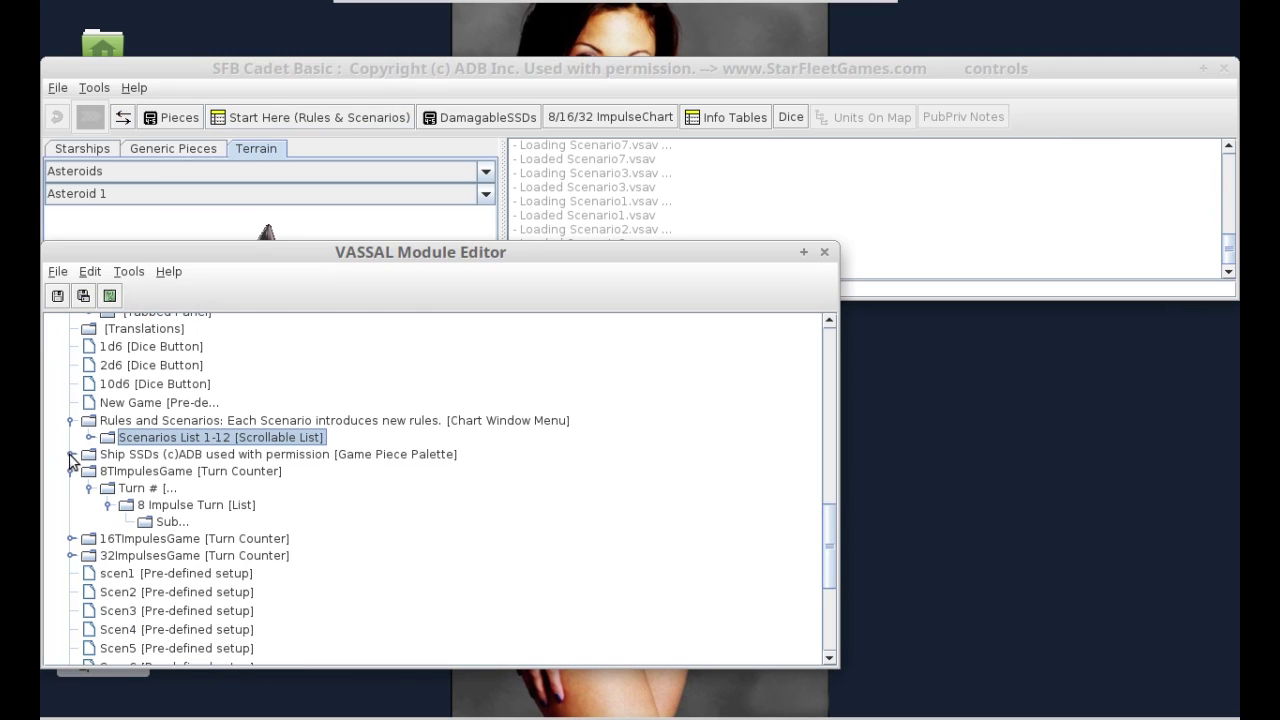
{"action": "left_click", "coordinate": [71, 454]}
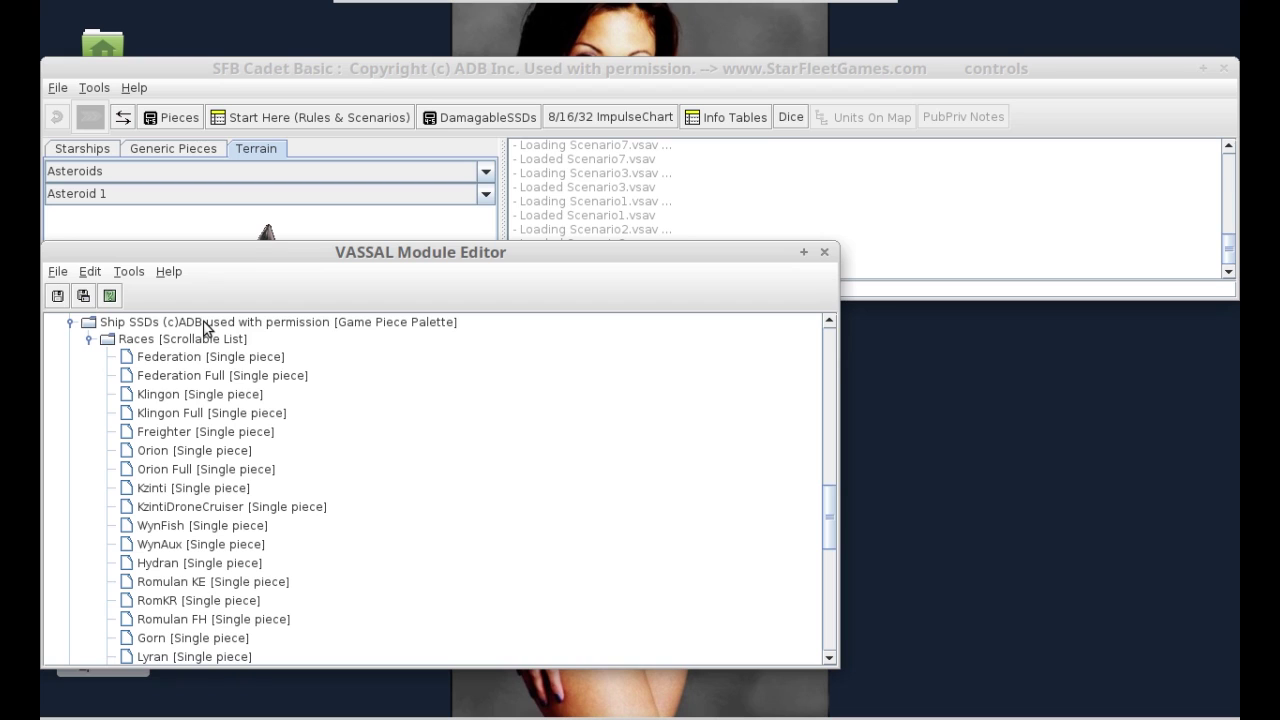
{"action": "left_click", "coordinate": [490, 121]}
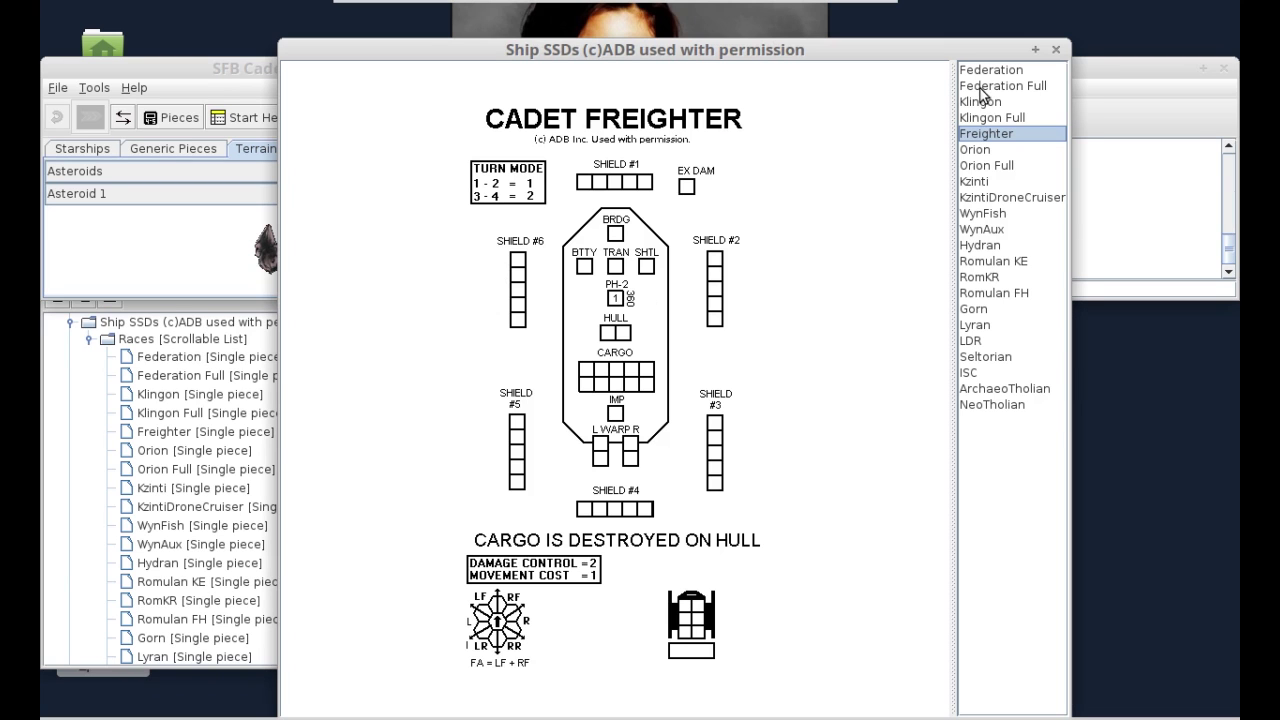
{"action": "left_click", "coordinate": [995, 72]}
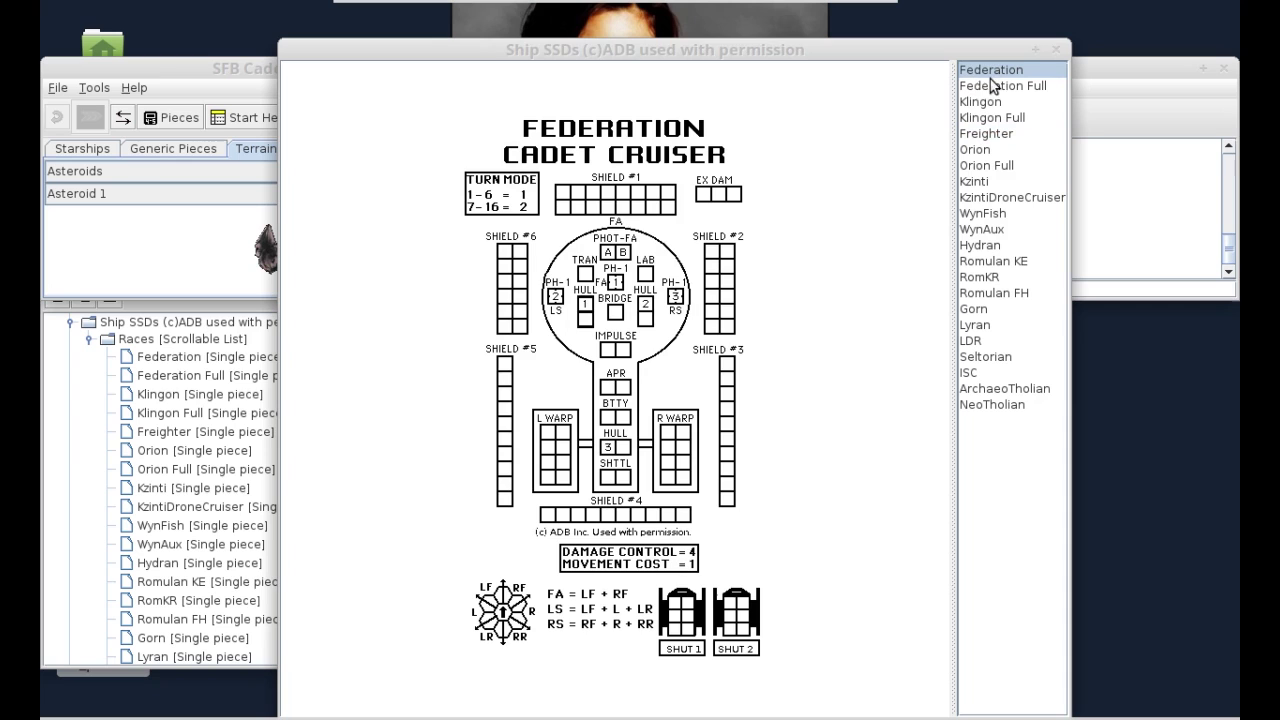
- Compare the Klingon, Freighter and Federation ship diagrams in the Ship SSDs palette
{"action": "left_click", "coordinate": [1000, 105]}
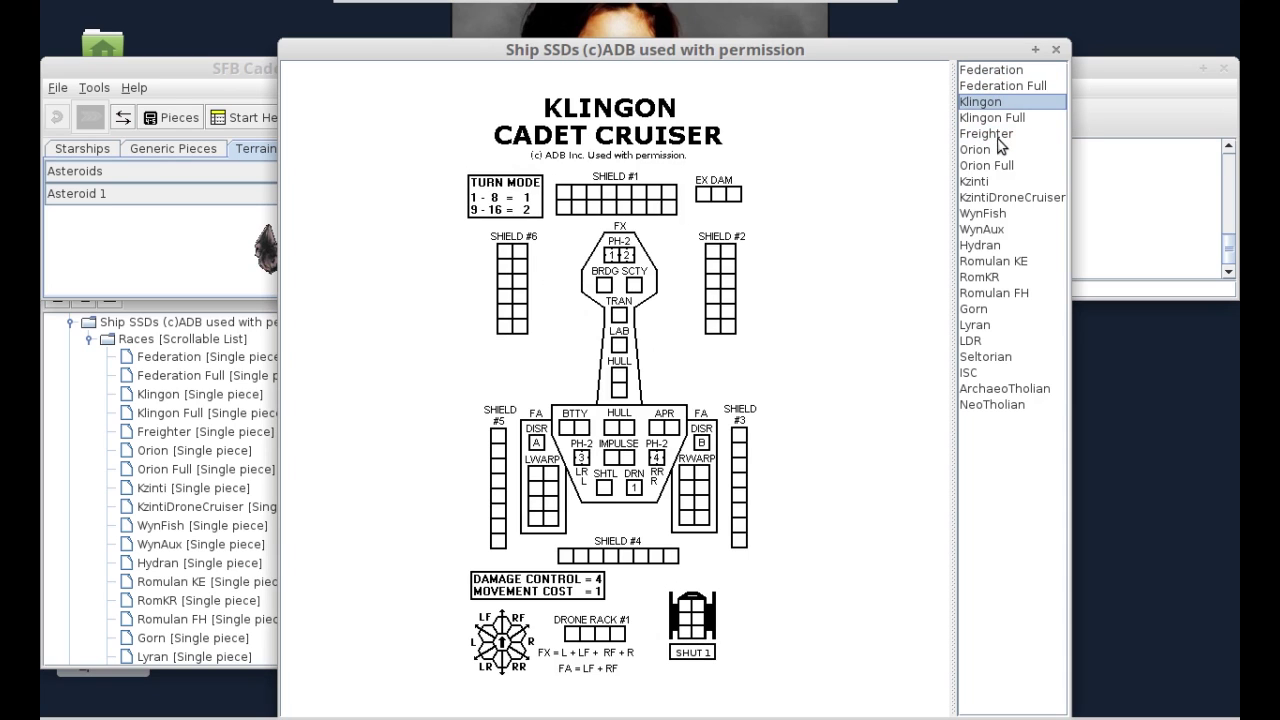
{"action": "left_click", "coordinate": [997, 150]}
{"action": "left_click", "coordinate": [998, 134]}
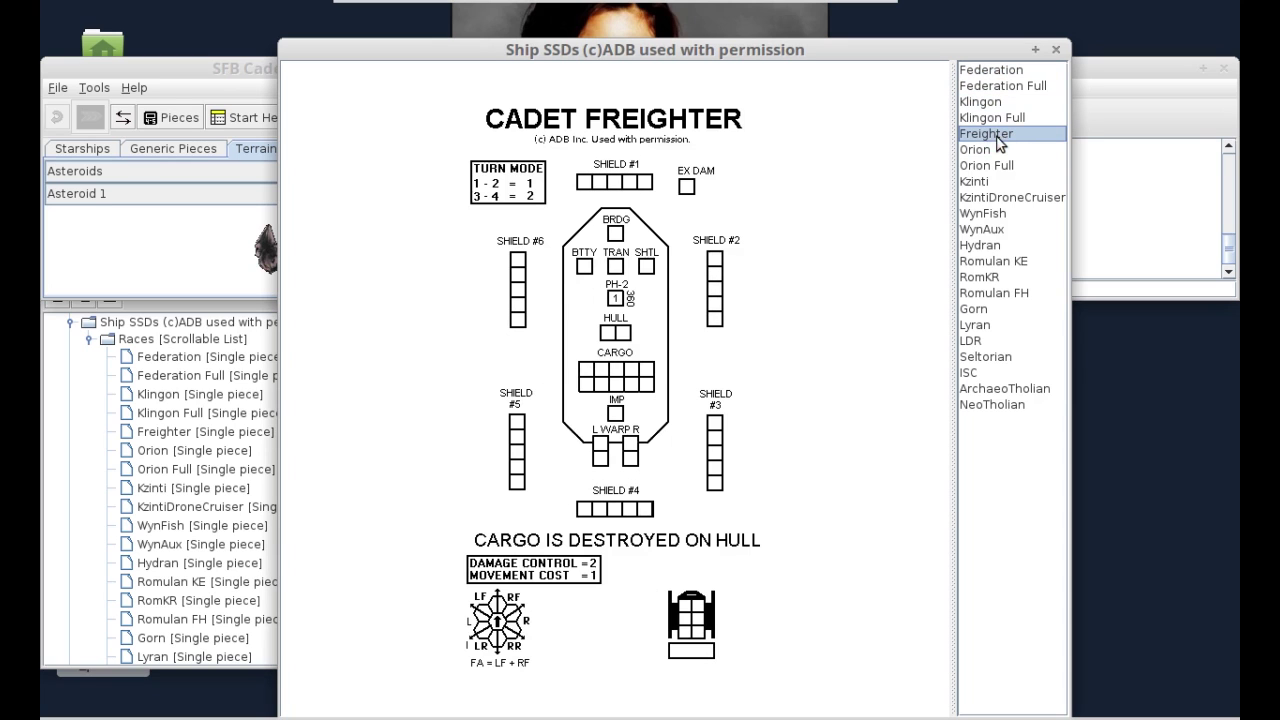
{"action": "left_click", "coordinate": [1000, 70]}
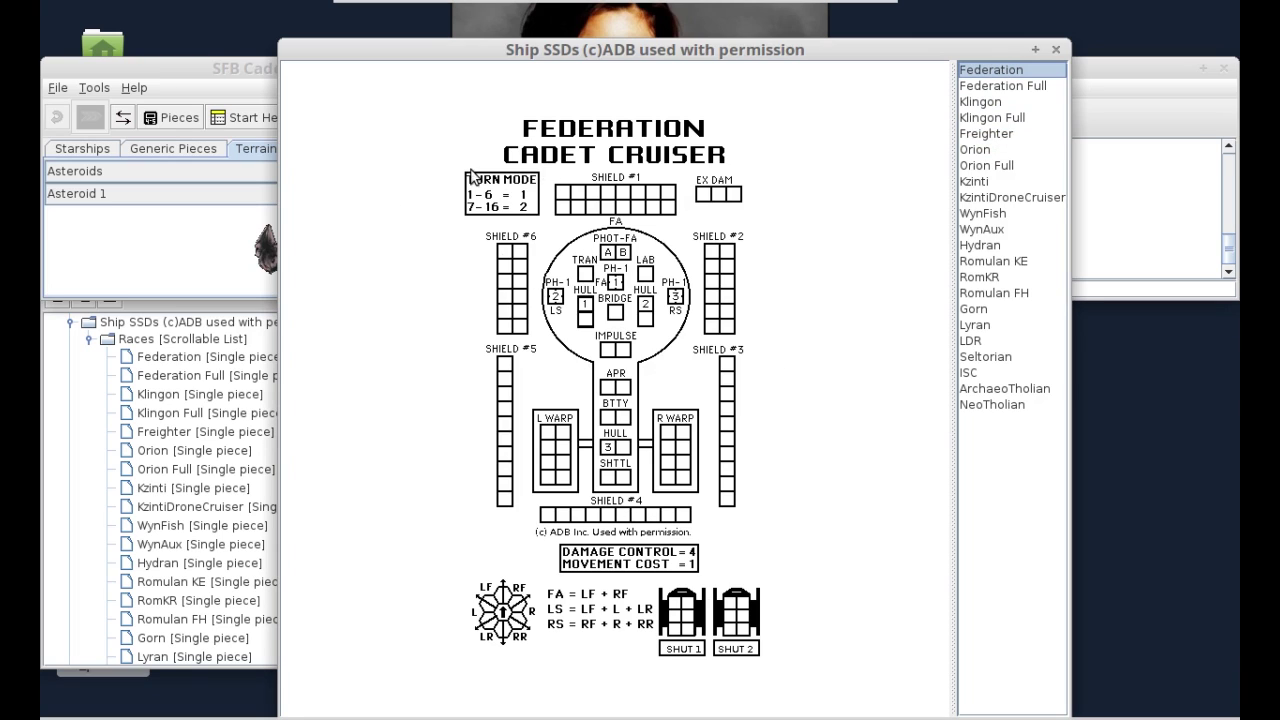
- Open the Federation piece under Races in the VASSAL Module Editor and fit its definition window so the trait lists are visible
{"action": "left_click", "coordinate": [110, 360]}
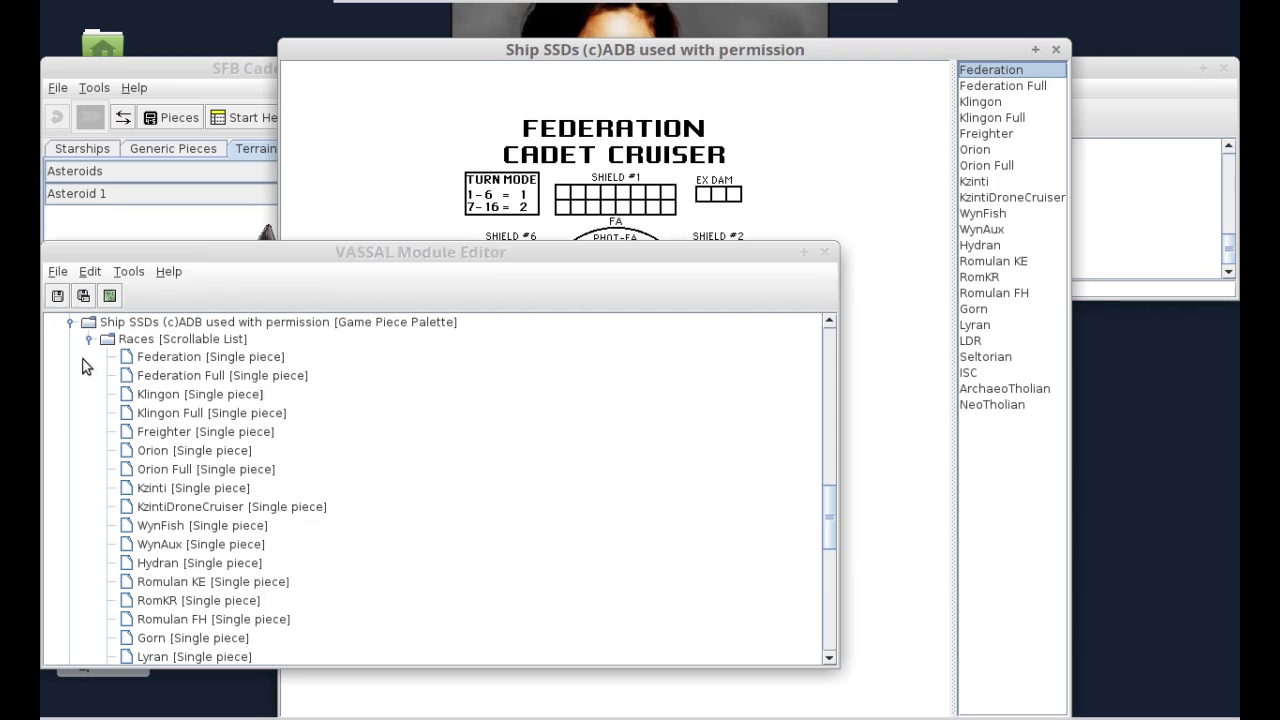
{"action": "left_click", "coordinate": [142, 358]}
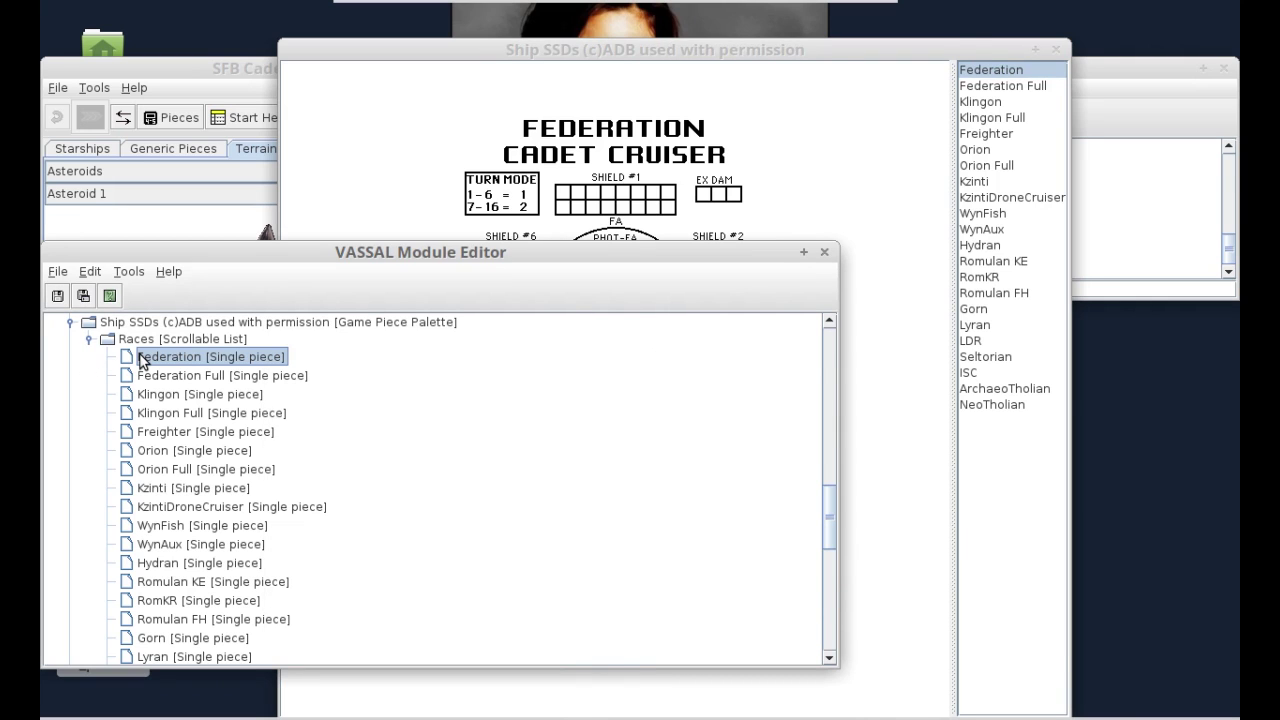
{"action": "double_click", "coordinate": [142, 360]}
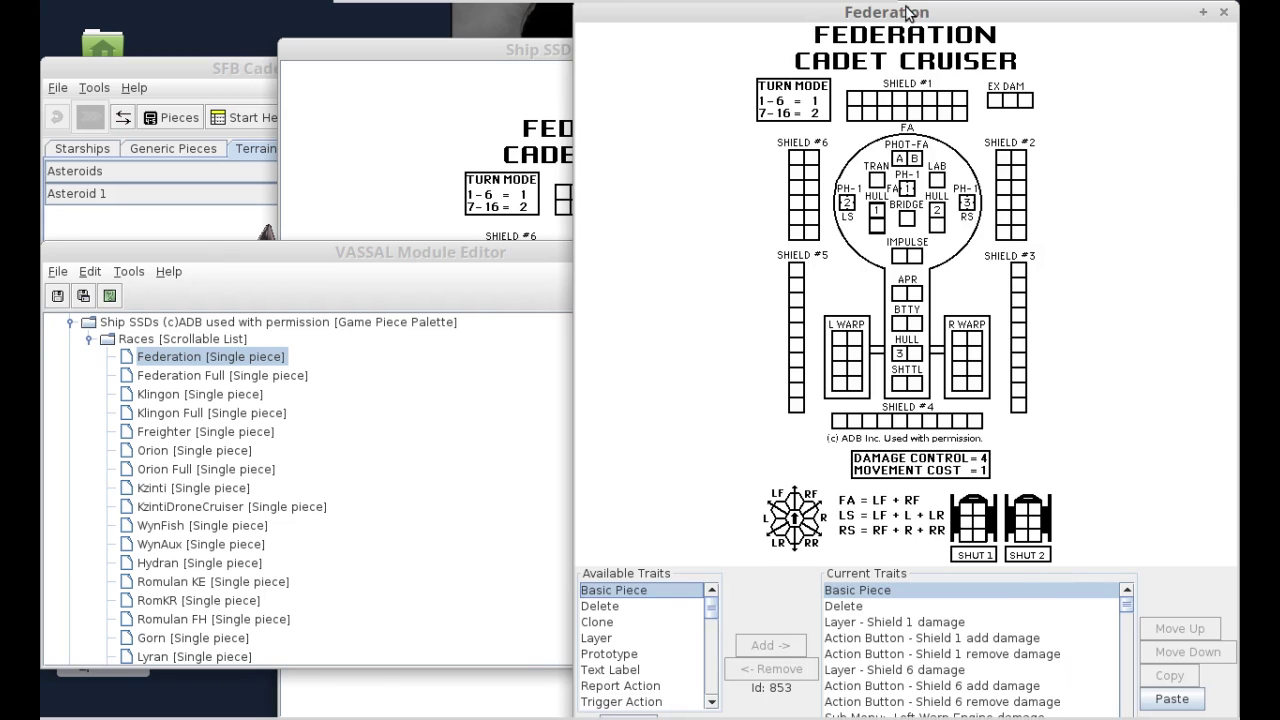
{"action": "left_click_drag", "start_coordinate": [908, 12], "coordinate": [937, 188]}
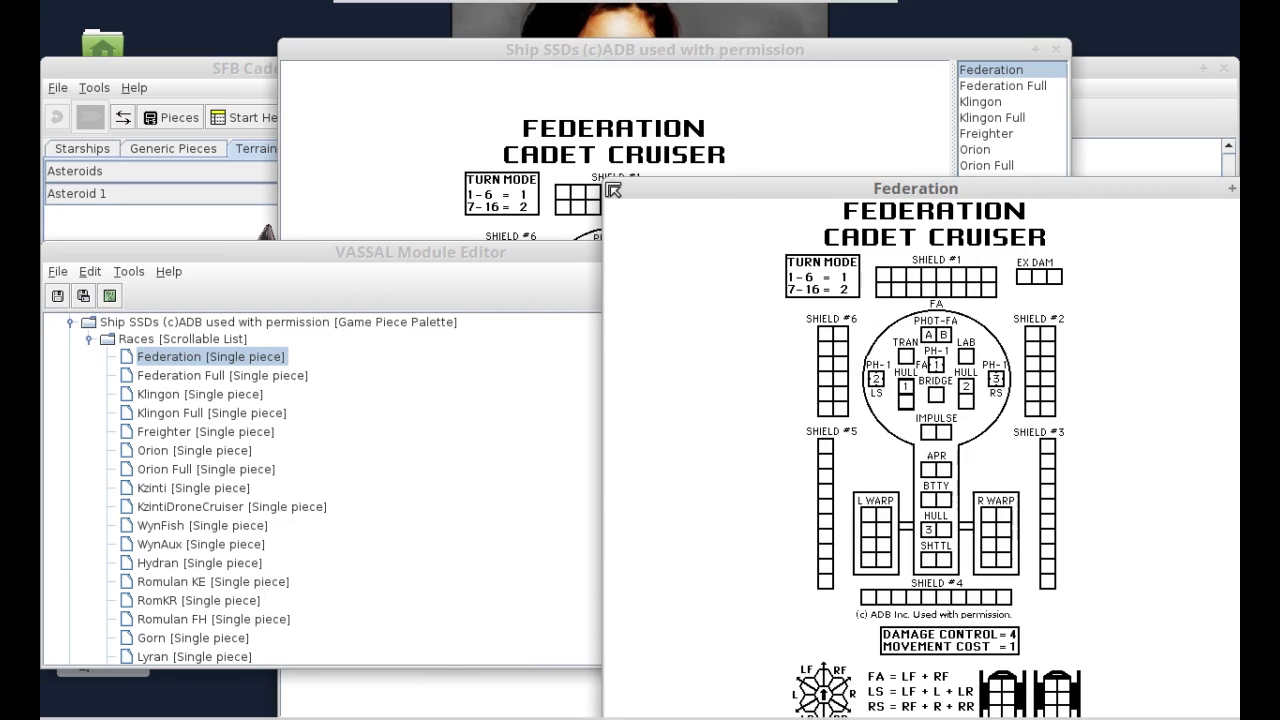
{"action": "left_click_drag", "start_coordinate": [613, 190], "coordinate": [651, 406]}
{"action": "left_click_drag", "start_coordinate": [737, 424], "coordinate": [629, 46]}
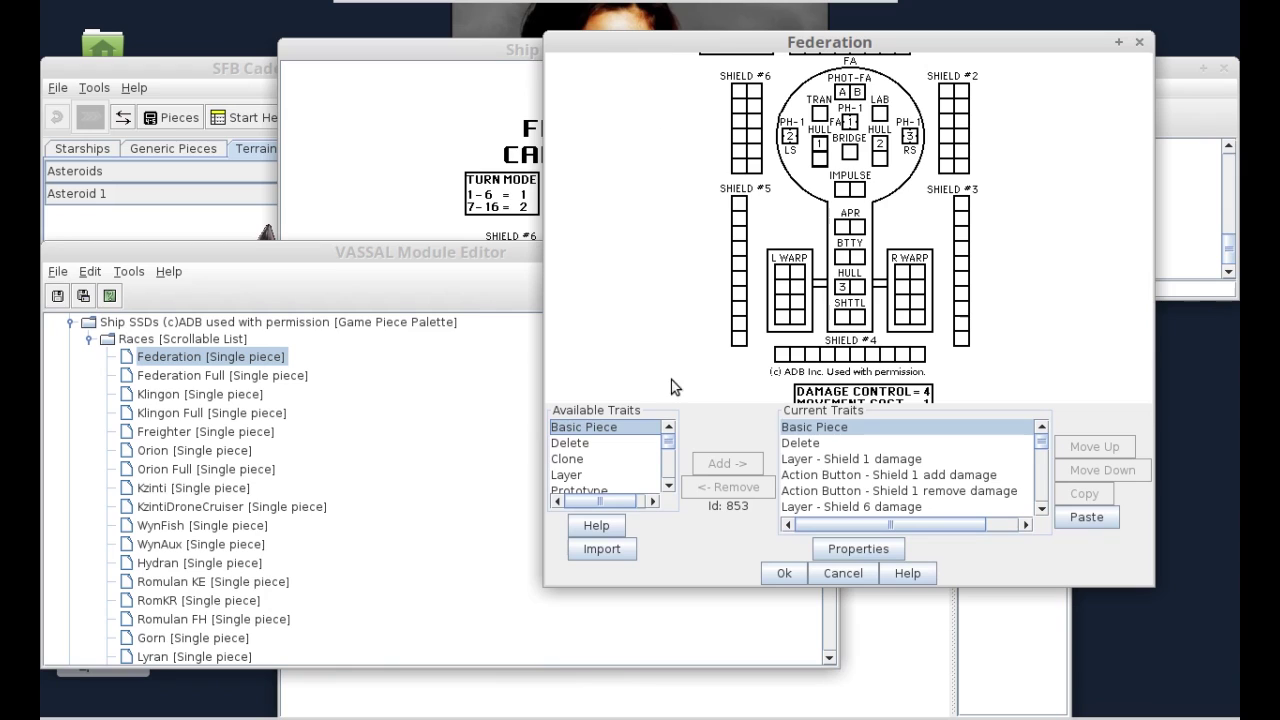
- Open the properties of the Shield 1 damage layer among the Federation piece's current traits
{"action": "left_click", "coordinate": [803, 434]}
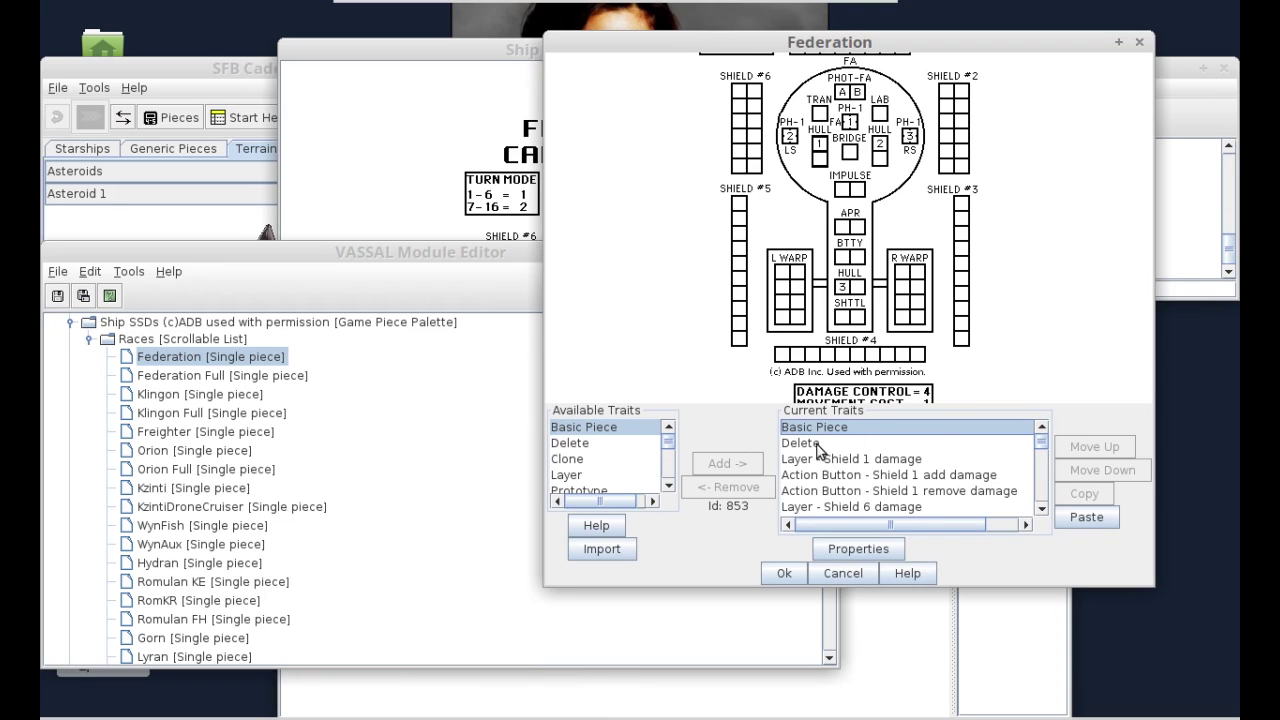
{"action": "left_click", "coordinate": [817, 443]}
{"action": "left_click", "coordinate": [851, 459]}
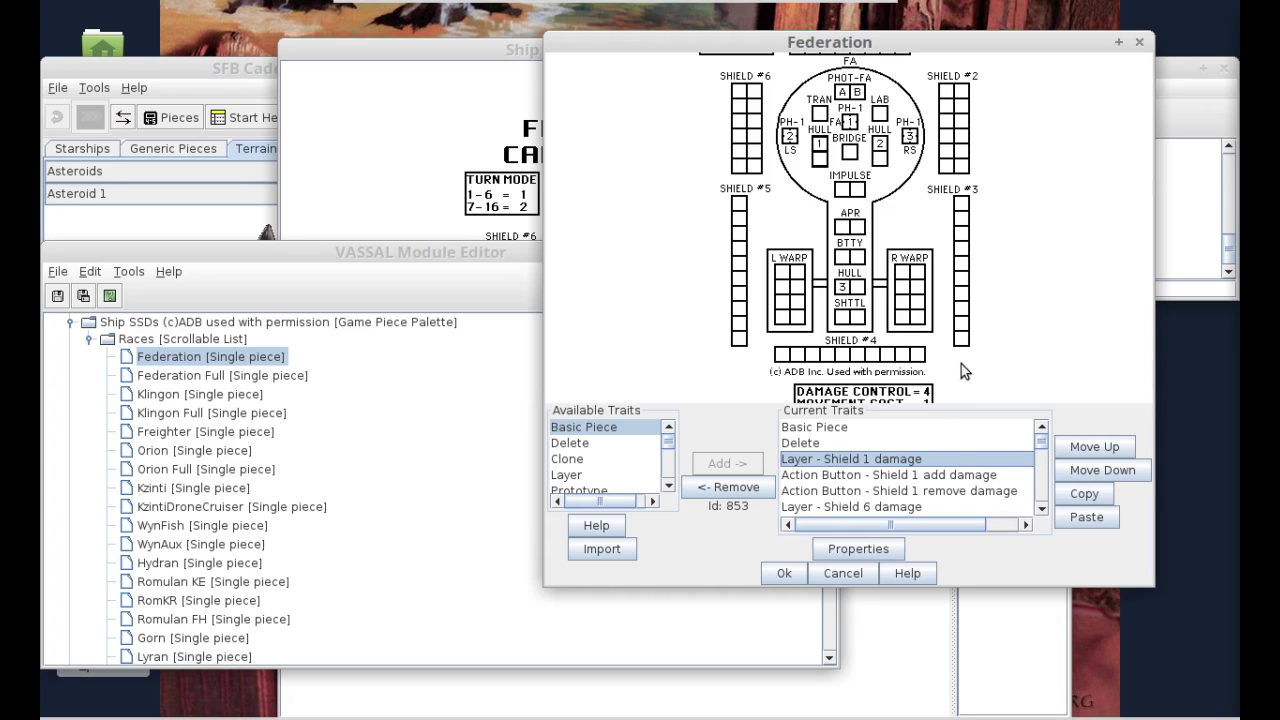
{"action": "left_click_drag", "start_coordinate": [980, 588], "coordinate": [977, 703]}
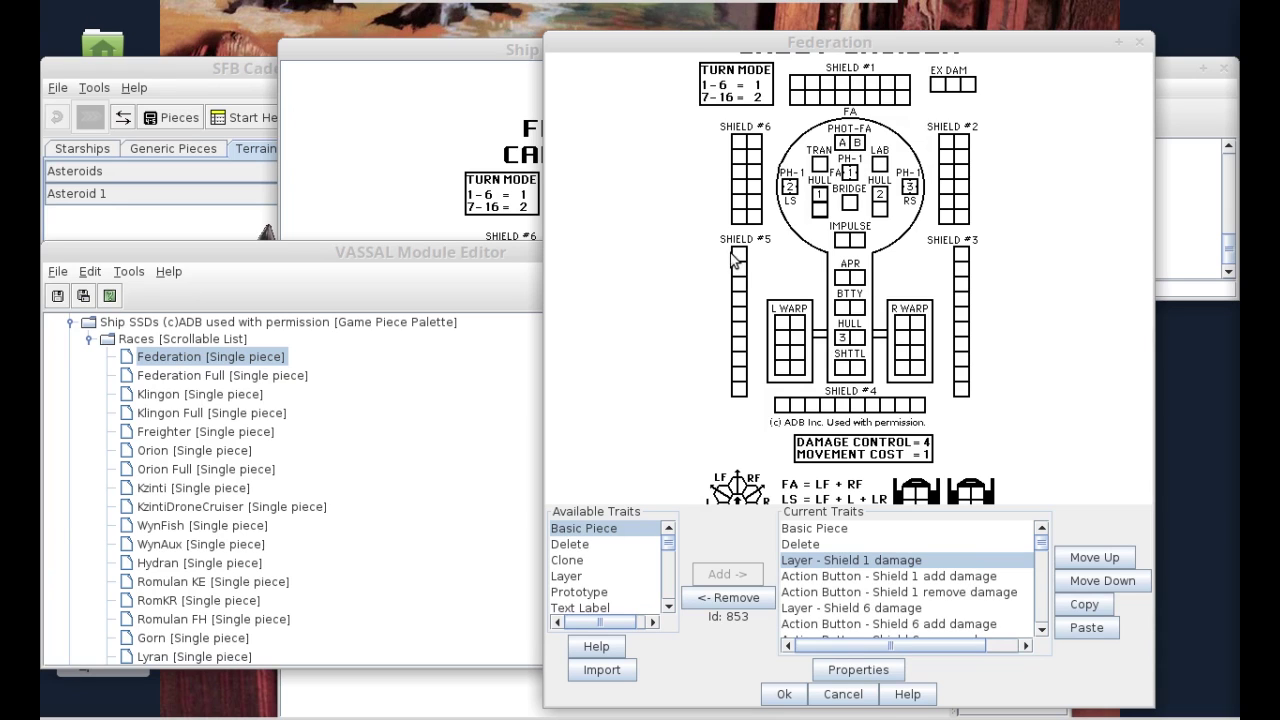
{"action": "left_click", "coordinate": [868, 566]}
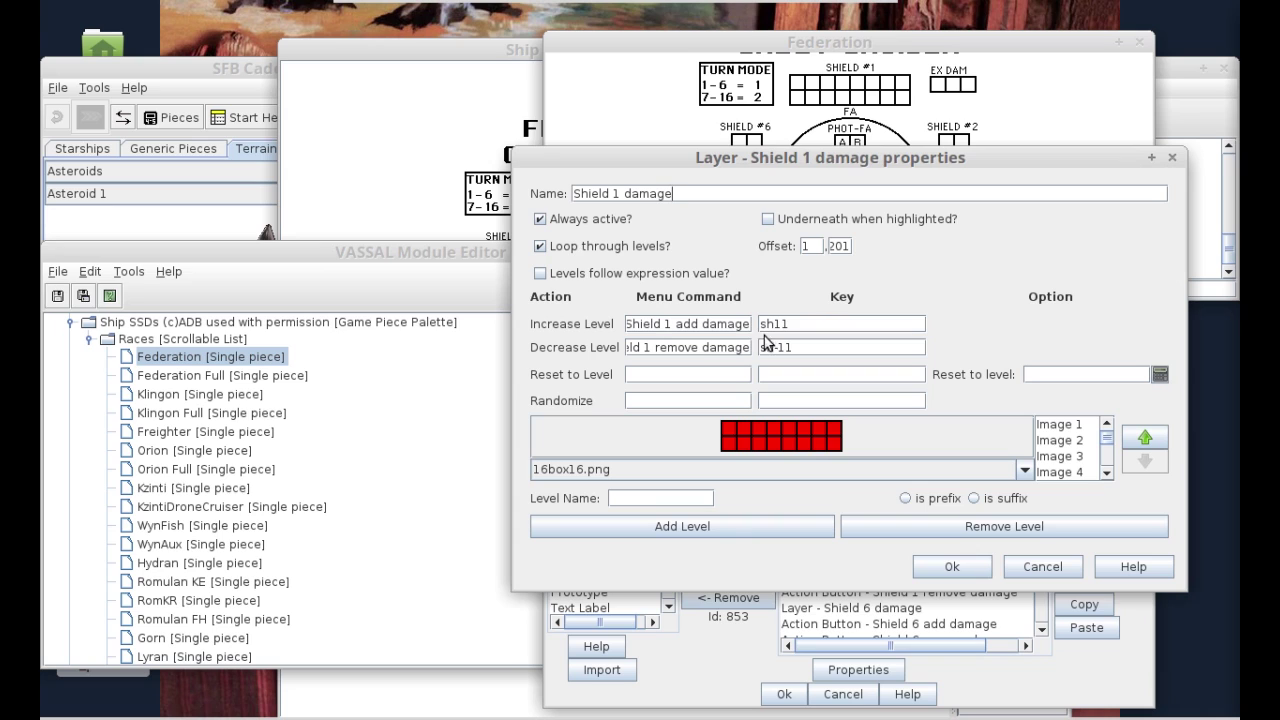
- Step through the Shield 1 damage layer's level images from Image 1 to Image 17, and close its properties
{"action": "left_click", "coordinate": [1070, 425]}
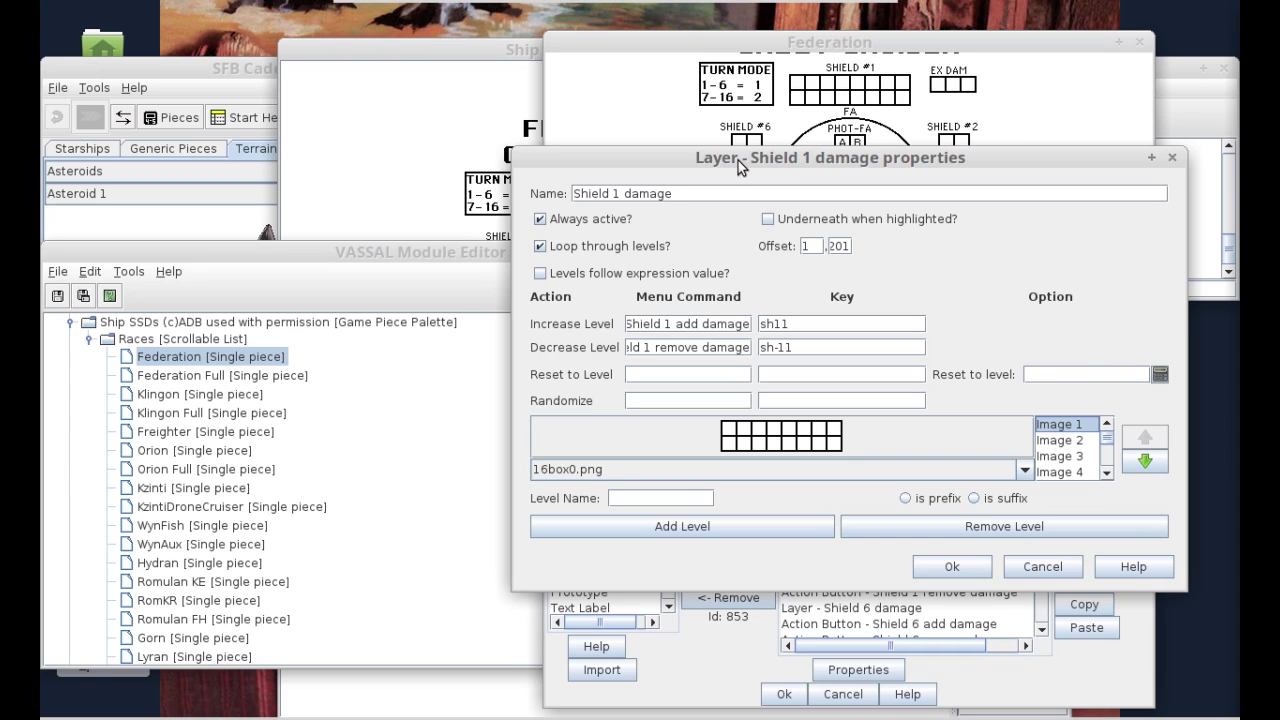
{"action": "left_click_drag", "start_coordinate": [738, 166], "coordinate": [266, 60]}
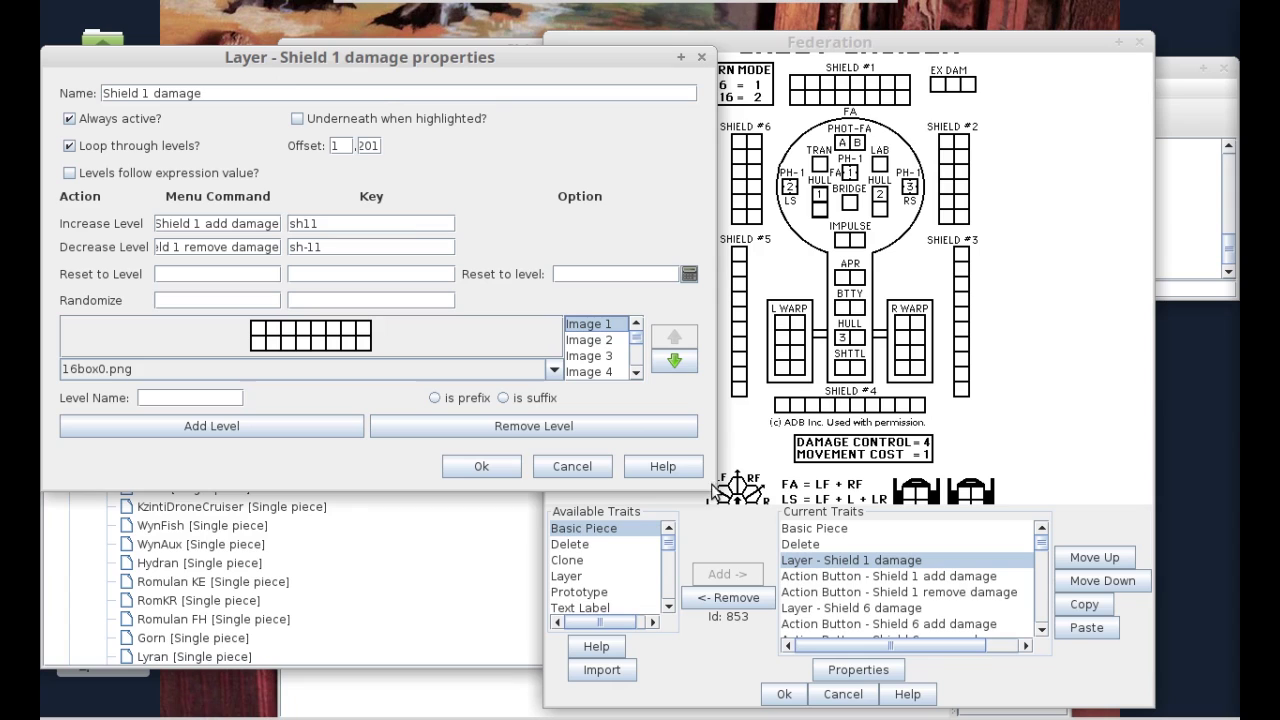
{"action": "left_click", "coordinate": [580, 341]}
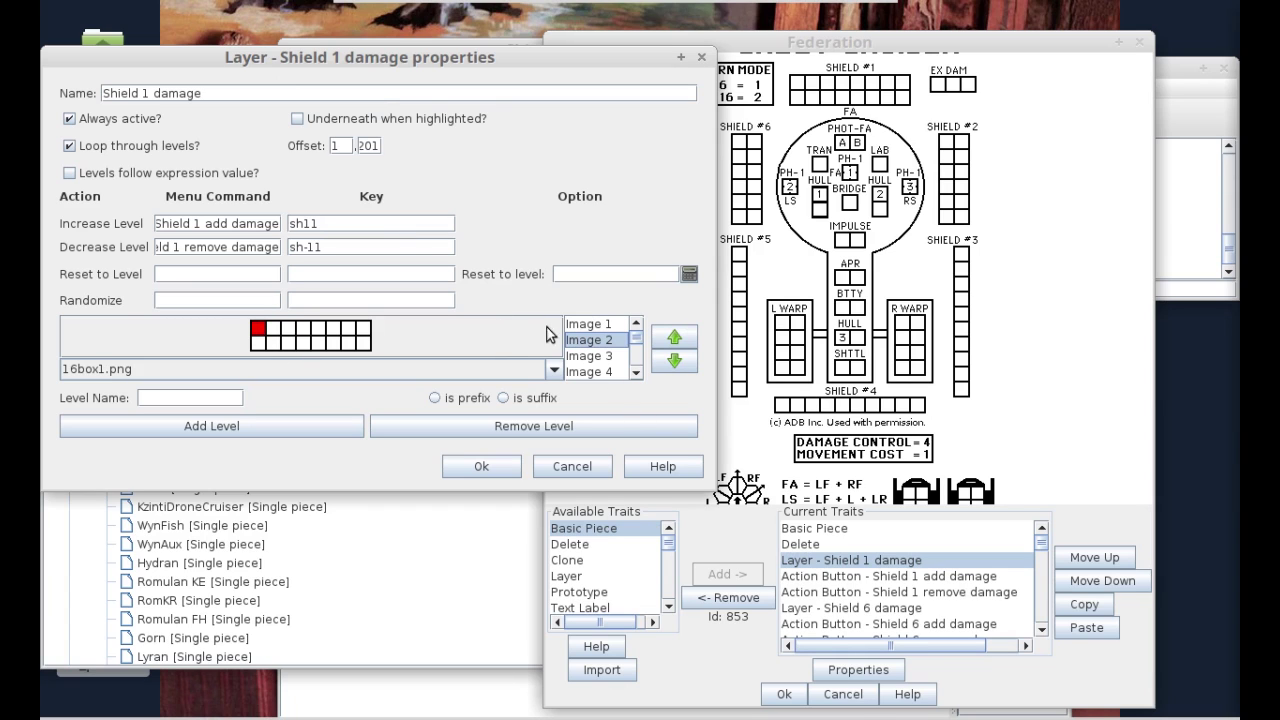
{"action": "left_click", "coordinate": [580, 356]}
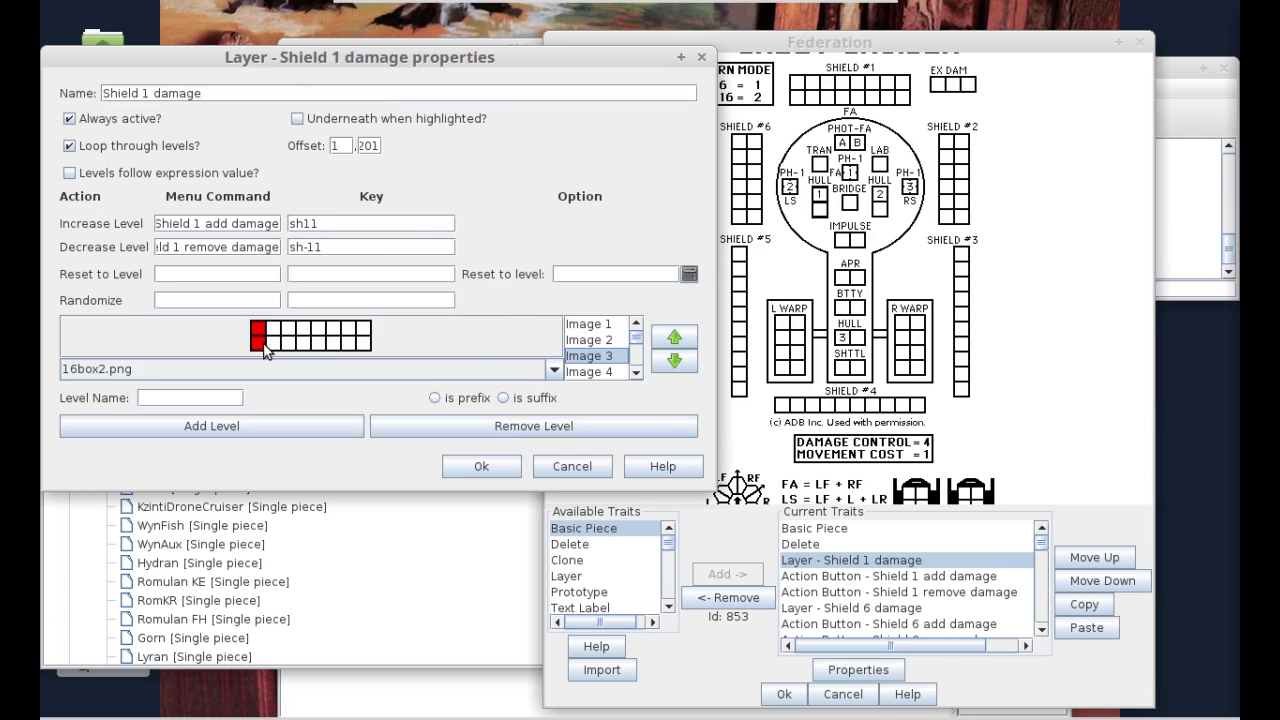
{"action": "left_click", "coordinate": [600, 371]}
{"action": "key", "text": "Down"}
{"action": "key", "text": "Down"}
{"action": "key", "text": "Down"}
{"action": "key", "text": "Down"}
{"action": "key", "text": "Down"}
{"action": "key", "text": "Down"}
{"action": "key", "text": "Down"}
{"action": "key", "text": "Down"}
{"action": "key", "text": "Down"}
{"action": "key", "text": "Down"}
{"action": "key", "text": "Down"}
{"action": "key", "text": "Down"}
{"action": "key", "text": "Down"}
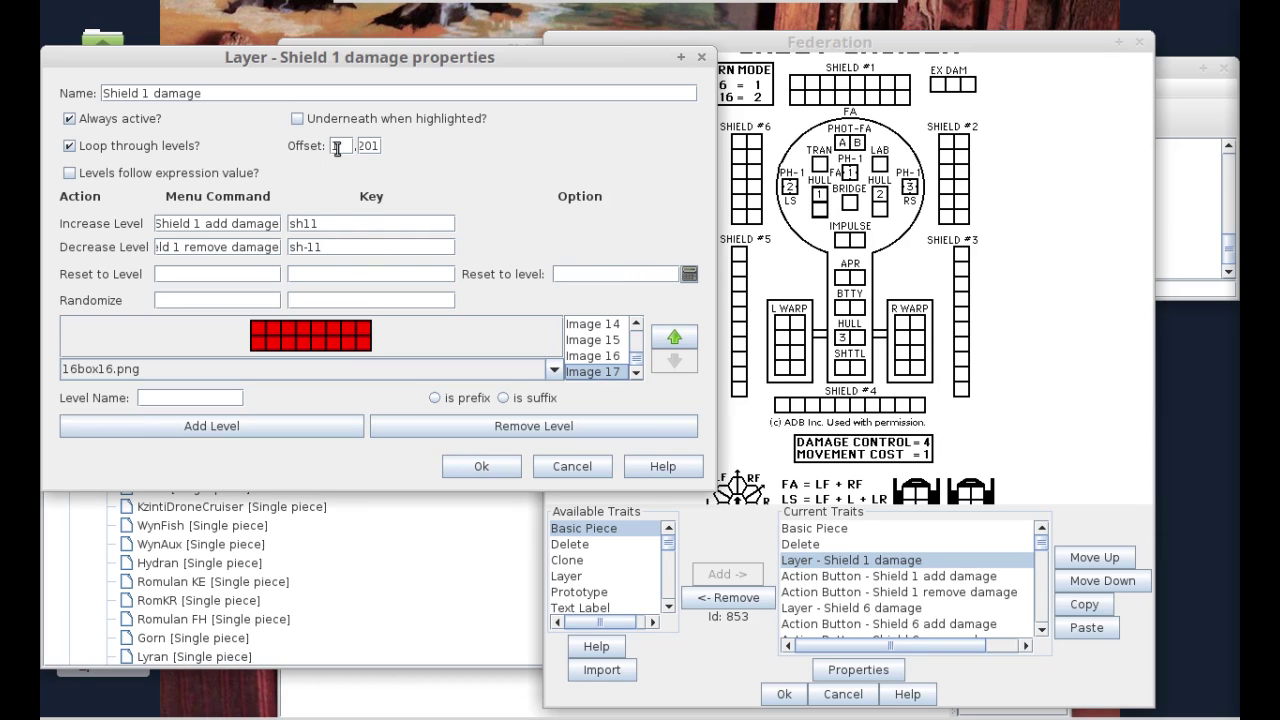
{"action": "left_click", "coordinate": [480, 462]}
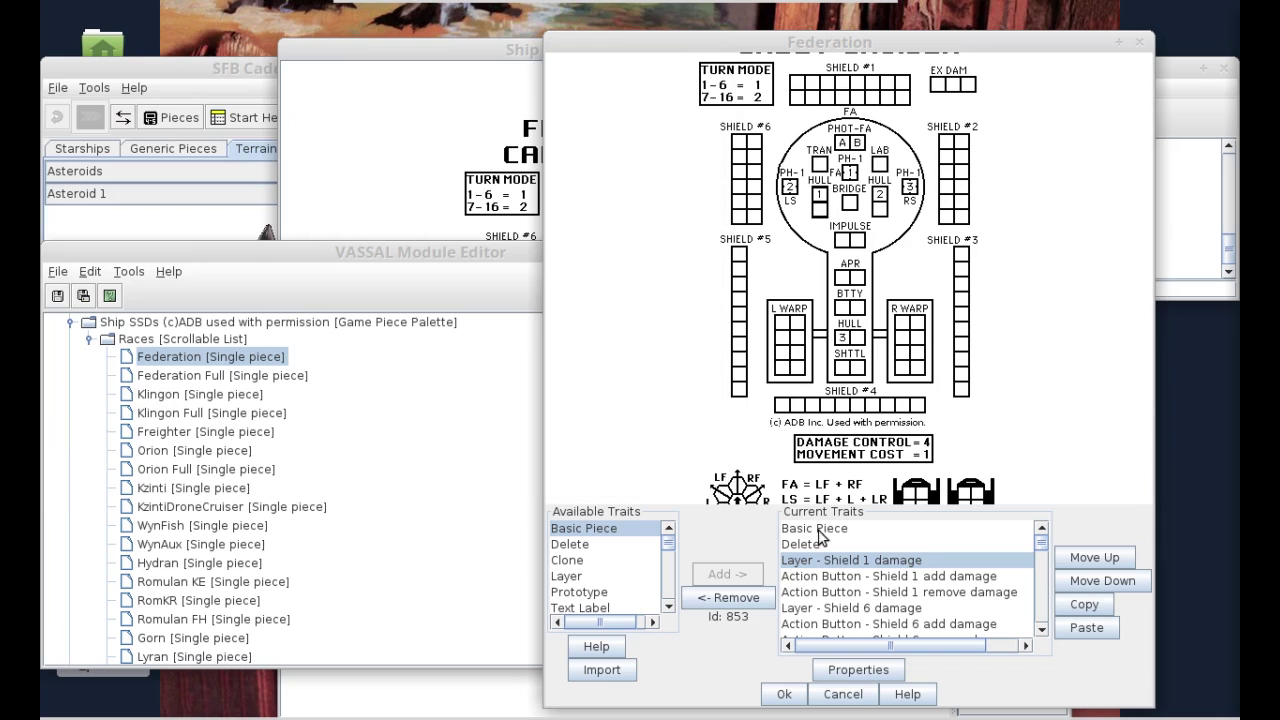
- Examine the key command, offsets and size of the Shield 1 add damage action button, and close its properties
{"action": "left_click", "coordinate": [818, 578]}
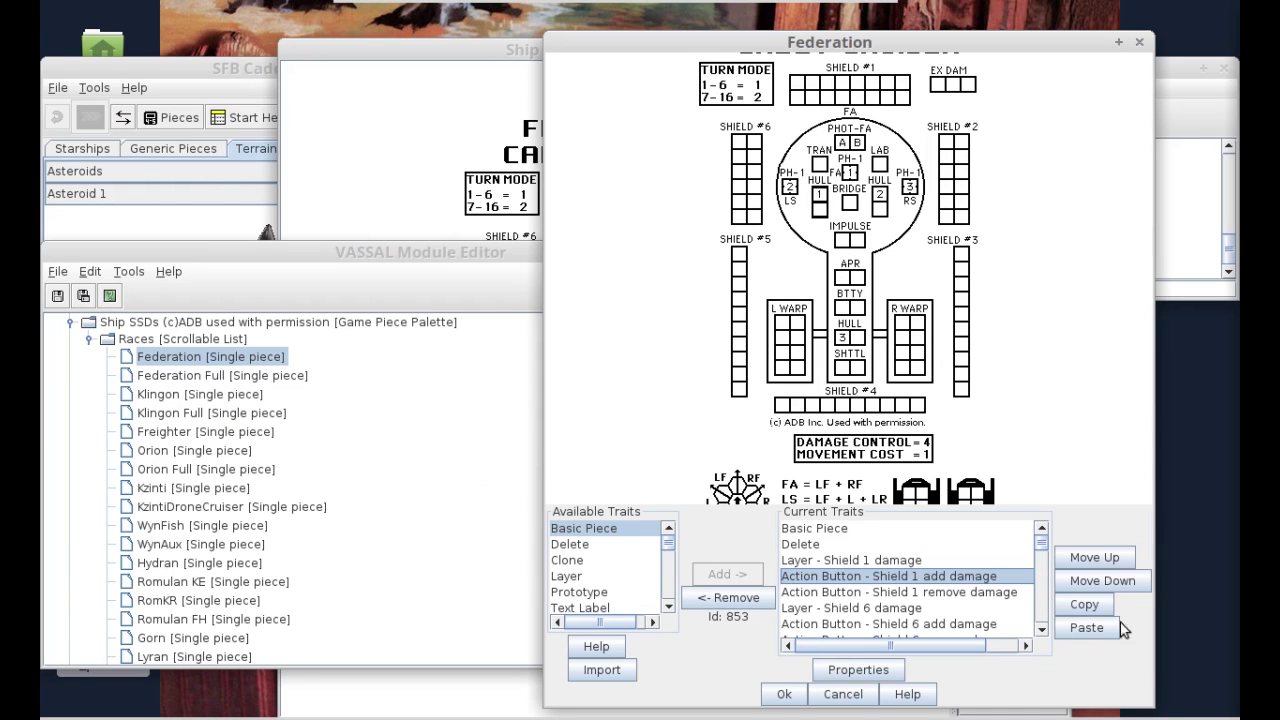
{"action": "double_click", "coordinate": [905, 578]}
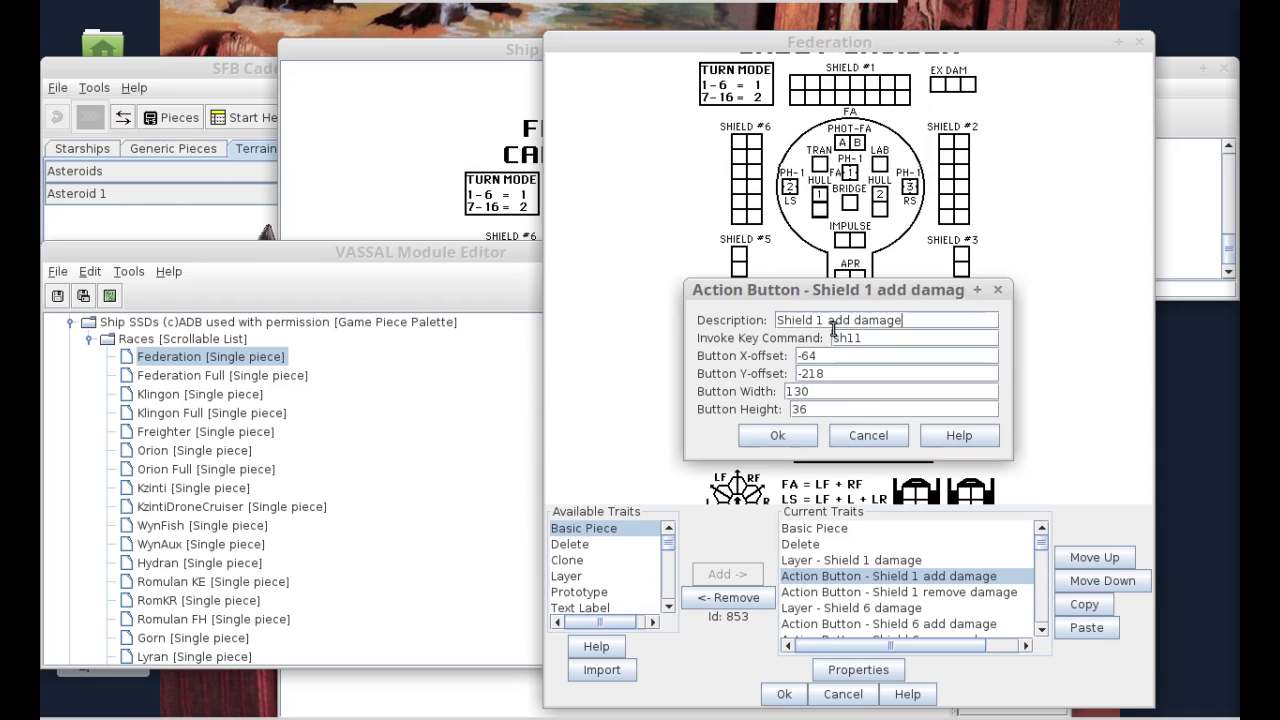
{"action": "left_click_drag", "start_coordinate": [806, 289], "coordinate": [350, 231]}
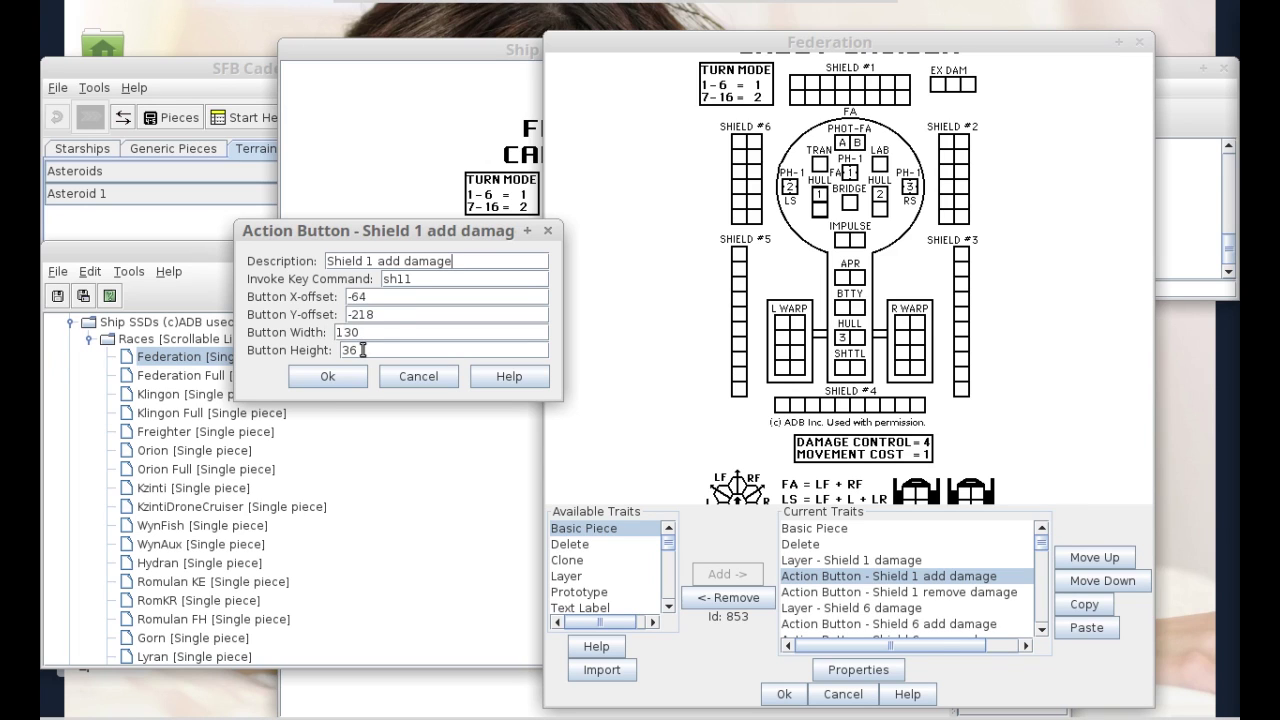
{"action": "left_click_drag", "start_coordinate": [421, 278], "coordinate": [348, 272]}
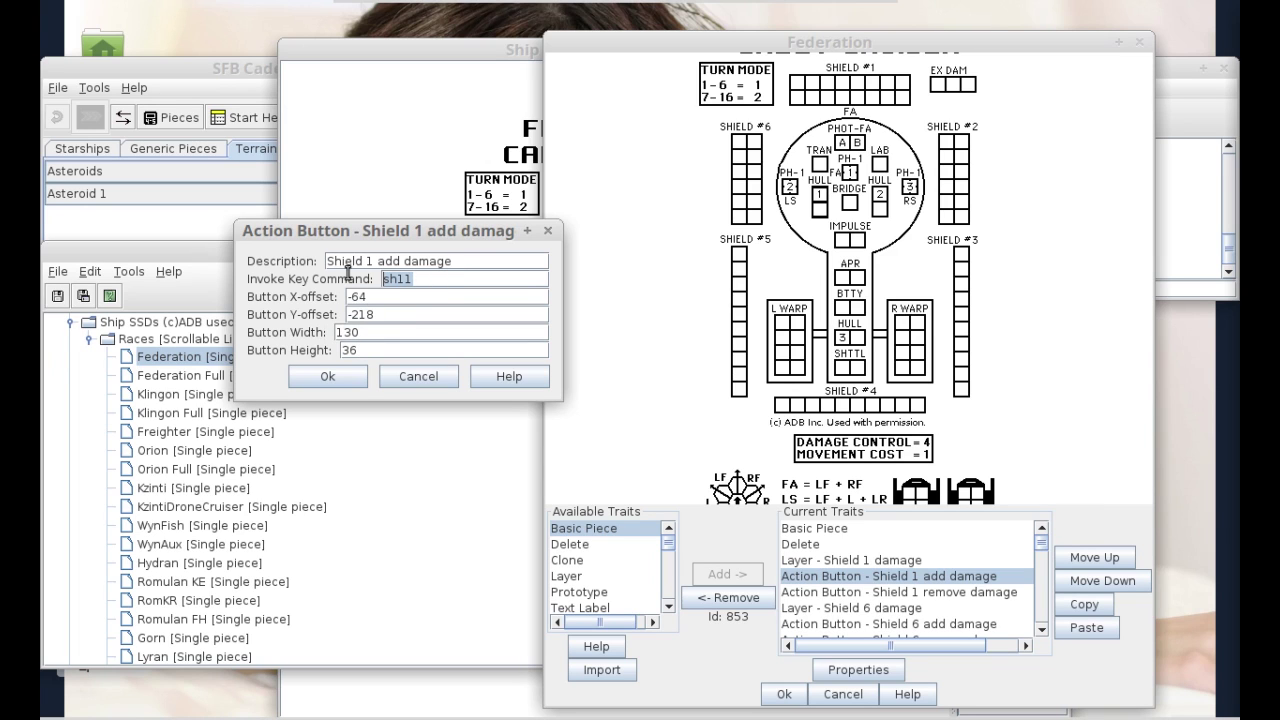
{"action": "left_click", "coordinate": [330, 370]}
- Review the Shield 1 damage layer's Increase Level key and its Images 1 to 3, and close the properties
{"action": "left_click", "coordinate": [828, 561]}
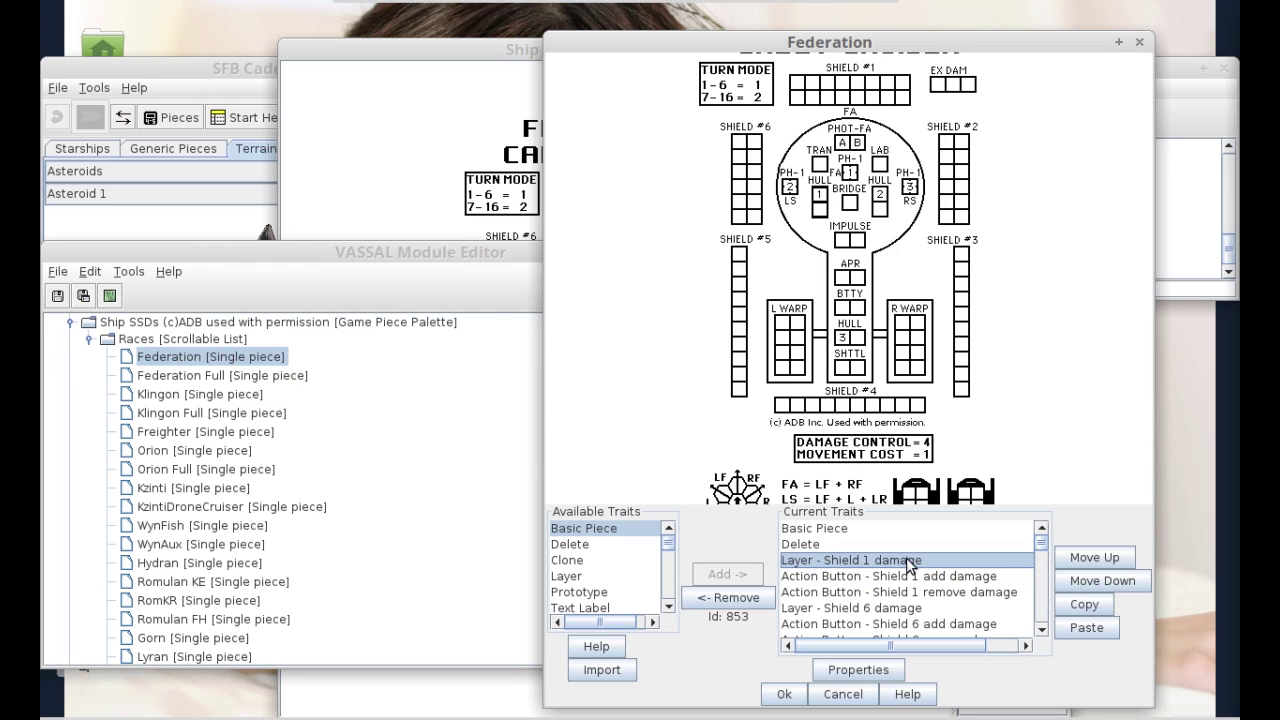
{"action": "double_click", "coordinate": [906, 561]}
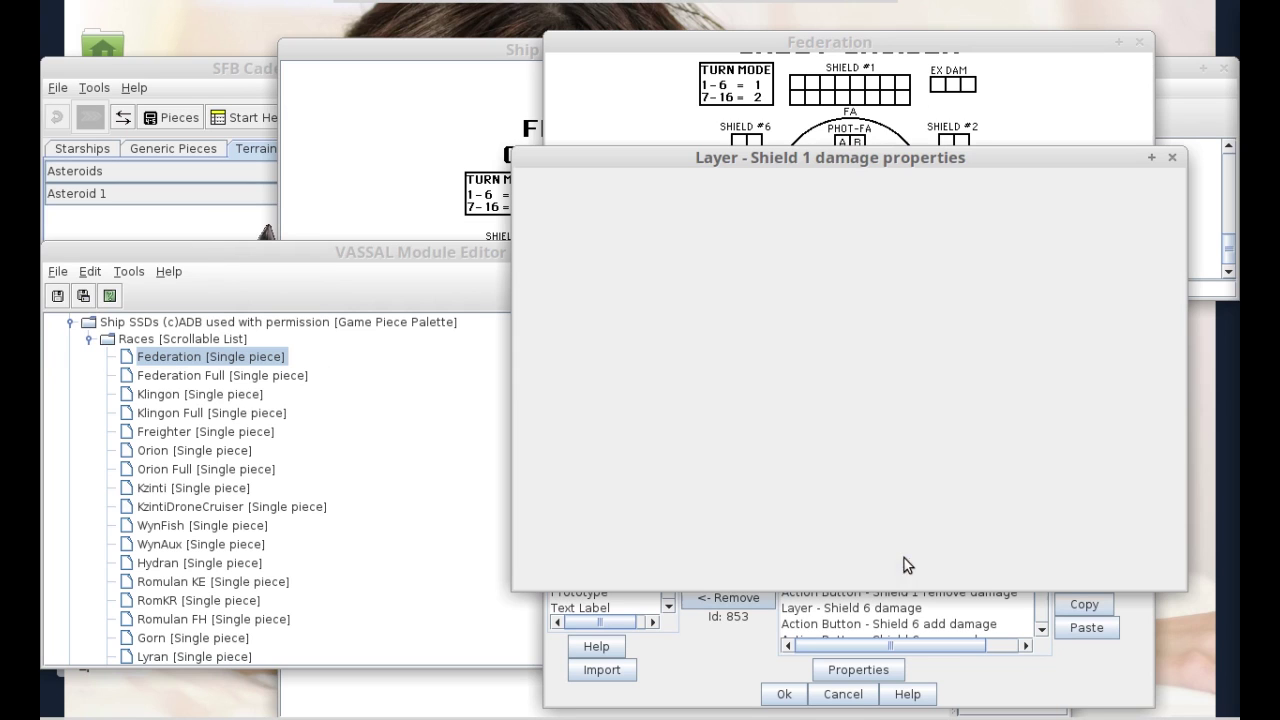
{"action": "double_click", "coordinate": [780, 323]}
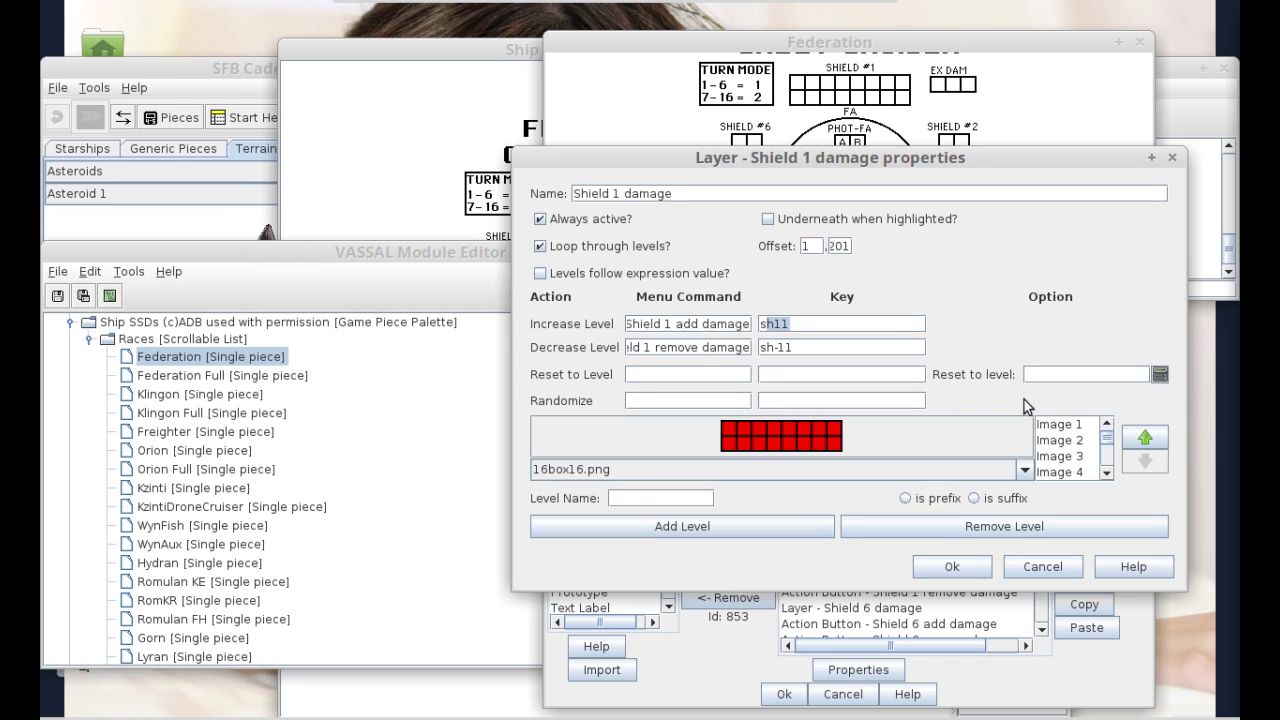
{"action": "left_click", "coordinate": [1065, 425]}
{"action": "left_click", "coordinate": [1068, 440]}
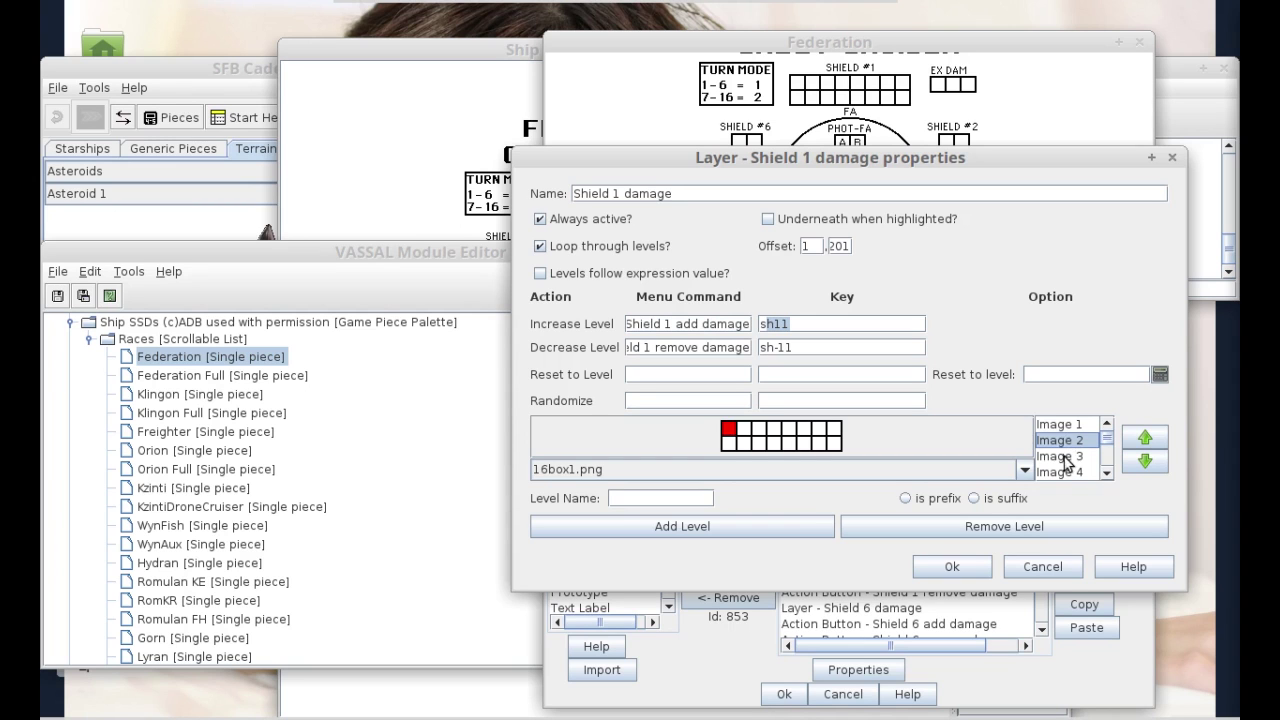
{"action": "left_click", "coordinate": [1063, 456]}
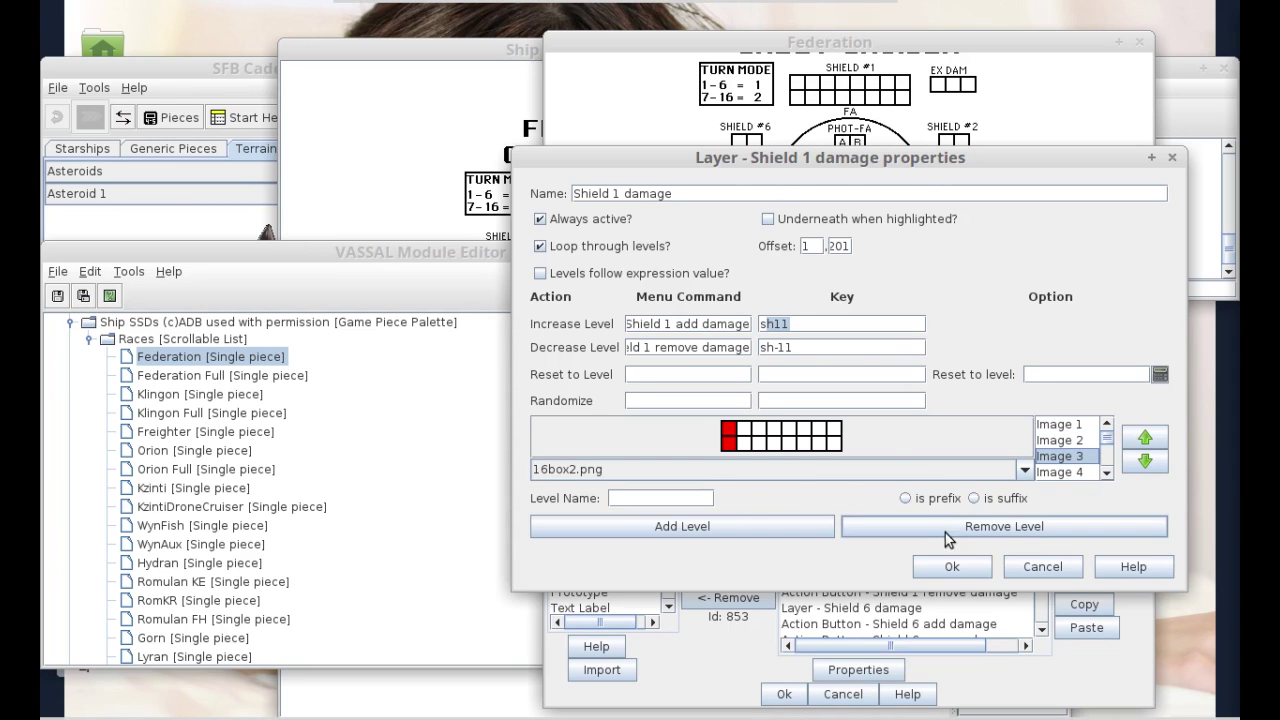
{"action": "left_click", "coordinate": [952, 566]}
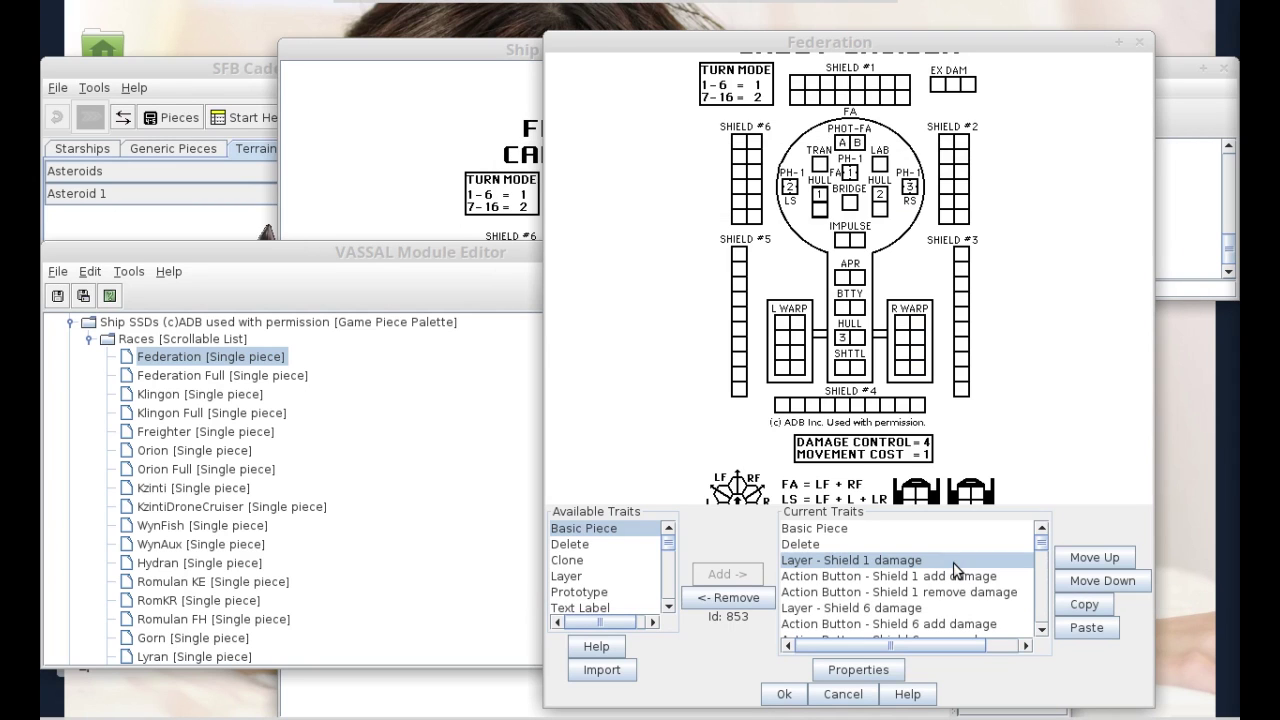
- Examine the key command, offsets and size of the Shield 1 remove damage action button, and close its properties
{"action": "left_click", "coordinate": [802, 563]}
{"action": "left_click", "coordinate": [840, 578]}
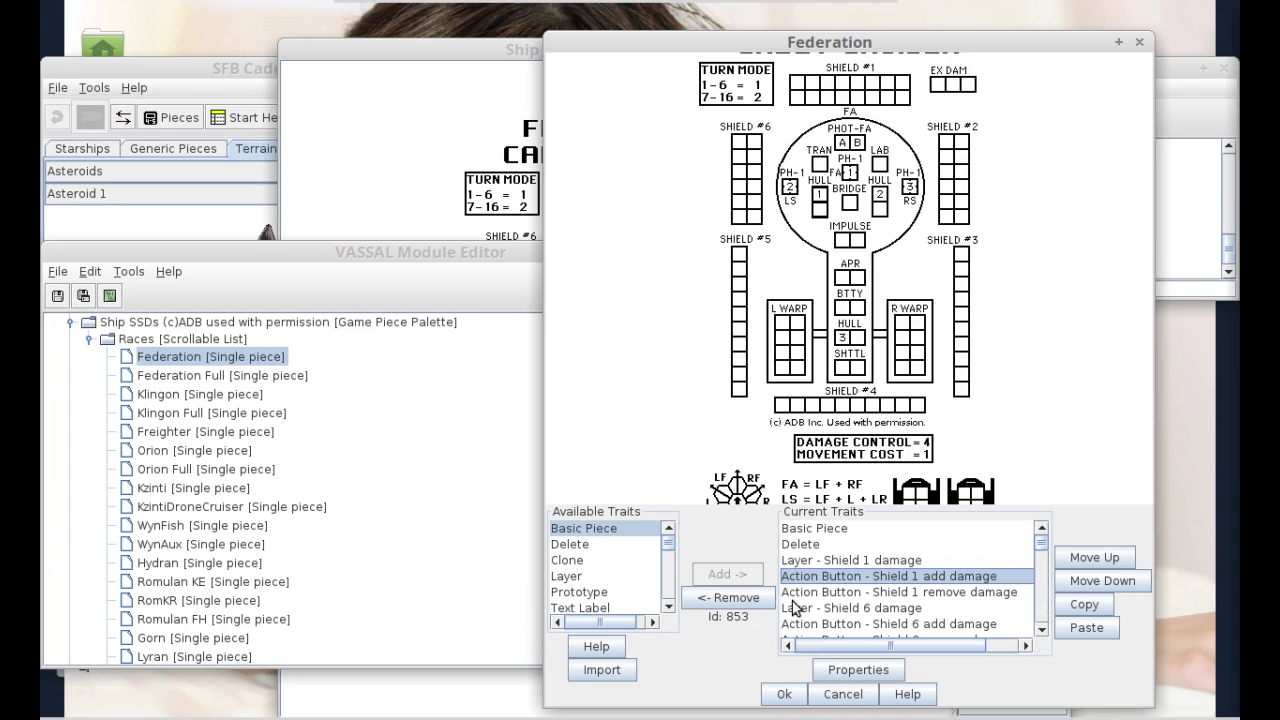
{"action": "left_click", "coordinate": [919, 595]}
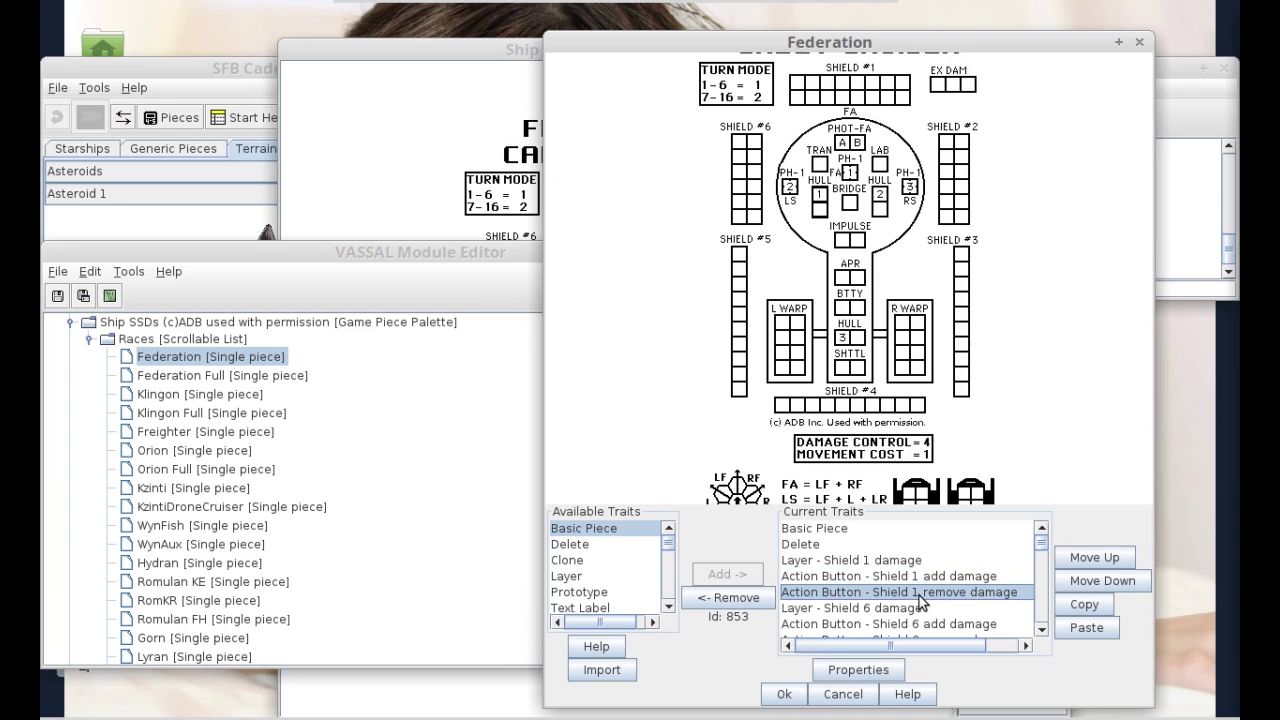
{"action": "double_click", "coordinate": [977, 594]}
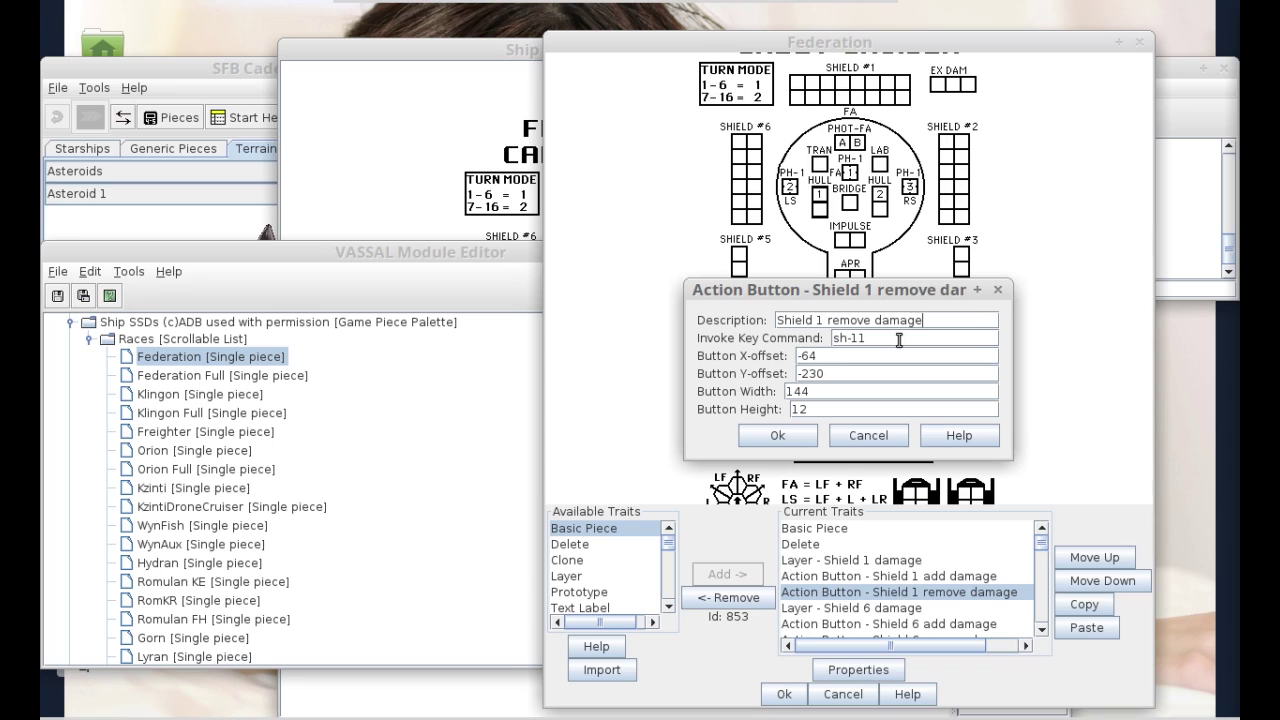
{"action": "left_click", "coordinate": [778, 435]}
- Review the Shield 1 damage layer's Images 1 and 3 and its Decrease Level key command, and close the properties
{"action": "left_click", "coordinate": [834, 562]}
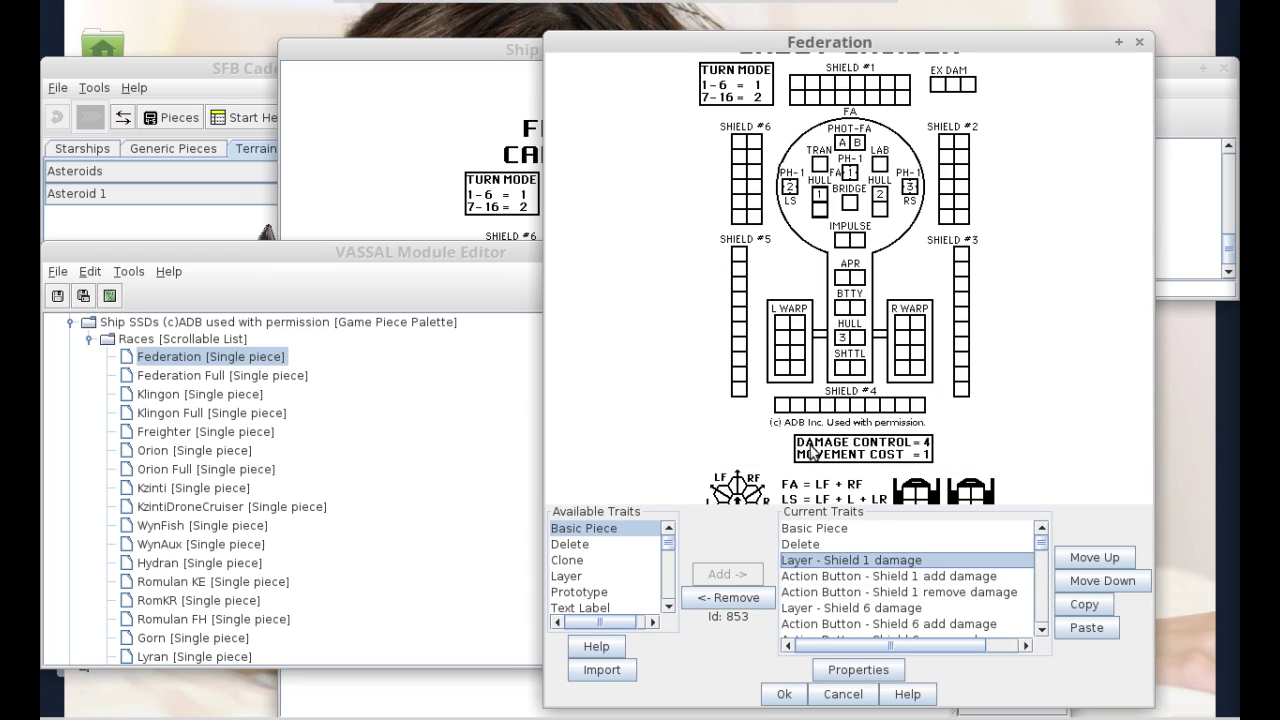
{"action": "double_click", "coordinate": [825, 563]}
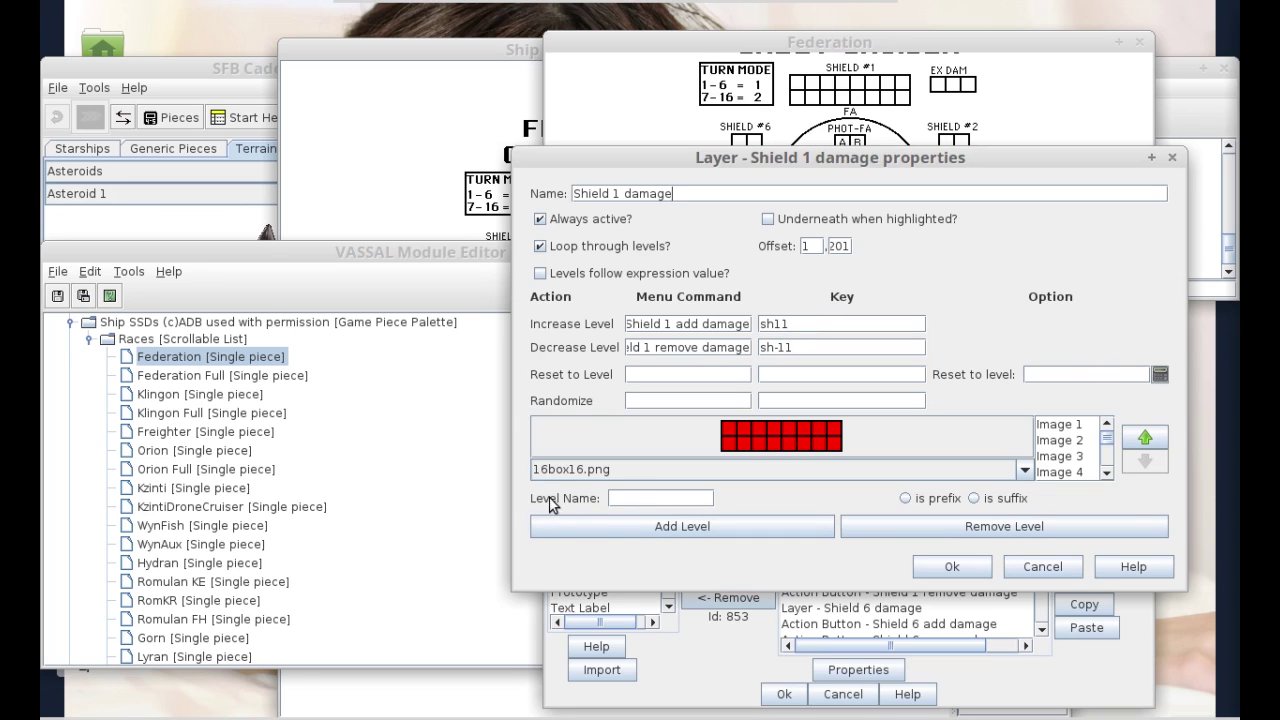
{"action": "left_click", "coordinate": [1077, 424]}
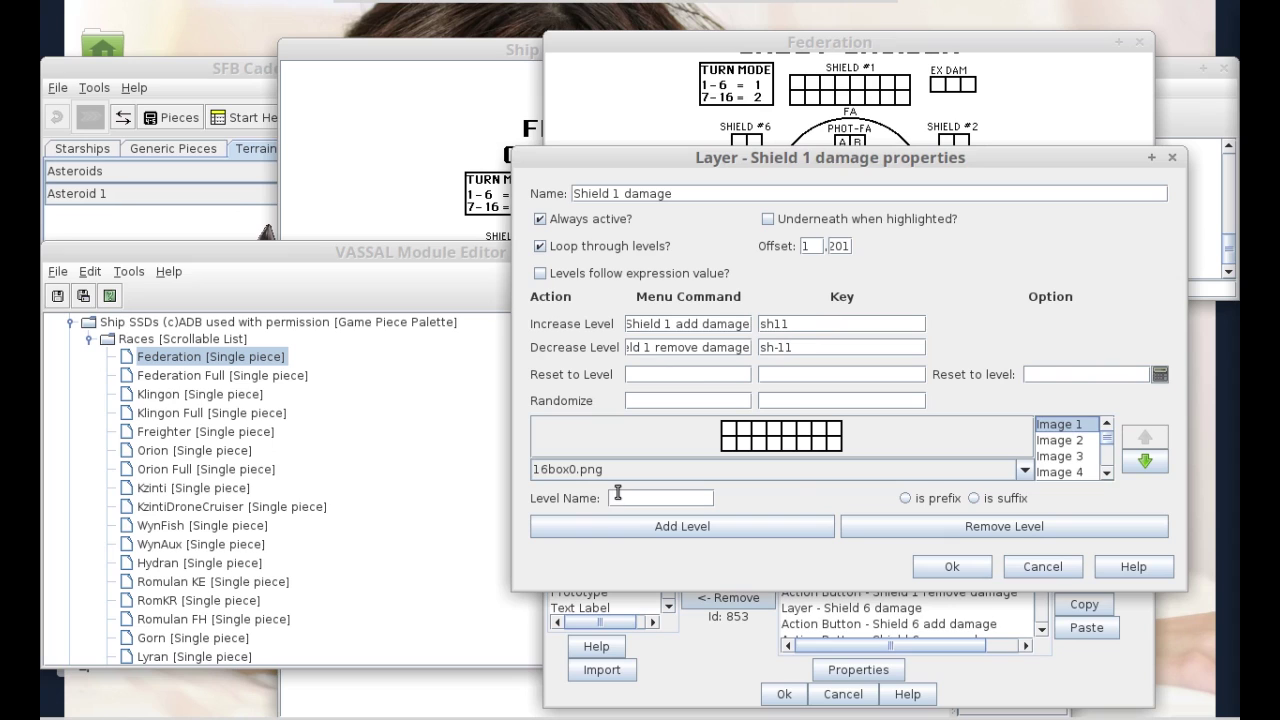
{"action": "left_click", "coordinate": [1042, 457]}
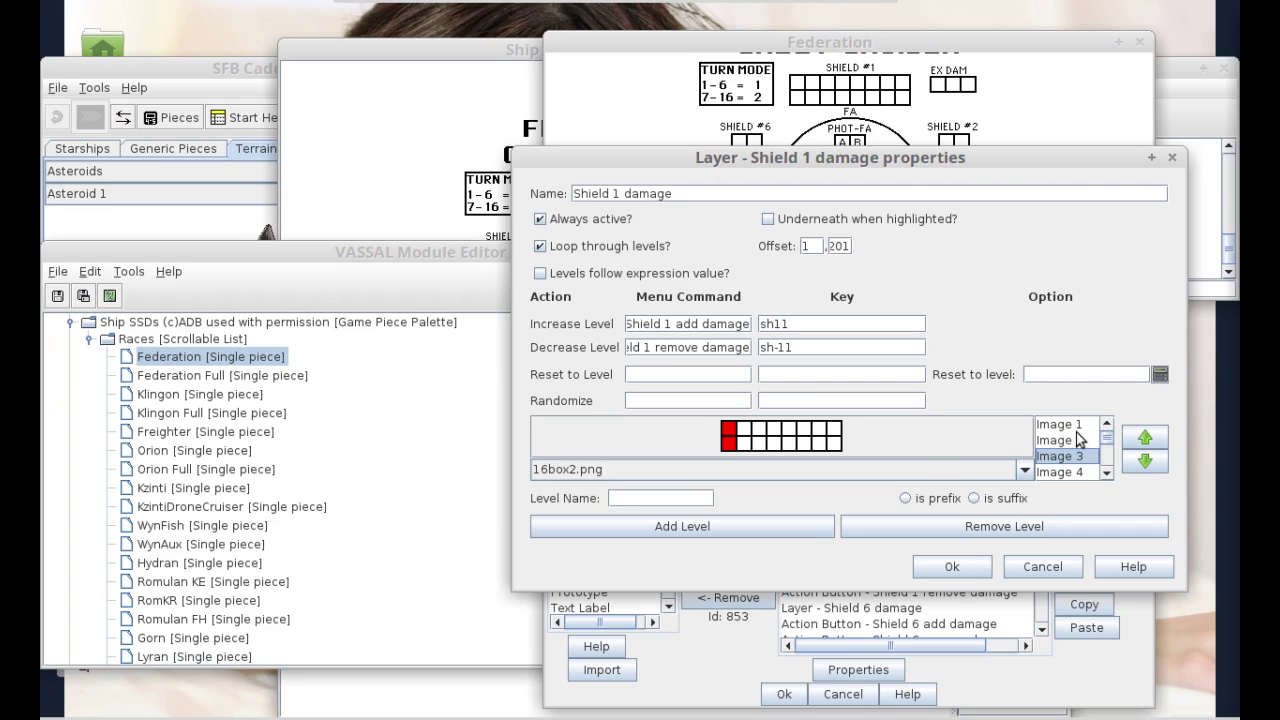
{"action": "left_click", "coordinate": [773, 346]}
{"action": "type", "text": "-"}
{"action": "left_click", "coordinate": [639, 499]}
{"action": "left_click", "coordinate": [952, 567]}
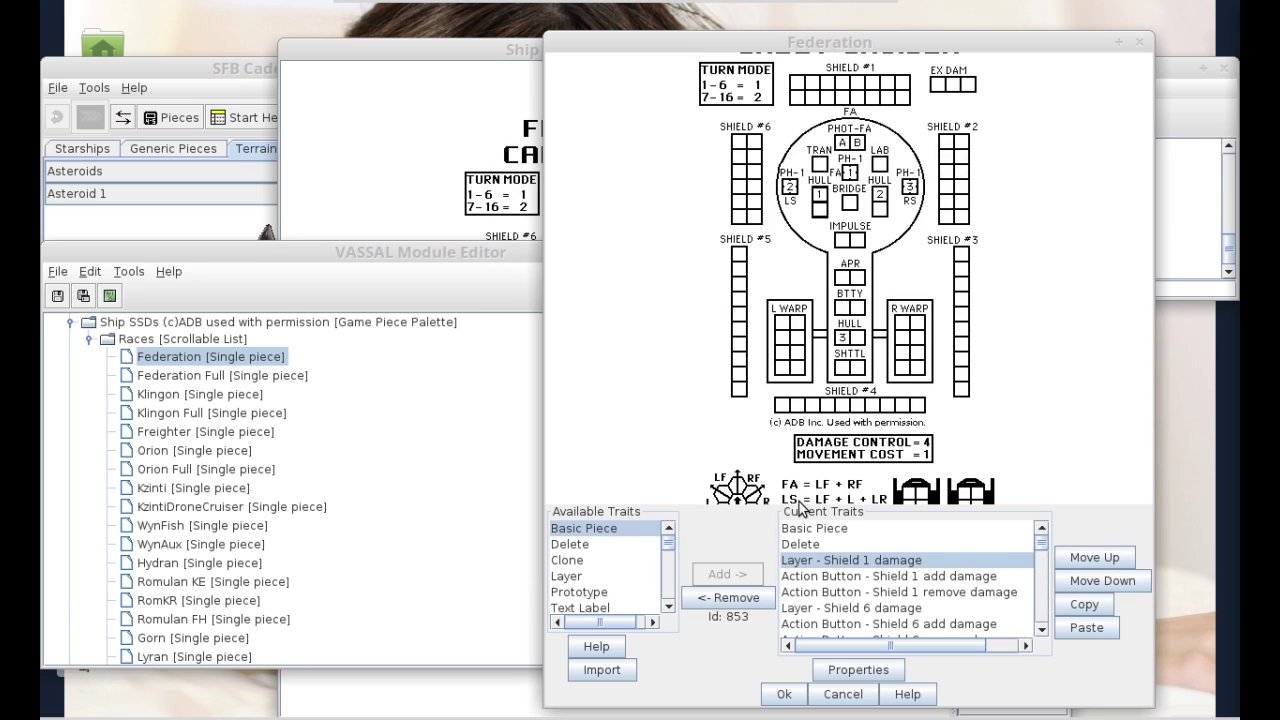
- Survey the Federation piece's current traits from the Shield 6 damage layer to the right warp damage layer
{"action": "left_click", "coordinate": [808, 610]}
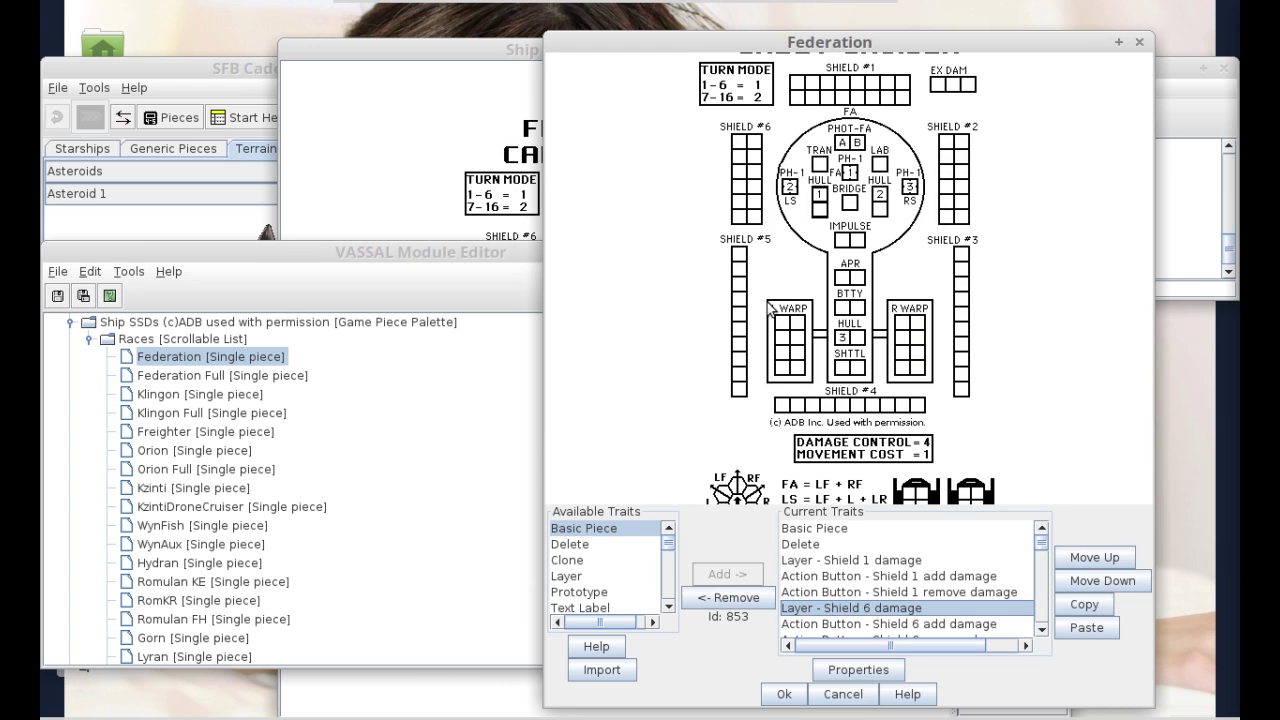
{"action": "scroll", "coordinate": [1043, 628], "scroll_direction": "down", "scroll_amount": 5}
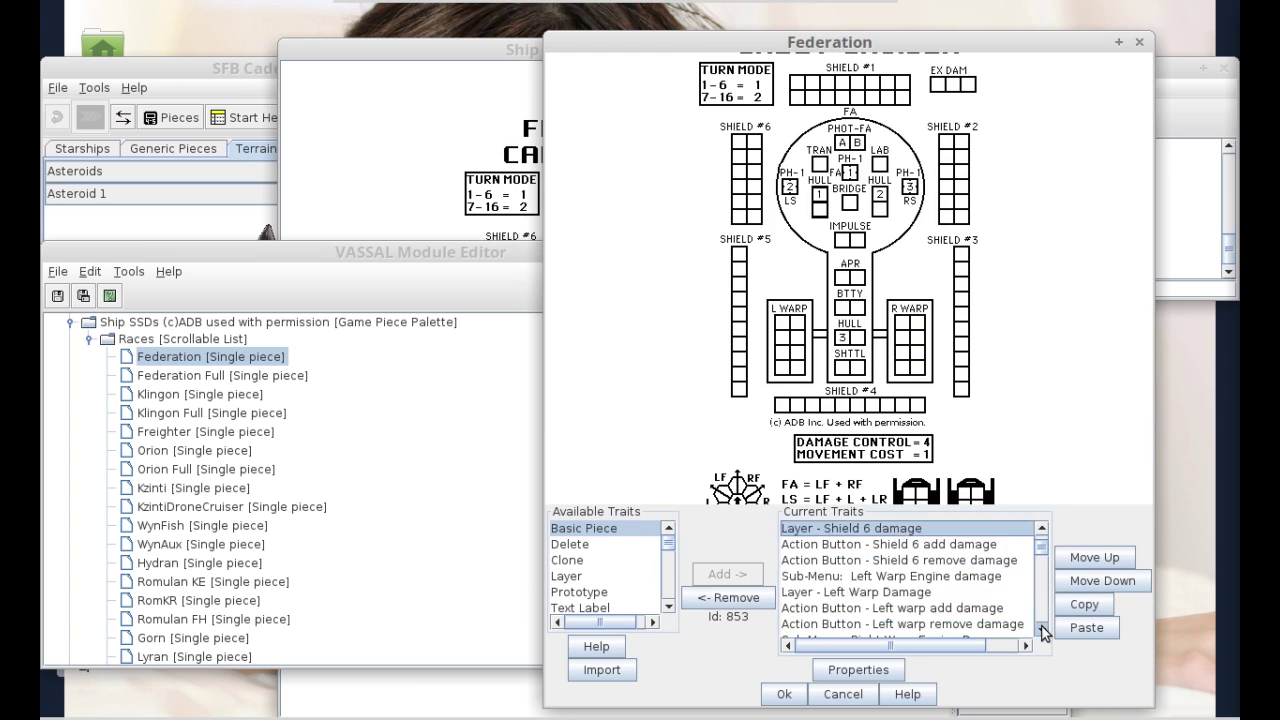
{"action": "scroll", "coordinate": [1043, 628], "scroll_direction": "down", "scroll_amount": 2}
{"action": "left_click", "coordinate": [848, 560]}
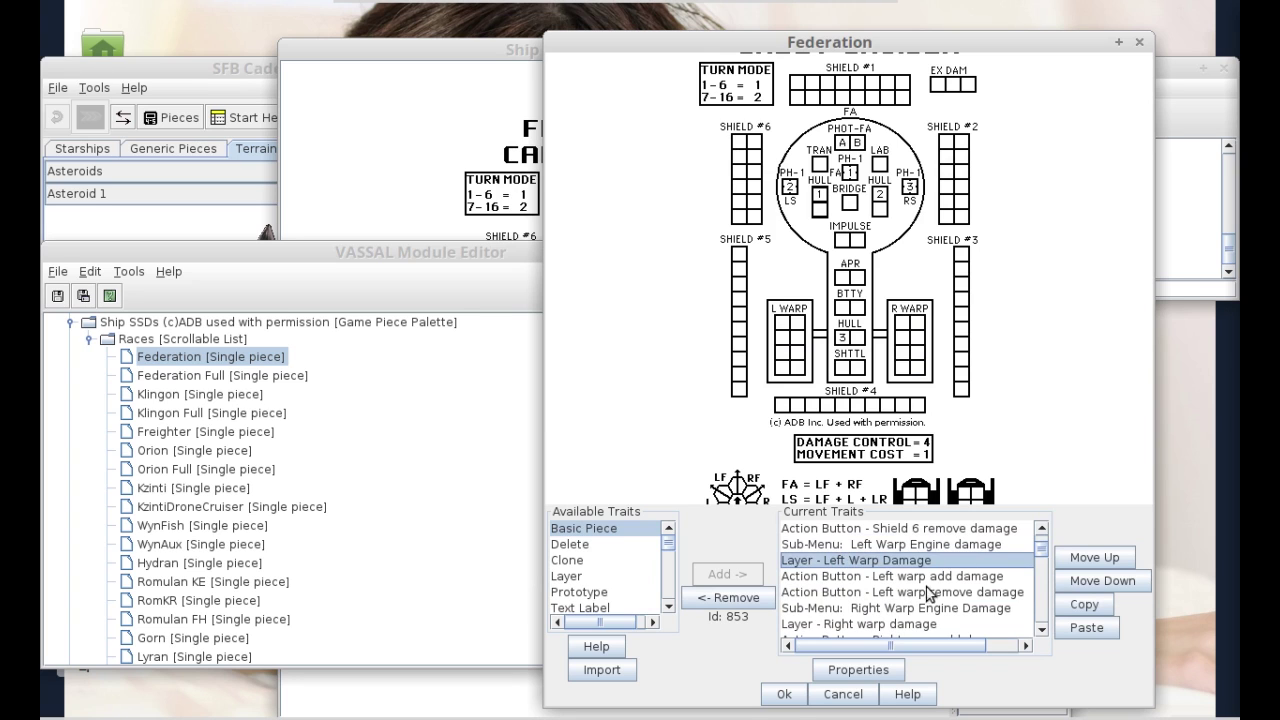
{"action": "left_click", "coordinate": [858, 625]}
{"action": "scroll", "coordinate": [1043, 630], "scroll_direction": "down", "scroll_amount": 2}
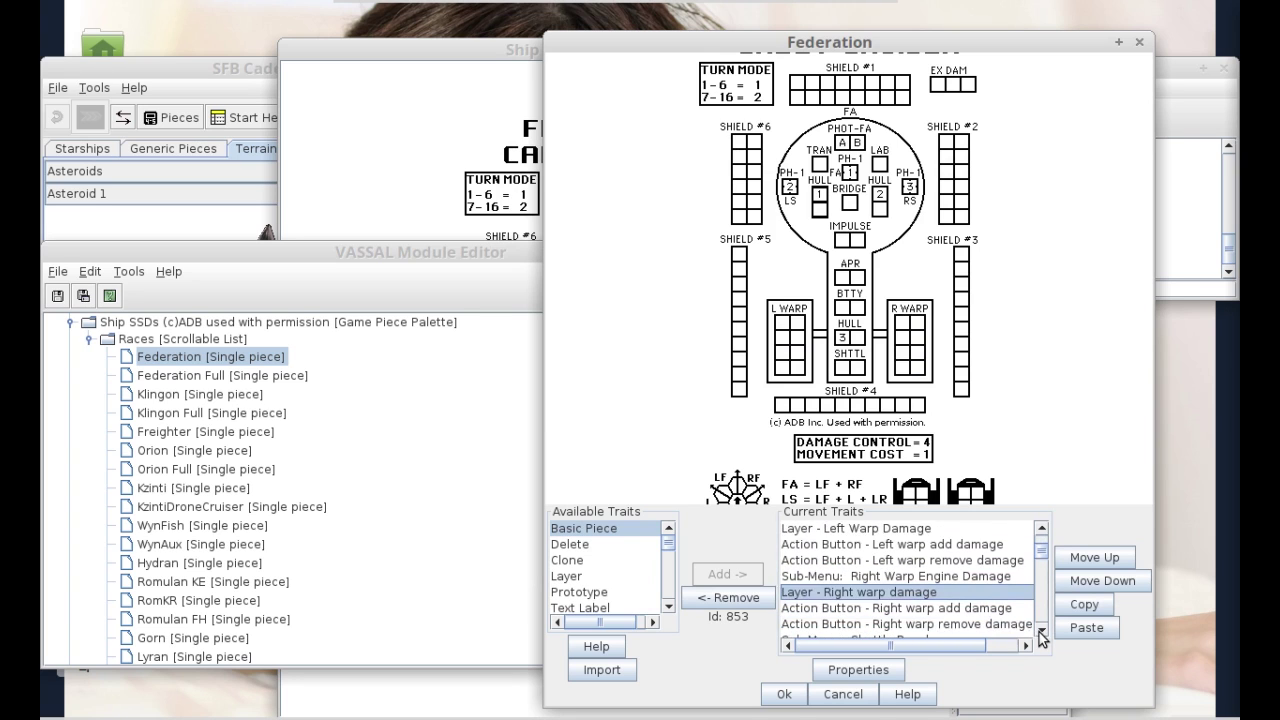
{"action": "scroll", "coordinate": [1043, 638], "scroll_direction": "down", "scroll_amount": 2}
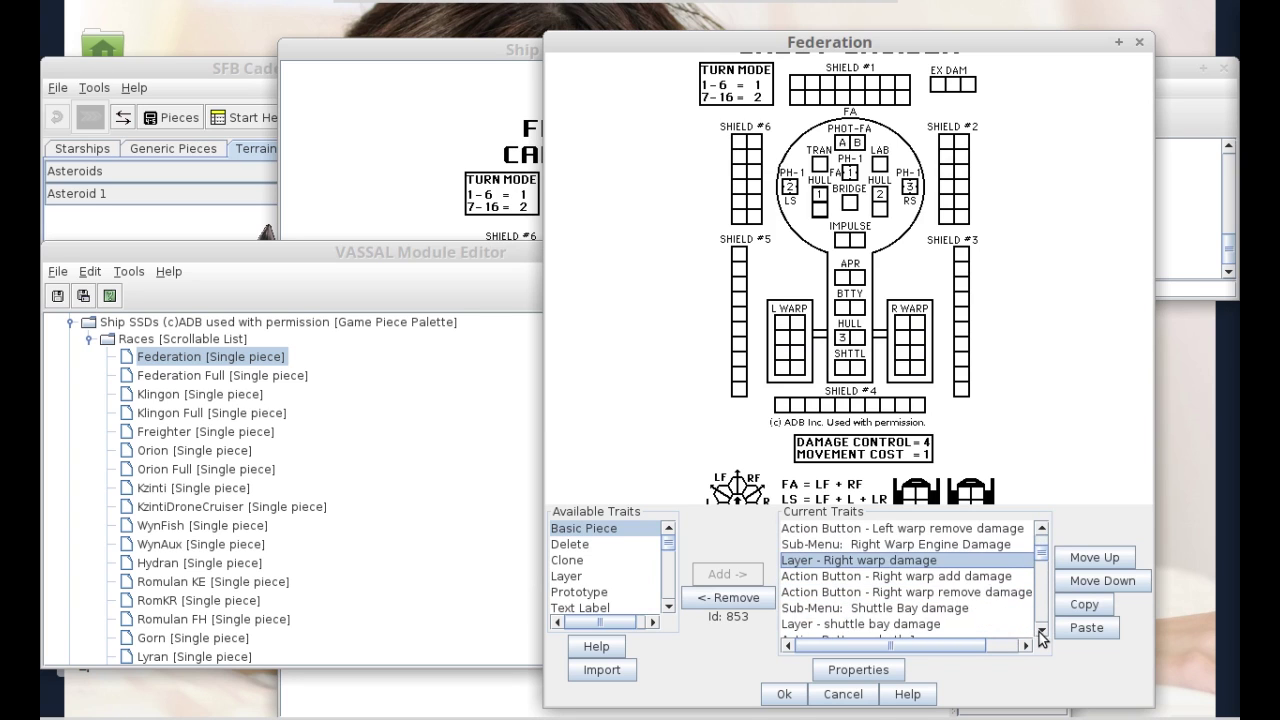
- Examine the Shuttle Bay damage sub-menu's sub-commands, enlarging its properties window to show their full names, and close it
{"action": "left_click", "coordinate": [799, 608]}
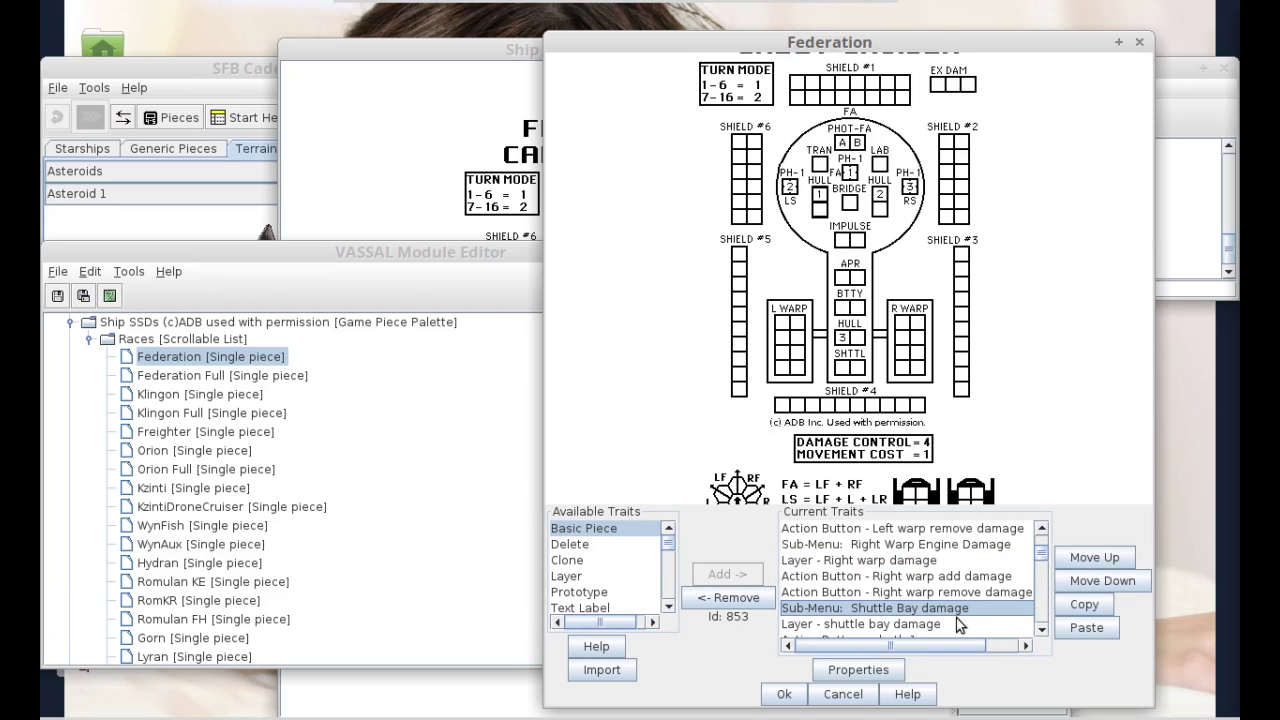
{"action": "double_click", "coordinate": [866, 615]}
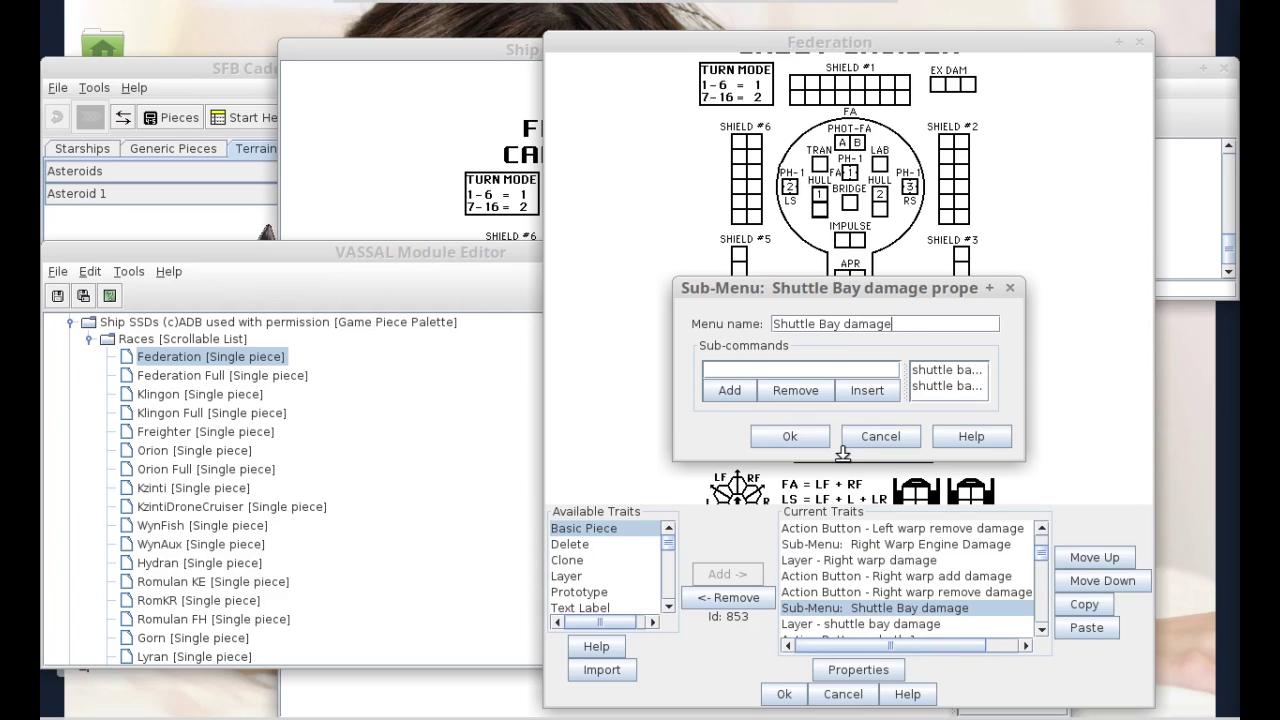
{"action": "left_click_drag", "start_coordinate": [843, 458], "coordinate": [845, 542]}
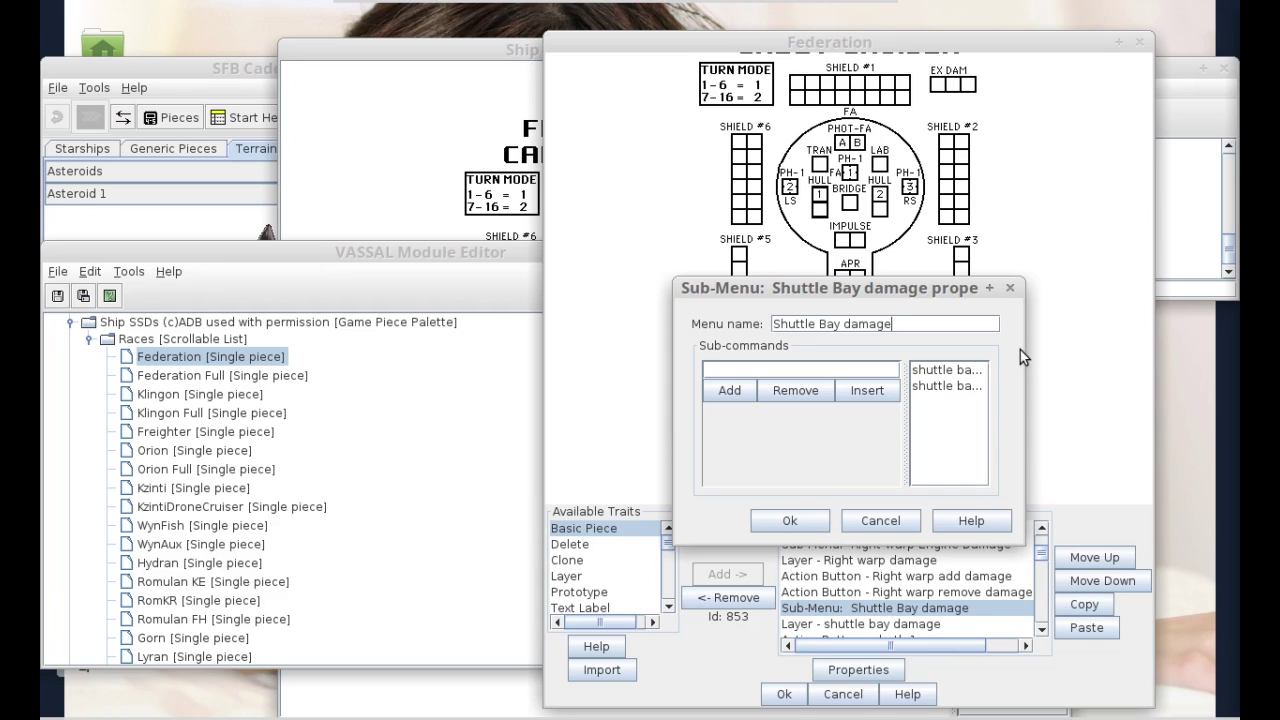
{"action": "left_click_drag", "start_coordinate": [1023, 350], "coordinate": [1132, 348]}
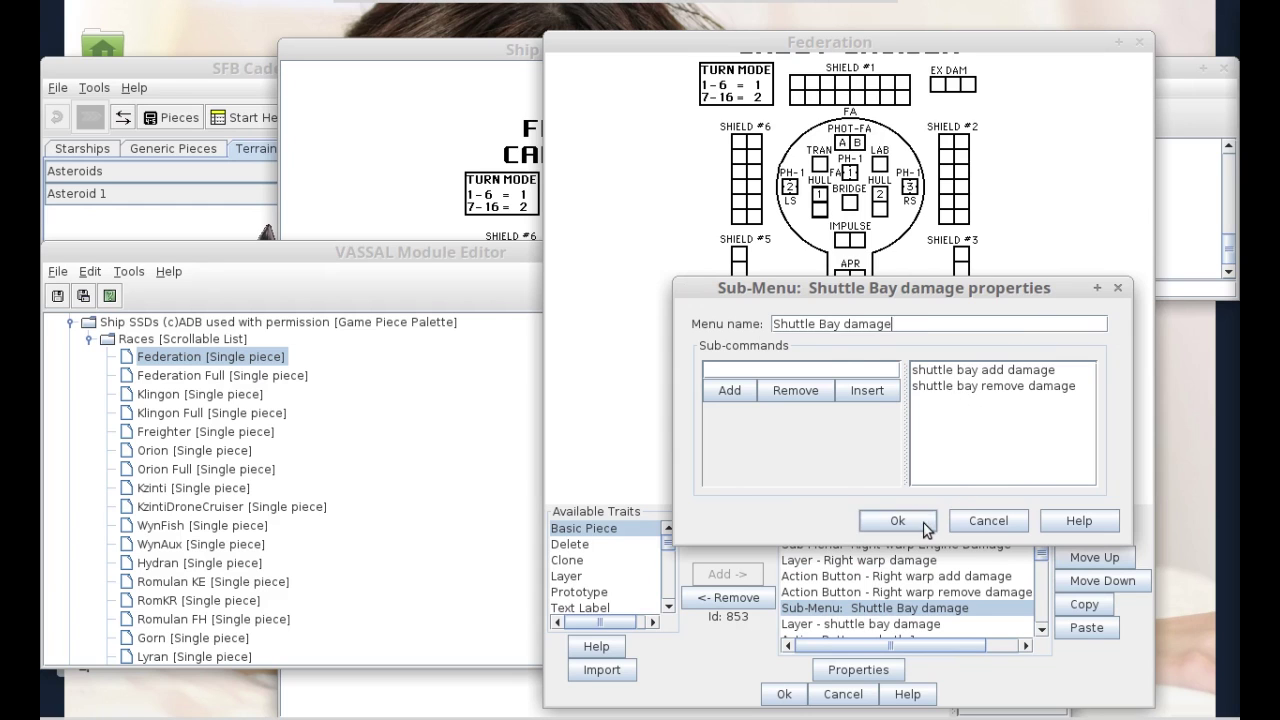
{"action": "left_click", "coordinate": [897, 520]}
- Examine the Federation piece's command menu, including the commands grouped under Shields, and dismiss it
{"action": "right_click", "coordinate": [865, 150]}
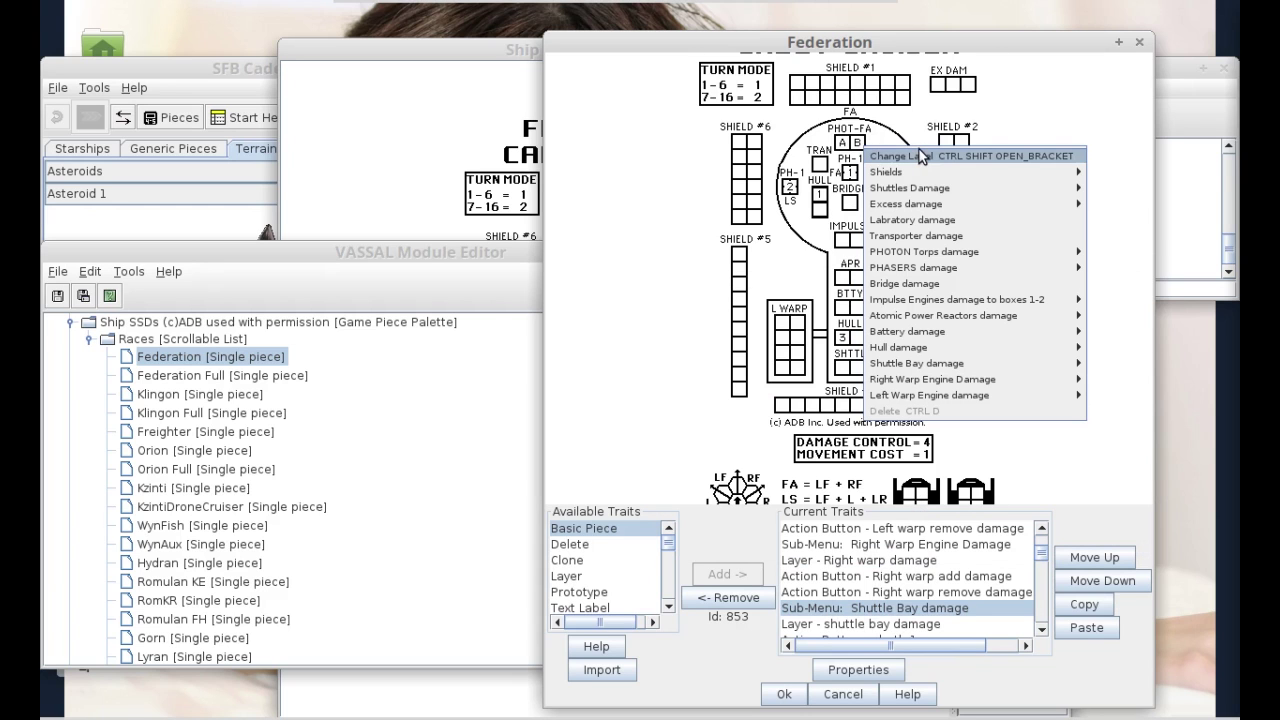
{"action": "mouse_move", "coordinate": [901, 189]}
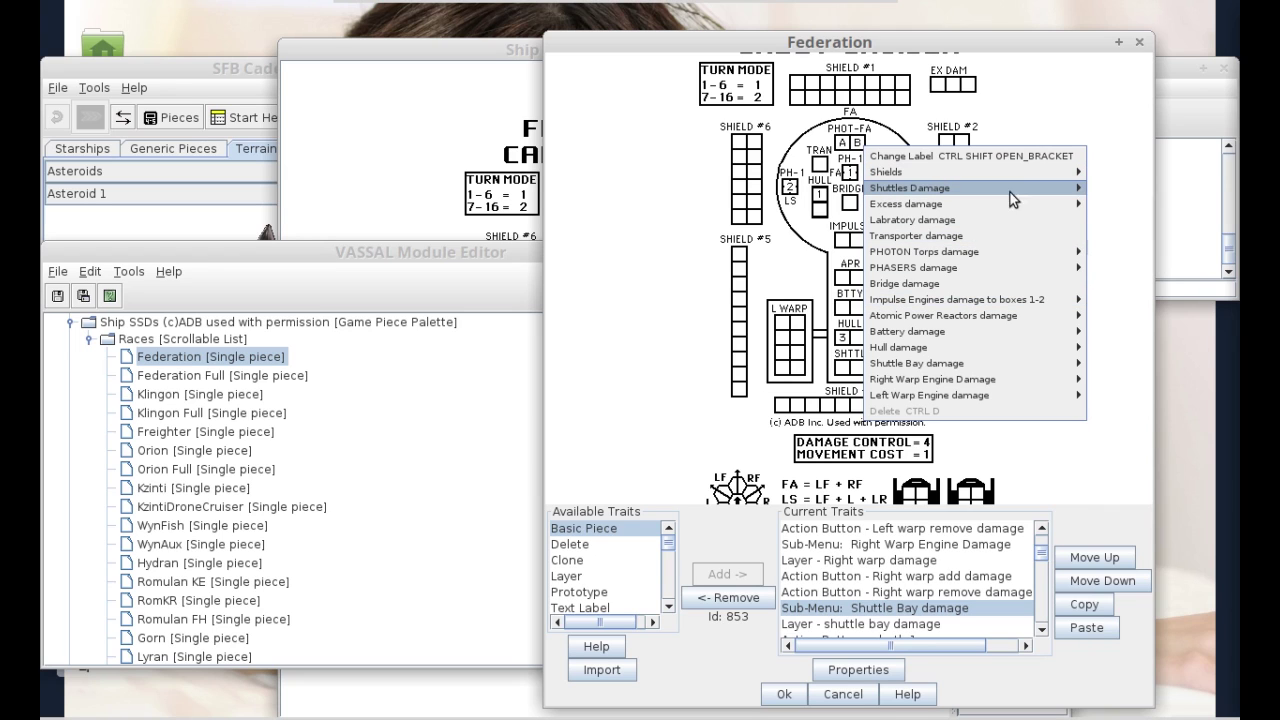
{"action": "mouse_move", "coordinate": [1065, 199]}
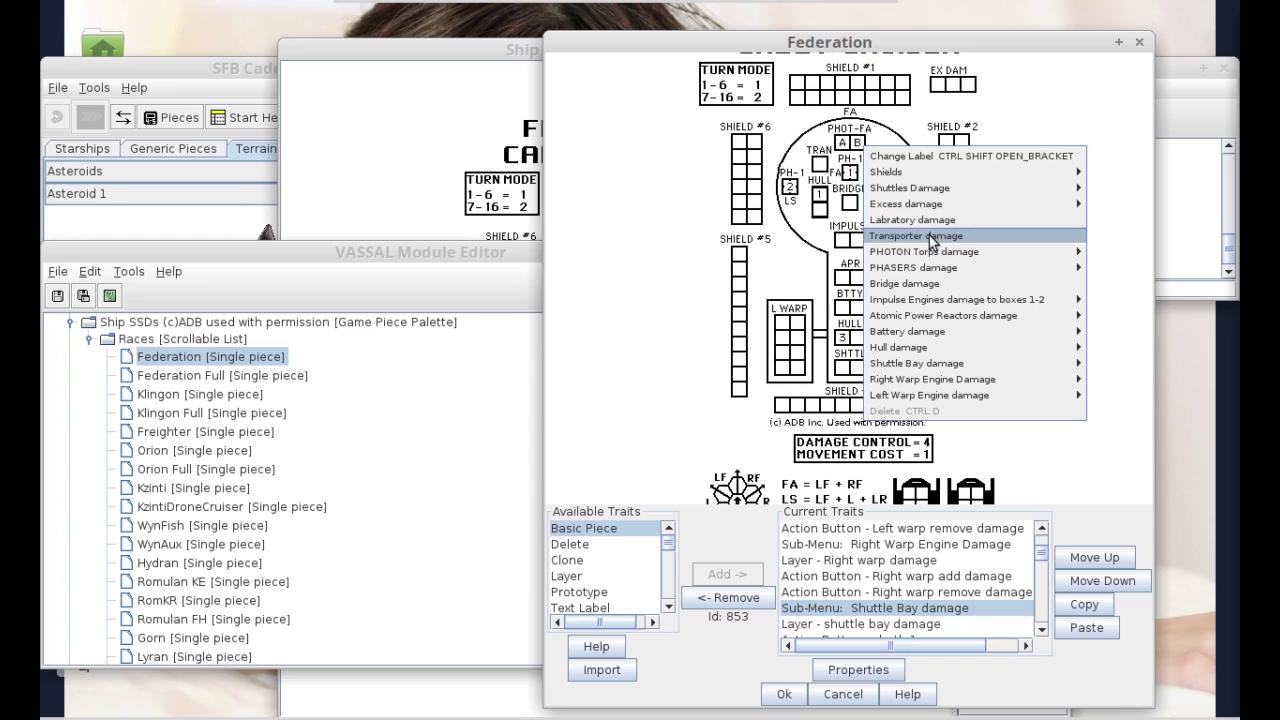
{"action": "mouse_move", "coordinate": [880, 252]}
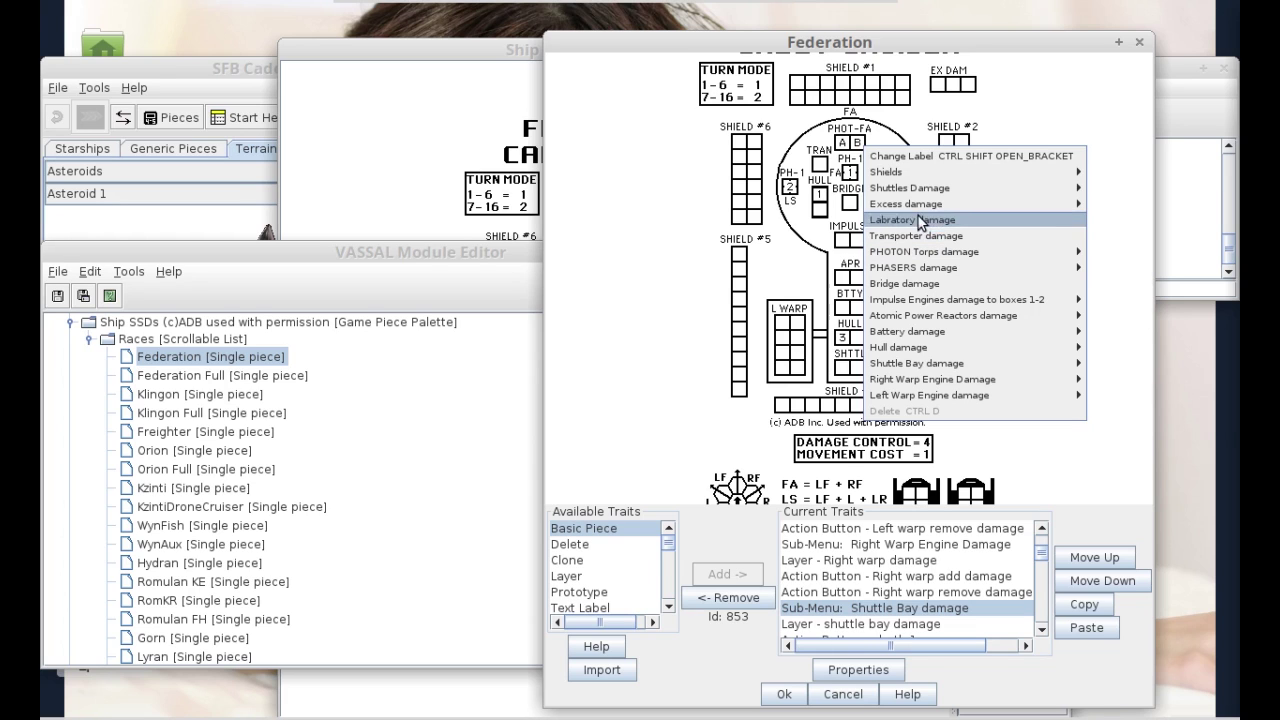
{"action": "mouse_move", "coordinate": [950, 172]}
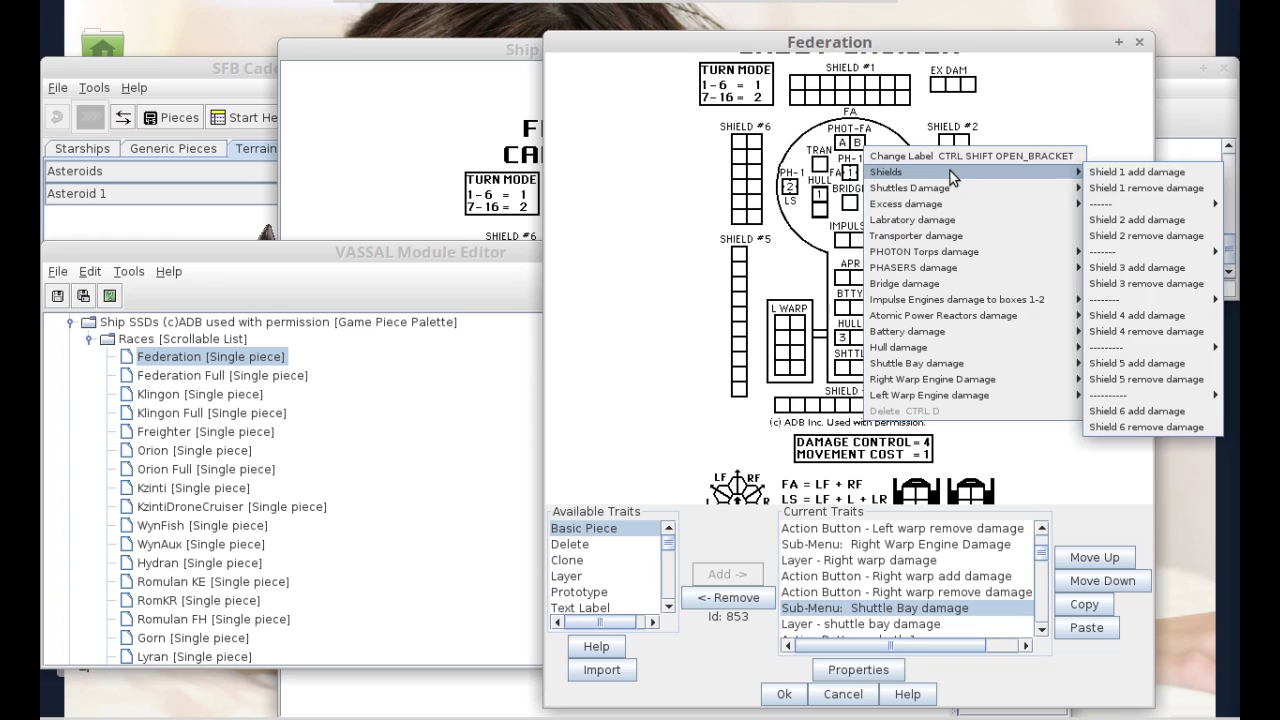
{"action": "left_click", "coordinate": [808, 283]}
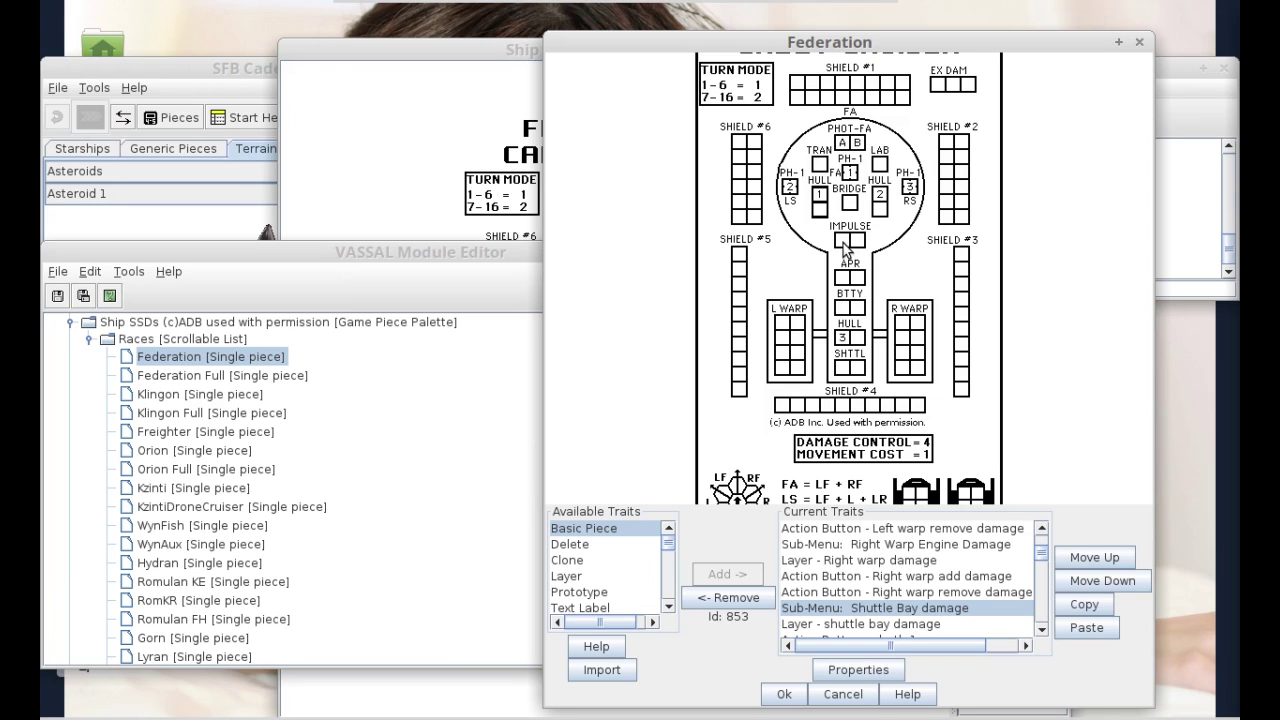
- Read through the rest of the Federation piece's current traits, down to the Shield 4 remove damage action button
{"action": "left_click", "coordinate": [1041, 636]}
{"action": "left_click", "coordinate": [1041, 636]}
{"action": "left_click", "coordinate": [1041, 636]}
{"action": "left_click", "coordinate": [1041, 636]}
{"action": "left_click", "coordinate": [1041, 636]}
{"action": "left_click", "coordinate": [1041, 636]}
{"action": "left_click", "coordinate": [1041, 636]}
{"action": "left_click", "coordinate": [1041, 636]}
{"action": "left_click", "coordinate": [1041, 636]}
{"action": "left_click", "coordinate": [1041, 636]}
{"action": "left_click", "coordinate": [1041, 636]}
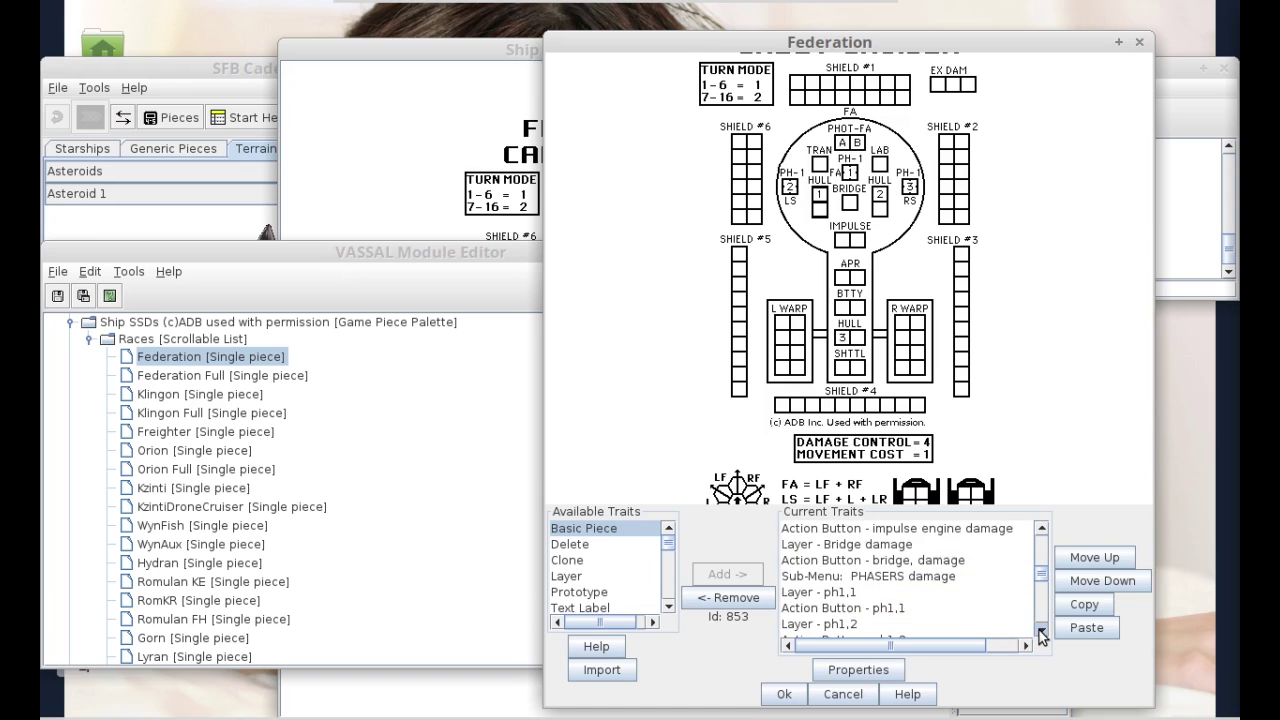
{"action": "left_click", "coordinate": [1041, 636]}
{"action": "left_click", "coordinate": [1041, 636]}
{"action": "left_click", "coordinate": [1041, 636]}
{"action": "left_click", "coordinate": [1041, 636]}
{"action": "left_click", "coordinate": [1041, 636]}
{"action": "left_click", "coordinate": [1041, 636]}
{"action": "left_click", "coordinate": [1041, 636]}
{"action": "left_click", "coordinate": [1041, 636]}
{"action": "left_click", "coordinate": [1041, 636]}
{"action": "left_click", "coordinate": [1041, 636]}
{"action": "left_click", "coordinate": [1041, 636]}
{"action": "left_click", "coordinate": [1041, 636]}
{"action": "left_click", "coordinate": [1041, 636]}
{"action": "left_click", "coordinate": [1041, 636]}
{"action": "left_click", "coordinate": [1041, 636]}
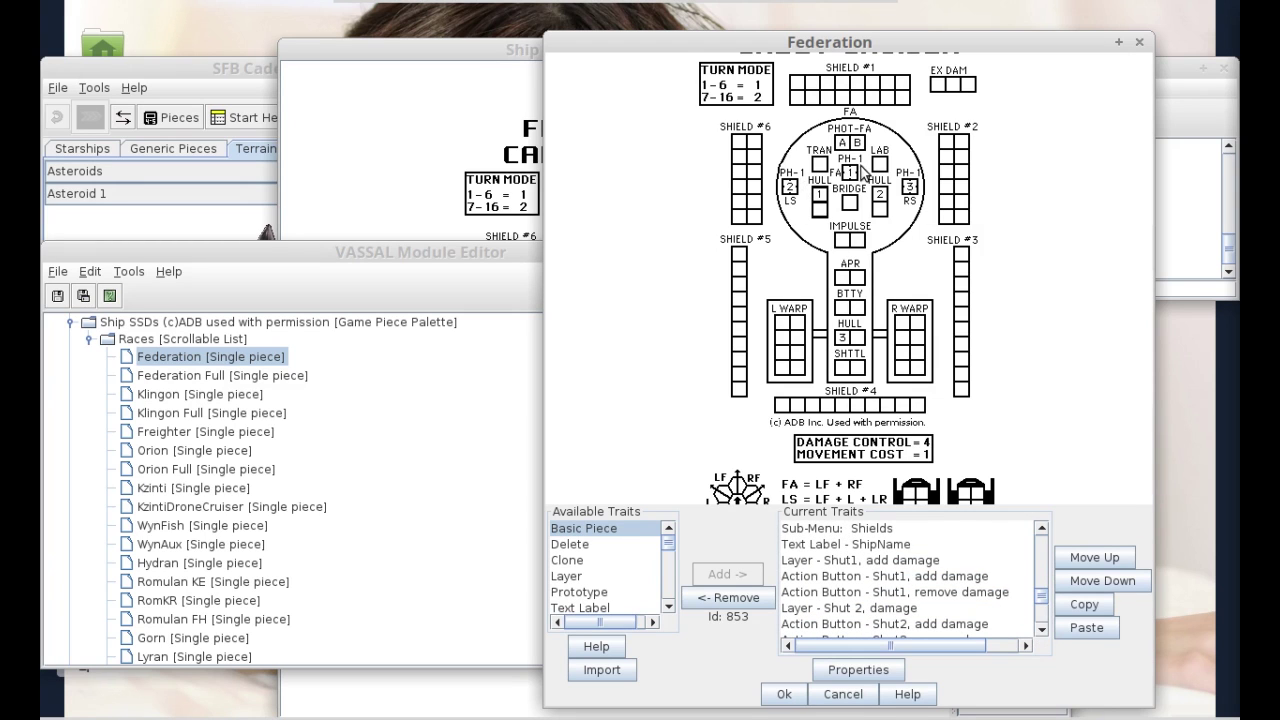
{"action": "left_click", "coordinate": [1041, 632]}
{"action": "left_click", "coordinate": [1041, 632]}
{"action": "left_click", "coordinate": [1041, 632]}
{"action": "left_click", "coordinate": [1041, 632]}
{"action": "left_click", "coordinate": [1041, 632]}
{"action": "left_click", "coordinate": [1041, 632]}
{"action": "left_click", "coordinate": [1041, 632]}
{"action": "left_click", "coordinate": [1041, 632]}
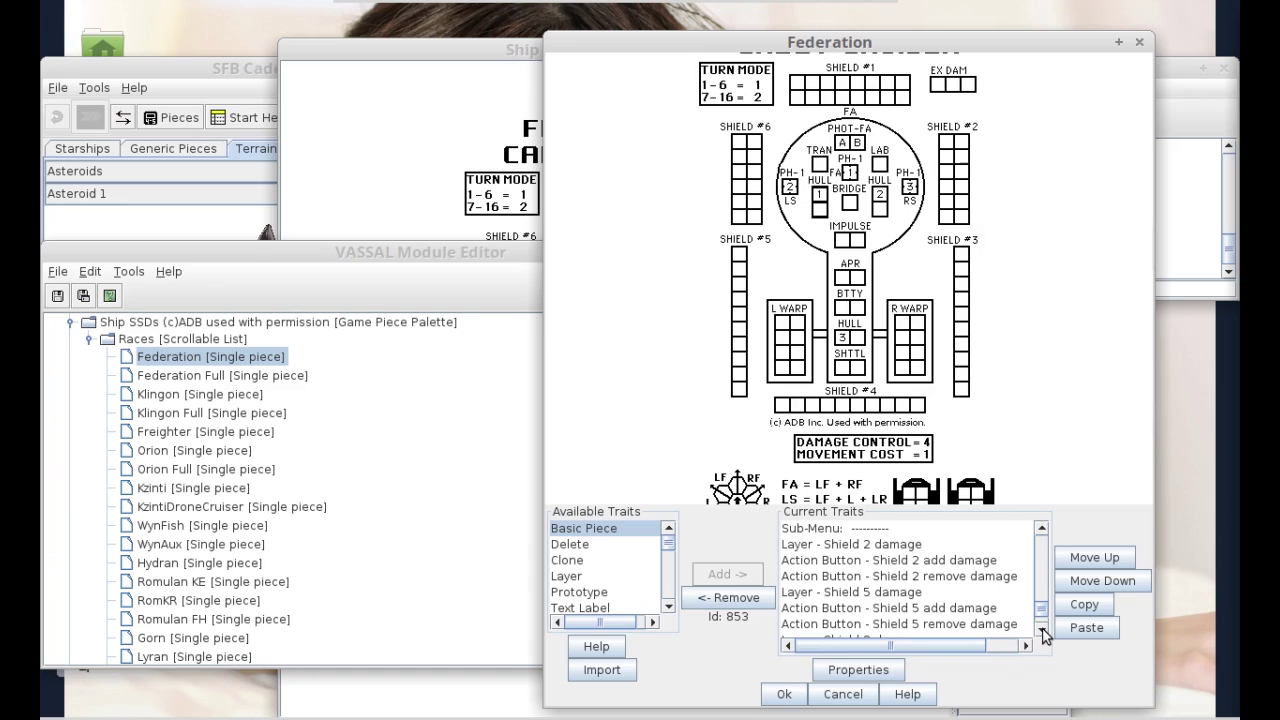
{"action": "left_click", "coordinate": [1041, 632]}
{"action": "left_click", "coordinate": [1041, 632]}
{"action": "left_click", "coordinate": [1041, 632]}
{"action": "left_click", "coordinate": [1041, 632]}
{"action": "left_click", "coordinate": [1041, 632]}
{"action": "left_click", "coordinate": [1041, 632]}
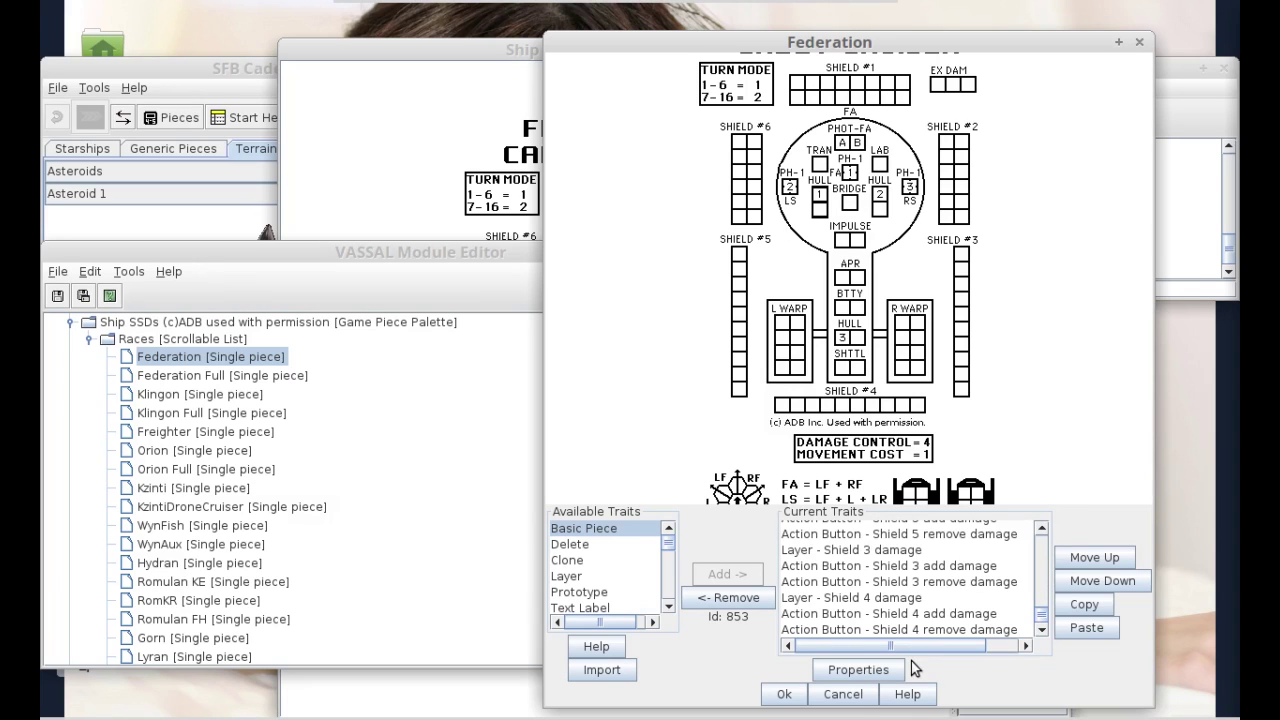
- Test adding and removing Shield 1 damage on the Federation piece preview, and cancel the piece's definition
{"action": "left_click", "coordinate": [438, 41]}
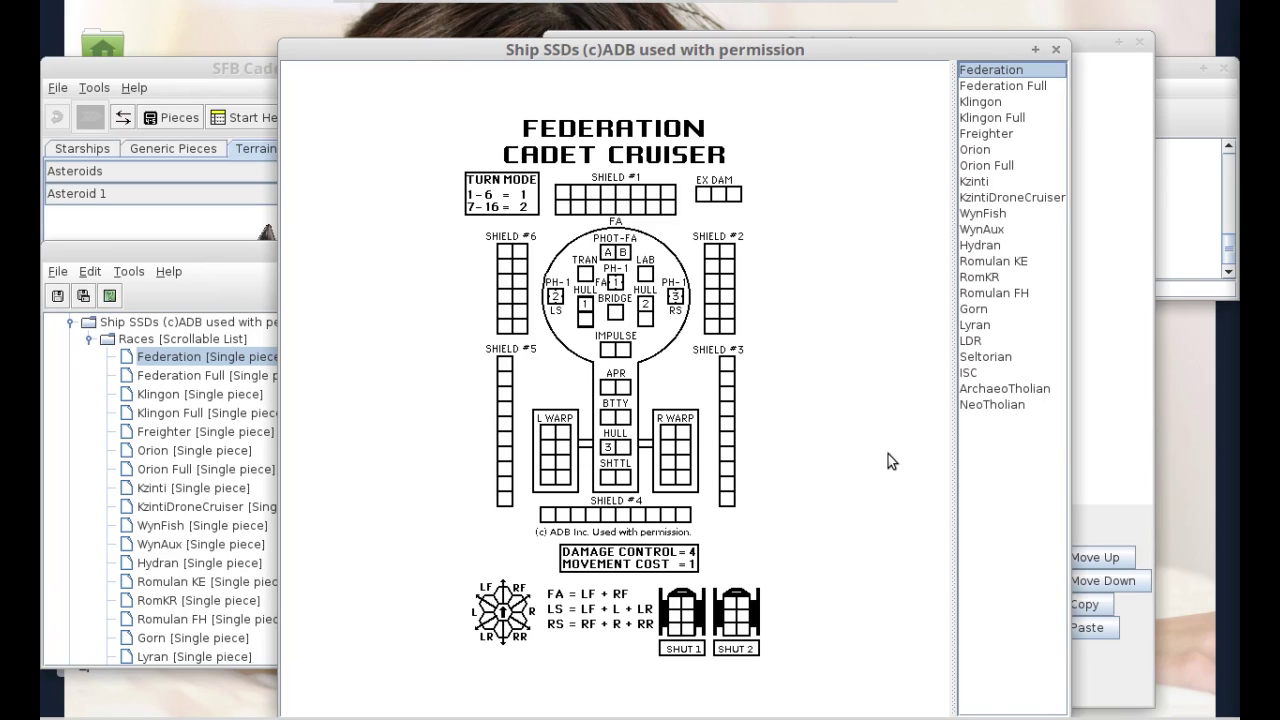
{"action": "left_click", "coordinate": [1078, 54]}
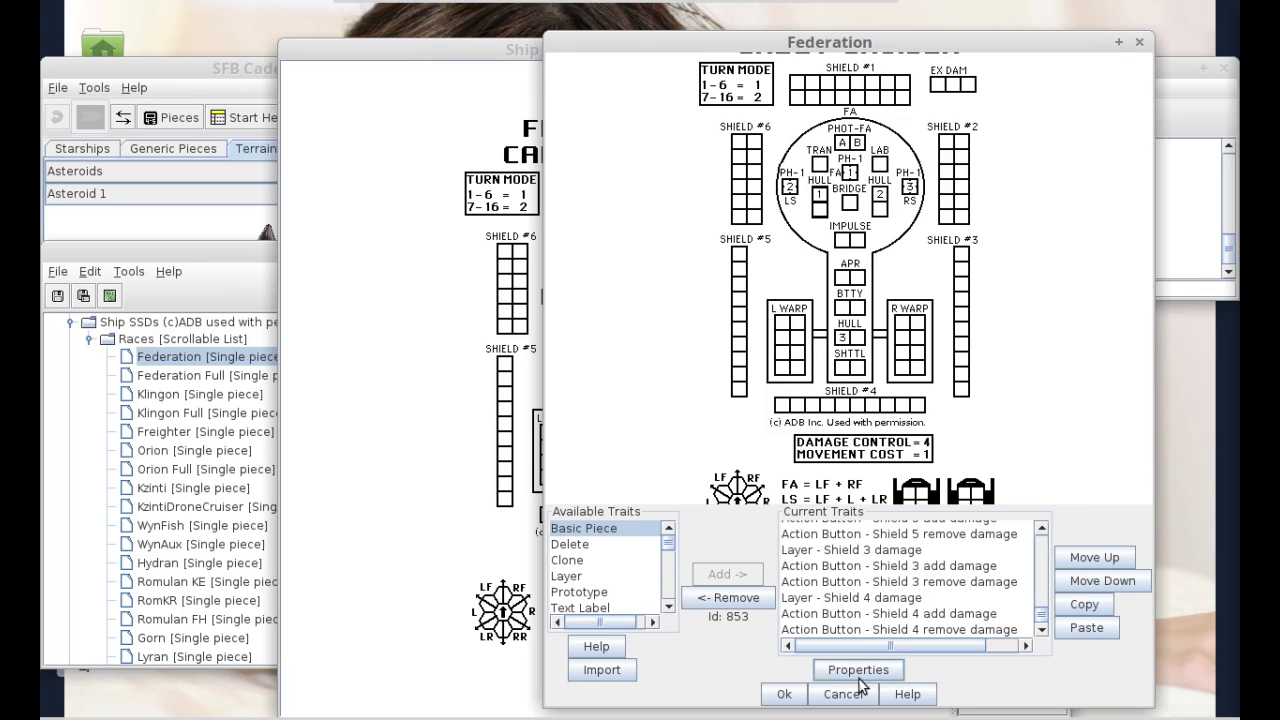
{"action": "right_click", "coordinate": [841, 302]}
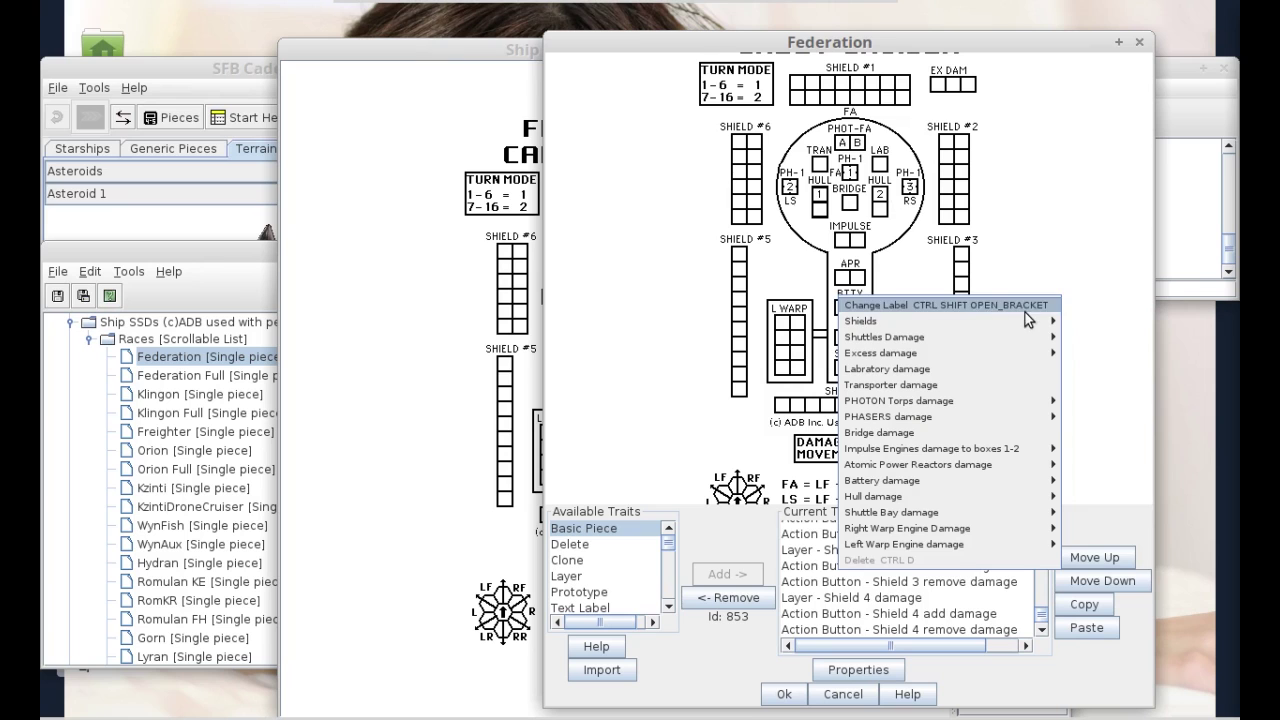
{"action": "left_click", "coordinate": [1076, 318]}
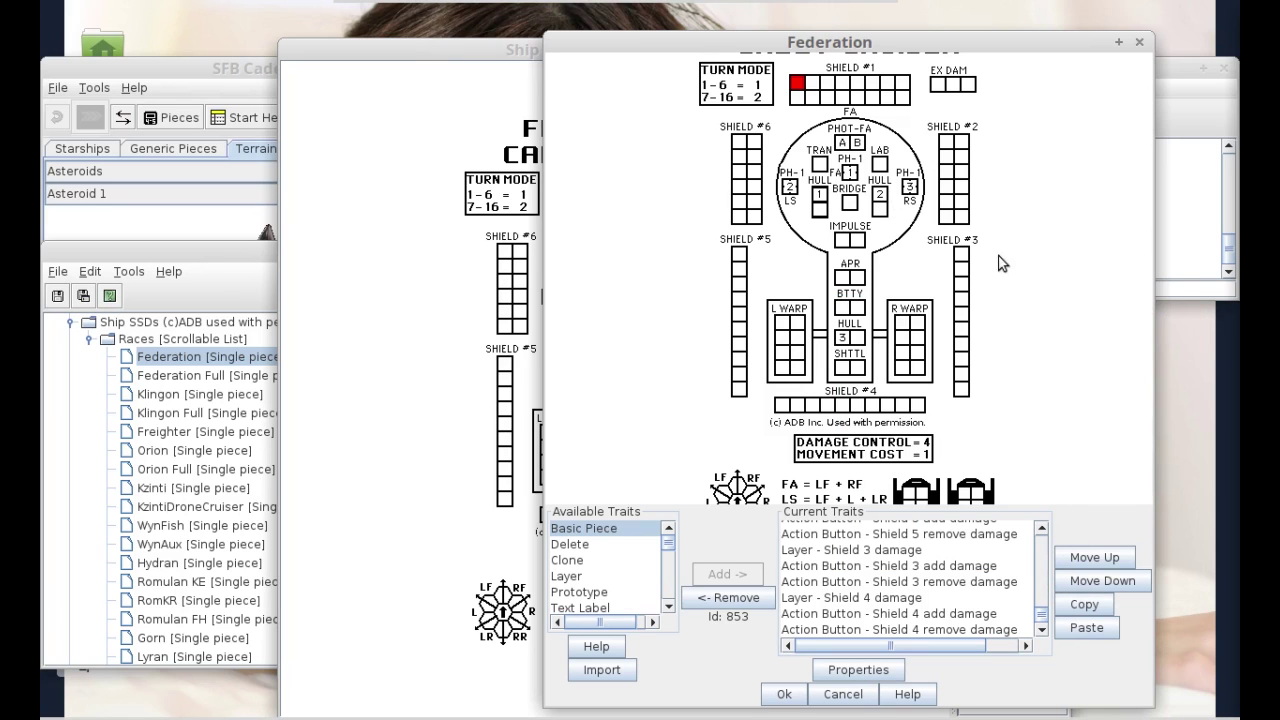
{"action": "right_click", "coordinate": [866, 284]}
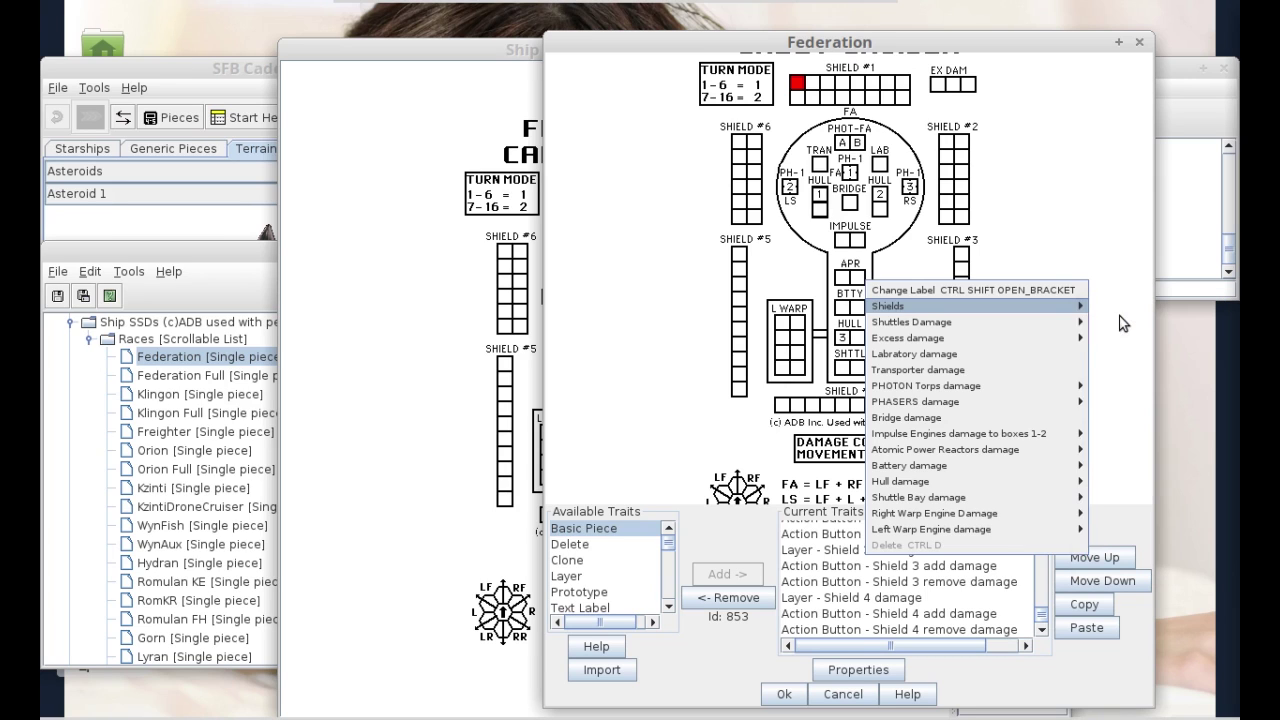
{"action": "left_click", "coordinate": [826, 122]}
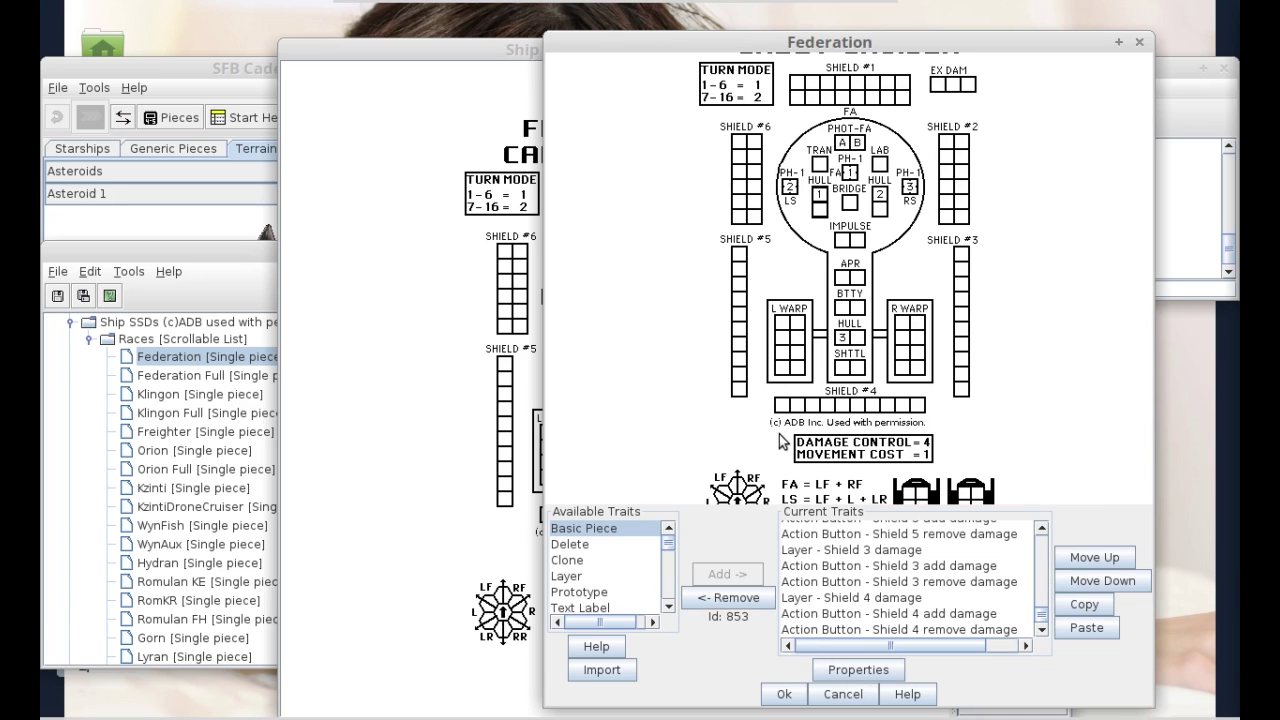
{"action": "left_click", "coordinate": [840, 693]}
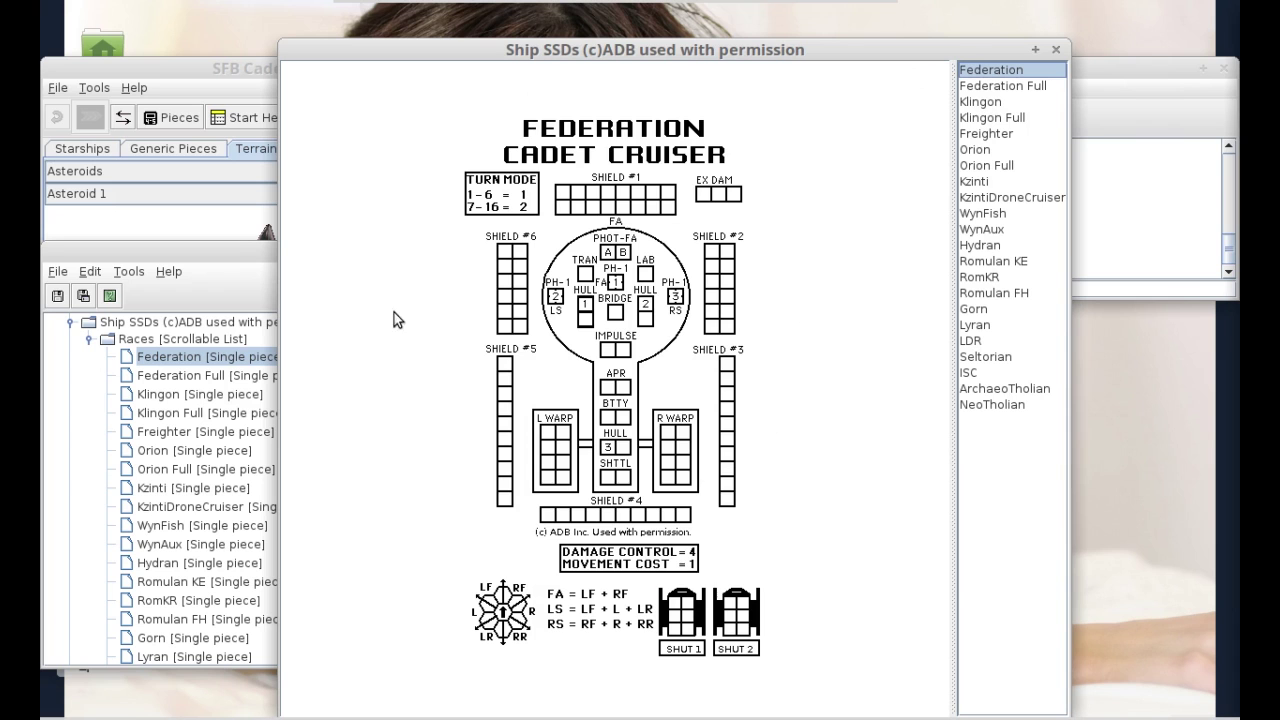
- Browse the Ship SSDs palette, viewing the NeoTholian and Seltorian sheets, and close the palette
{"action": "left_click_drag", "start_coordinate": [990, 90], "coordinate": [1004, 441]}
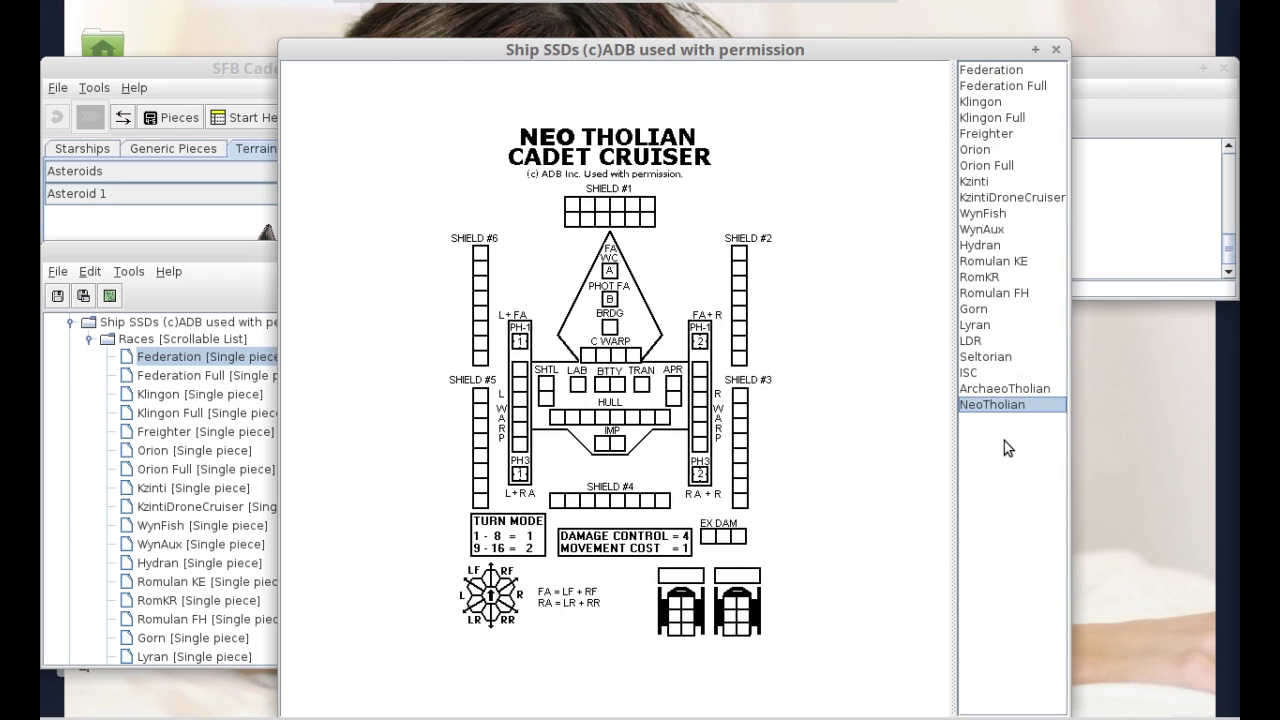
{"action": "left_click", "coordinate": [1002, 362]}
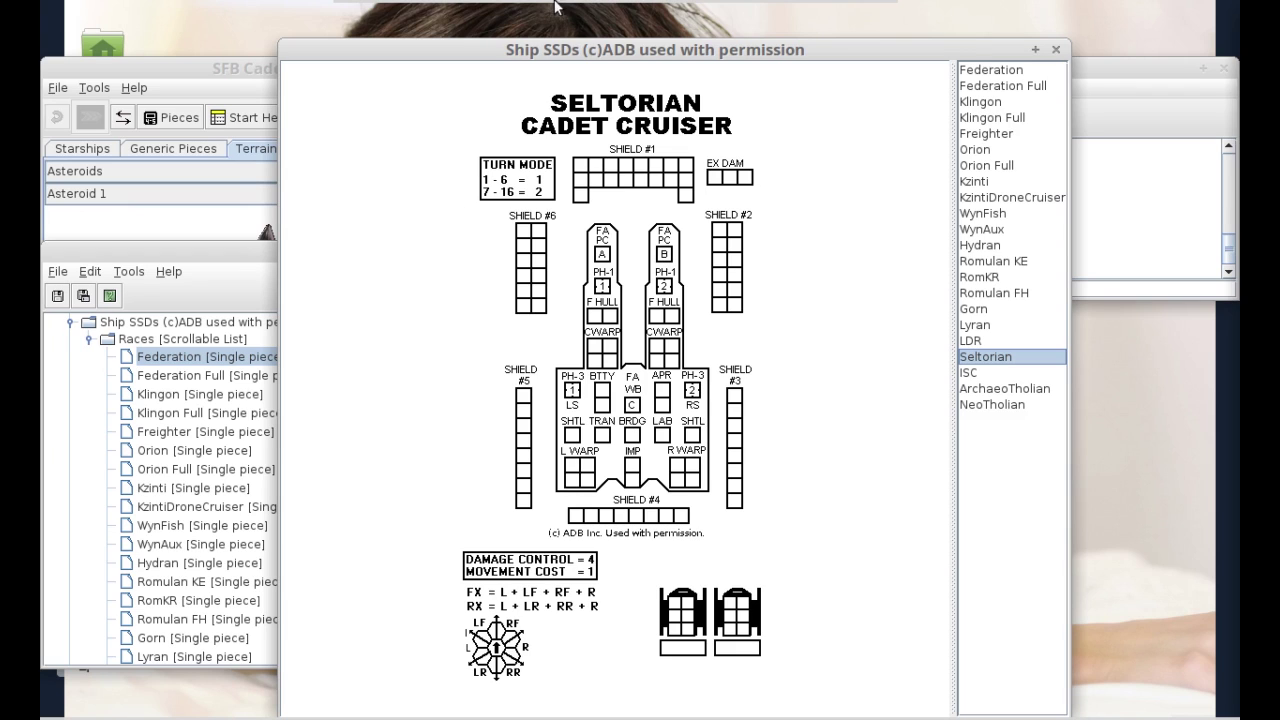
{"action": "left_click", "coordinate": [1055, 49]}
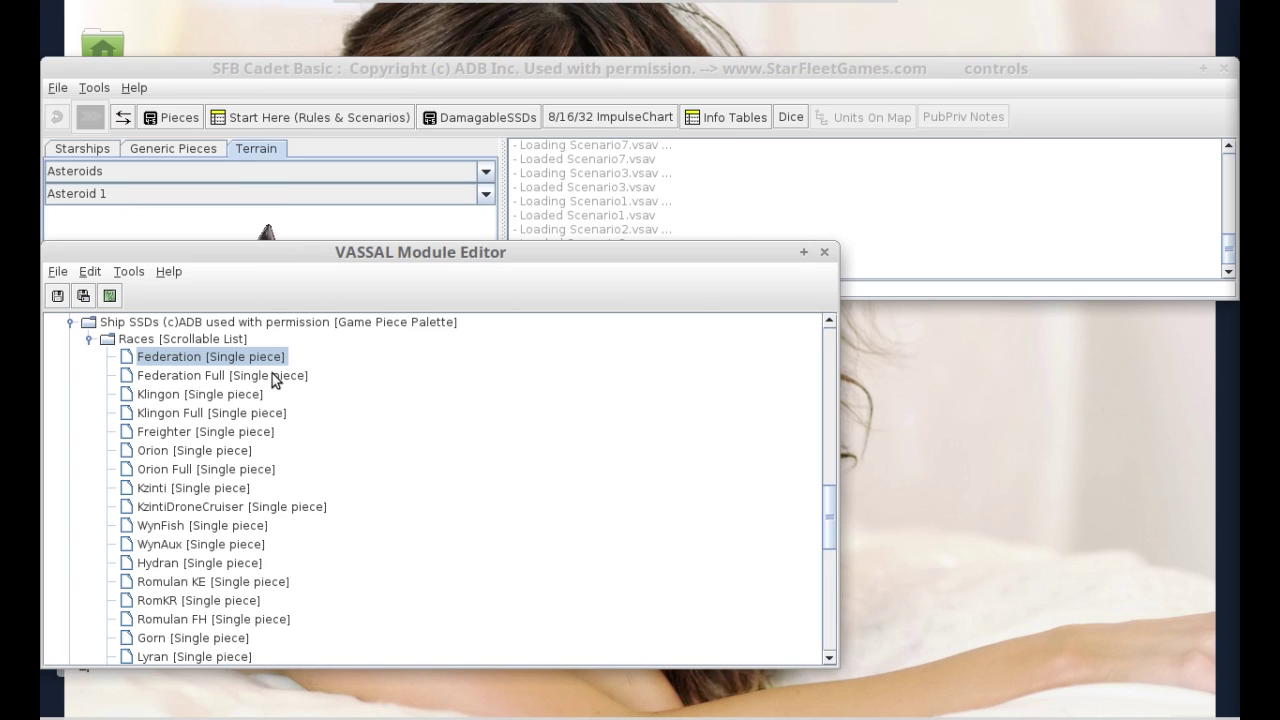
- View the SSD sheets in the Federation Full and Klingon Full piece definitions, and close the Klingon Full definition
{"action": "double_click", "coordinate": [222, 375]}
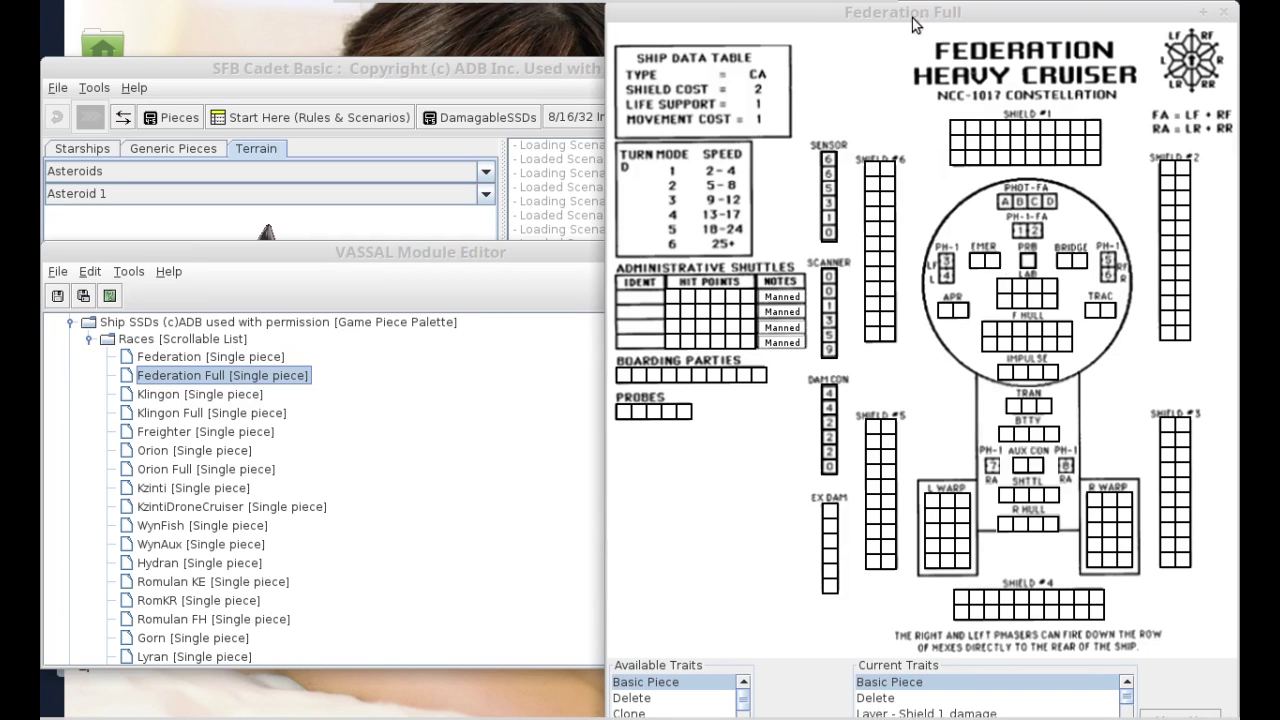
{"action": "left_click_drag", "start_coordinate": [912, 18], "coordinate": [650, 20]}
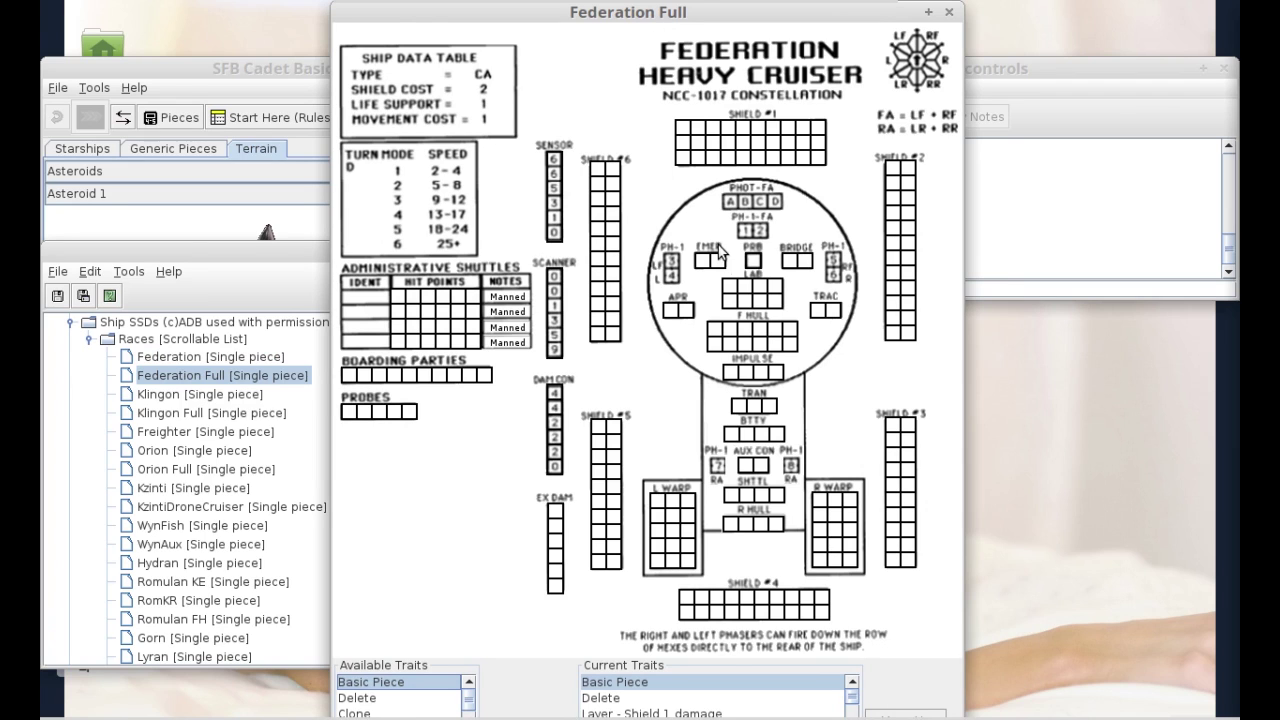
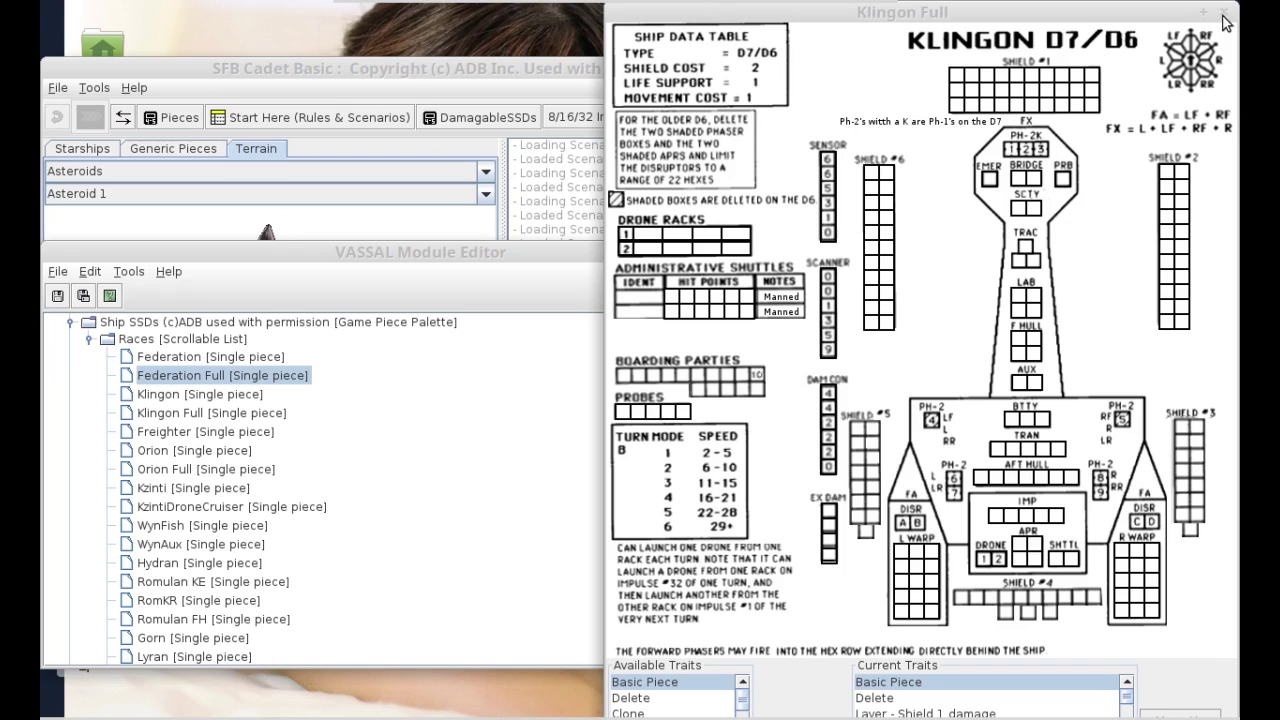
{"action": "left_click", "coordinate": [1223, 12]}
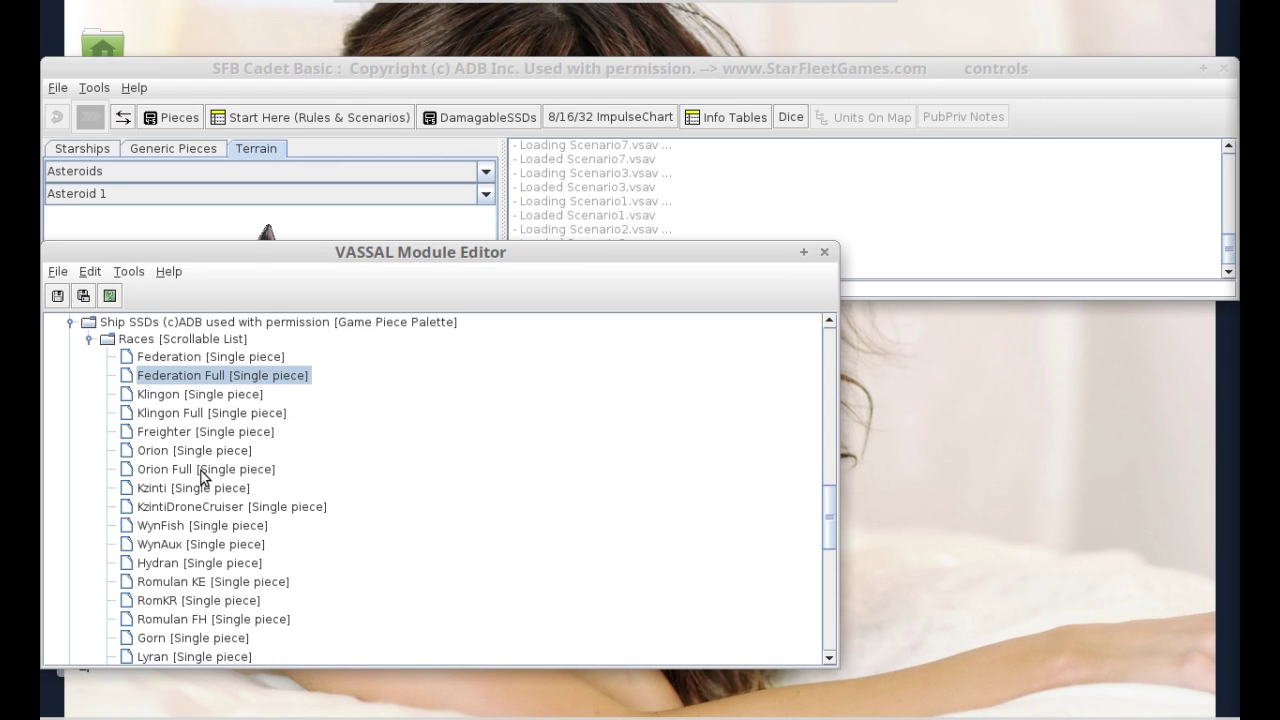
- Point out several race pieces in the Races list, view the Orion Full piece's SSD sheet, and close its definition
{"action": "left_click", "coordinate": [203, 475]}
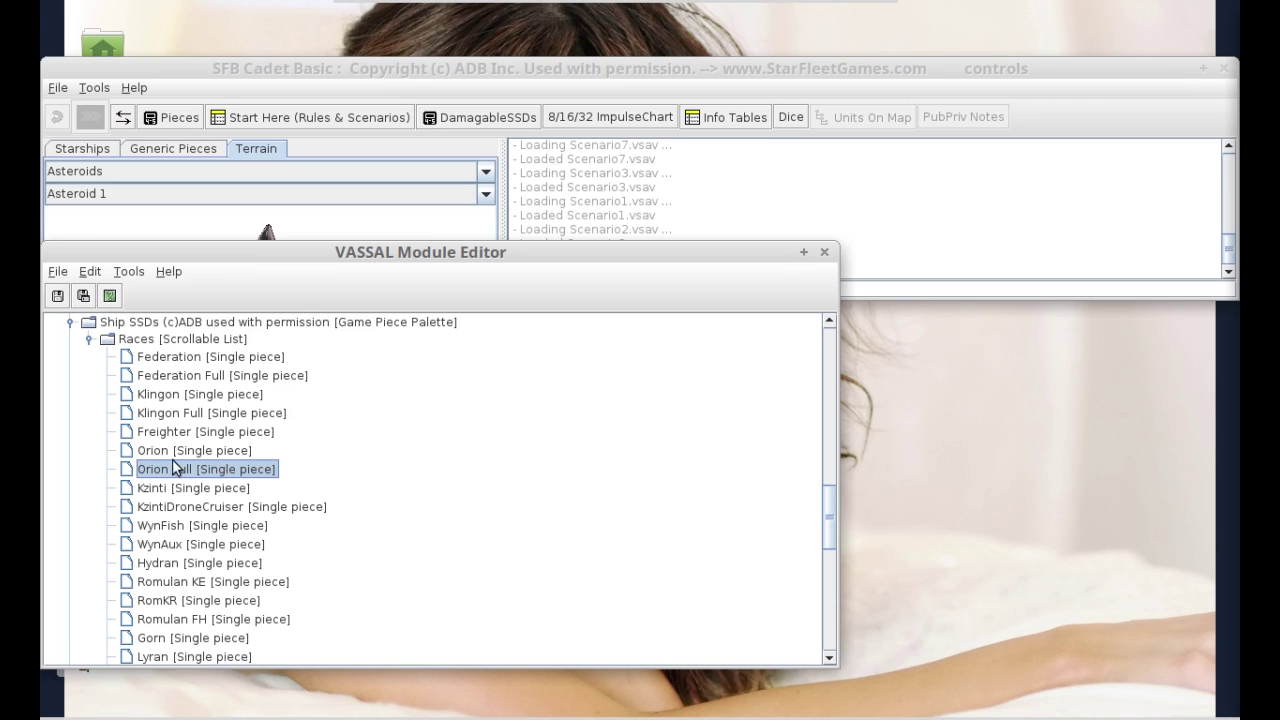
{"action": "left_click", "coordinate": [166, 396]}
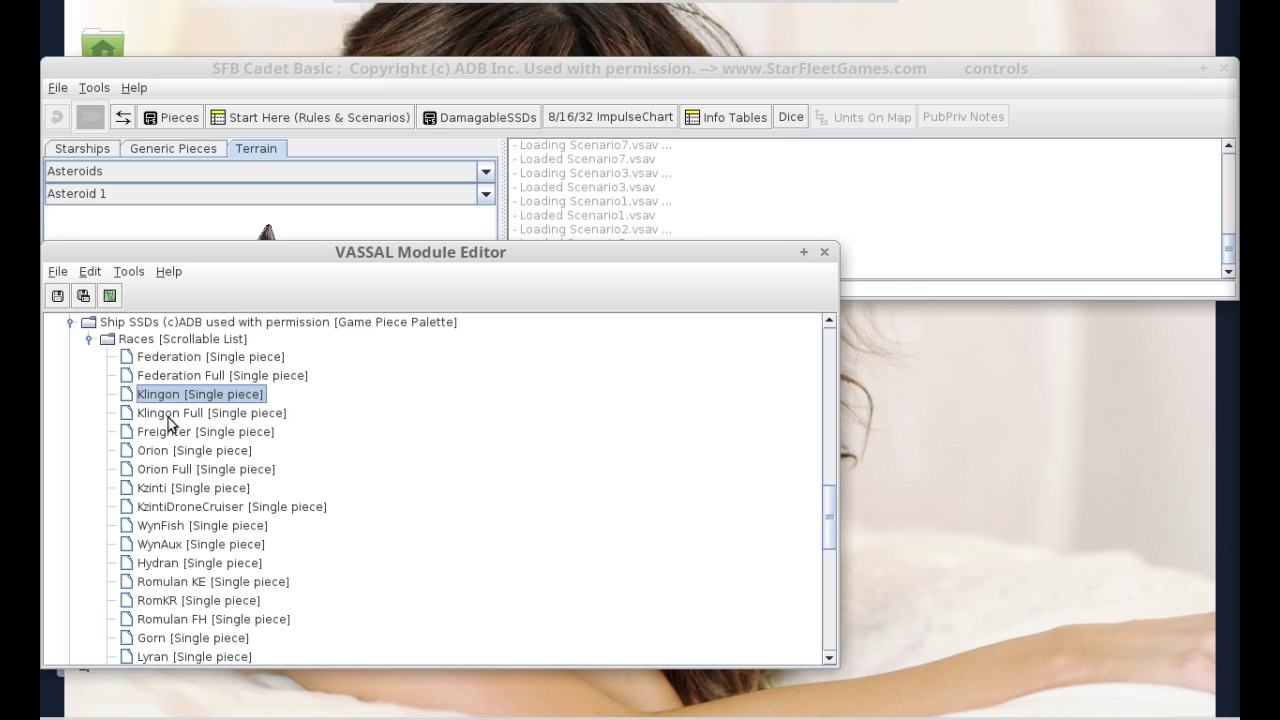
{"action": "left_click", "coordinate": [174, 526]}
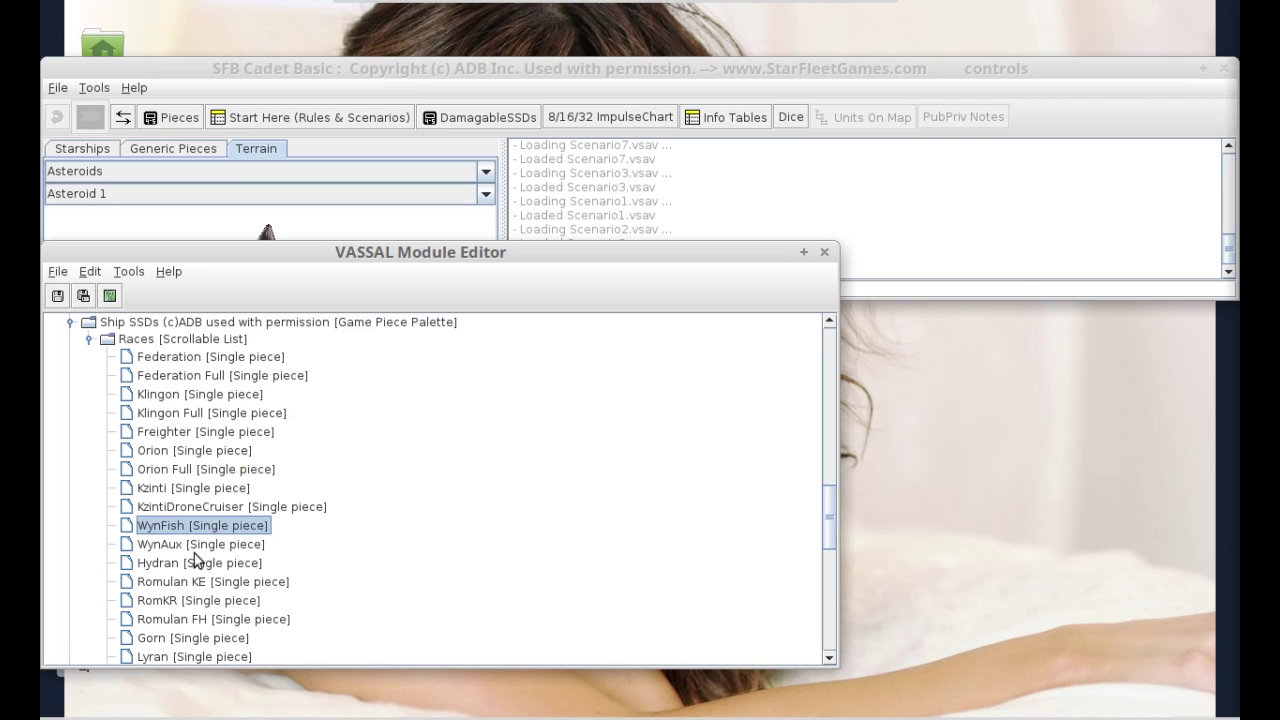
{"action": "key", "text": "Down"}
{"action": "key", "text": "Down"}
{"action": "key", "text": "Down"}
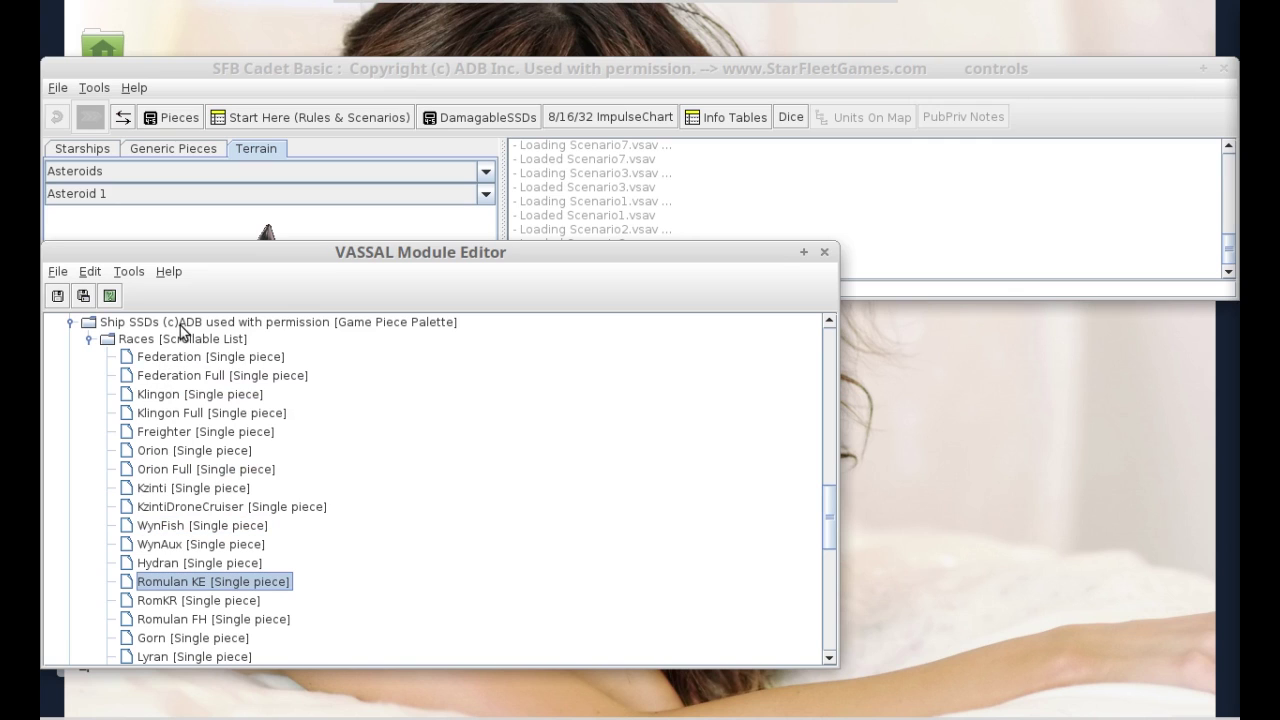
{"action": "double_click", "coordinate": [192, 472]}
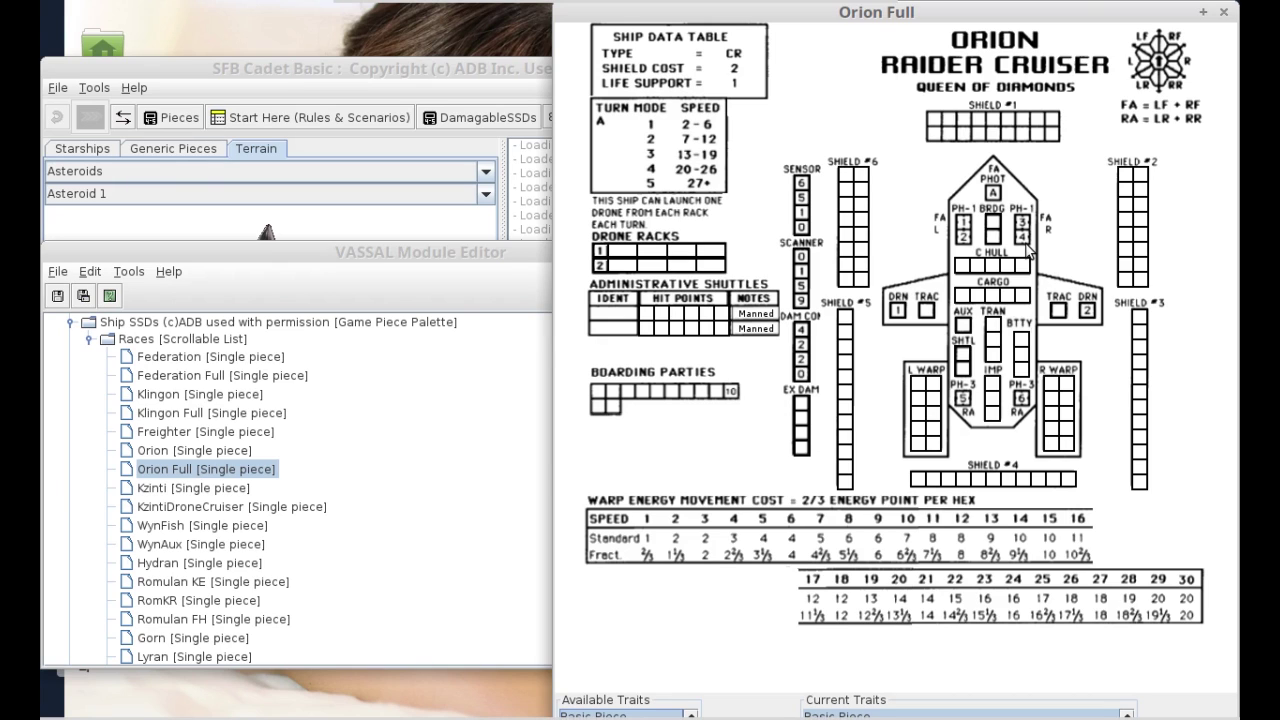
{"action": "left_click", "coordinate": [1224, 13]}
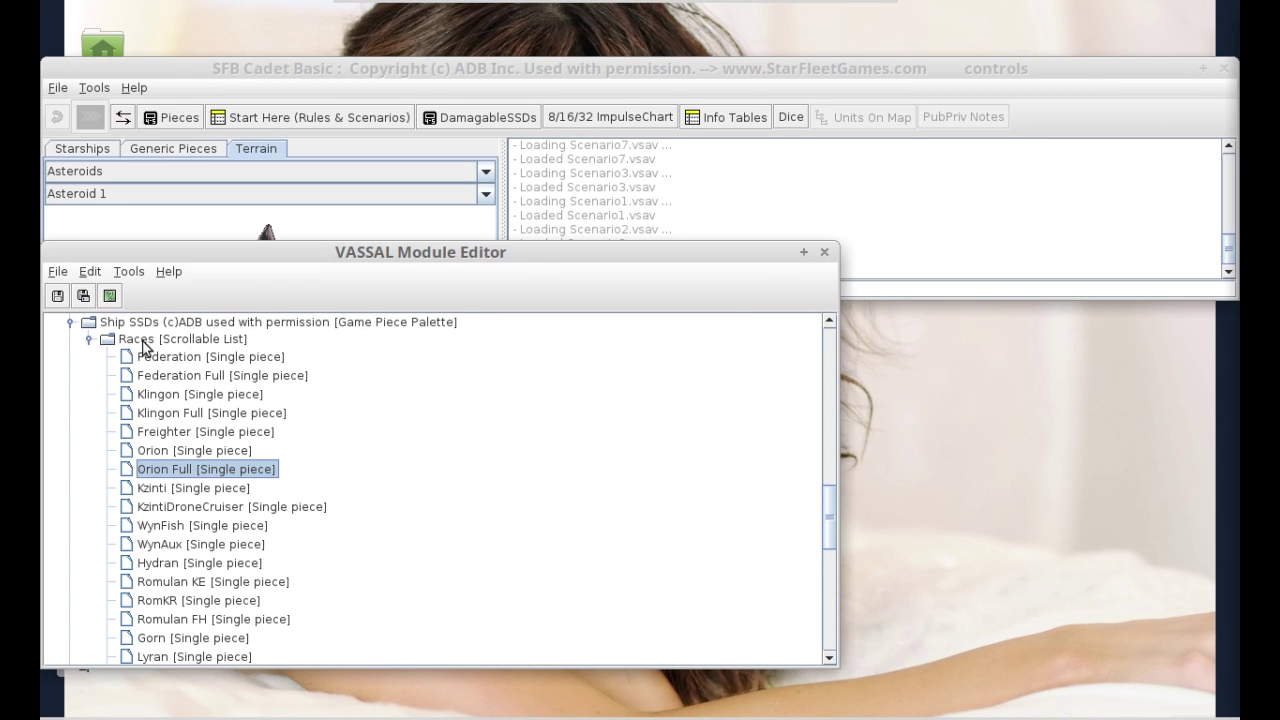
- Look over the remaining pieces in the Races list and collapse it under the Ship SSDs palette
{"action": "scroll", "coordinate": [230, 445], "scroll_direction": "down", "scroll_amount": 4}
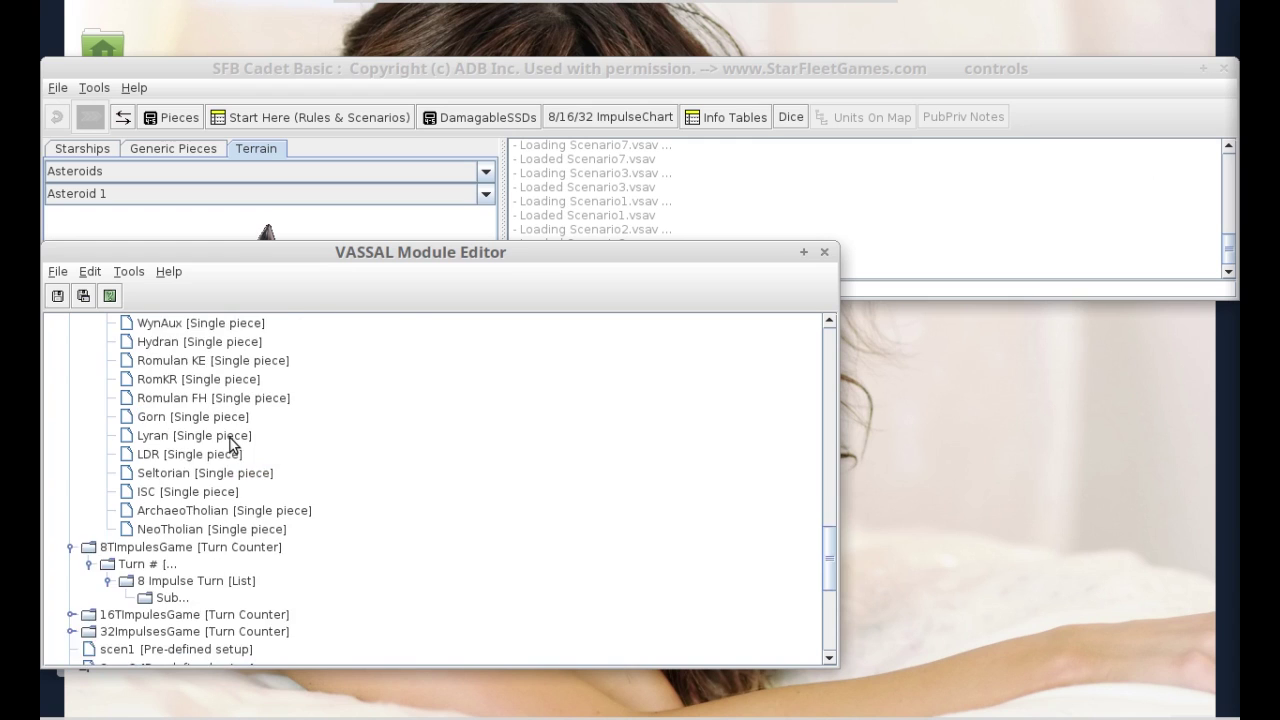
{"action": "scroll", "coordinate": [230, 445], "scroll_direction": "up", "scroll_amount": 4}
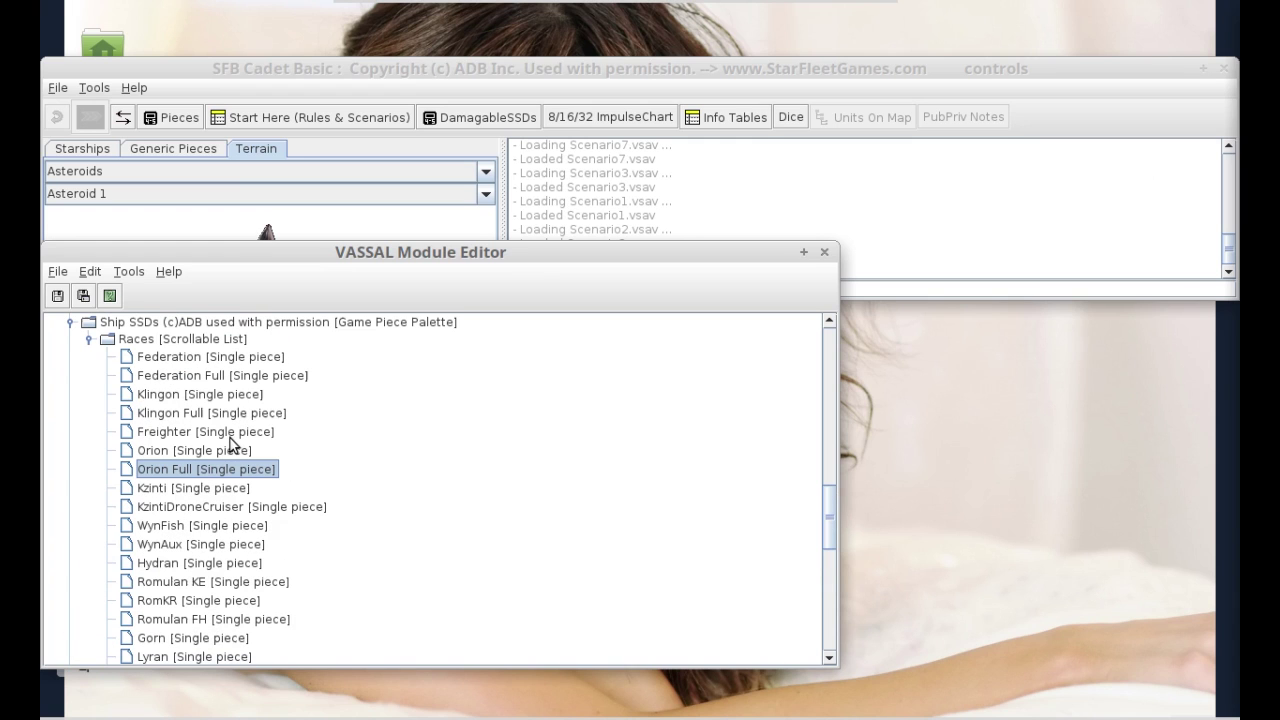
{"action": "left_click", "coordinate": [90, 341]}
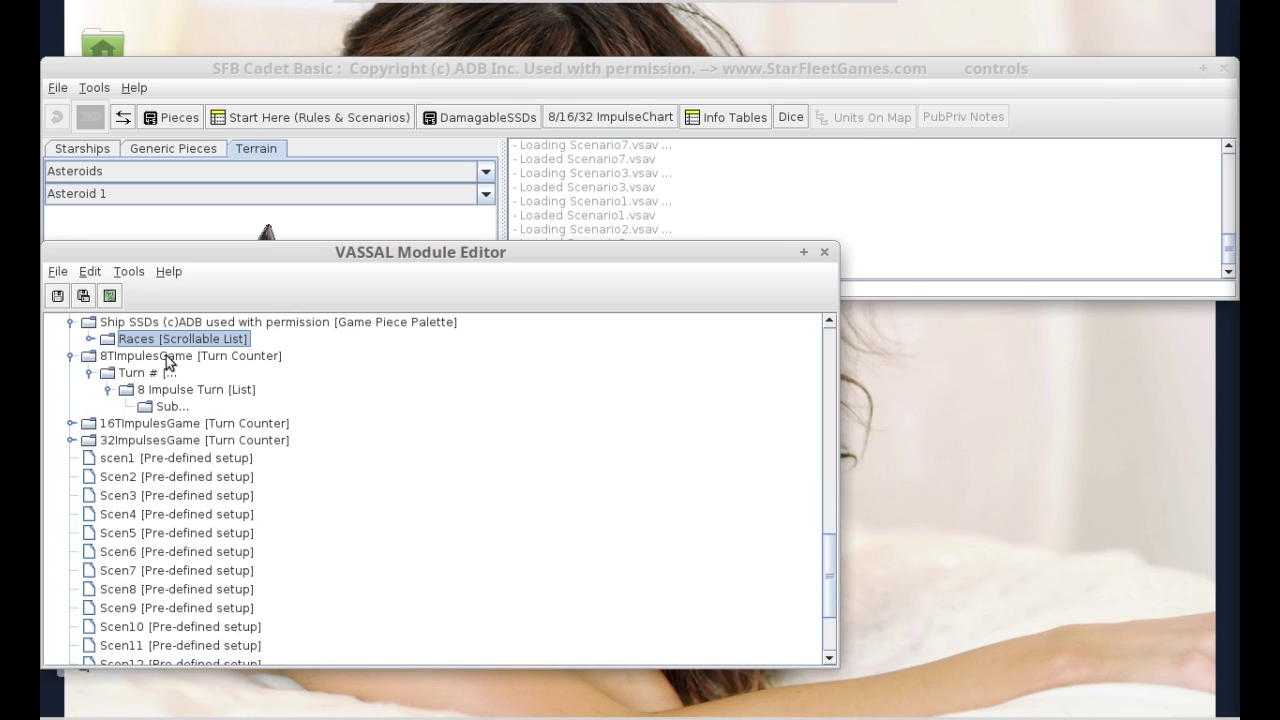
- Select the 8TImpulesGame turn counter and view the impulse games offered by the 8/16/32 ImpulseChart in the module's controls
{"action": "left_click", "coordinate": [168, 360]}
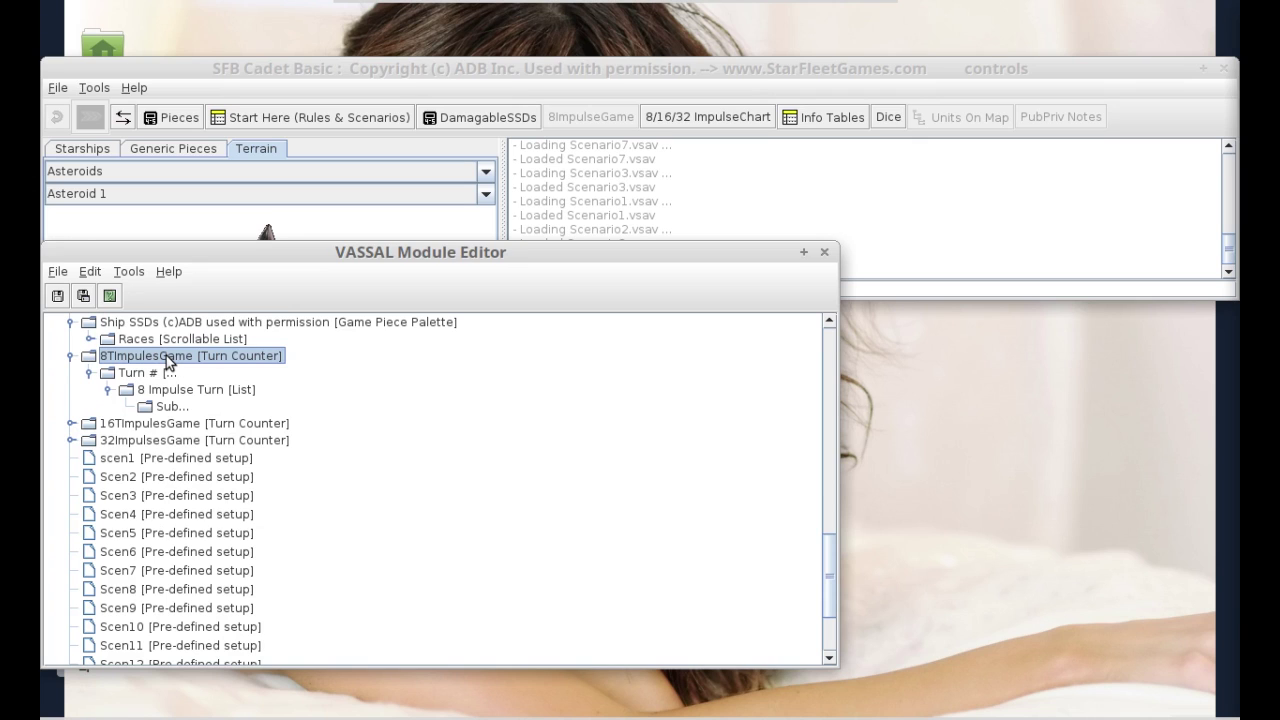
{"action": "left_click", "coordinate": [655, 118]}
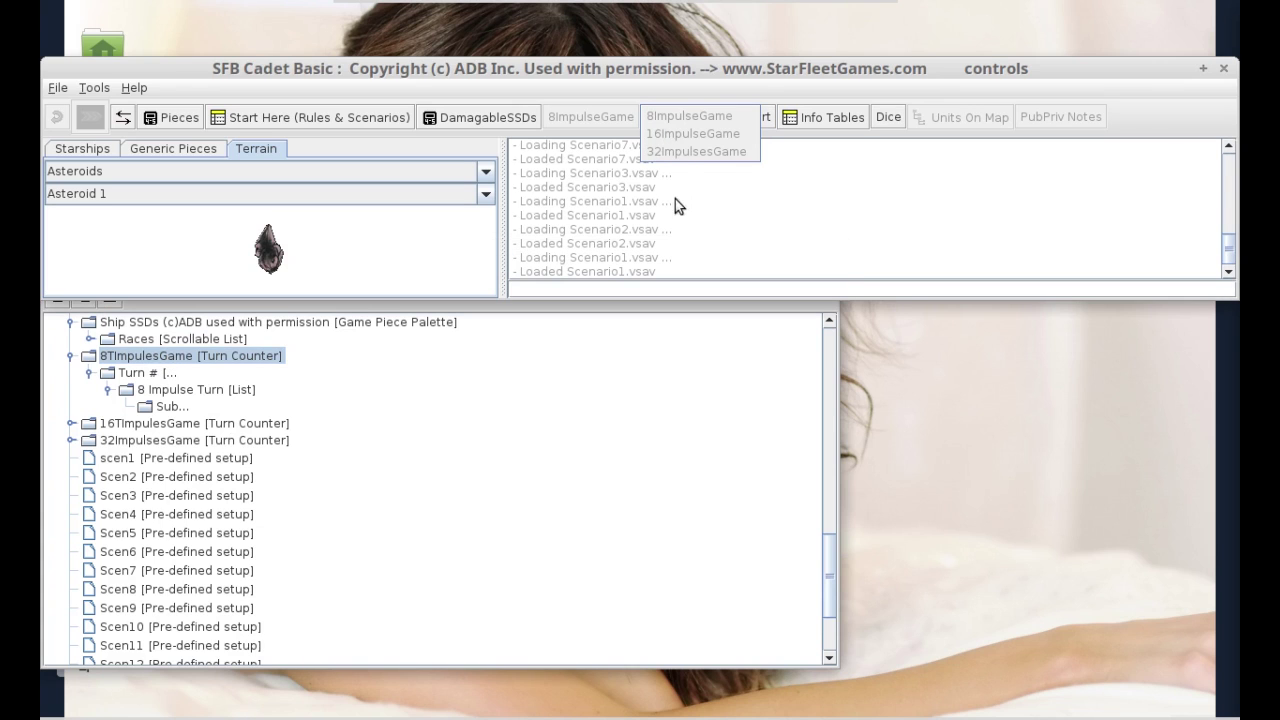
{"action": "left_click", "coordinate": [675, 199]}
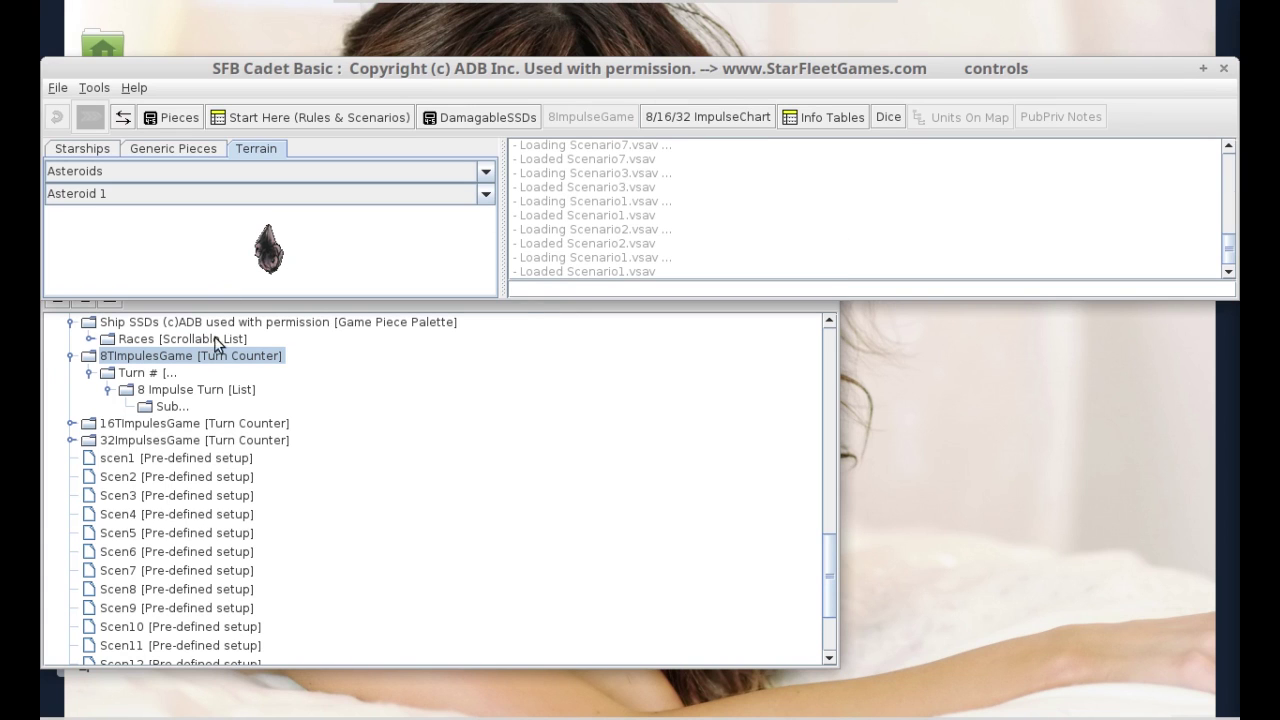
- Delete text from the end of the 8TImpulesGame turn counter's button tooltip and accept its settings
{"action": "double_click", "coordinate": [157, 357]}
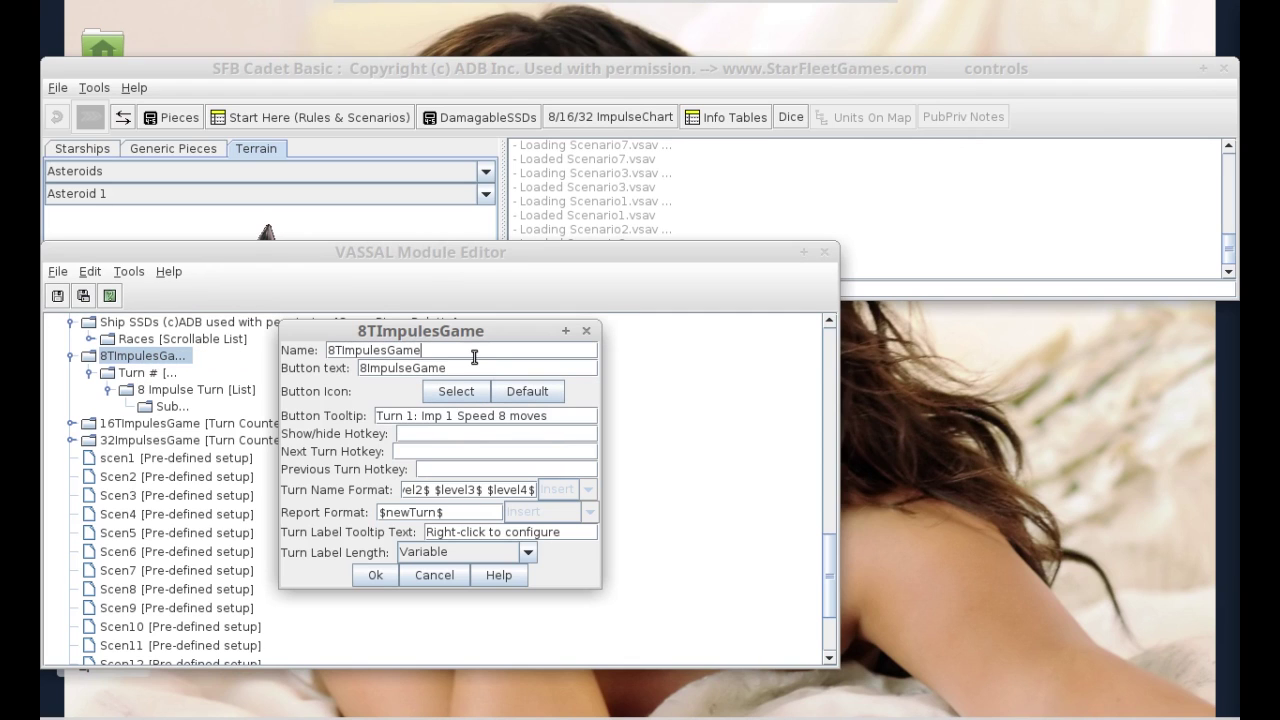
{"action": "left_click", "coordinate": [554, 420]}
{"action": "key", "text": "BackSpace"}
{"action": "key", "text": "BackSpace"}
{"action": "key", "text": "BackSpace"}
{"action": "key", "text": "BackSpace"}
{"action": "key", "text": "BackSpace"}
{"action": "key", "text": "BackSpace"}
{"action": "key", "text": "BackSpace"}
{"action": "left_click", "coordinate": [375, 576]}
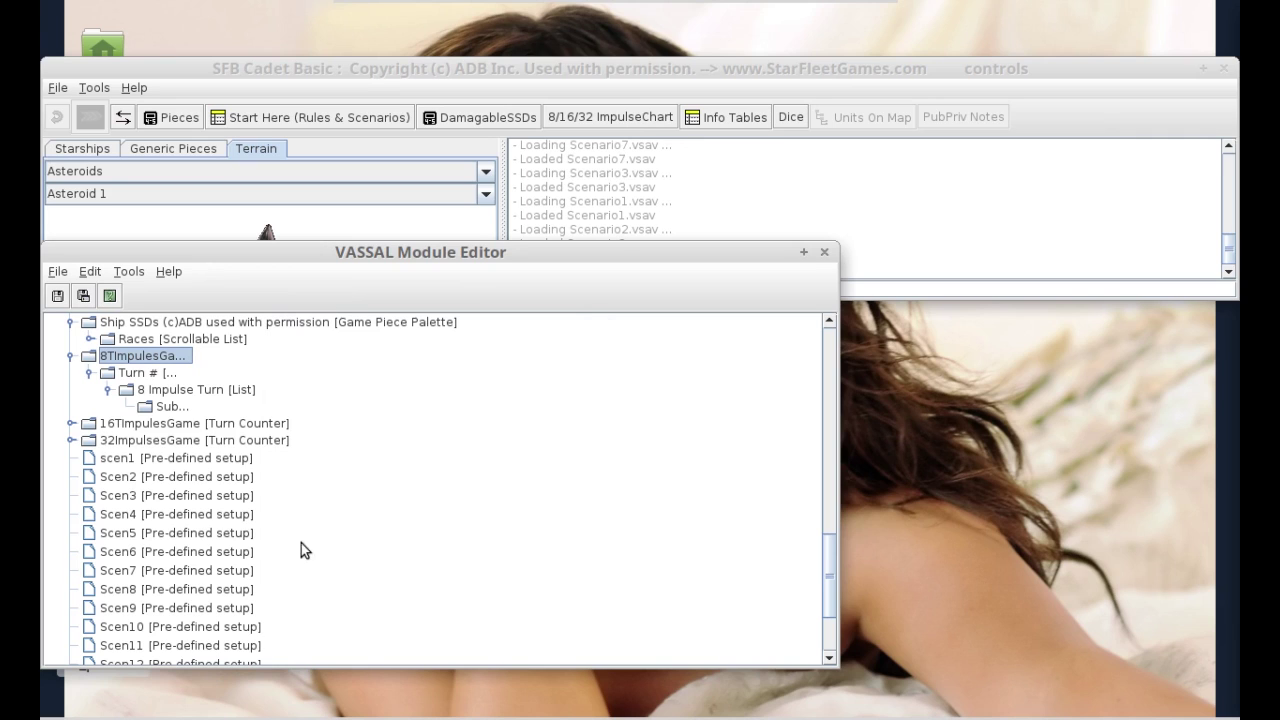
- Review the Turn # counter's settings and the 8 Impulse Turn list's impulse and speed items, accepting both definitions
{"action": "double_click", "coordinate": [142, 372]}
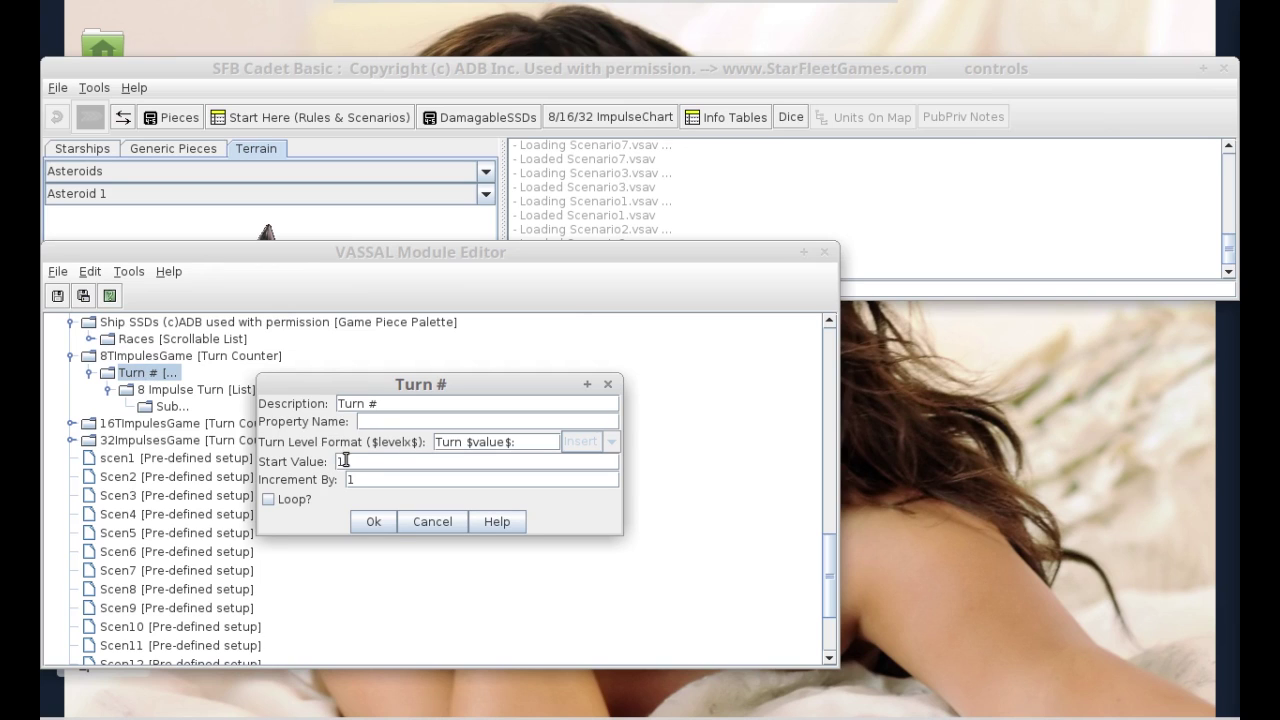
{"action": "left_click", "coordinate": [368, 523]}
{"action": "left_click", "coordinate": [160, 393]}
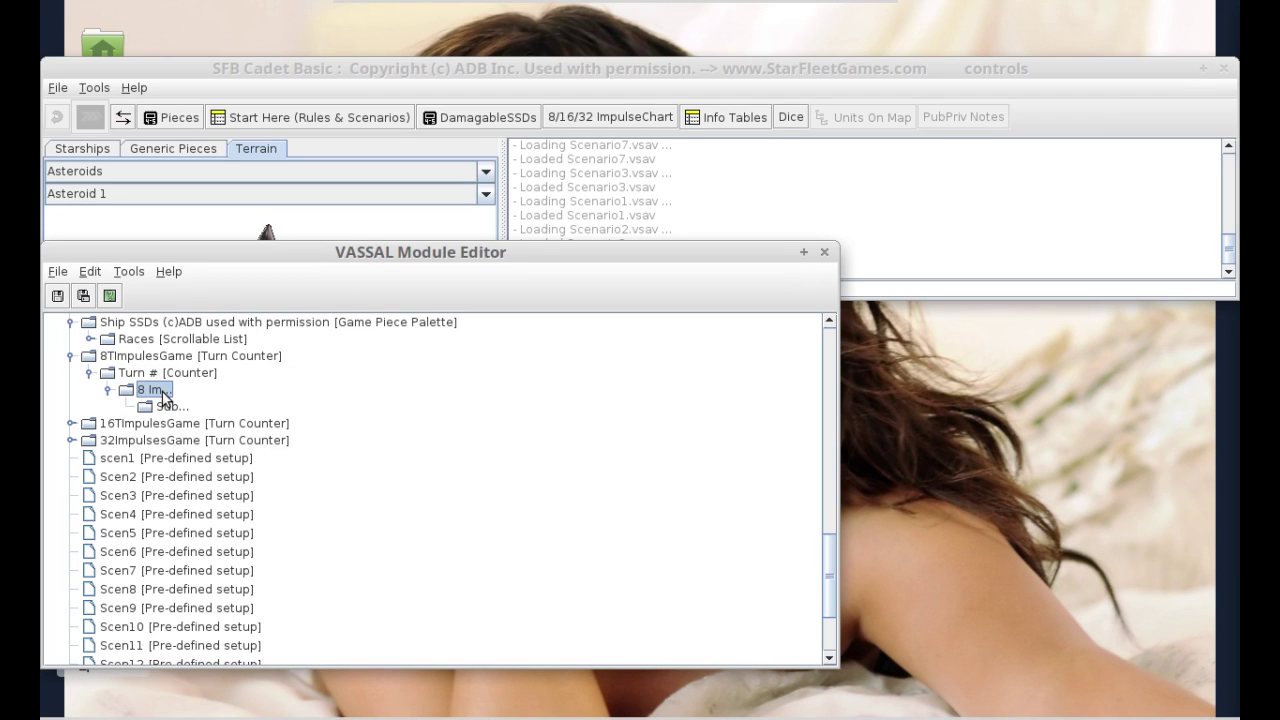
{"action": "double_click", "coordinate": [162, 396]}
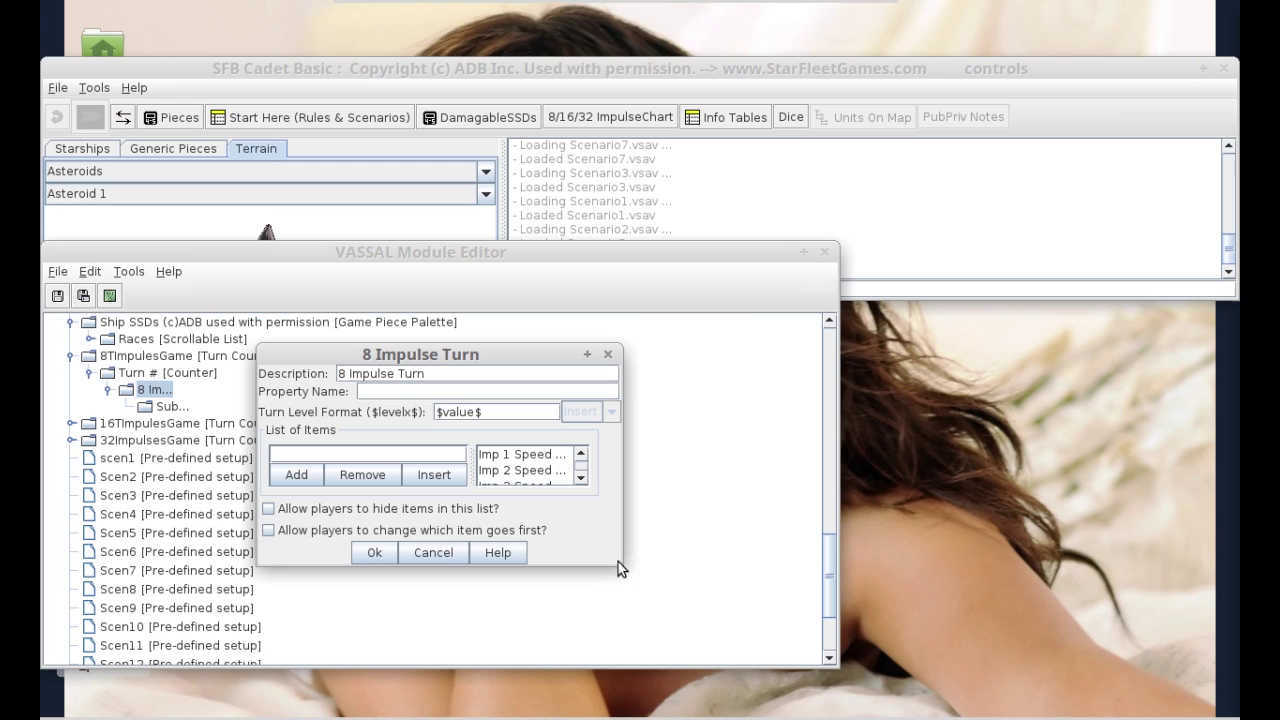
{"action": "left_click_drag", "start_coordinate": [613, 557], "coordinate": [825, 652]}
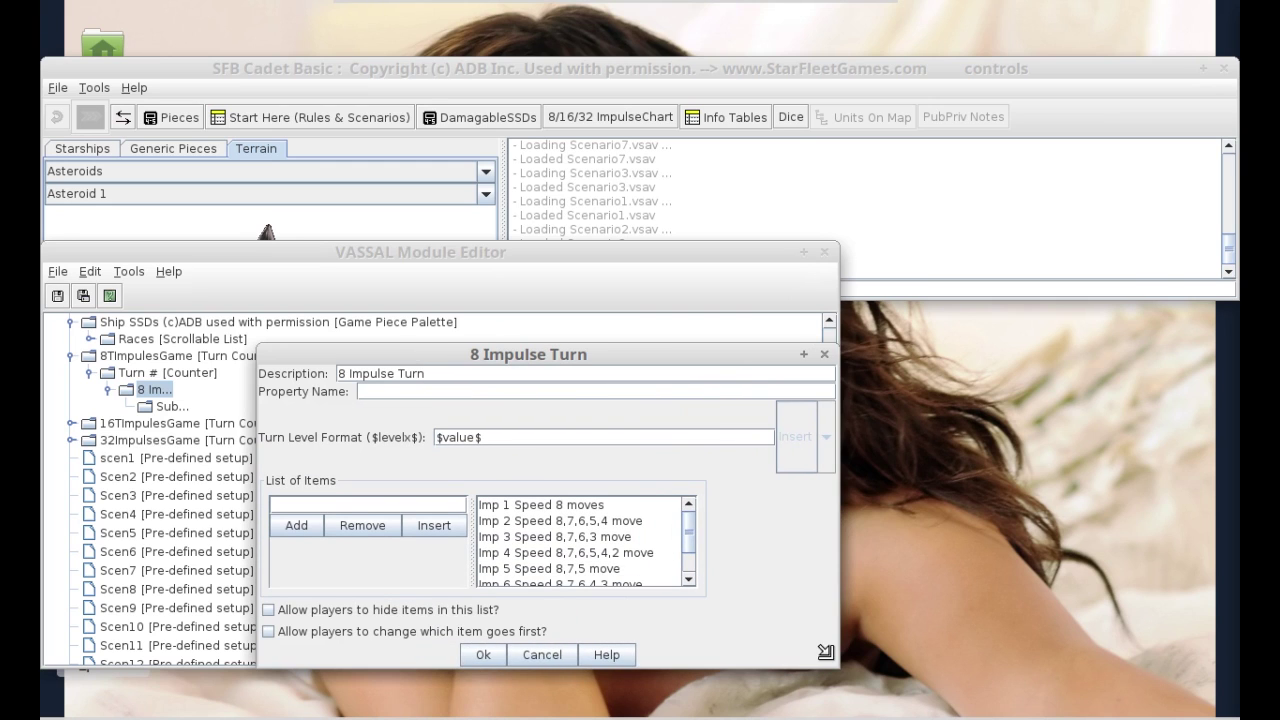
{"action": "left_click", "coordinate": [566, 507]}
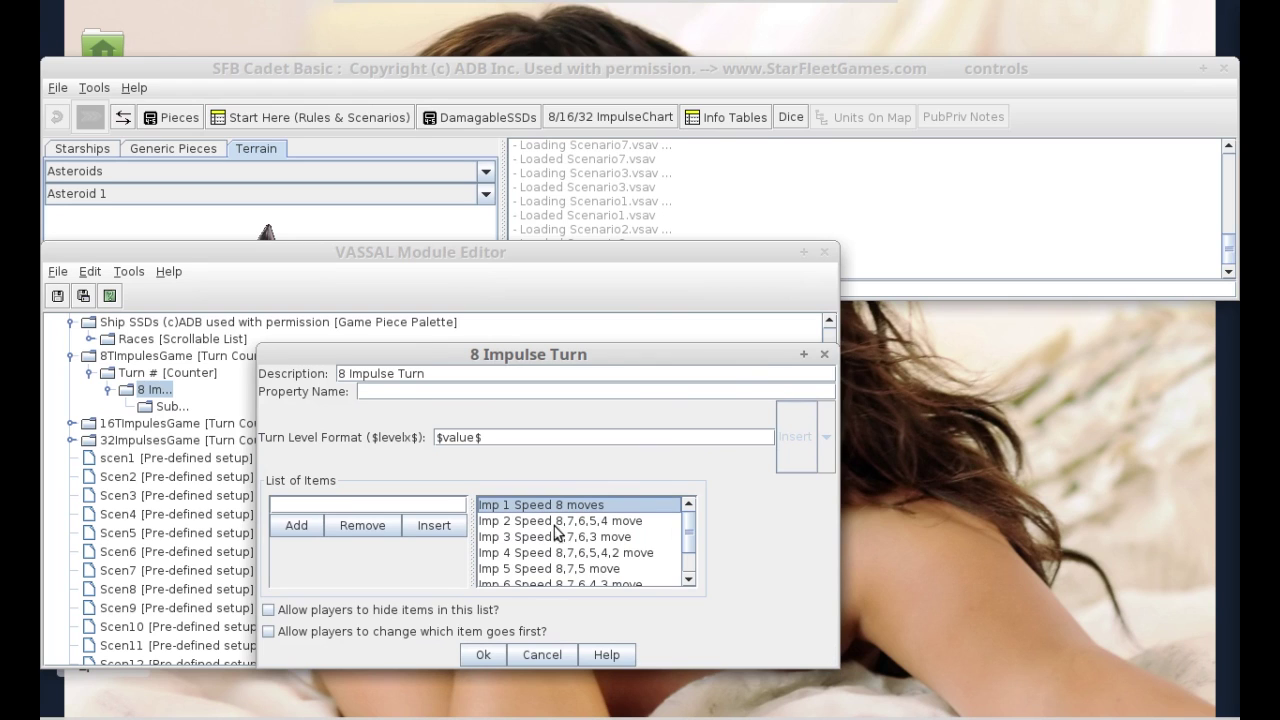
{"action": "left_click", "coordinate": [600, 521]}
{"action": "left_click", "coordinate": [591, 538]}
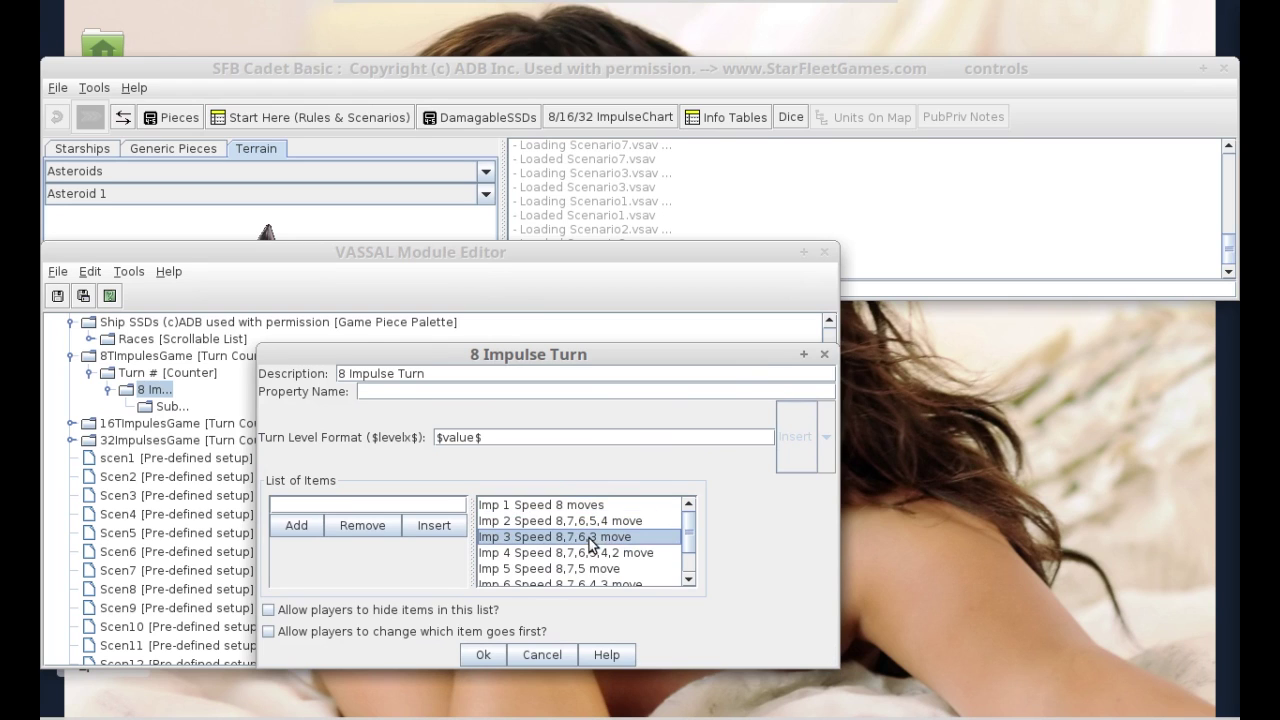
{"action": "scroll", "coordinate": [605, 540], "scroll_direction": "down", "scroll_amount": 2}
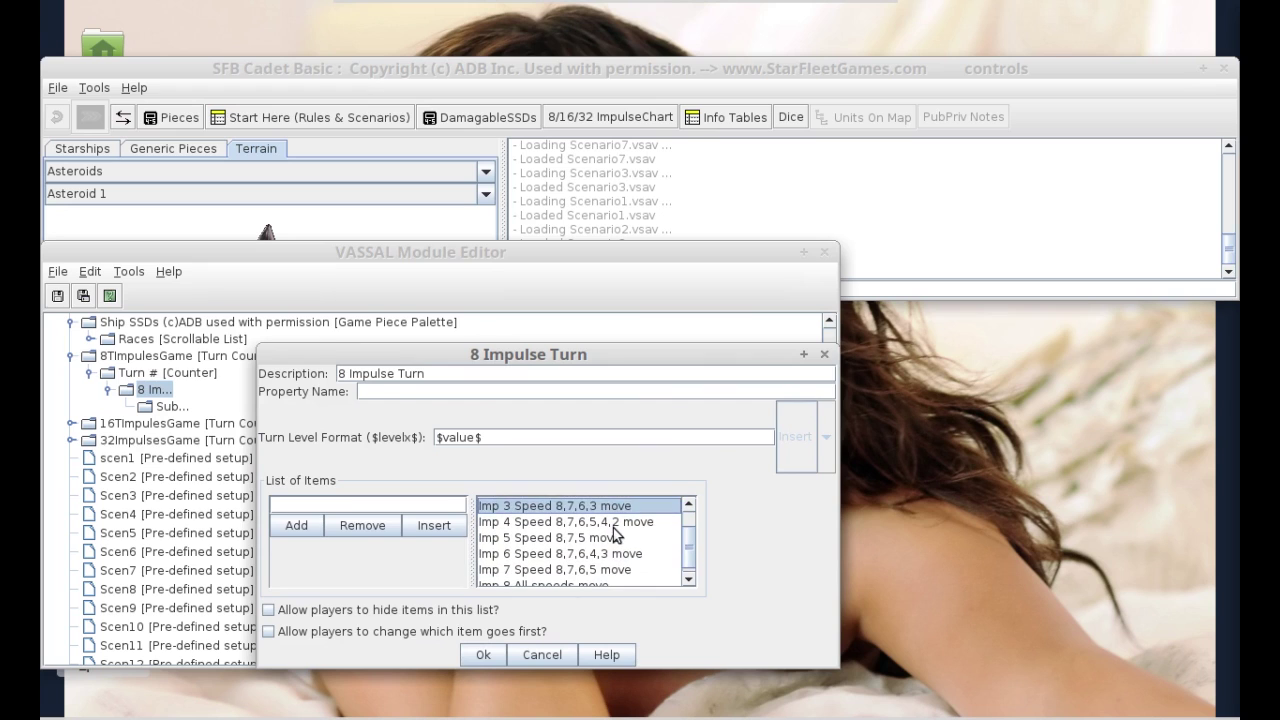
{"action": "left_click_drag", "start_coordinate": [689, 548], "coordinate": [691, 515]}
{"action": "left_click", "coordinate": [507, 577]}
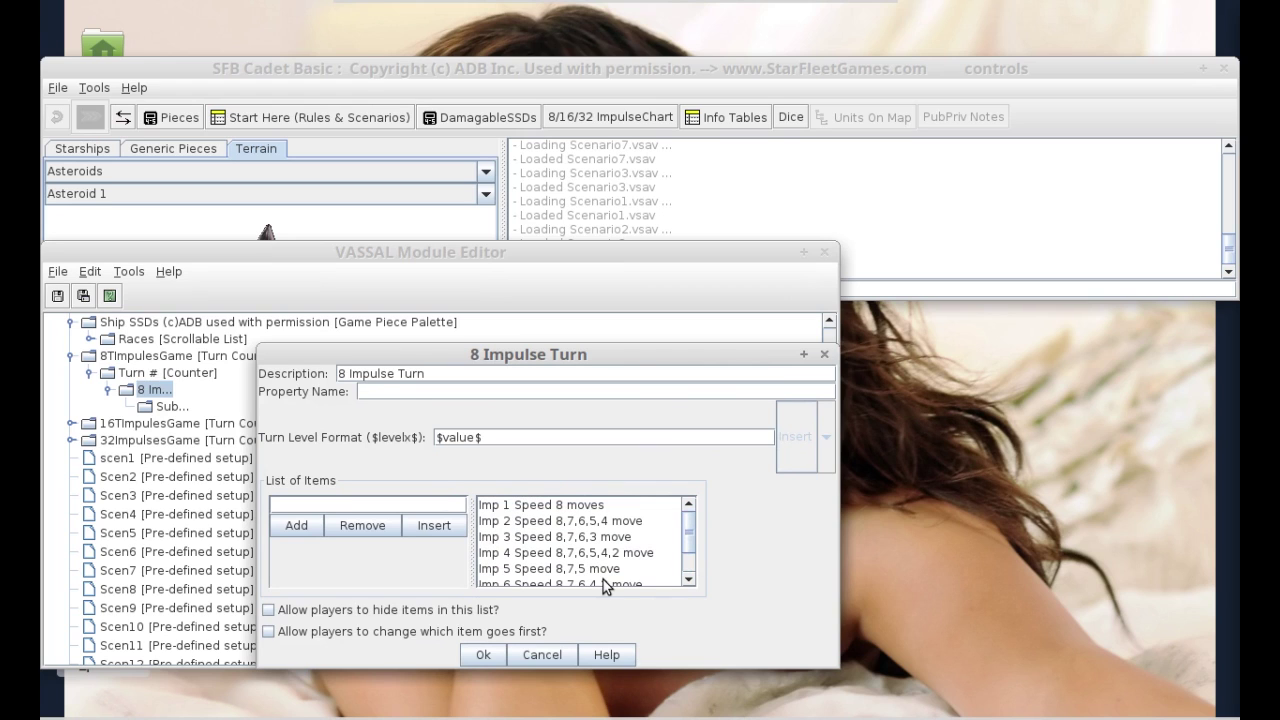
{"action": "left_click", "coordinate": [483, 655]}
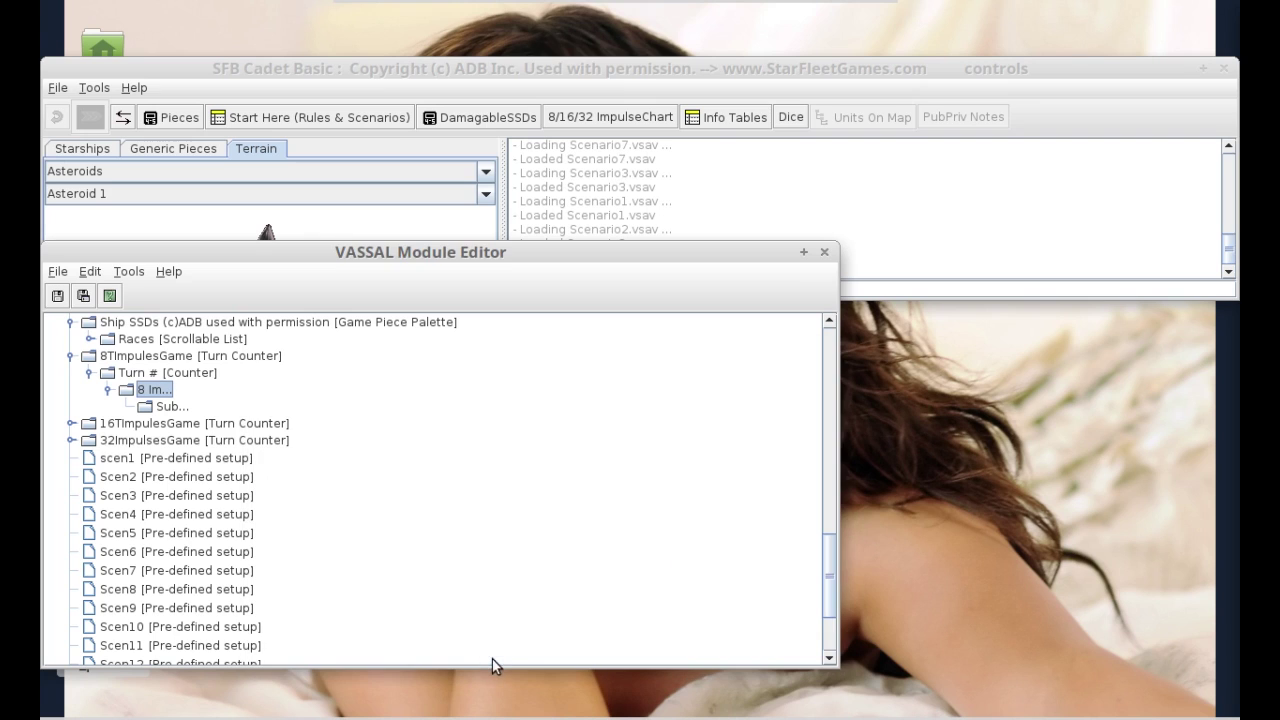
- Open the 8 Impulse Turn's Sub Phase list in an enlarged window and review its items from Terrain Action to Launch
{"action": "double_click", "coordinate": [168, 407]}
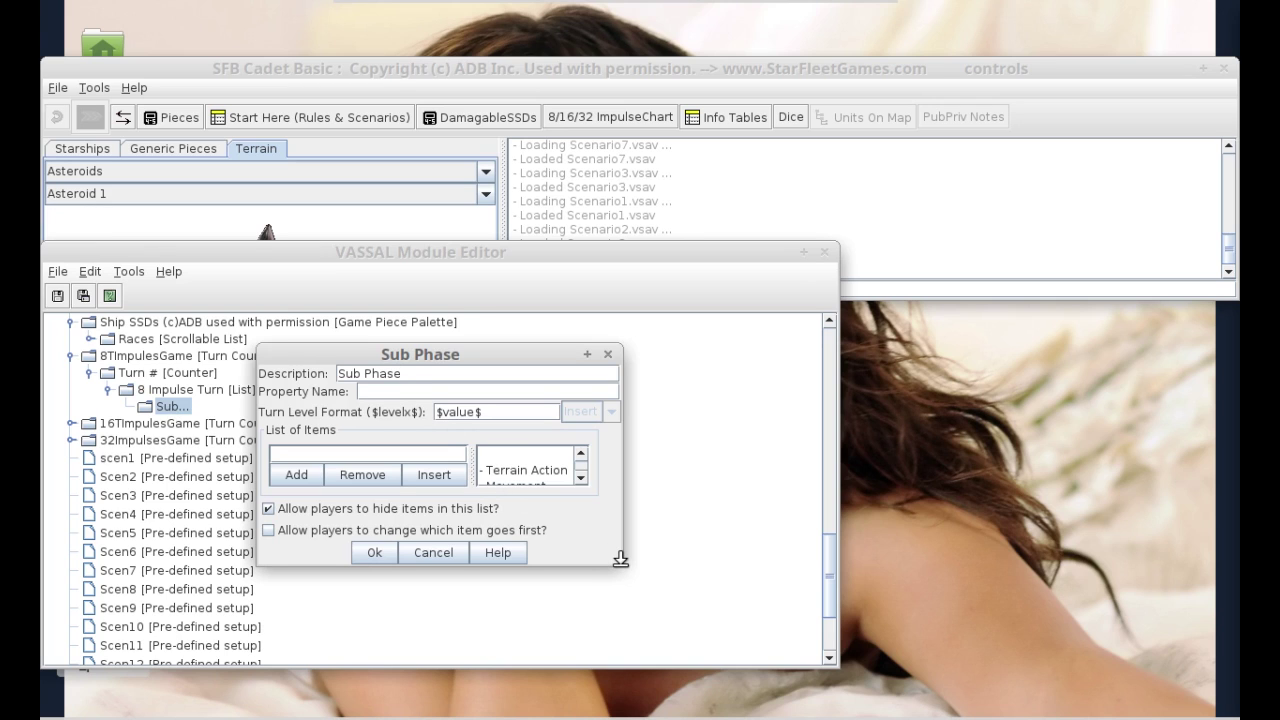
{"action": "left_click_drag", "start_coordinate": [621, 566], "coordinate": [885, 694]}
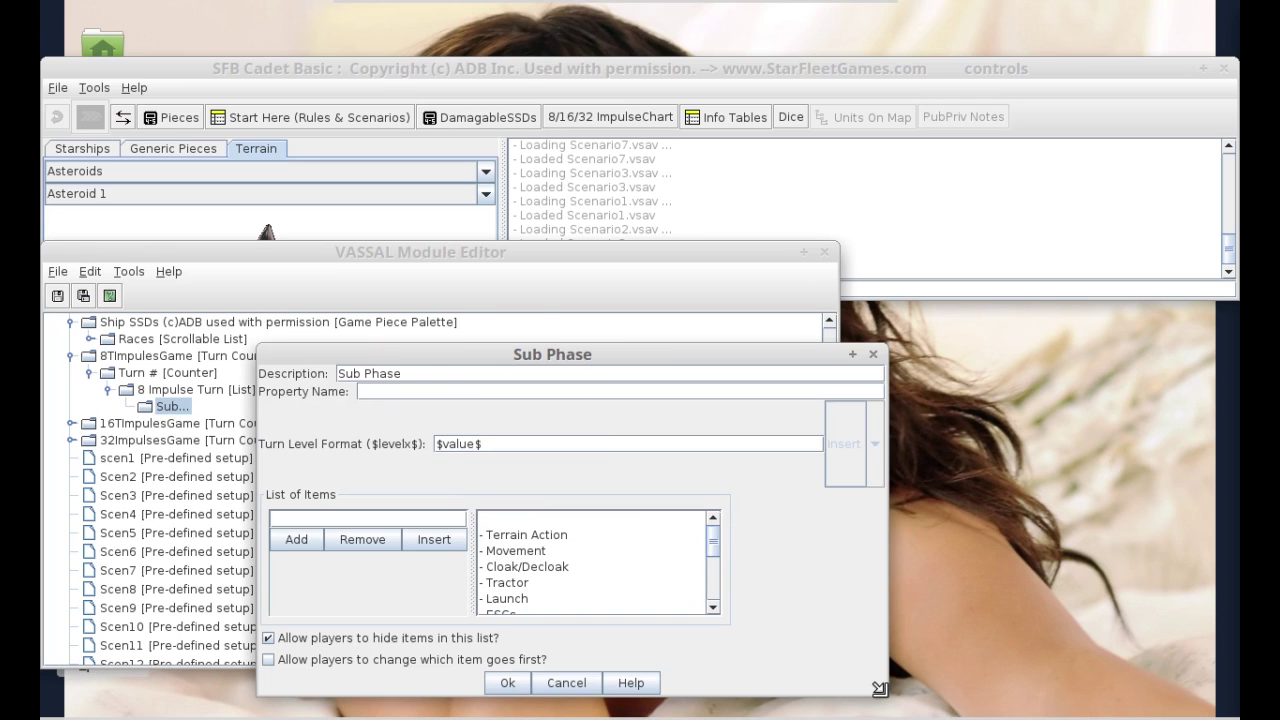
{"action": "mouse_move", "coordinate": [714, 531]}
{"action": "left_mouse_down"}
{"action": "mouse_move", "coordinate": [711, 598]}
{"action": "mouse_move", "coordinate": [708, 538]}
{"action": "left_mouse_up"}
{"action": "left_click", "coordinate": [539, 535]}
{"action": "left_click", "coordinate": [558, 544]}
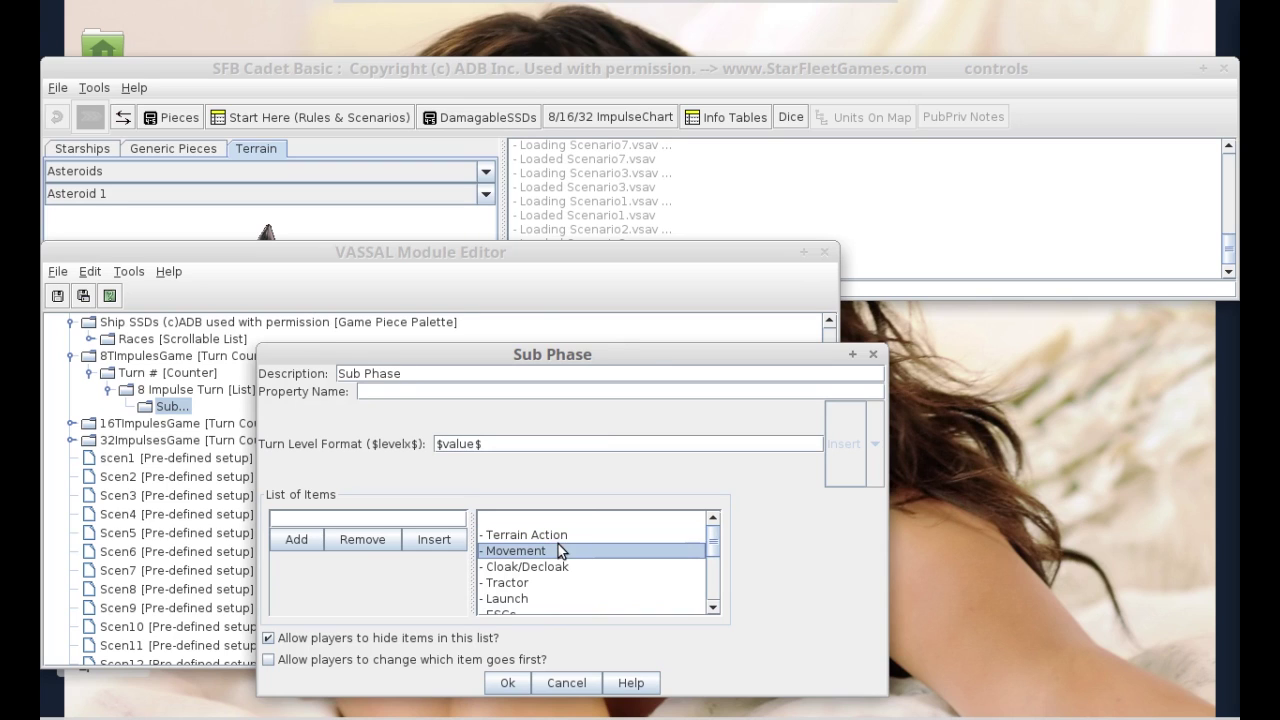
{"action": "left_click", "coordinate": [558, 567]}
{"action": "left_click", "coordinate": [545, 583]}
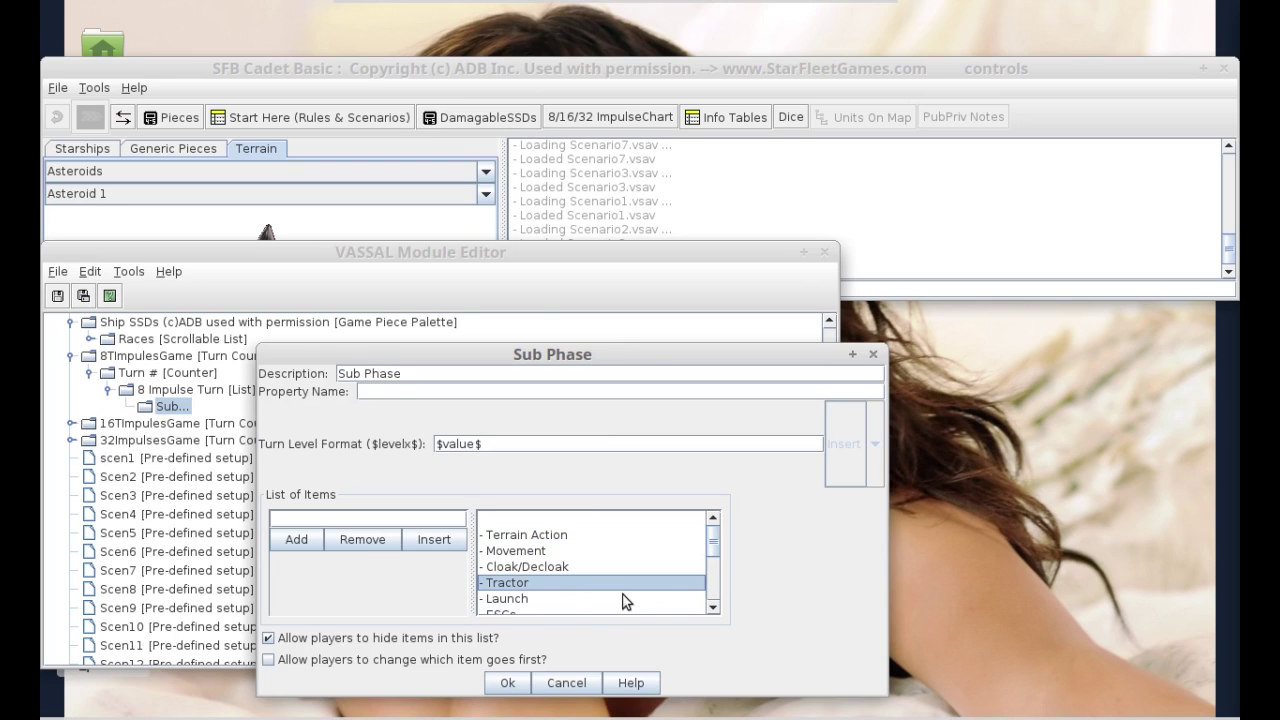
{"action": "left_click", "coordinate": [600, 599]}
- Review the remaining Sub Phase items from ESGs to the end of the list and close the definition
{"action": "left_click_drag", "start_coordinate": [709, 540], "coordinate": [709, 578]}
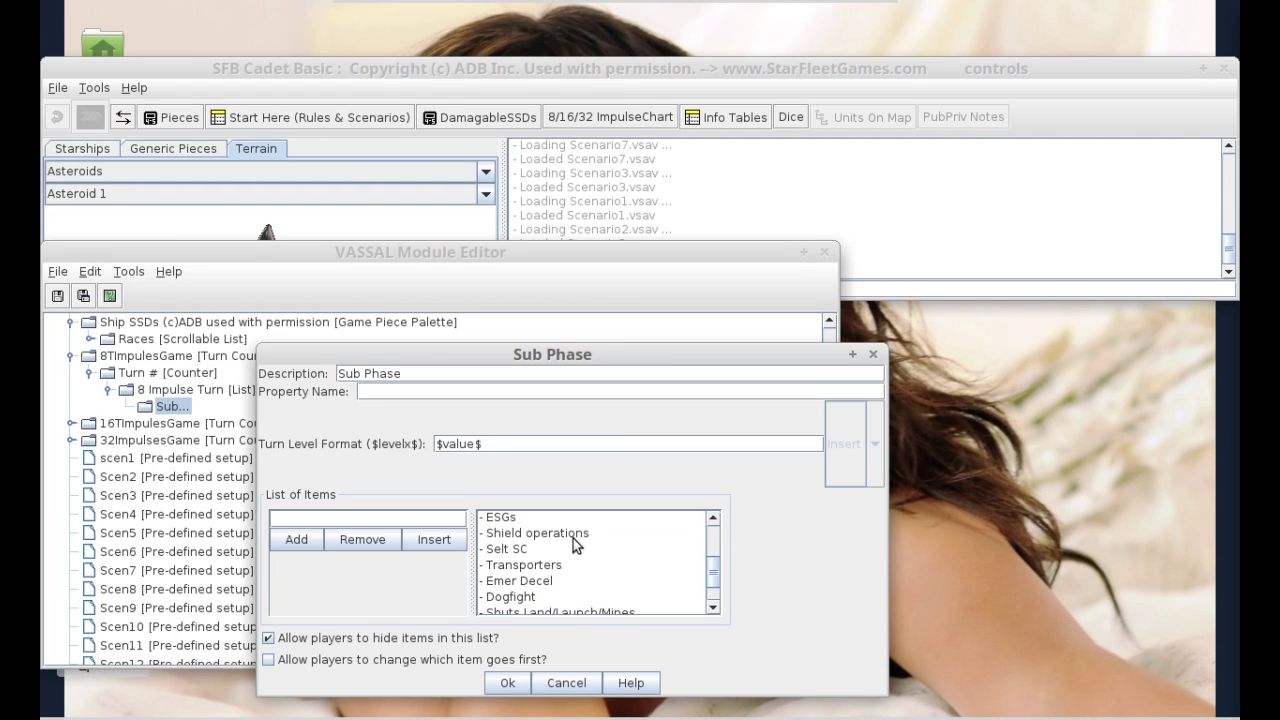
{"action": "left_click", "coordinate": [512, 557]}
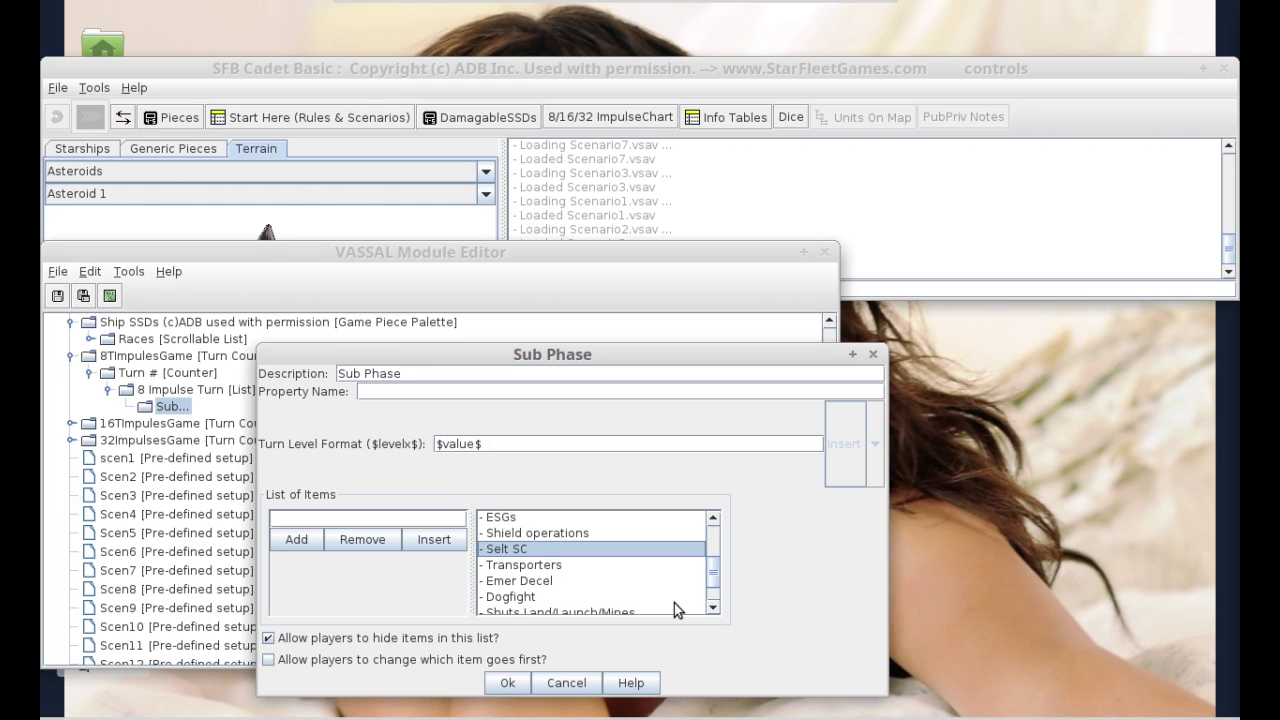
{"action": "left_click", "coordinate": [586, 579]}
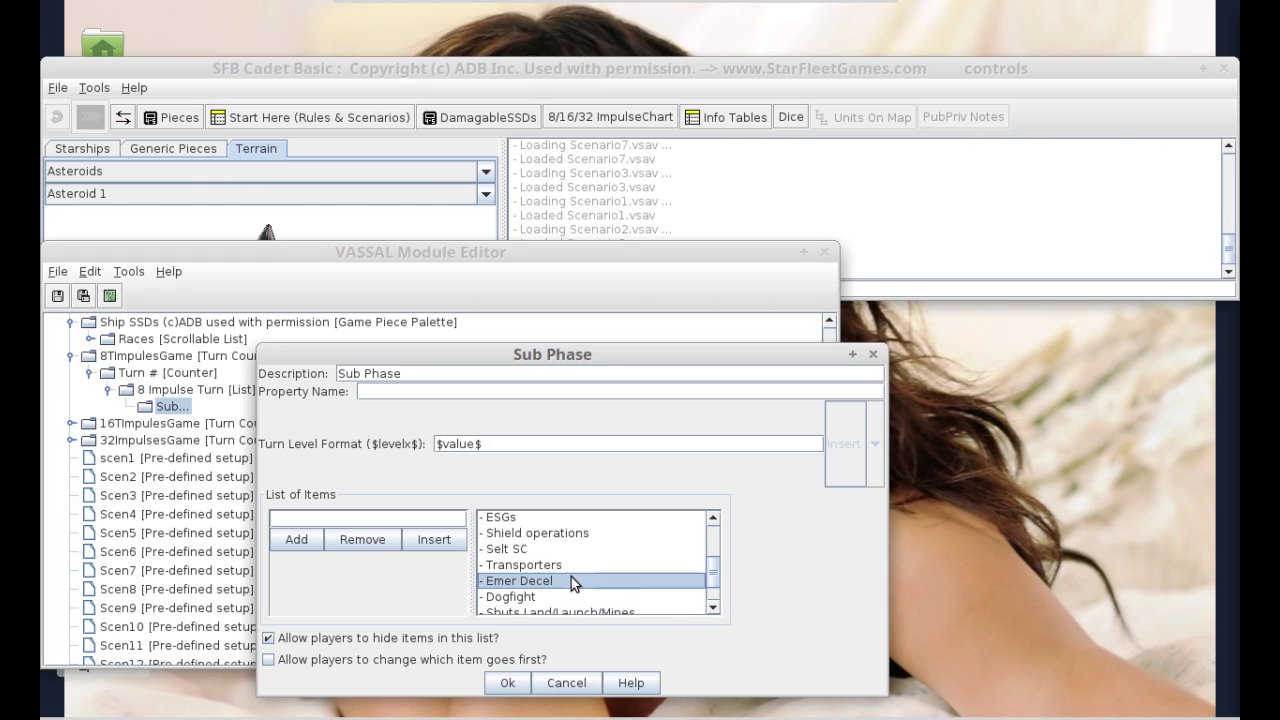
{"action": "left_click", "coordinate": [612, 596]}
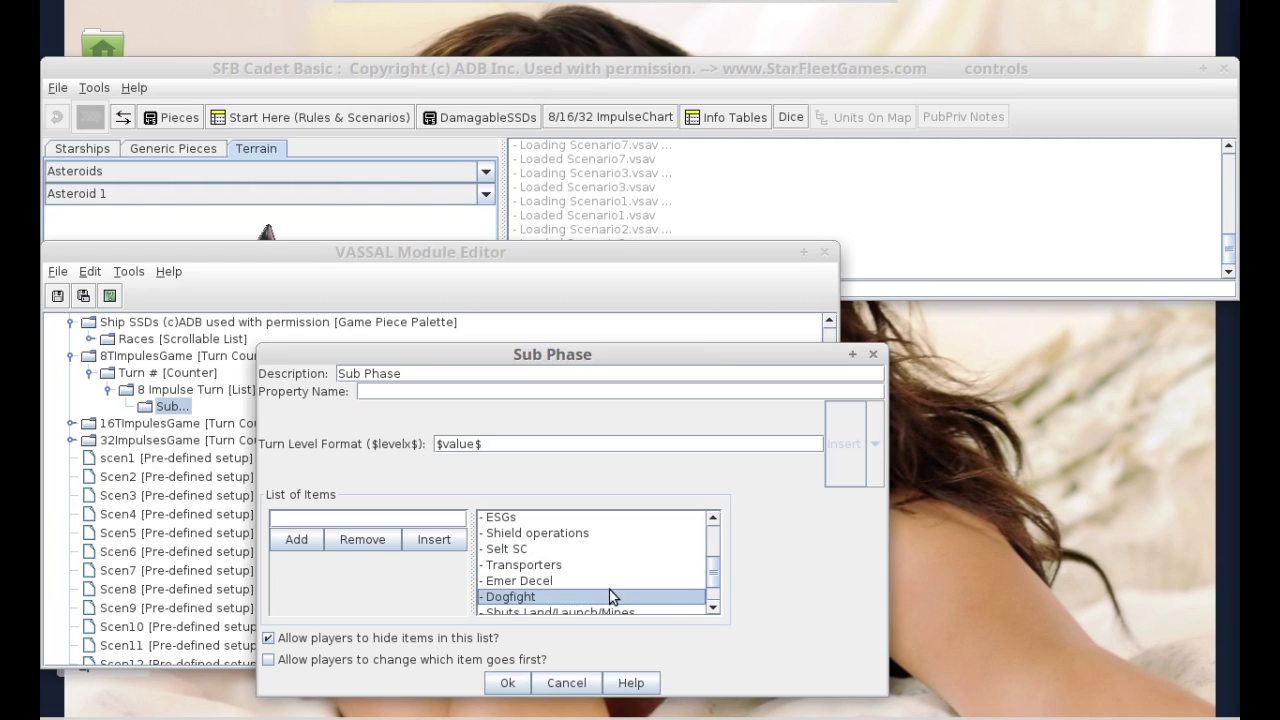
{"action": "left_click_drag", "start_coordinate": [714, 575], "coordinate": [714, 588]}
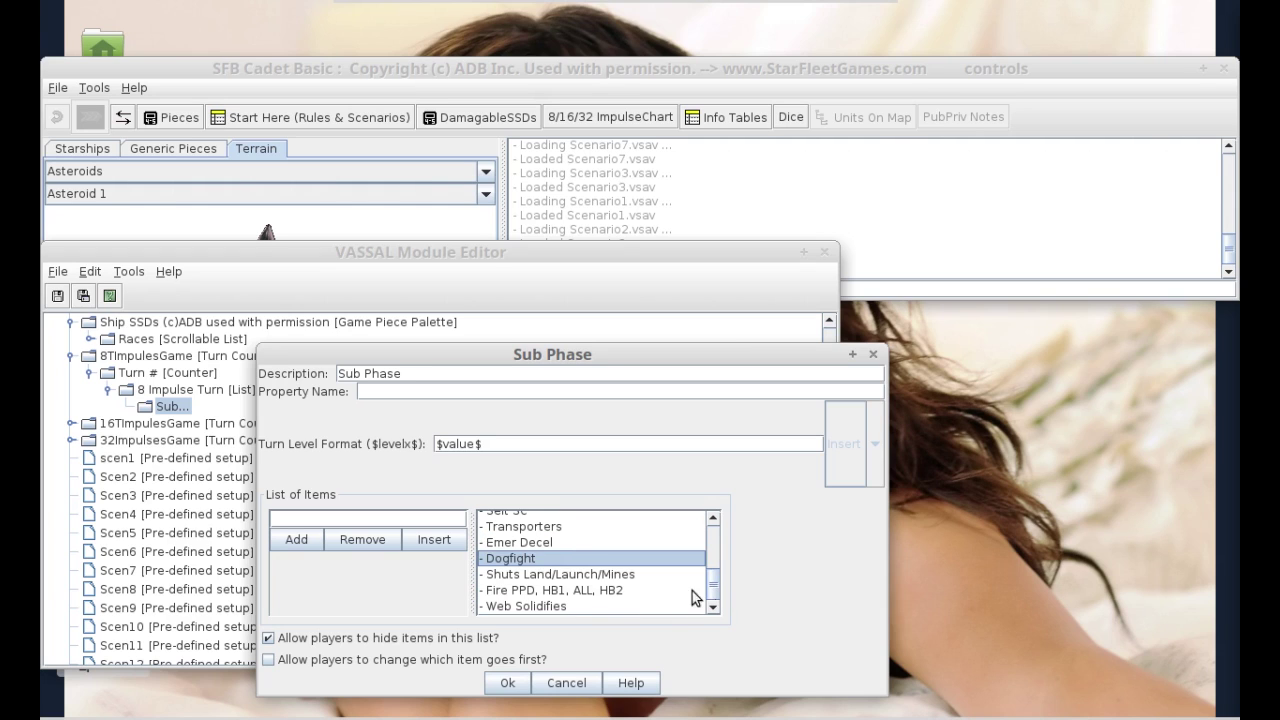
{"action": "left_click", "coordinate": [575, 579]}
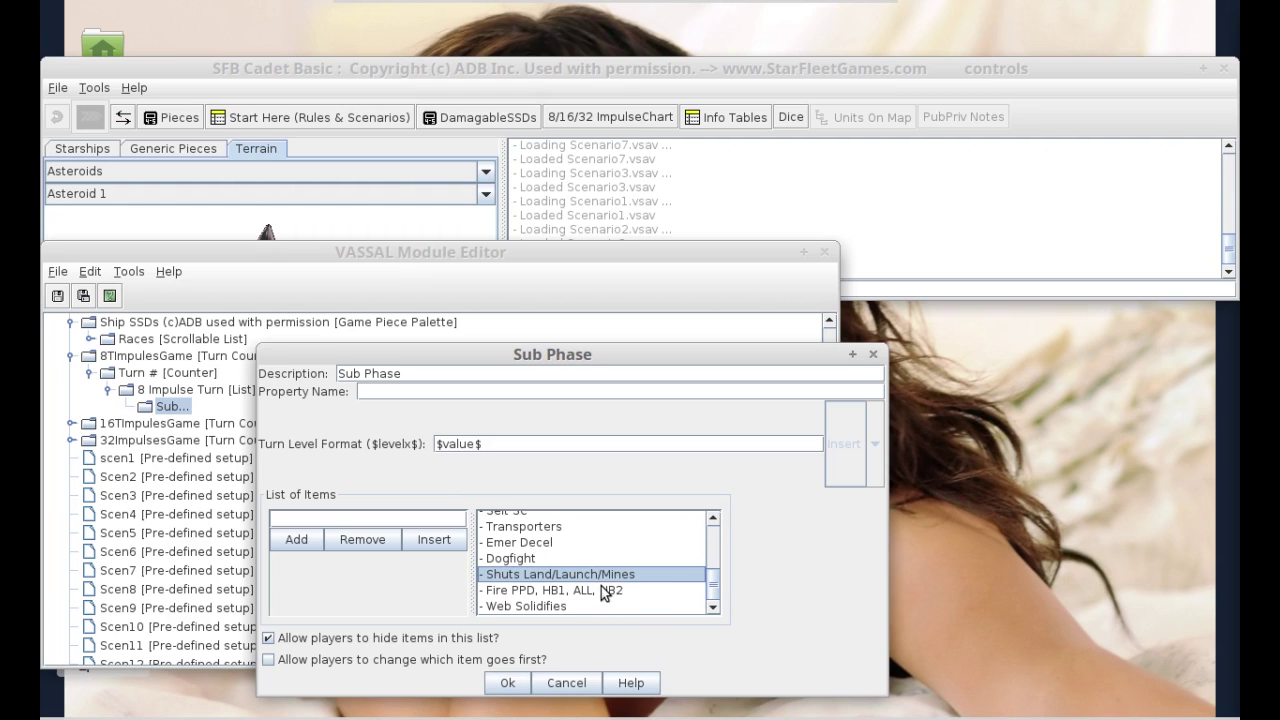
{"action": "left_click", "coordinate": [605, 591]}
{"action": "left_click", "coordinate": [554, 607]}
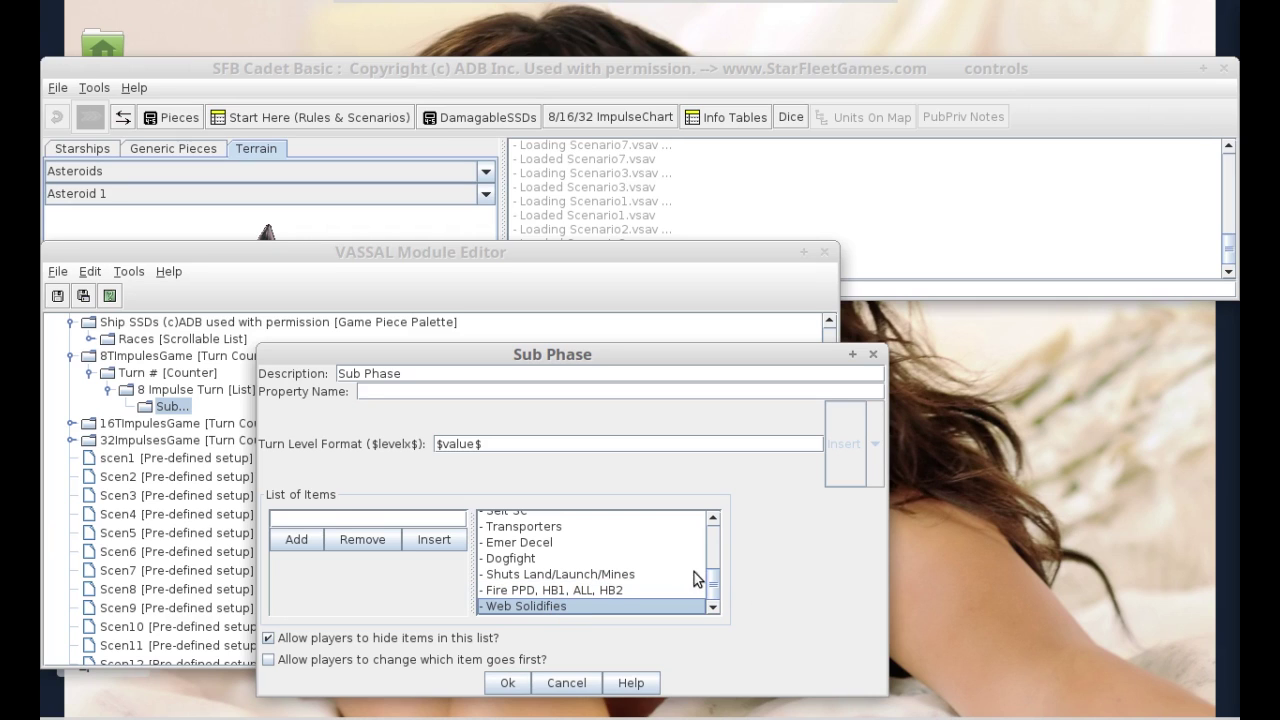
{"action": "mouse_move", "coordinate": [713, 586]}
{"action": "left_mouse_down"}
{"action": "mouse_move", "coordinate": [711, 514]}
{"action": "mouse_move", "coordinate": [710, 610]}
{"action": "left_mouse_up"}
{"action": "left_click", "coordinate": [555, 688]}
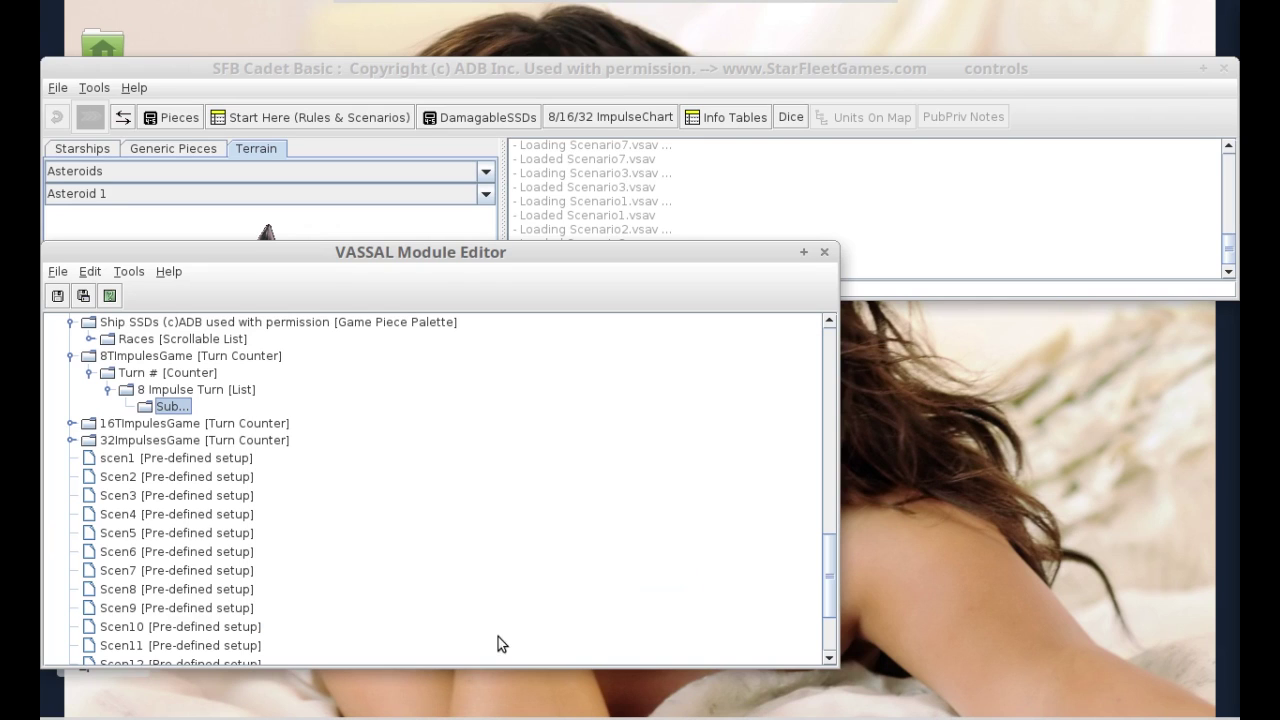
- Retrace the 8TImpulesGame counter's nested levels, collapse it and expand the 16TImpulesGame turn counter
{"action": "left_click", "coordinate": [147, 391]}
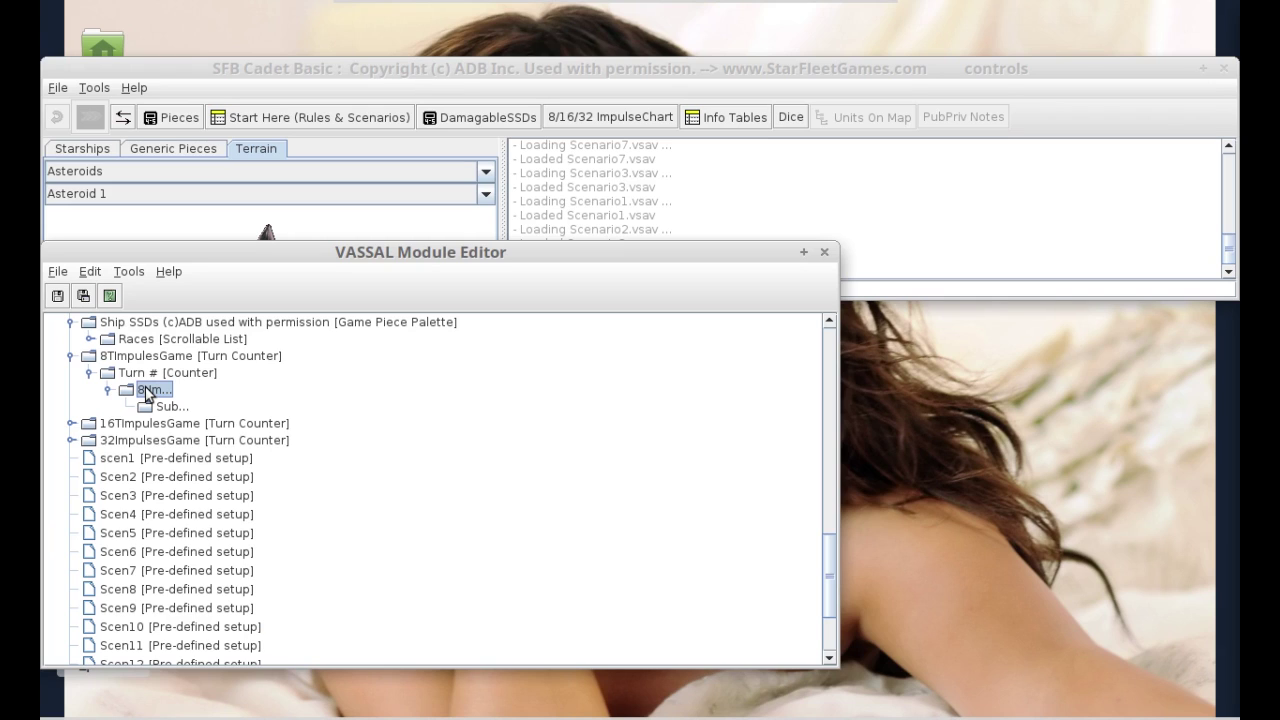
{"action": "left_click", "coordinate": [145, 374]}
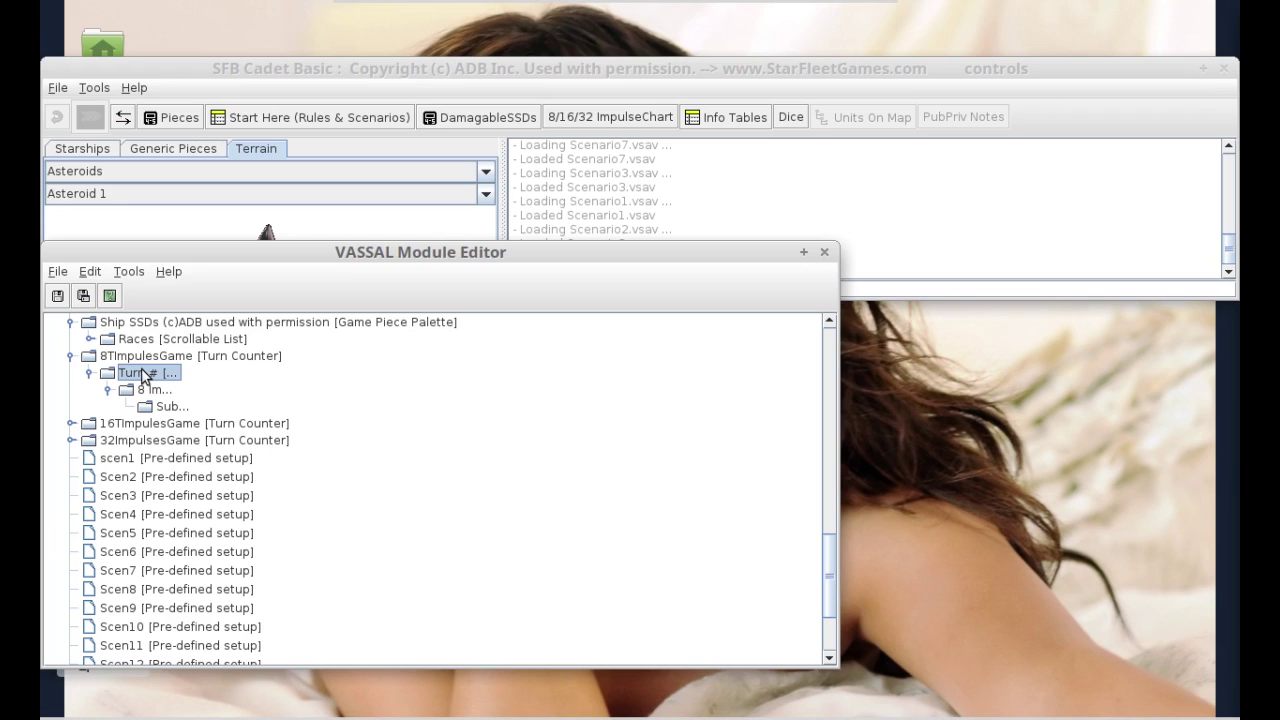
{"action": "left_click", "coordinate": [198, 355]}
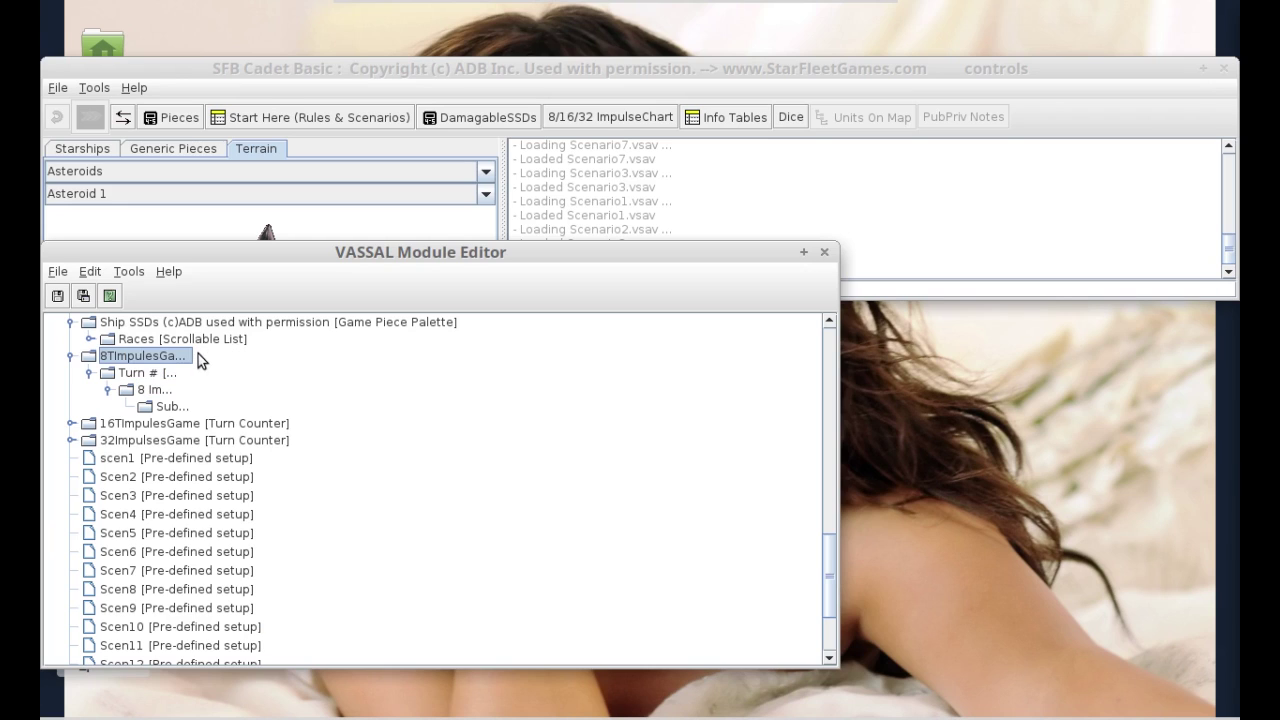
{"action": "left_click", "coordinate": [70, 357]}
{"action": "left_click", "coordinate": [71, 372]}
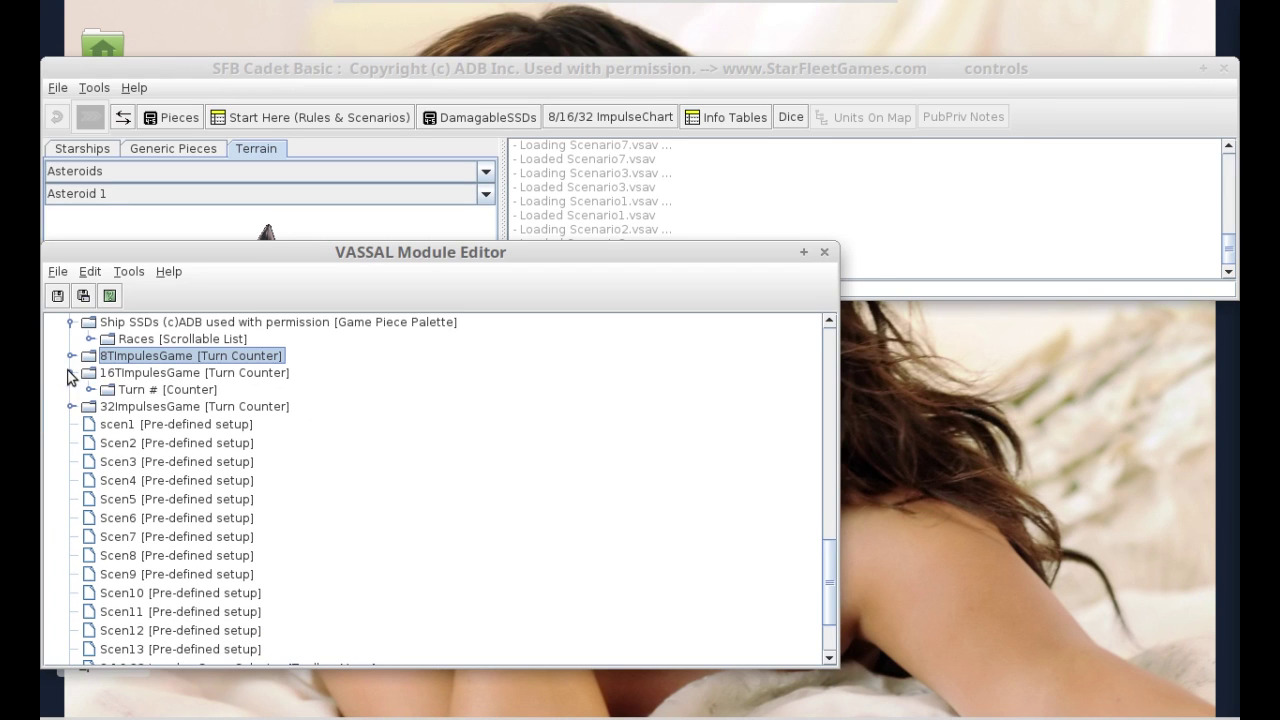
- Review the settings of the 16TImpulesGame turn counter and its Turn # counter, accepting both definitions
{"action": "double_click", "coordinate": [122, 374]}
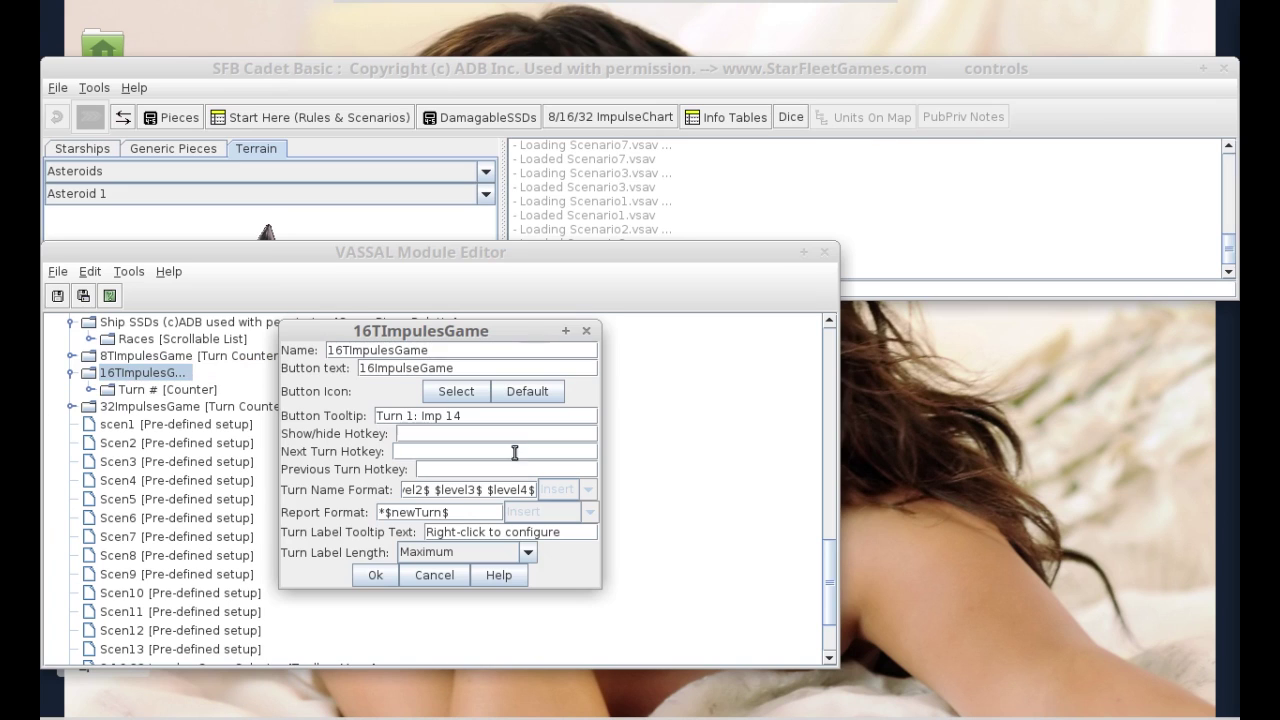
{"action": "left_click", "coordinate": [370, 574]}
{"action": "double_click", "coordinate": [110, 390]}
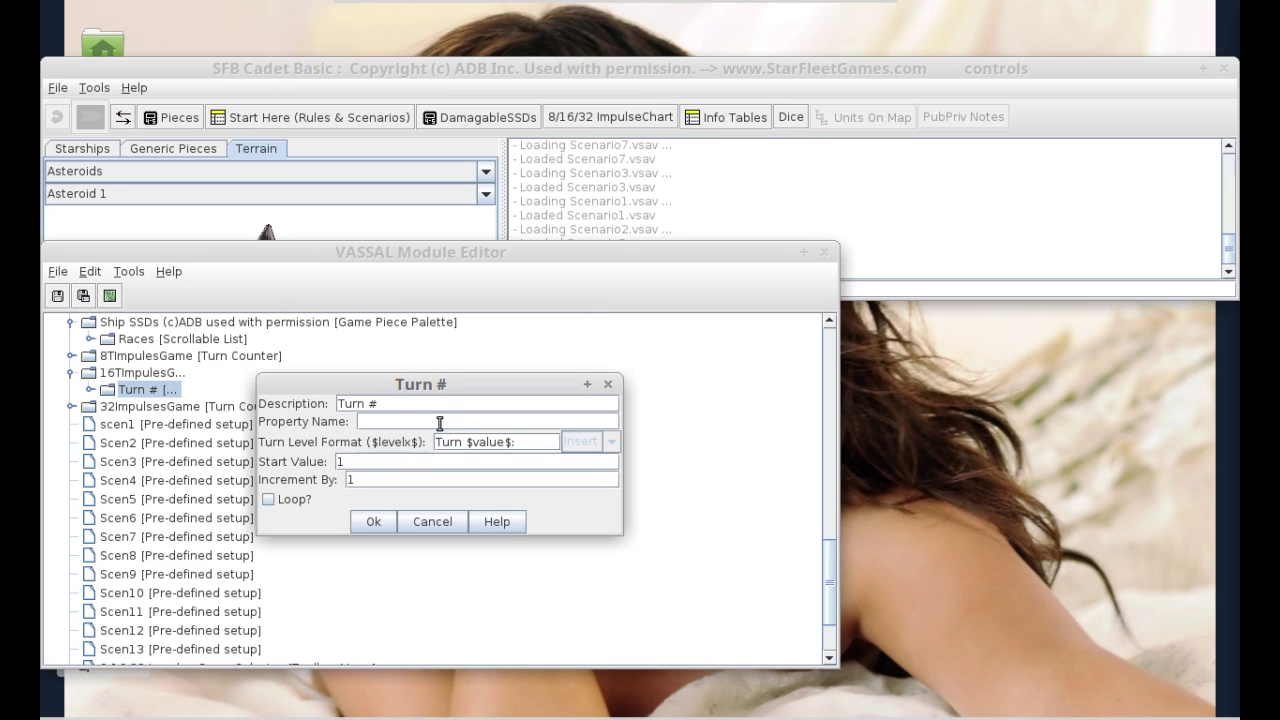
{"action": "left_click", "coordinate": [376, 519]}
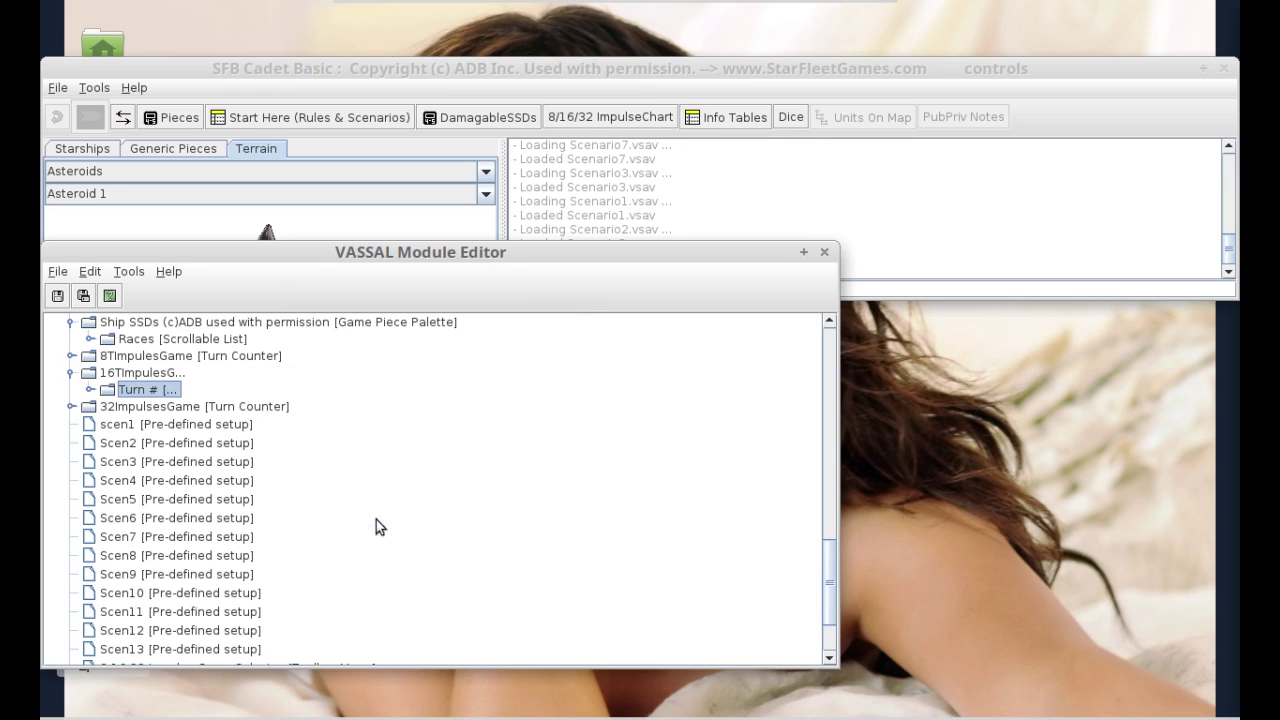
- Review the 16 Impulse Turn list and its nested Sub Phase list under 16TImpulesGame, accepting both definitions
{"action": "left_click", "coordinate": [90, 390]}
{"action": "double_click", "coordinate": [185, 406]}
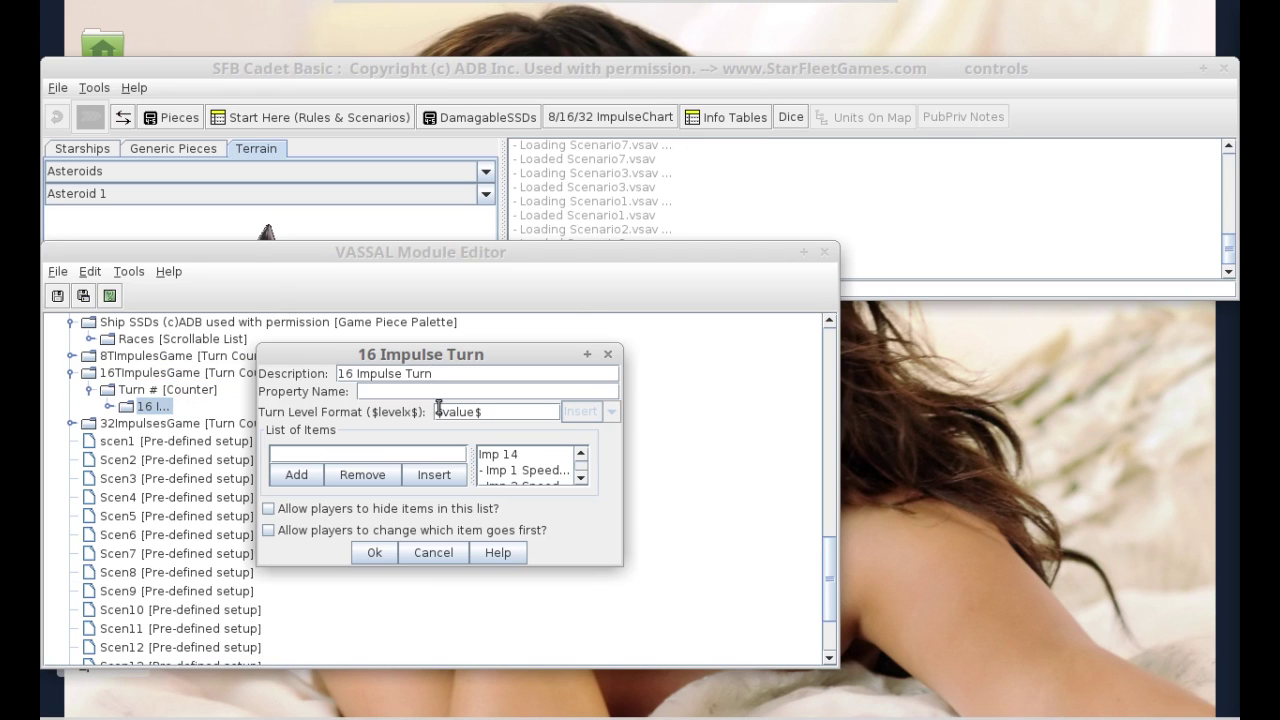
{"action": "left_click", "coordinate": [374, 552]}
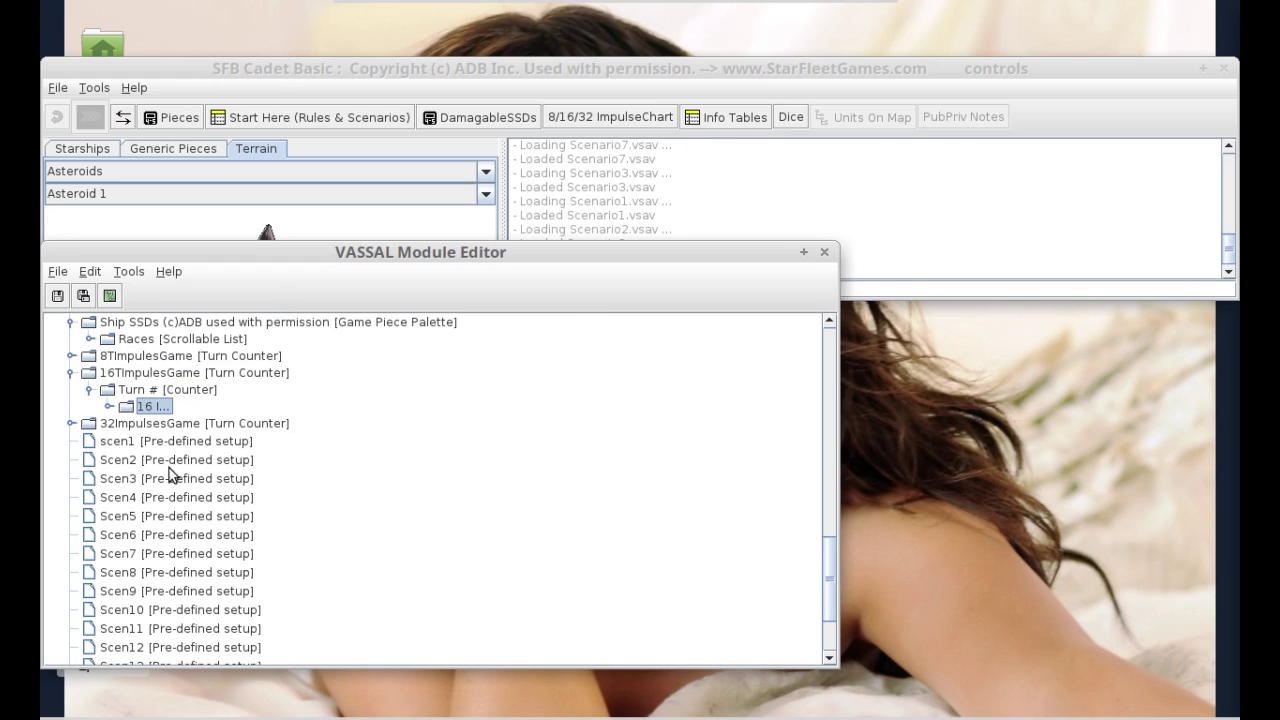
{"action": "left_click", "coordinate": [108, 407]}
{"action": "left_click", "coordinate": [238, 426]}
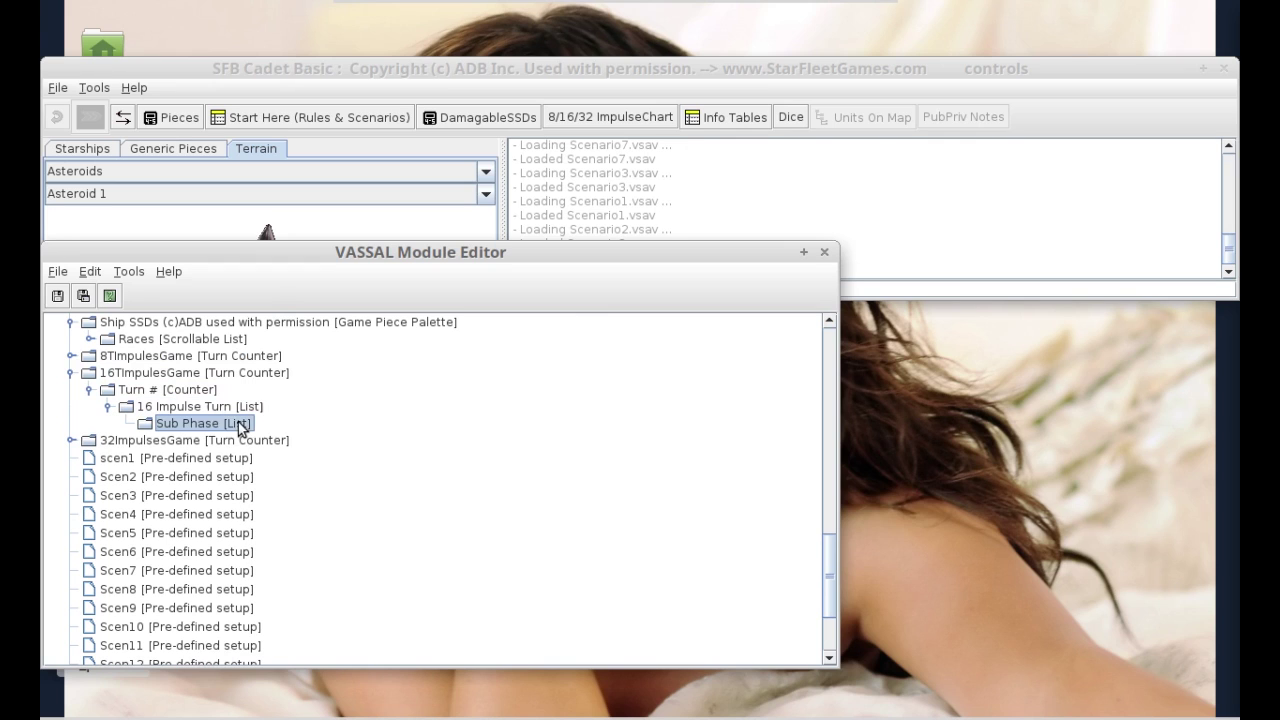
{"action": "double_click", "coordinate": [240, 426]}
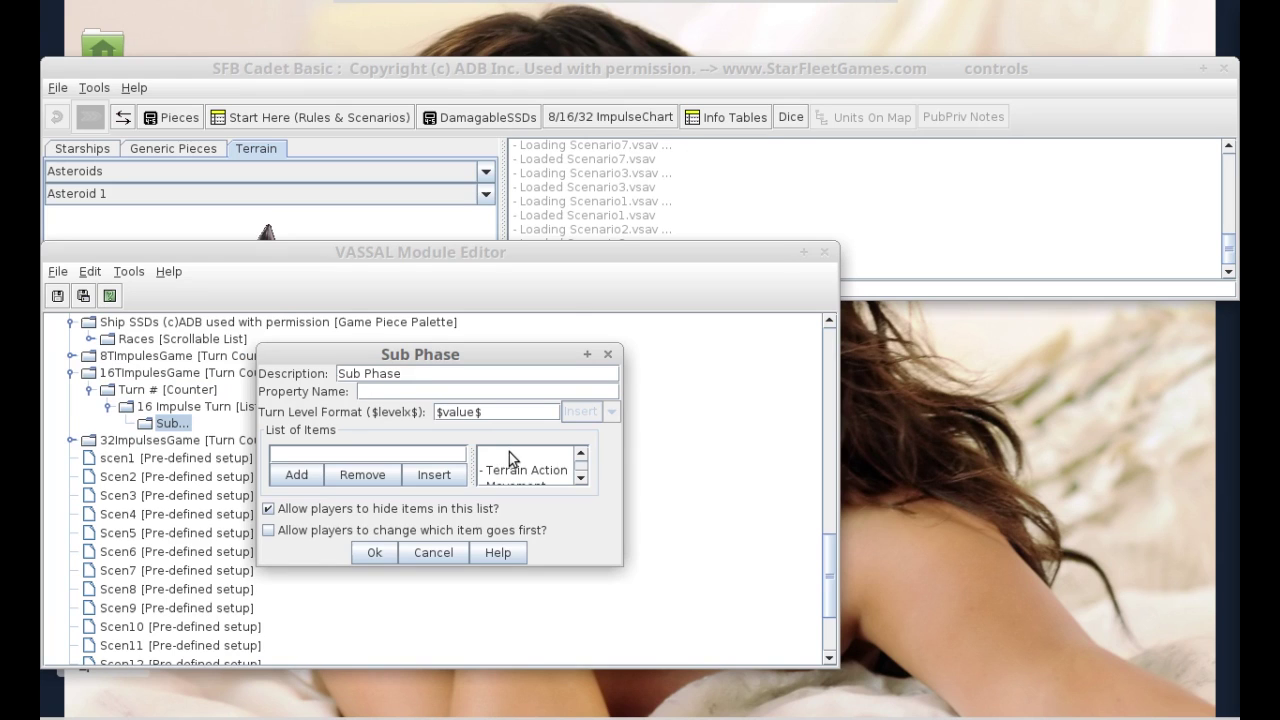
{"action": "left_click", "coordinate": [372, 551]}
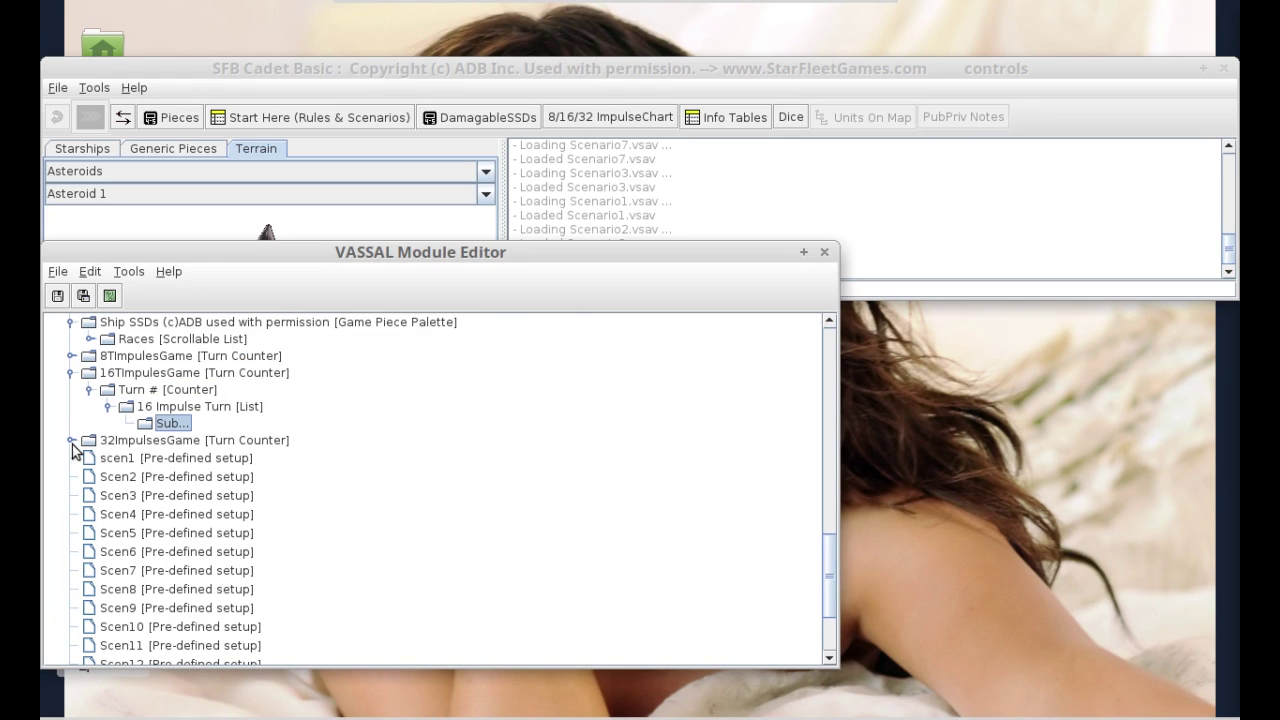
- Expand every level of the 32ImpulsesGame turn counter, review its Sub Phase items in an enlarged window and accept the definition
{"action": "left_click", "coordinate": [71, 441]}
{"action": "left_click", "coordinate": [89, 457]}
{"action": "left_click", "coordinate": [108, 474]}
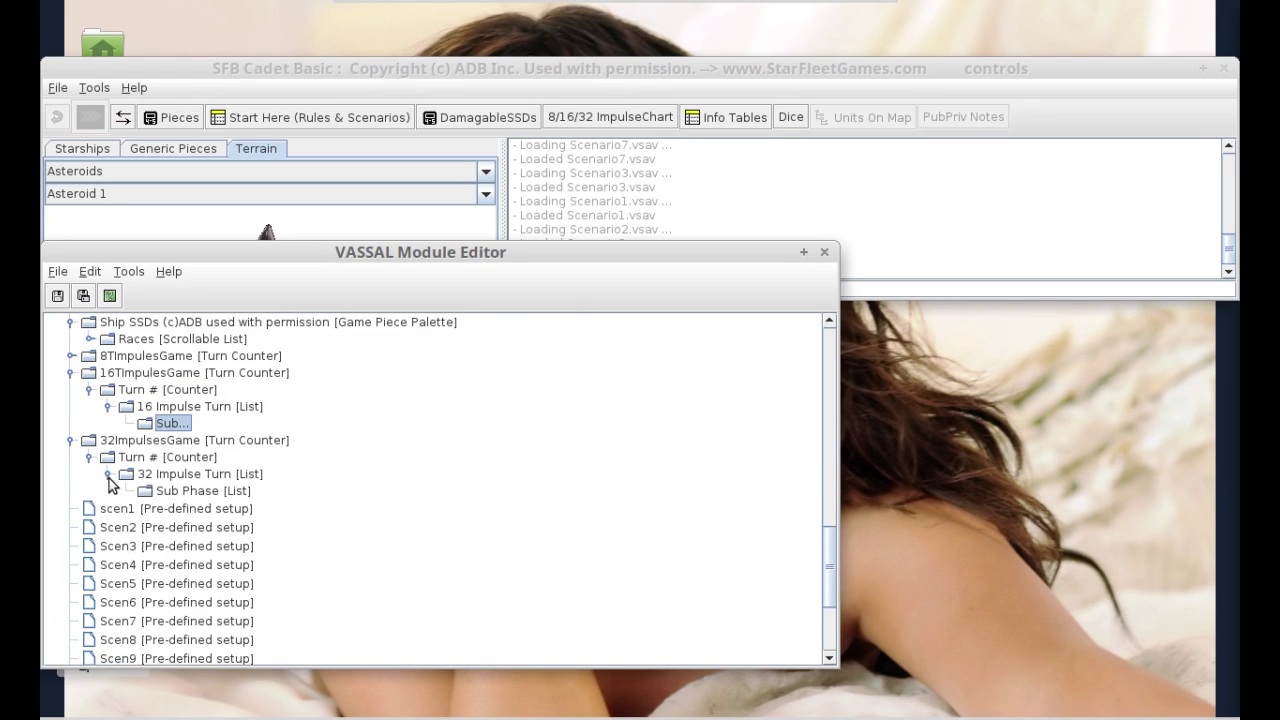
{"action": "double_click", "coordinate": [162, 491]}
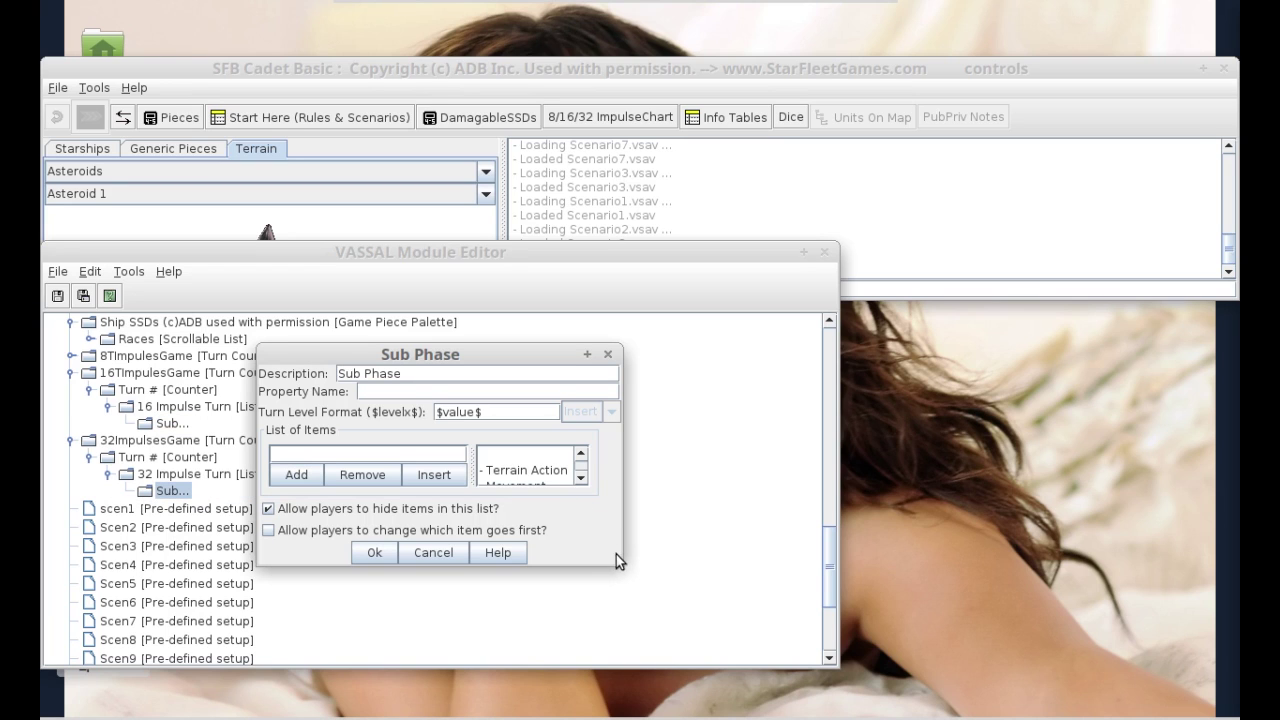
{"action": "left_click_drag", "start_coordinate": [615, 556], "coordinate": [795, 655]}
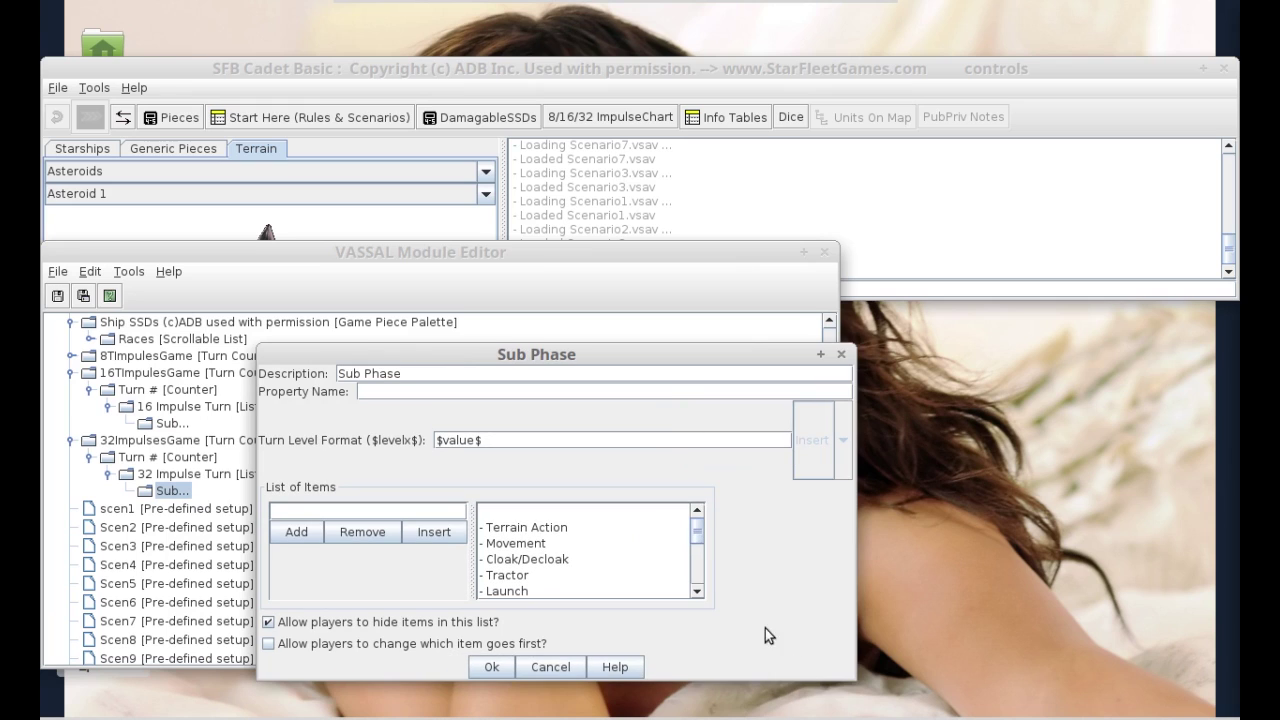
{"action": "left_click_drag", "start_coordinate": [698, 540], "coordinate": [707, 474]}
{"action": "left_click", "coordinate": [489, 666]}
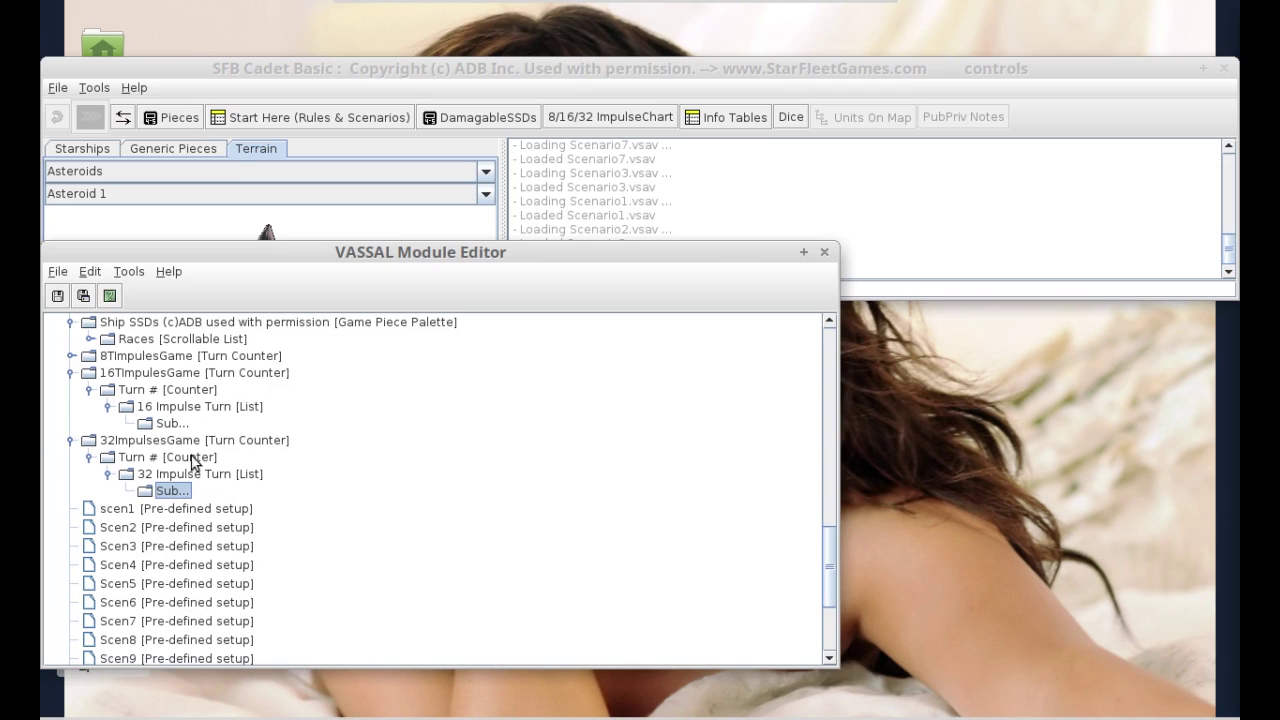
- Open the 32 Impulse Turn list and enlarge its window to read the speeds for each impulse in full
{"action": "left_click", "coordinate": [193, 474]}
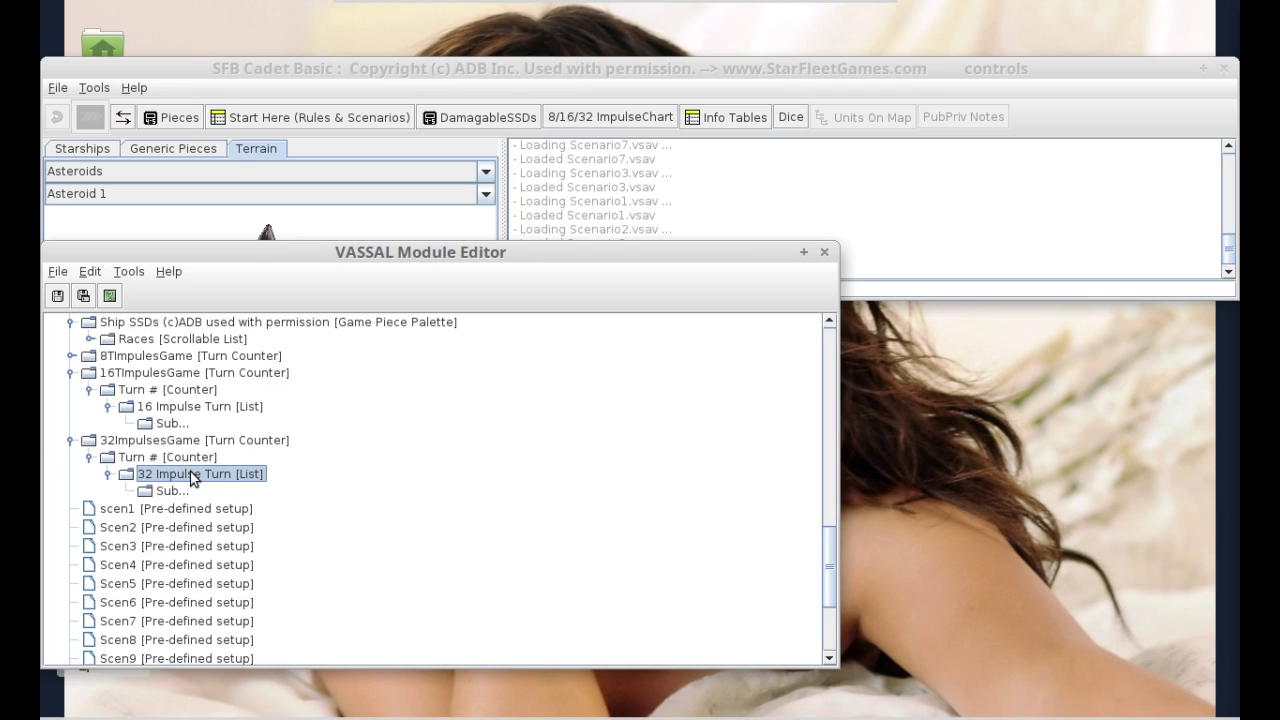
{"action": "double_click", "coordinate": [193, 476]}
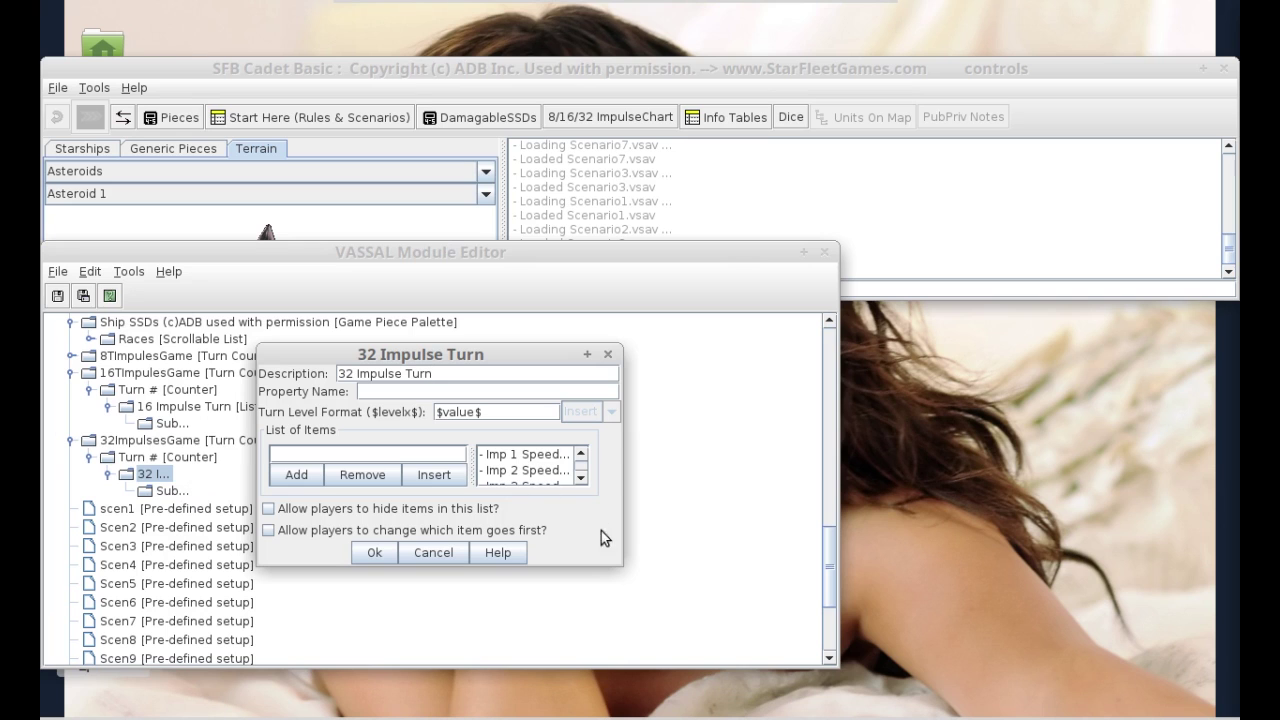
{"action": "left_click_drag", "start_coordinate": [626, 569], "coordinate": [1190, 709]}
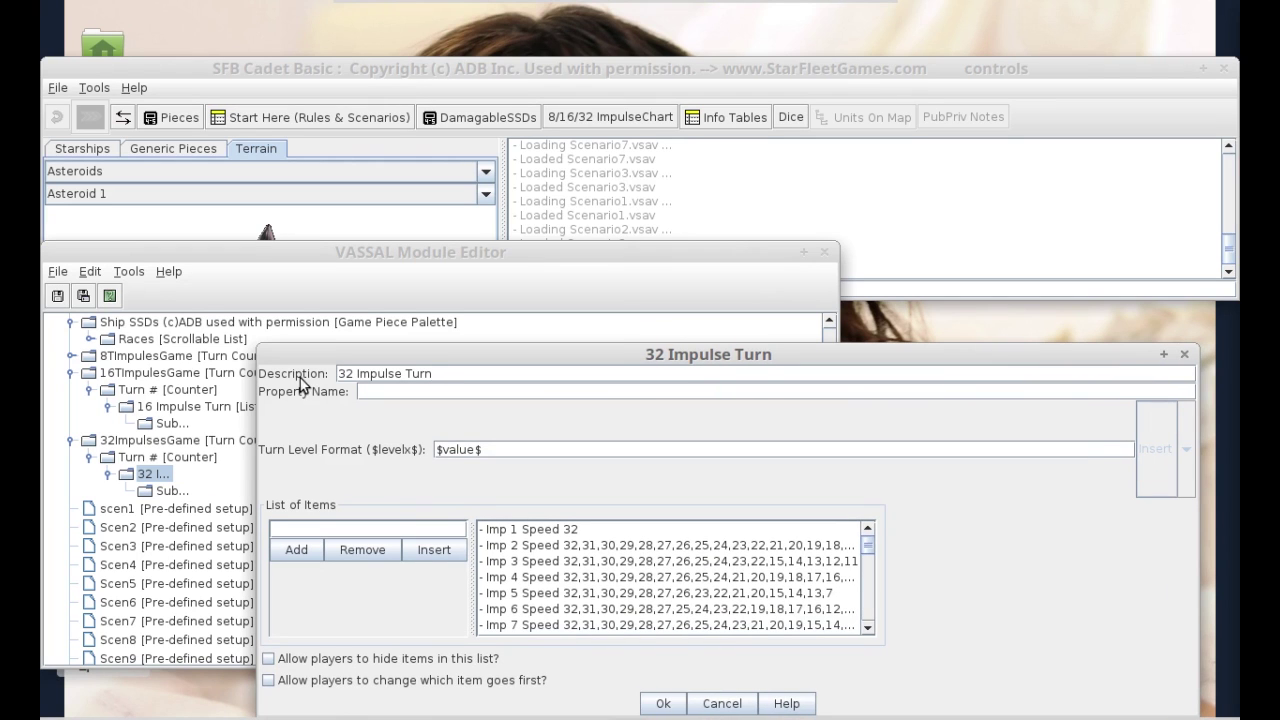
{"action": "left_click_drag", "start_coordinate": [263, 355], "coordinate": [86, 164]}
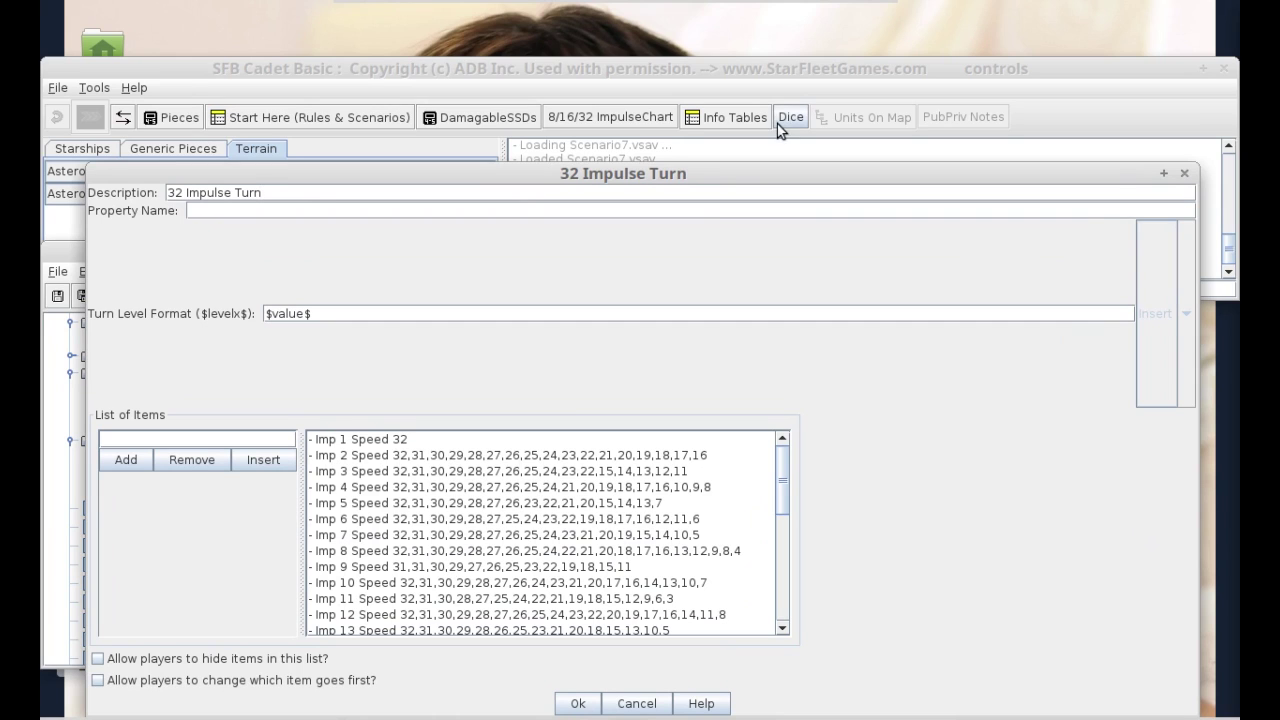
- Open the module's info tables at ImpulseChart32 and place the taller chart window beside the 32 Impulse Turn list for comparison
{"action": "left_click", "coordinate": [726, 115]}
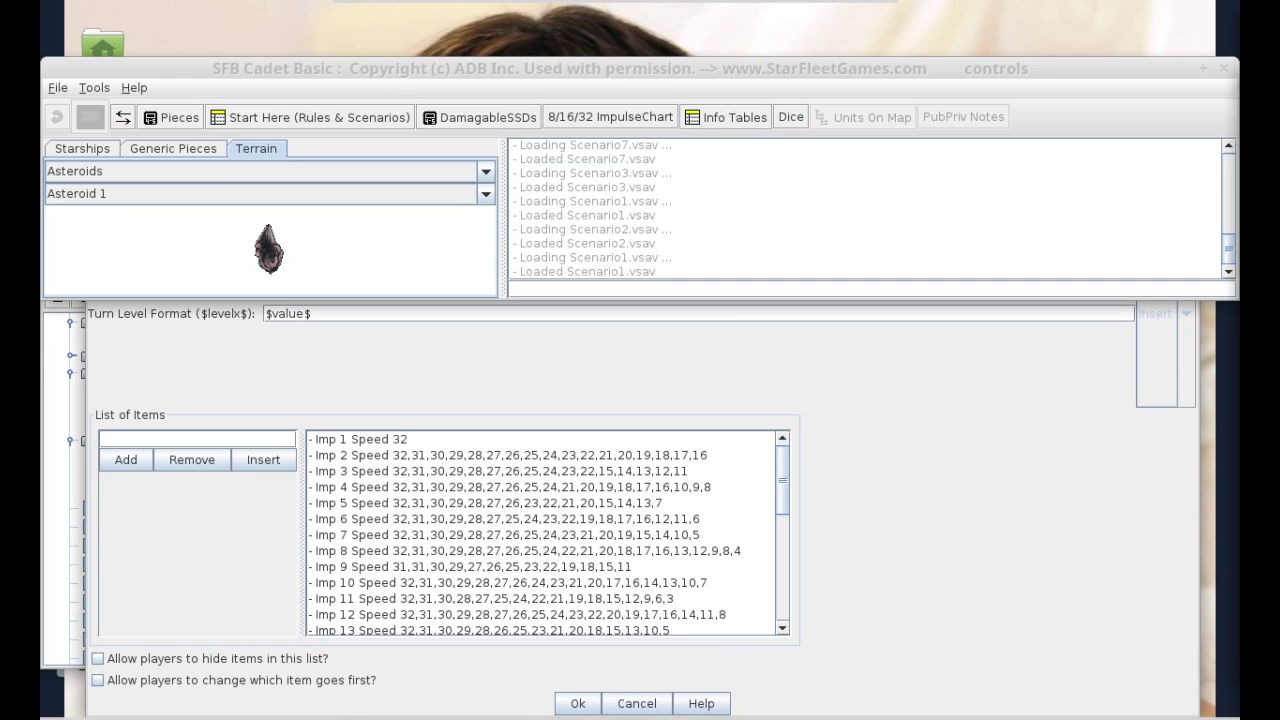
{"action": "left_click_drag", "start_coordinate": [1279, 60], "coordinate": [1004, 50]}
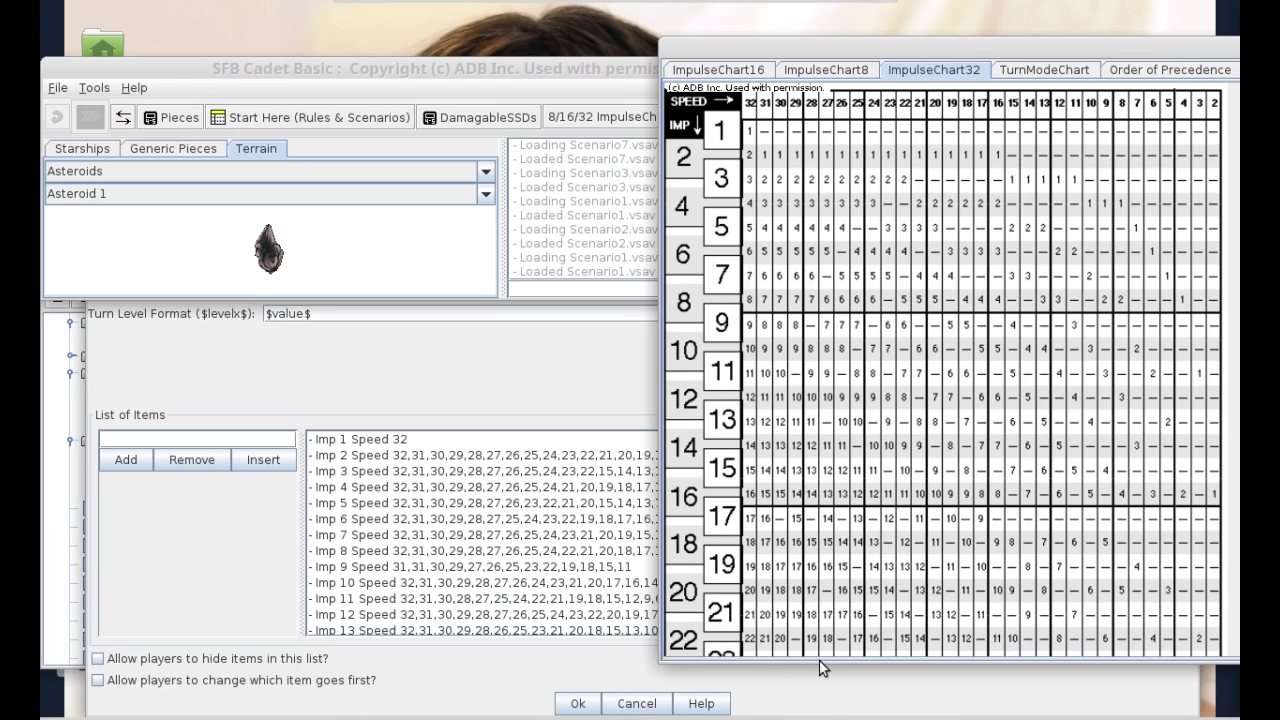
{"action": "left_click_drag", "start_coordinate": [817, 655], "coordinate": [824, 705]}
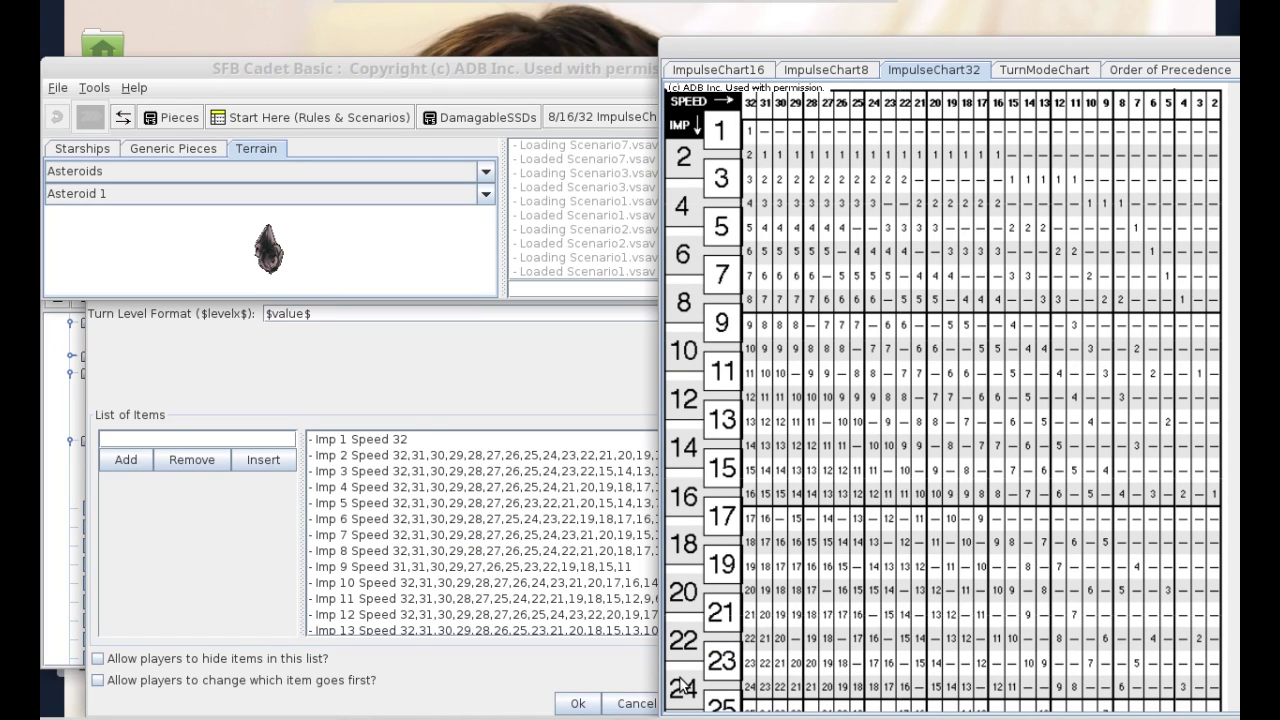
- Compare the full ImpulseChart32 with the Imp 8 entry of the 32 Impulse Turn list, then close the list definition without changes
{"action": "scroll", "coordinate": [940, 400], "scroll_direction": "down", "scroll_amount": 5}
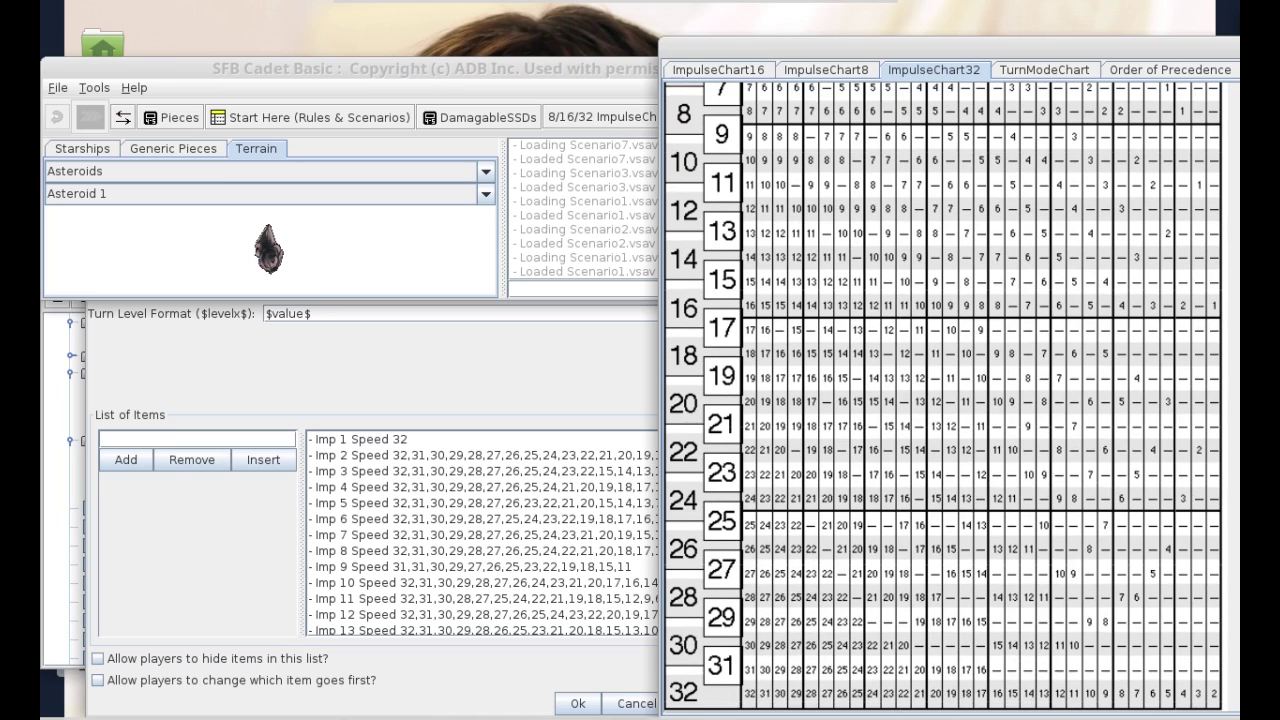
{"action": "scroll", "coordinate": [940, 400], "scroll_direction": "up", "scroll_amount": 5}
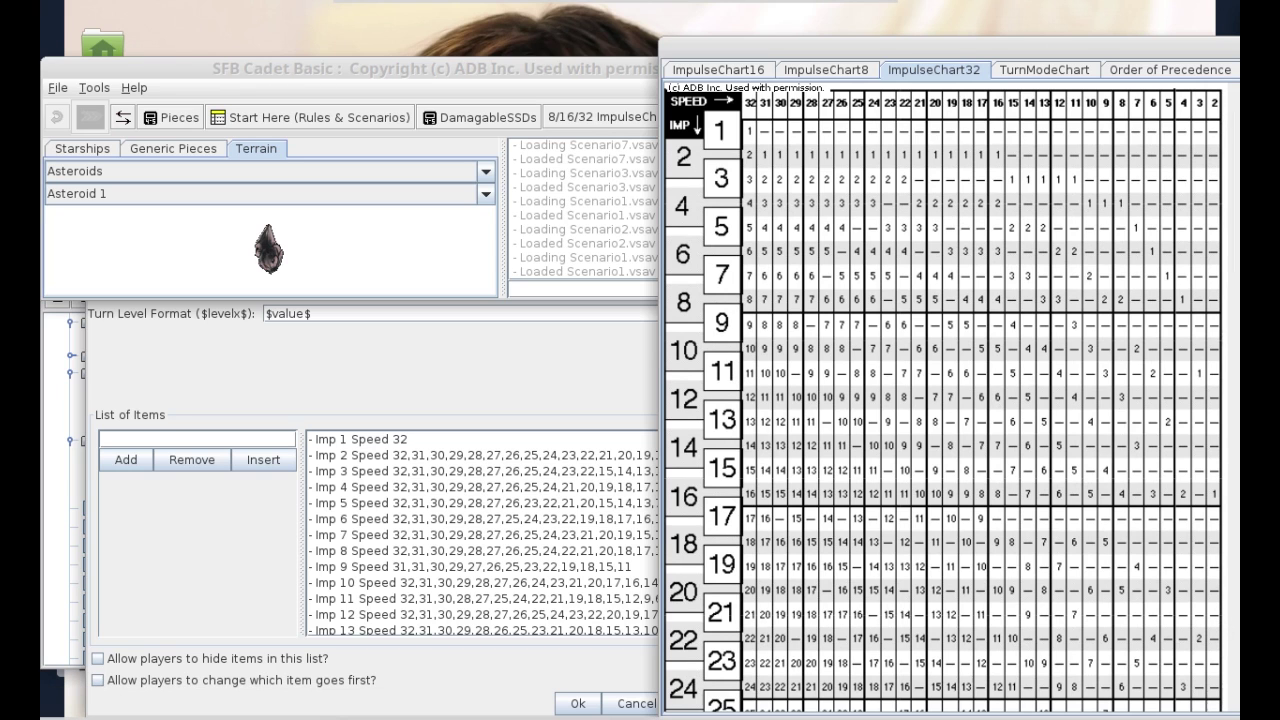
{"action": "scroll", "coordinate": [945, 400], "scroll_direction": "down", "scroll_amount": 3}
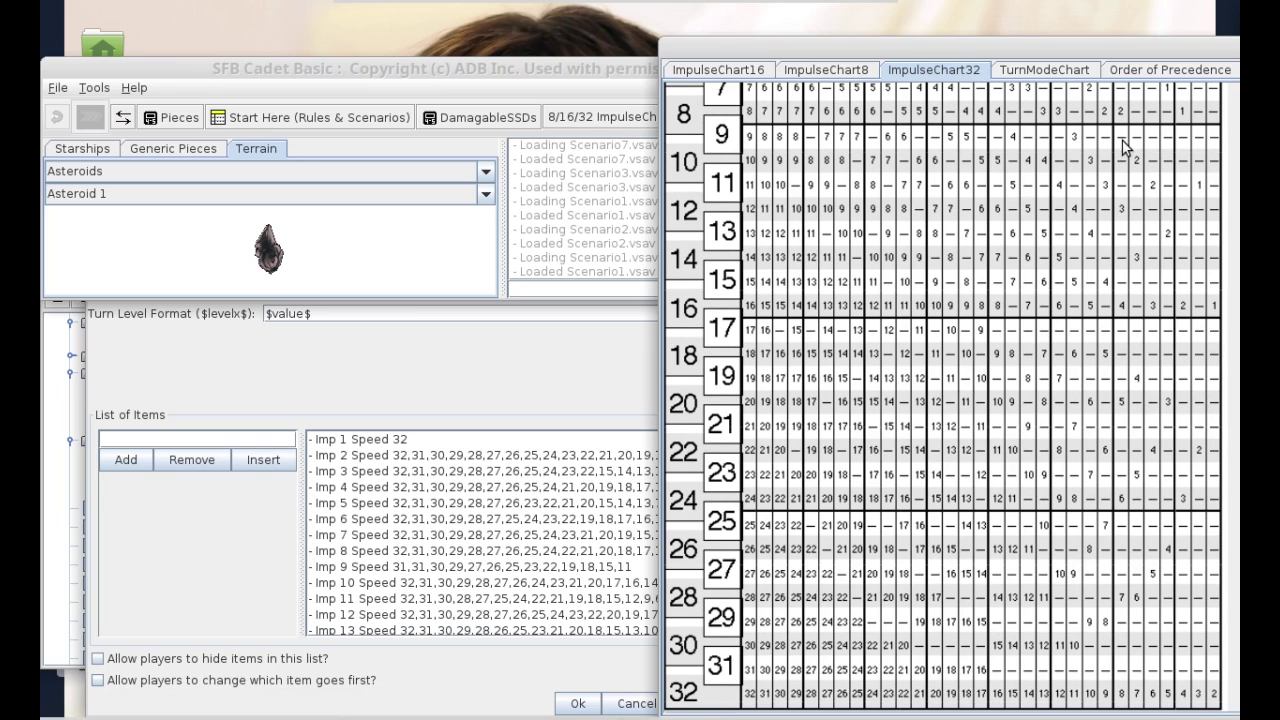
{"action": "scroll", "coordinate": [944, 400], "scroll_direction": "up", "scroll_amount": 3}
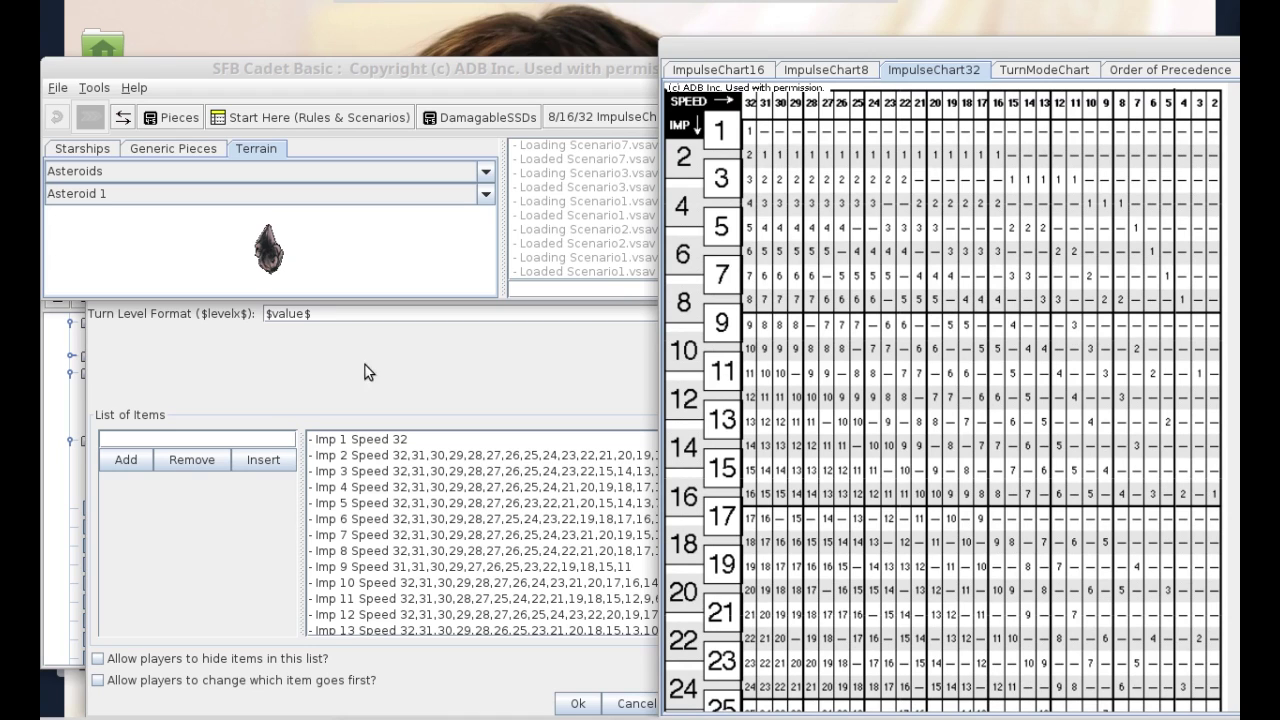
{"action": "left_click", "coordinate": [388, 552]}
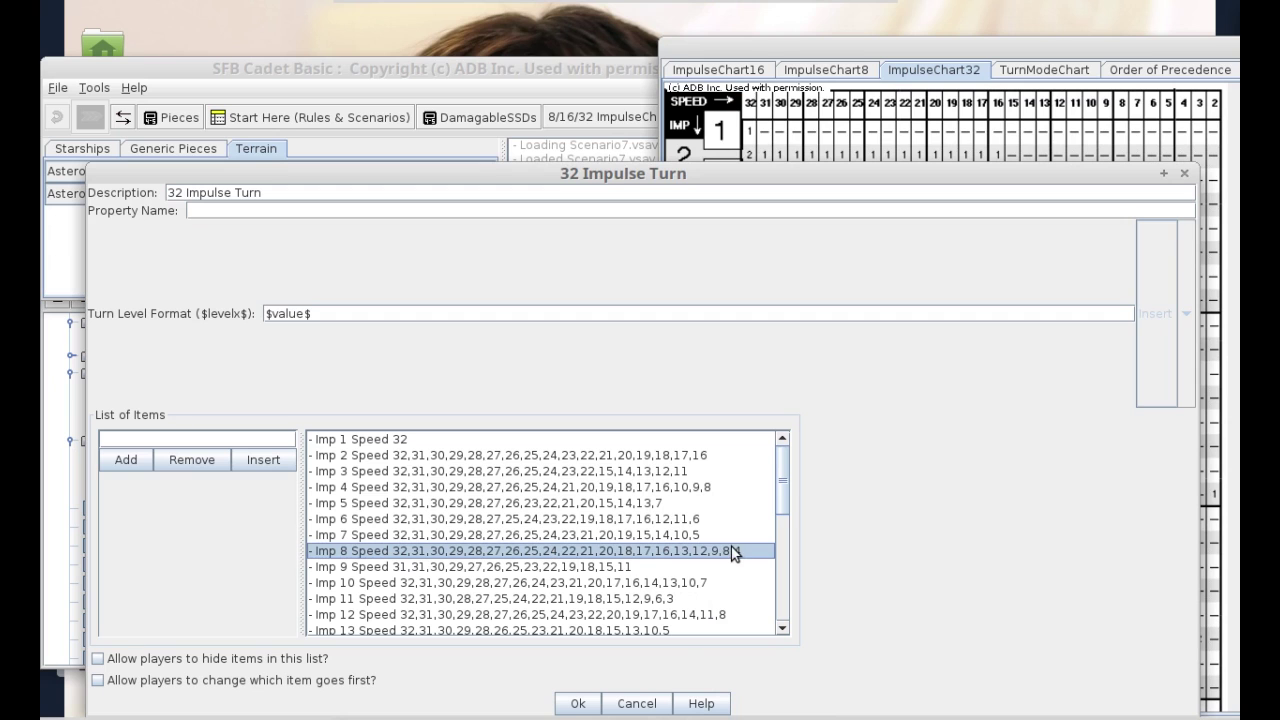
{"action": "left_click", "coordinate": [1129, 53]}
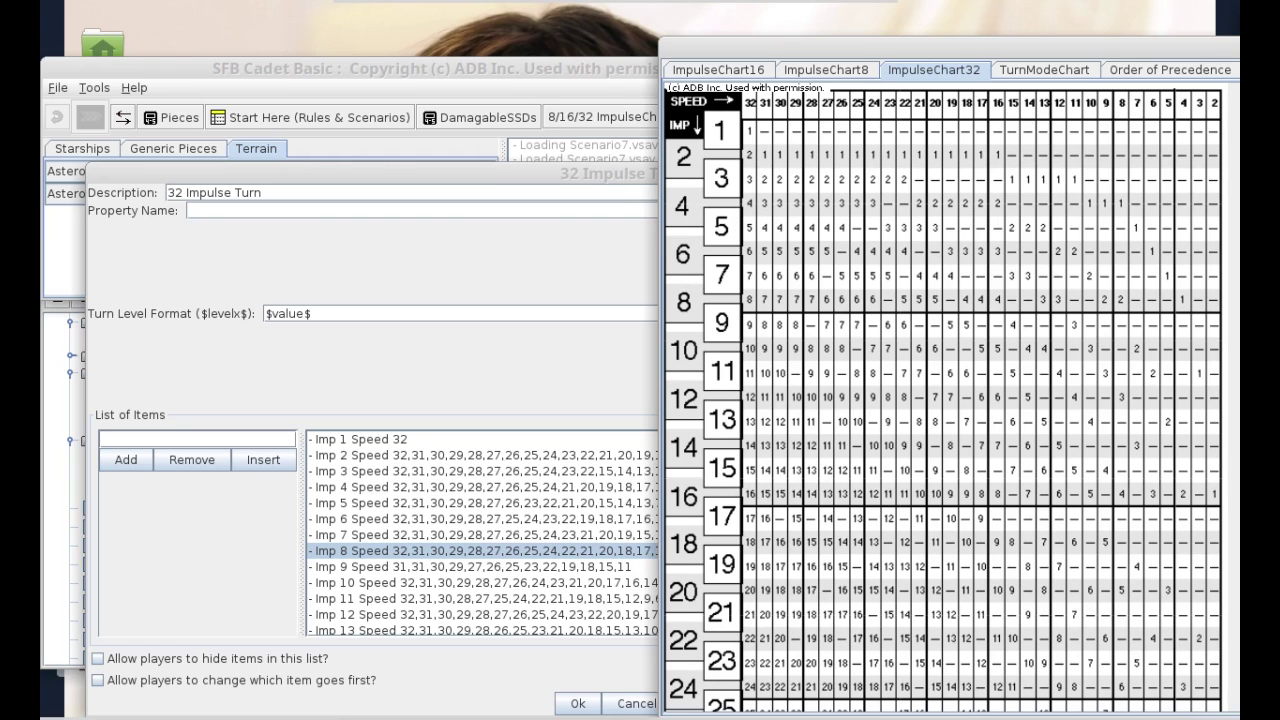
{"action": "key", "text": "alt+Tab"}
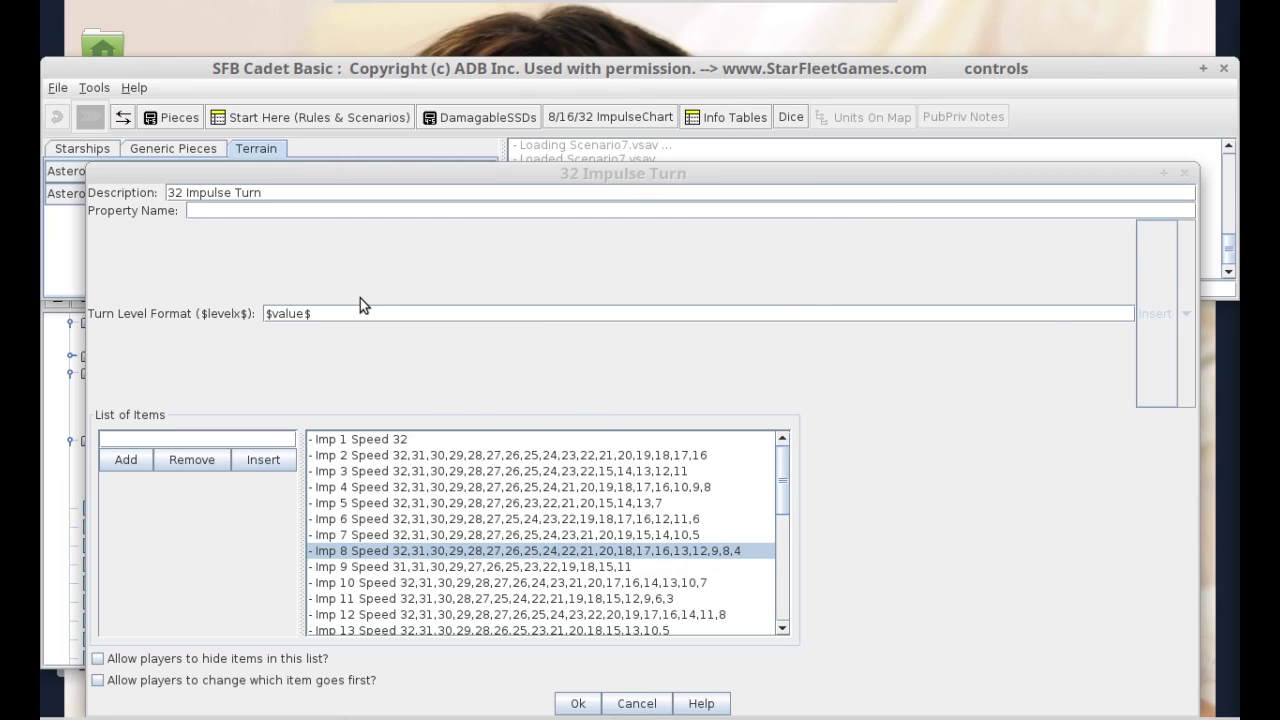
{"action": "left_click", "coordinate": [625, 704]}
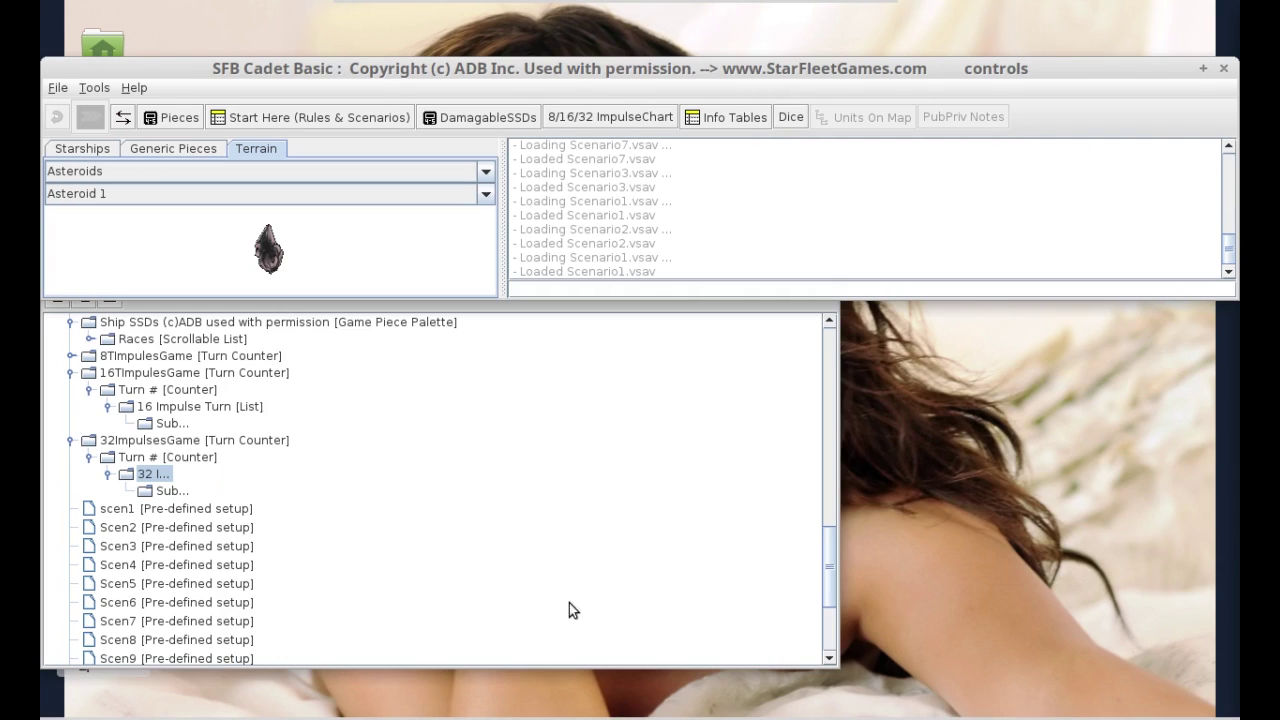
- Review the Turn # counter and the 32ImpulsesGame settings, accept both definitions and collapse the 32ImpulsesGame turn counter
{"action": "double_click", "coordinate": [183, 458]}
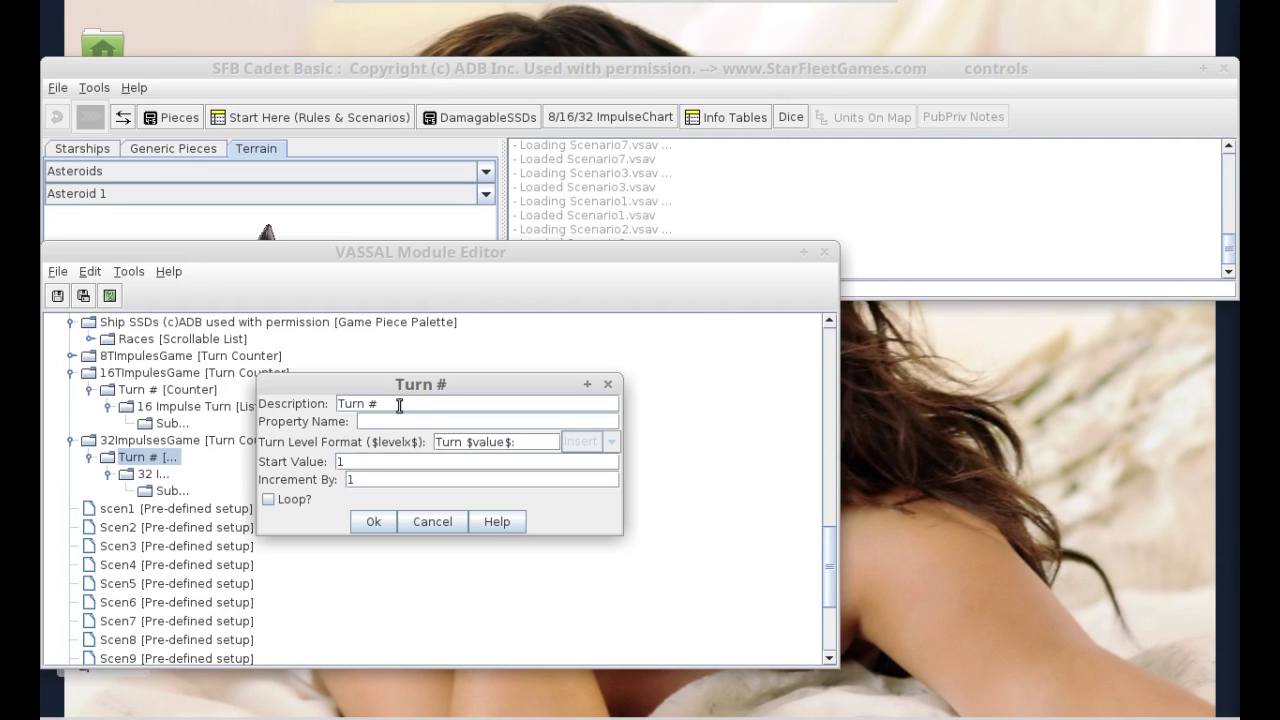
{"action": "left_click", "coordinate": [372, 522]}
{"action": "double_click", "coordinate": [272, 441]}
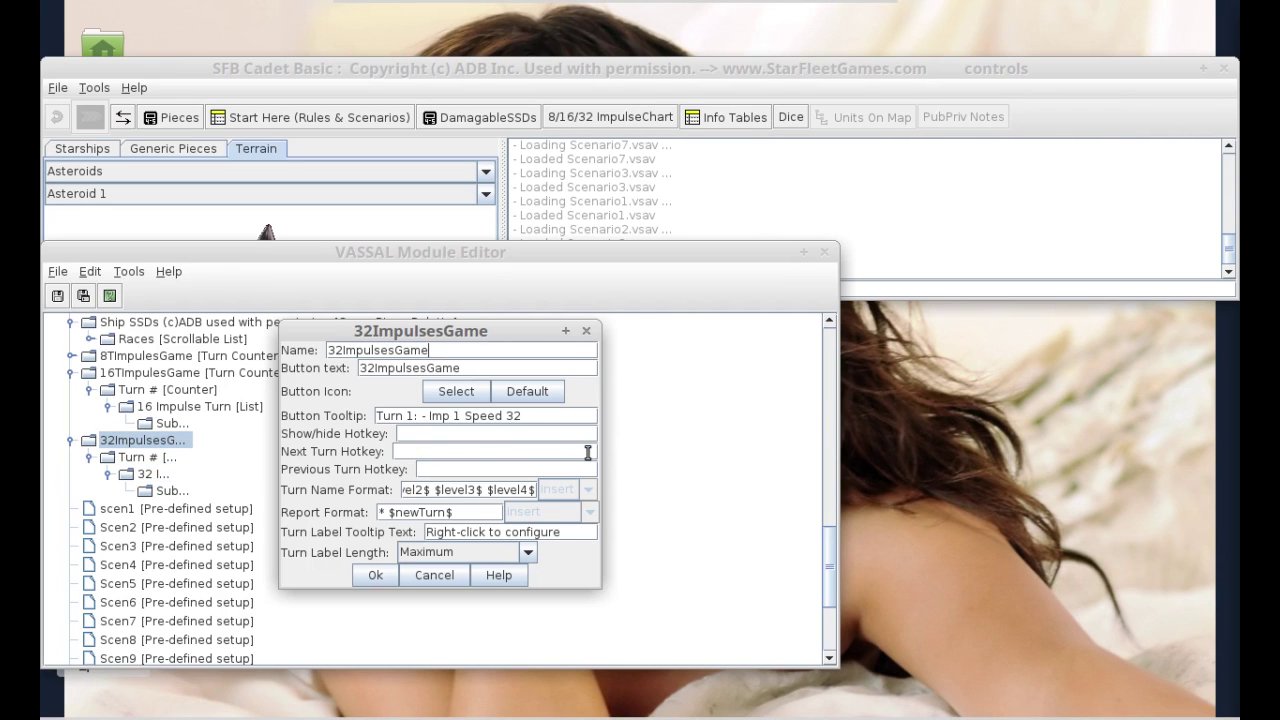
{"action": "left_click", "coordinate": [372, 576]}
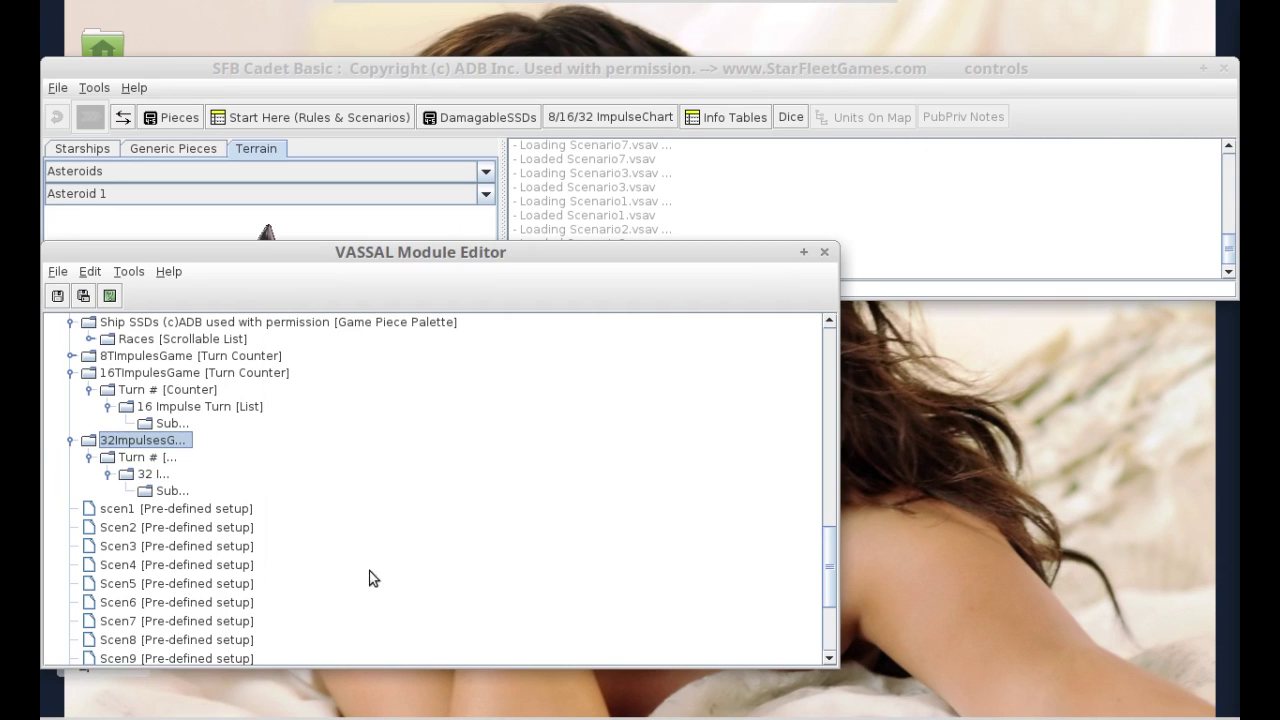
{"action": "left_click", "coordinate": [70, 440]}
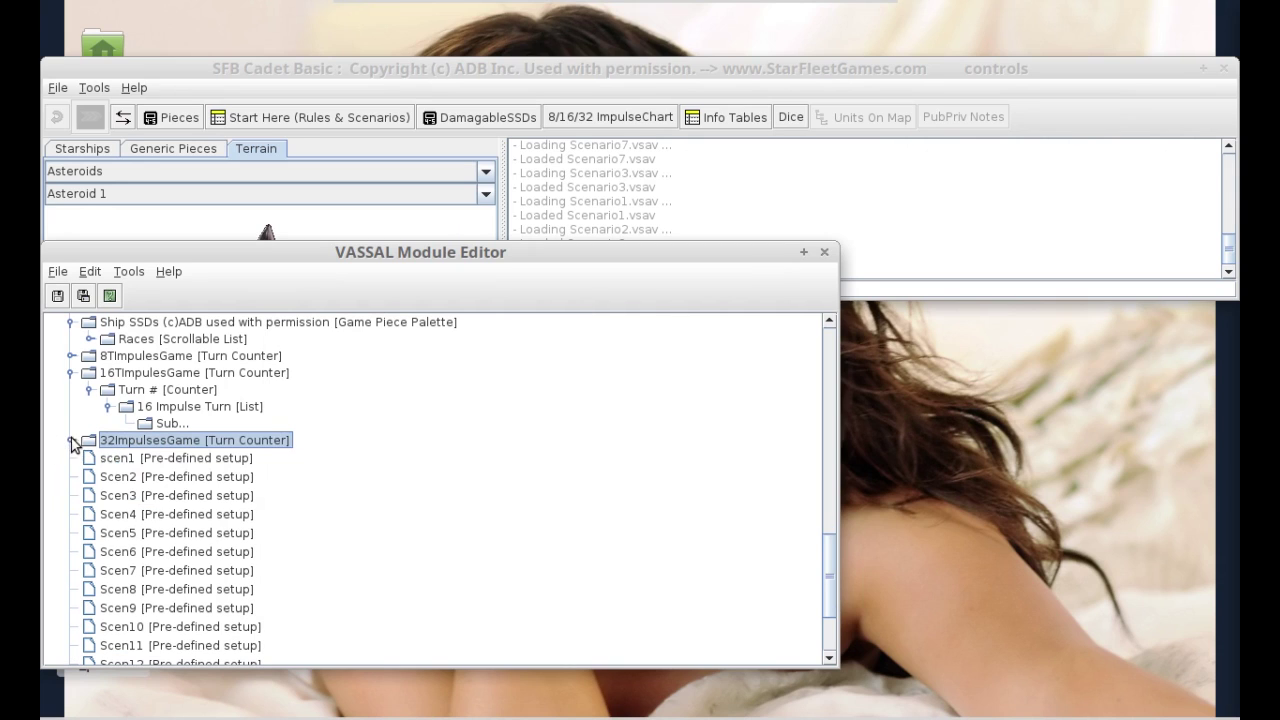
- Review the scen1 pre-defined setup and its saved game file, accept it and look through the remaining scenario setups
{"action": "double_click", "coordinate": [183, 459]}
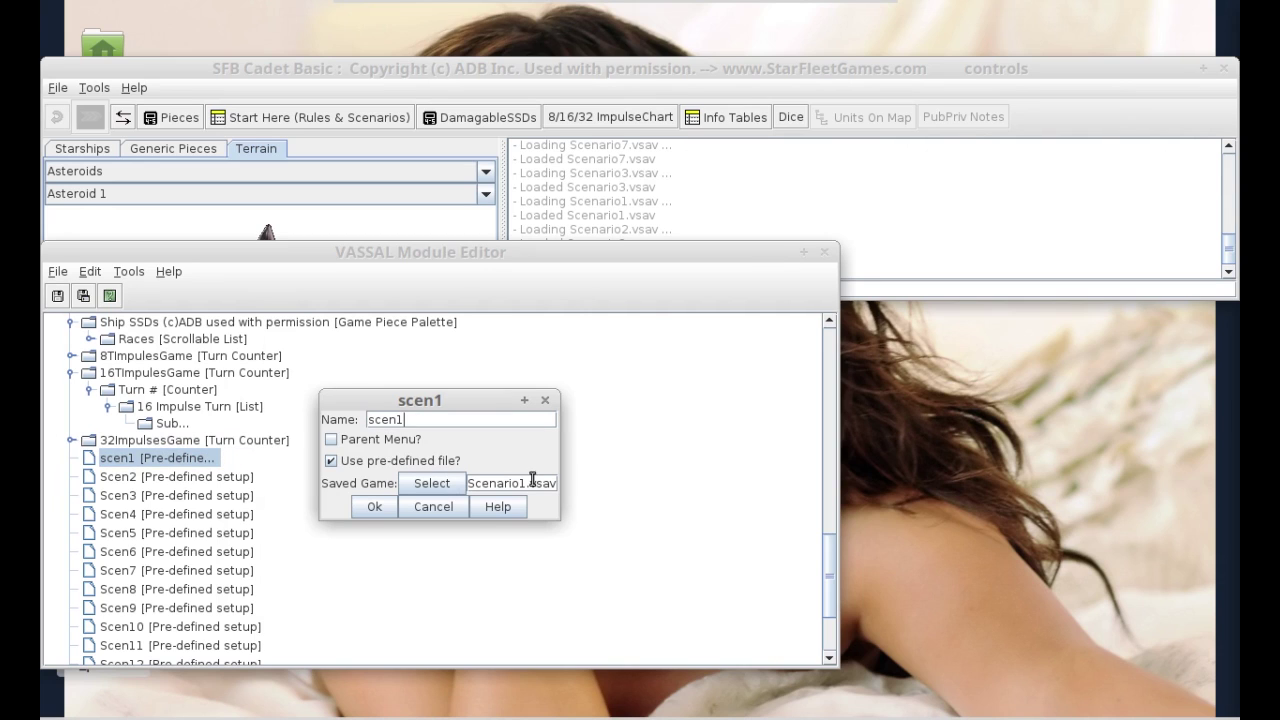
{"action": "left_click", "coordinate": [367, 507]}
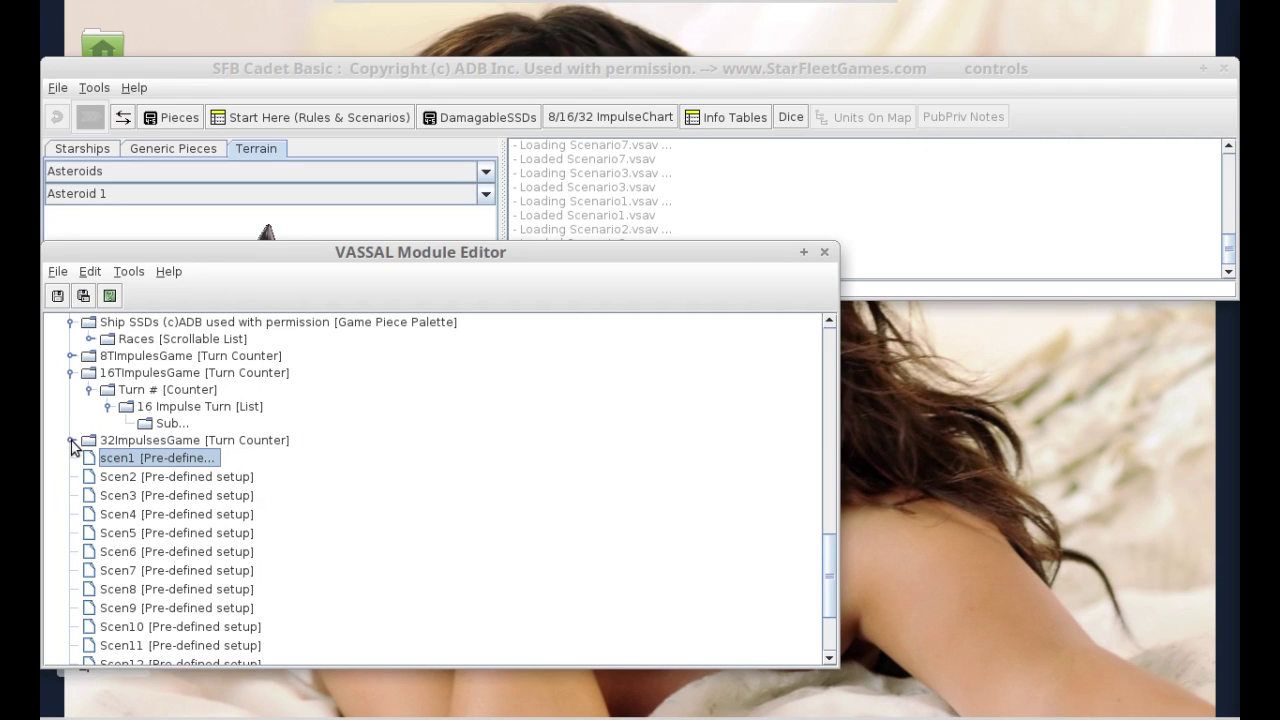
{"action": "scroll", "coordinate": [268, 512], "scroll_direction": "down", "scroll_amount": 3}
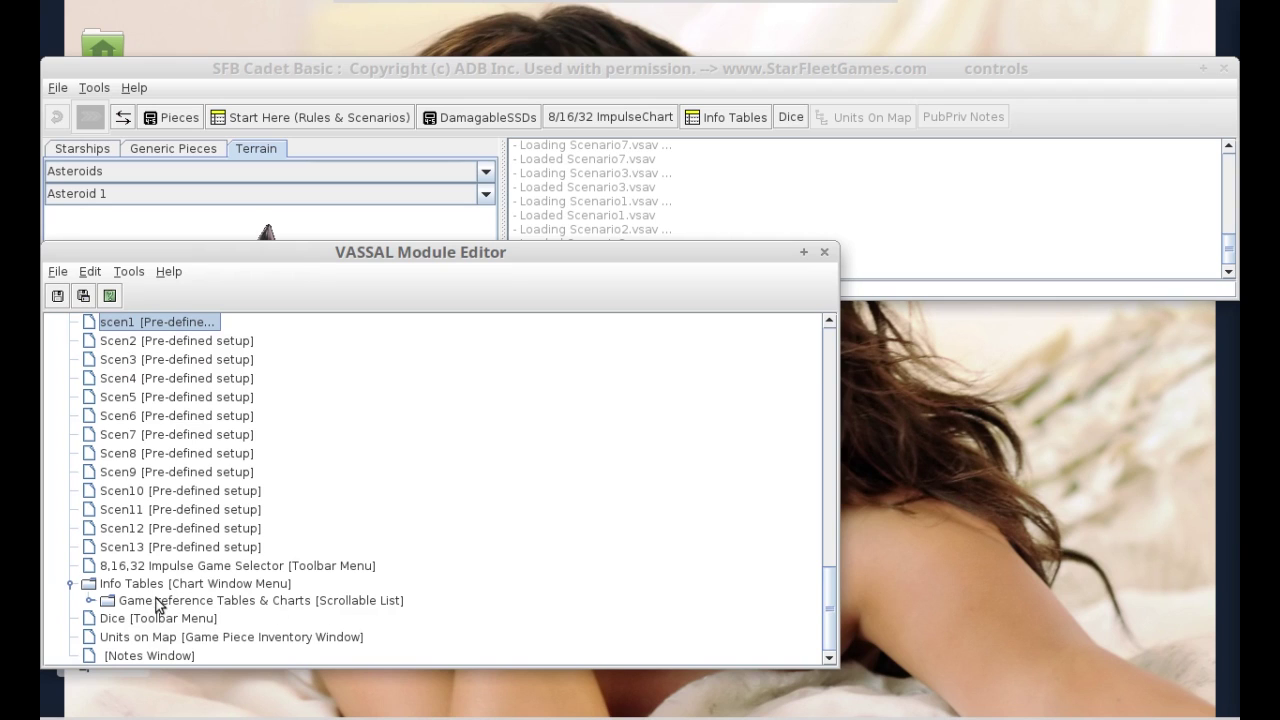
- Expand Game reference Tables & Charts under Info Tables, look over its contents and collapse the Weapons panel
{"action": "left_click", "coordinate": [91, 600]}
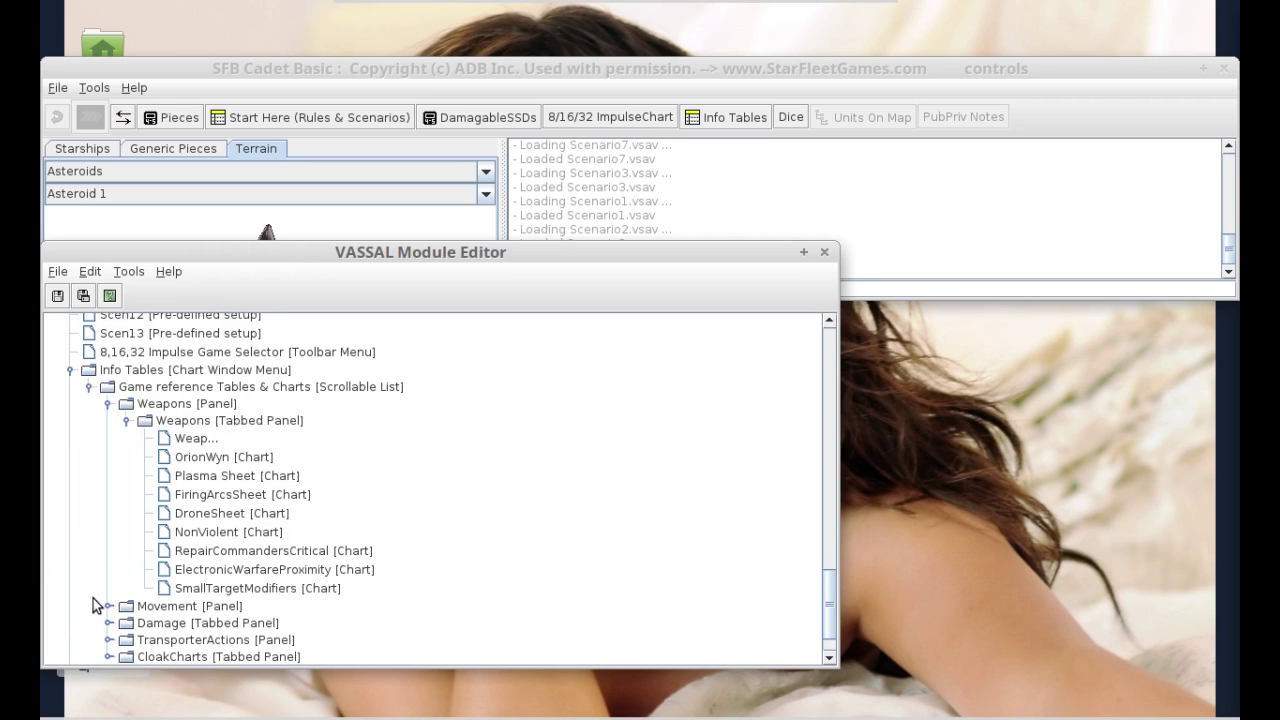
{"action": "scroll", "coordinate": [269, 548], "scroll_direction": "down", "scroll_amount": 3}
{"action": "scroll", "coordinate": [245, 512], "scroll_direction": "up", "scroll_amount": 2}
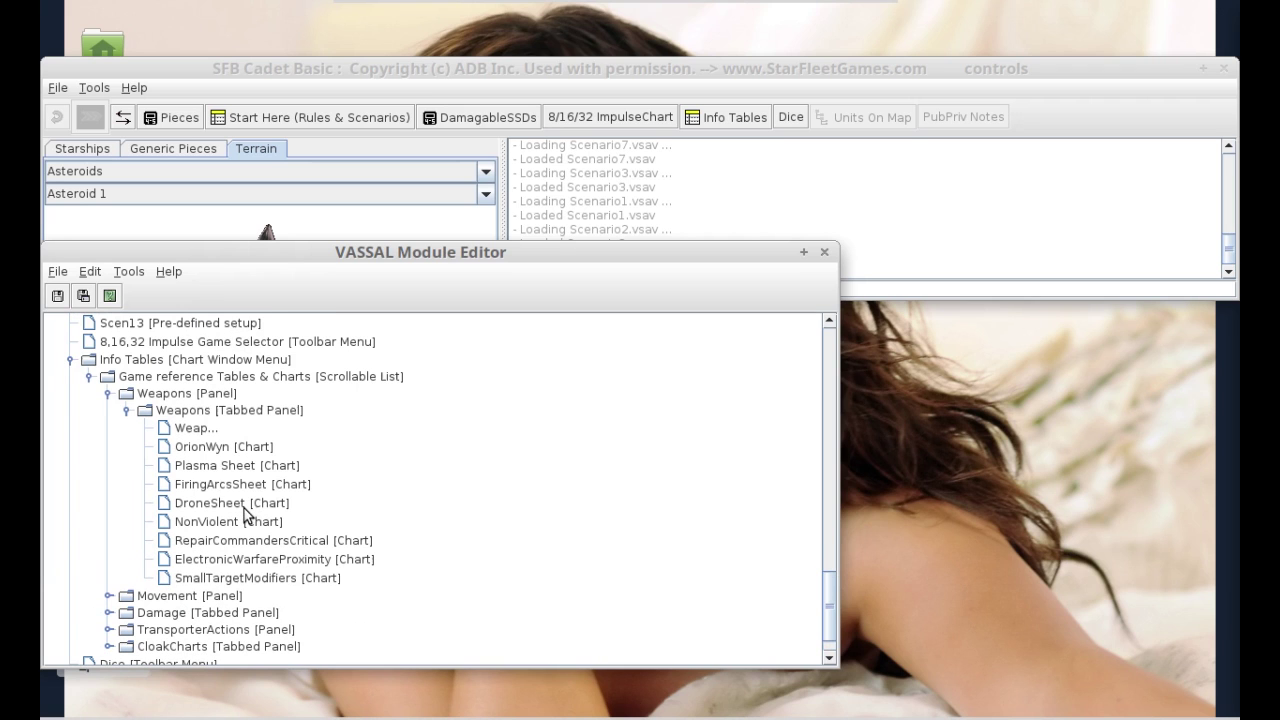
{"action": "left_click", "coordinate": [106, 393]}
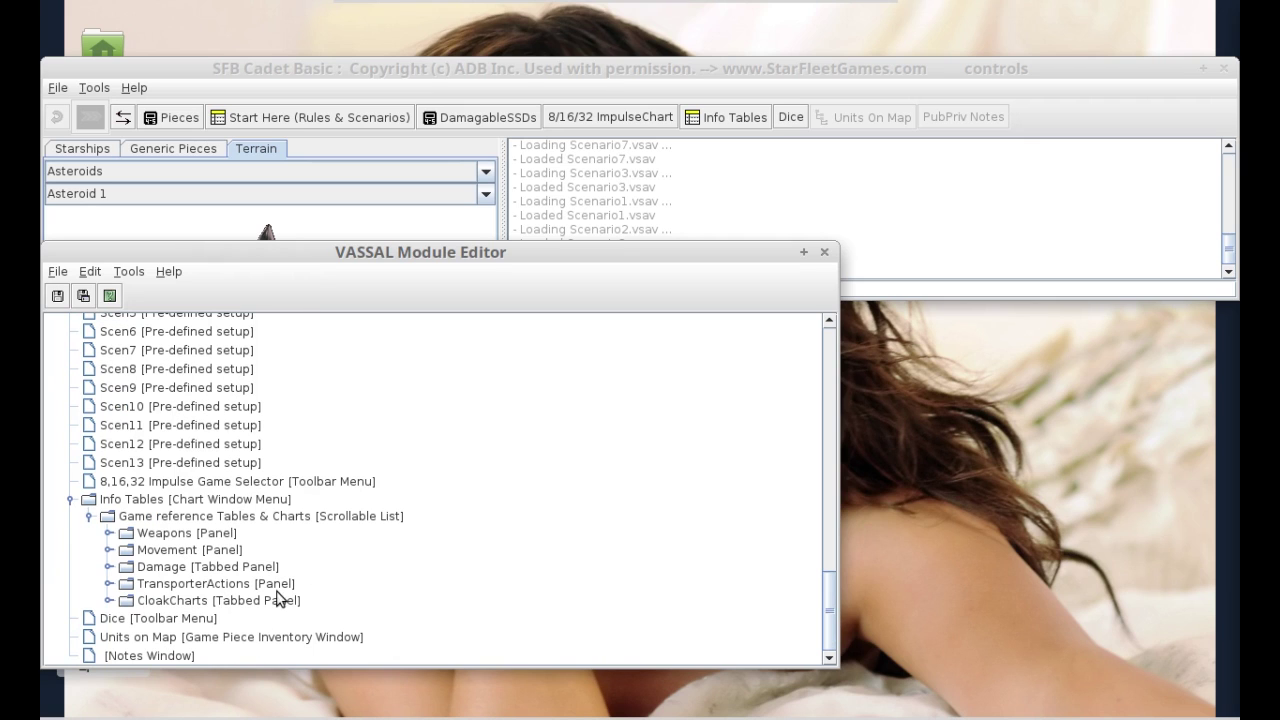
- Check which components can be added to Info Tables, Game reference Tables & Charts and the Weapons panel, without adding any
{"action": "left_click", "coordinate": [122, 502]}
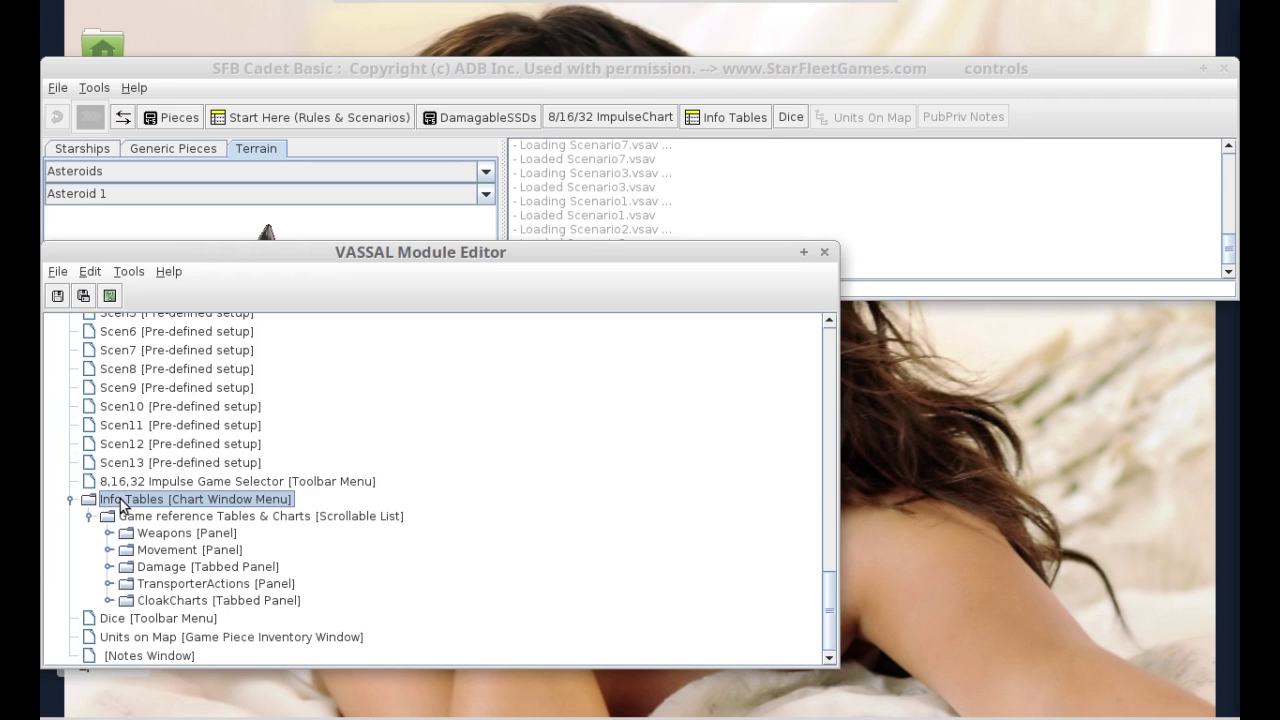
{"action": "right_click", "coordinate": [207, 502]}
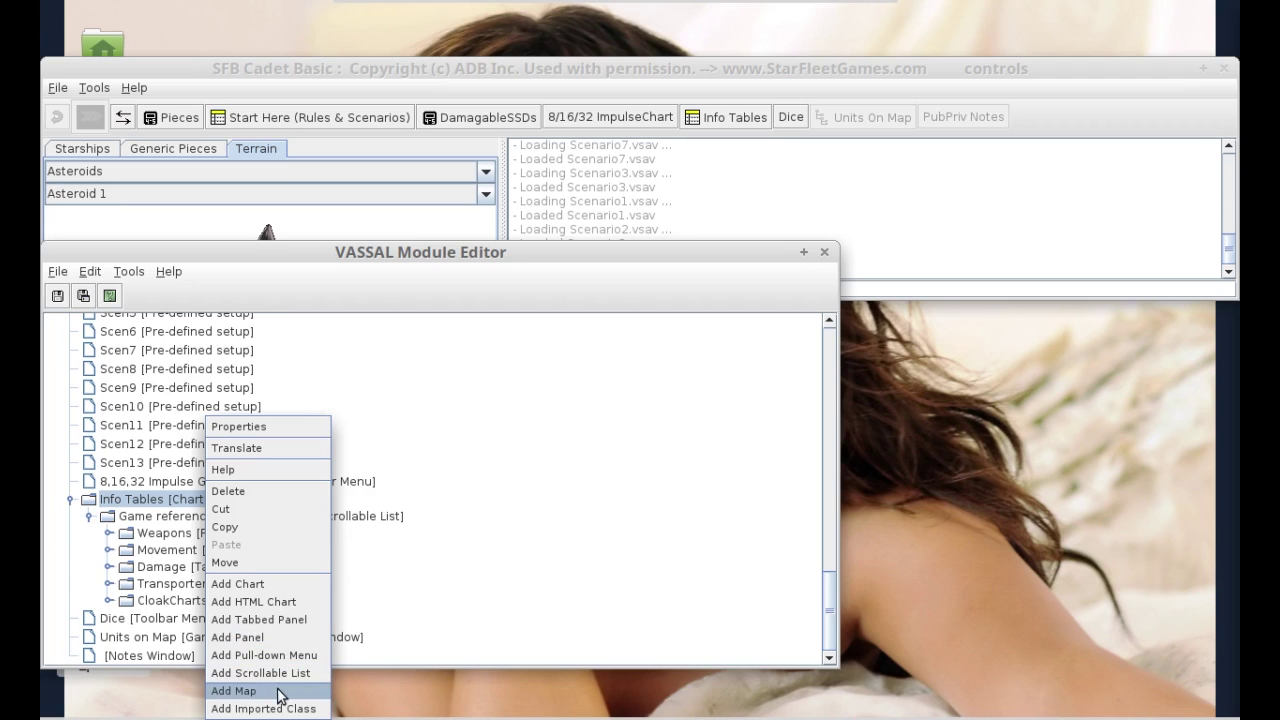
{"action": "left_click", "coordinate": [160, 533]}
{"action": "left_click", "coordinate": [152, 518]}
{"action": "right_click", "coordinate": [153, 519]}
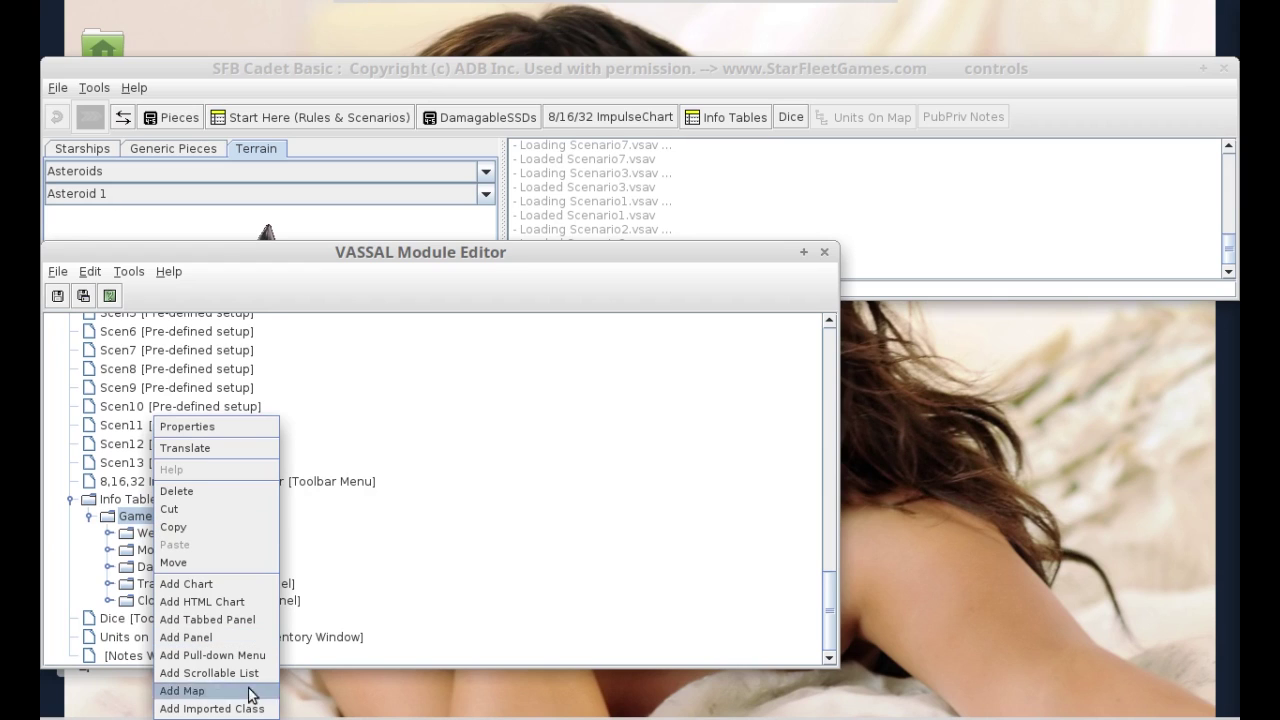
{"action": "left_click", "coordinate": [552, 523]}
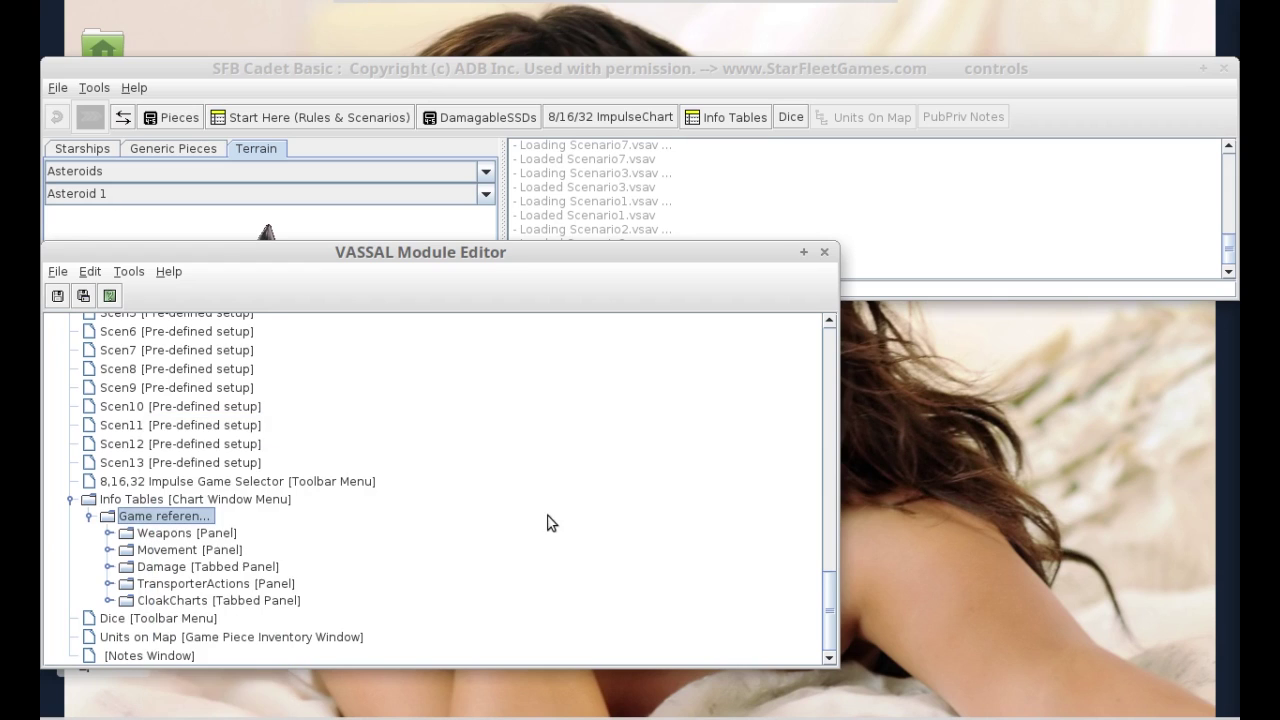
{"action": "left_click", "coordinate": [147, 538]}
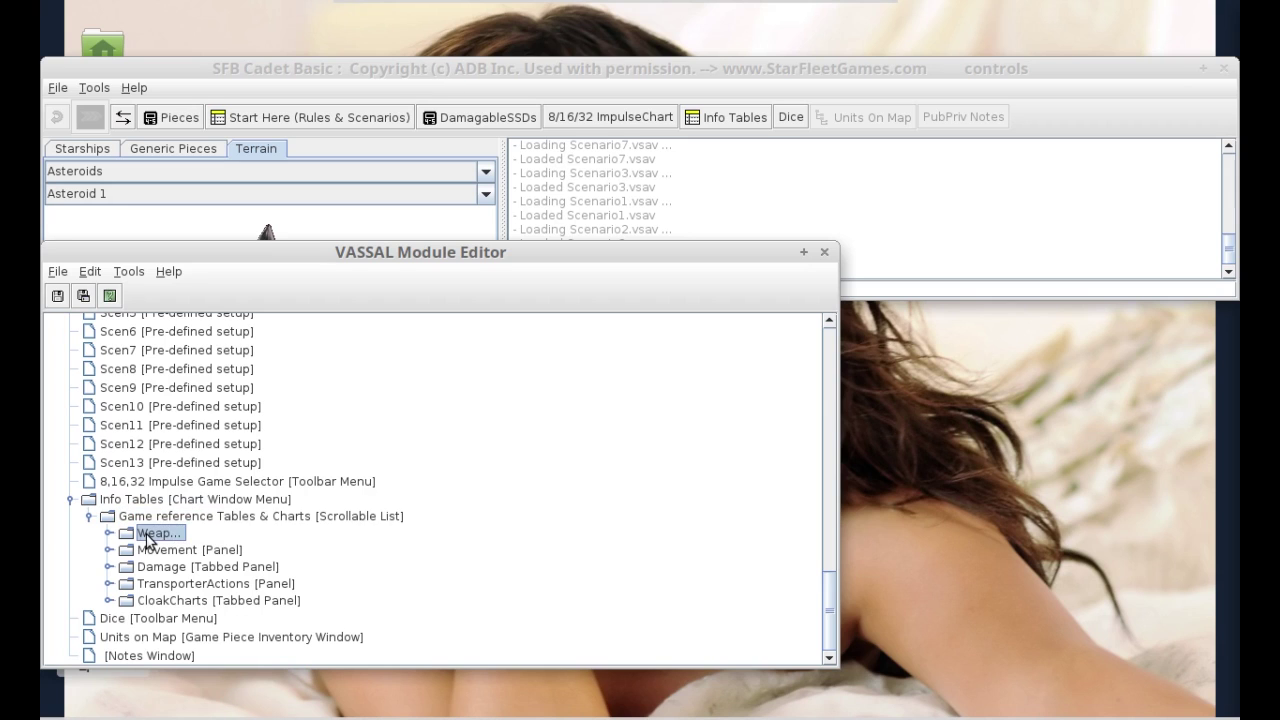
{"action": "right_click", "coordinate": [147, 538]}
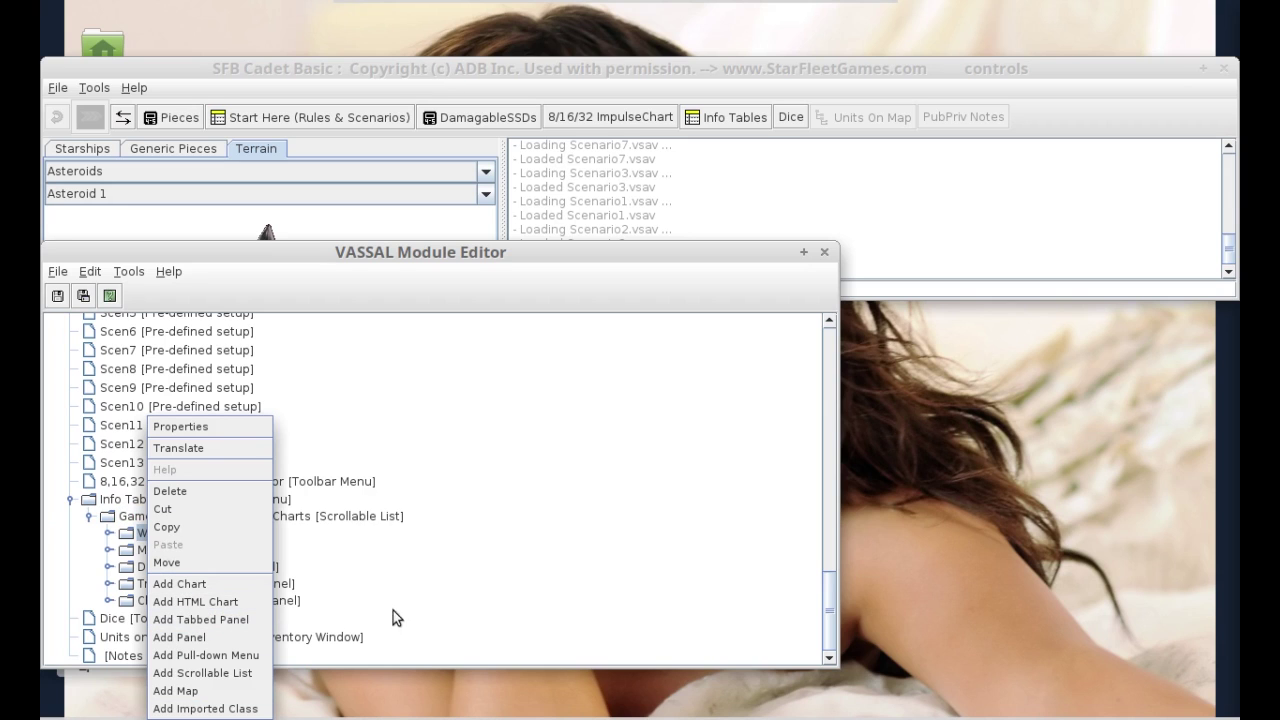
{"action": "left_click", "coordinate": [425, 590]}
- Expand the Weapons panel, check the components its tabbed panel can hold, and open the properties of the WeaponsSheet chart
{"action": "left_click", "coordinate": [107, 532]}
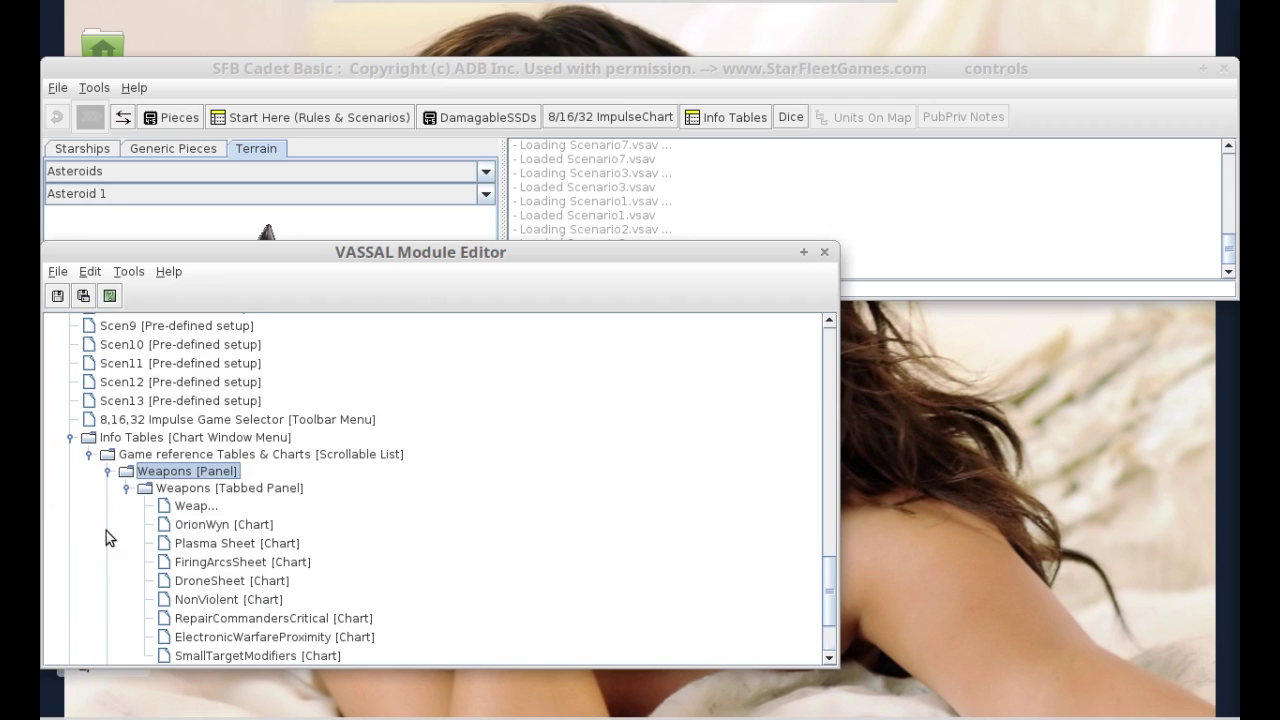
{"action": "left_click", "coordinate": [182, 505]}
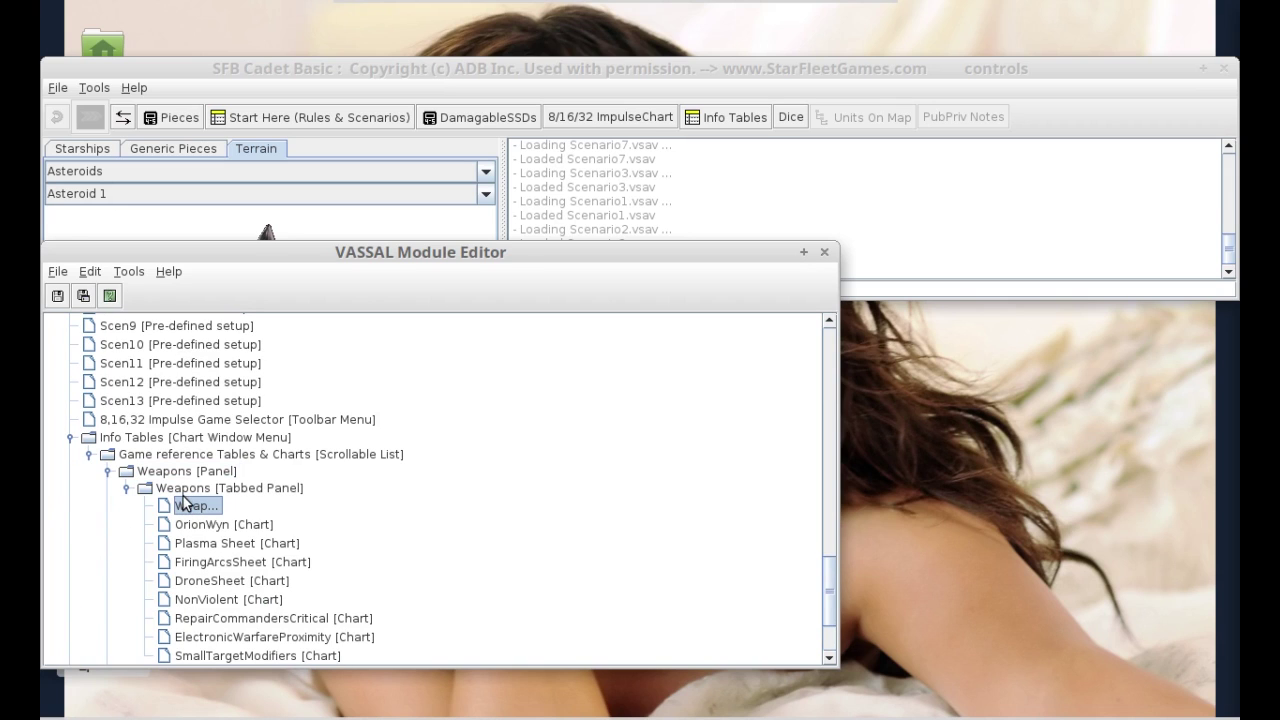
{"action": "right_click", "coordinate": [188, 490]}
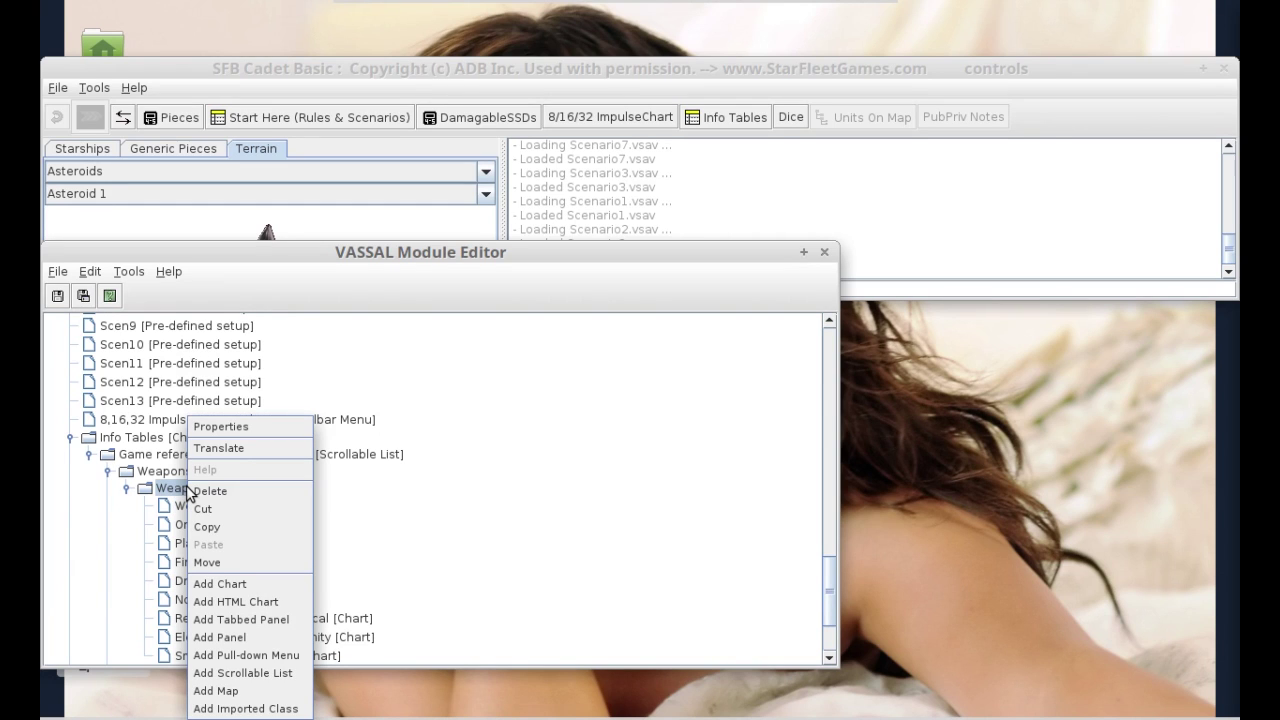
{"action": "left_click", "coordinate": [178, 507]}
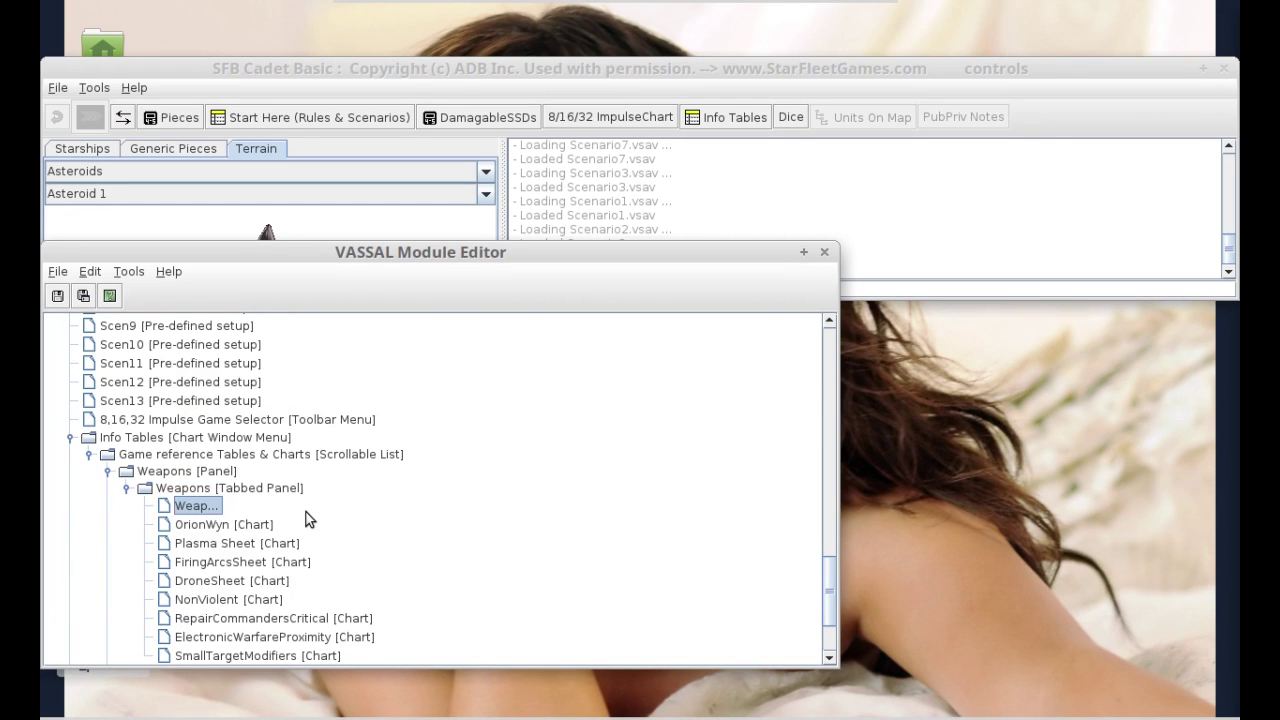
{"action": "double_click", "coordinate": [210, 505]}
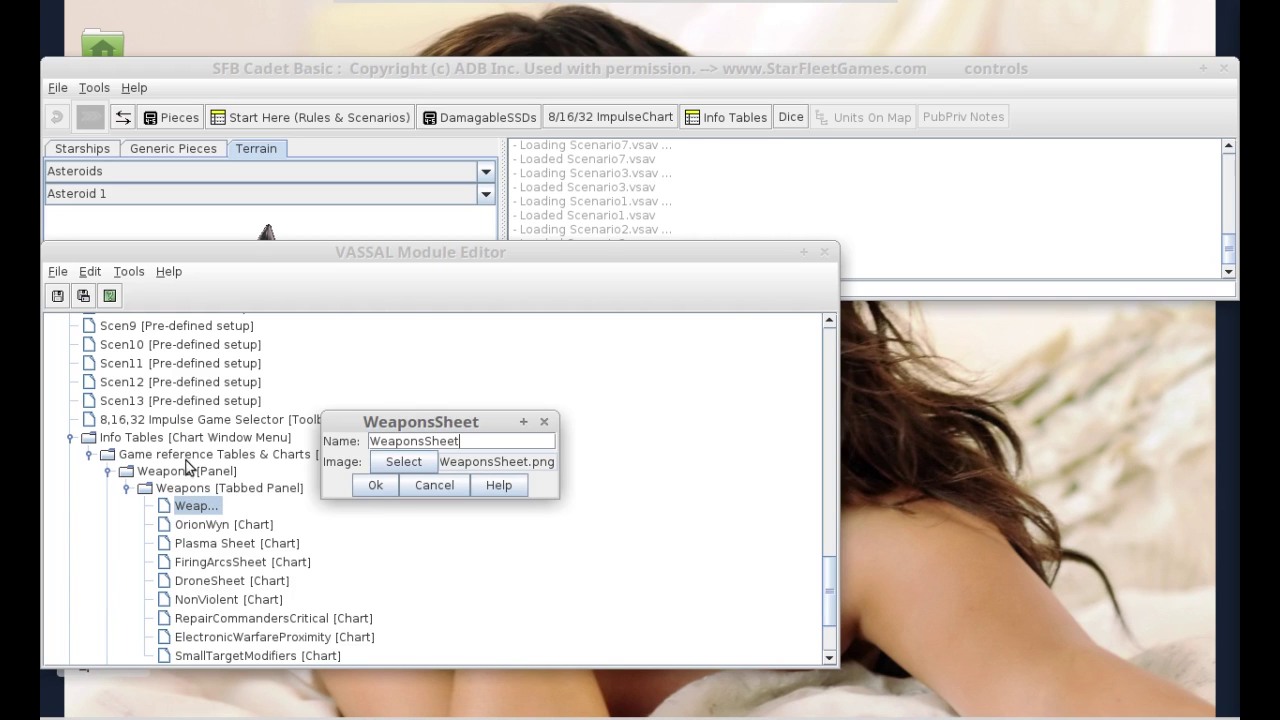
- Open the module's info tables, bring their category list into view and look through Damage, TransporterActions and CloakCharts
{"action": "left_click", "coordinate": [735, 117]}
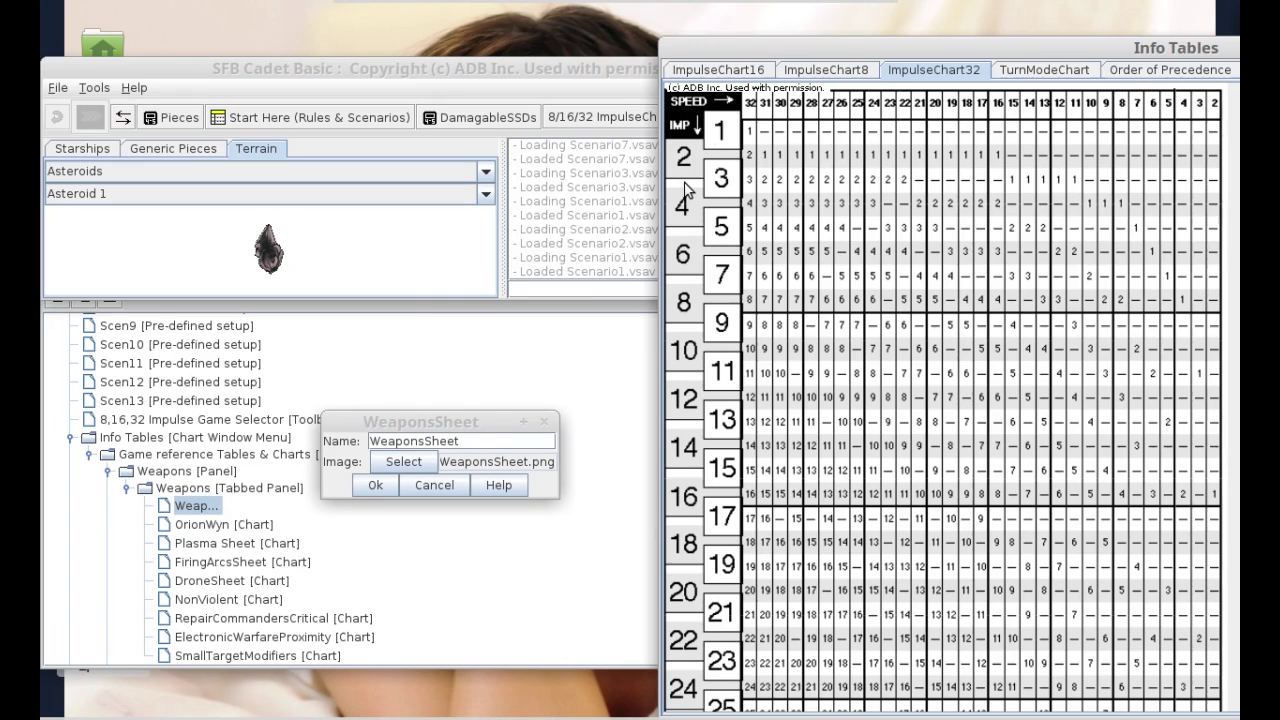
{"action": "left_click_drag", "start_coordinate": [542, 65], "coordinate": [371, 47]}
{"action": "left_click", "coordinate": [1062, 102]}
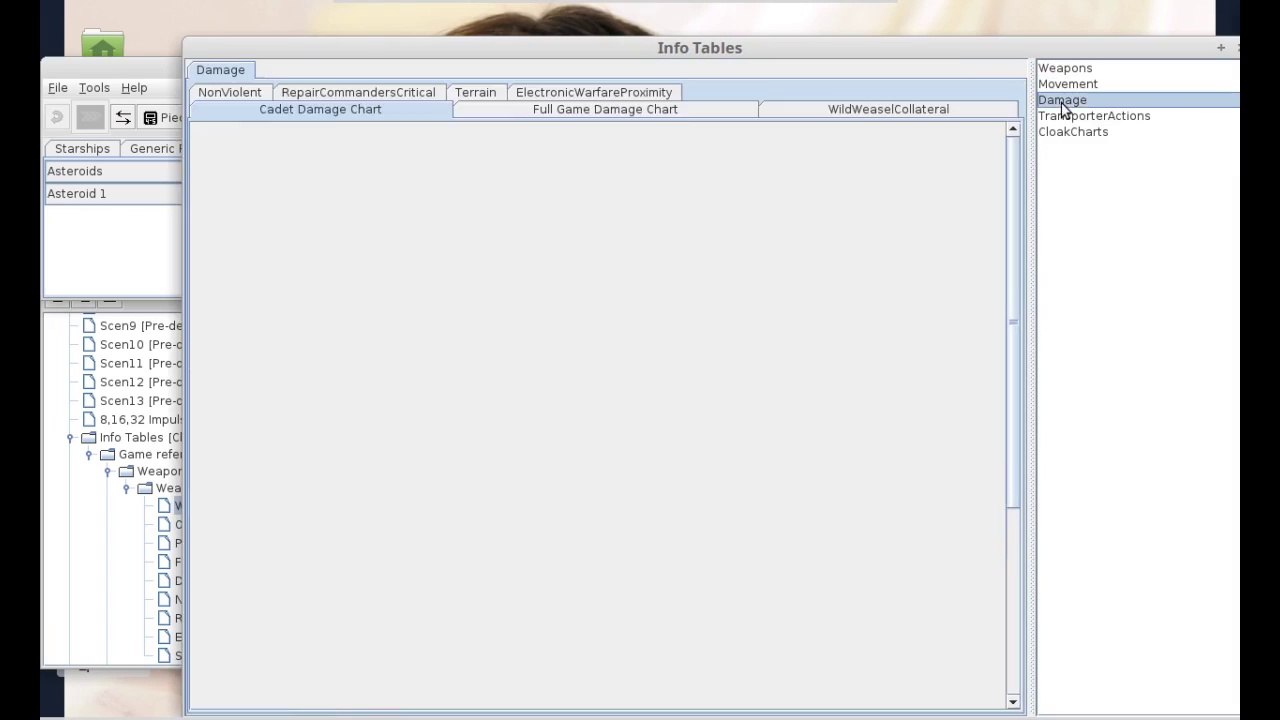
{"action": "left_click", "coordinate": [1070, 117]}
{"action": "left_click", "coordinate": [1070, 132]}
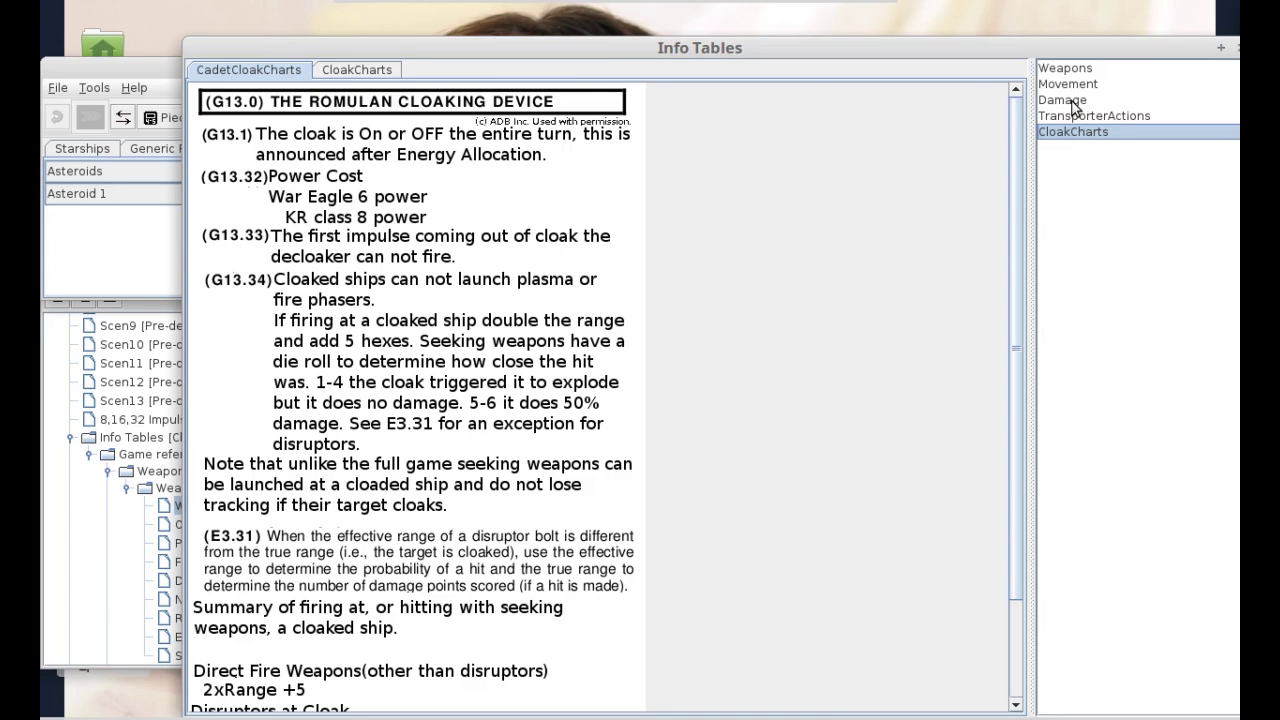
- View the Weapons category's Plasma Sheet and FiringArcsSheet charts, then place the chart window beside the WeaponsSheet properties for comparison
{"action": "left_click", "coordinate": [1060, 68]}
{"action": "left_click", "coordinate": [270, 90]}
{"action": "left_click", "coordinate": [590, 90]}
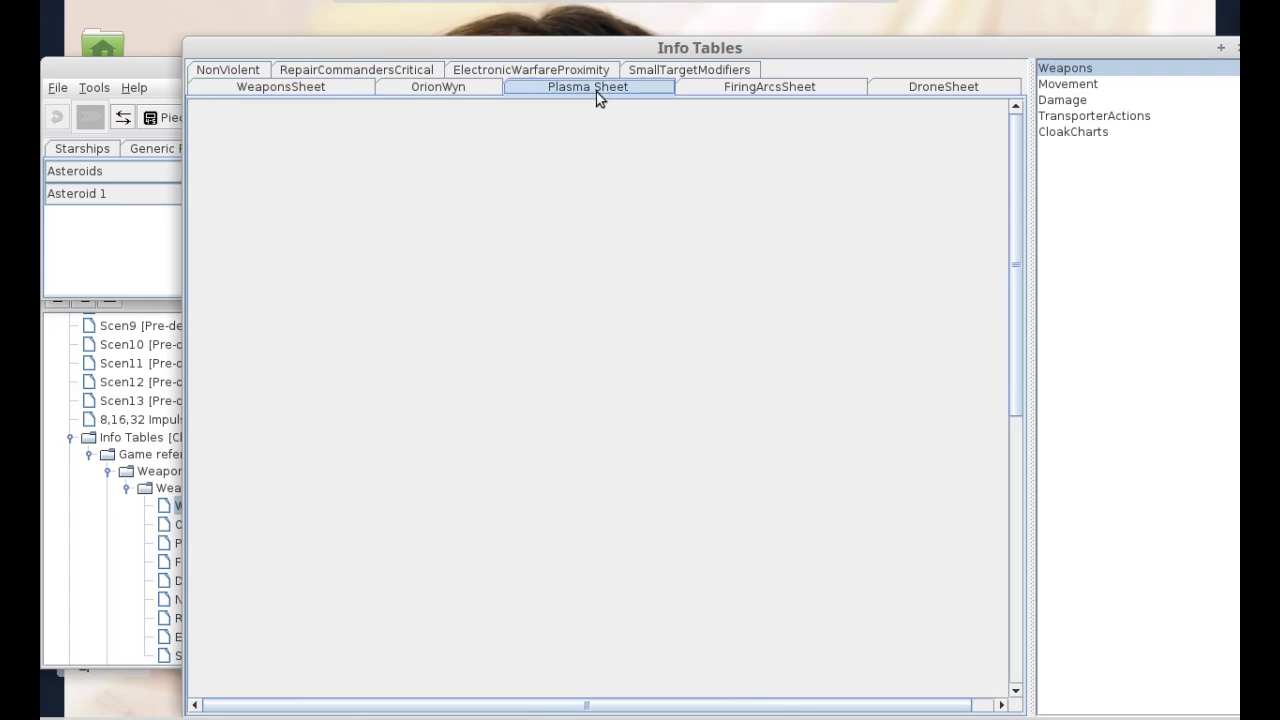
{"action": "left_click", "coordinate": [773, 89]}
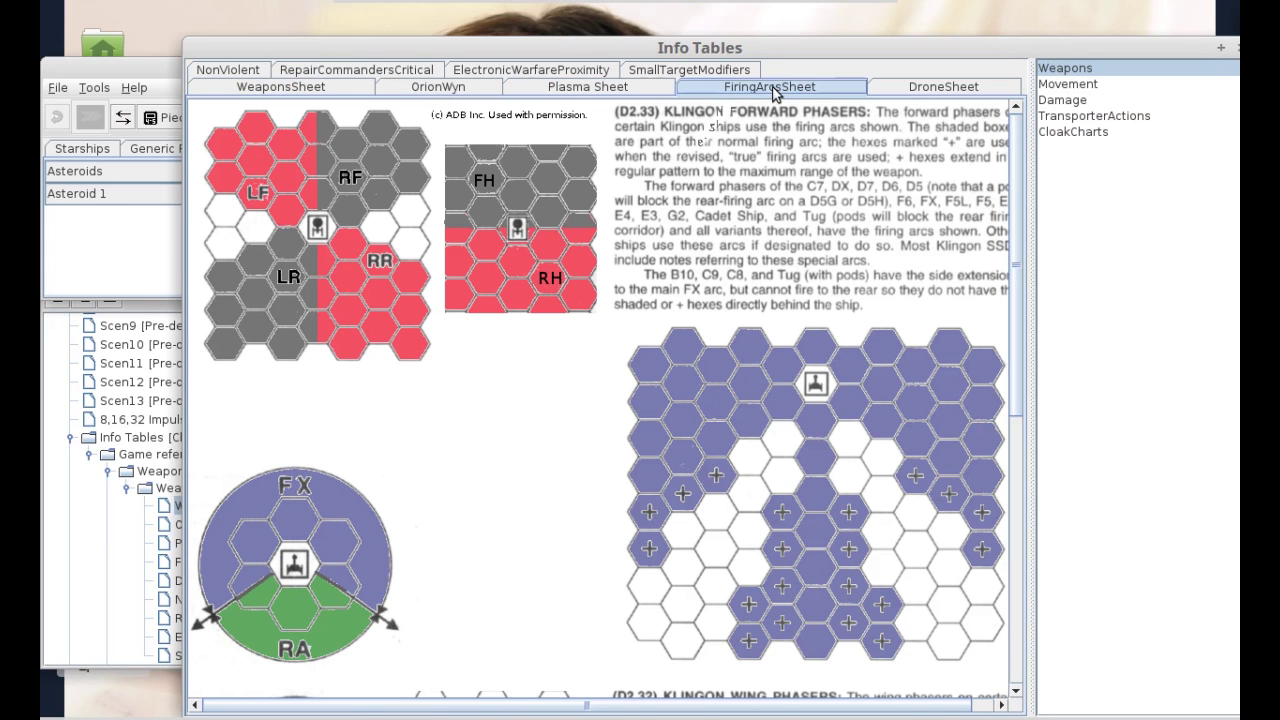
{"action": "left_click_drag", "start_coordinate": [410, 52], "coordinate": [895, 86]}
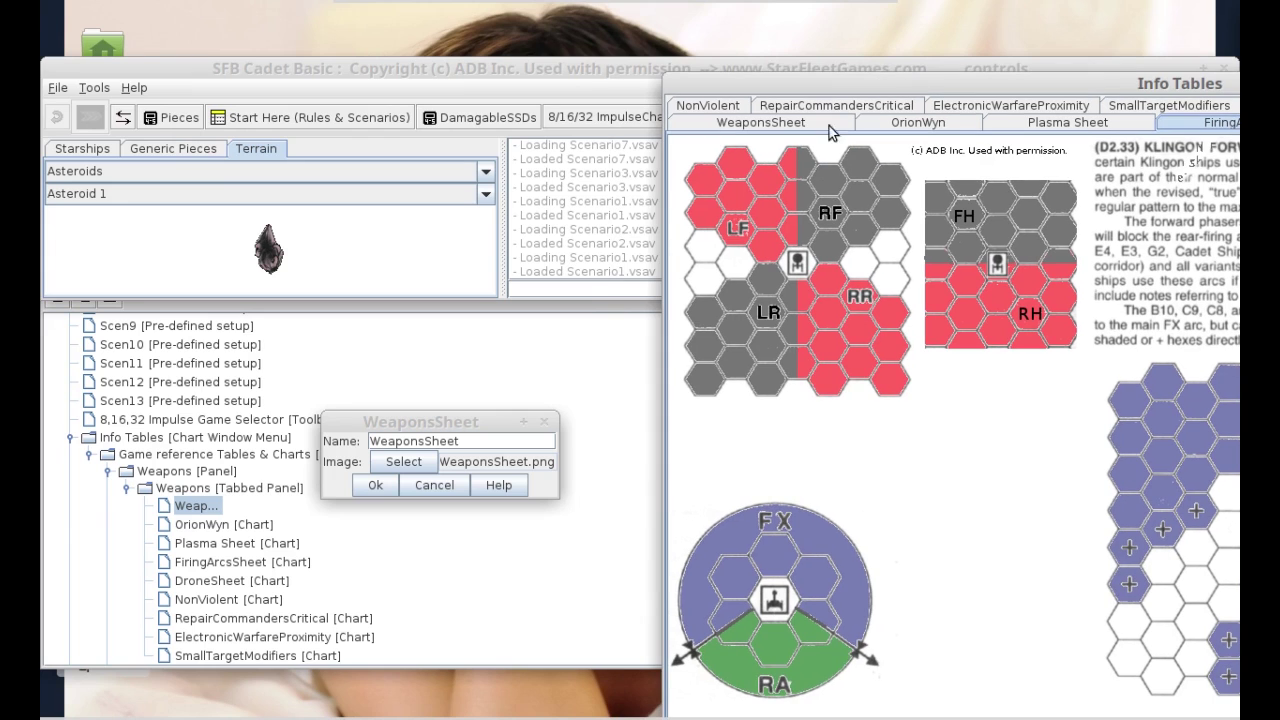
- Close the WeaponsSheet properties and check the name and image assigned to the FiringArcsSheet chart, leaving its settings as they are
{"action": "left_click", "coordinate": [427, 489]}
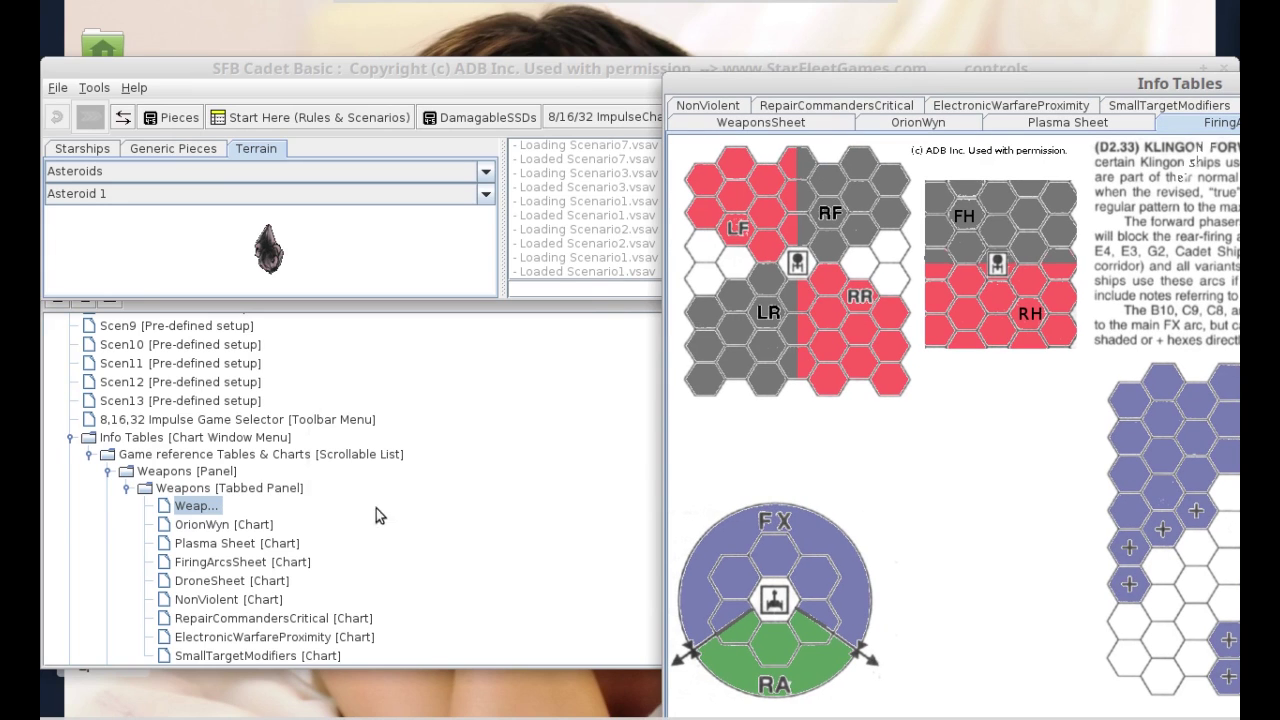
{"action": "left_click", "coordinate": [214, 563]}
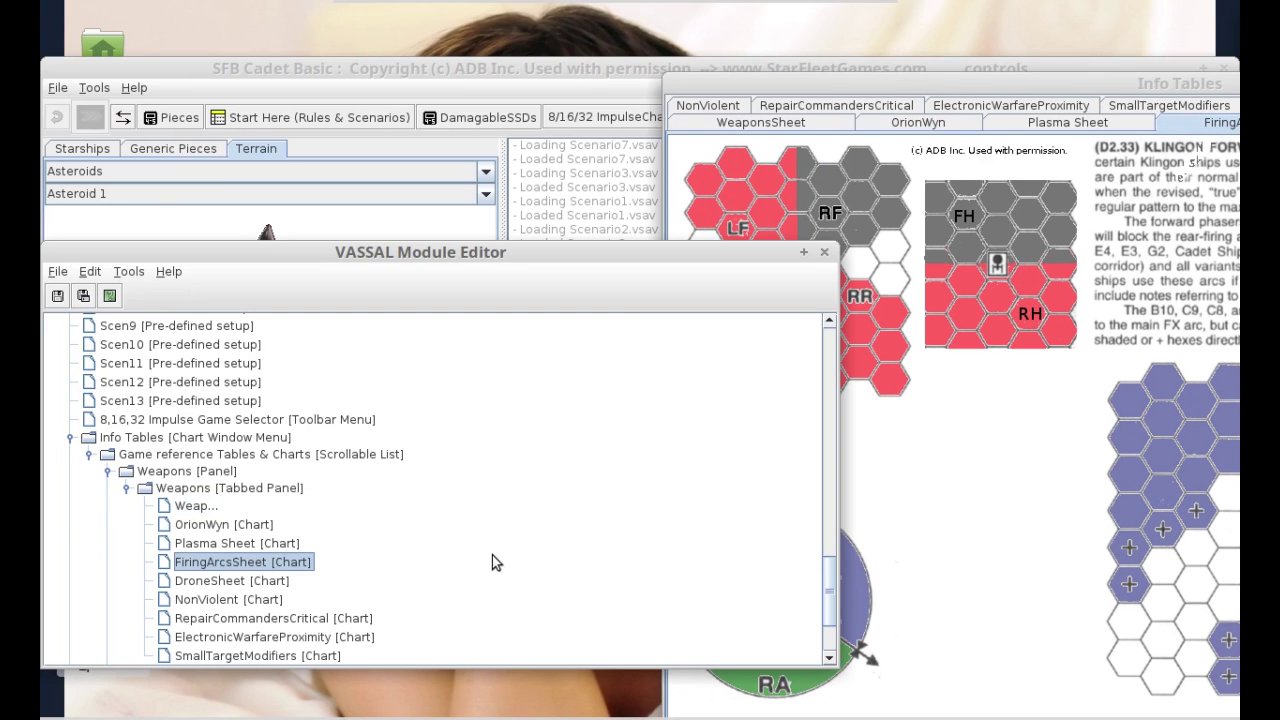
{"action": "double_click", "coordinate": [229, 565]}
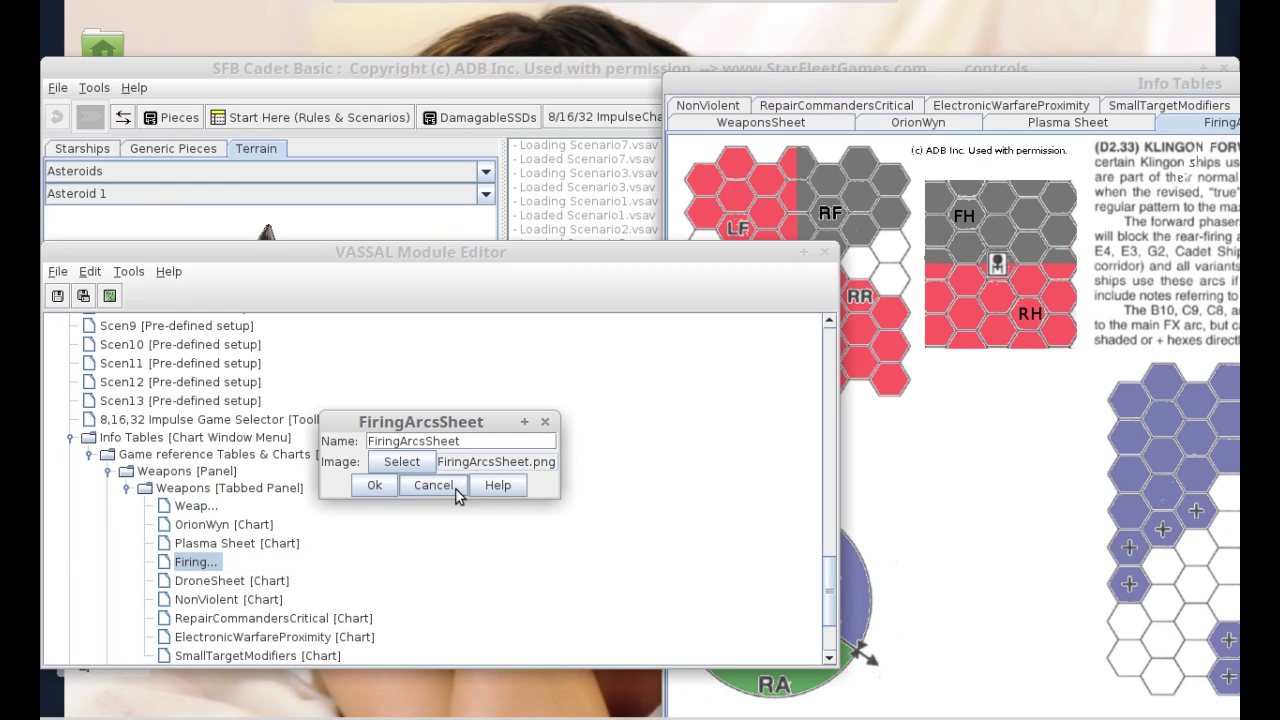
{"action": "left_click", "coordinate": [377, 488]}
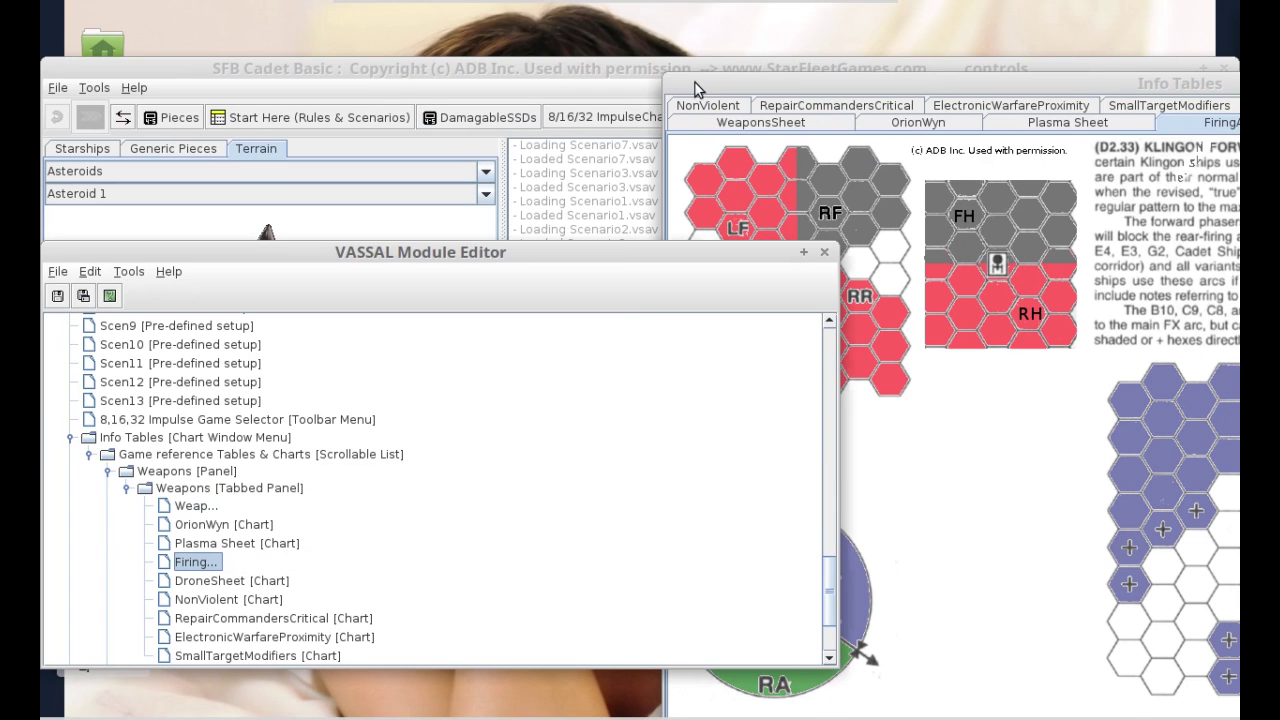
- Collapse the Weapons panel in the module tree and compare the panels under Info Tables with the chart window's category list
{"action": "left_click_drag", "start_coordinate": [697, 85], "coordinate": [670, 143]}
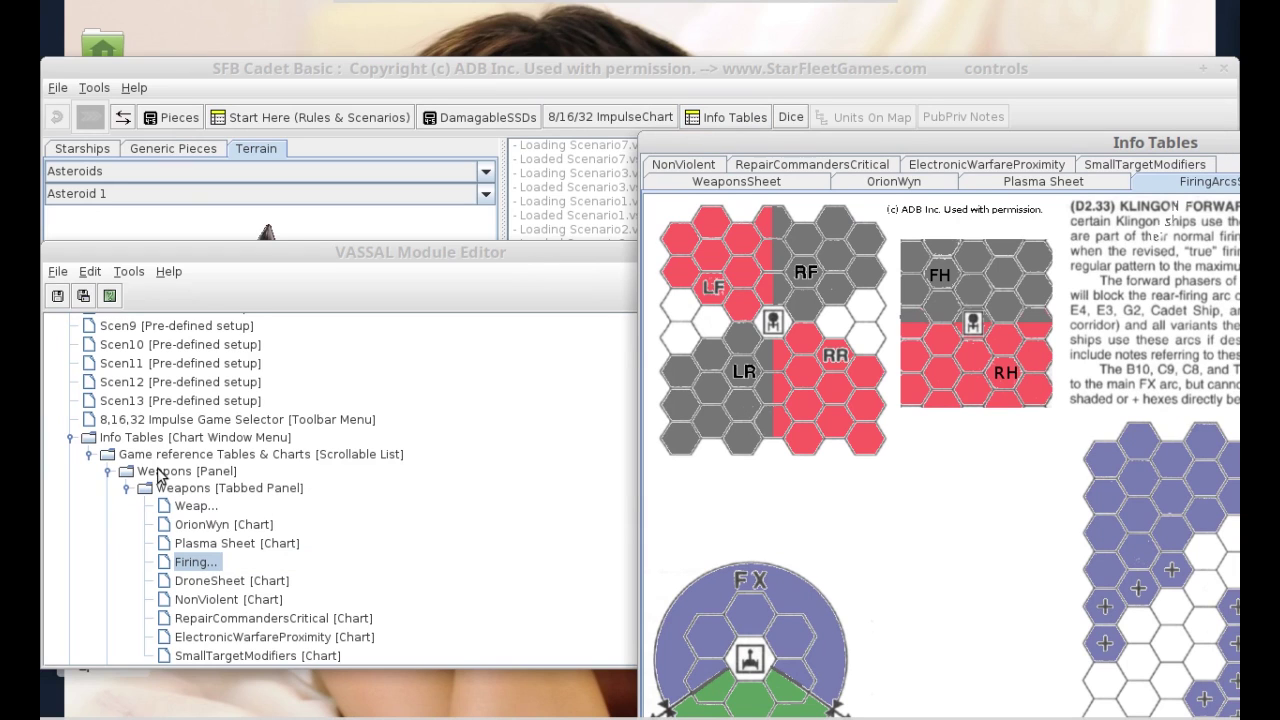
{"action": "left_click", "coordinate": [106, 440]}
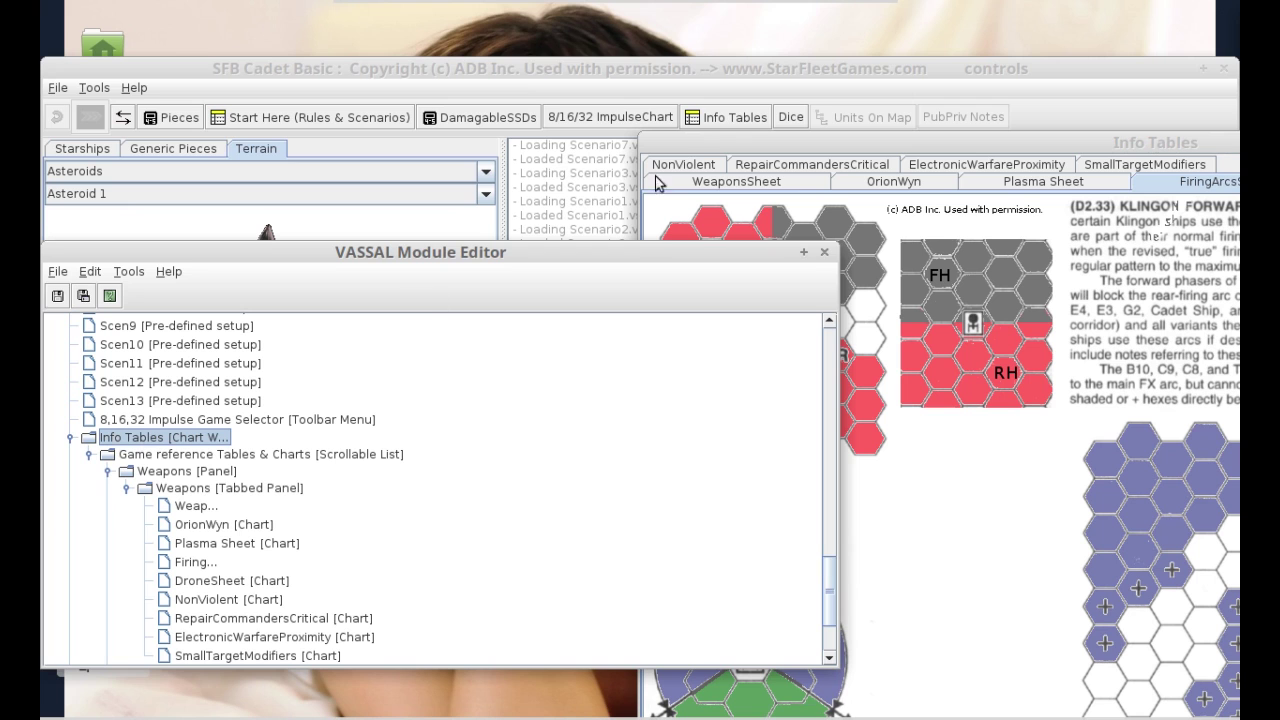
{"action": "left_click_drag", "start_coordinate": [751, 140], "coordinate": [596, 75]}
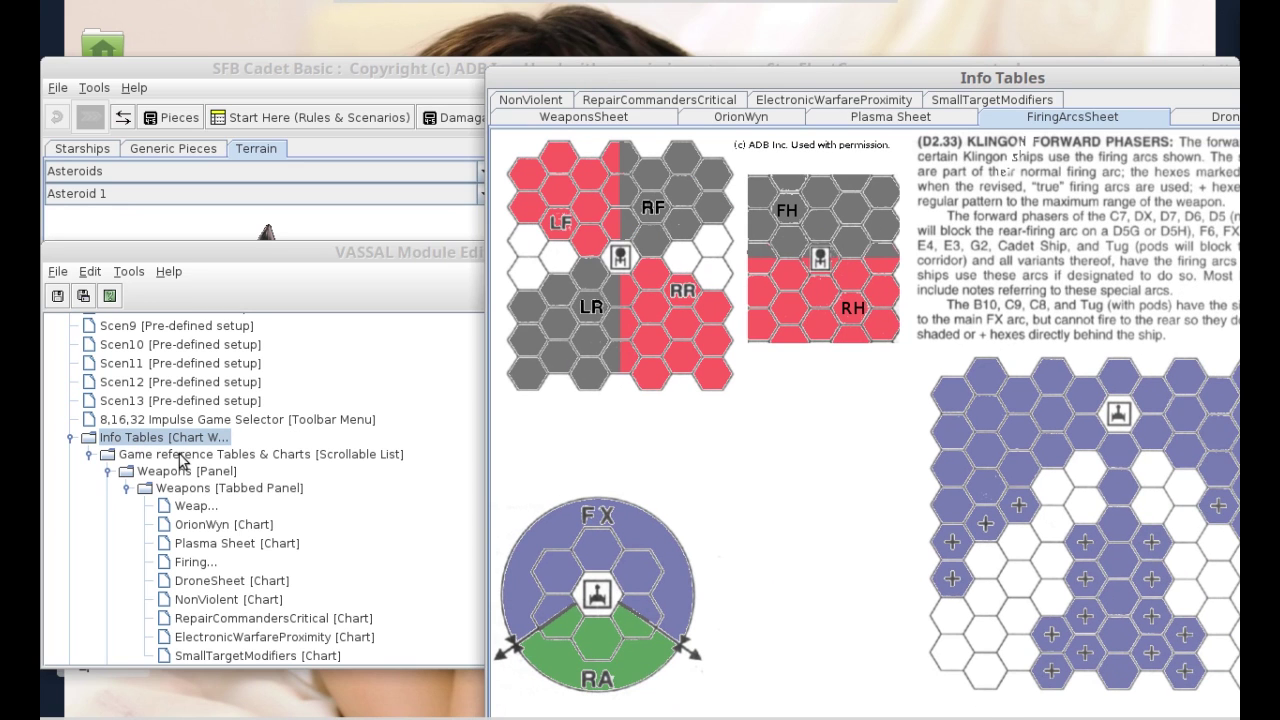
{"action": "left_click", "coordinate": [104, 472]}
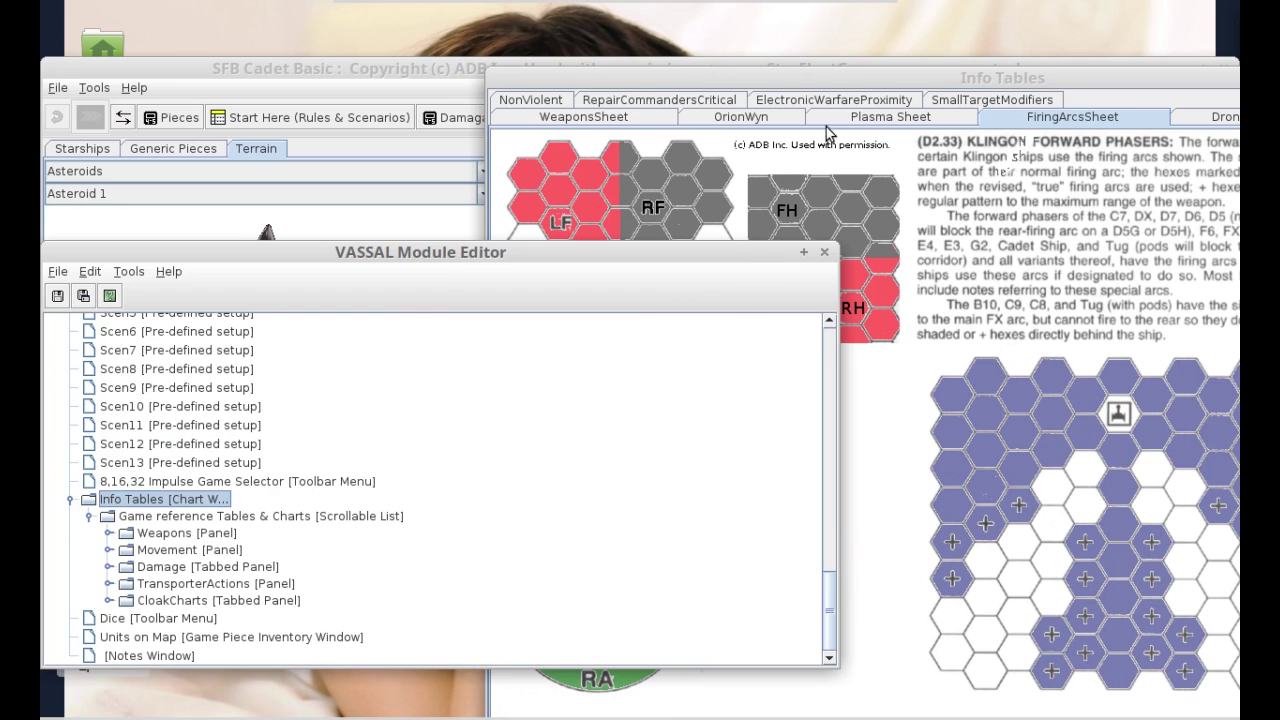
{"action": "double_click", "coordinate": [993, 74]}
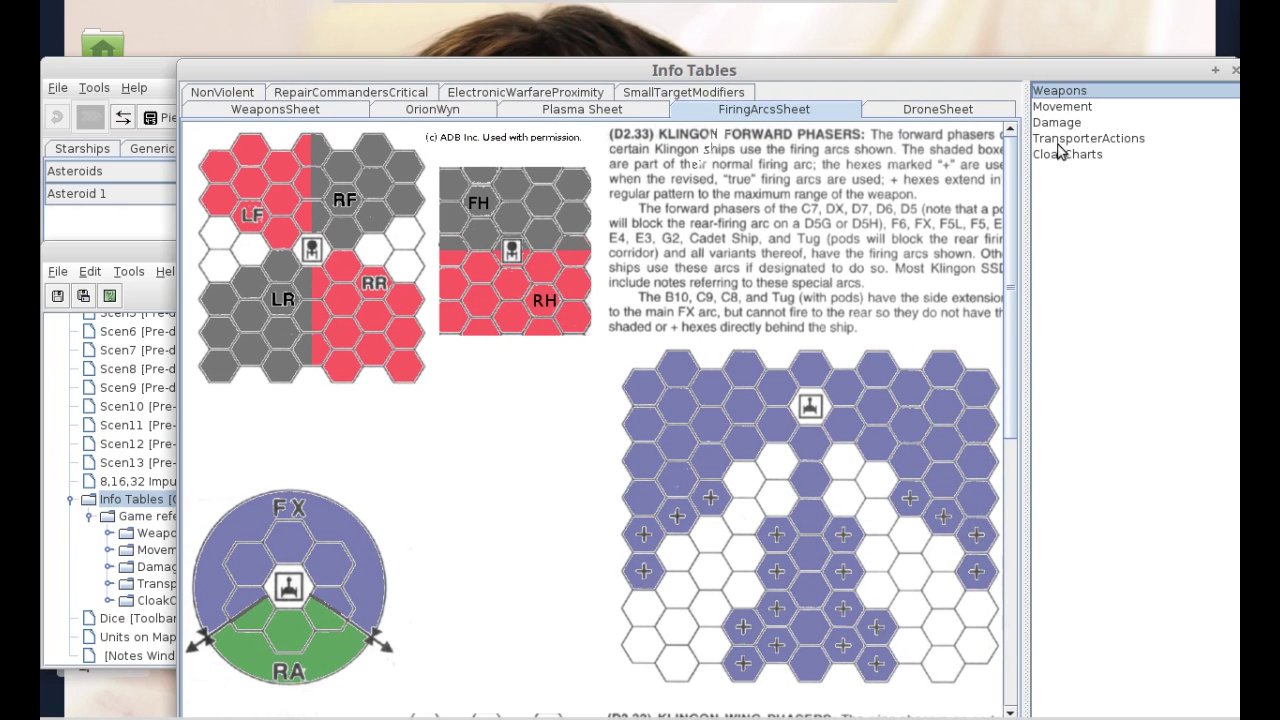
{"action": "left_click_drag", "start_coordinate": [446, 78], "coordinate": [989, 74]}
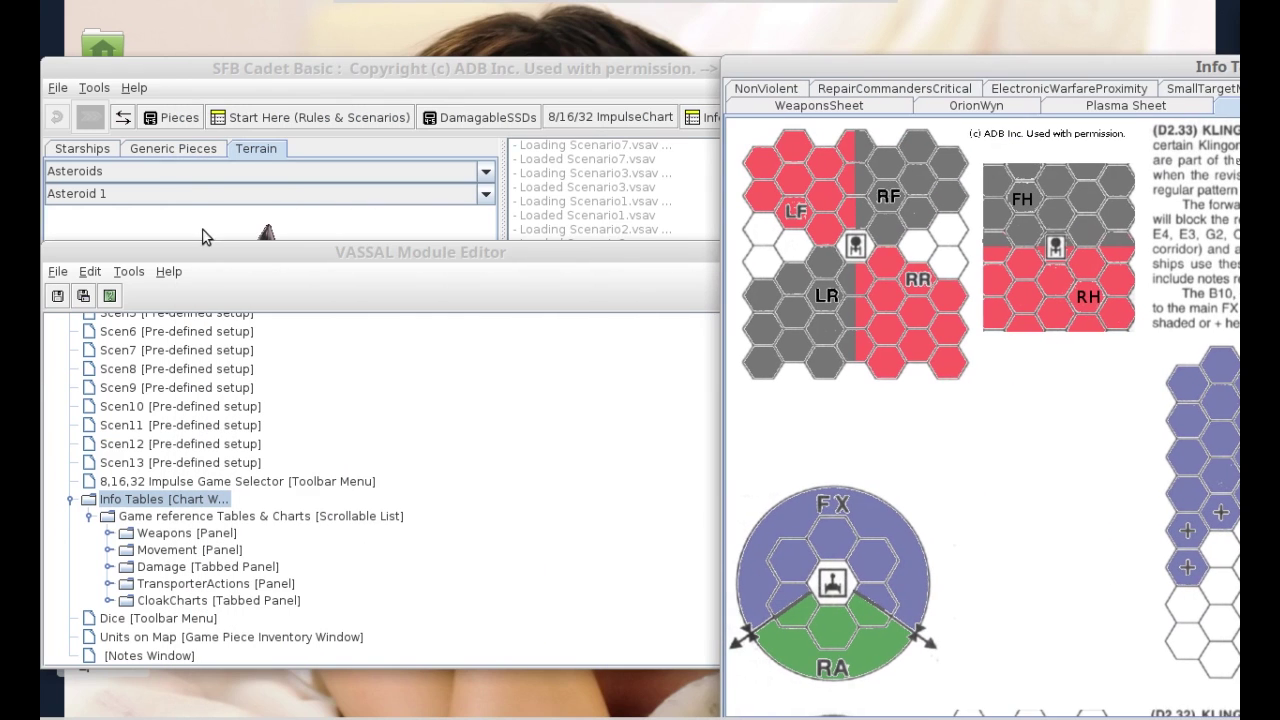
- Compare the expanded Weapons panel with the Plasma Sheet, OrionWyn and WeaponsSheet charts, then close the chart window and collapse Info Tables
{"action": "left_click", "coordinate": [110, 534]}
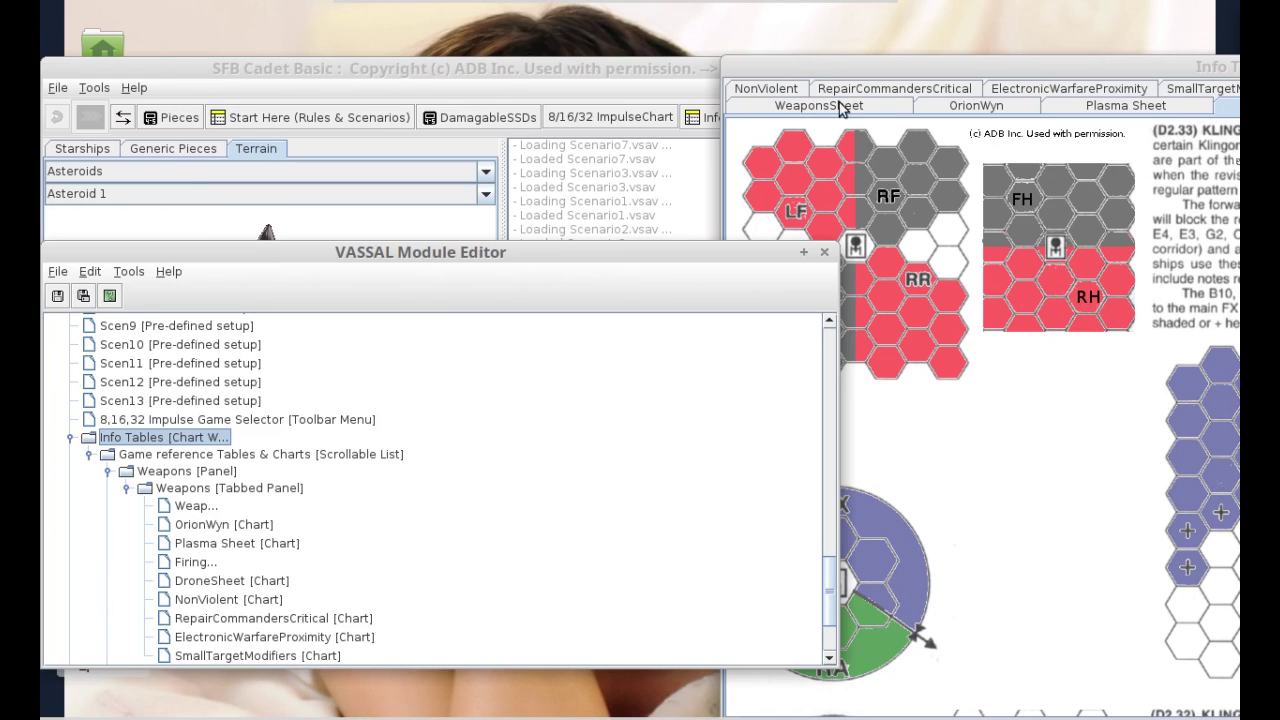
{"action": "left_click", "coordinate": [1050, 108]}
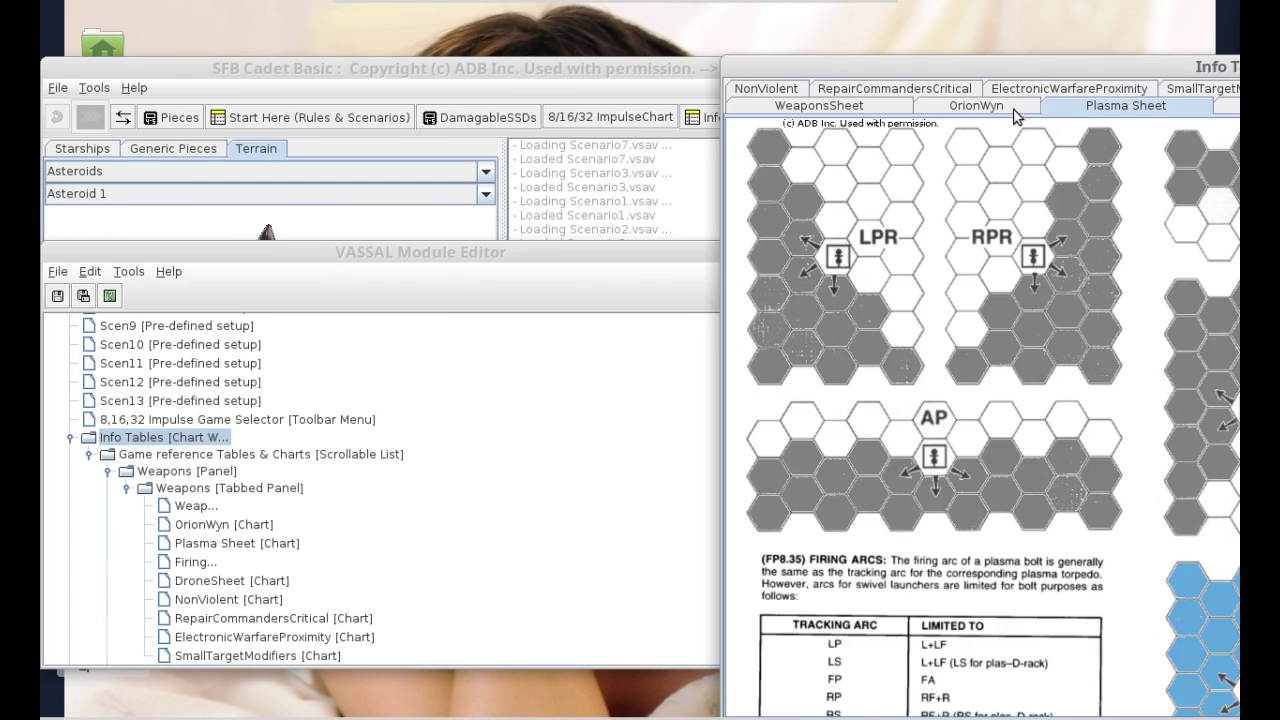
{"action": "left_click", "coordinate": [1004, 107]}
{"action": "left_click", "coordinate": [885, 104]}
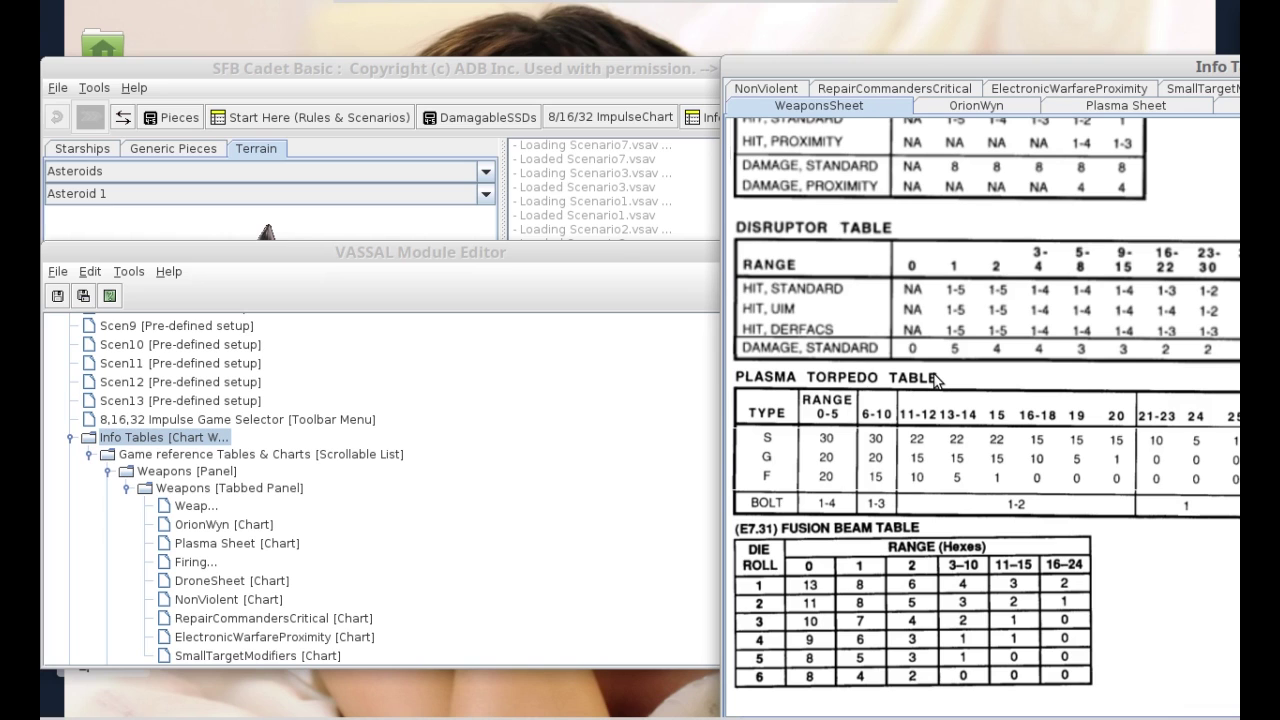
{"action": "key", "text": "alt+F4"}
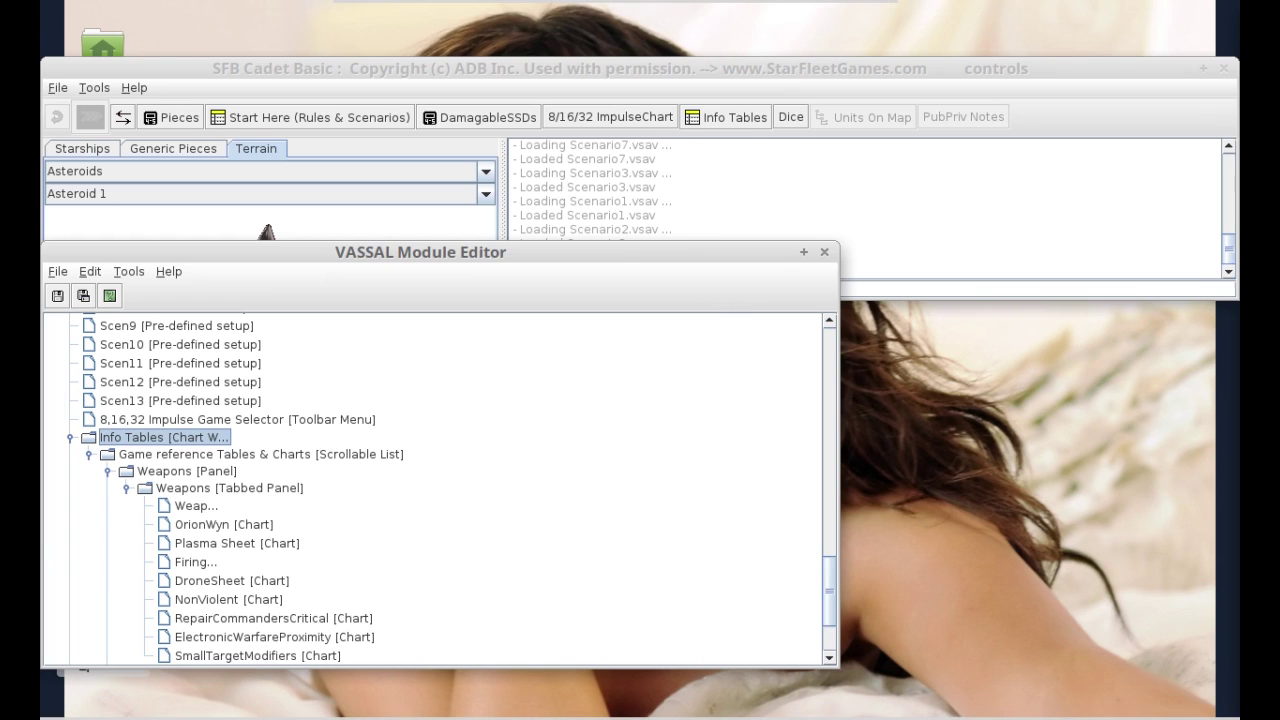
{"action": "left_click", "coordinate": [70, 438]}
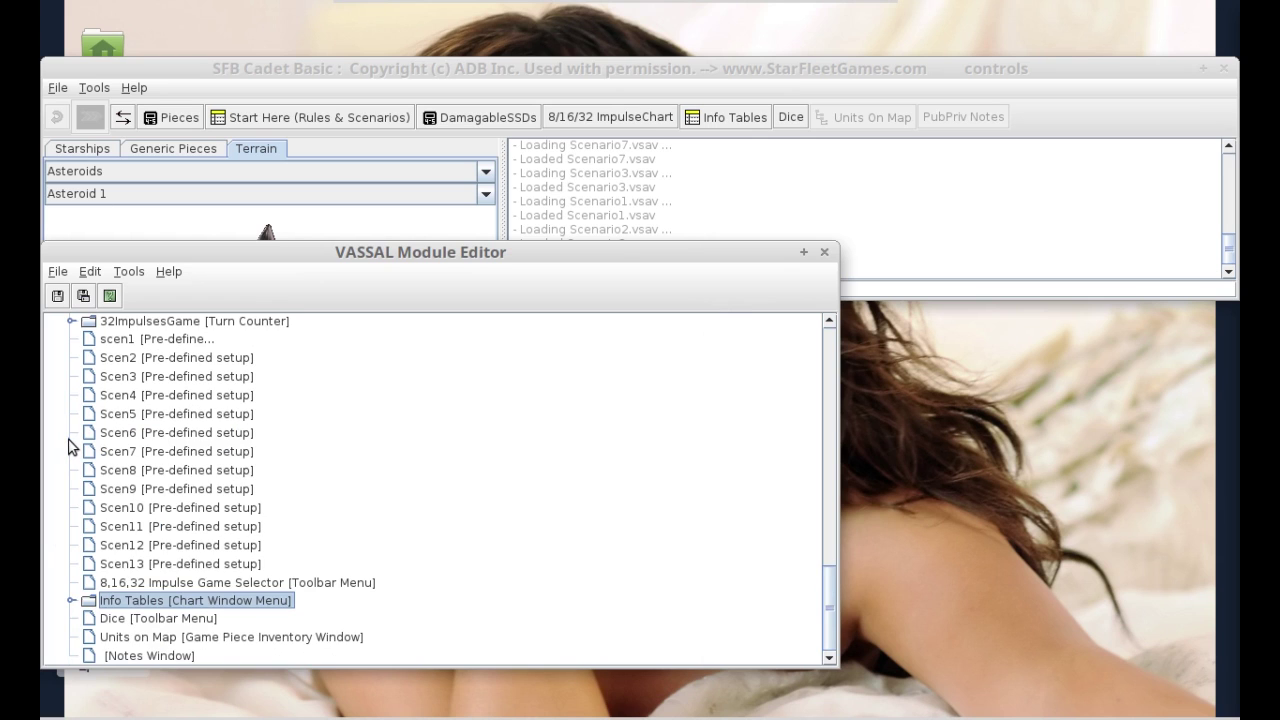
- Open the Dice toolbar menu's properties, enlarge the dialog to review the 1d6, 2d6 and 10d6 menu entries, and close it
{"action": "double_click", "coordinate": [127, 620]}
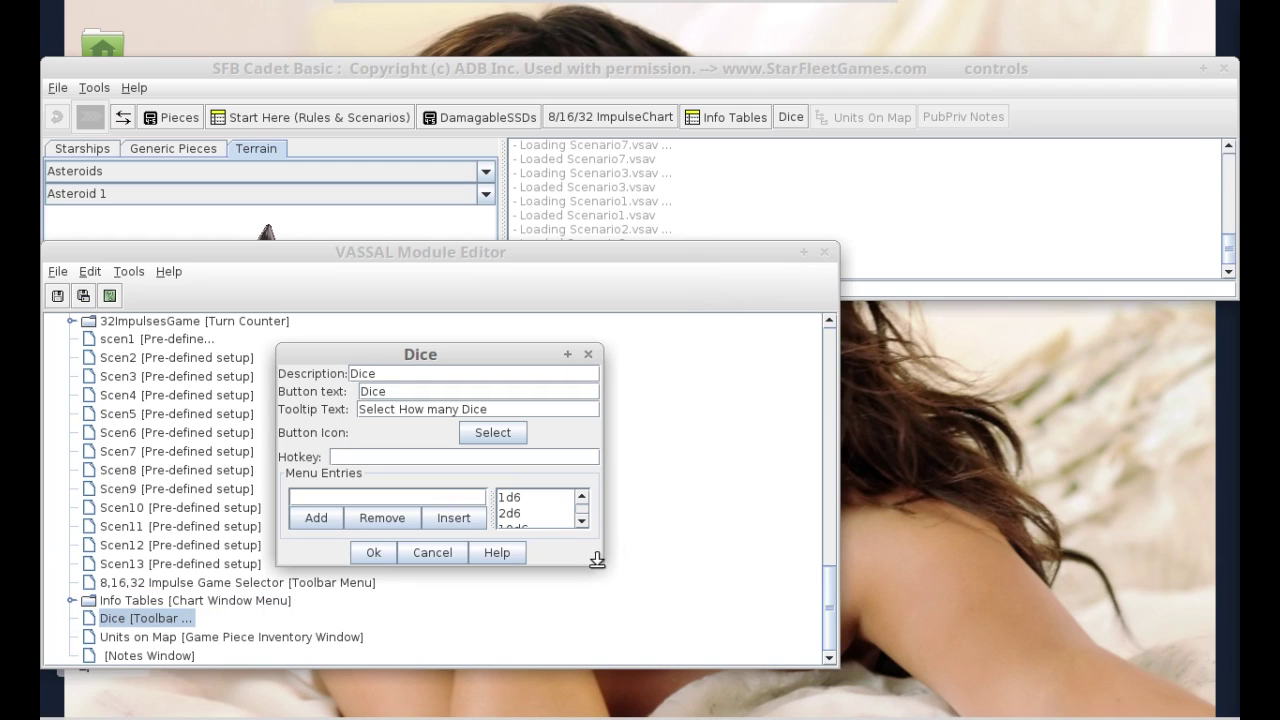
{"action": "left_click_drag", "start_coordinate": [600, 565], "coordinate": [603, 625]}
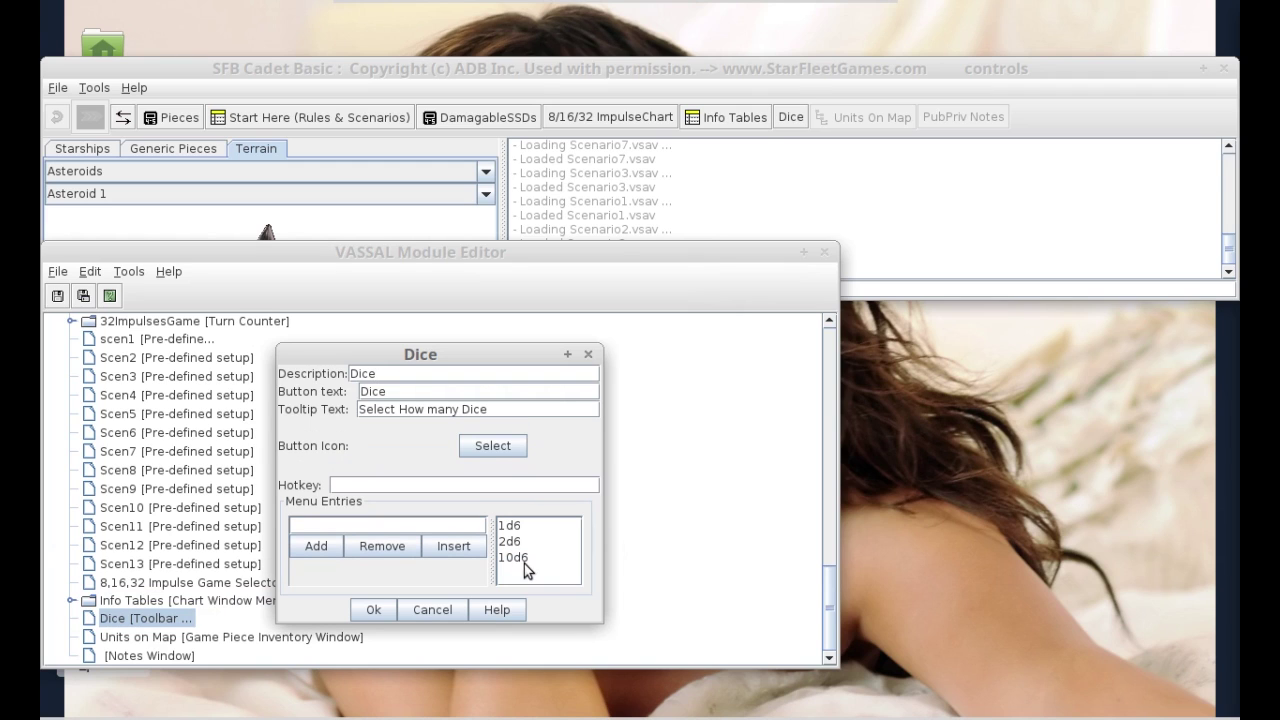
{"action": "left_click", "coordinate": [507, 526]}
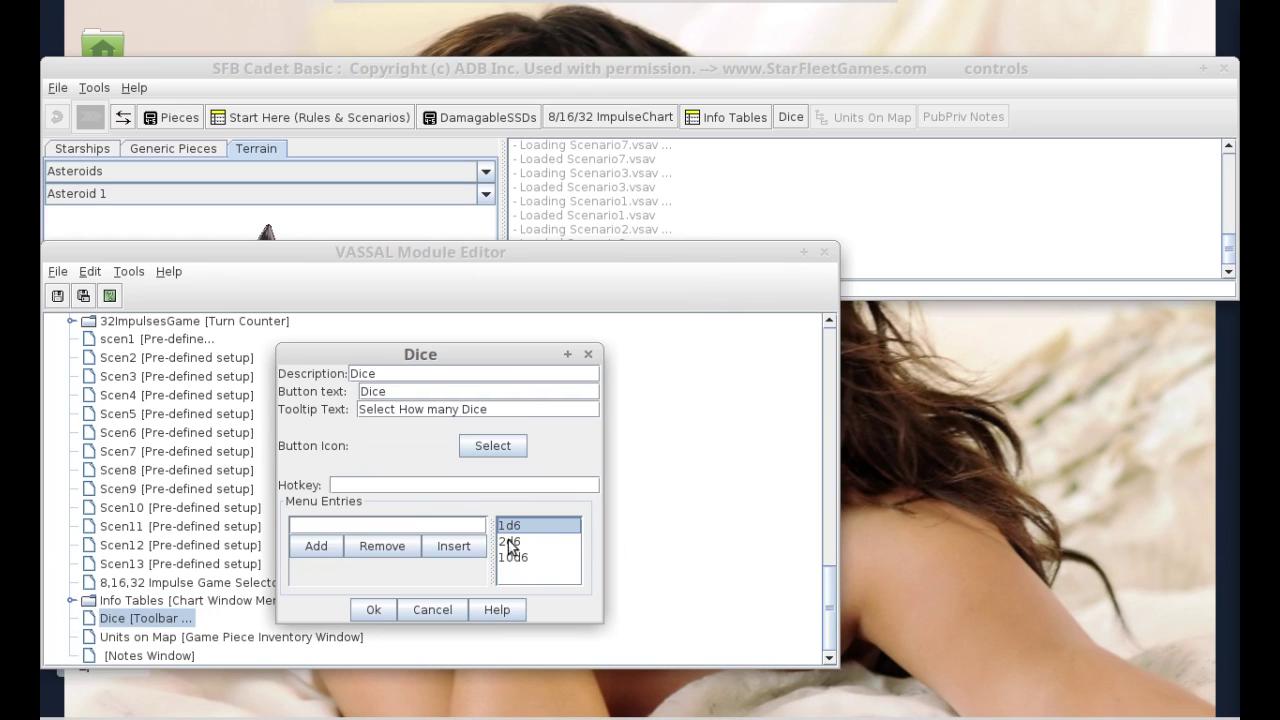
{"action": "left_click", "coordinate": [514, 542]}
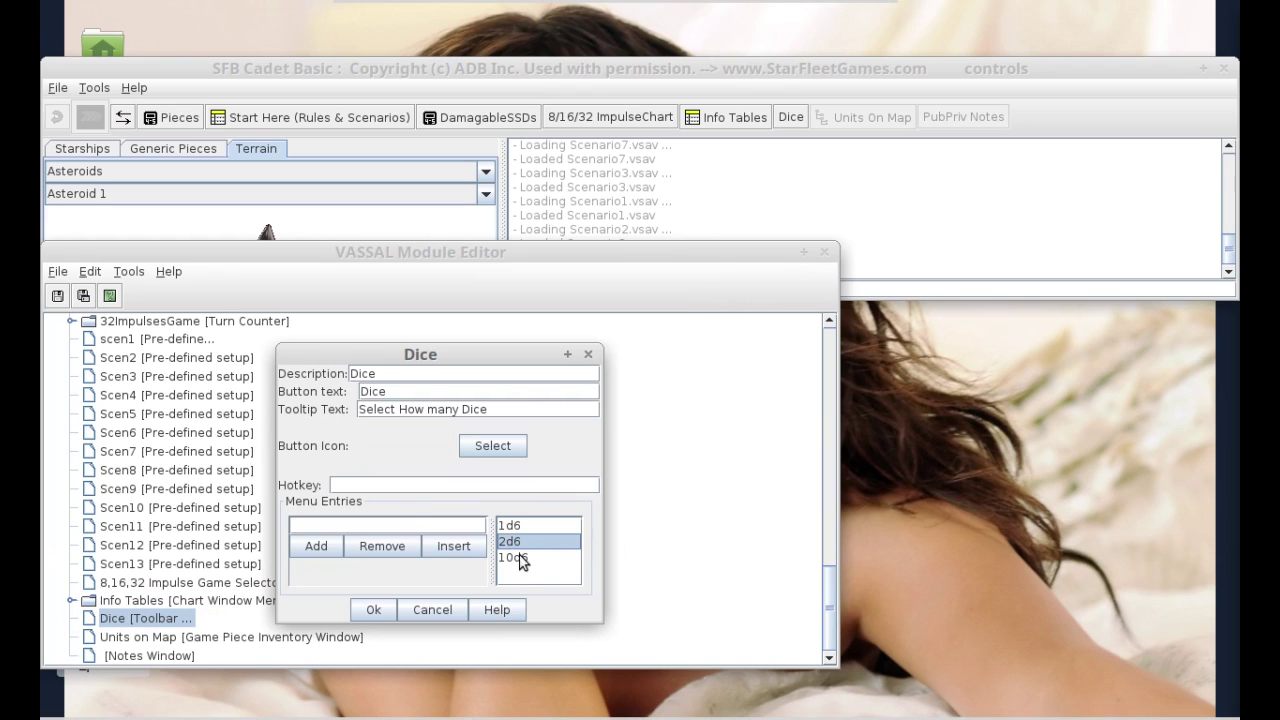
{"action": "left_click", "coordinate": [516, 557]}
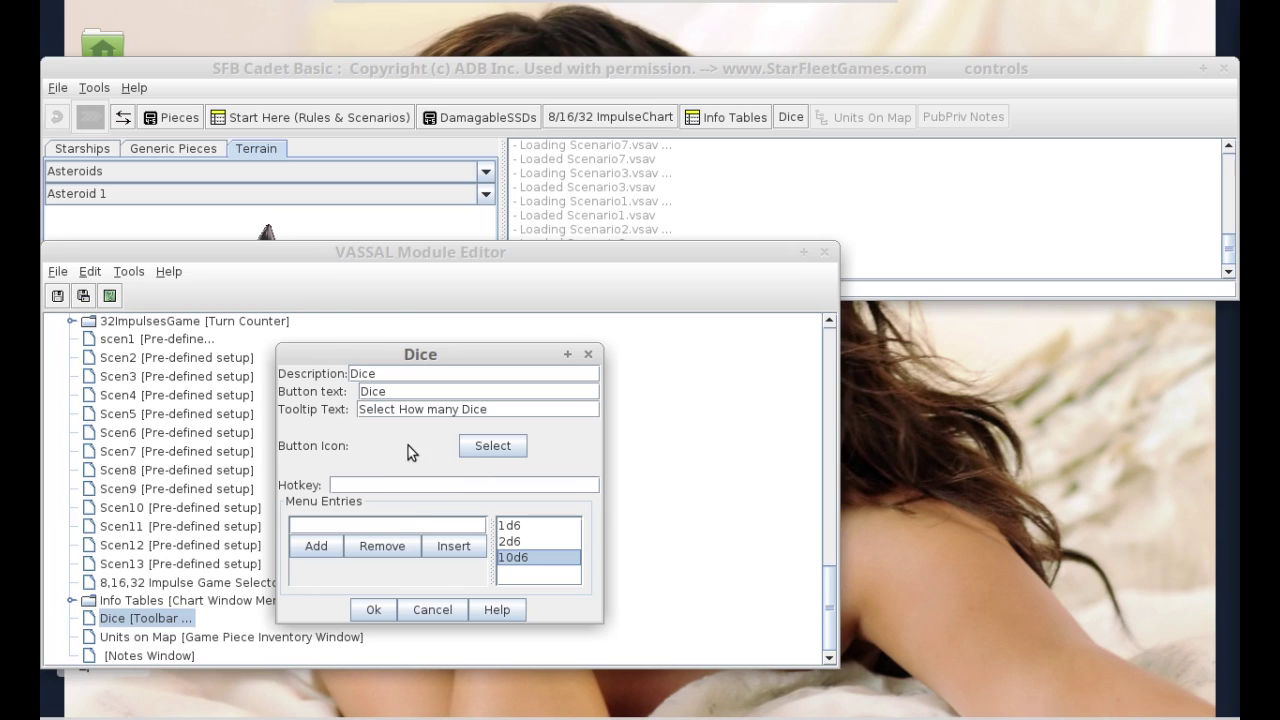
{"action": "left_click", "coordinate": [378, 609]}
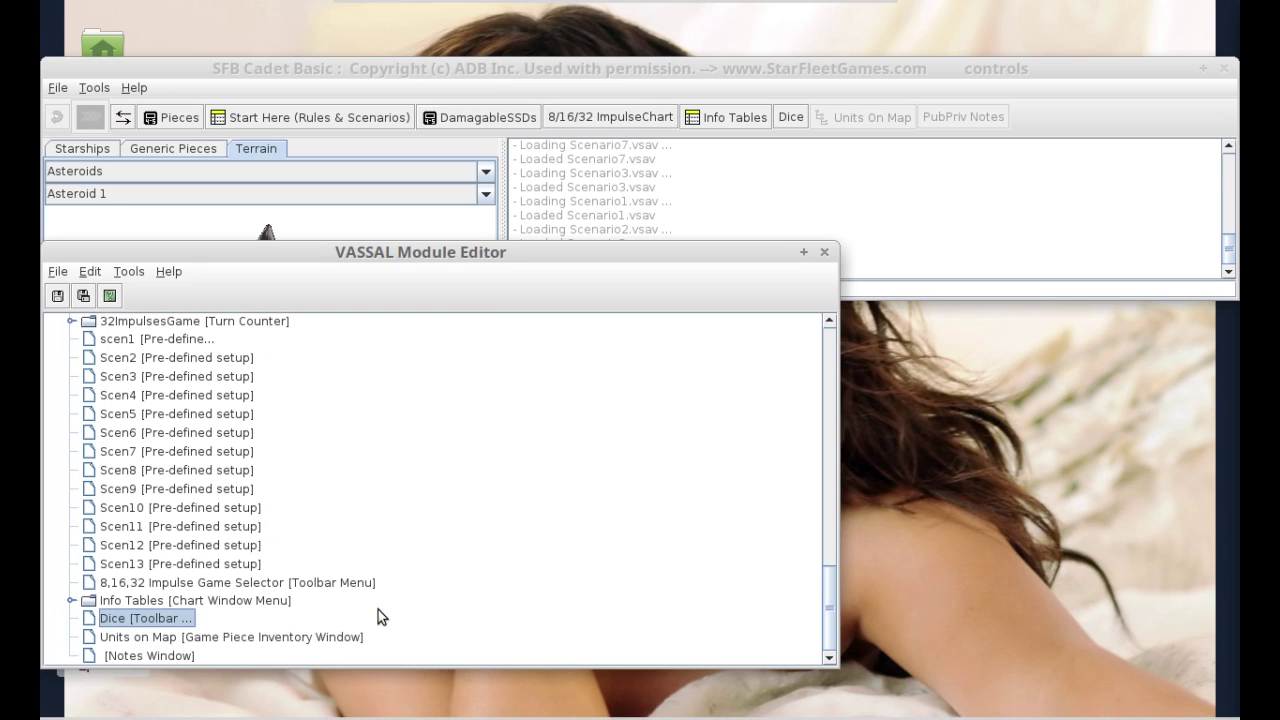
- Locate the 1d6, 2d6 and 10d6 dice buttons and review the 1d6 button's properties, including the add-to-each-die setting, without changing anything
{"action": "scroll", "coordinate": [222, 622], "scroll_direction": "up", "scroll_amount": 3}
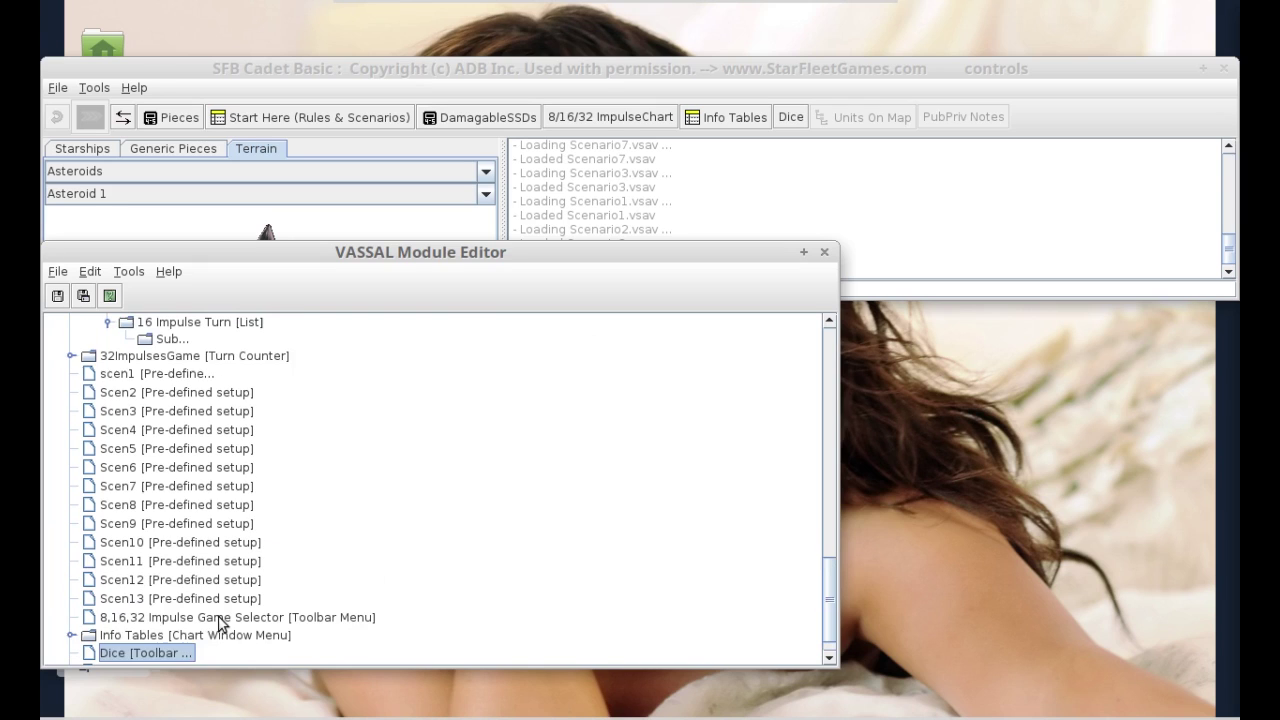
{"action": "scroll", "coordinate": [222, 622], "scroll_direction": "up", "scroll_amount": 9}
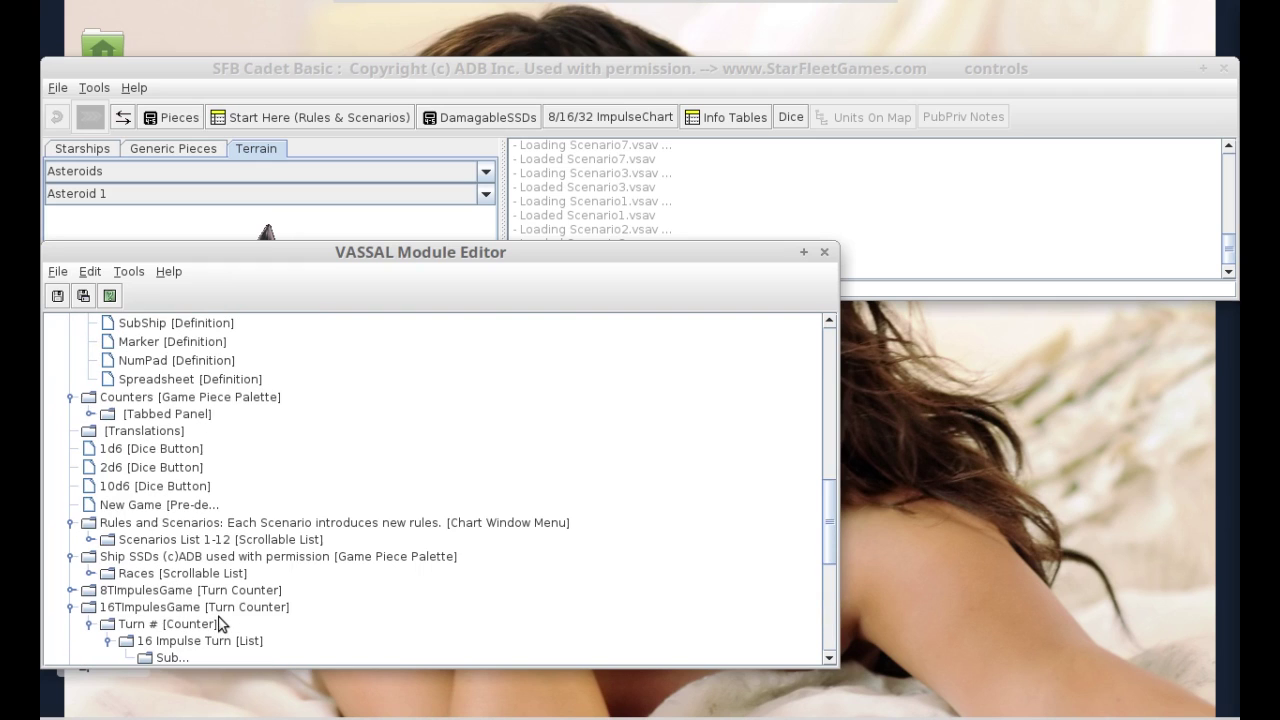
{"action": "left_click", "coordinate": [111, 450]}
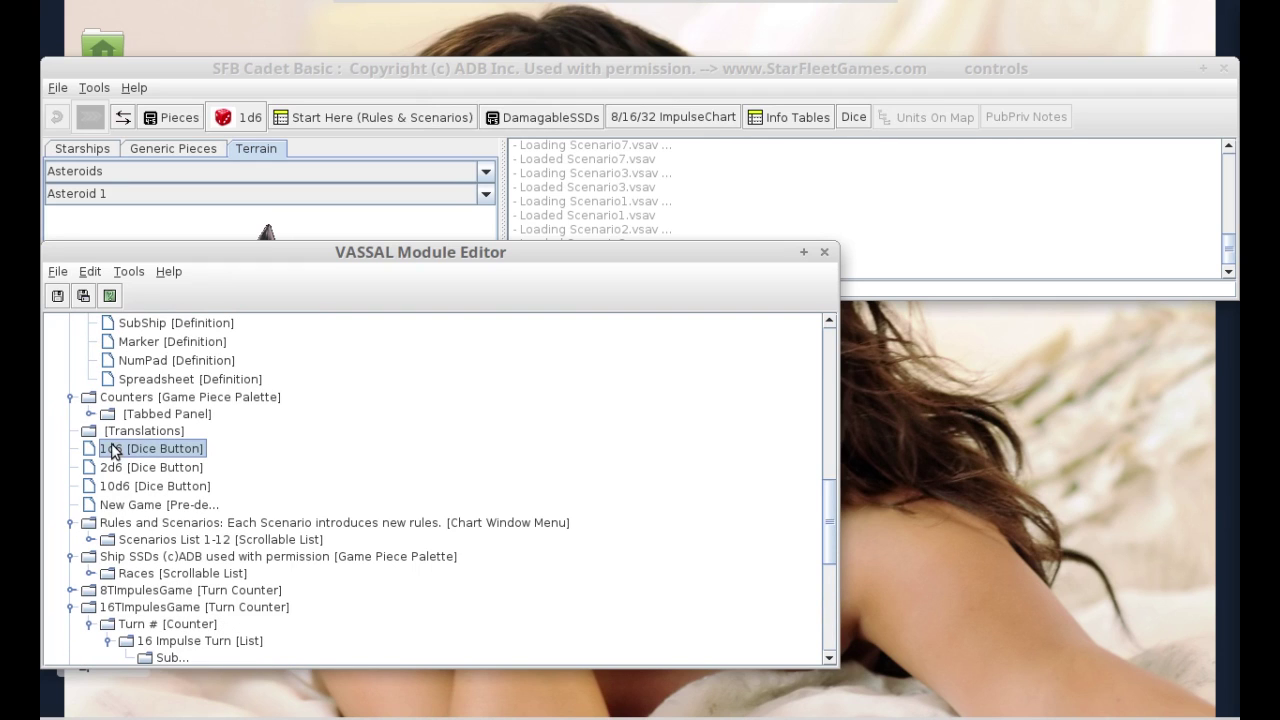
{"action": "left_click", "coordinate": [137, 487]}
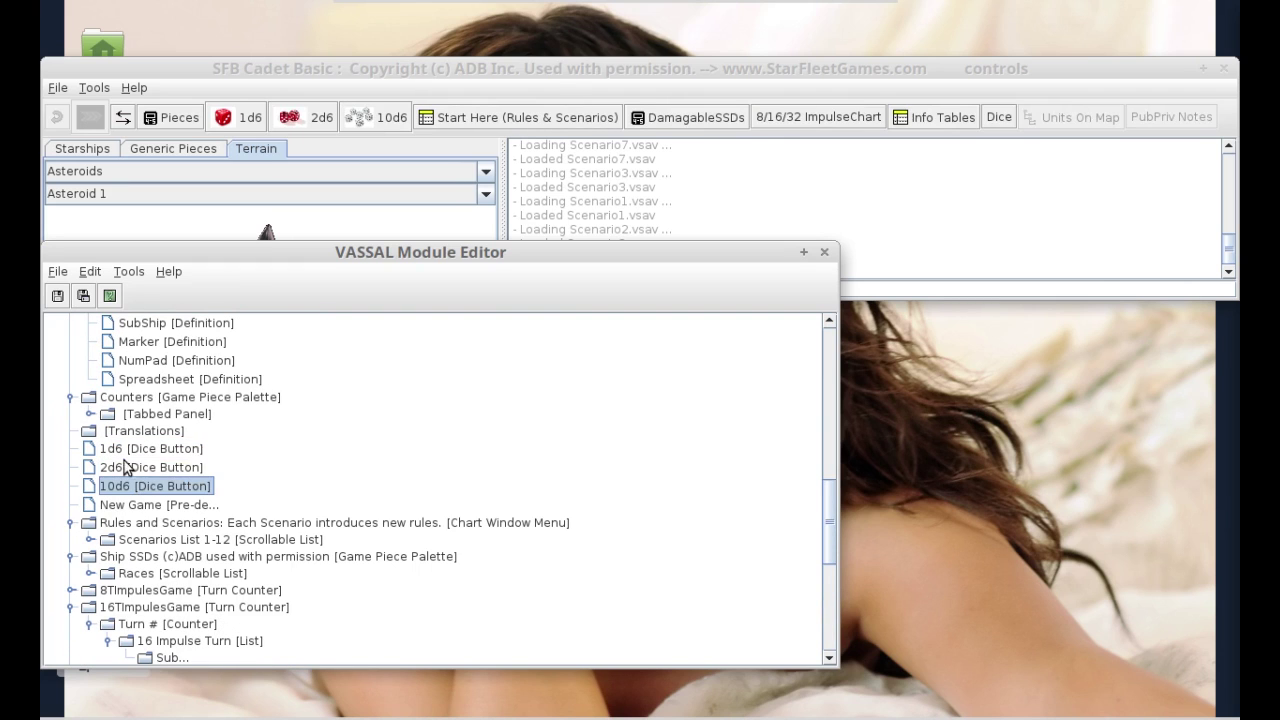
{"action": "left_click", "coordinate": [128, 450]}
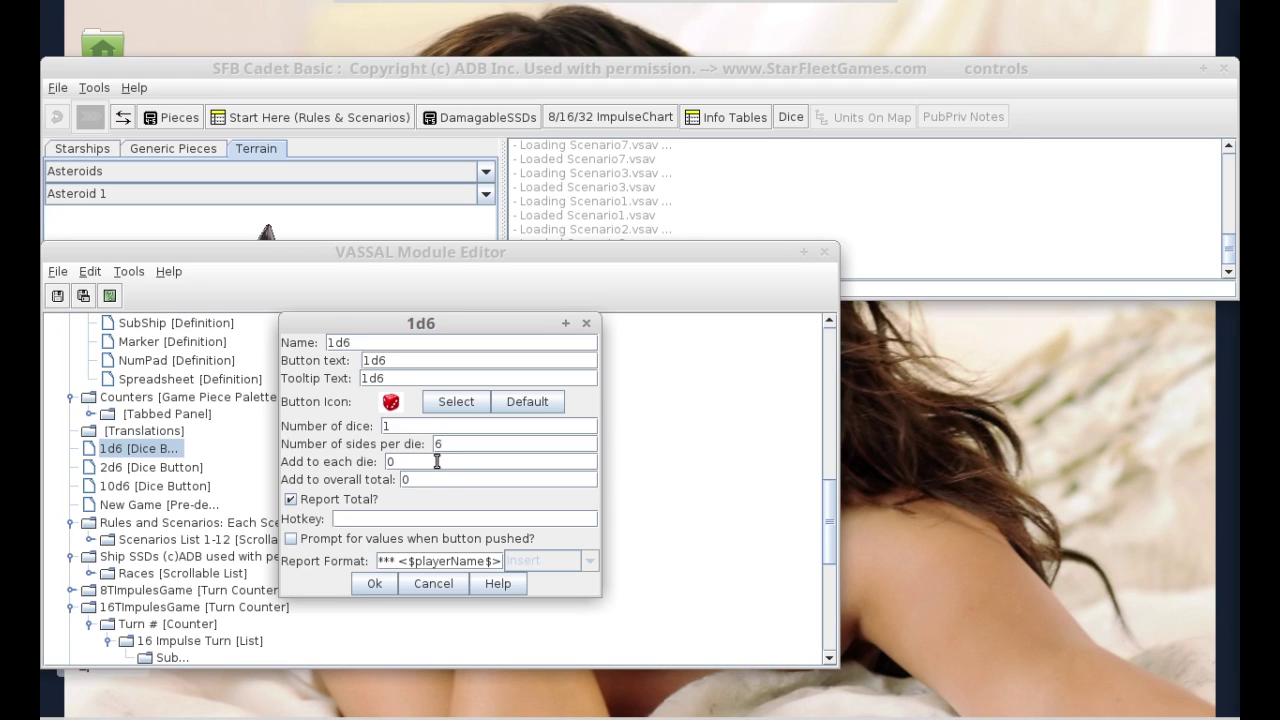
{"action": "left_click_drag", "start_coordinate": [392, 462], "coordinate": [338, 462]}
{"action": "left_click", "coordinate": [423, 588]}
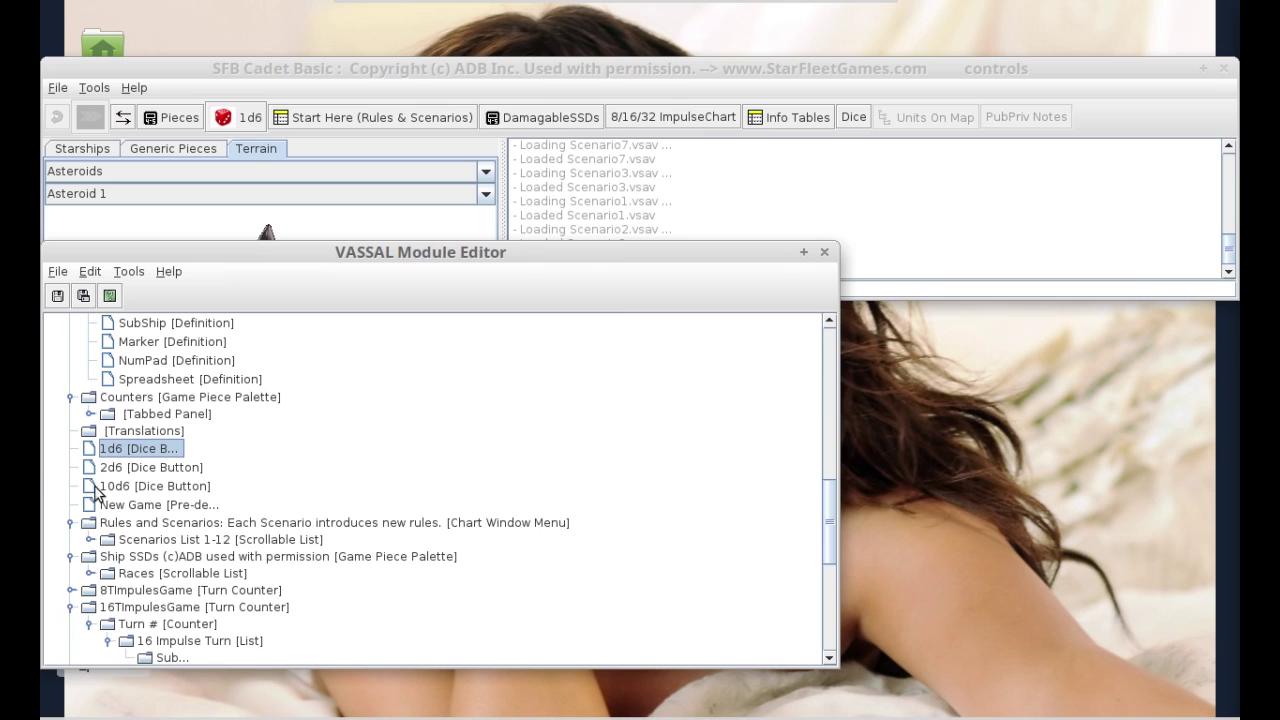
- Collapse the 16TImpulesGame turn counter, the Rules and Scenarios chart menu and the Ship SSDs palette in the module tree
{"action": "left_click", "coordinate": [138, 510]}
{"action": "scroll", "coordinate": [138, 510], "scroll_direction": "down", "scroll_amount": 3}
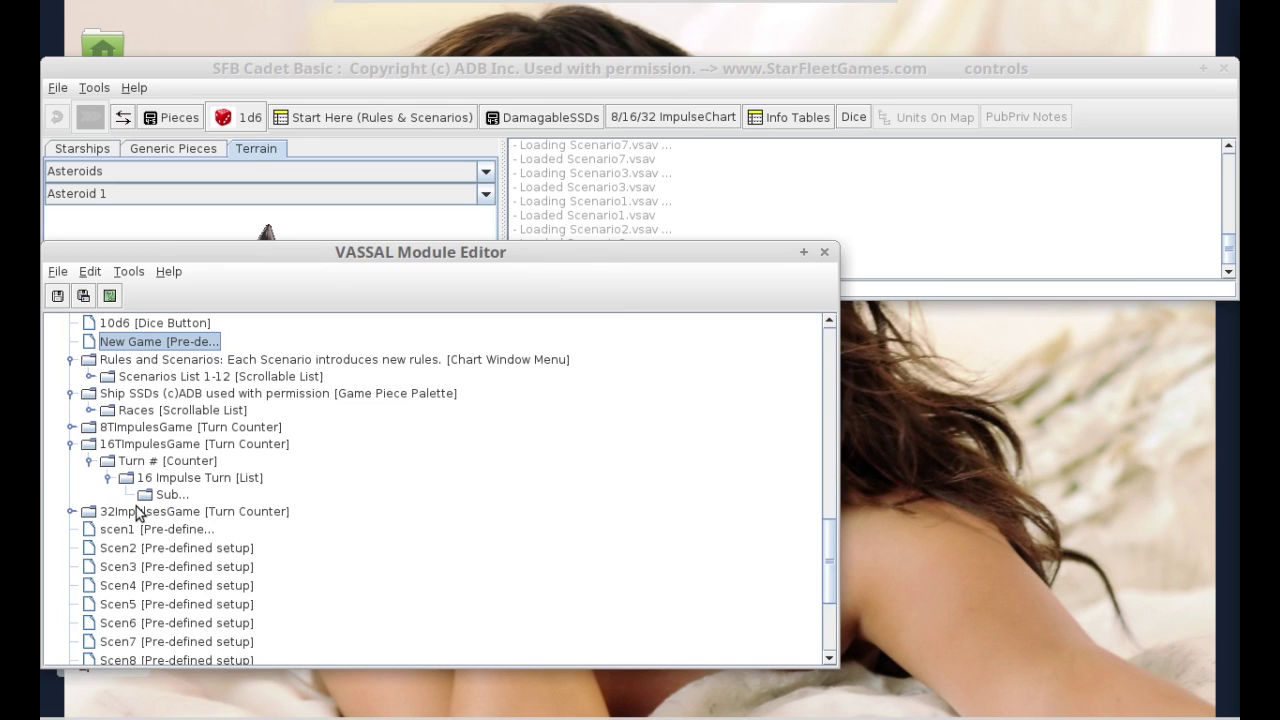
{"action": "left_click", "coordinate": [70, 444]}
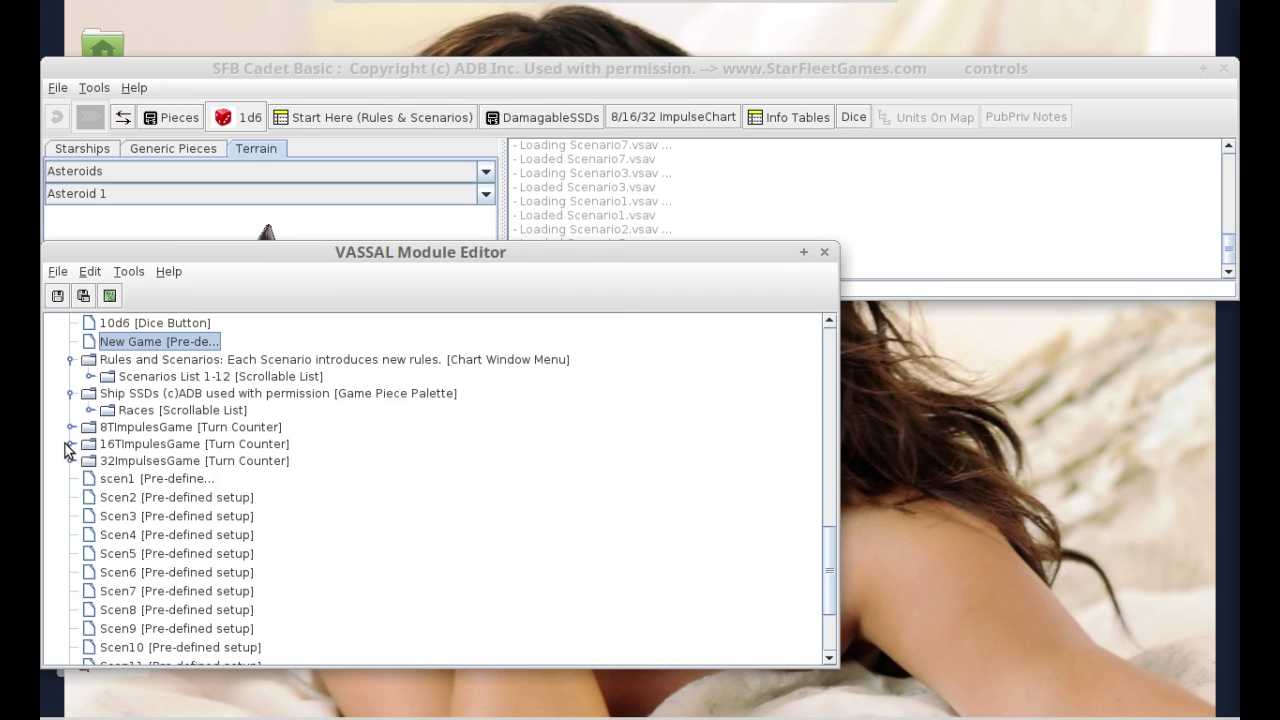
{"action": "left_click", "coordinate": [71, 359]}
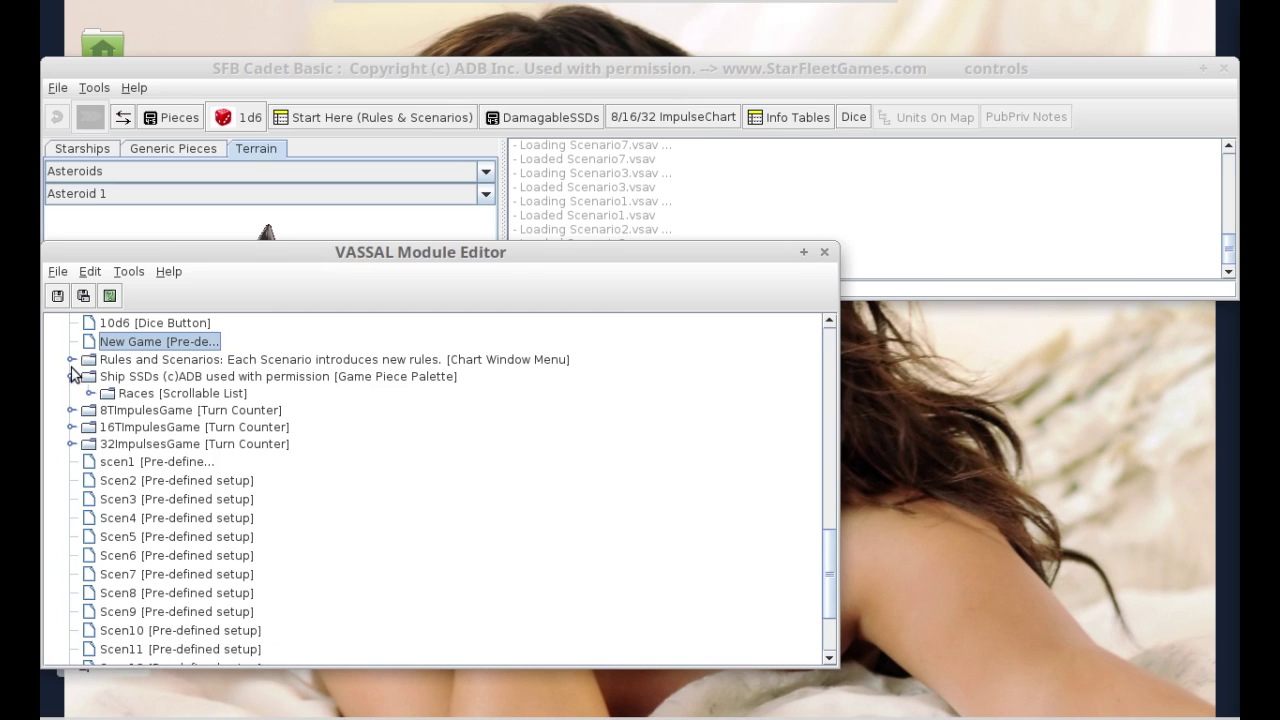
{"action": "left_click", "coordinate": [71, 376]}
{"action": "scroll", "coordinate": [275, 590], "scroll_direction": "down", "scroll_amount": 2}
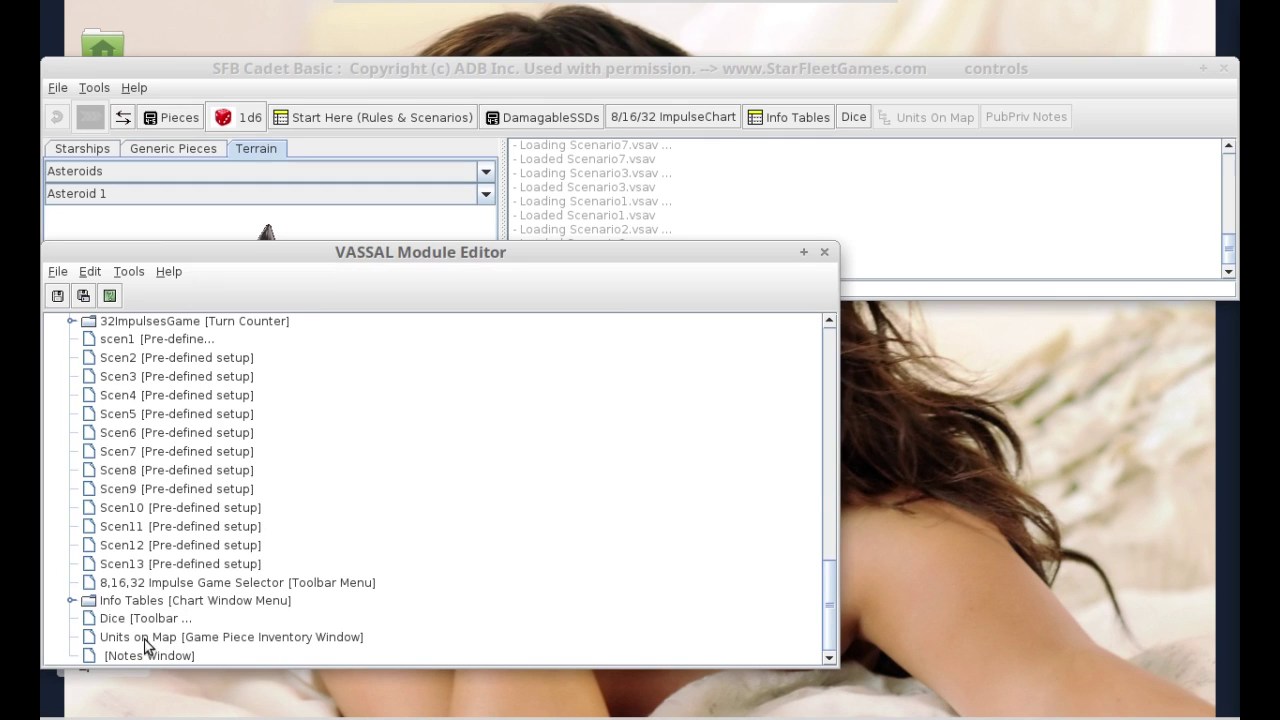
- Expand Rules and Scenarios down to Scenarios List 1-12 and select Scenario 1's New Rules HTML chart
{"action": "left_click", "coordinate": [148, 452]}
{"action": "scroll", "coordinate": [143, 455], "scroll_direction": "up", "scroll_amount": 3}
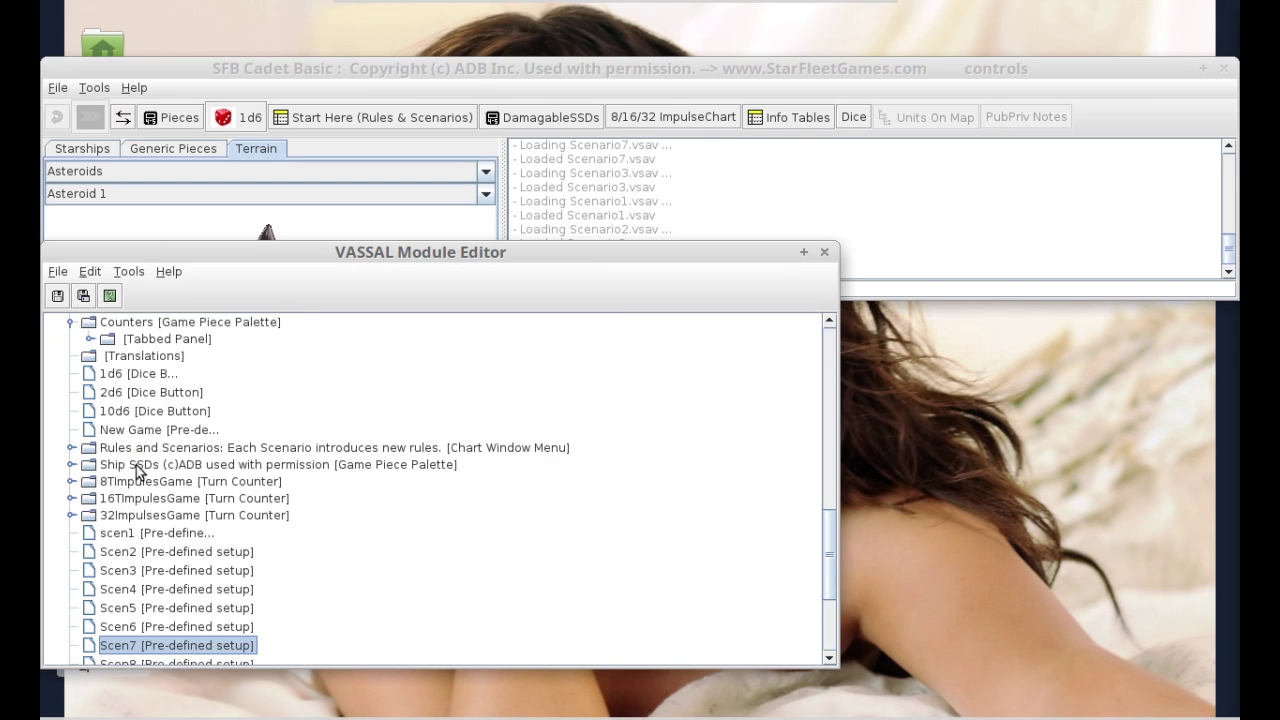
{"action": "left_click", "coordinate": [72, 448]}
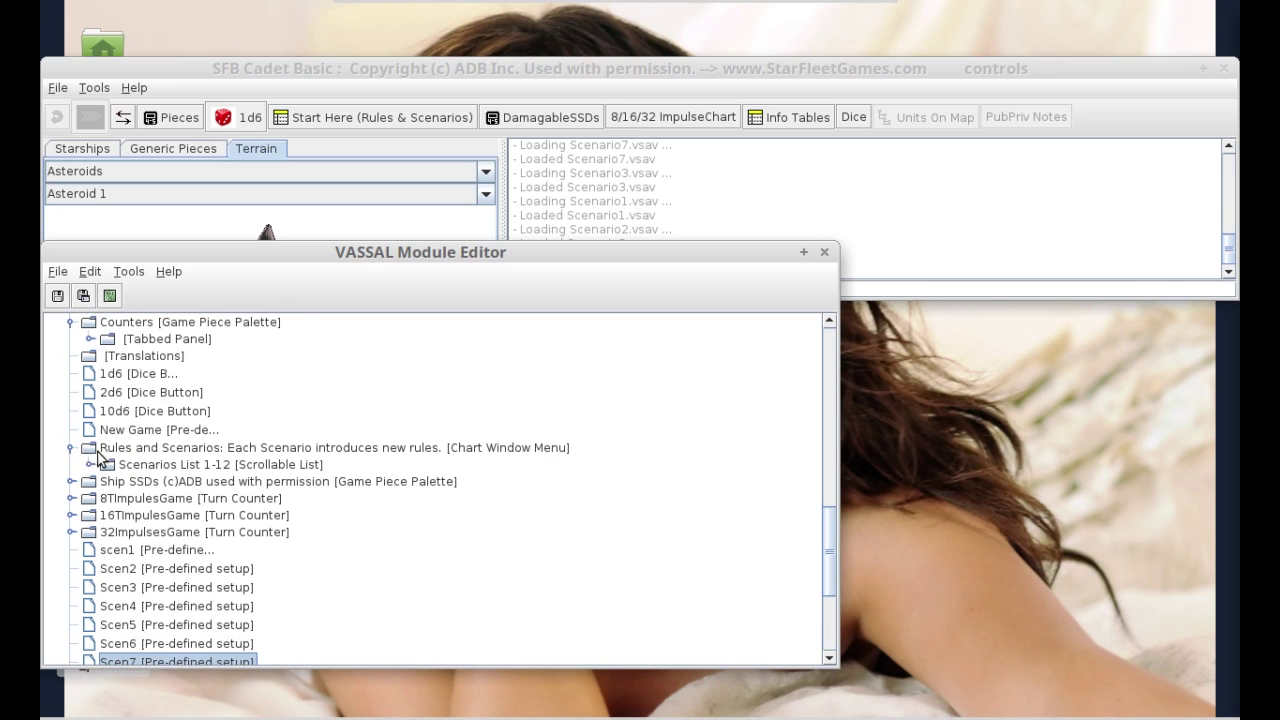
{"action": "left_click", "coordinate": [90, 464]}
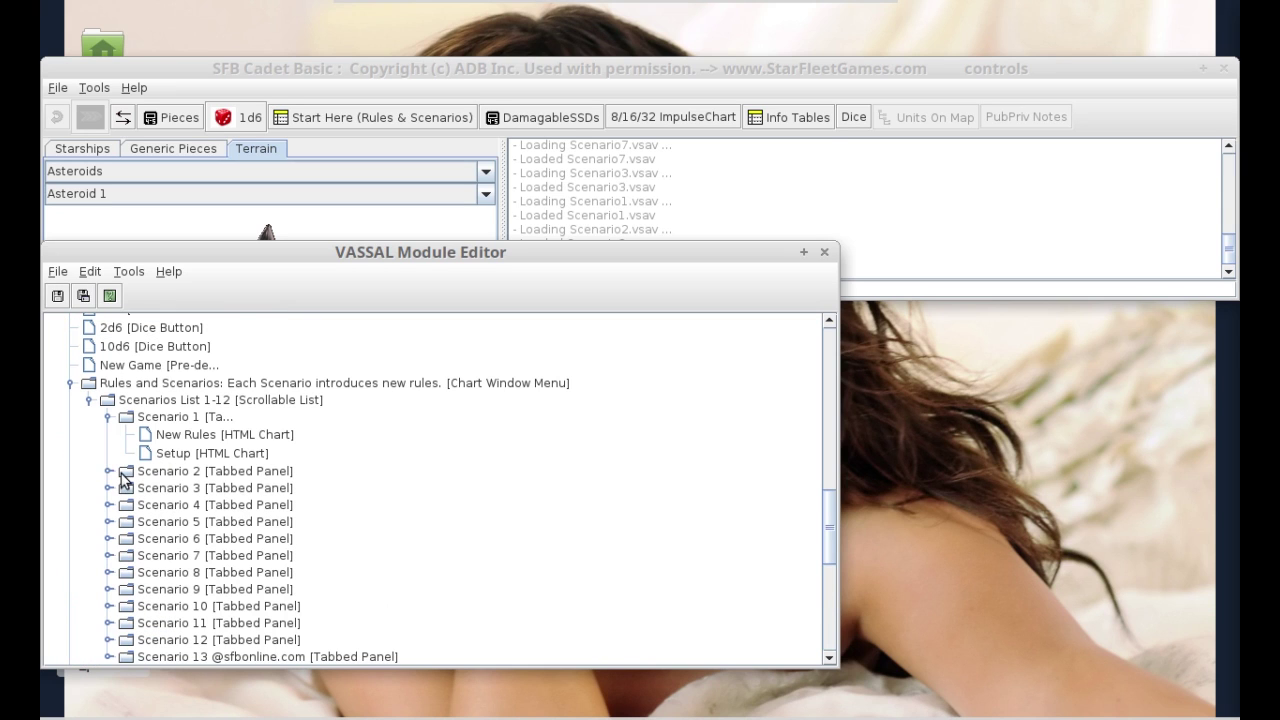
{"action": "left_click", "coordinate": [186, 438]}
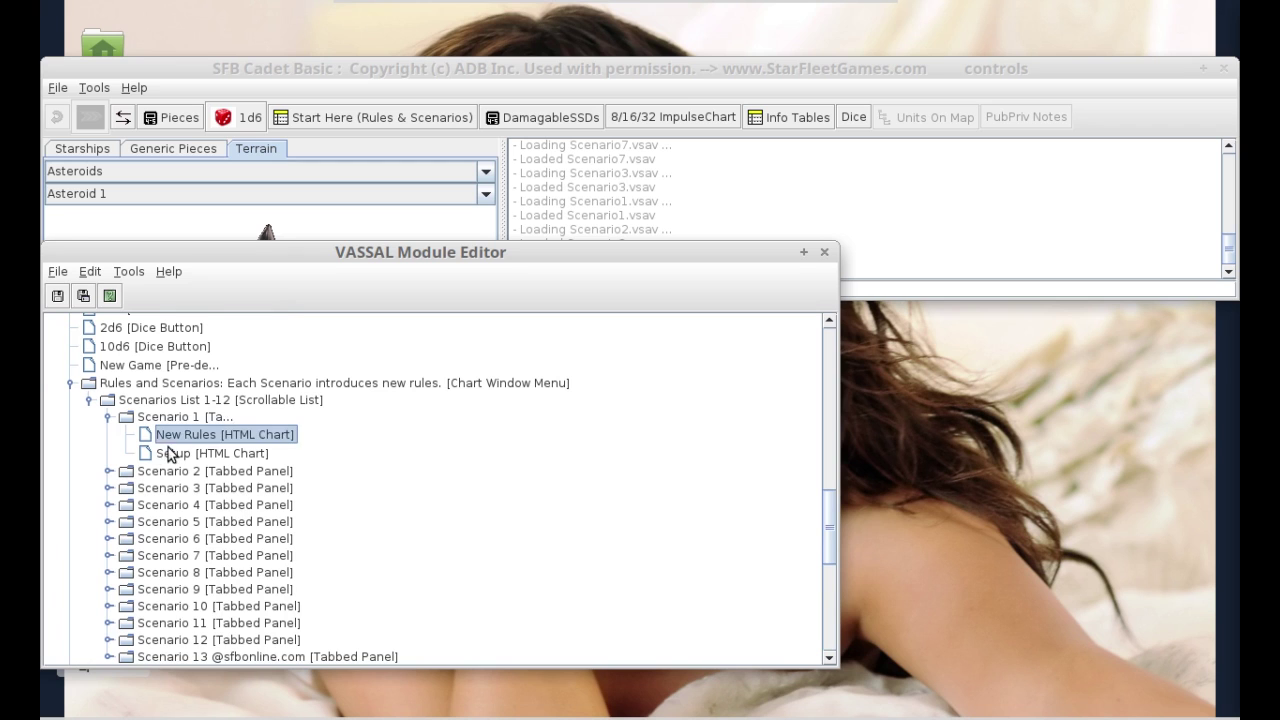
- Collapse Rules and Scenarios, Game Piece Prototype Definitions, Game Piece Image Definitions and Main Map in the module tree
{"action": "left_click", "coordinate": [166, 448]}
{"action": "left_click", "coordinate": [70, 383]}
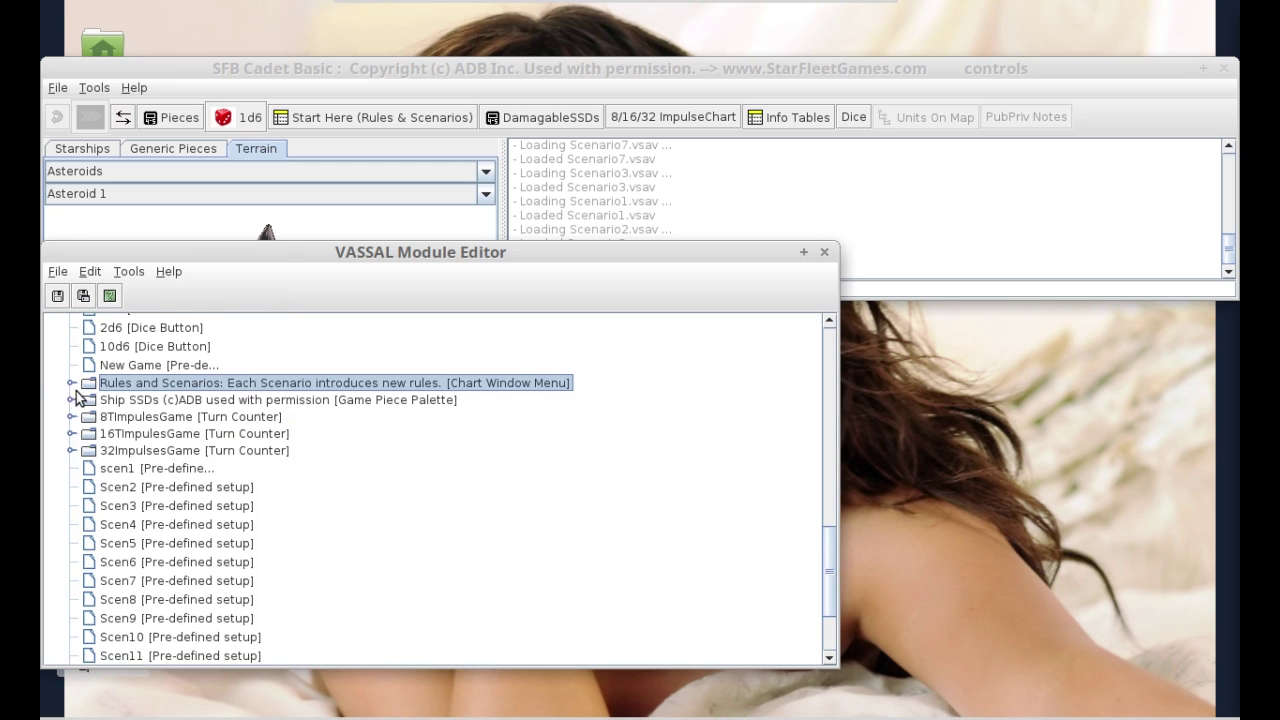
{"action": "scroll", "coordinate": [108, 432], "scroll_direction": "up", "scroll_amount": 3}
{"action": "scroll", "coordinate": [108, 432], "scroll_direction": "up", "scroll_amount": 5}
{"action": "scroll", "coordinate": [182, 537], "scroll_direction": "up", "scroll_amount": 1}
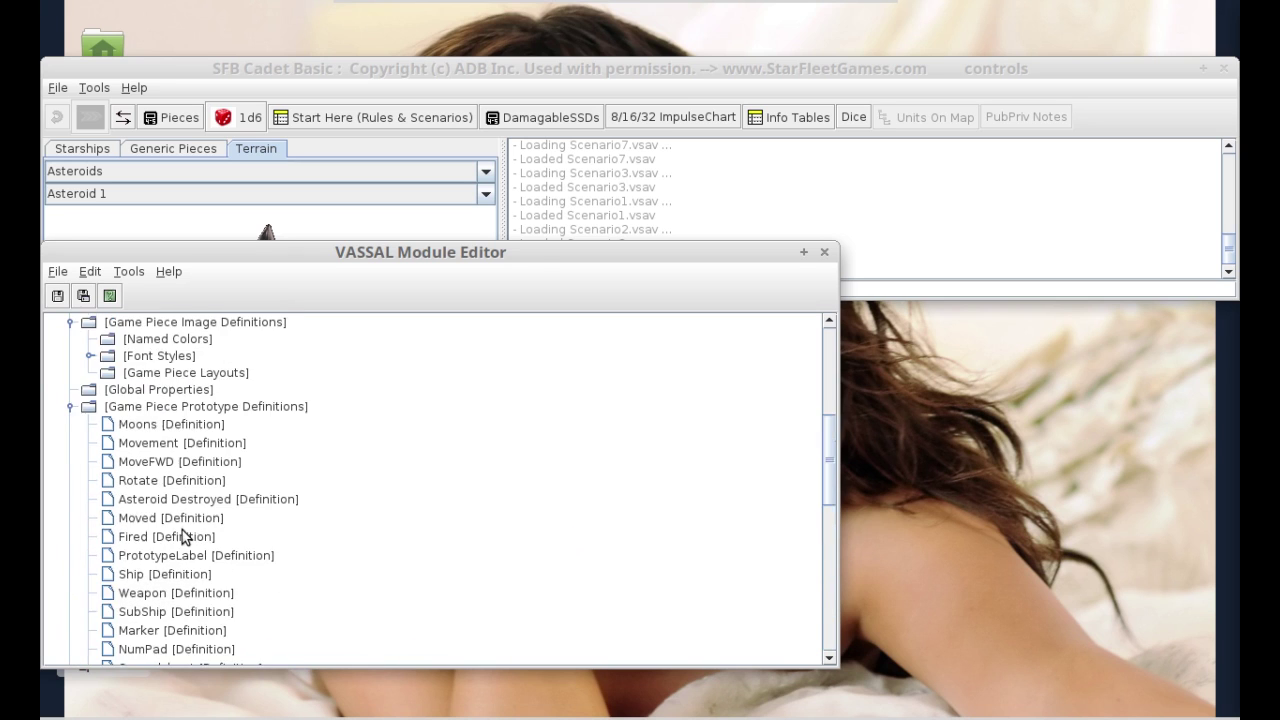
{"action": "left_click", "coordinate": [69, 406]}
{"action": "scroll", "coordinate": [208, 439], "scroll_direction": "up", "scroll_amount": 4}
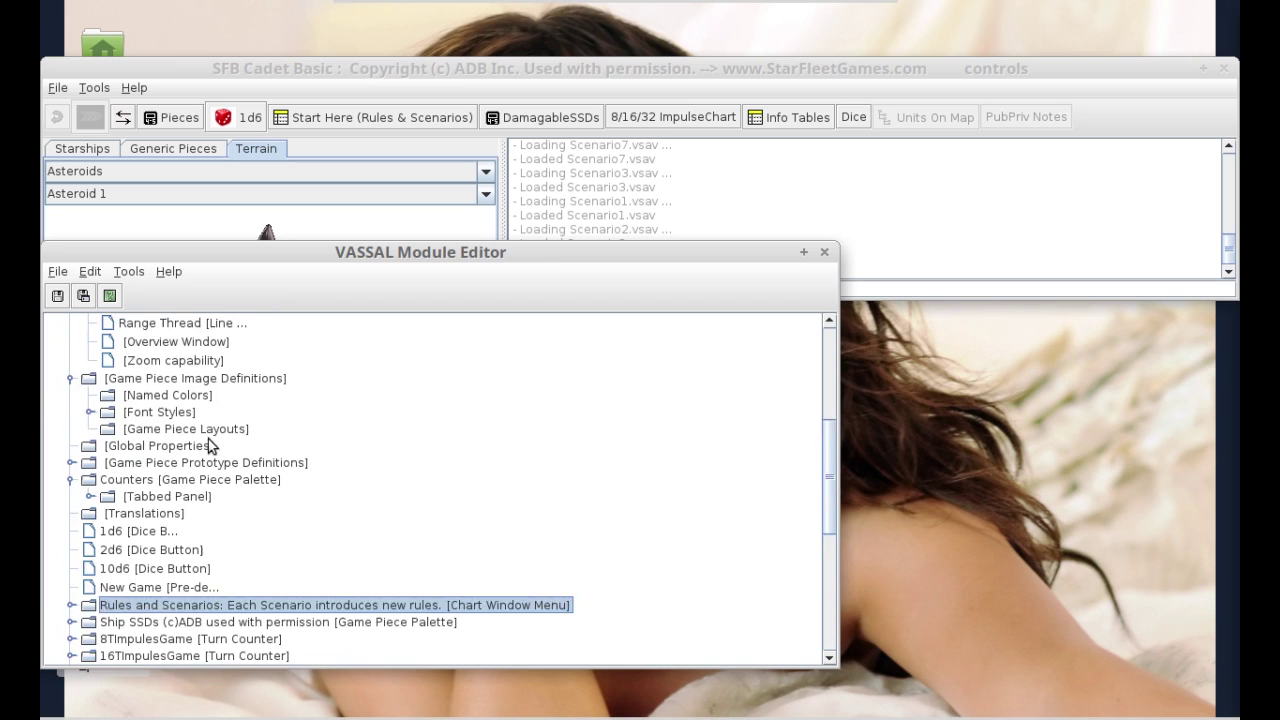
{"action": "left_click", "coordinate": [72, 484]}
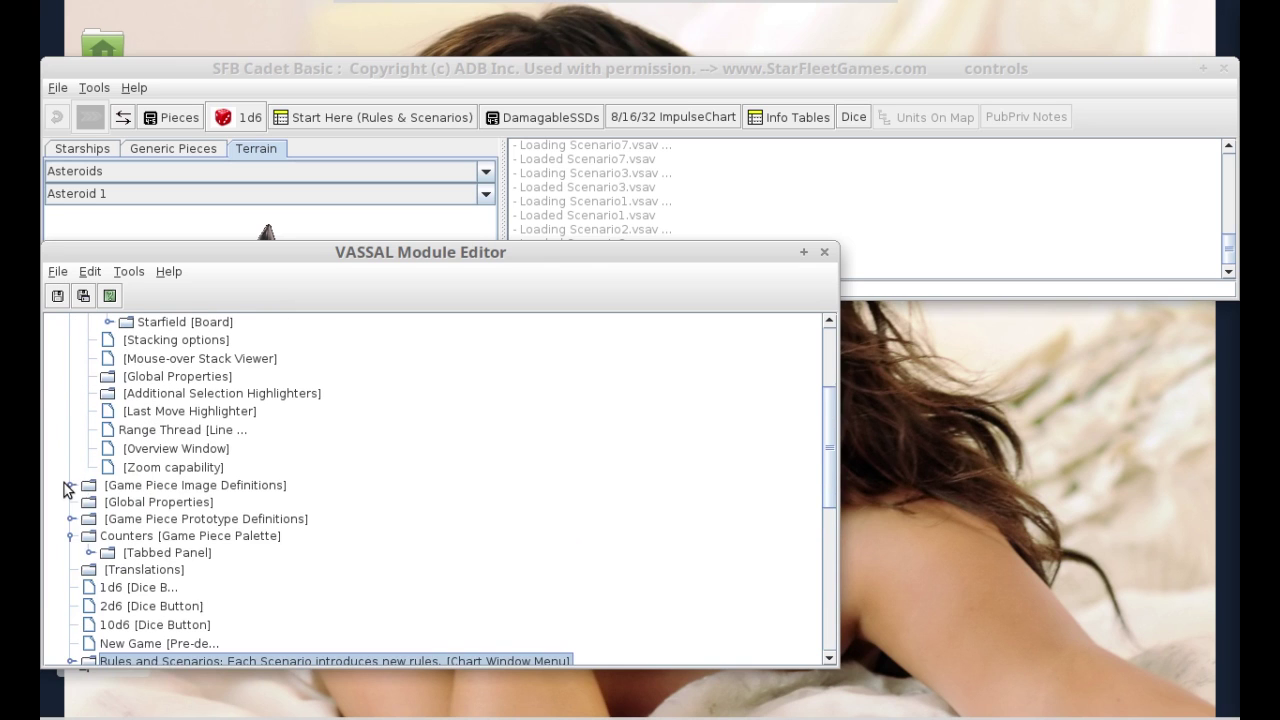
{"action": "scroll", "coordinate": [228, 505], "scroll_direction": "up", "scroll_amount": 4}
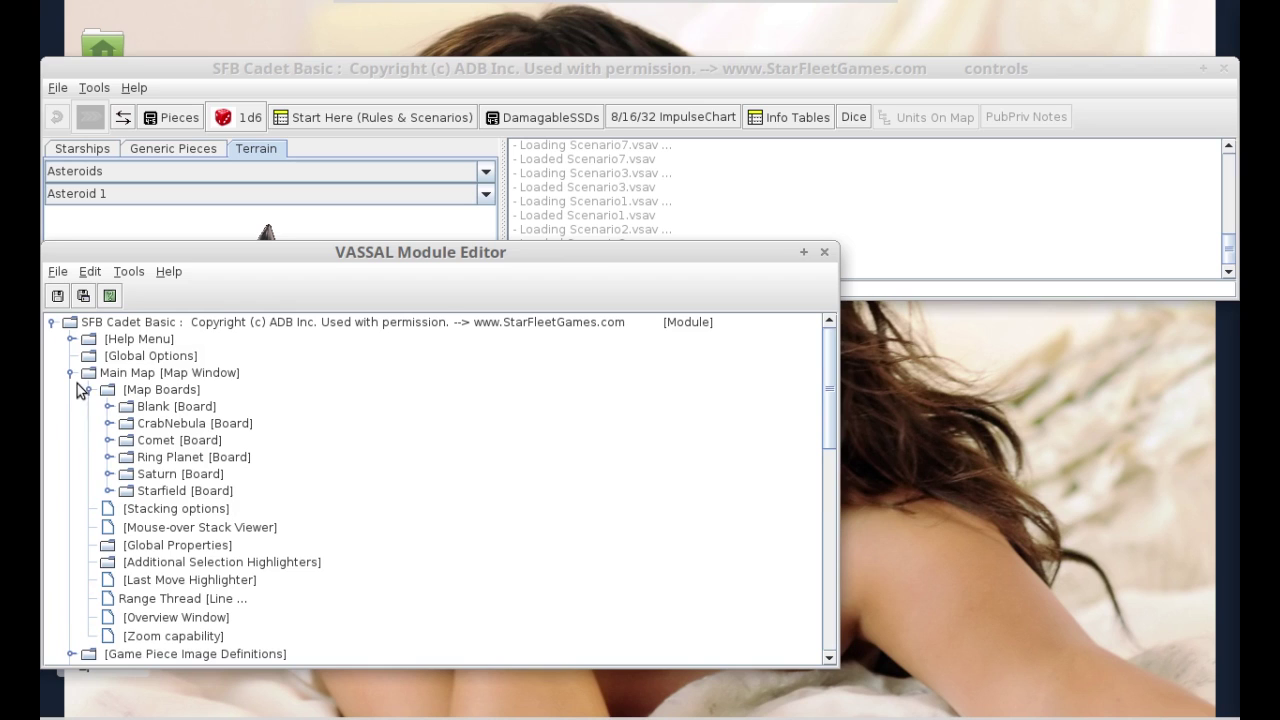
{"action": "left_click", "coordinate": [71, 373]}
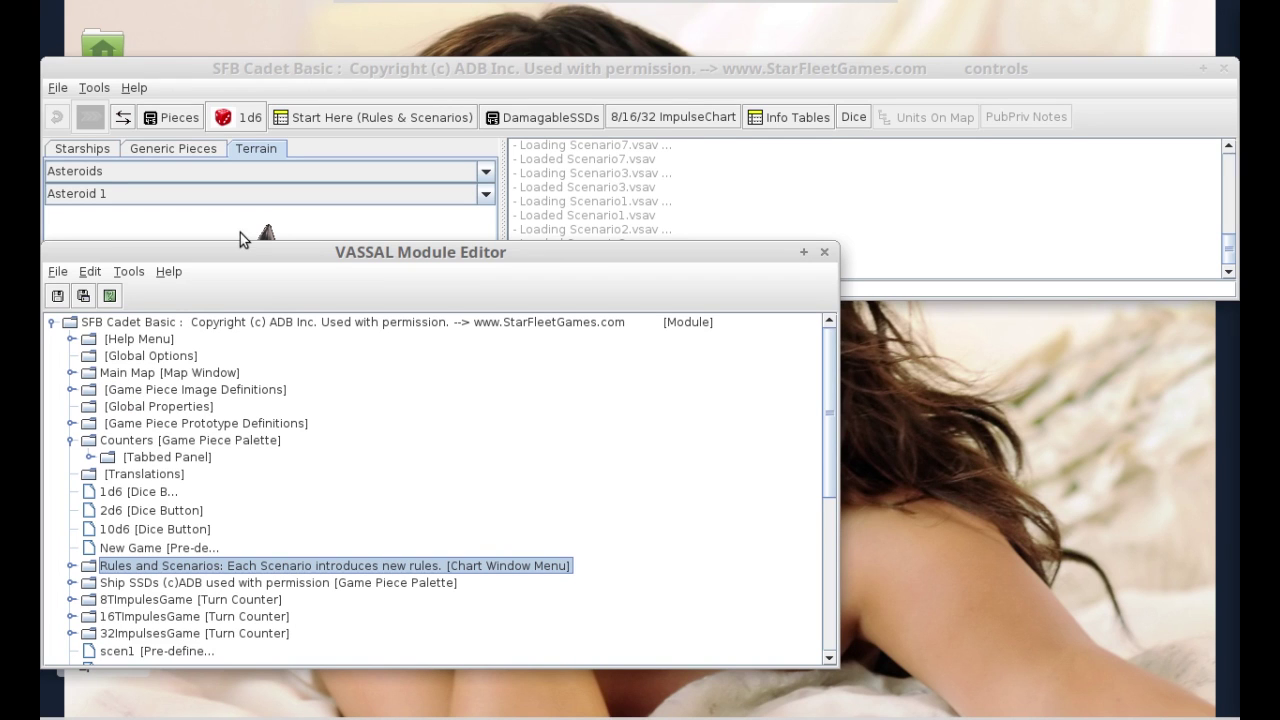
- Start the Scen7 predefined setup in the SFB Cadet Basic player window and move that window up the screen
{"action": "left_click", "coordinate": [59, 90]}
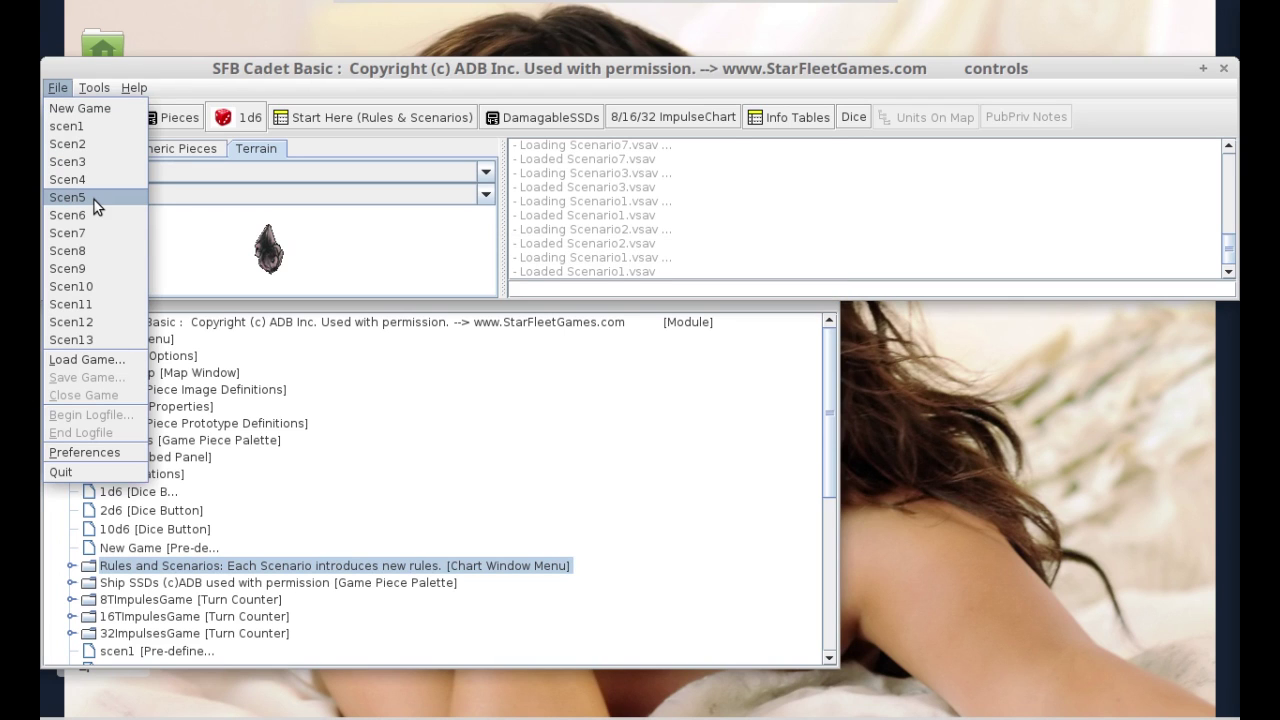
{"action": "left_click", "coordinate": [66, 231]}
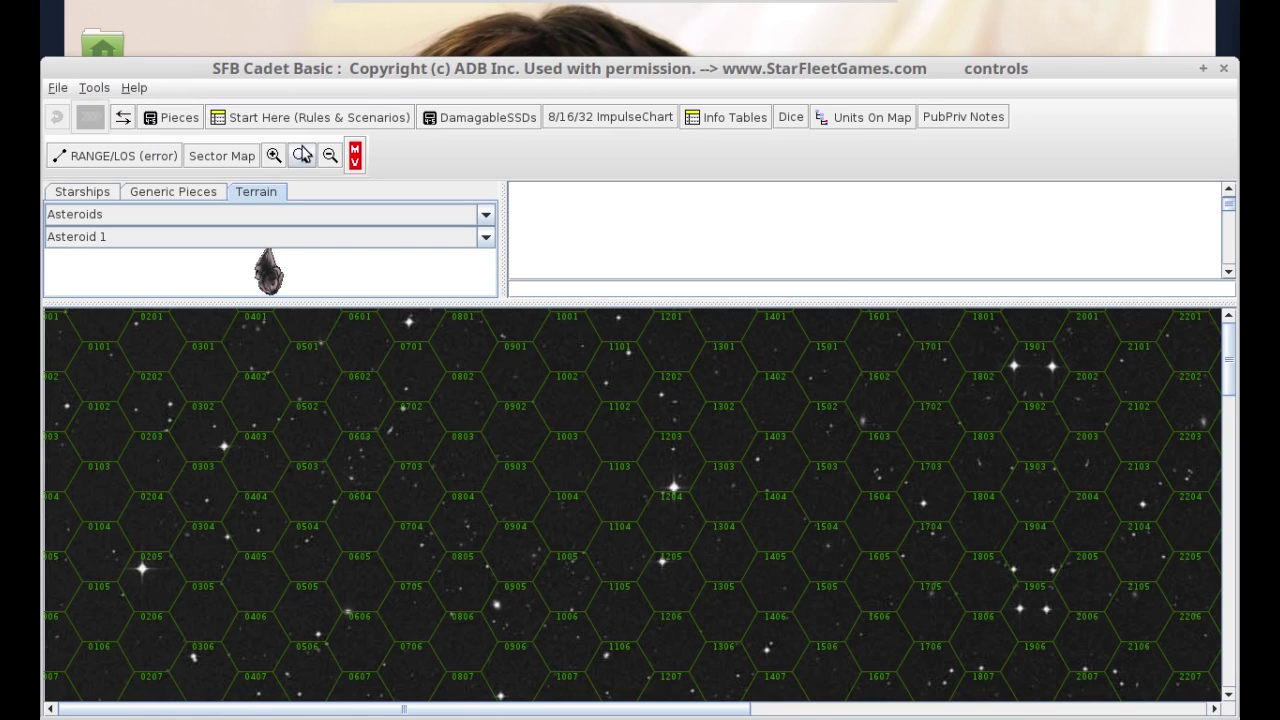
{"action": "left_click_drag", "start_coordinate": [284, 69], "coordinate": [283, 20]}
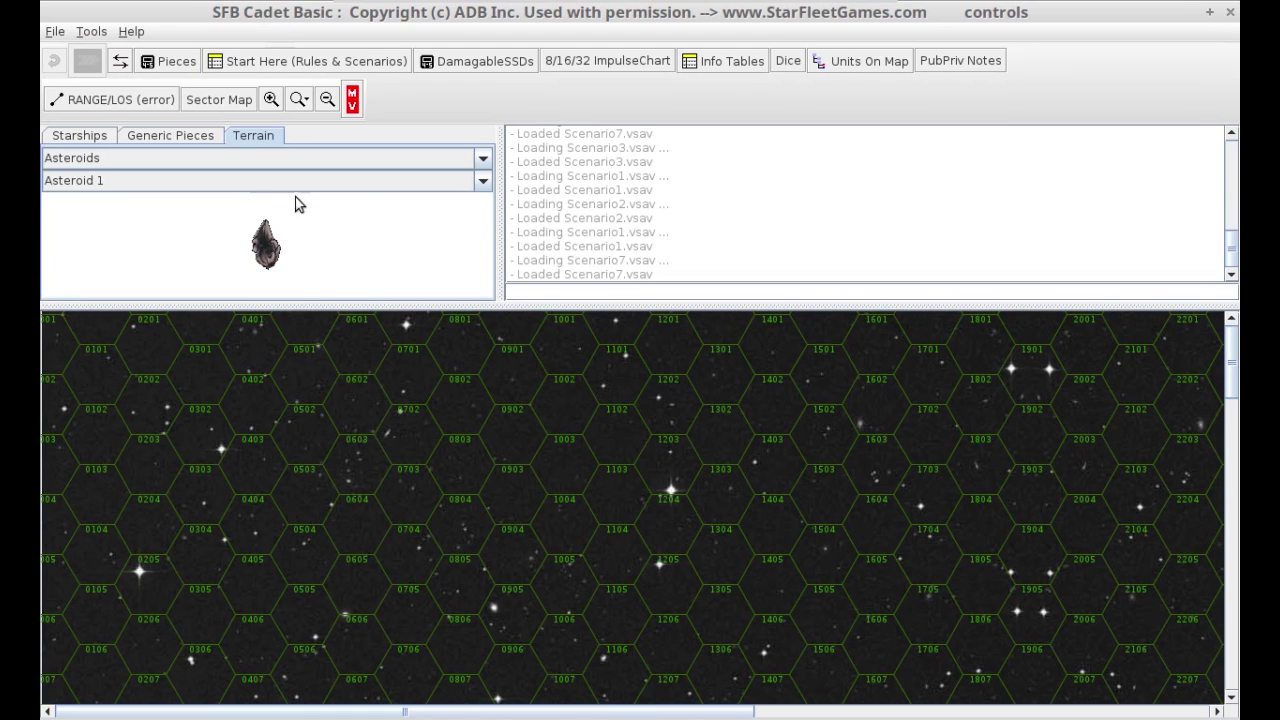
- Hide the piece palette, shrink the chat area to give the map more room, and show the palette again
{"action": "left_click", "coordinate": [160, 62]}
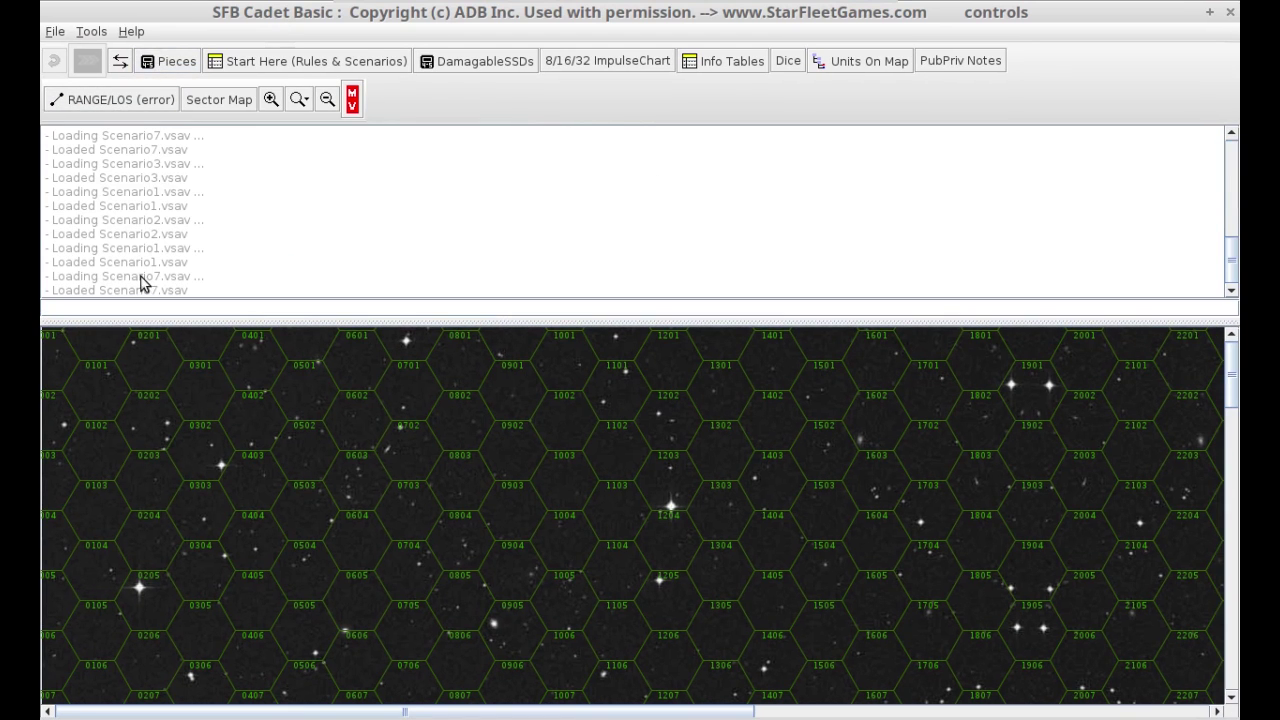
{"action": "left_click_drag", "start_coordinate": [182, 311], "coordinate": [182, 155]}
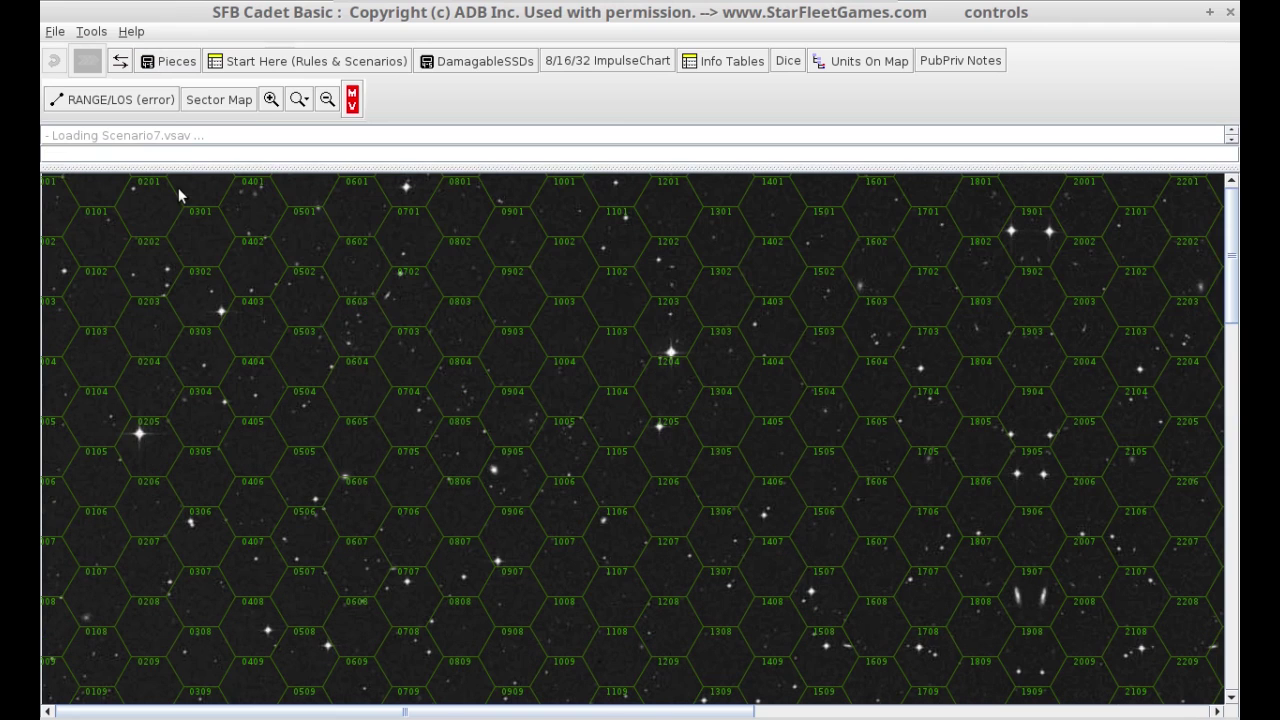
{"action": "left_click", "coordinate": [158, 63]}
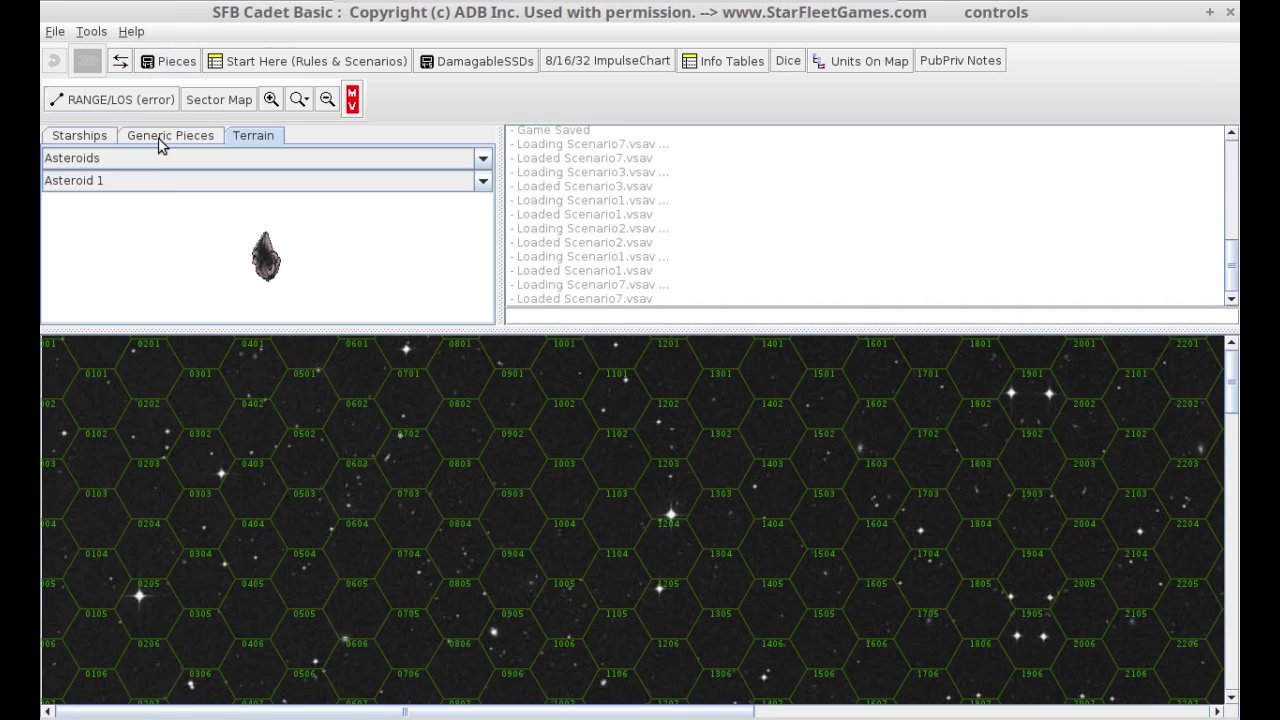
- Place a Lyran CA from the Starships pieces on hex 0603 and hide the piece palette to enlarge the map
{"action": "left_click", "coordinate": [100, 153]}
{"action": "left_click", "coordinate": [97, 136]}
{"action": "left_click", "coordinate": [82, 138]}
{"action": "left_click", "coordinate": [74, 165]}
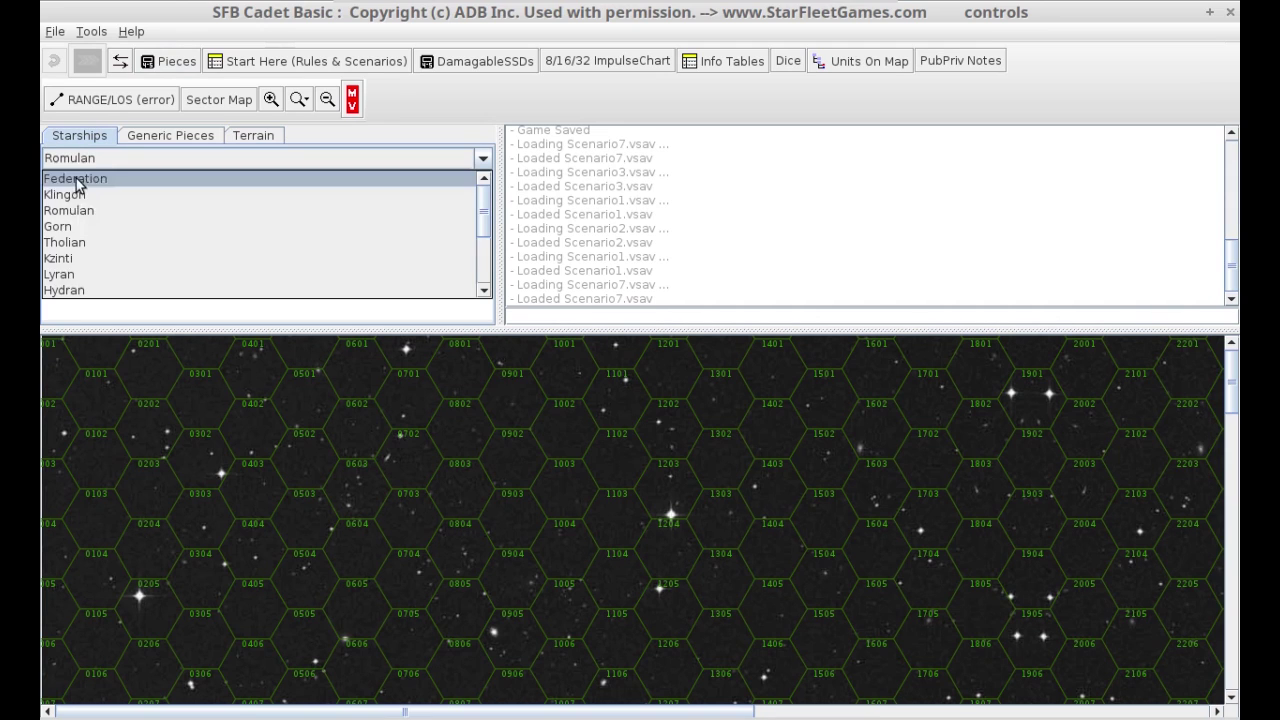
{"action": "left_click", "coordinate": [86, 276]}
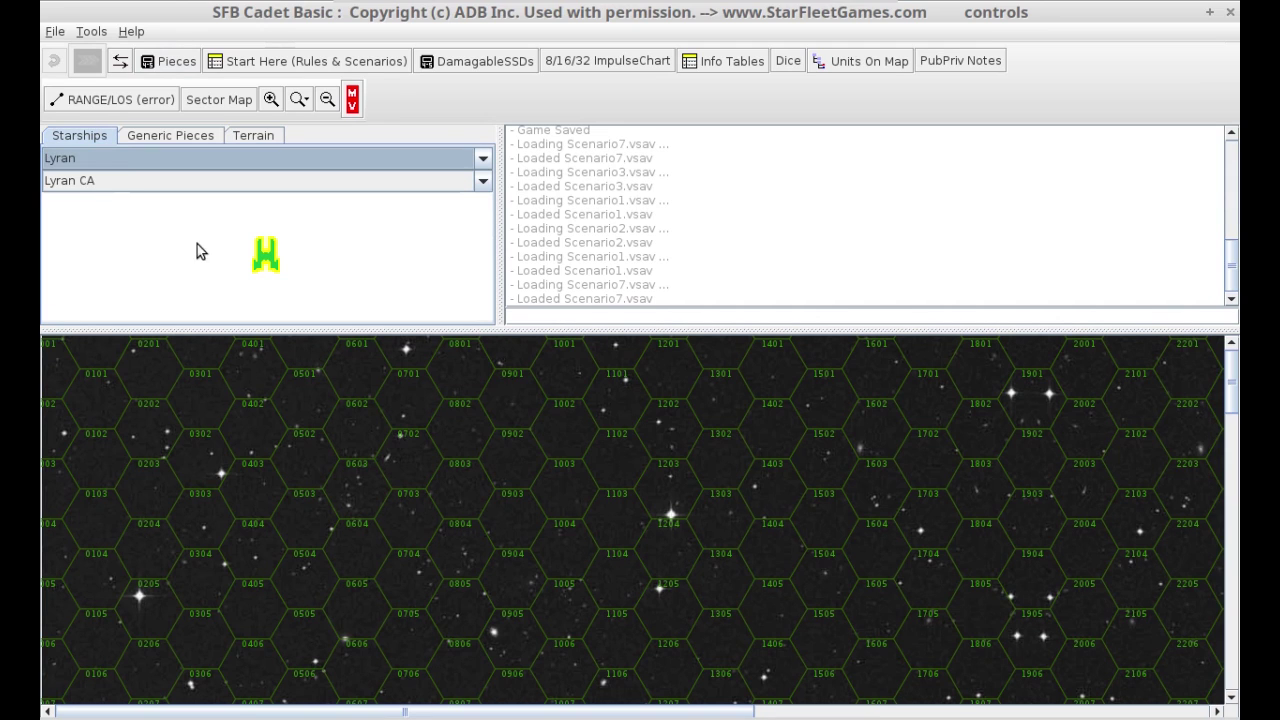
{"action": "left_click", "coordinate": [120, 182]}
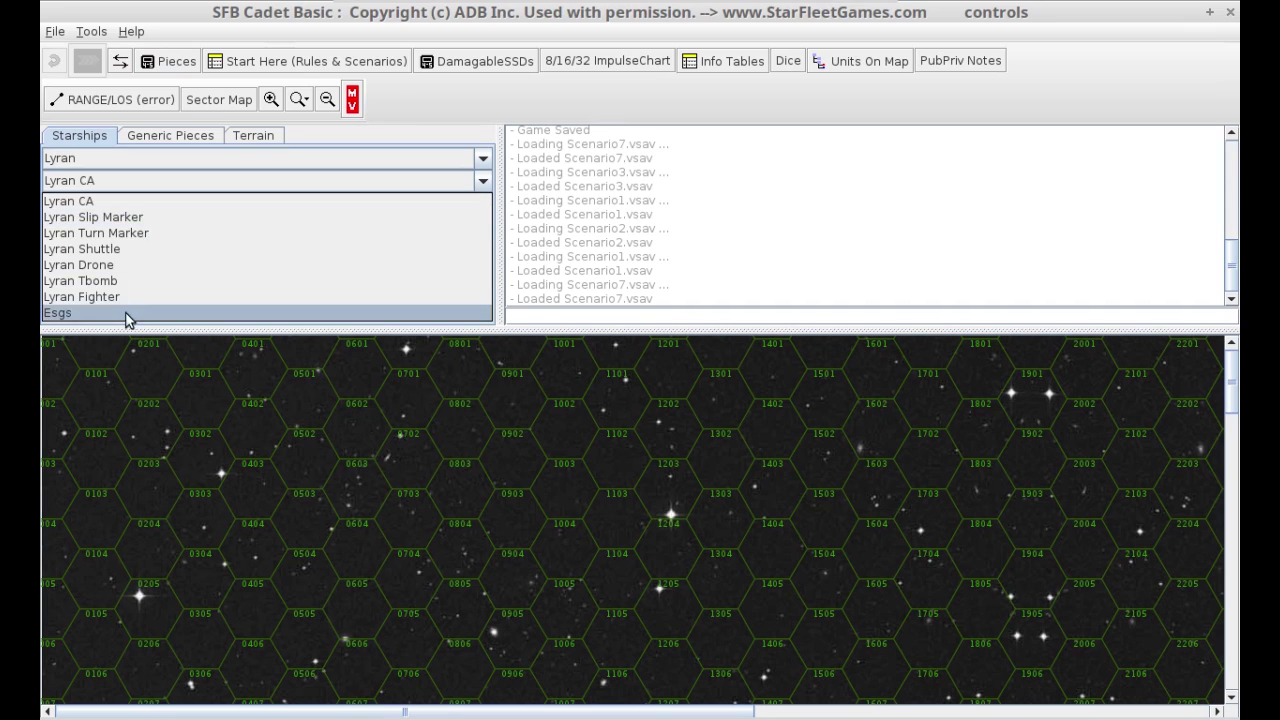
{"action": "left_click", "coordinate": [133, 203]}
{"action": "left_click_drag", "start_coordinate": [258, 266], "coordinate": [360, 518]}
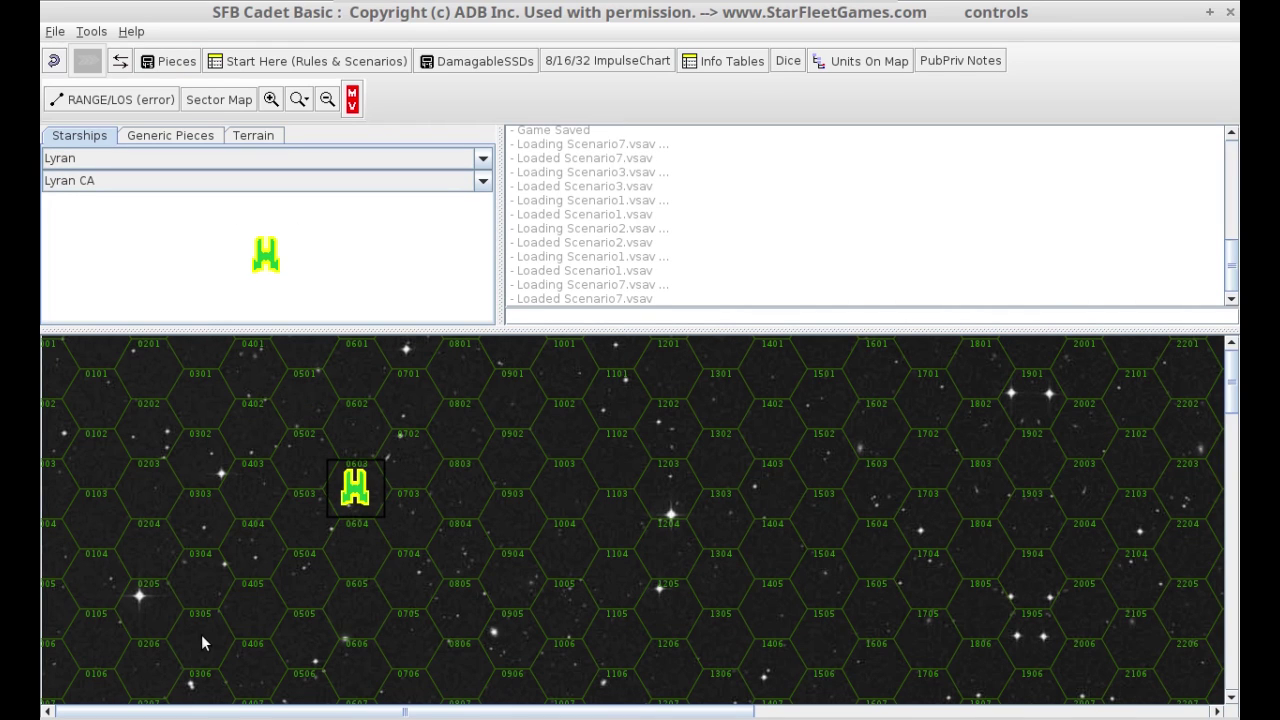
{"action": "left_click_drag", "start_coordinate": [366, 329], "coordinate": [383, 258]}
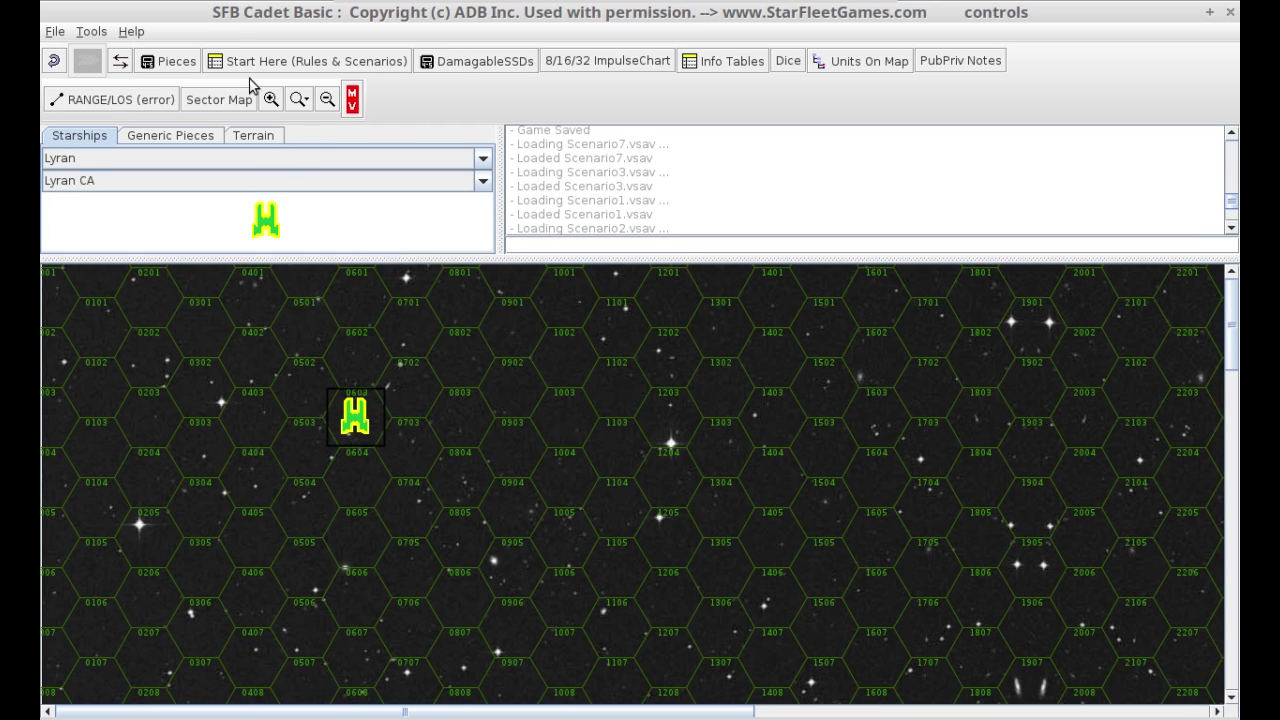
{"action": "left_click", "coordinate": [155, 62]}
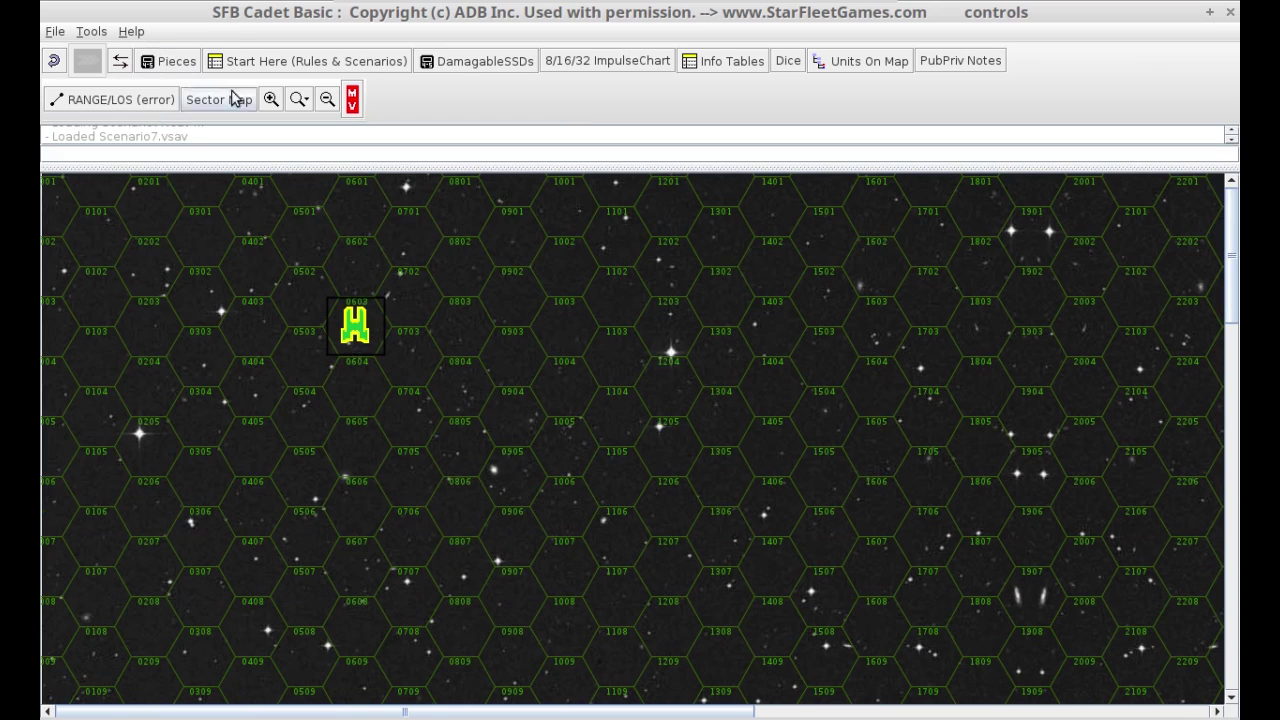
- Open the rules and scenarios charts, browse Scenarios 5, 9, 10 and 11, and review Scenario 9's New Rules and Setup pages
{"action": "left_click", "coordinate": [284, 62]}
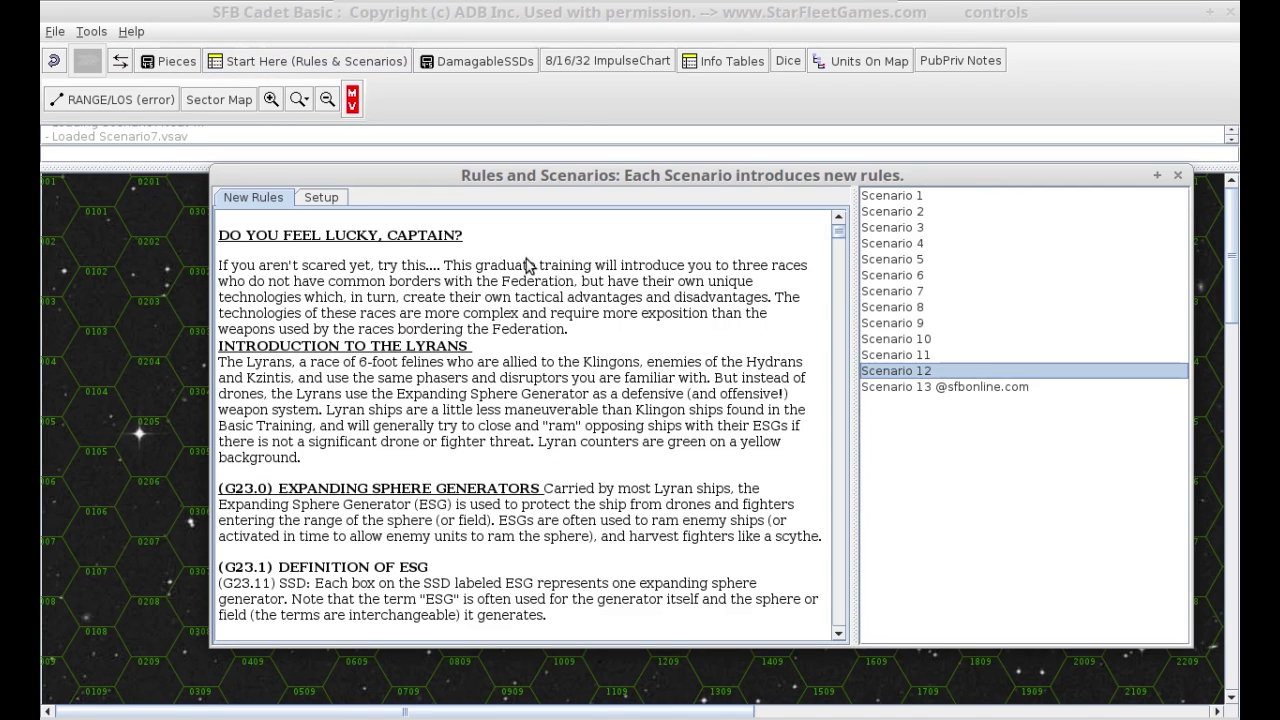
{"action": "left_click", "coordinate": [887, 260]}
{"action": "left_click", "coordinate": [895, 324]}
{"action": "left_click", "coordinate": [897, 339]}
{"action": "left_click", "coordinate": [897, 355]}
{"action": "left_click", "coordinate": [896, 324]}
{"action": "left_click", "coordinate": [320, 200]}
{"action": "left_click", "coordinate": [264, 199]}
{"action": "left_click", "coordinate": [314, 200]}
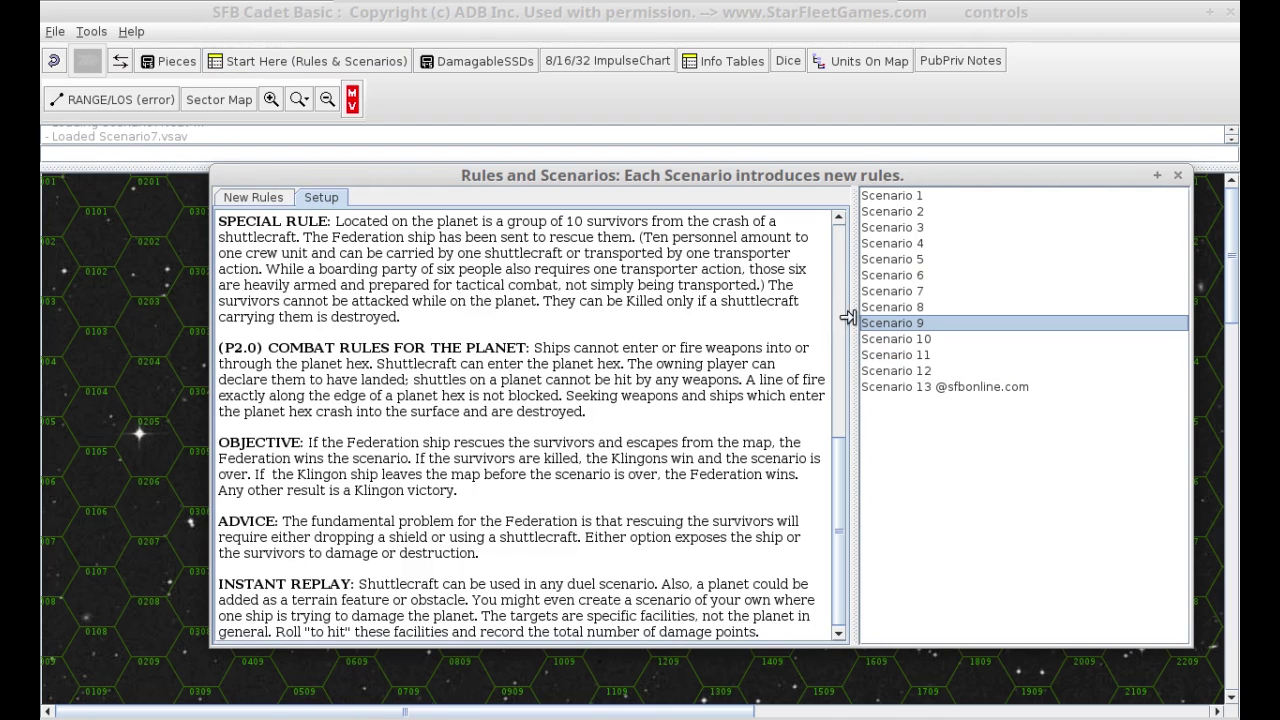
- Review Scenario 7's New Rules and Setup pages, highlighting the Impulse Movement Chart wording in the setup text
{"action": "left_click", "coordinate": [908, 292]}
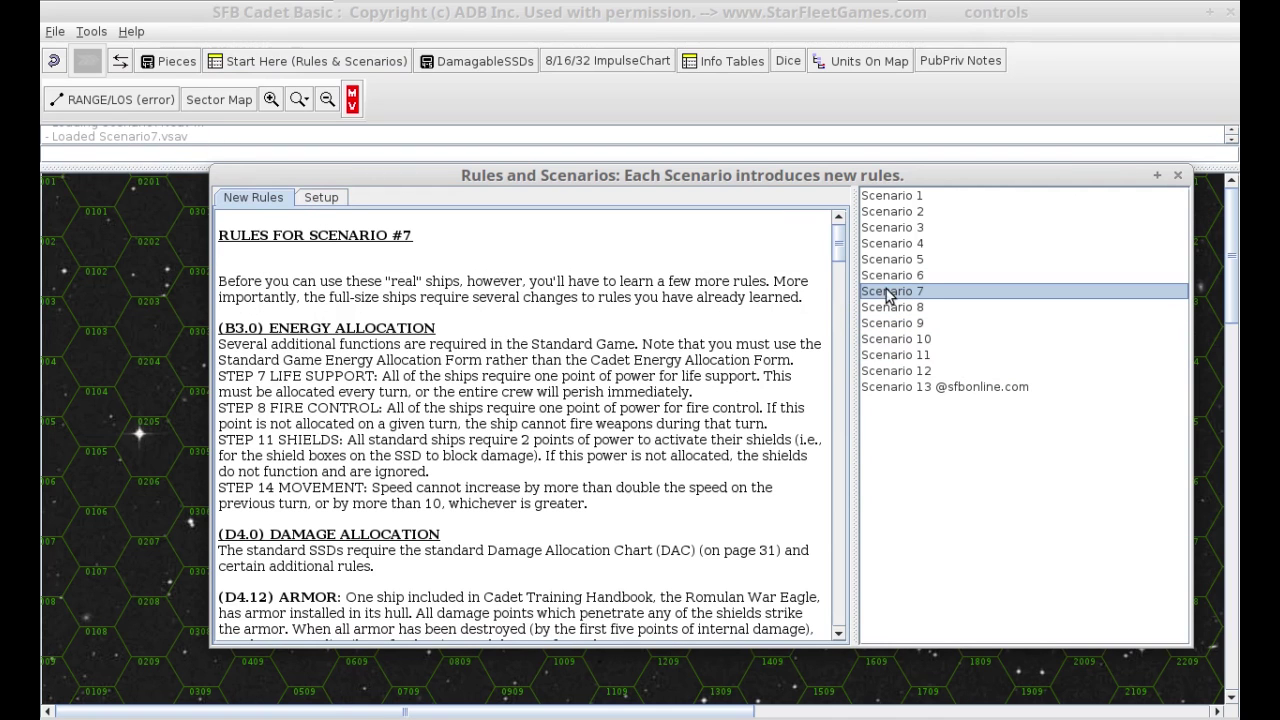
{"action": "left_click", "coordinate": [252, 195]}
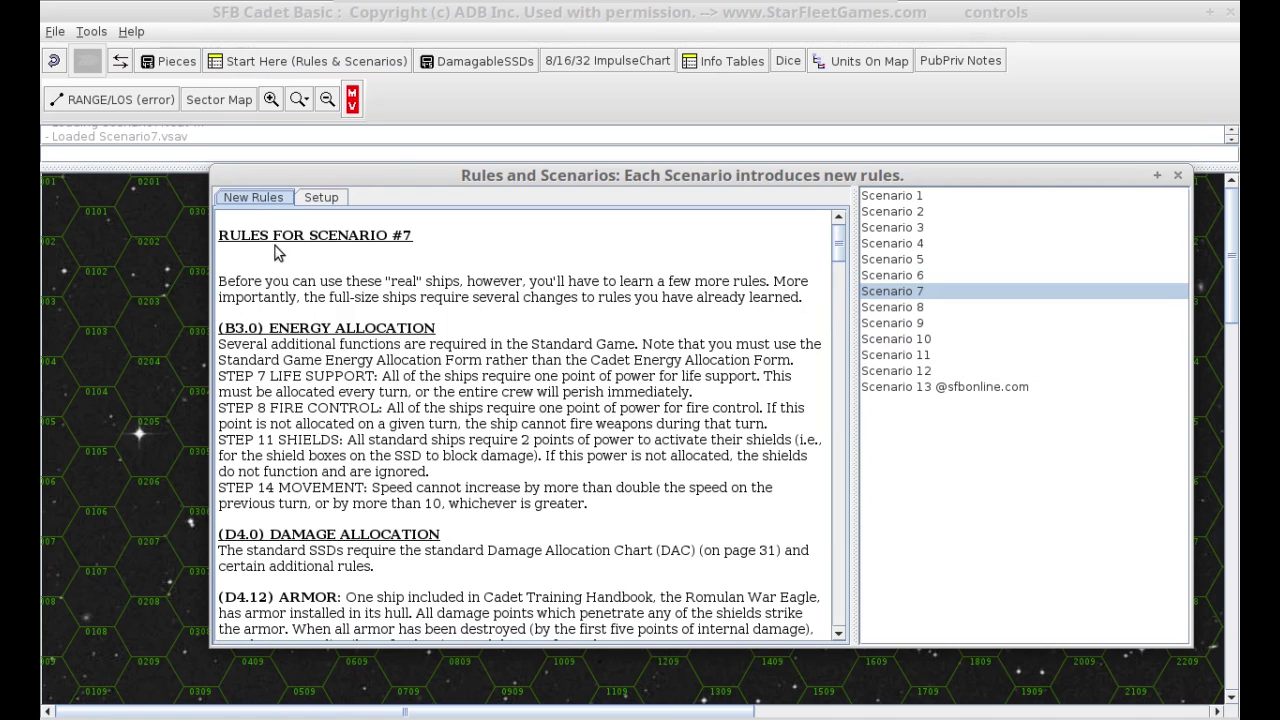
{"action": "scroll", "coordinate": [400, 371], "scroll_direction": "down", "scroll_amount": 2}
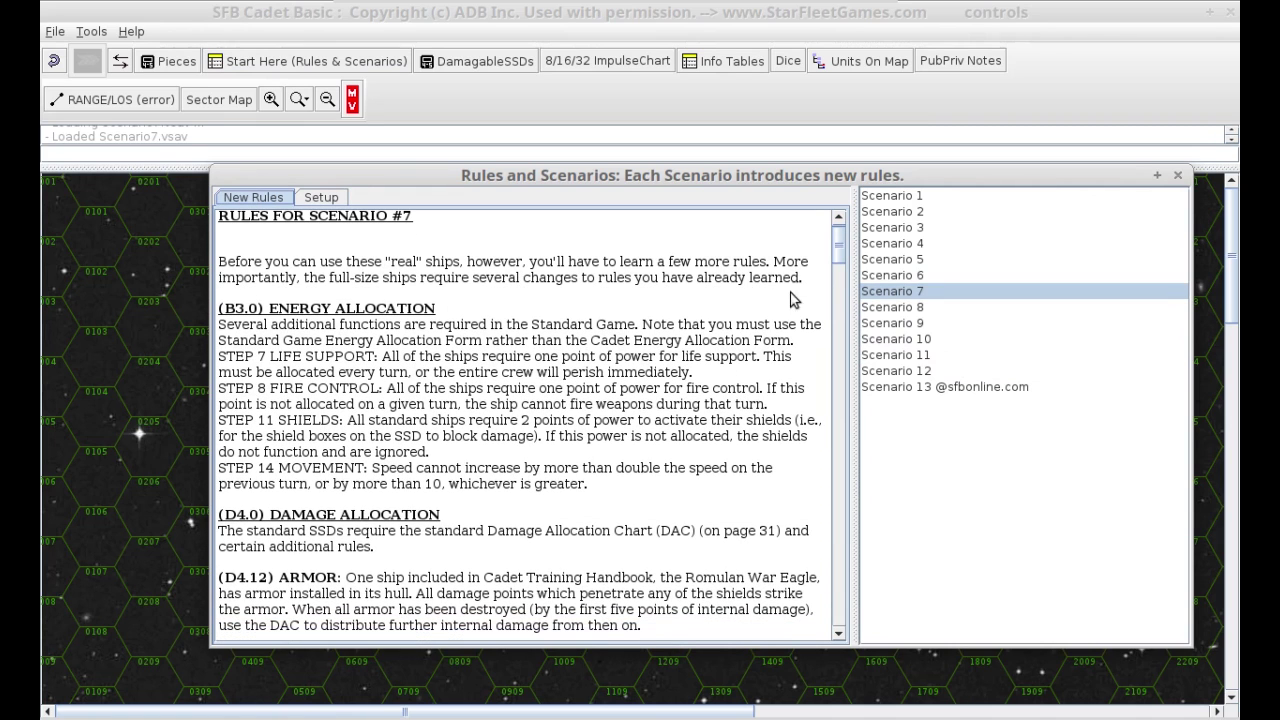
{"action": "left_click_drag", "start_coordinate": [838, 255], "coordinate": [838, 575]}
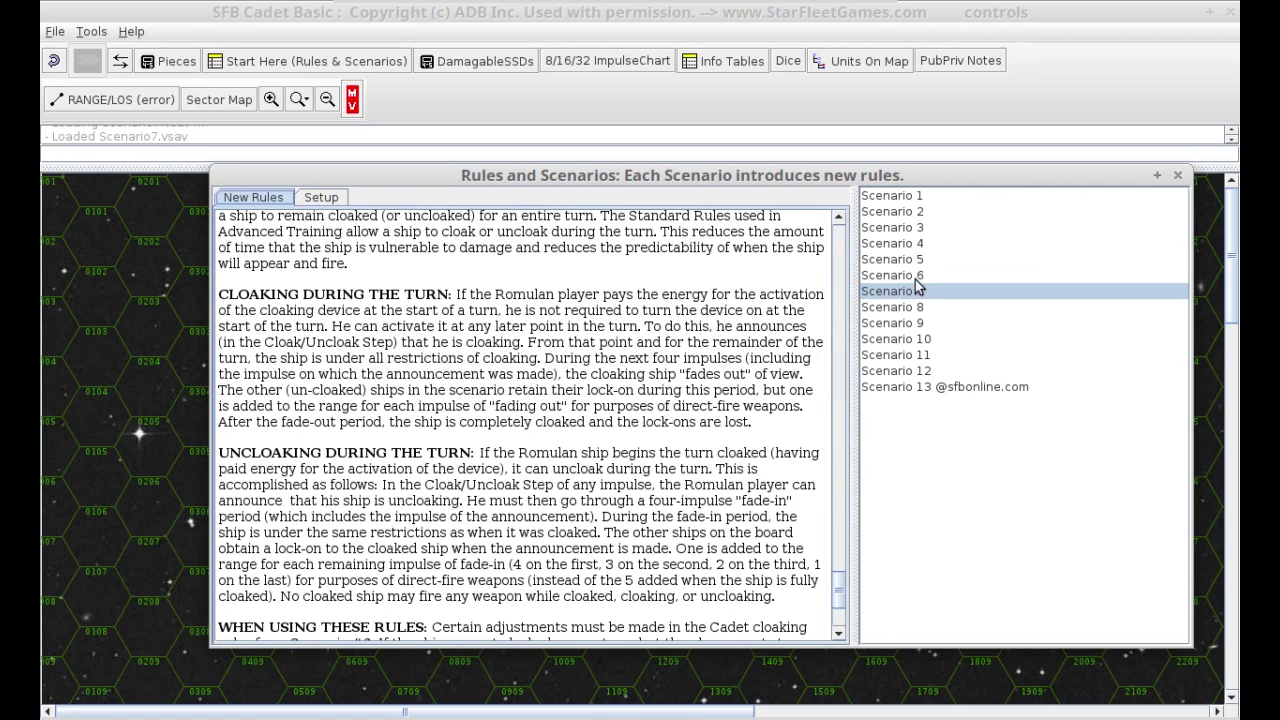
{"action": "left_click", "coordinate": [318, 198]}
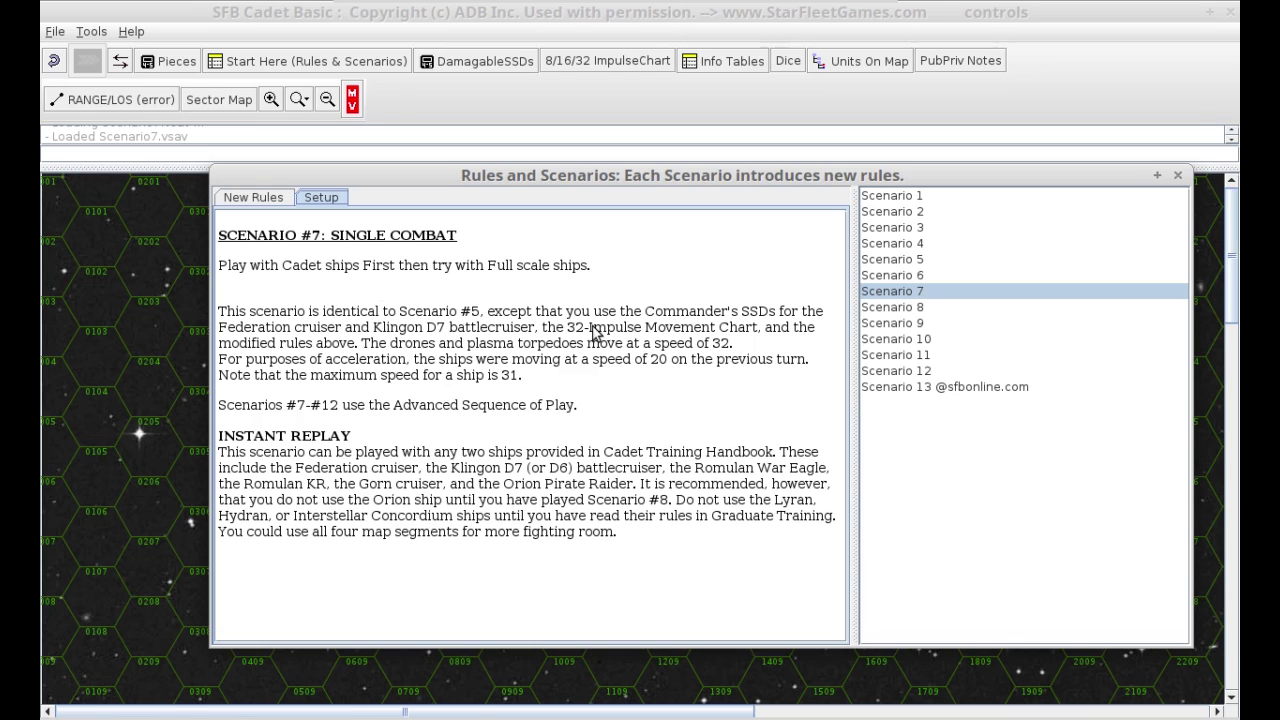
{"action": "left_click_drag", "start_coordinate": [594, 332], "coordinate": [698, 338]}
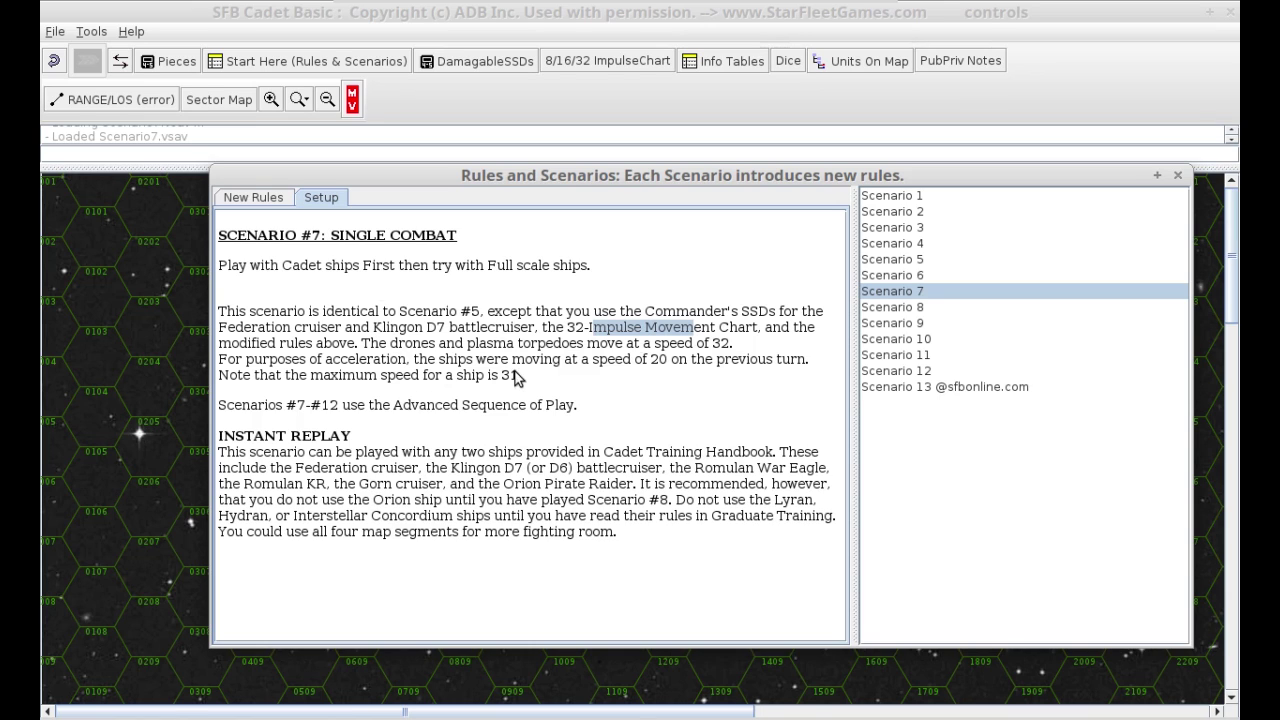
- Close the rules and scenarios window and delete the Lyran ship from hex 0603
{"action": "left_click", "coordinate": [1177, 175]}
{"action": "right_click", "coordinate": [350, 327]}
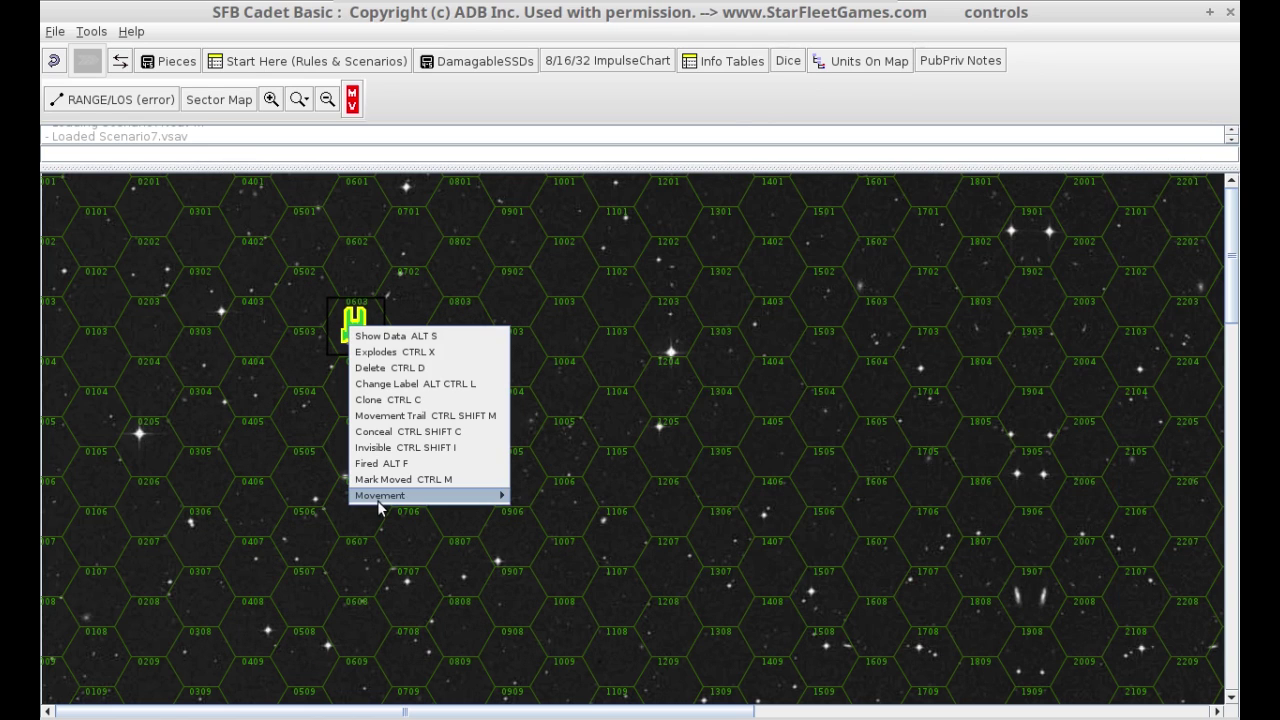
{"action": "left_click", "coordinate": [423, 366]}
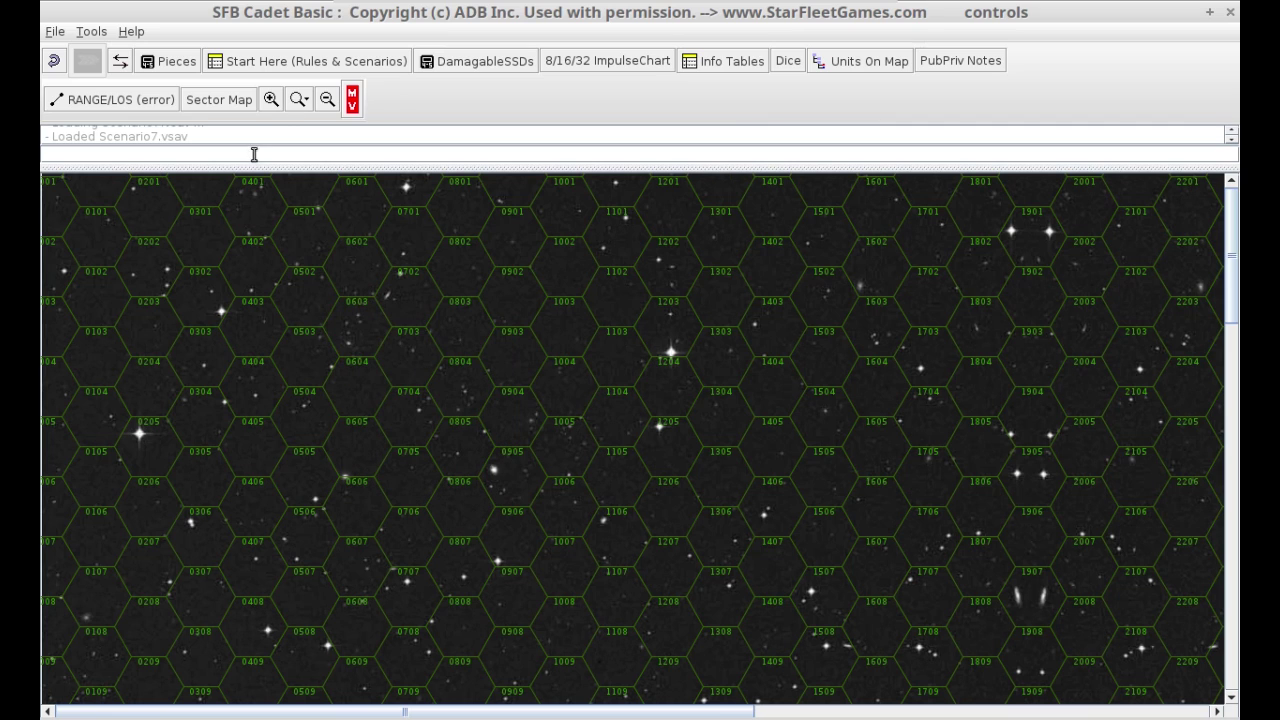
- Examine the Federation and Klingon ship SSDs on the Scenario 7 map at 50%, 100% and 70% zoom
{"action": "left_click", "coordinate": [298, 100]}
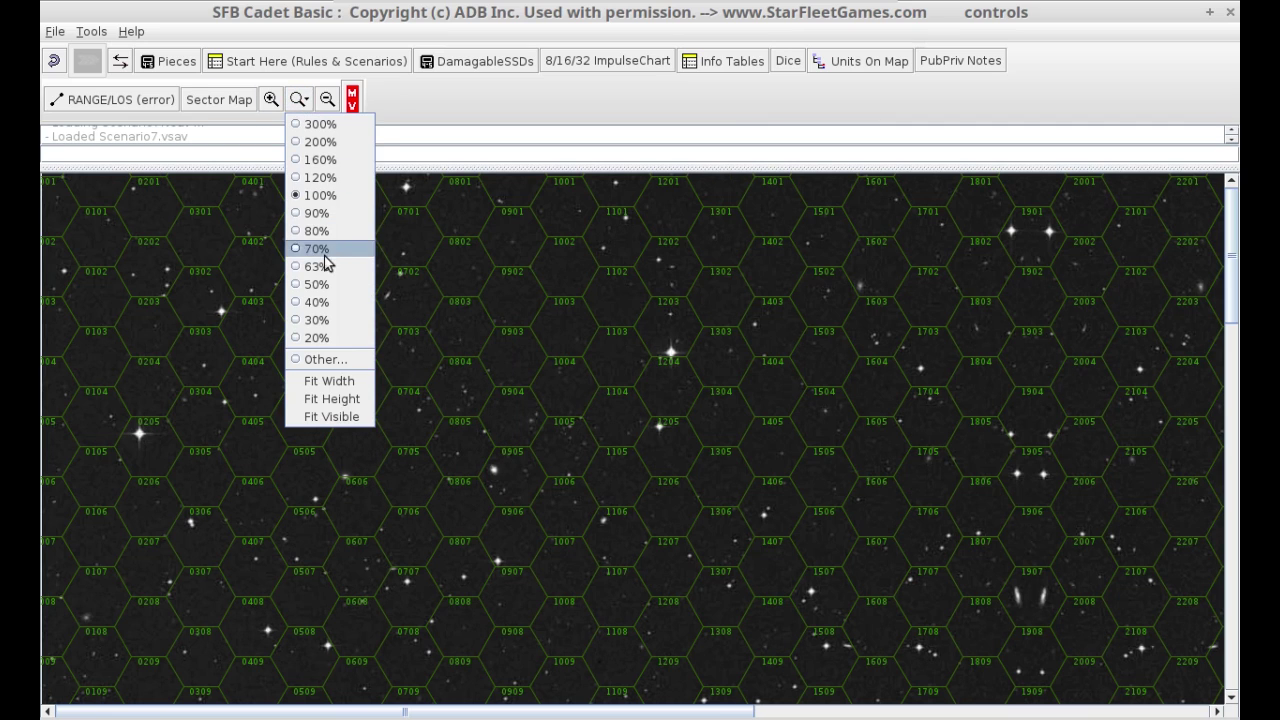
{"action": "left_click", "coordinate": [309, 284]}
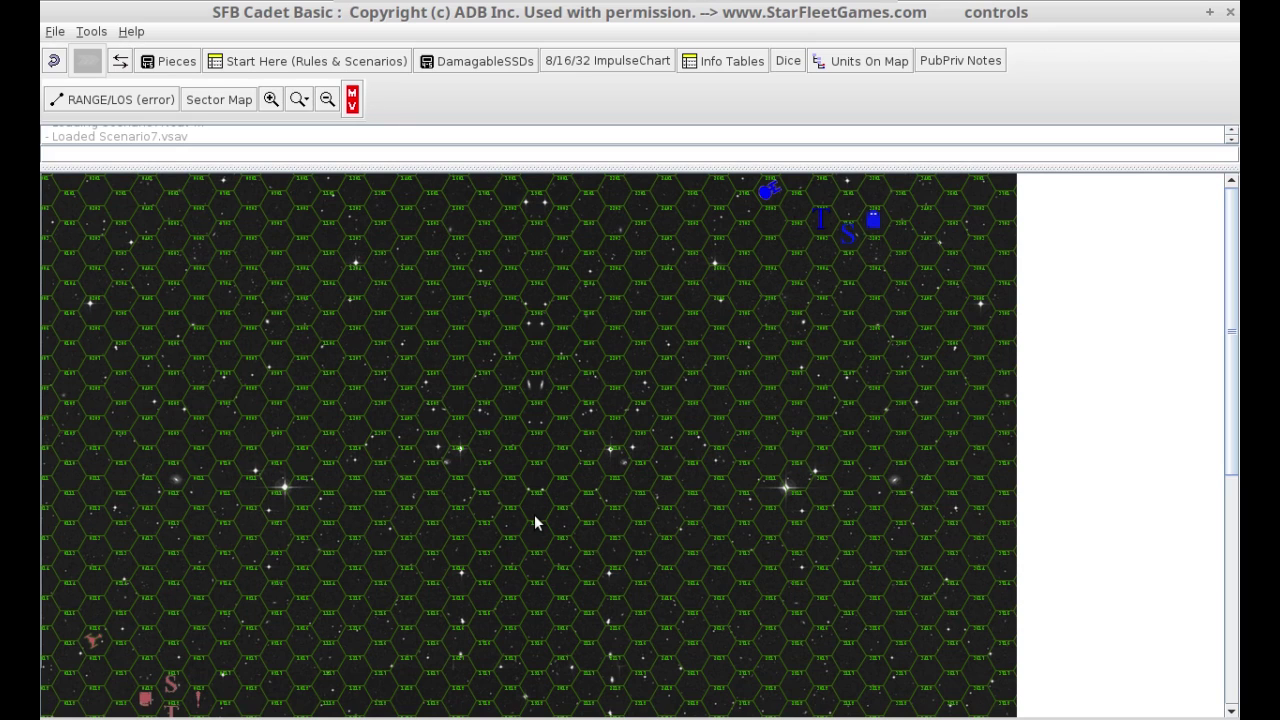
{"action": "scroll", "coordinate": [535, 522], "scroll_direction": "down", "scroll_amount": 5}
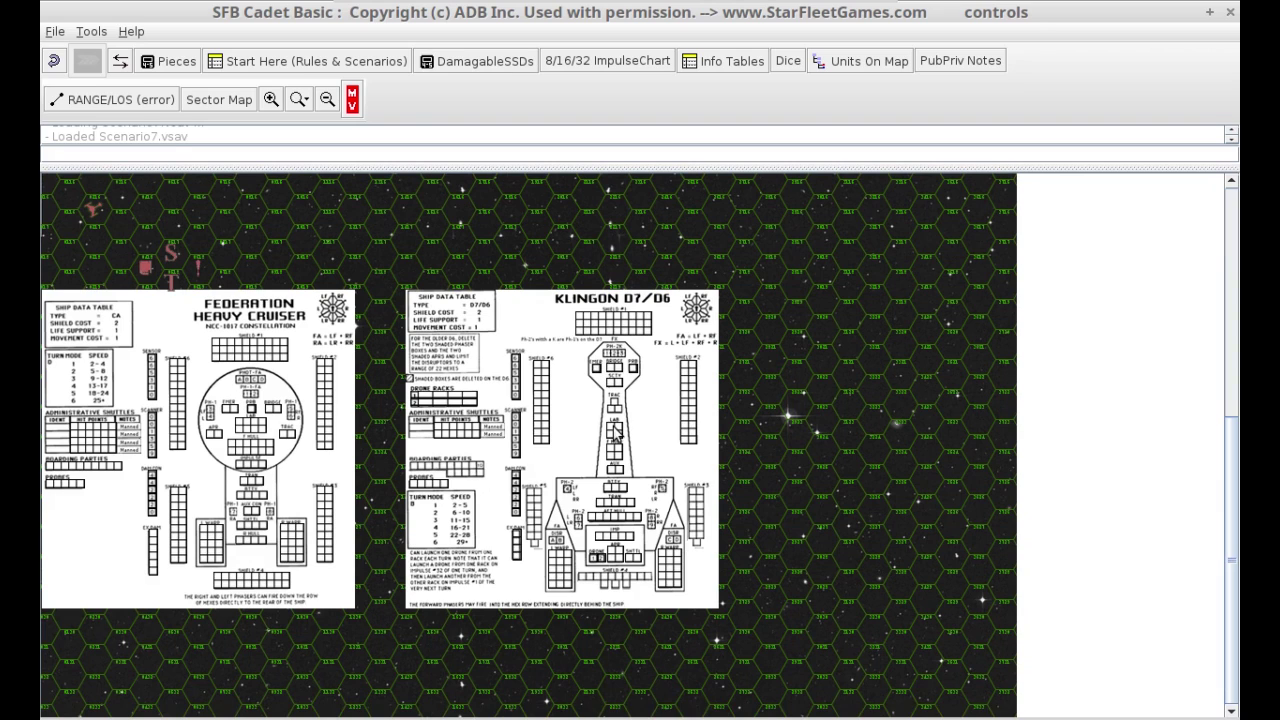
{"action": "left_click", "coordinate": [299, 100]}
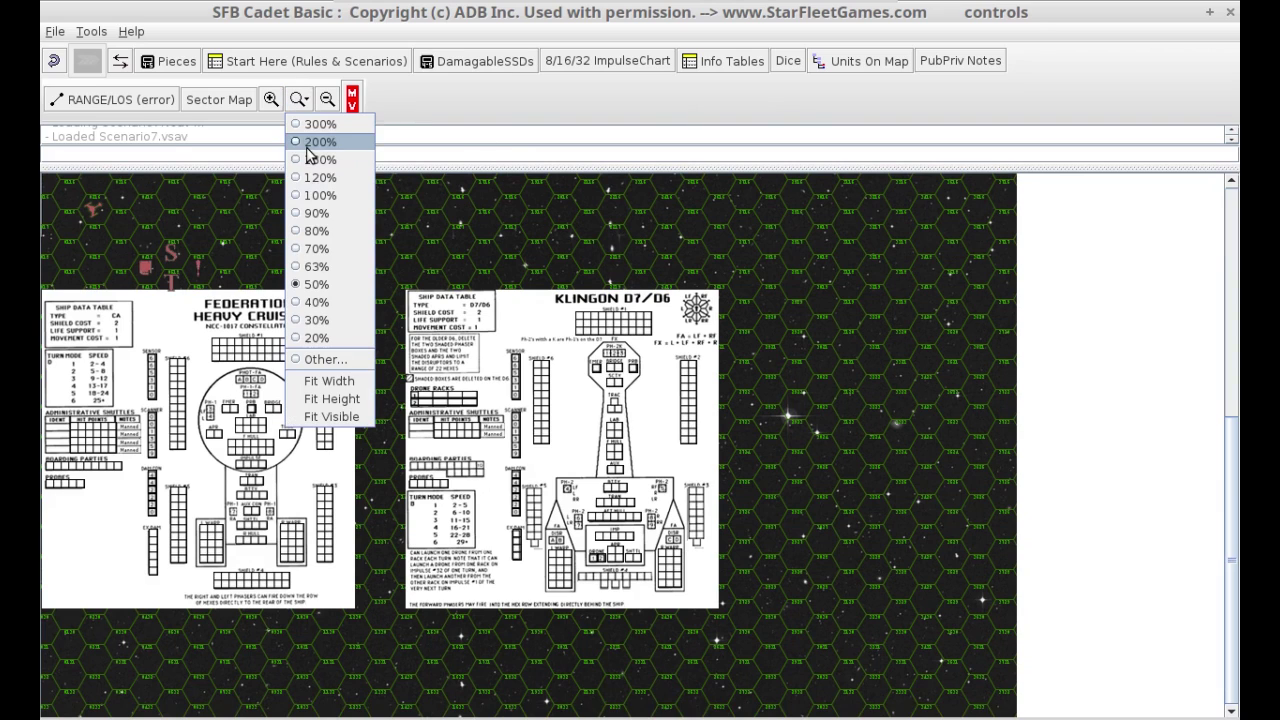
{"action": "left_click", "coordinate": [320, 195]}
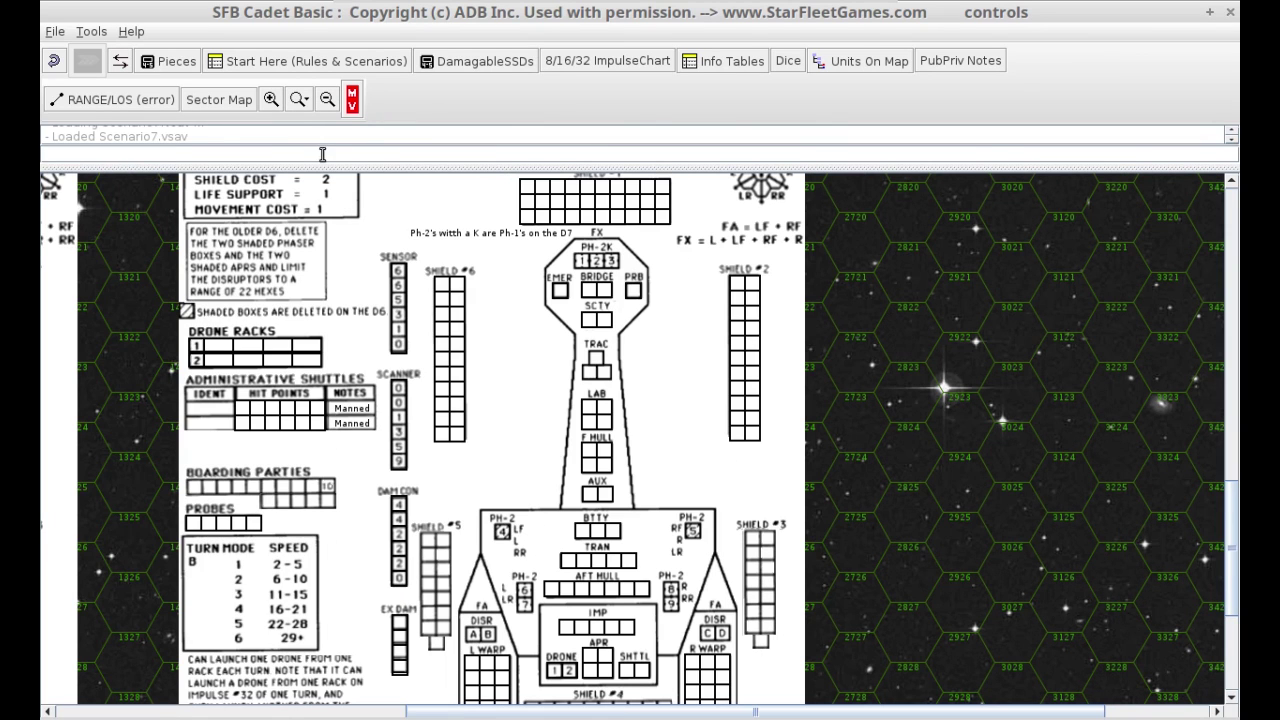
{"action": "left_click", "coordinate": [308, 102]}
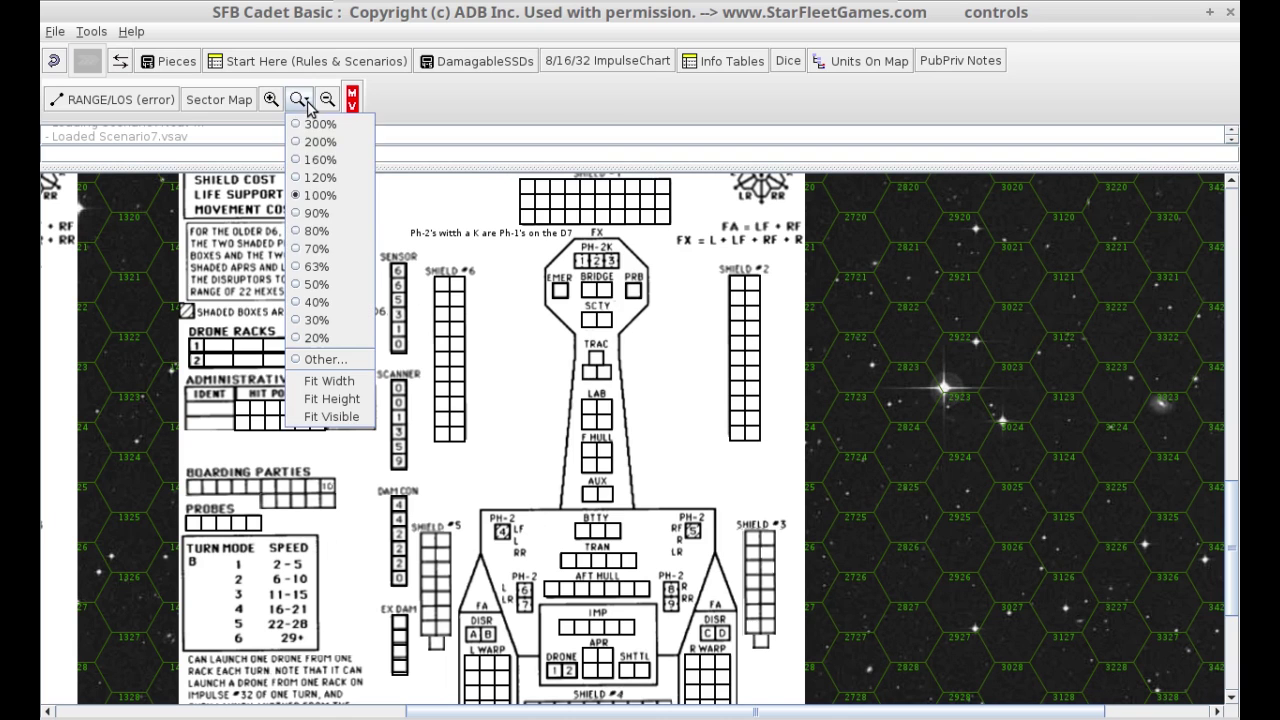
{"action": "left_click", "coordinate": [318, 250]}
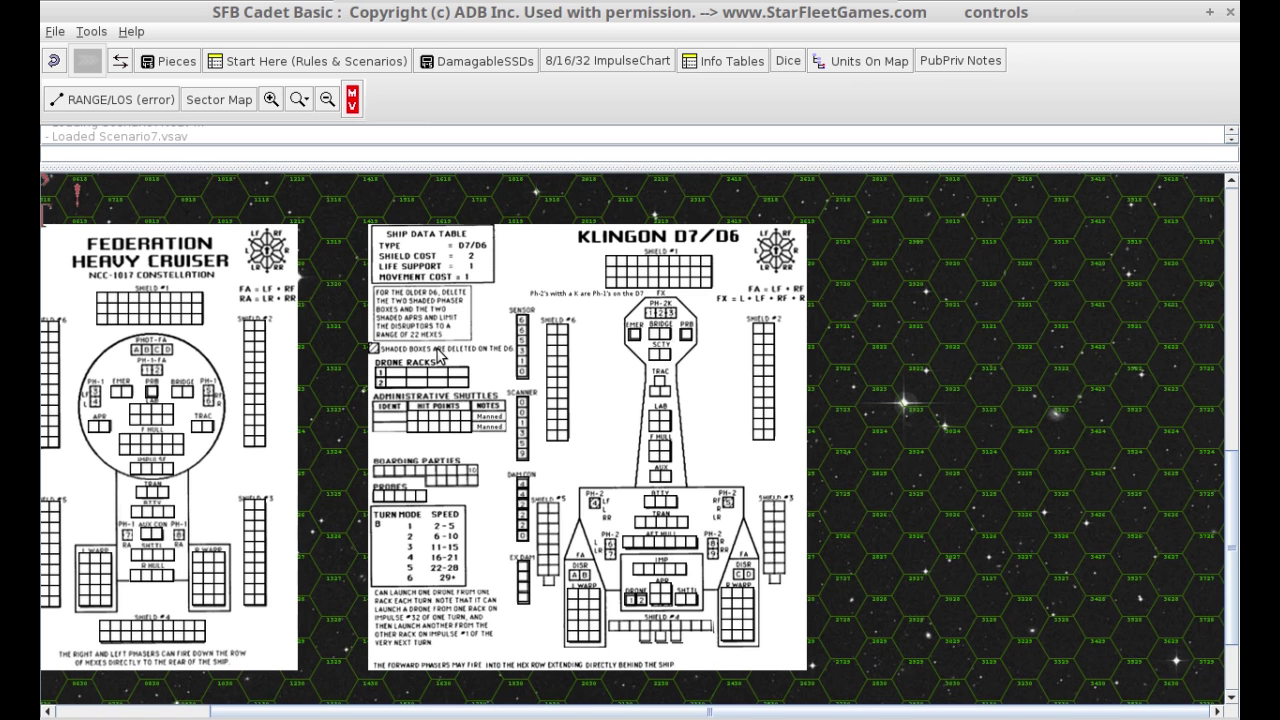
- Examine the Klingon D7/D6 SSD at 80%, 90% and 100% zoom
{"action": "left_click", "coordinate": [302, 101]}
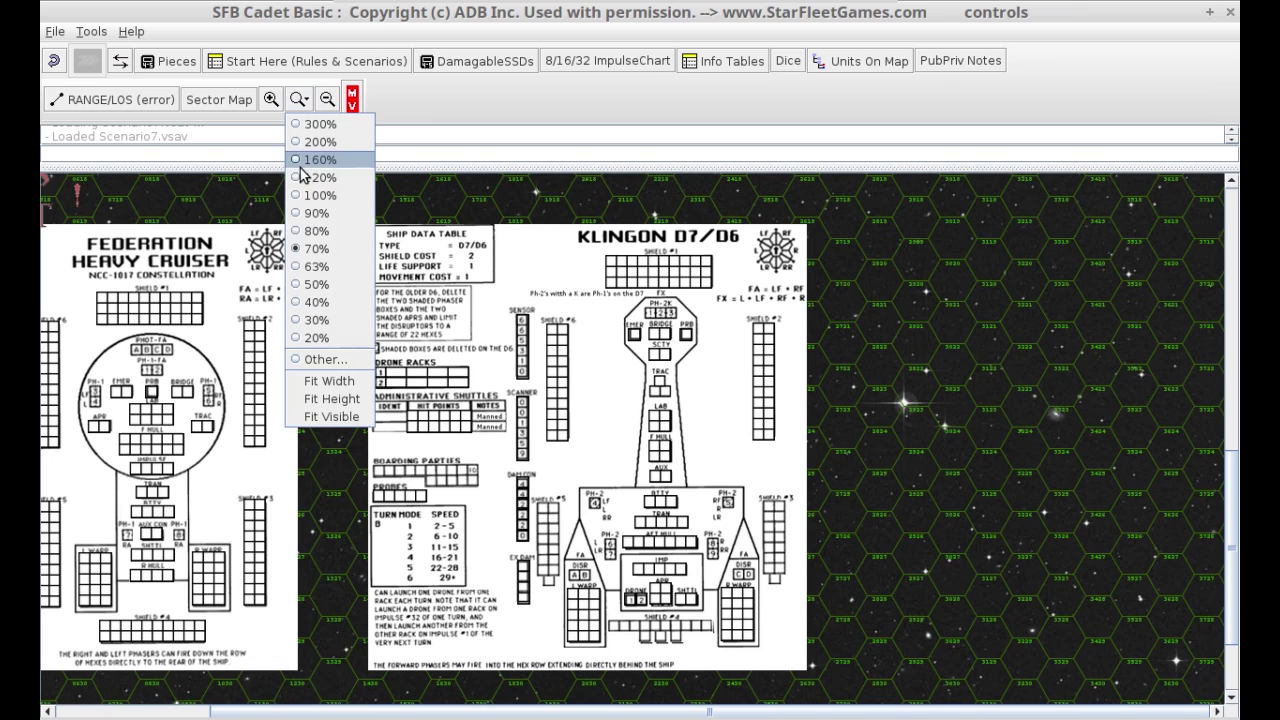
{"action": "left_click", "coordinate": [316, 231]}
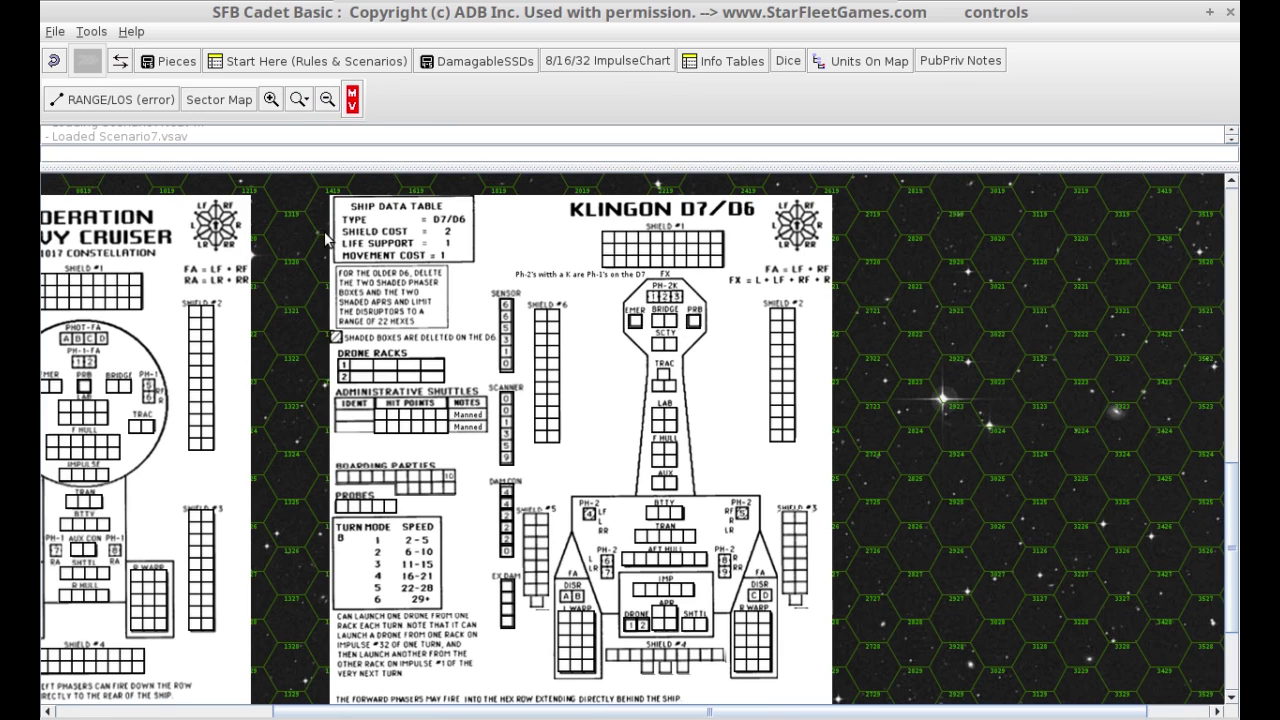
{"action": "left_click", "coordinate": [312, 104]}
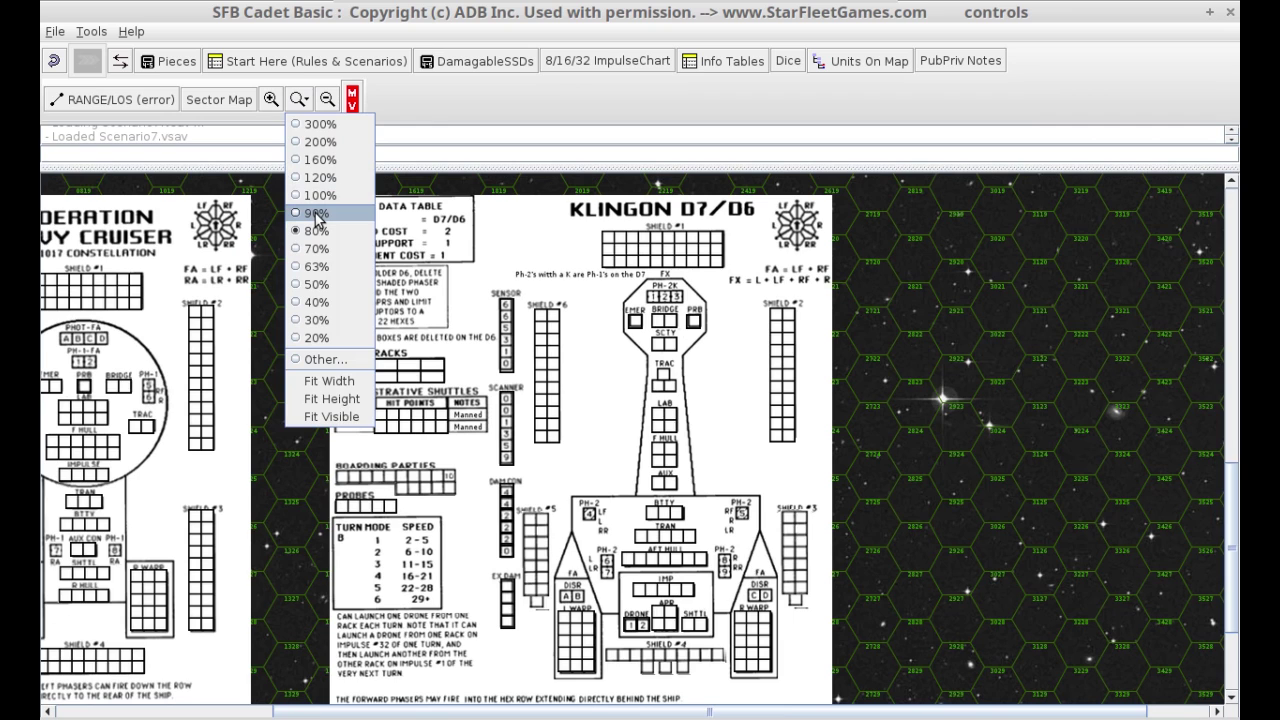
{"action": "left_click", "coordinate": [316, 214]}
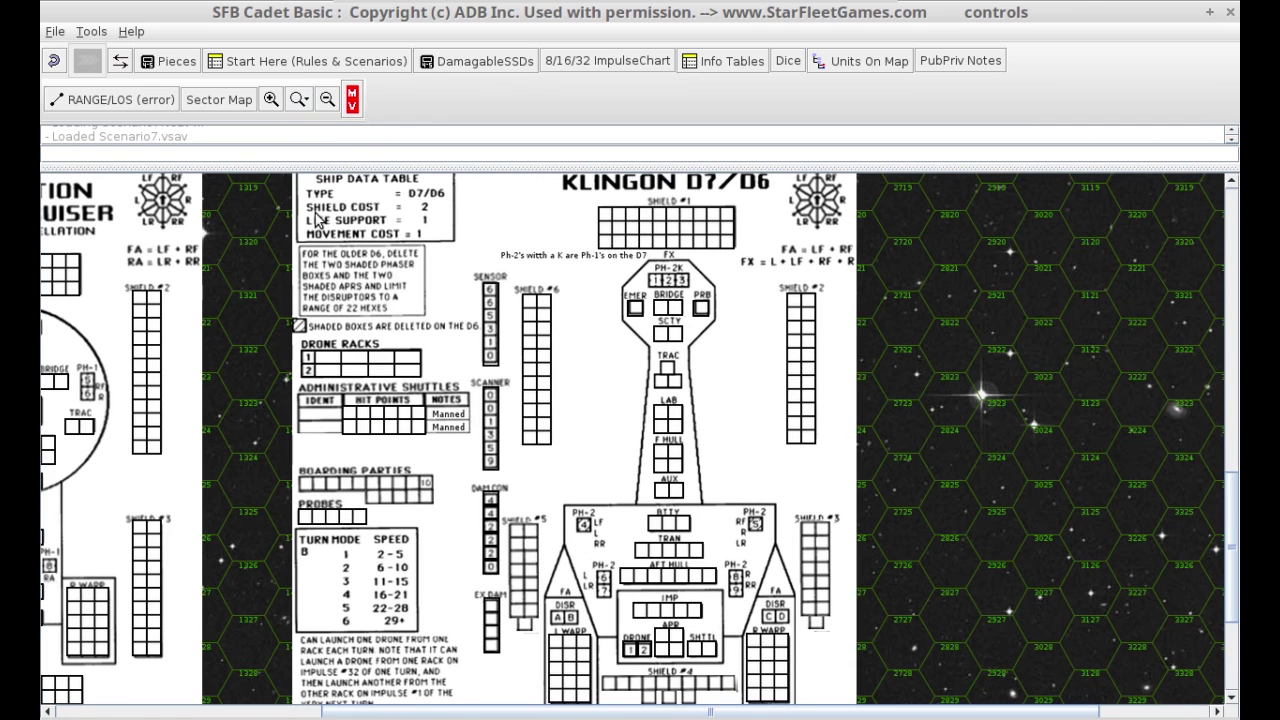
{"action": "left_click", "coordinate": [299, 100]}
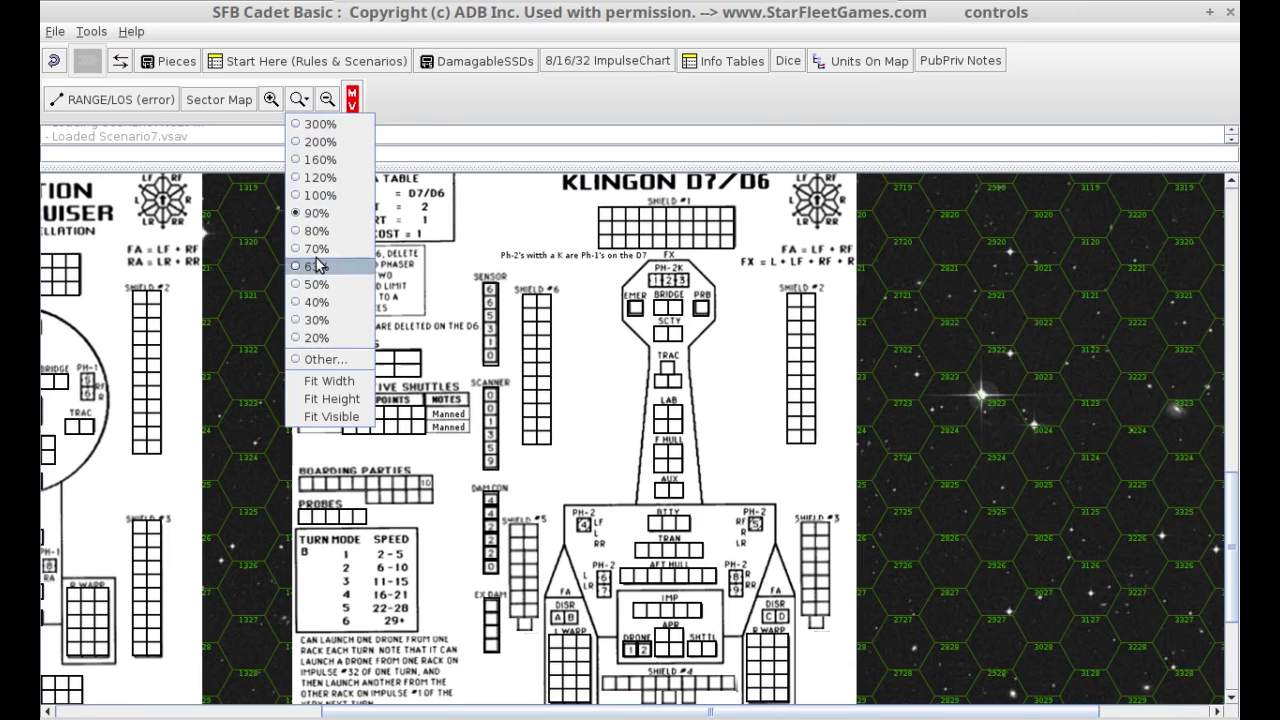
{"action": "left_click", "coordinate": [313, 196]}
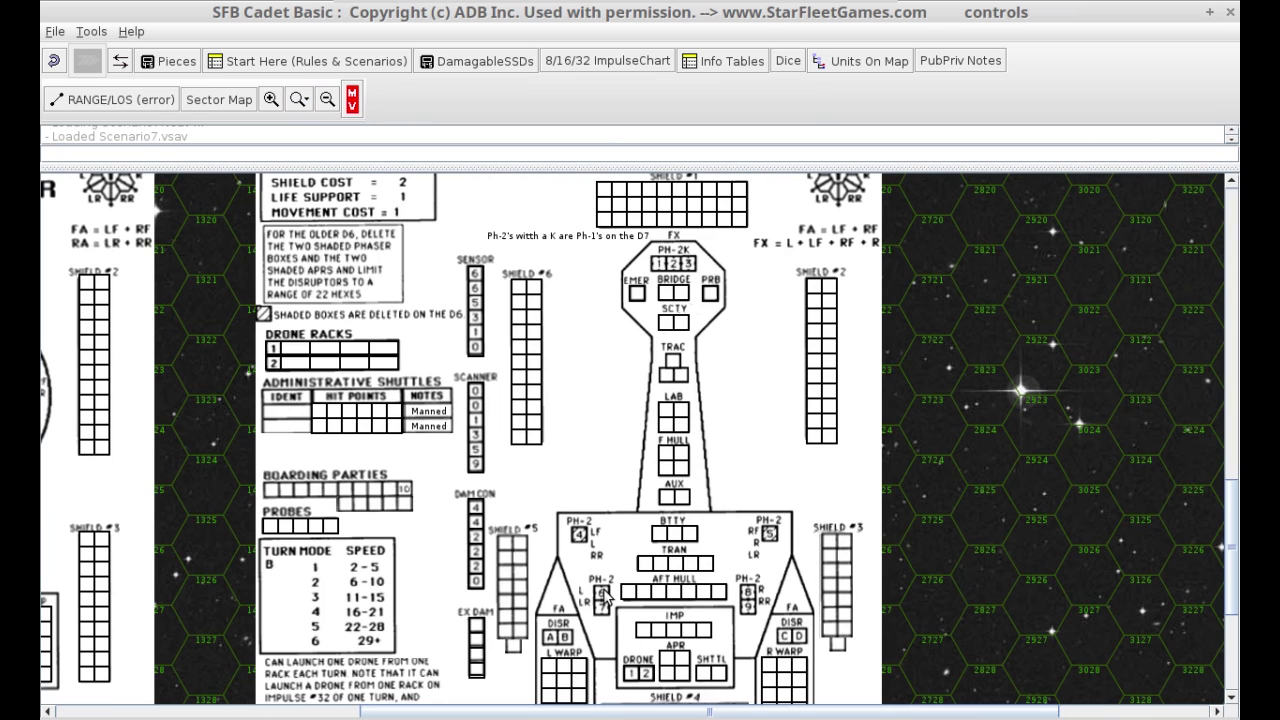
{"action": "mouse_move", "coordinate": [620, 657]}
{"action": "mouse_move", "coordinate": [578, 280]}
{"action": "mouse_move", "coordinate": [683, 333]}
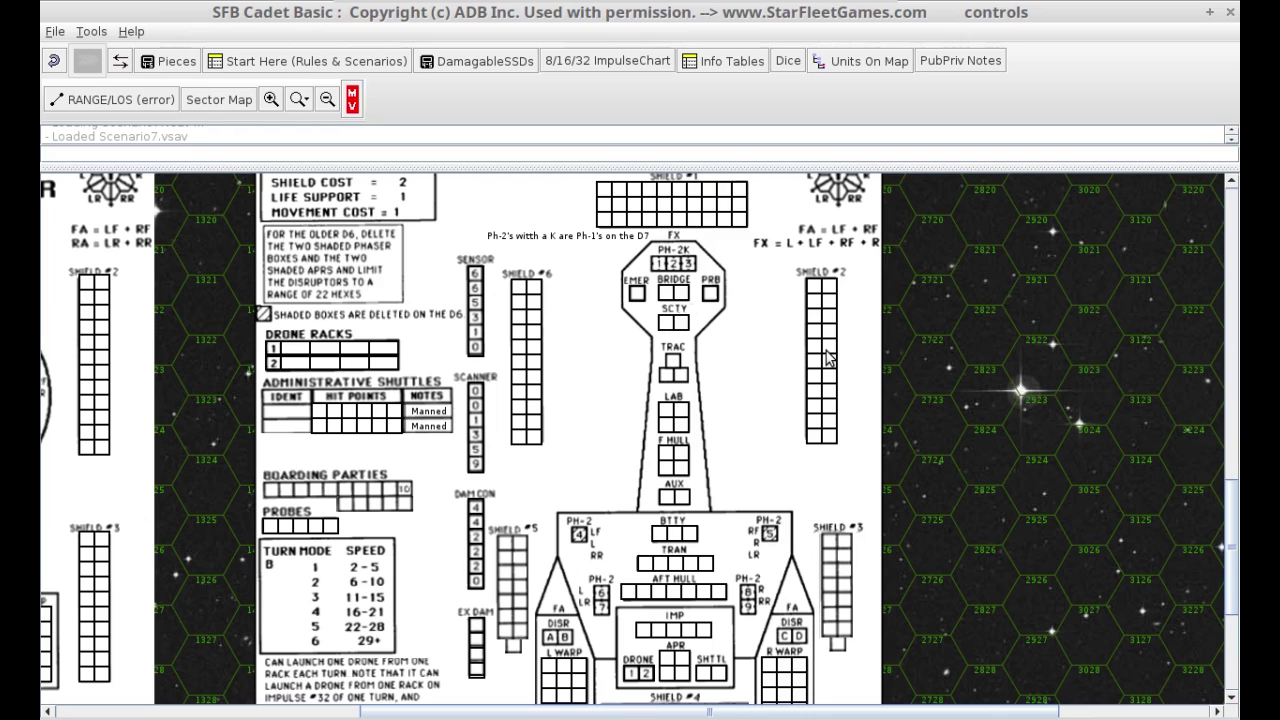
- Mark five boxes of damage on Shield #2 of the Klingon D7/D6 SSD
{"action": "left_click", "coordinate": [828, 358]}
{"action": "key", "text": "ctrl+Up"}
{"action": "key", "text": "ctrl+Up"}
{"action": "key", "text": "ctrl+Up"}
{"action": "key", "text": "ctrl+Up"}
{"action": "key", "text": "ctrl+Up"}
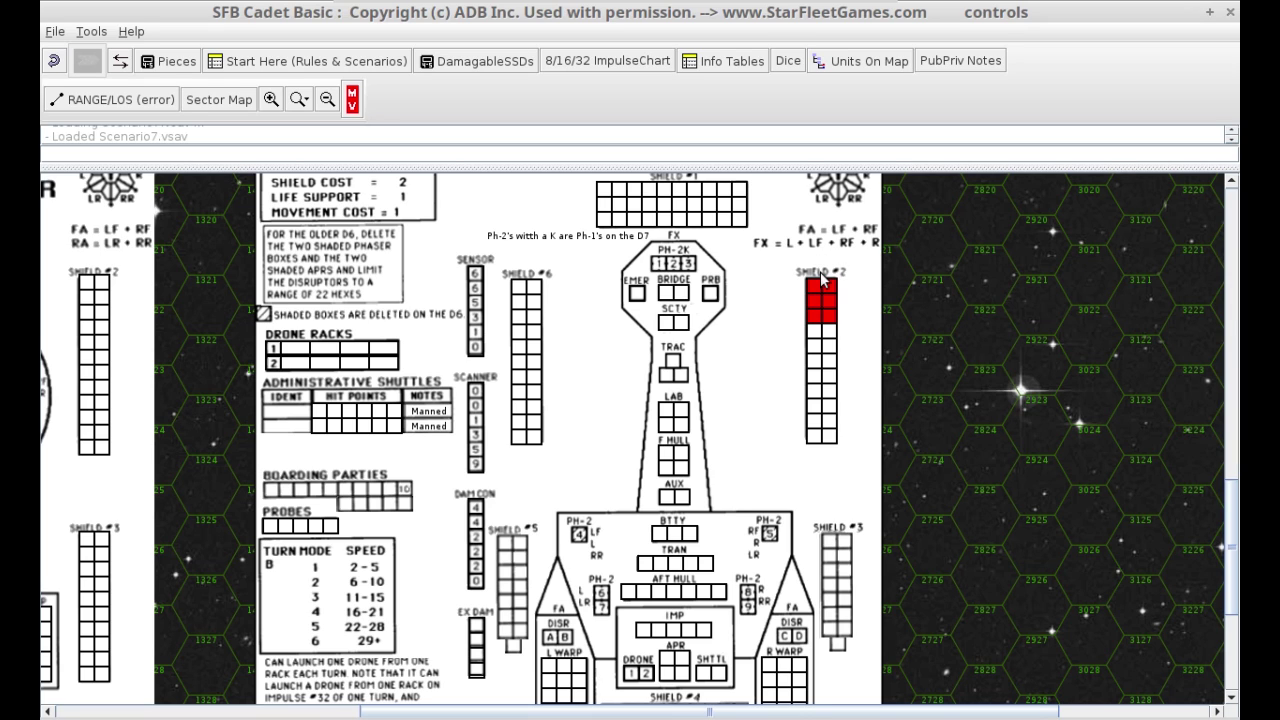
{"action": "key", "text": "ctrl+Down"}
- Mark ten damaged boxes on the Klingon SSD's Shield #6, one on Shield #1 and every box of Shield #5
{"action": "mouse_move", "coordinate": [530, 315]}
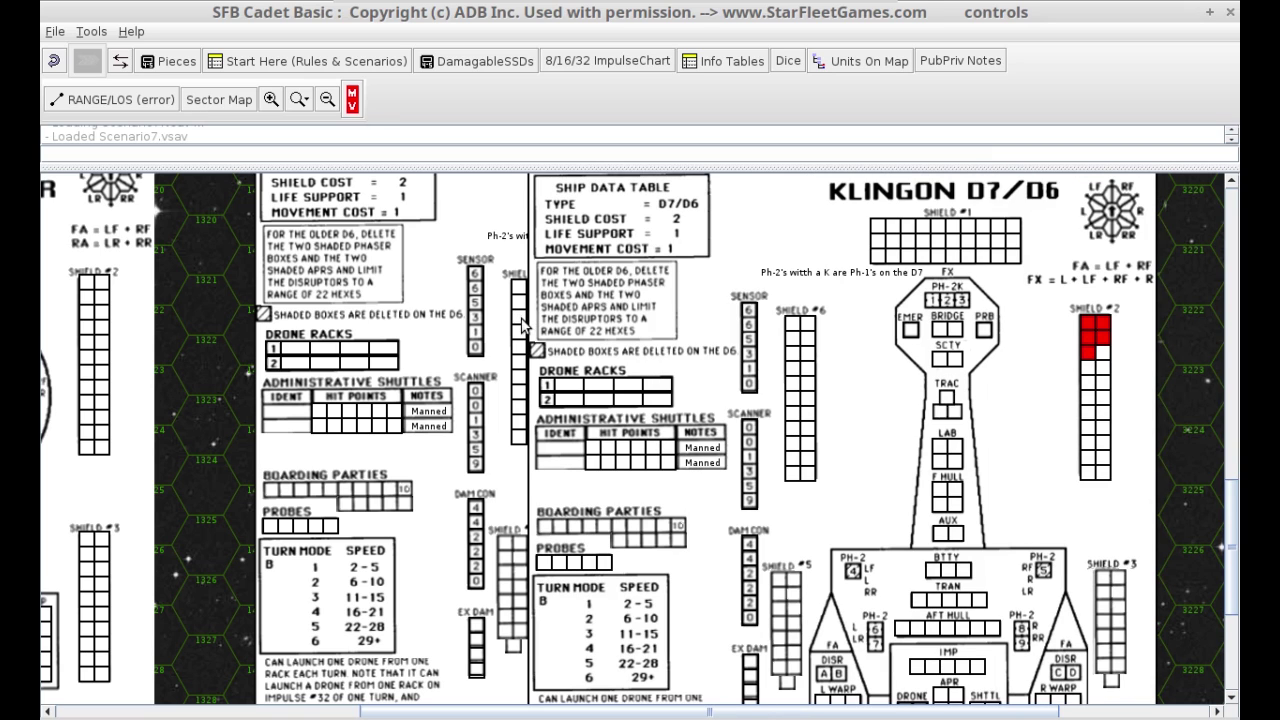
{"action": "left_click", "coordinate": [520, 328]}
{"action": "key", "text": "Delete"}
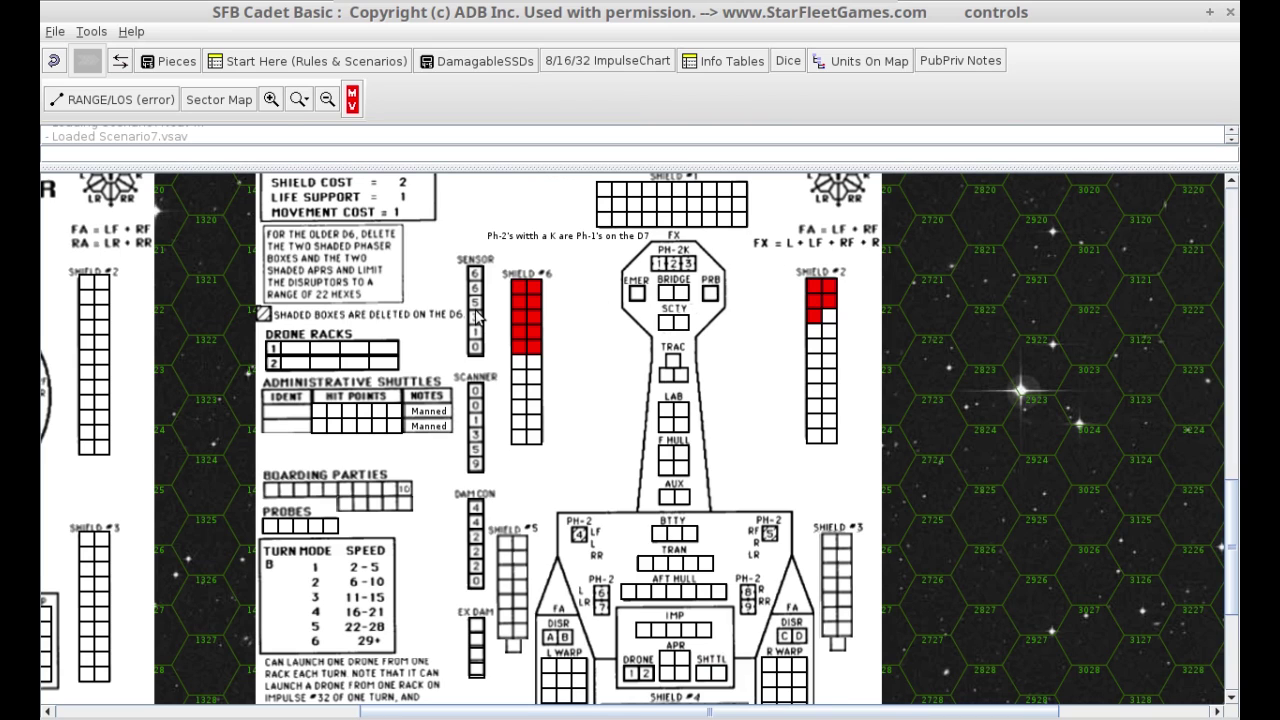
{"action": "mouse_move", "coordinate": [476, 318]}
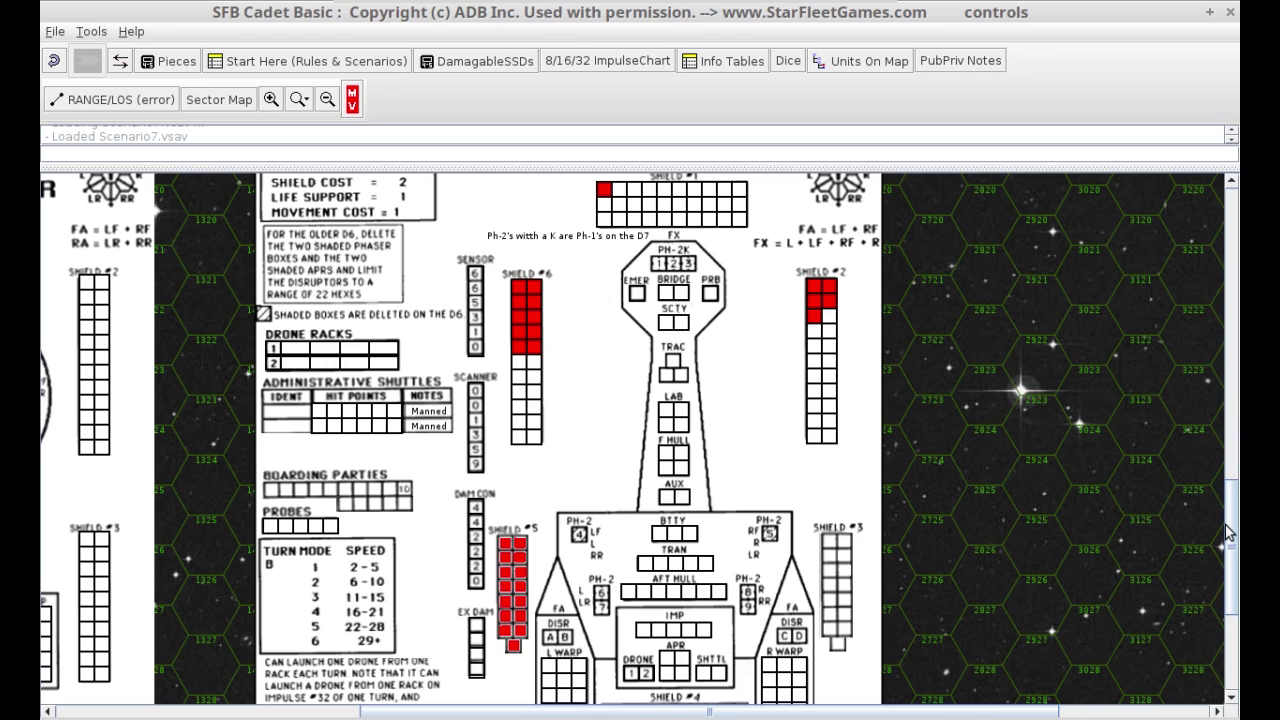
- Mark the first box of Klingon drone rack 1, and set the first administrative shuttle to Seeking with all its hit points damaged
{"action": "scroll", "coordinate": [1228, 533], "scroll_direction": "down", "scroll_amount": 3}
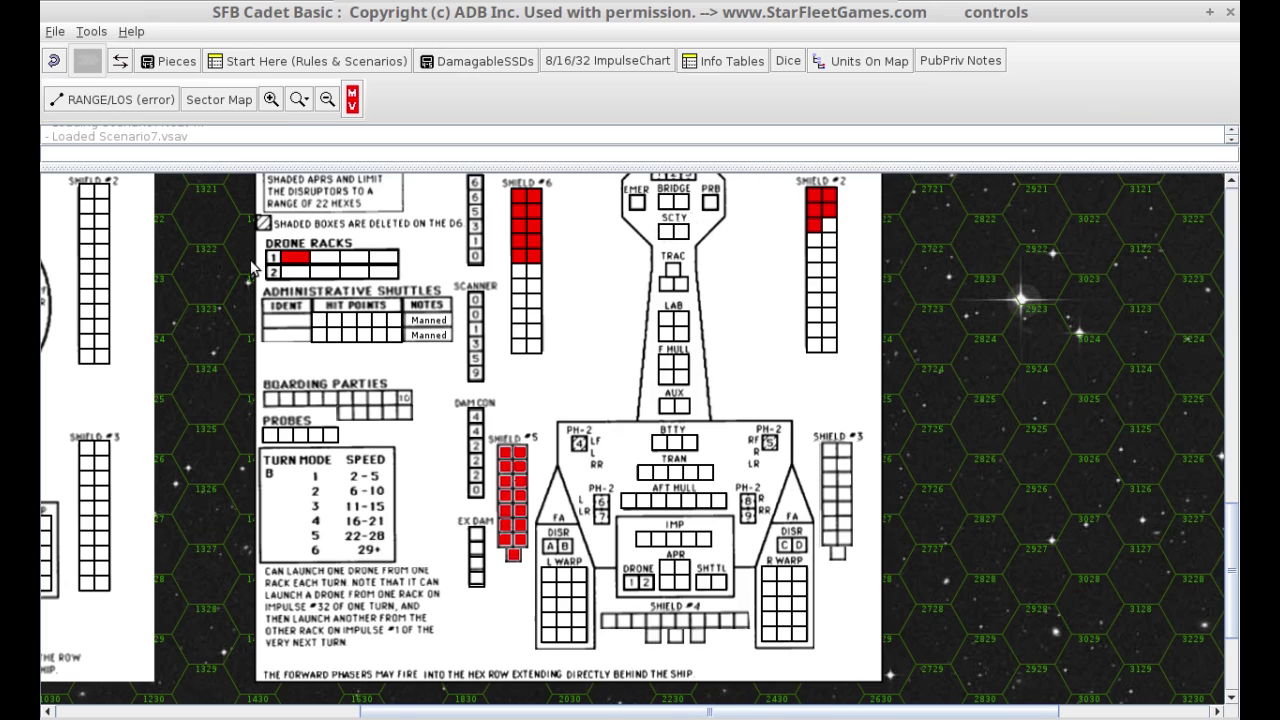
{"action": "left_click", "coordinate": [449, 327]}
{"action": "left_click", "coordinate": [427, 330]}
{"action": "left_click", "coordinate": [350, 323]}
{"action": "left_click", "coordinate": [300, 320]}
{"action": "mouse_move", "coordinate": [303, 327]}
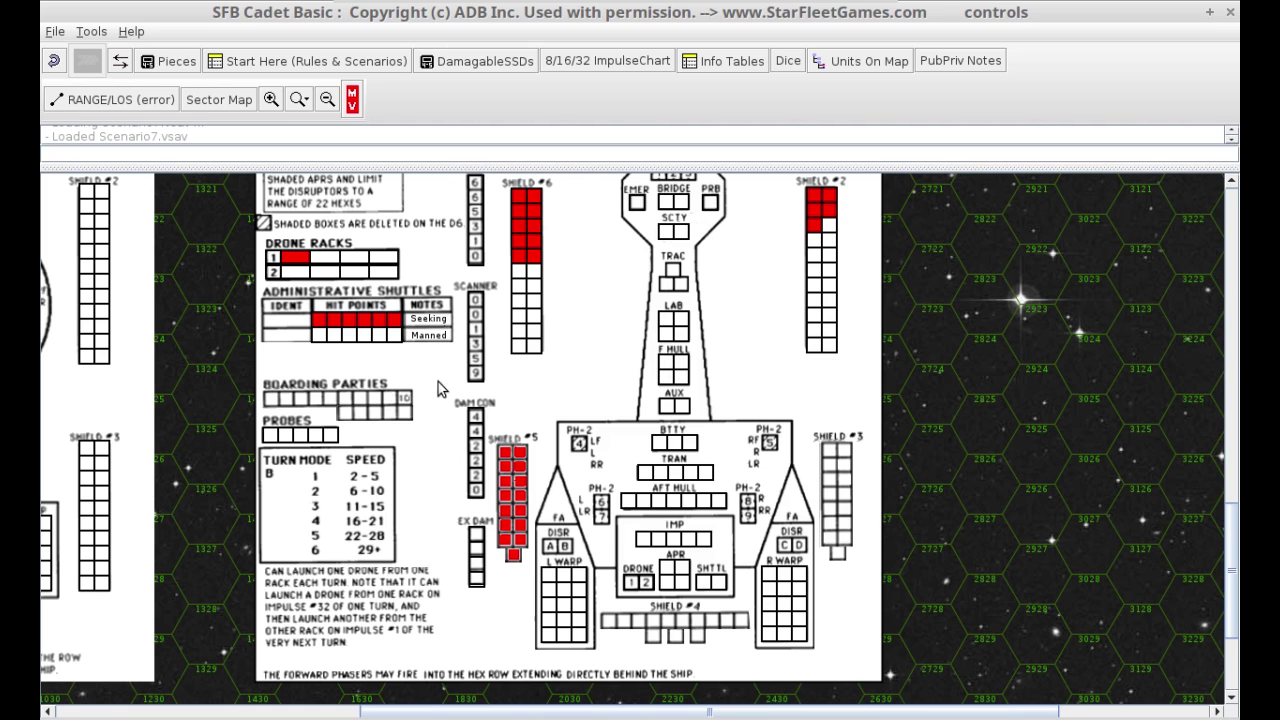
- Roll 1d6 three times and enlarge the message log to show all the rolls
{"action": "scroll", "coordinate": [507, 377], "scroll_direction": "up", "scroll_amount": 3}
{"action": "scroll", "coordinate": [507, 377], "scroll_direction": "up", "scroll_amount": 6}
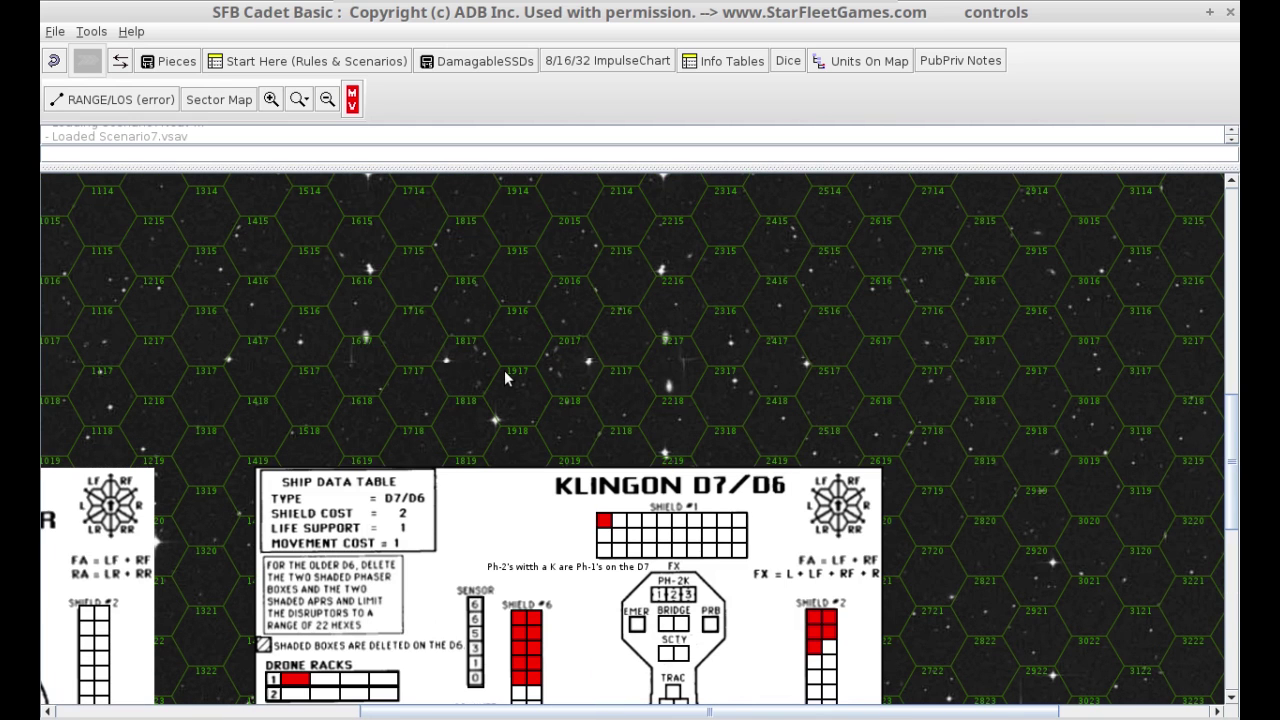
{"action": "scroll", "coordinate": [569, 336], "scroll_direction": "up", "scroll_amount": 17}
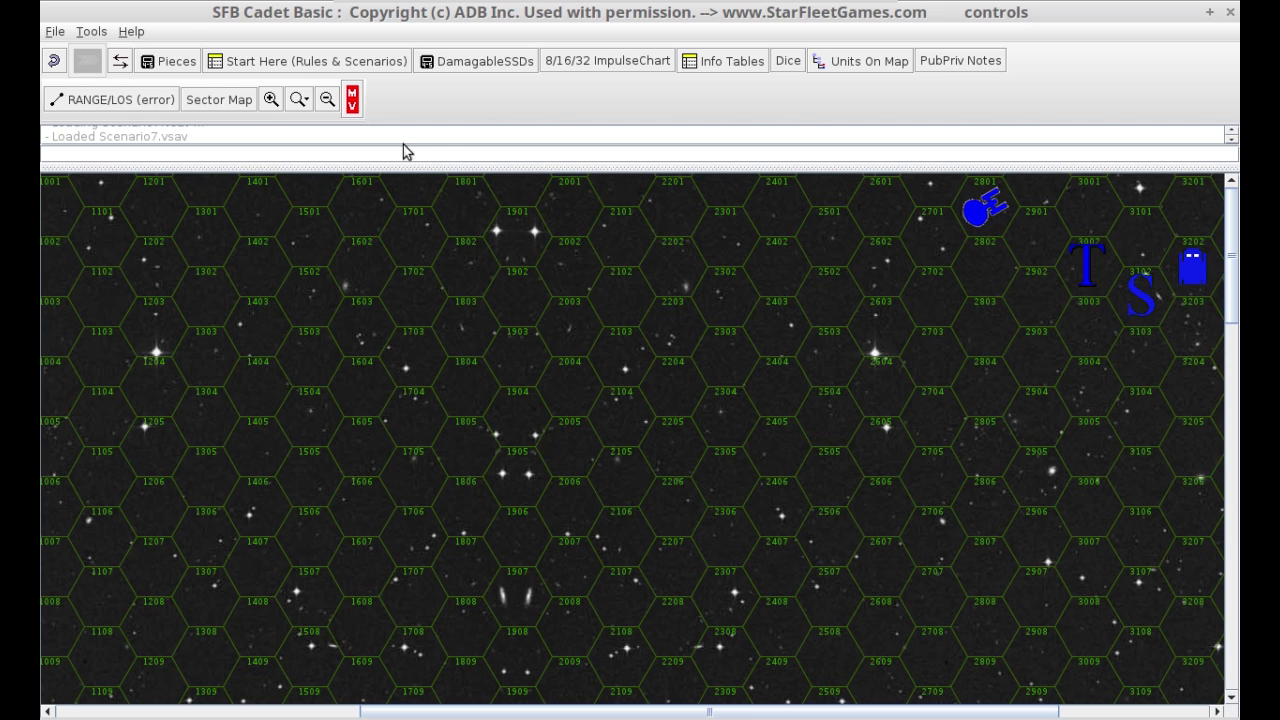
{"action": "left_click", "coordinate": [789, 63]}
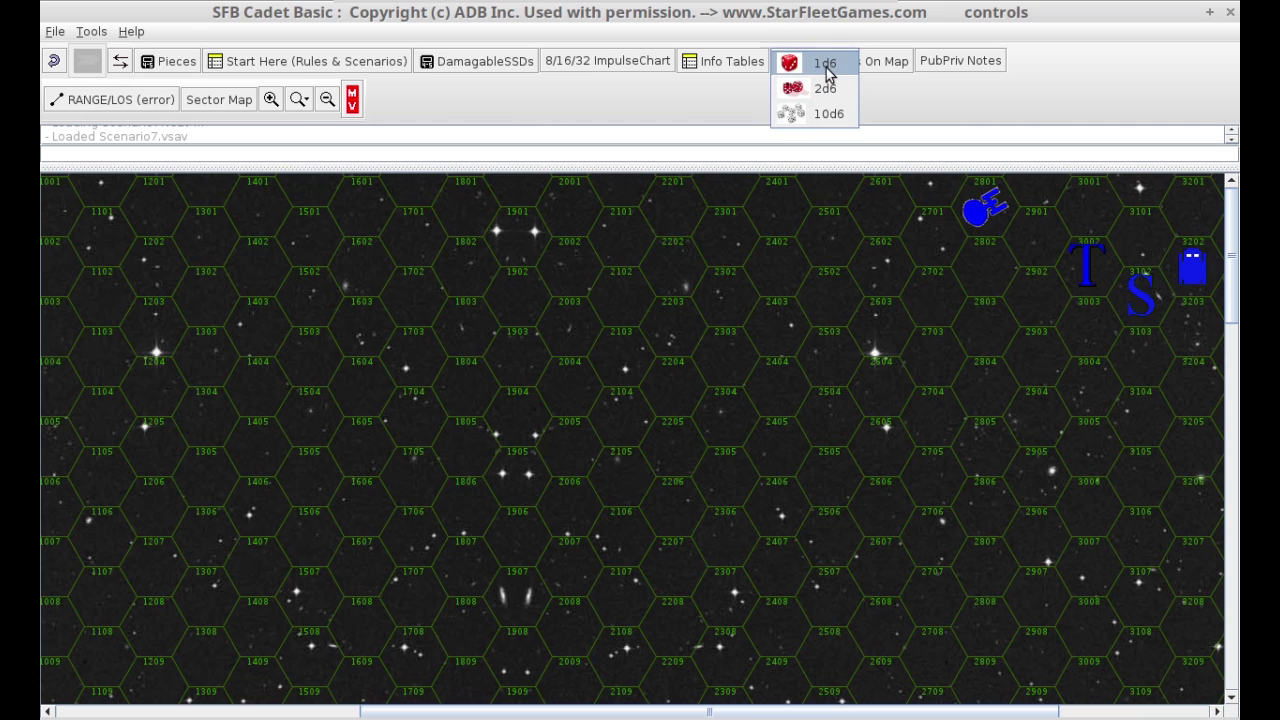
{"action": "left_click", "coordinate": [818, 73]}
{"action": "left_click", "coordinate": [808, 66]}
{"action": "left_click", "coordinate": [817, 64]}
{"action": "left_click", "coordinate": [788, 62]}
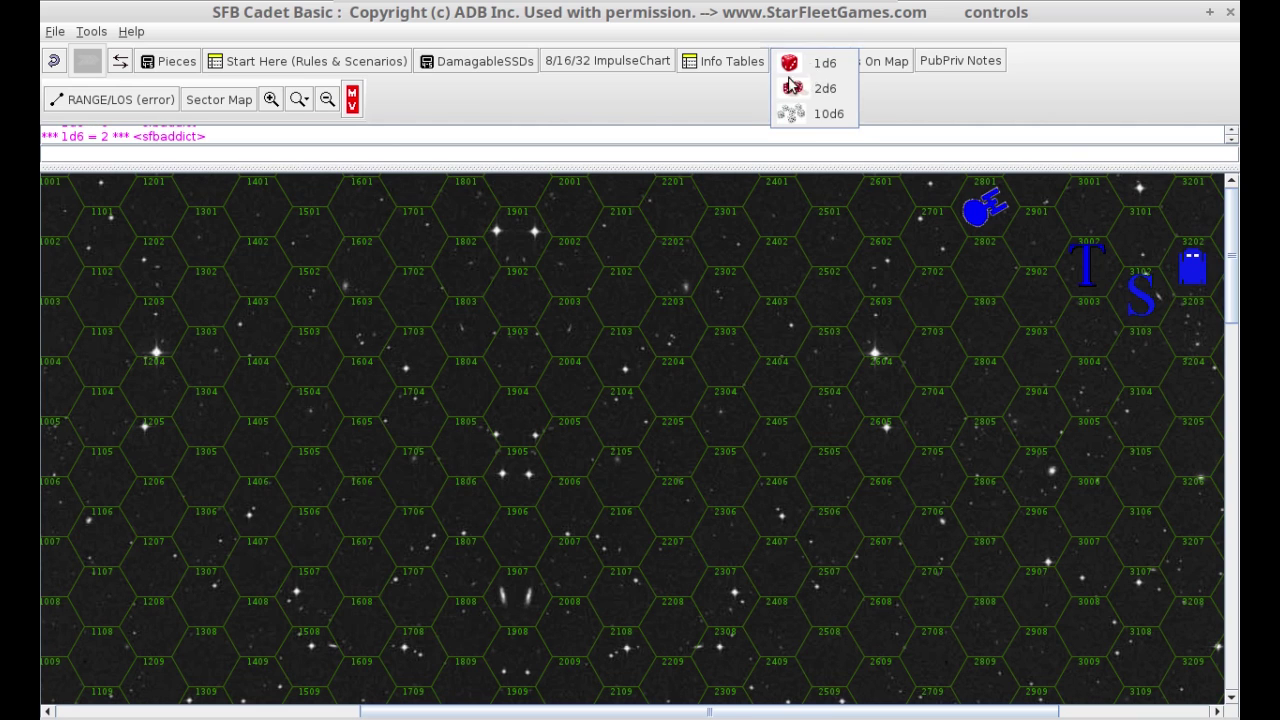
{"action": "left_click", "coordinate": [815, 66]}
{"action": "left_click_drag", "start_coordinate": [262, 162], "coordinate": [260, 257]}
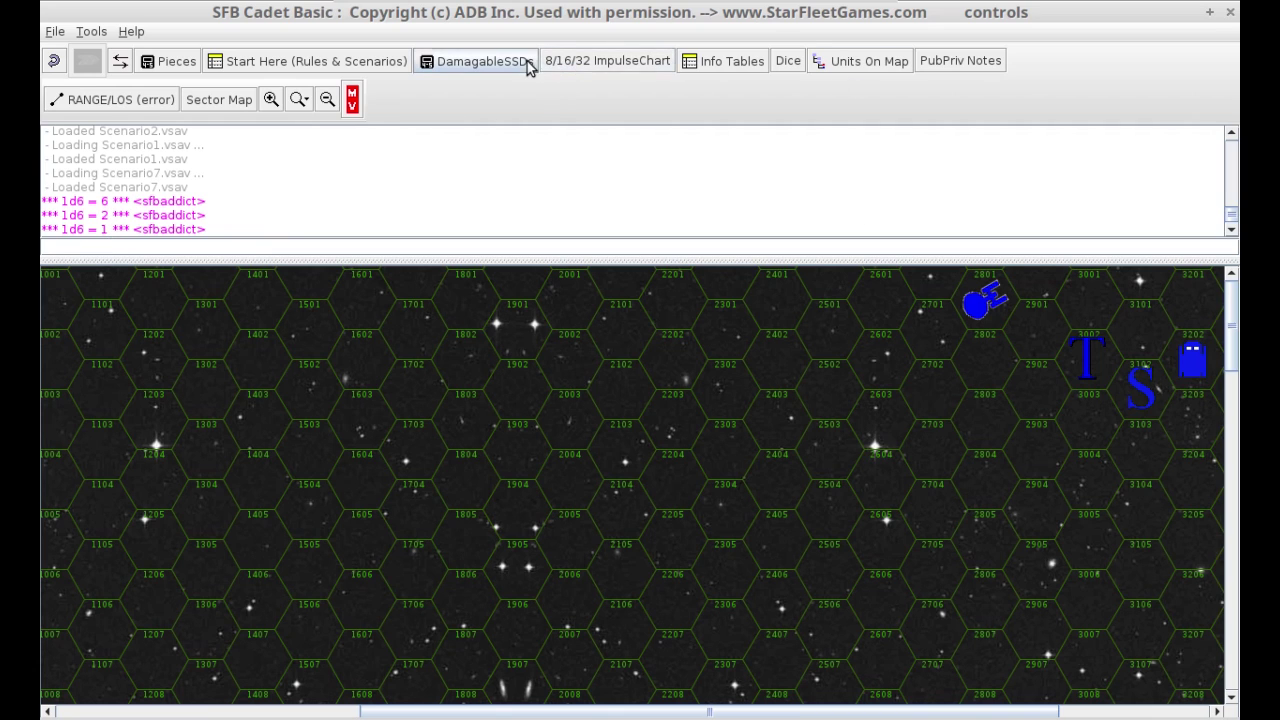
- Review the phaser tables on the WeaponsSheet of the info tables, and return to the map
{"action": "left_click", "coordinate": [702, 64]}
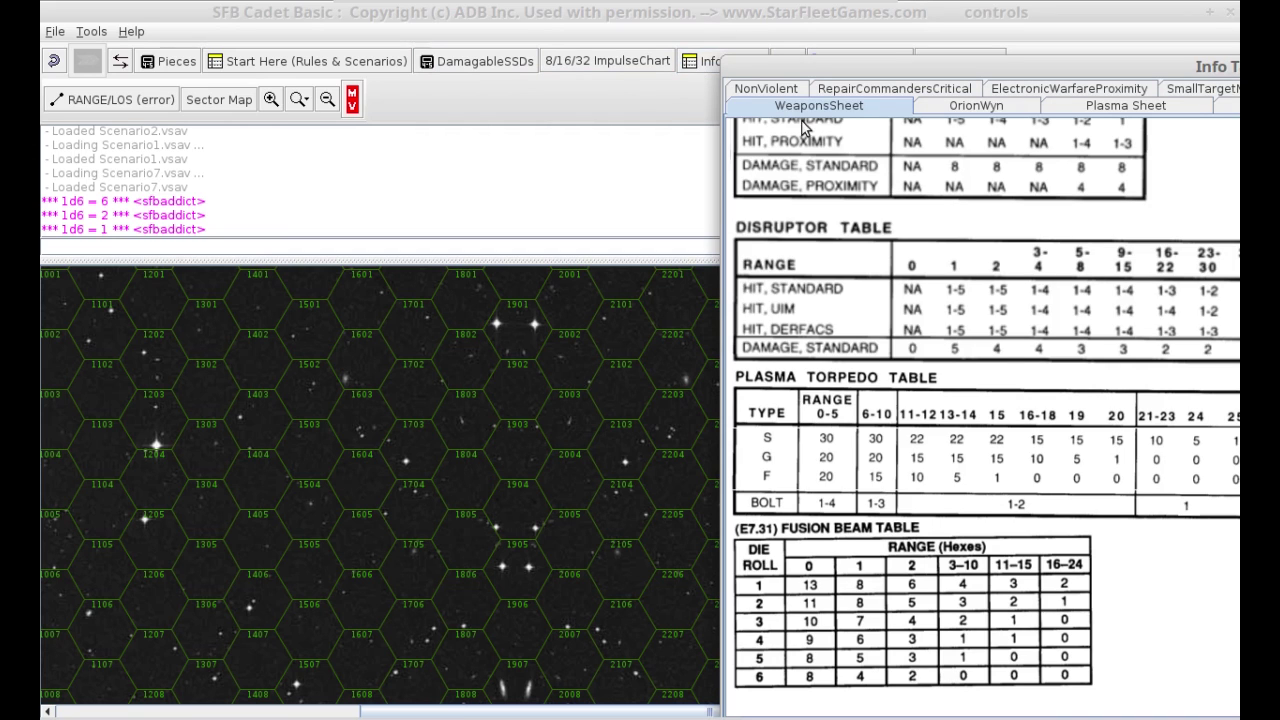
{"action": "scroll", "coordinate": [946, 368], "scroll_direction": "up", "scroll_amount": 8}
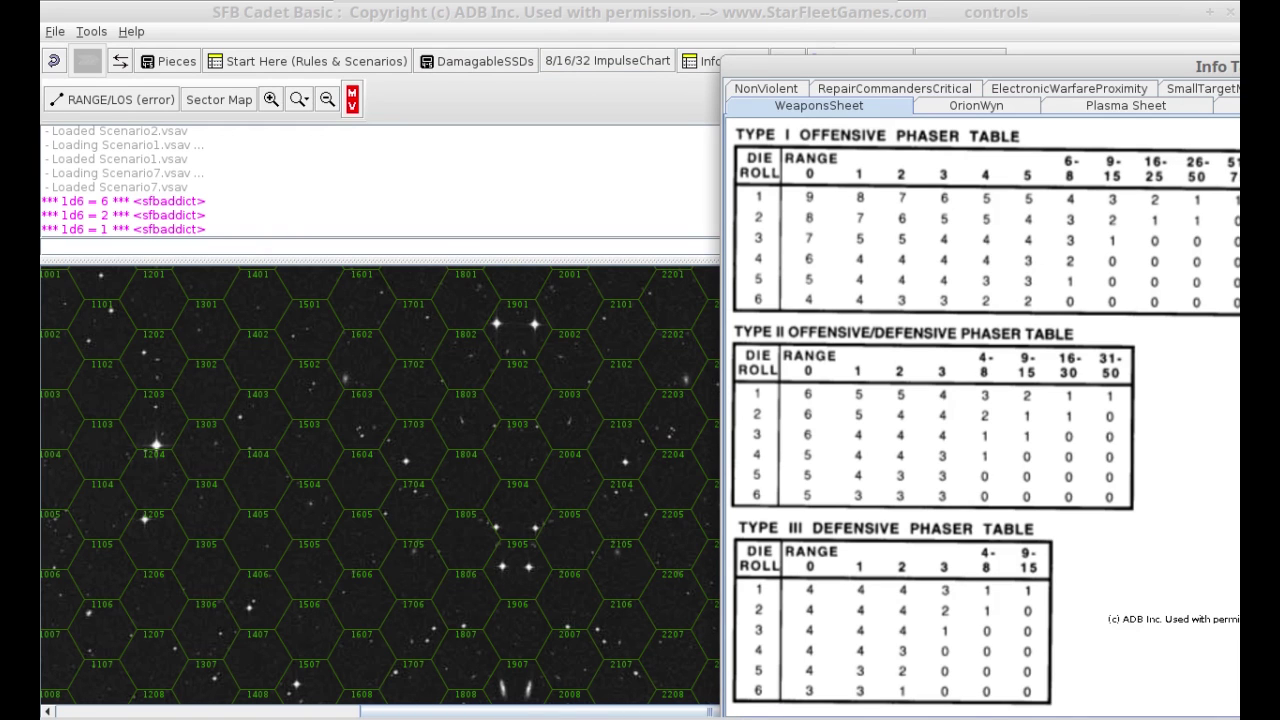
{"action": "key", "text": "alt+Tab"}
- Mark sixteen boxes of damage on Shield #1 of the Federation Heavy Cruiser SSD
{"action": "scroll", "coordinate": [828, 553], "scroll_direction": "down", "scroll_amount": 10}
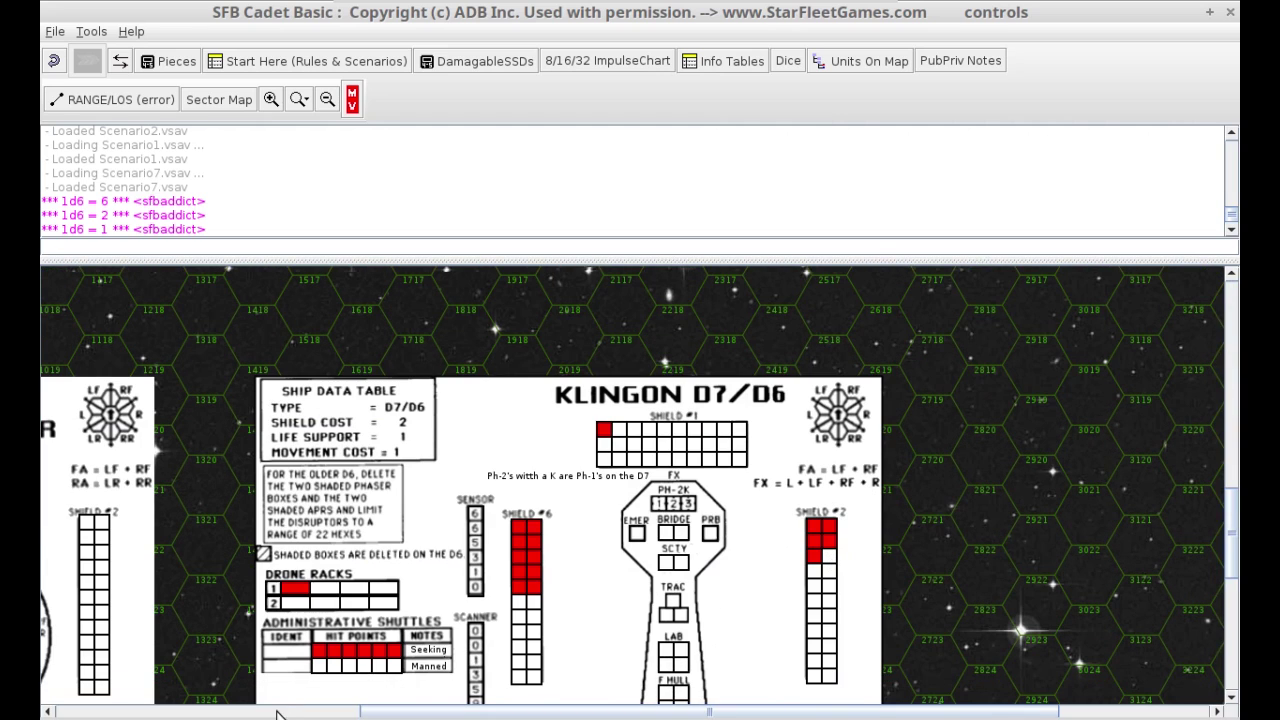
{"action": "scroll", "coordinate": [277, 711], "scroll_direction": "left", "scroll_amount": 3}
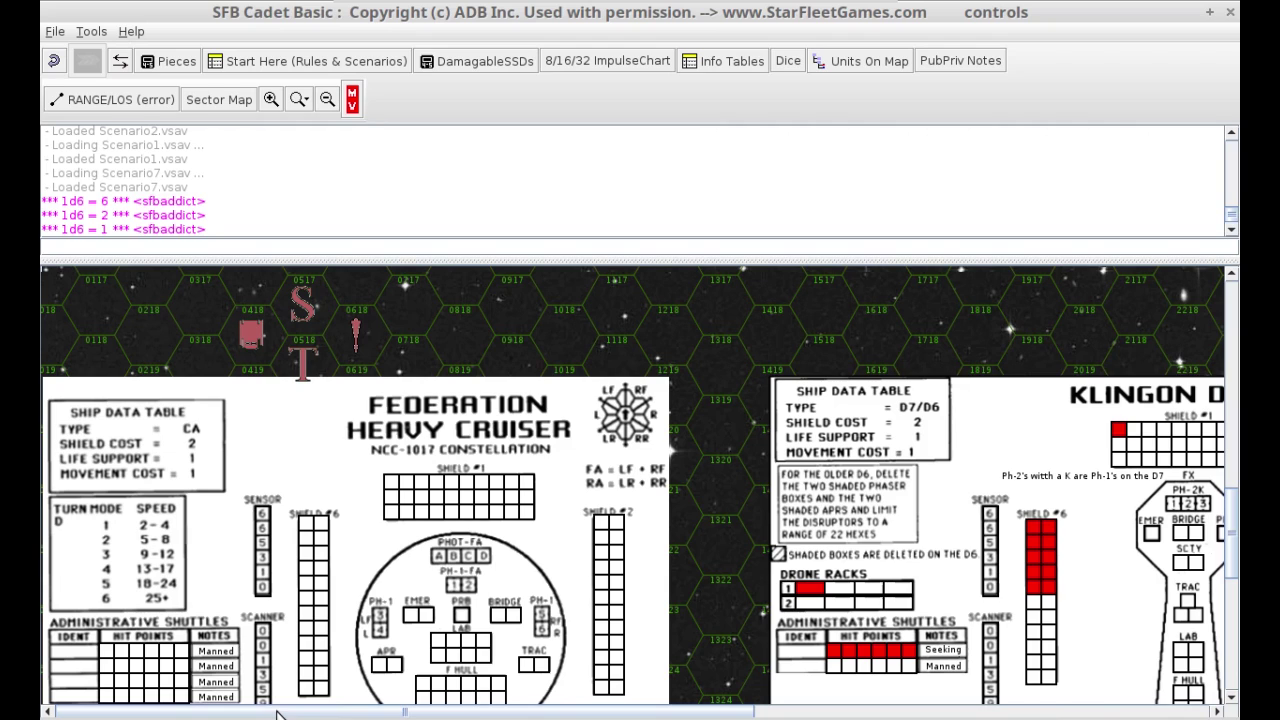
{"action": "left_click", "coordinate": [462, 503]}
{"action": "left_click", "coordinate": [462, 503]}
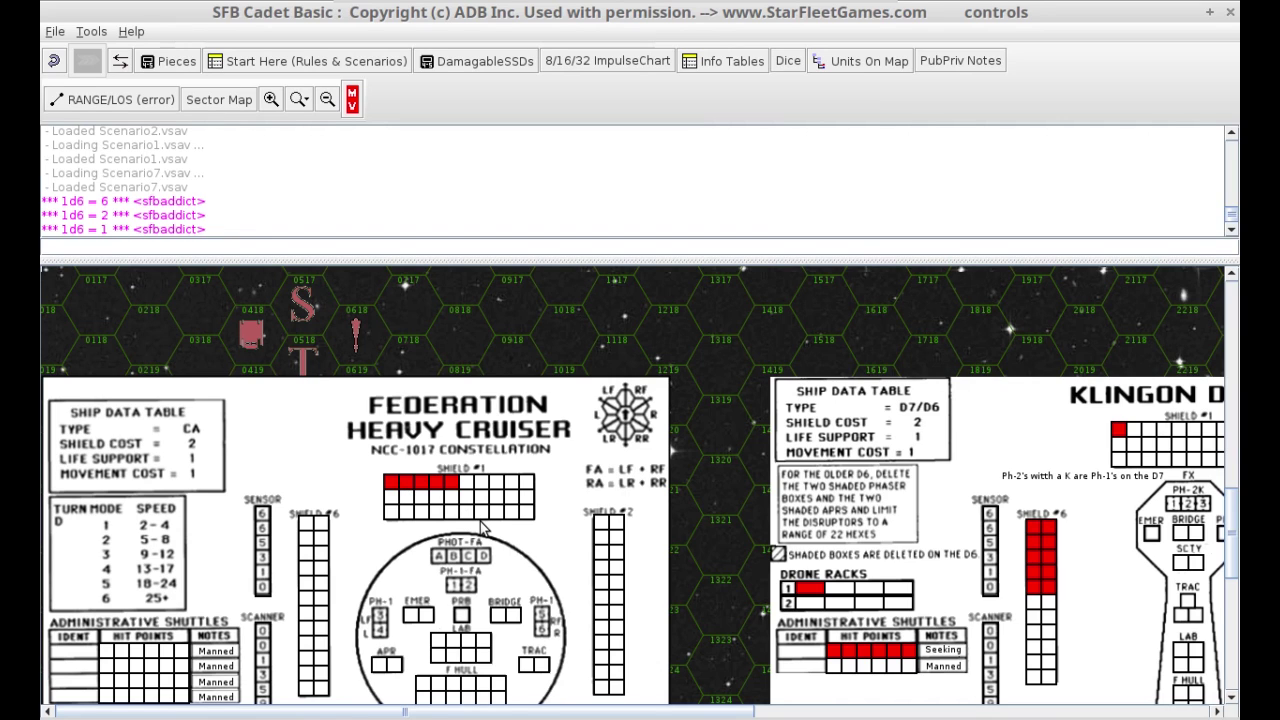
{"action": "scroll", "coordinate": [481, 527], "scroll_direction": "up", "scroll_amount": 10}
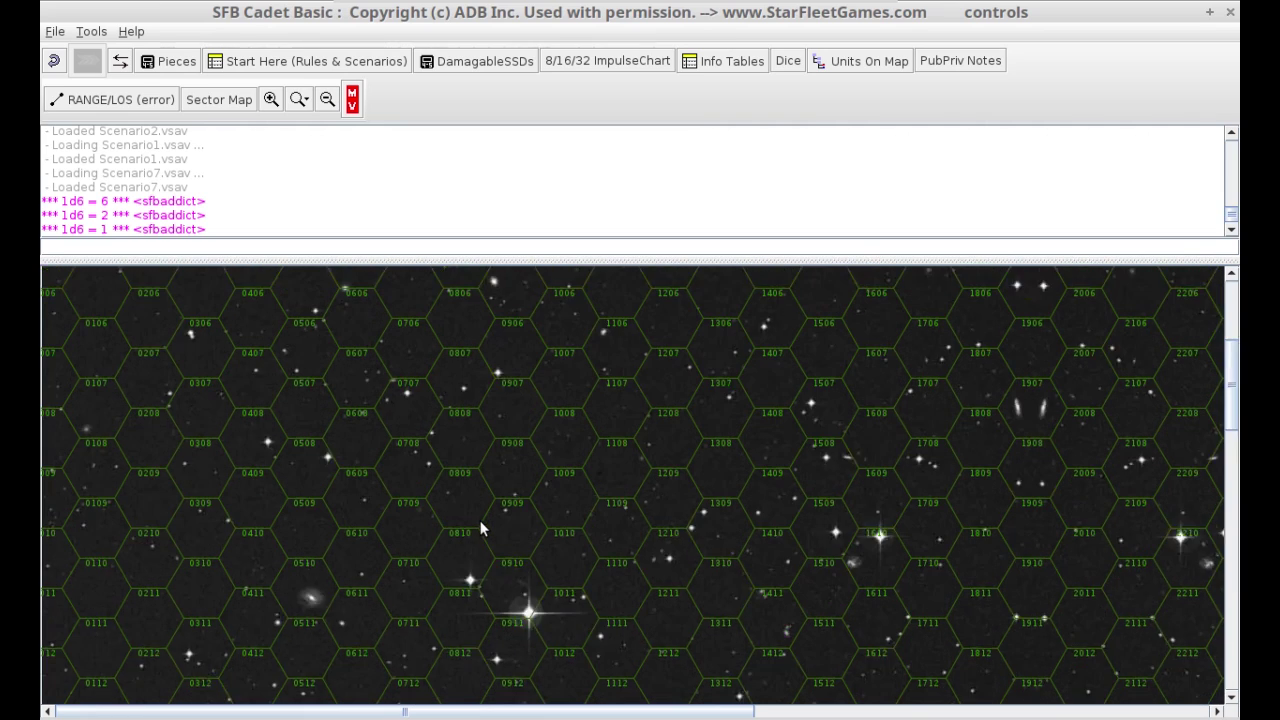
{"action": "scroll", "coordinate": [479, 520], "scroll_direction": "down", "scroll_amount": 10}
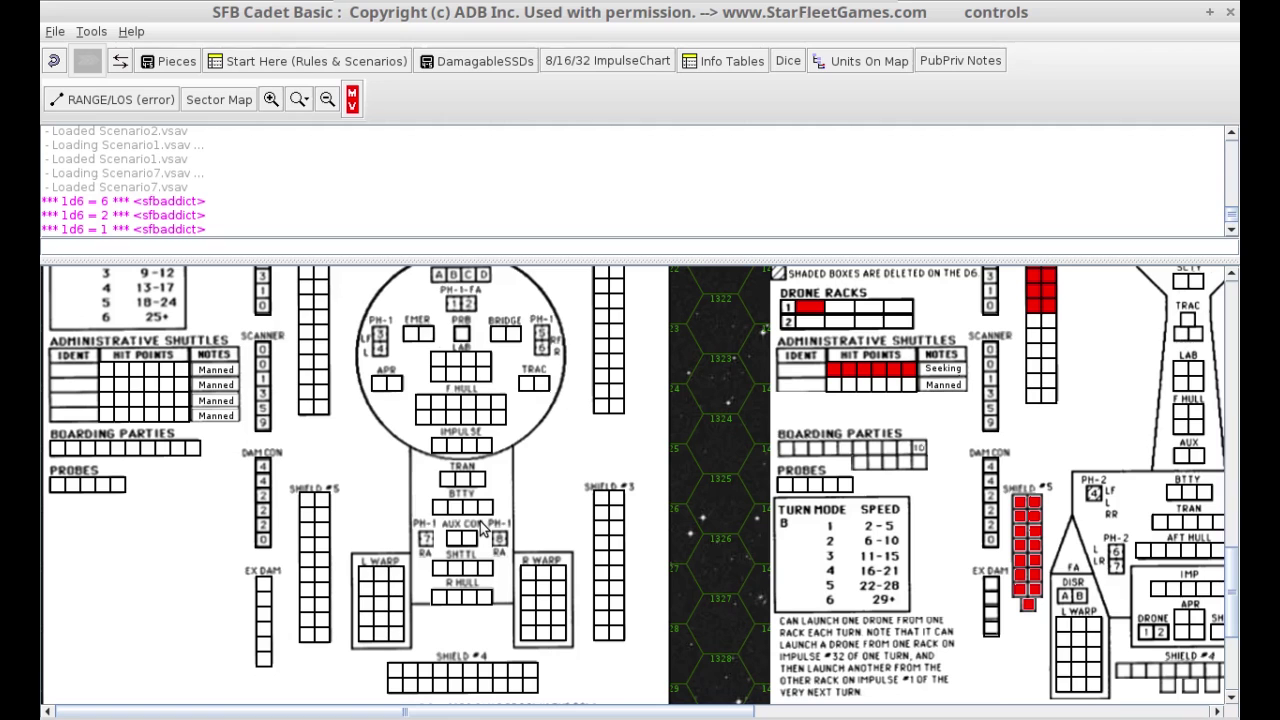
{"action": "scroll", "coordinate": [481, 527], "scroll_direction": "up", "scroll_amount": 5}
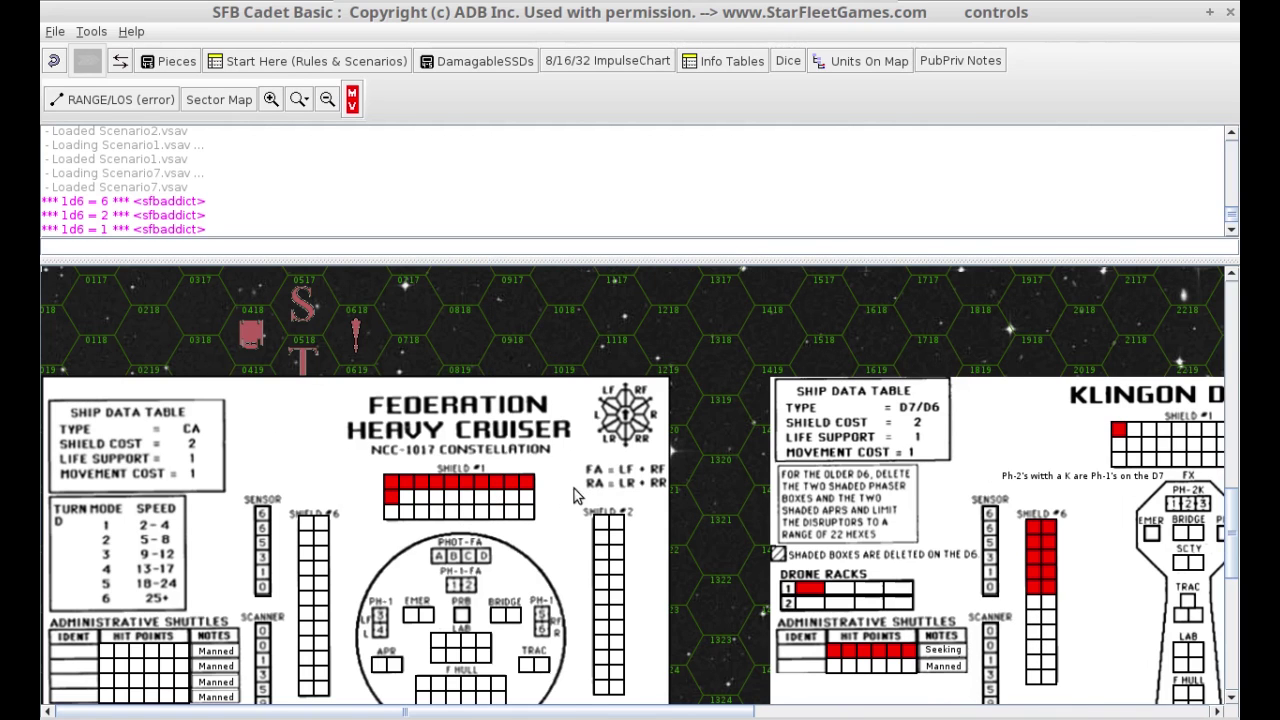
{"action": "left_click", "coordinate": [449, 508]}
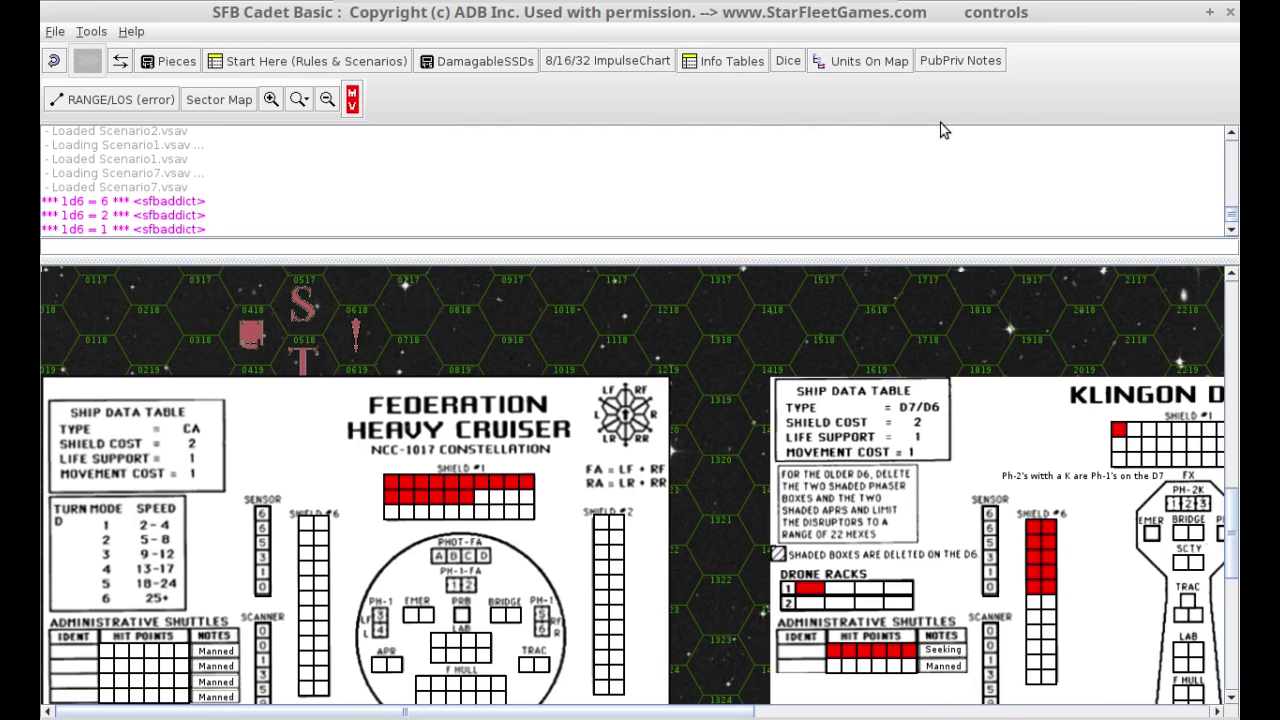
- Rotate the red ship in hex 0216 clockwise
{"action": "mouse_move", "coordinate": [640, 708]}
{"action": "scroll", "coordinate": [667, 374], "scroll_direction": "up", "scroll_amount": 5}
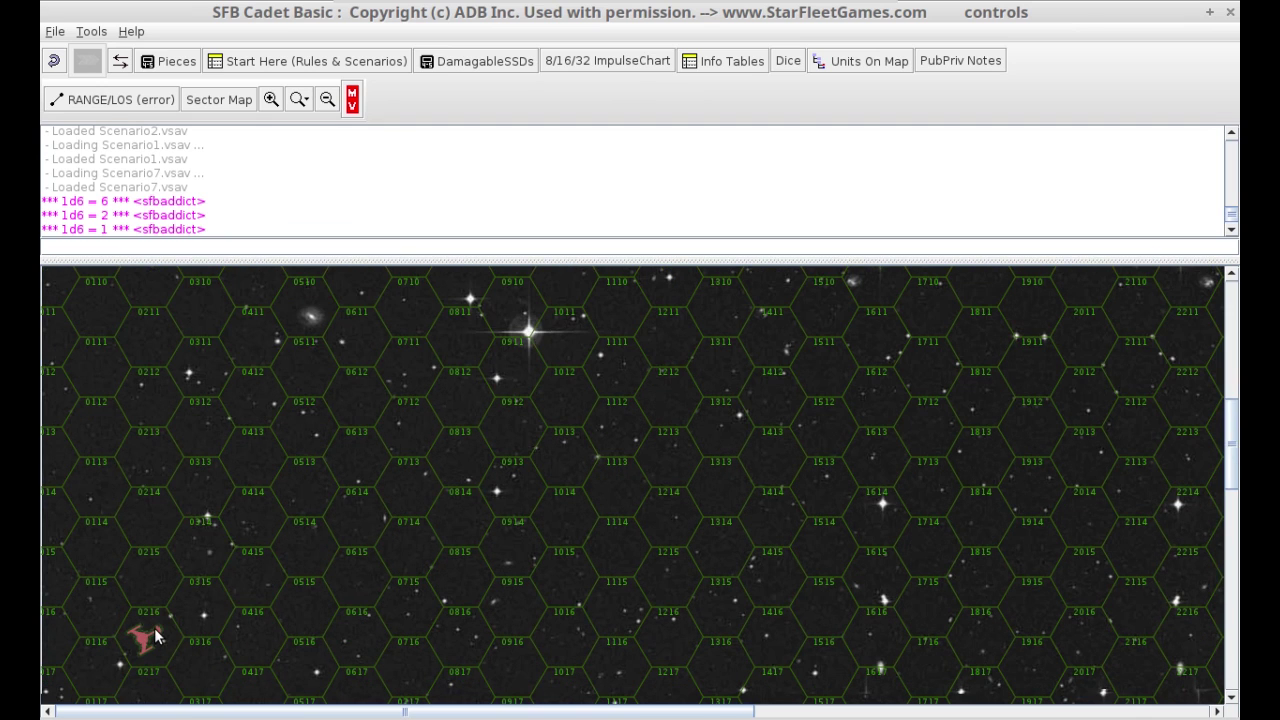
{"action": "key", "text": "ctrl+bracketright"}
{"action": "scroll", "coordinate": [868, 562], "scroll_direction": "down", "scroll_amount": 5}
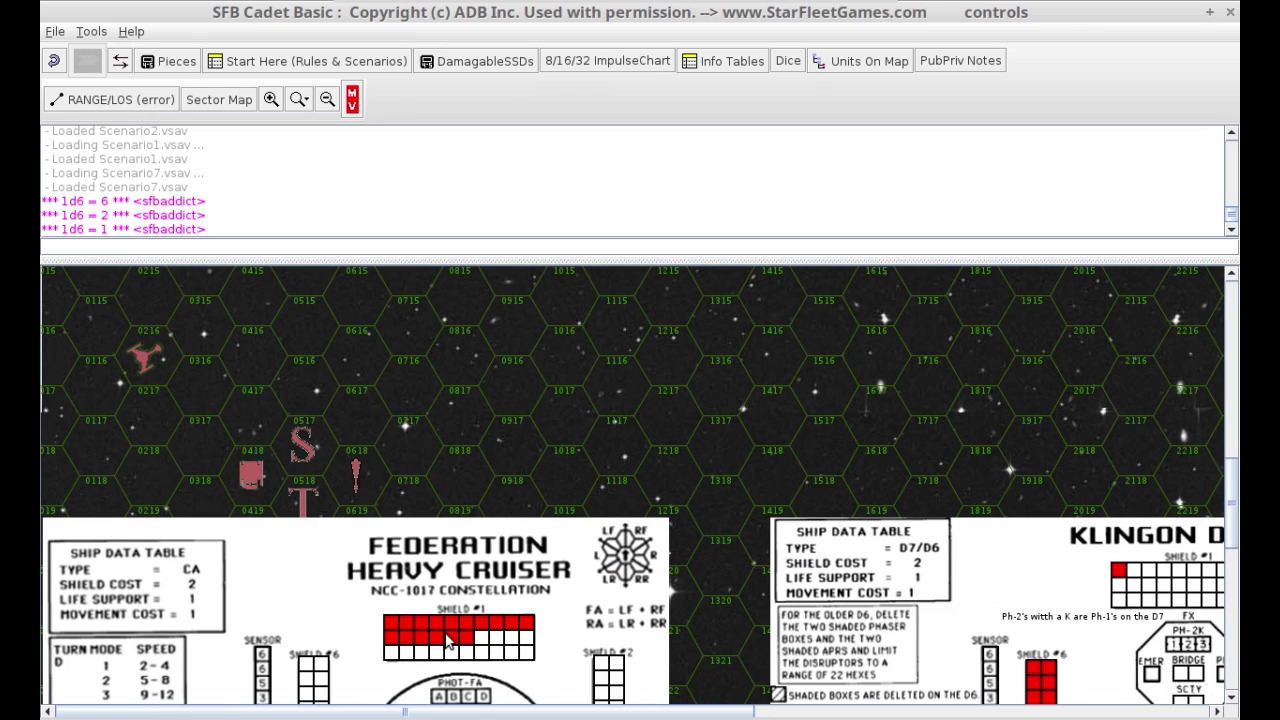
- Review the Cadet Damage Chart and the Full Game Damage Chart in the info tables, and return to the map
{"action": "left_click", "coordinate": [727, 62]}
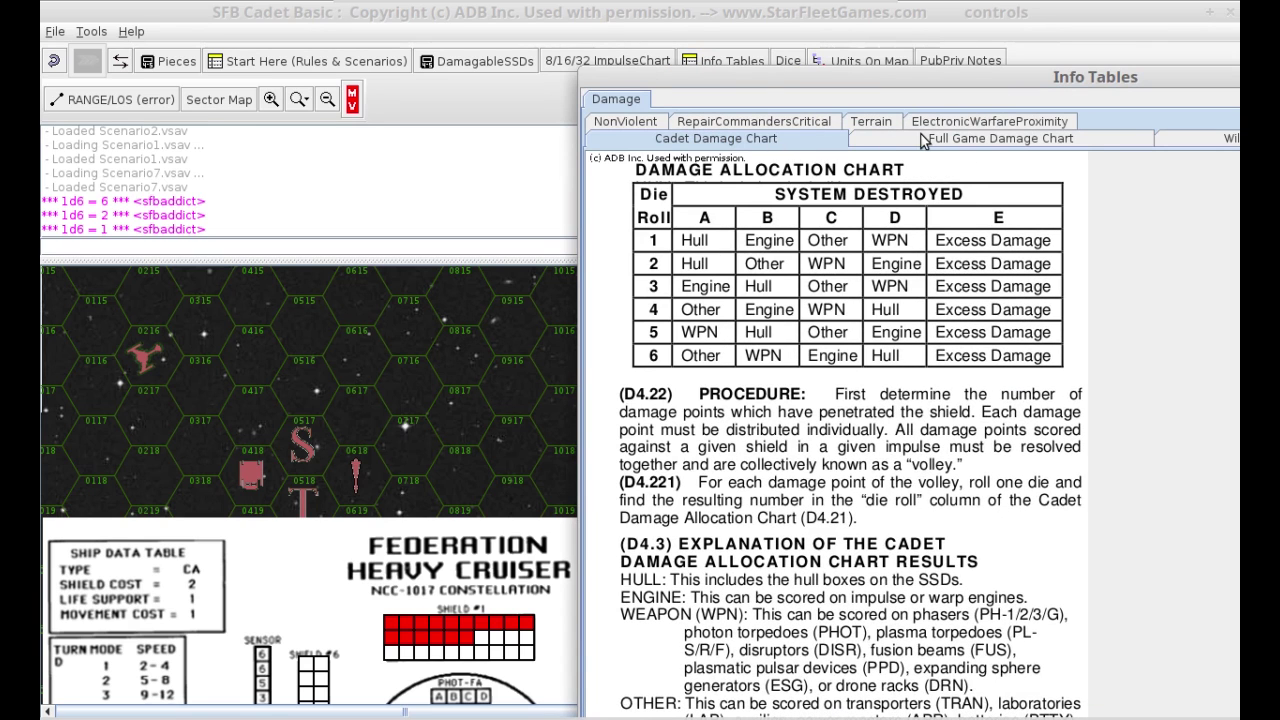
{"action": "left_click", "coordinate": [921, 138]}
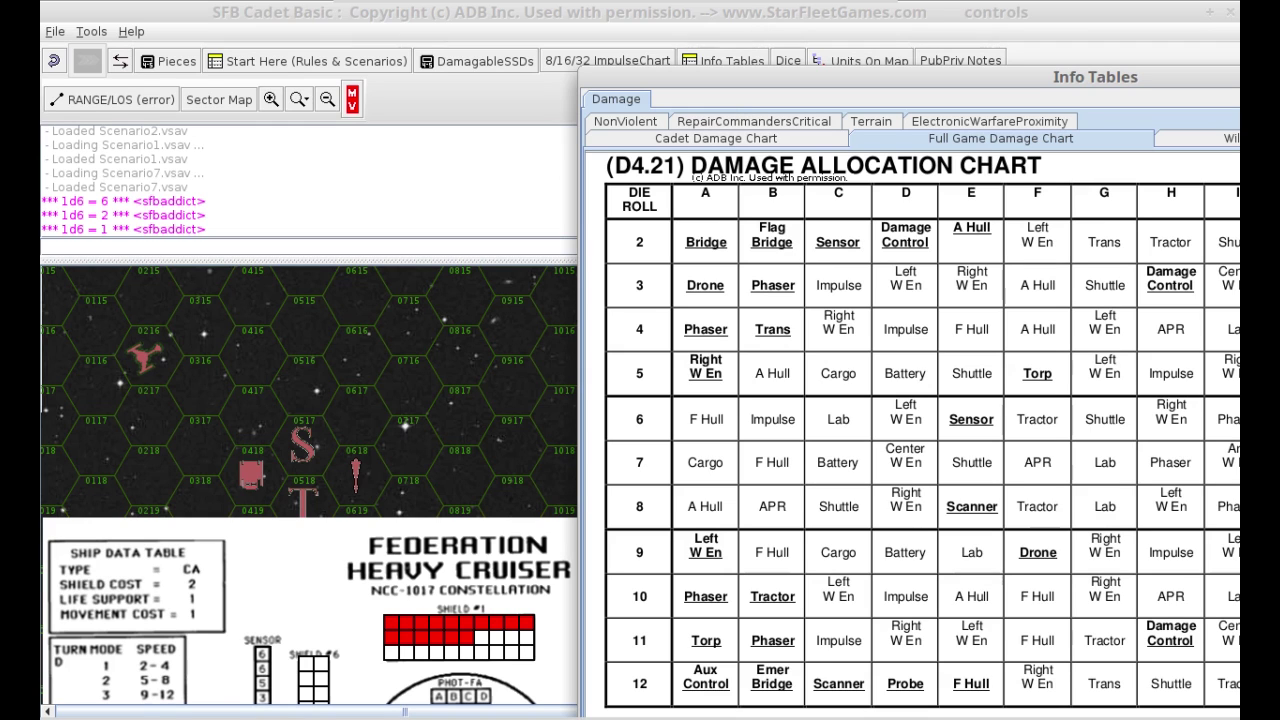
{"action": "left_click", "coordinate": [1149, 373]}
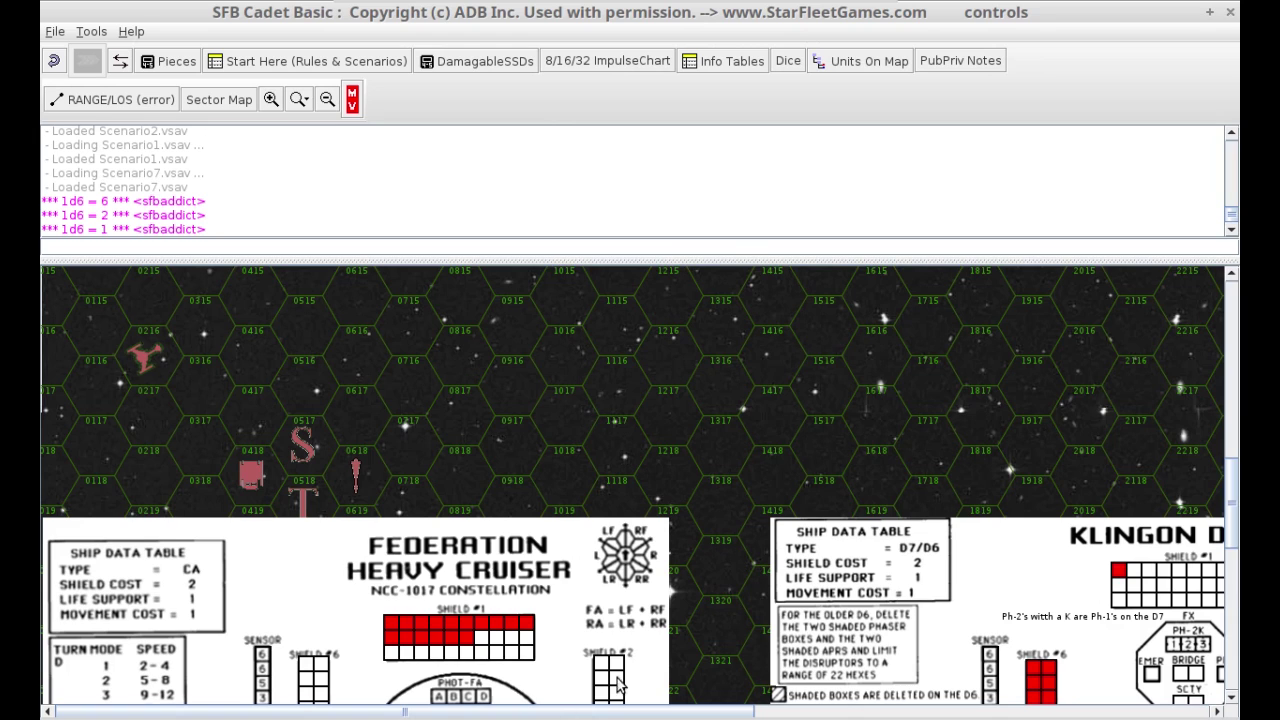
- Close the Scenario 7 game without saving it, and open Scenario 9
{"action": "scroll", "coordinate": [747, 556], "scroll_direction": "down", "scroll_amount": 3}
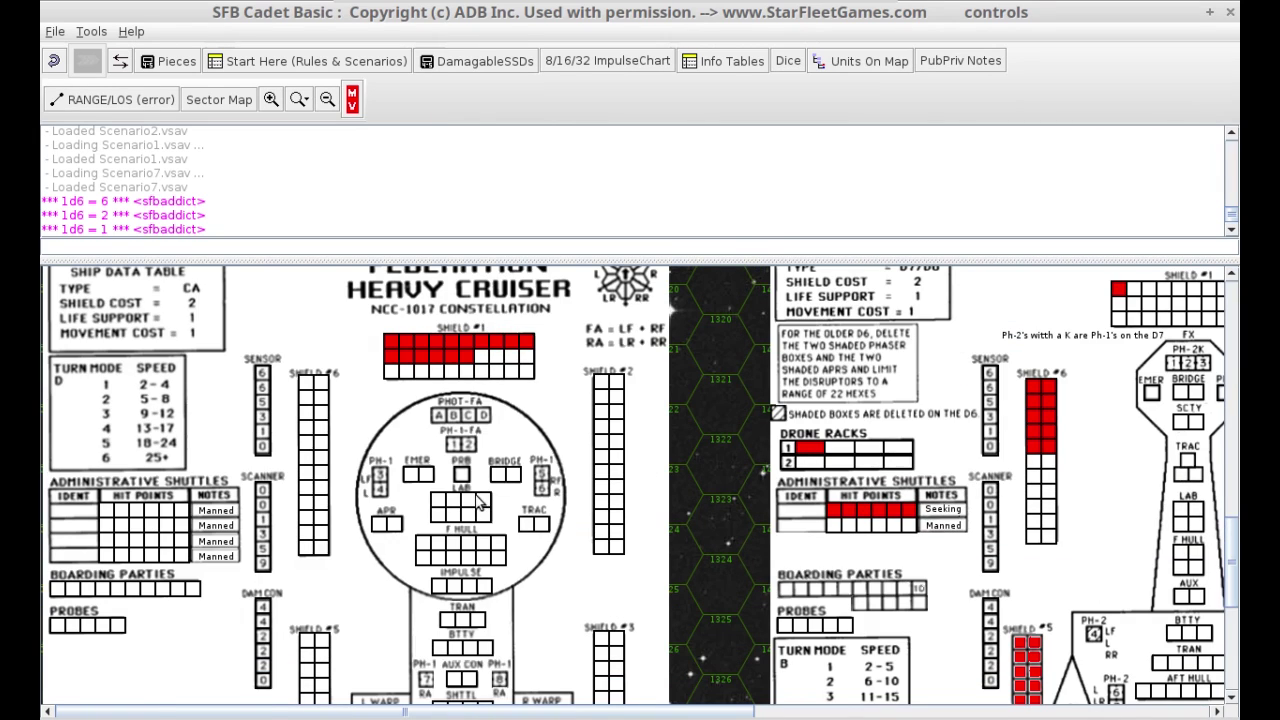
{"action": "scroll", "coordinate": [476, 502], "scroll_direction": "up", "scroll_amount": 5}
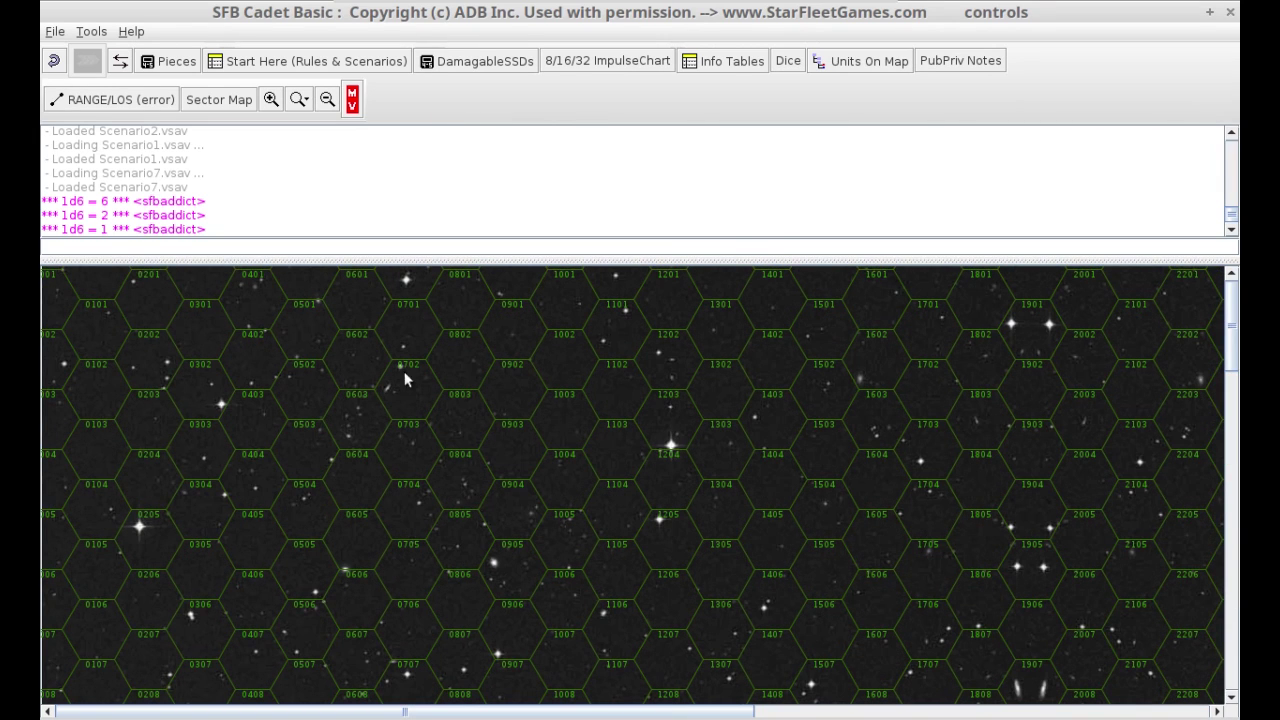
{"action": "left_click", "coordinate": [54, 32]}
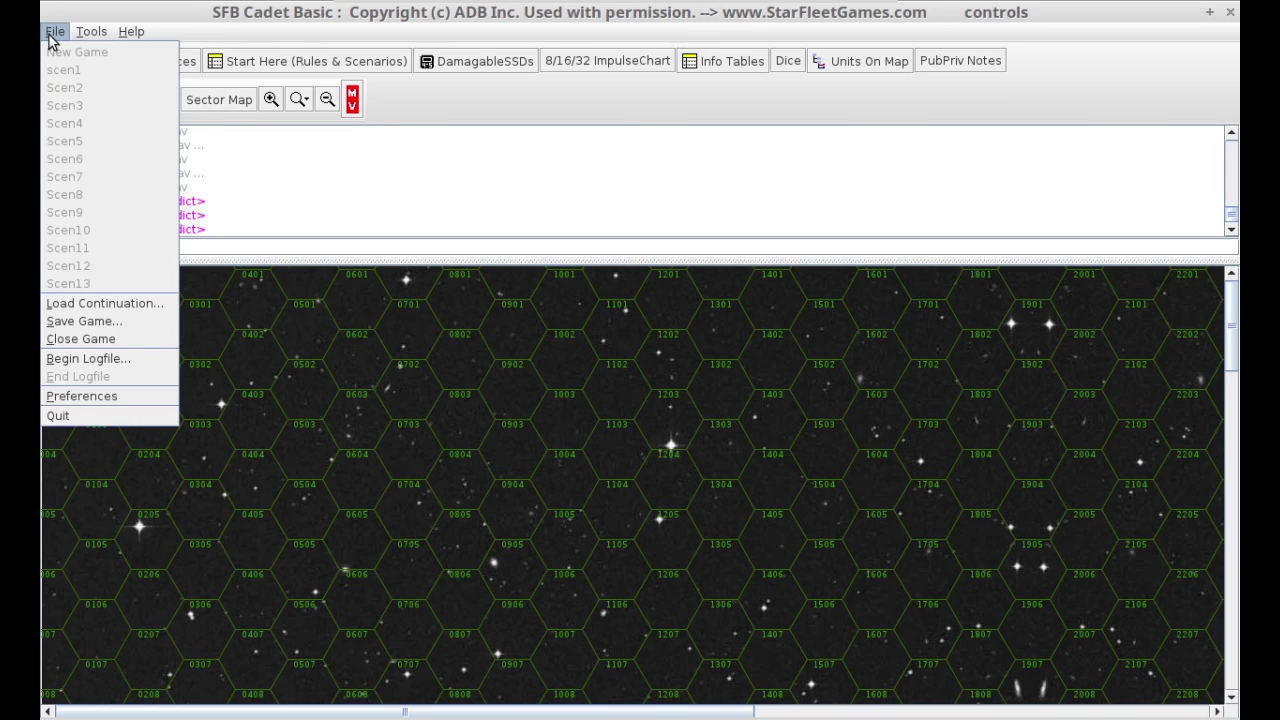
{"action": "left_click", "coordinate": [124, 340]}
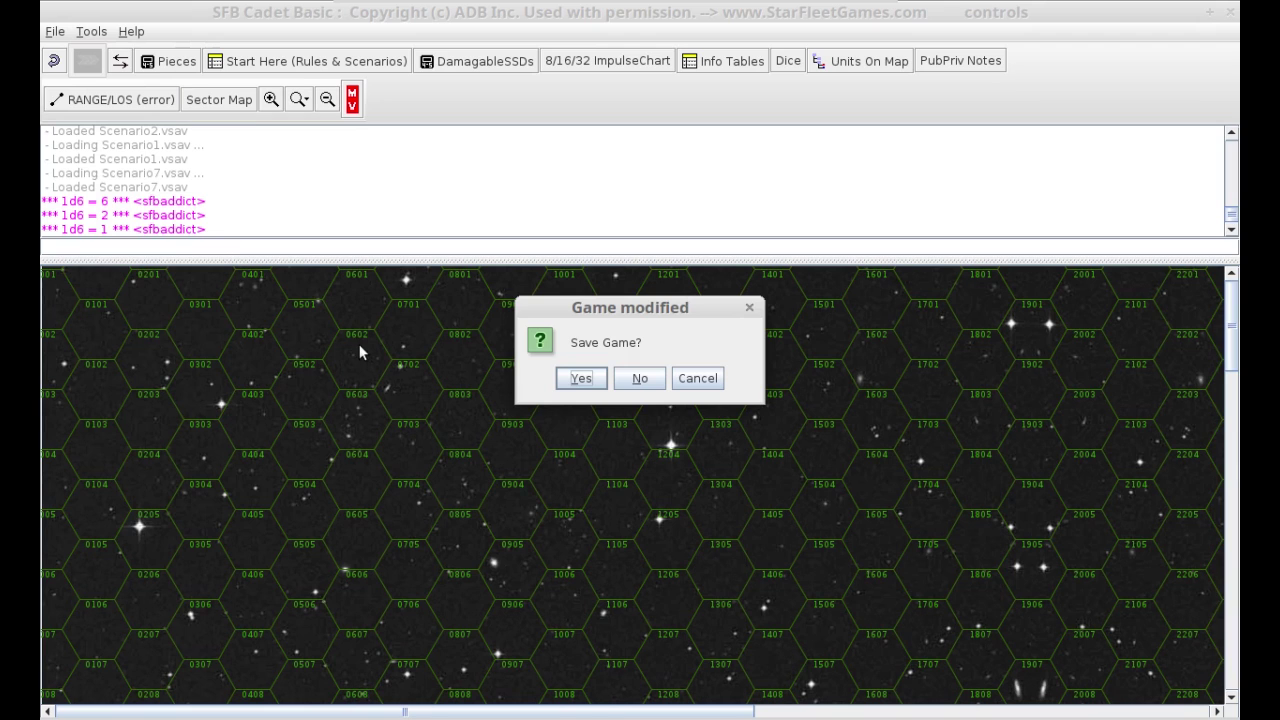
{"action": "left_click", "coordinate": [632, 377]}
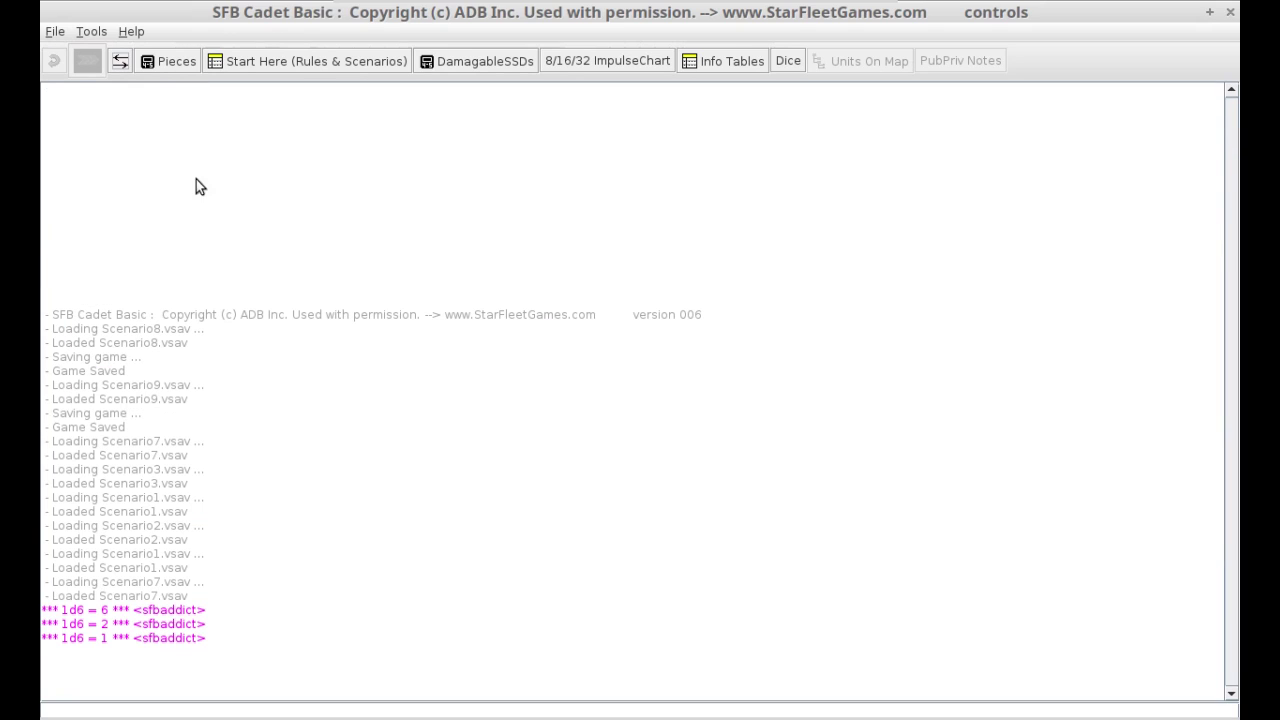
{"action": "left_click", "coordinate": [55, 33]}
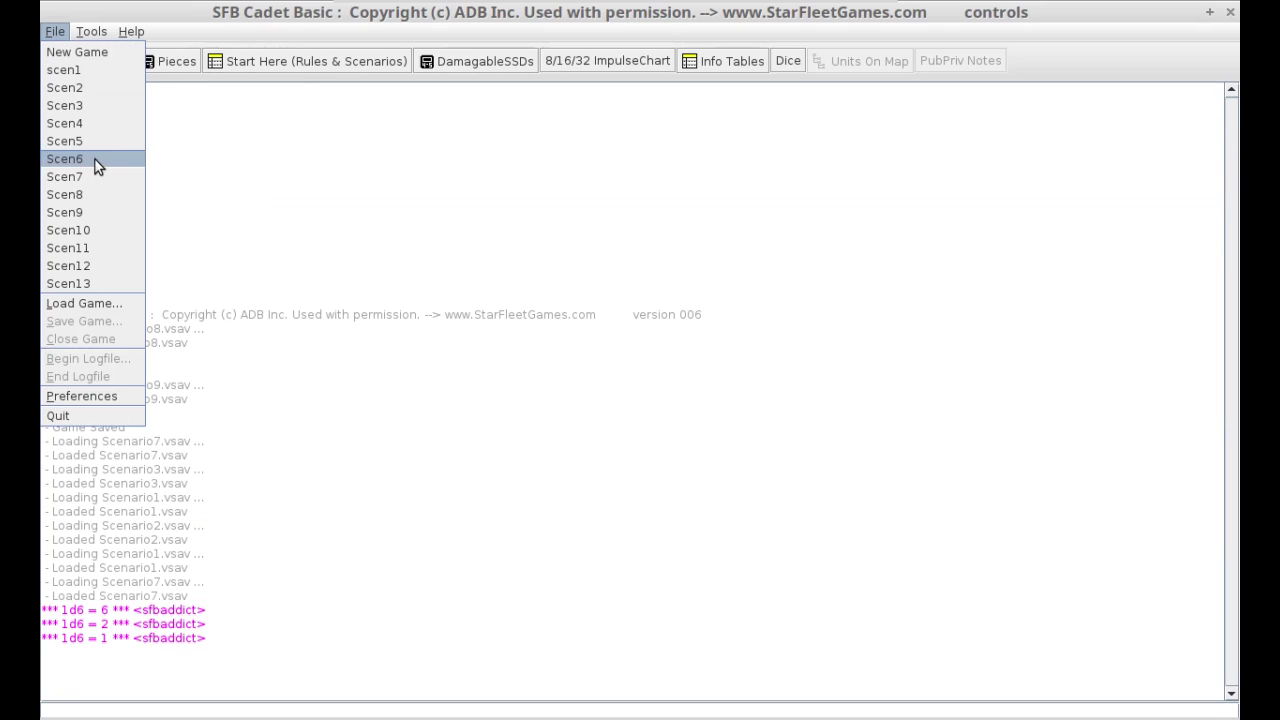
{"action": "left_click", "coordinate": [103, 212]}
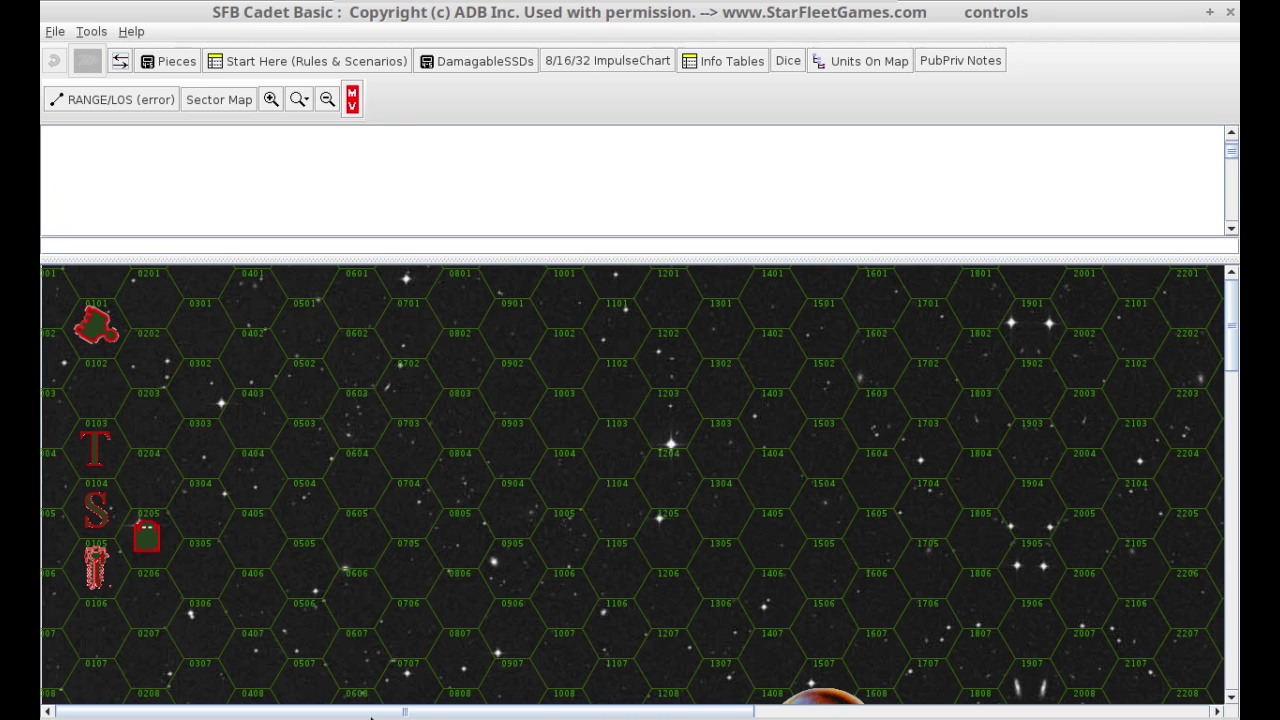
- Enlarge the map area by shrinking the chat log, and look over the Scenario 9 map around the planet
{"action": "left_click_drag", "start_coordinate": [394, 251], "coordinate": [394, 169]}
{"action": "scroll", "coordinate": [592, 410], "scroll_direction": "down", "scroll_amount": 3}
{"action": "scroll", "coordinate": [591, 390], "scroll_direction": "down", "scroll_amount": 5}
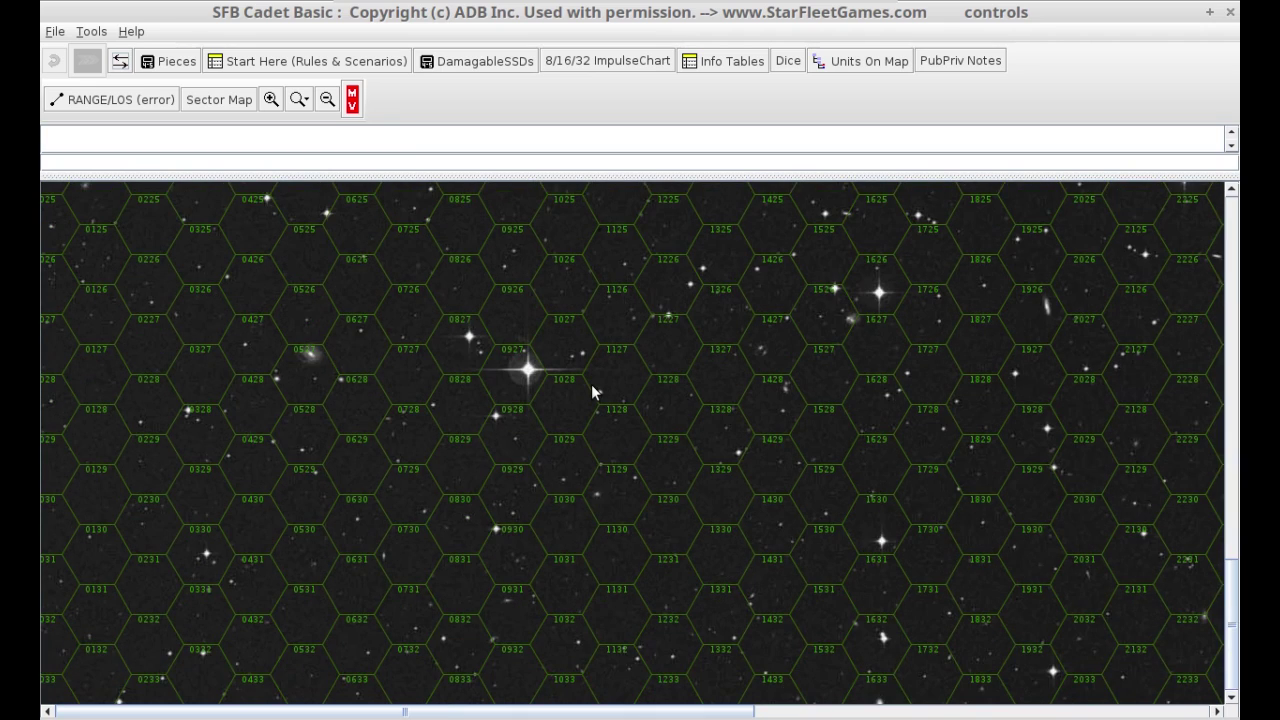
{"action": "scroll", "coordinate": [762, 466], "scroll_direction": "down", "scroll_amount": 2}
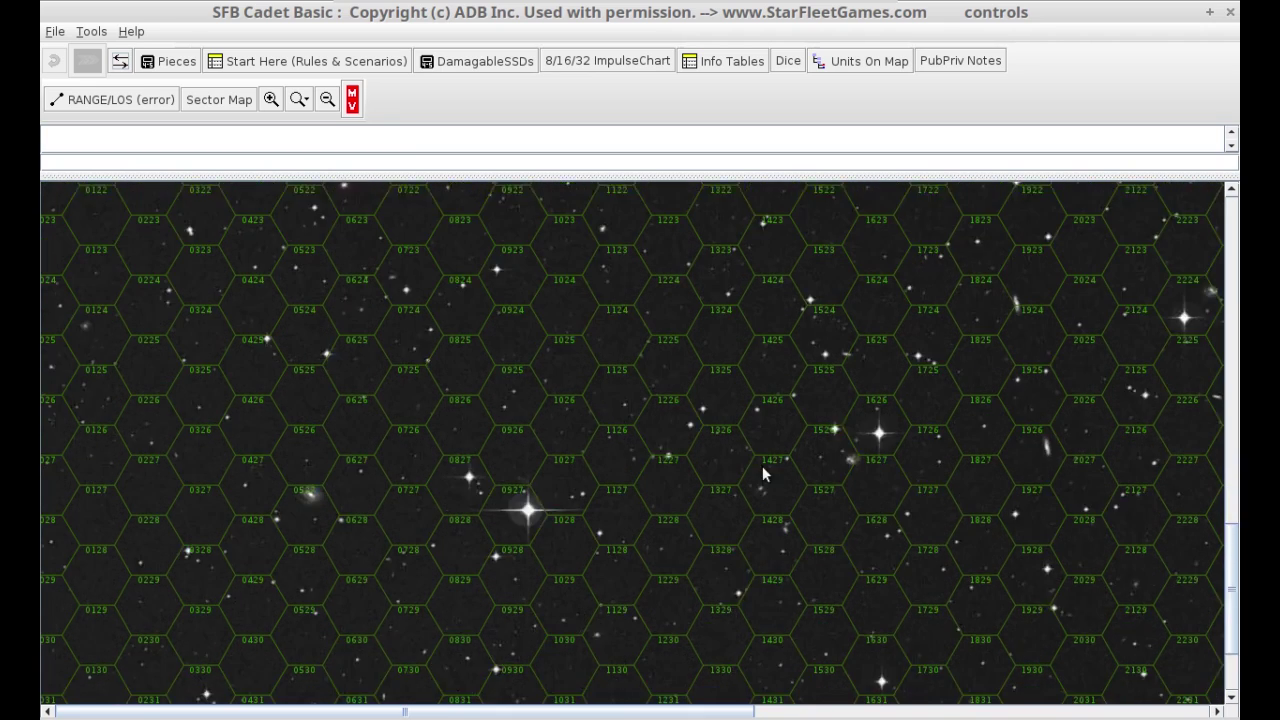
{"action": "scroll", "coordinate": [934, 530], "scroll_direction": "up", "scroll_amount": 8}
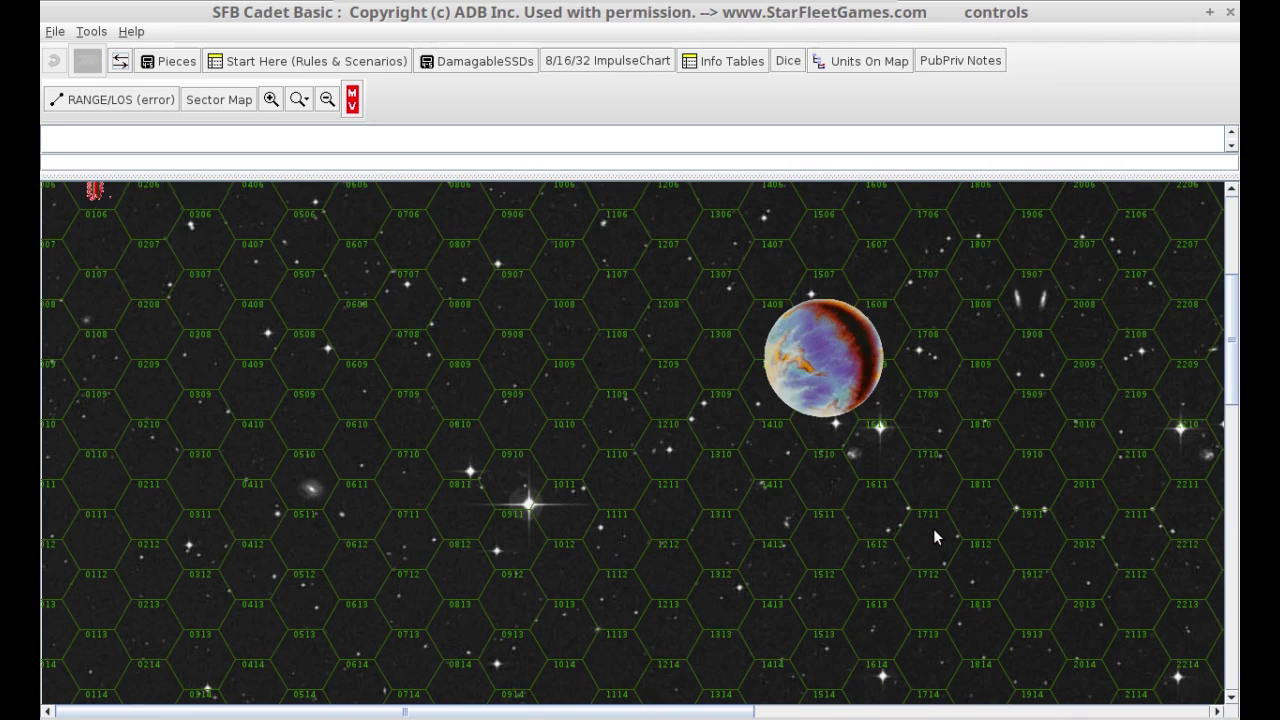
{"action": "scroll", "coordinate": [933, 528], "scroll_direction": "up", "scroll_amount": 1}
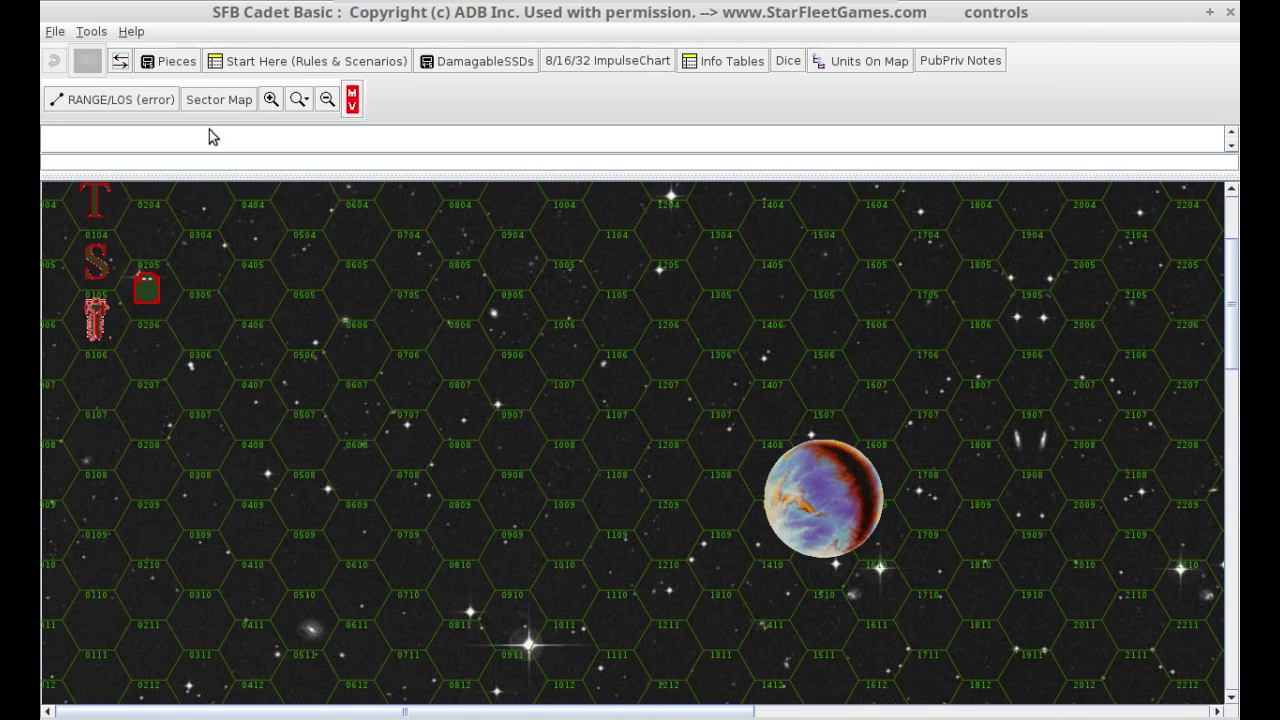
- View the Scenario 9 map at 50% zoom, return to 100%, and bring up the Federation Cadet Cruiser SSD
{"action": "left_click", "coordinate": [303, 99]}
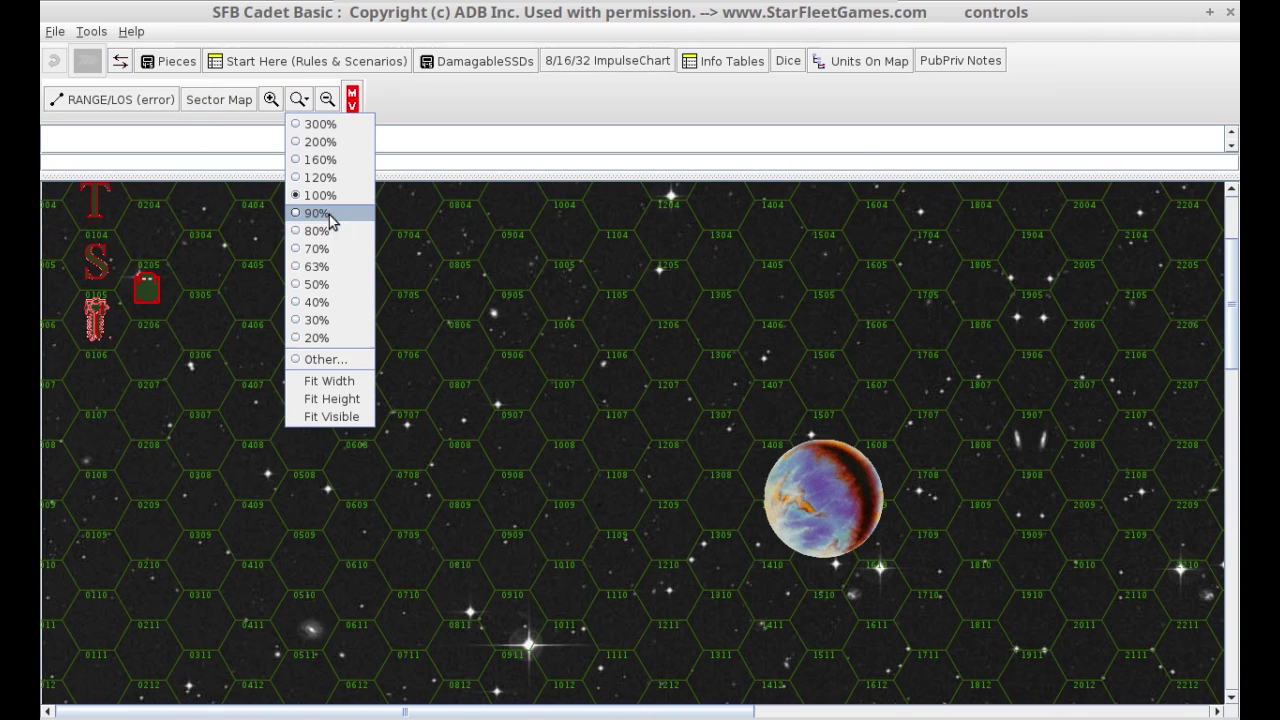
{"action": "left_click", "coordinate": [325, 280]}
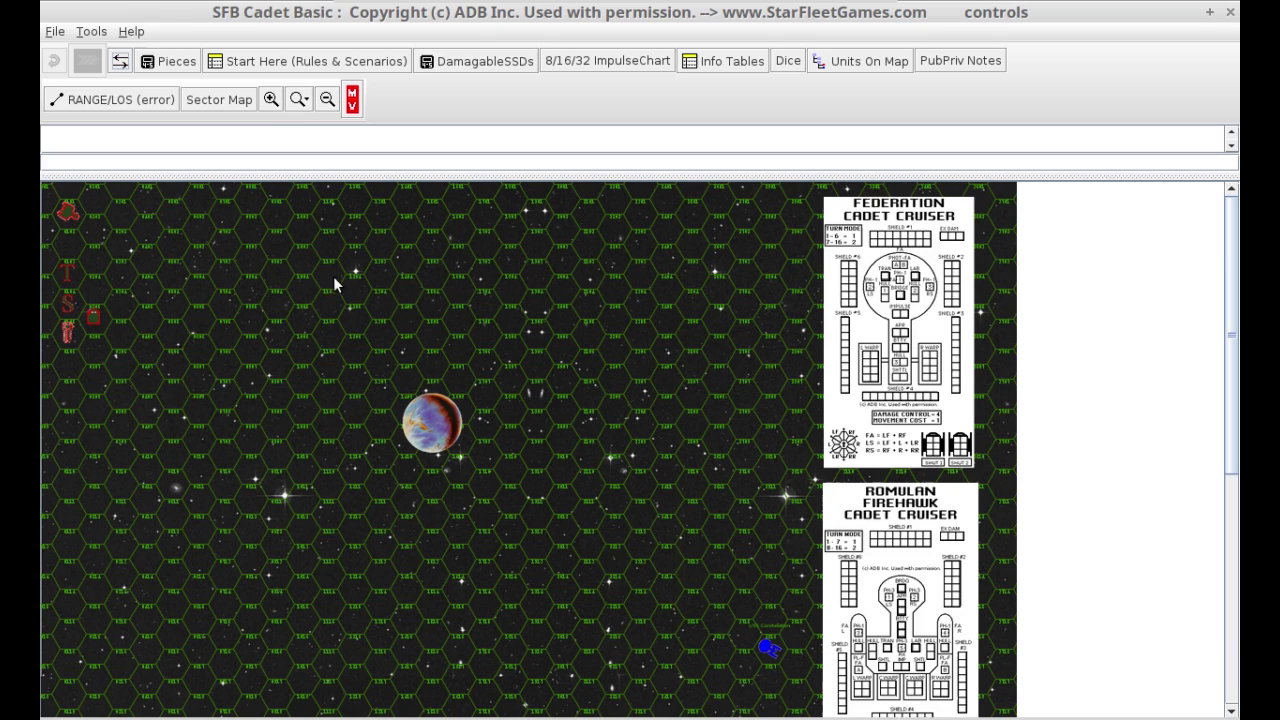
{"action": "left_click", "coordinate": [308, 104]}
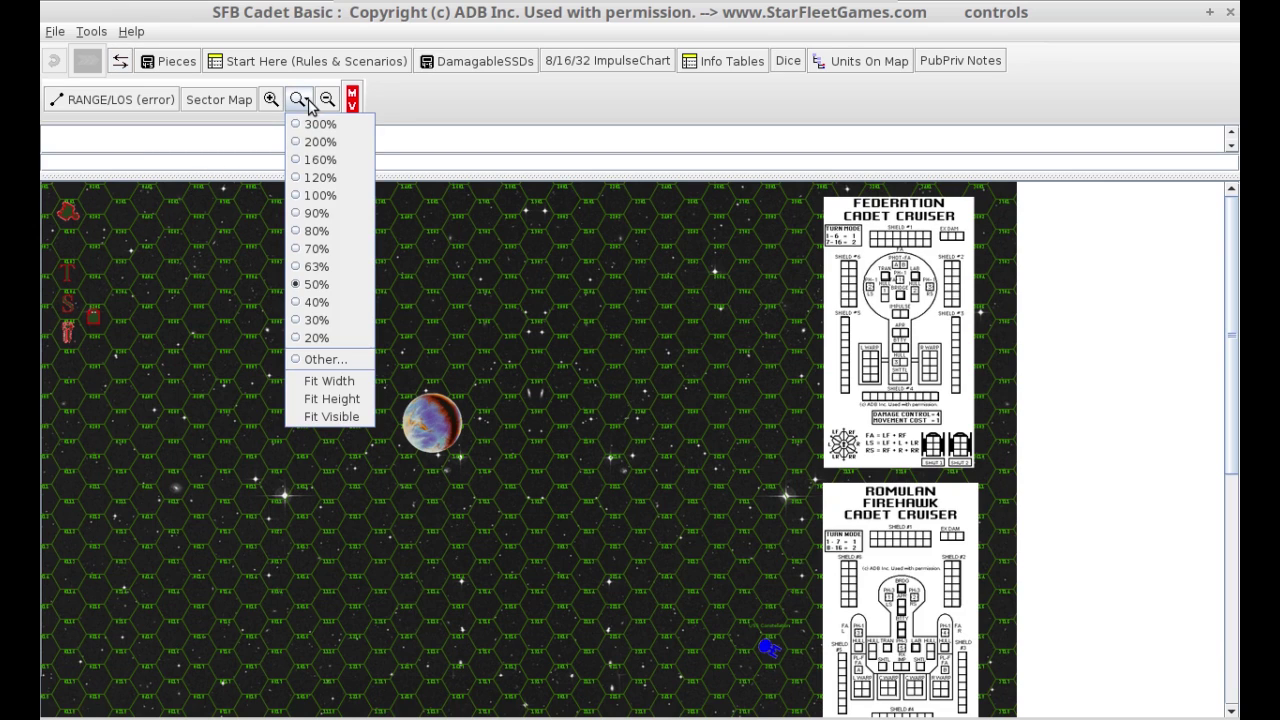
{"action": "left_click", "coordinate": [329, 209]}
{"action": "left_click", "coordinate": [382, 709]}
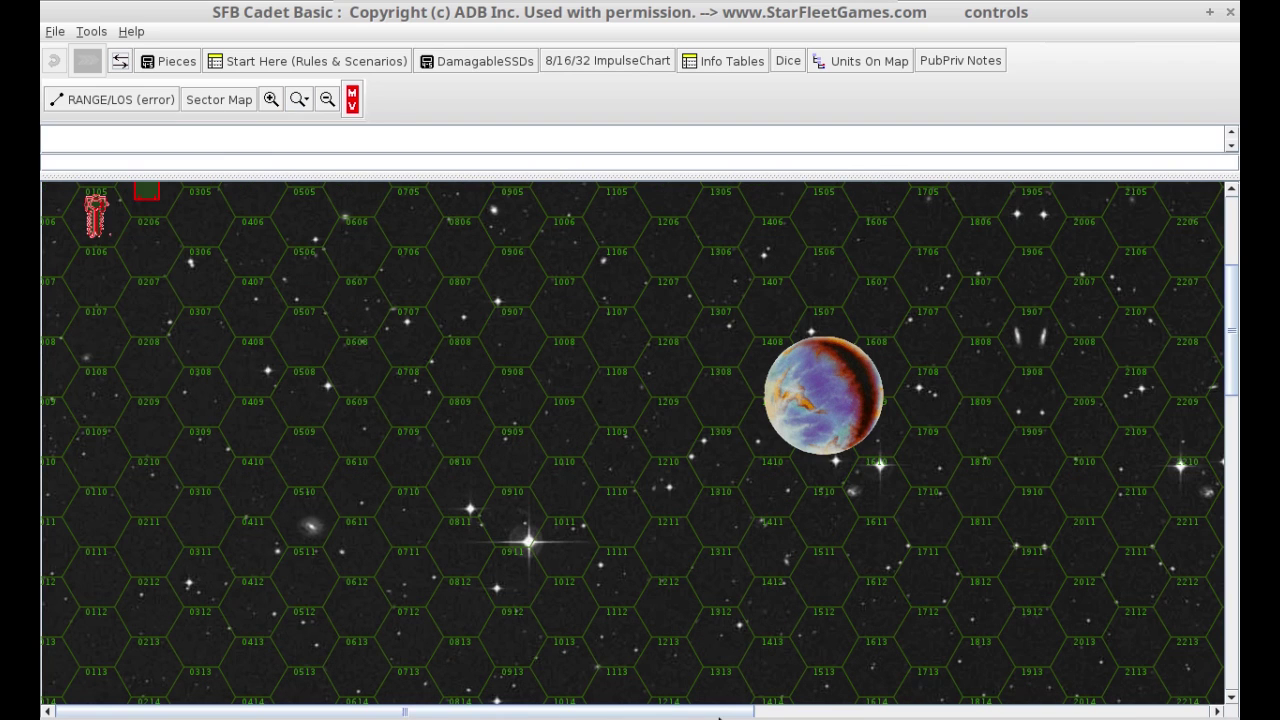
{"action": "left_click", "coordinate": [1030, 712]}
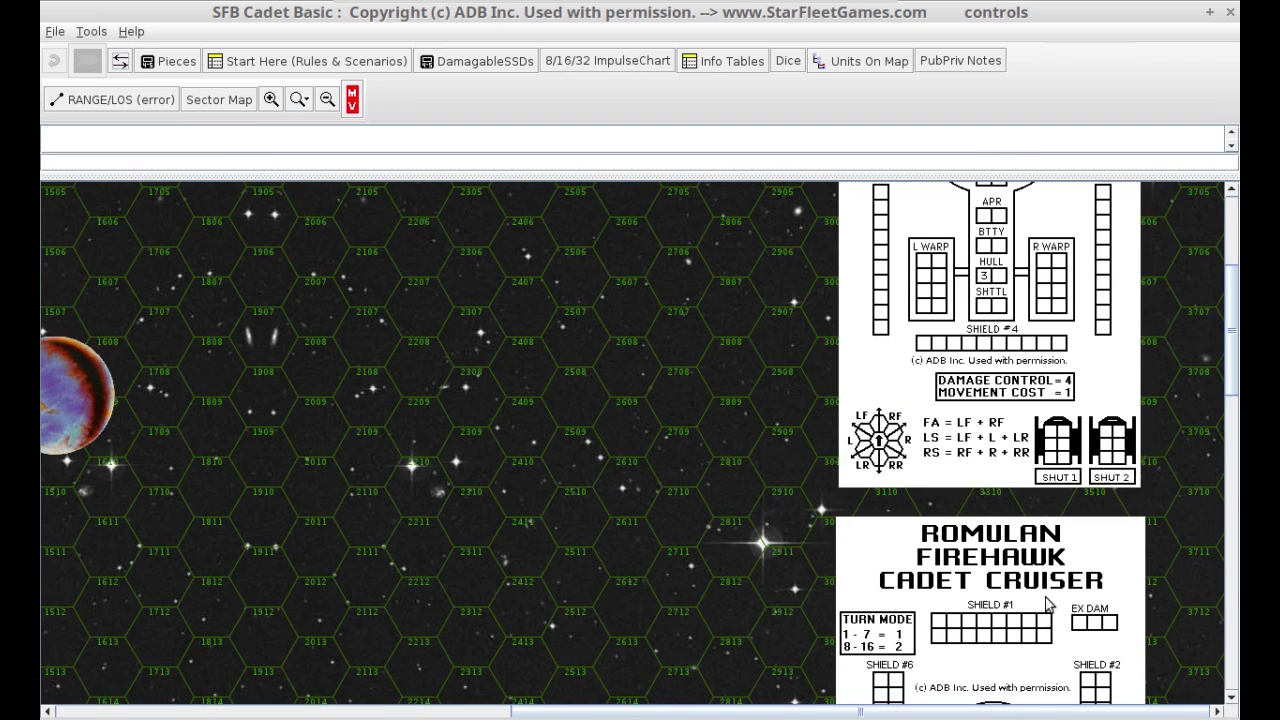
{"action": "scroll", "coordinate": [1047, 590], "scroll_direction": "up", "scroll_amount": 3}
{"action": "scroll", "coordinate": [1047, 588], "scroll_direction": "up", "scroll_amount": 3}
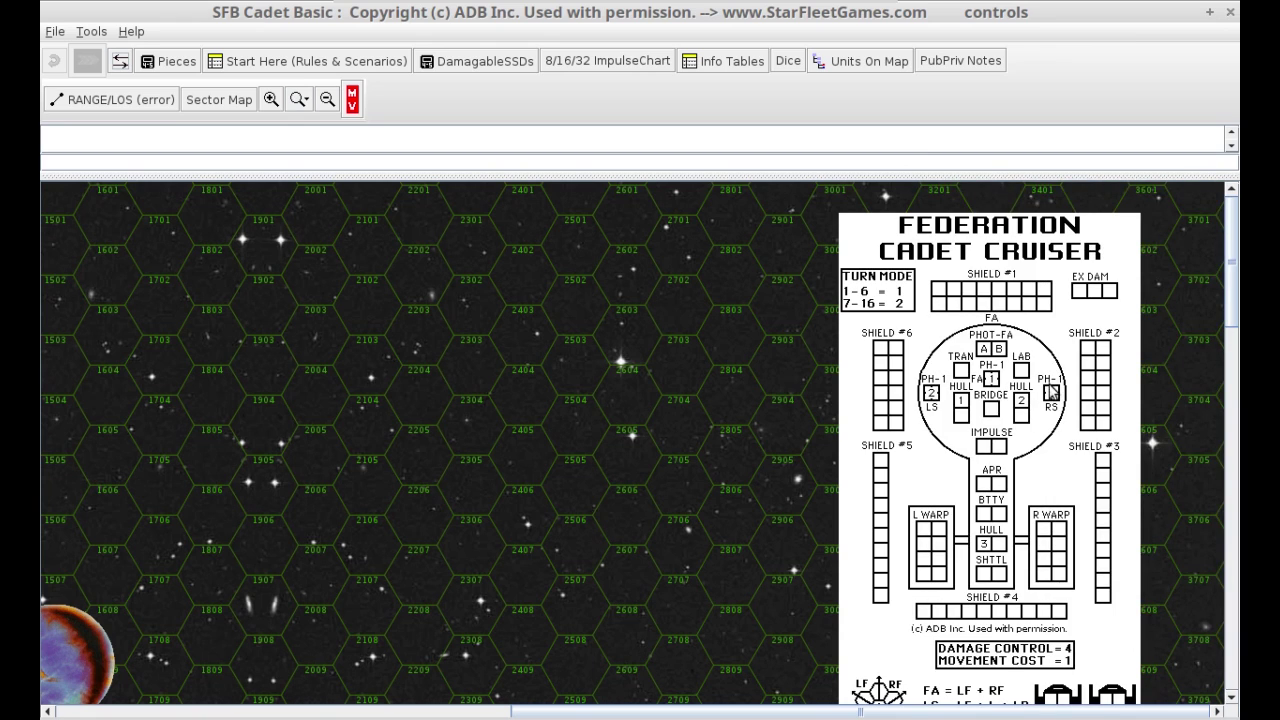
- Mark seven boxes of damage on Shield #1 of the Federation Cadet Cruiser SSD, and move the SSD aside and back into place
{"action": "left_click", "coordinate": [958, 297]}
{"action": "left_click", "coordinate": [958, 297]}
{"action": "left_click", "coordinate": [958, 297]}
{"action": "left_click", "coordinate": [958, 298]}
{"action": "key", "text": "ctrl+1"}
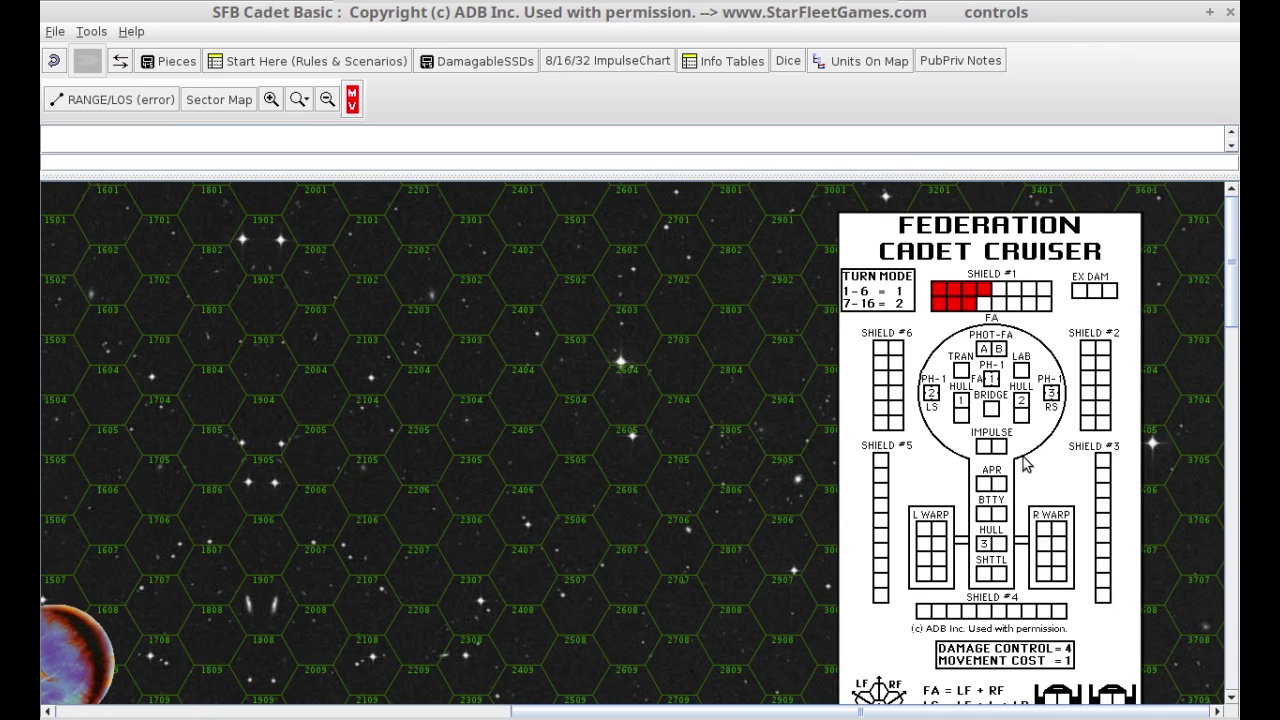
{"action": "key", "text": "ctrl+c"}
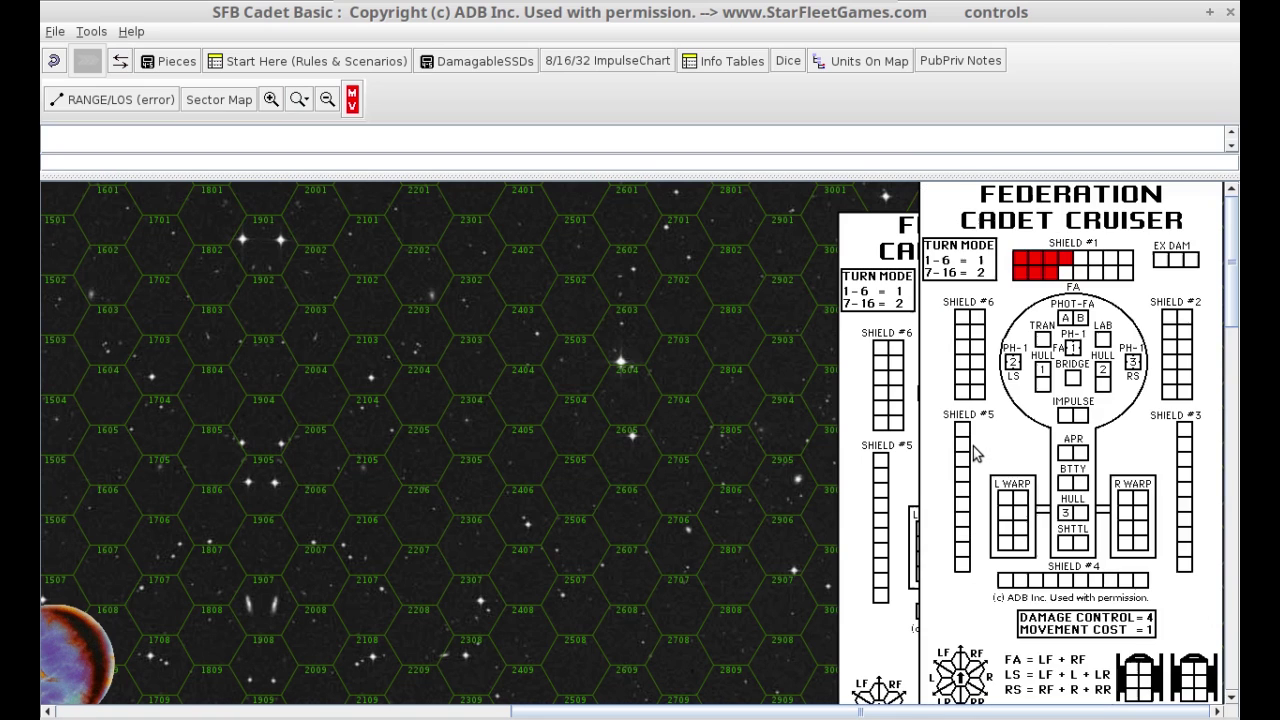
{"action": "left_click_drag", "start_coordinate": [975, 453], "coordinate": [886, 430]}
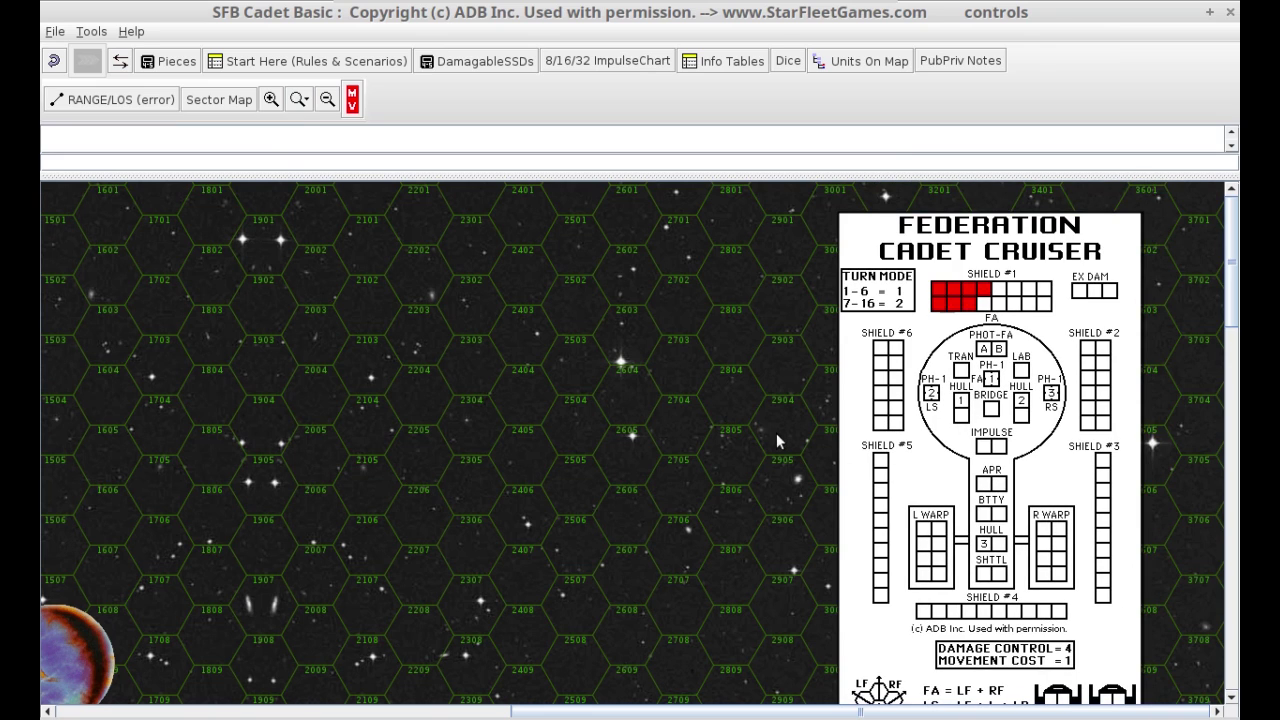
- Mark six boxes of damage on Shield #6 of the Federation Cadet Cruiser SSD, and clear them again
{"action": "left_click", "coordinate": [890, 397]}
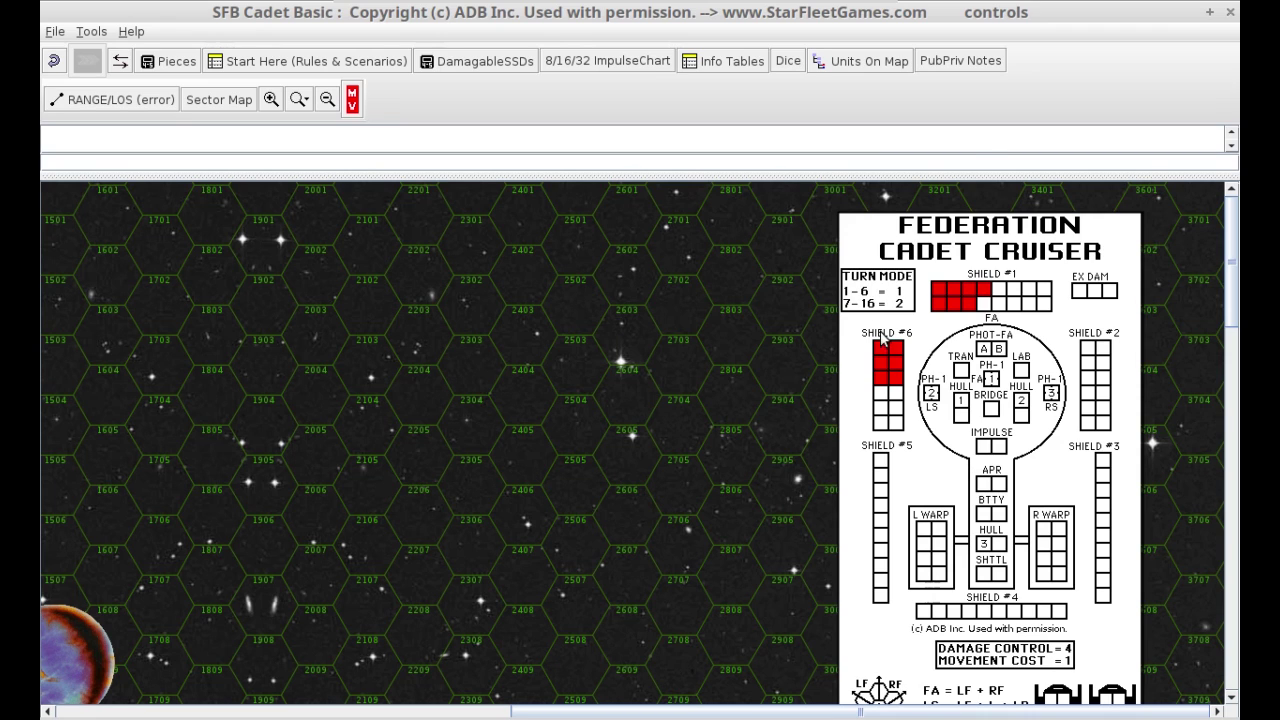
{"action": "left_click", "coordinate": [910, 333]}
{"action": "left_click", "coordinate": [888, 338]}
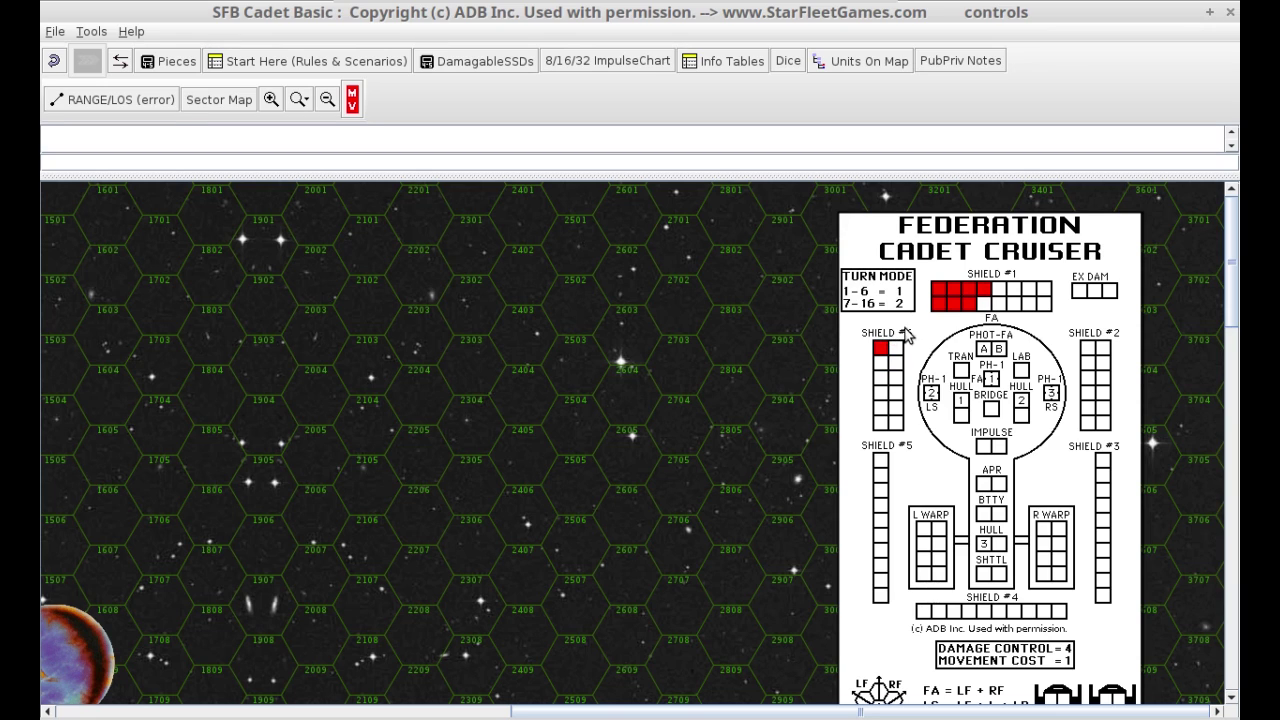
{"action": "left_click", "coordinate": [886, 340]}
- Clear all the damage from Shield #1 of the Federation Cadet Cruiser SSD
{"action": "left_click", "coordinate": [984, 277]}
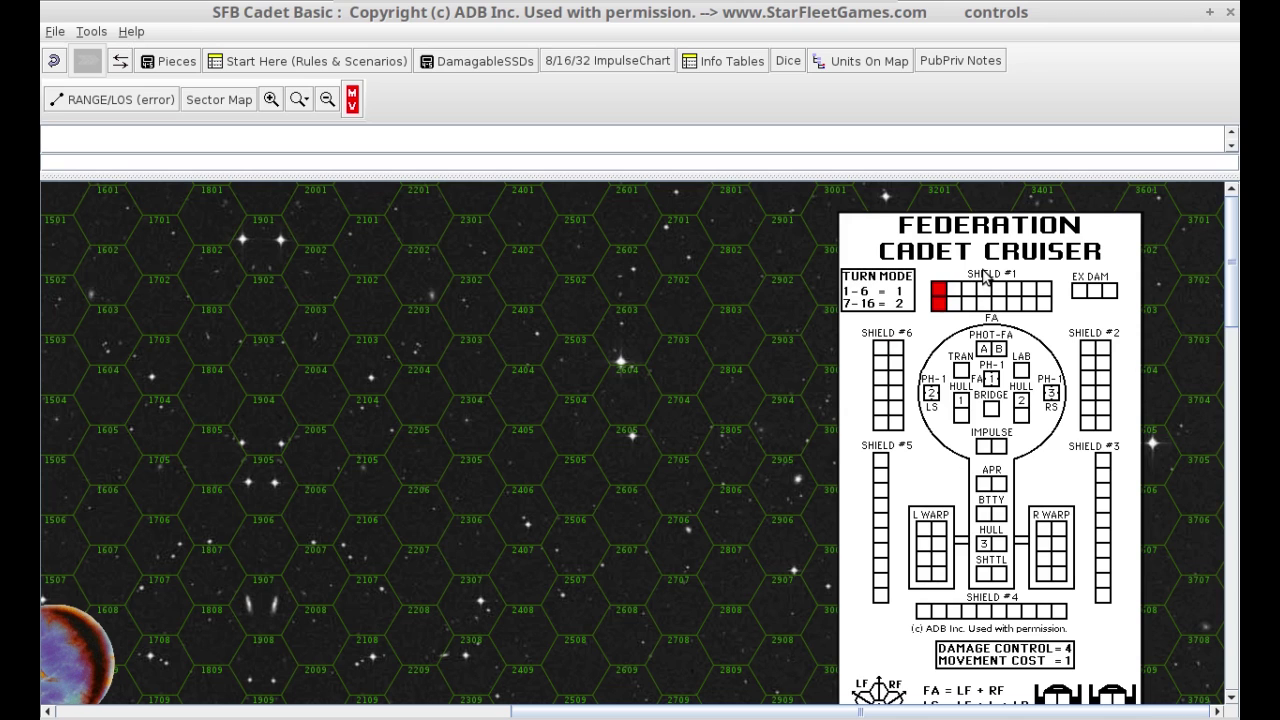
{"action": "left_click", "coordinate": [984, 277]}
{"action": "left_click", "coordinate": [984, 277]}
{"action": "left_click", "coordinate": [880, 575]}
- Review the list of units on the map from the cadet cruiser SSDs down to the Romulan turn marker, and close the list
{"action": "scroll", "coordinate": [880, 575], "scroll_direction": "down", "scroll_amount": 5}
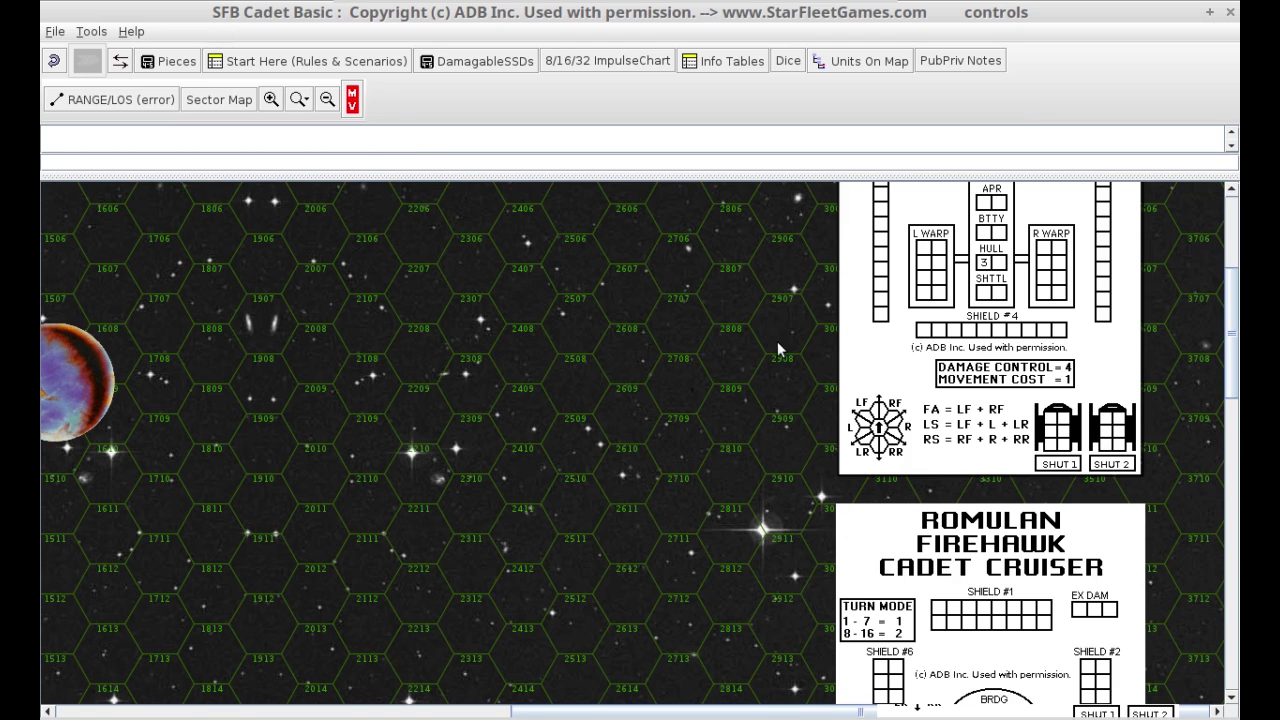
{"action": "scroll", "coordinate": [505, 523], "scroll_direction": "up", "scroll_amount": 3}
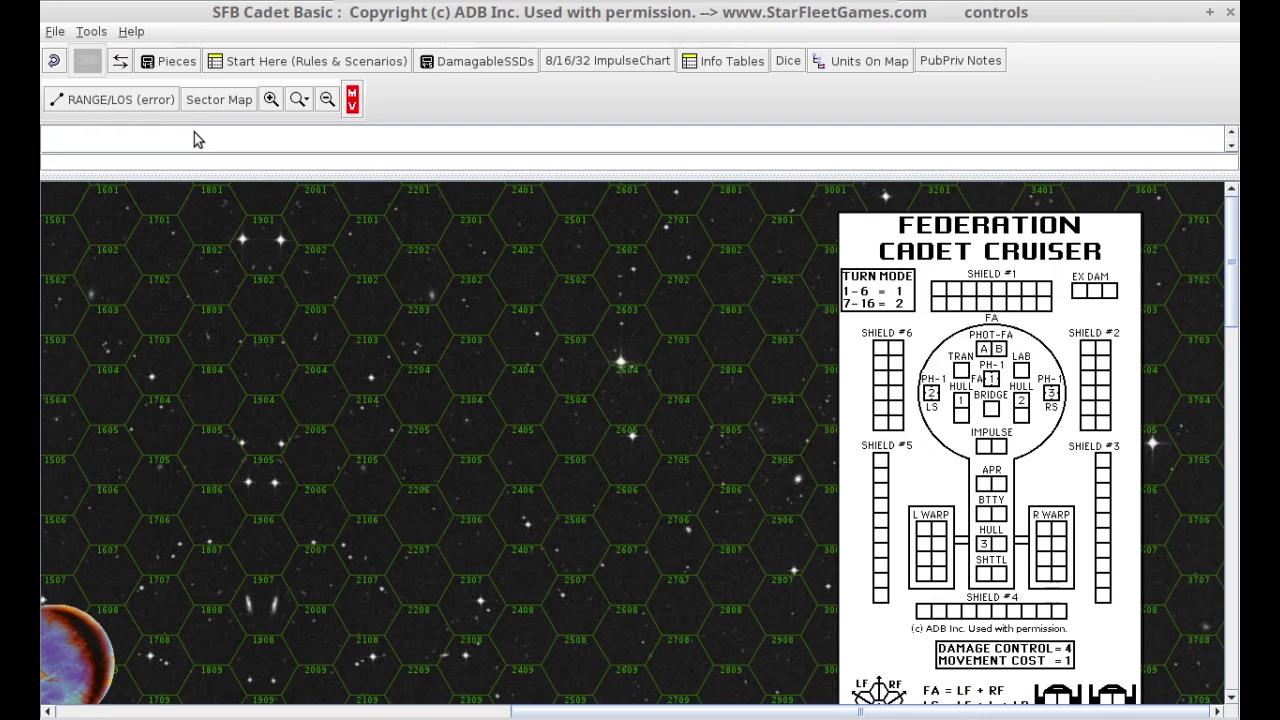
{"action": "left_click", "coordinate": [830, 60]}
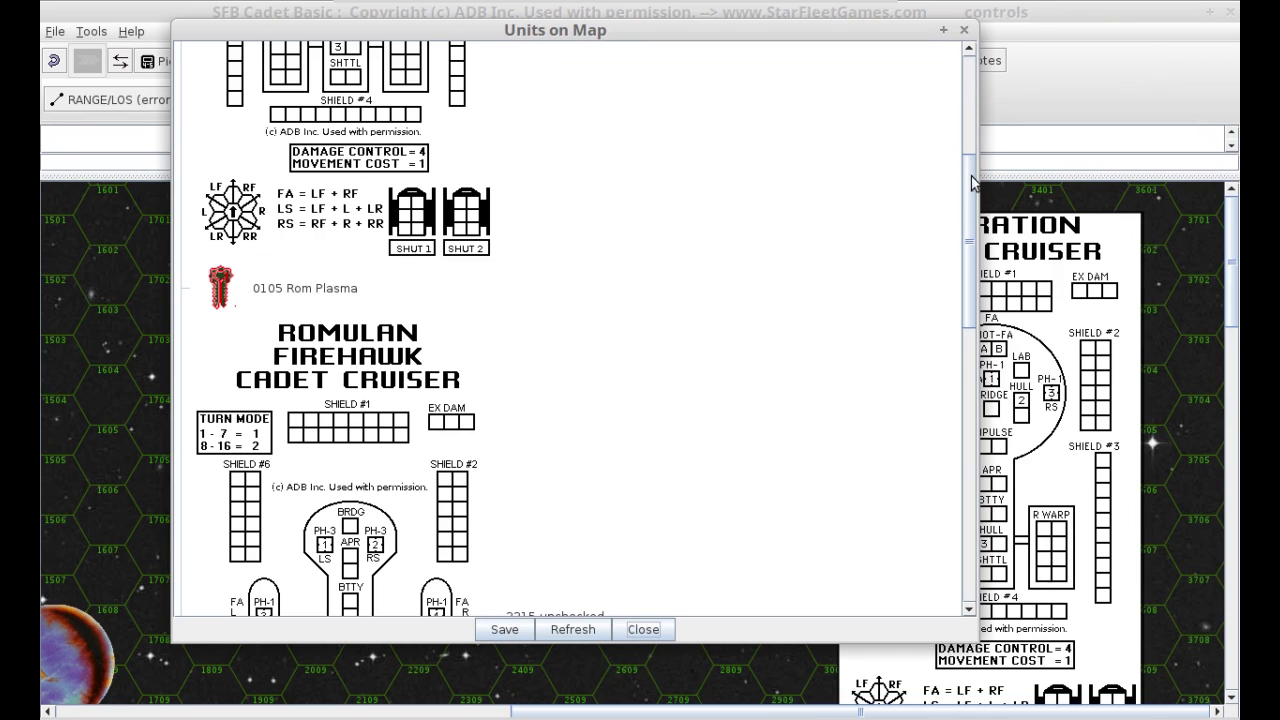
{"action": "left_click_drag", "start_coordinate": [976, 205], "coordinate": [980, 78]}
{"action": "left_click_drag", "start_coordinate": [833, 30], "coordinate": [741, 120]}
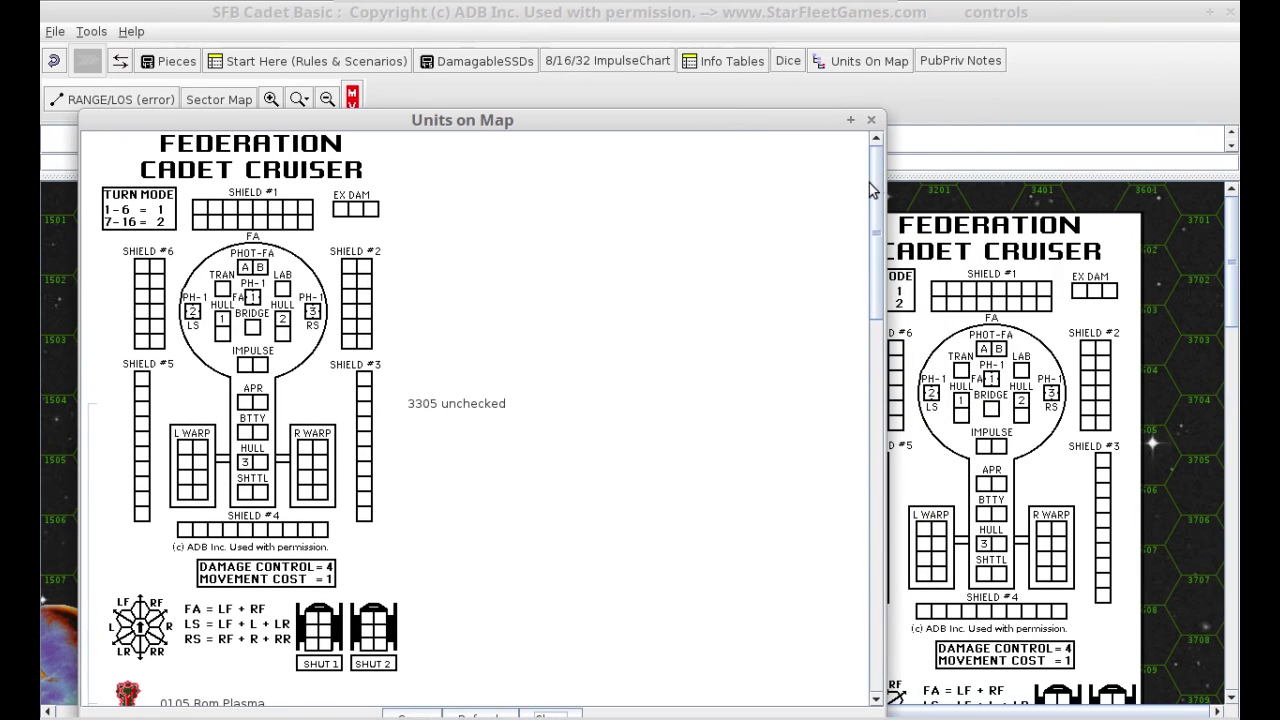
{"action": "left_click_drag", "start_coordinate": [877, 186], "coordinate": [858, 596]}
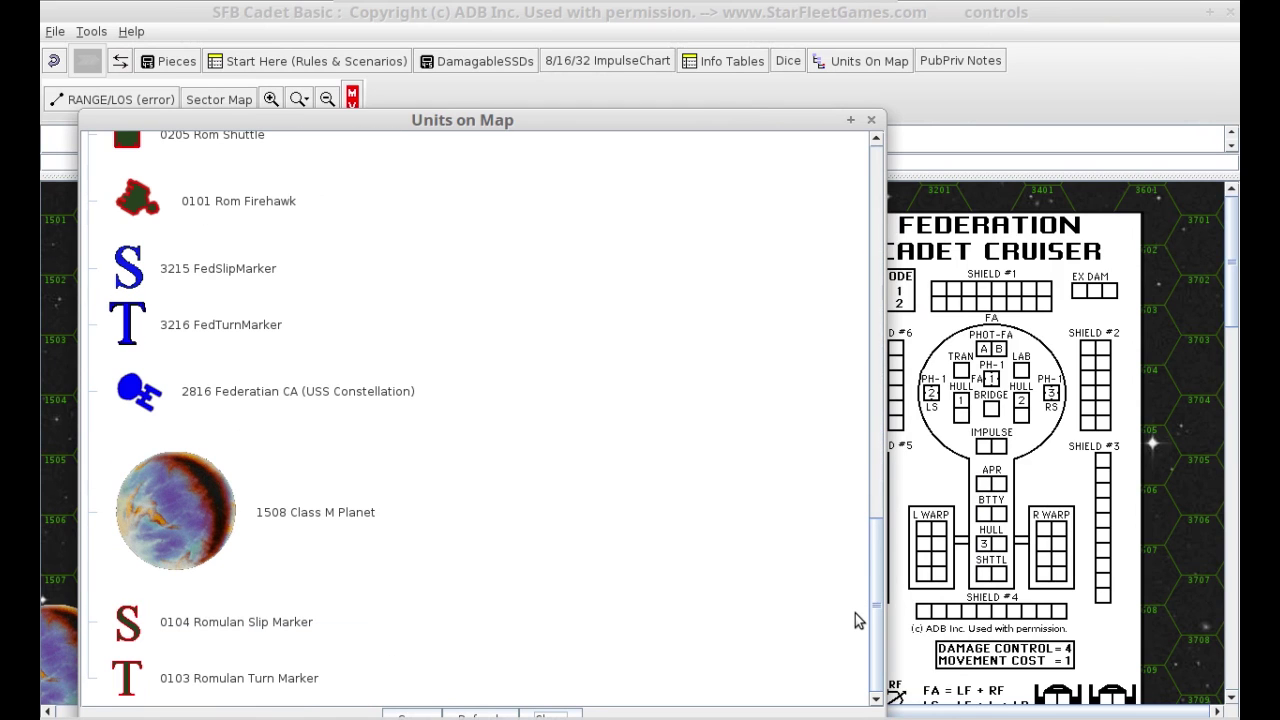
{"action": "left_click_drag", "start_coordinate": [855, 620], "coordinate": [875, 95]}
{"action": "left_click", "coordinate": [871, 119]}
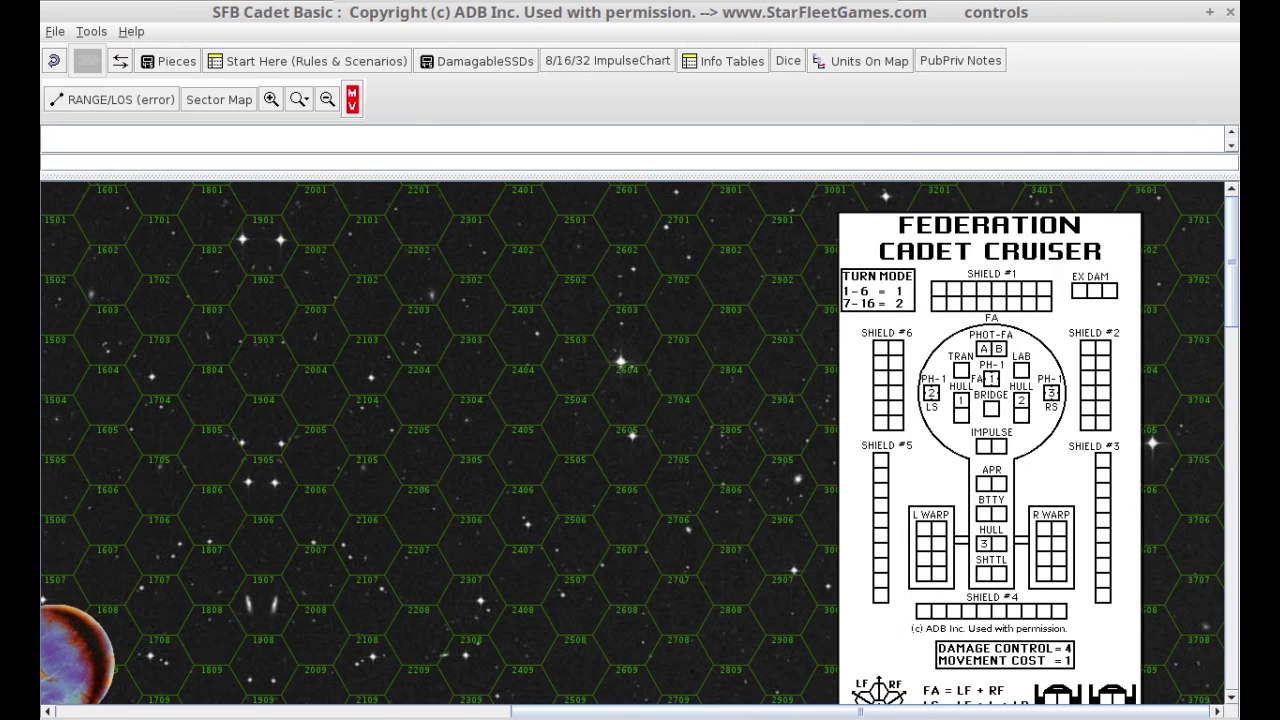